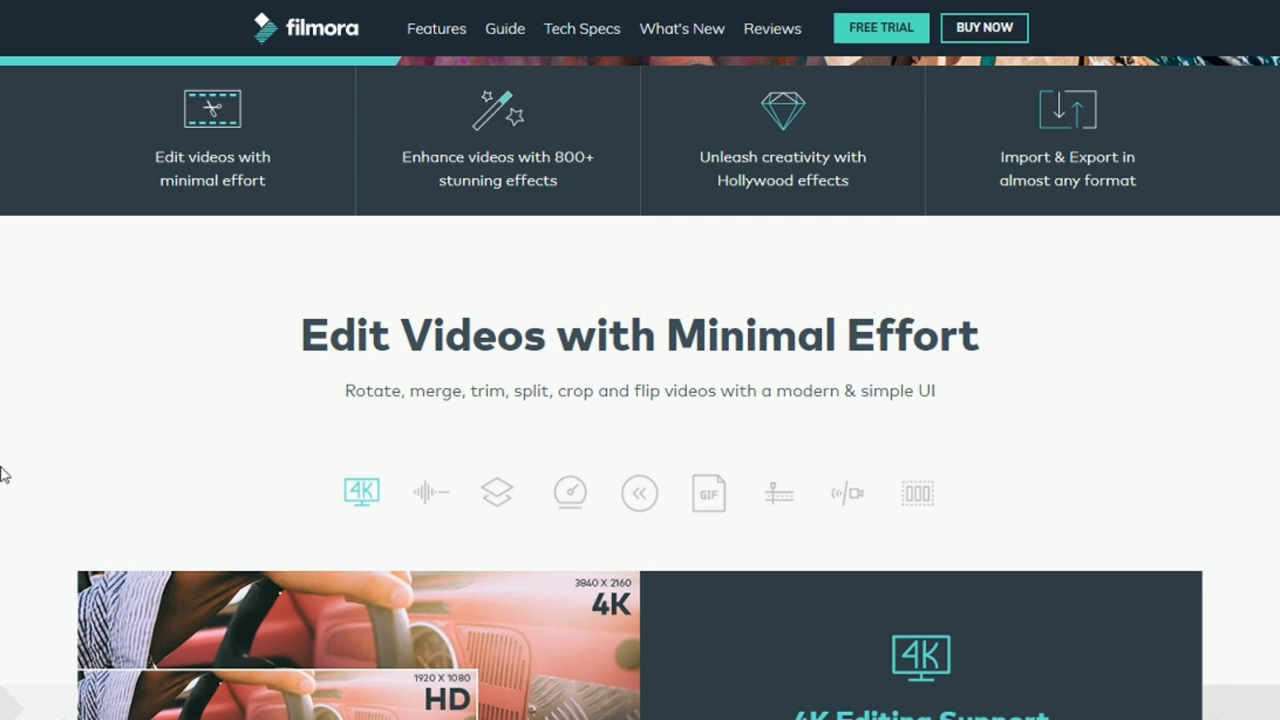
# Step: Look over the Filmora product page and its download options, and close the browser
pyautogui.scroll(8, 90, 350)
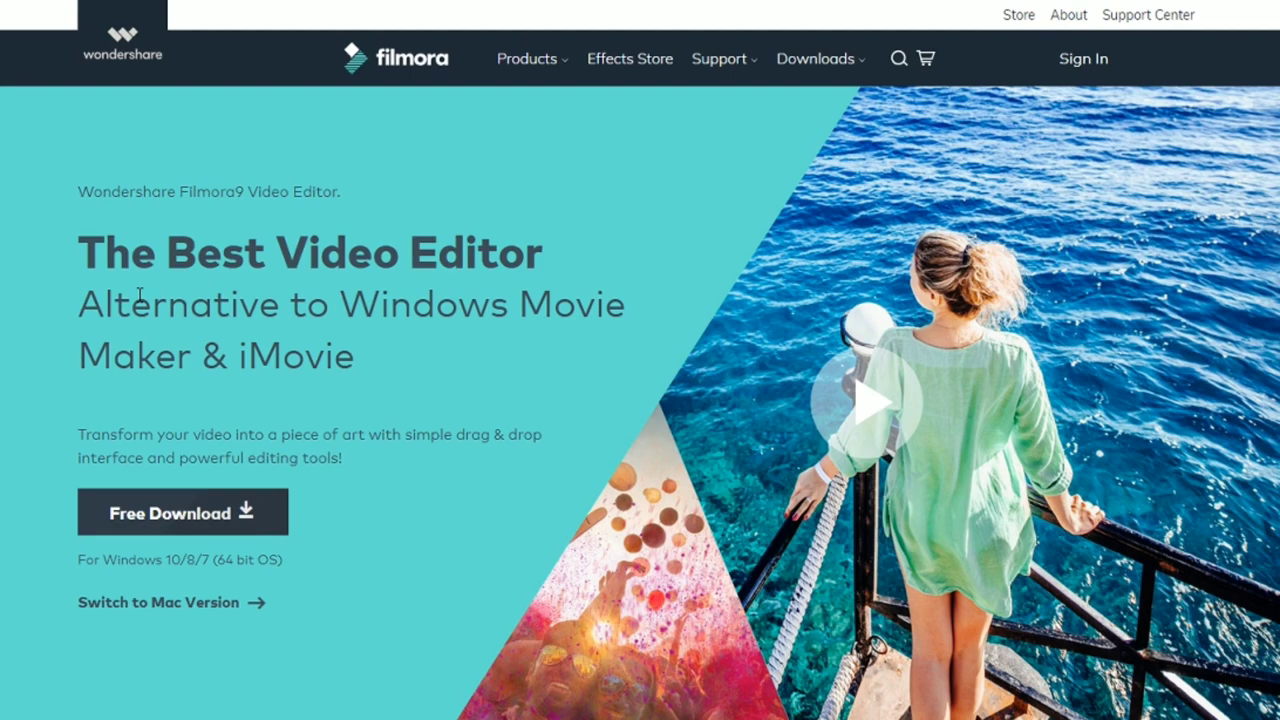
pyautogui.press('F11')
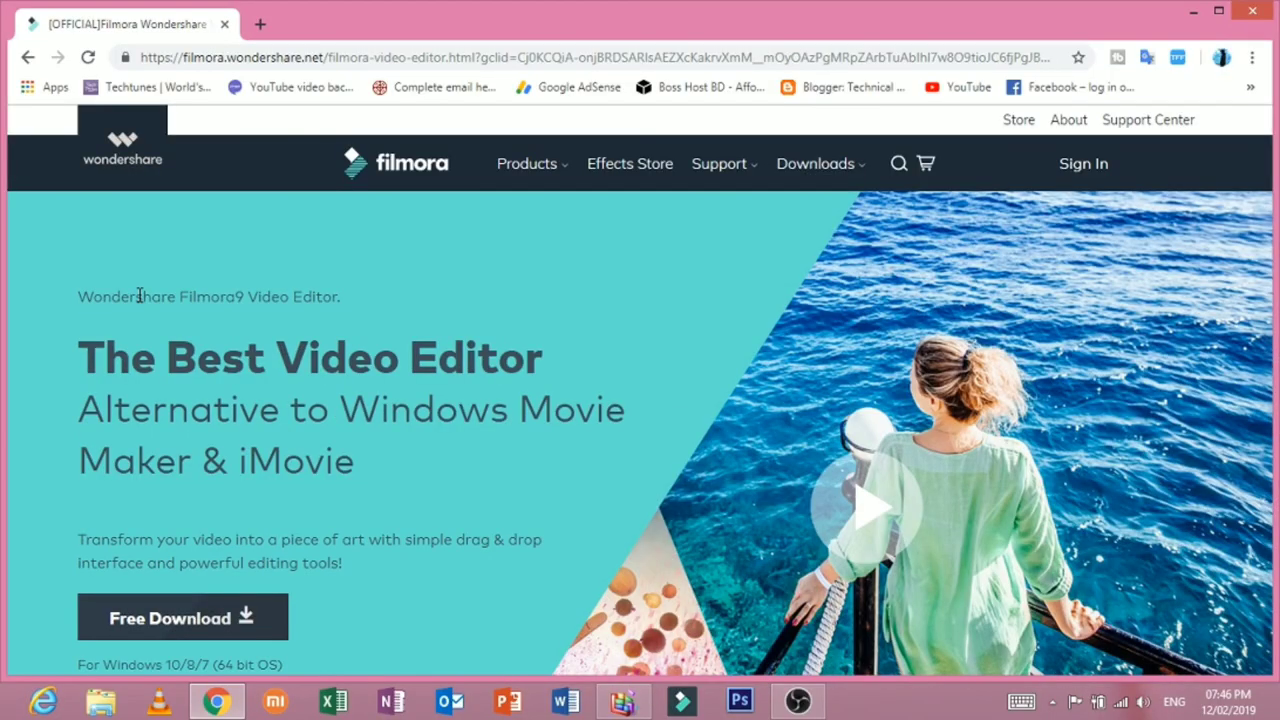
pyautogui.scroll(-3, 614, 264)
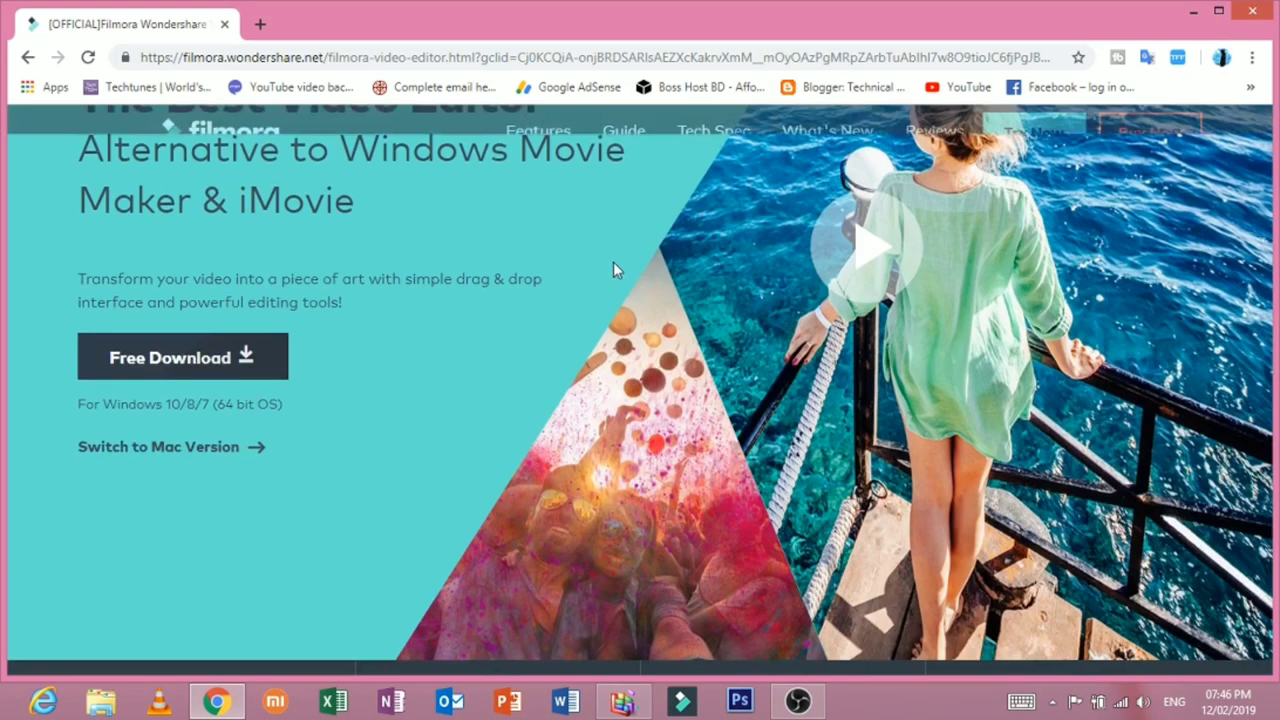
pyautogui.scroll(3, 618, 255)
pyautogui.moveTo(829, 172)
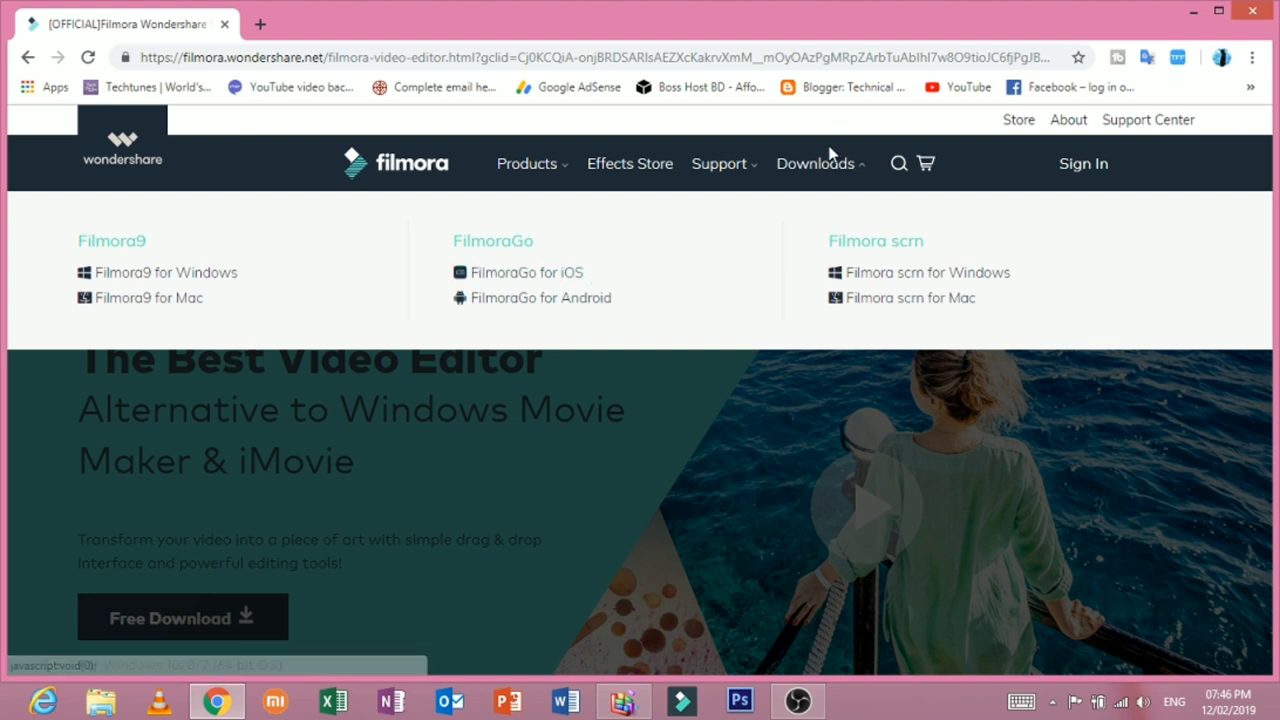
pyautogui.click(1267, 10)
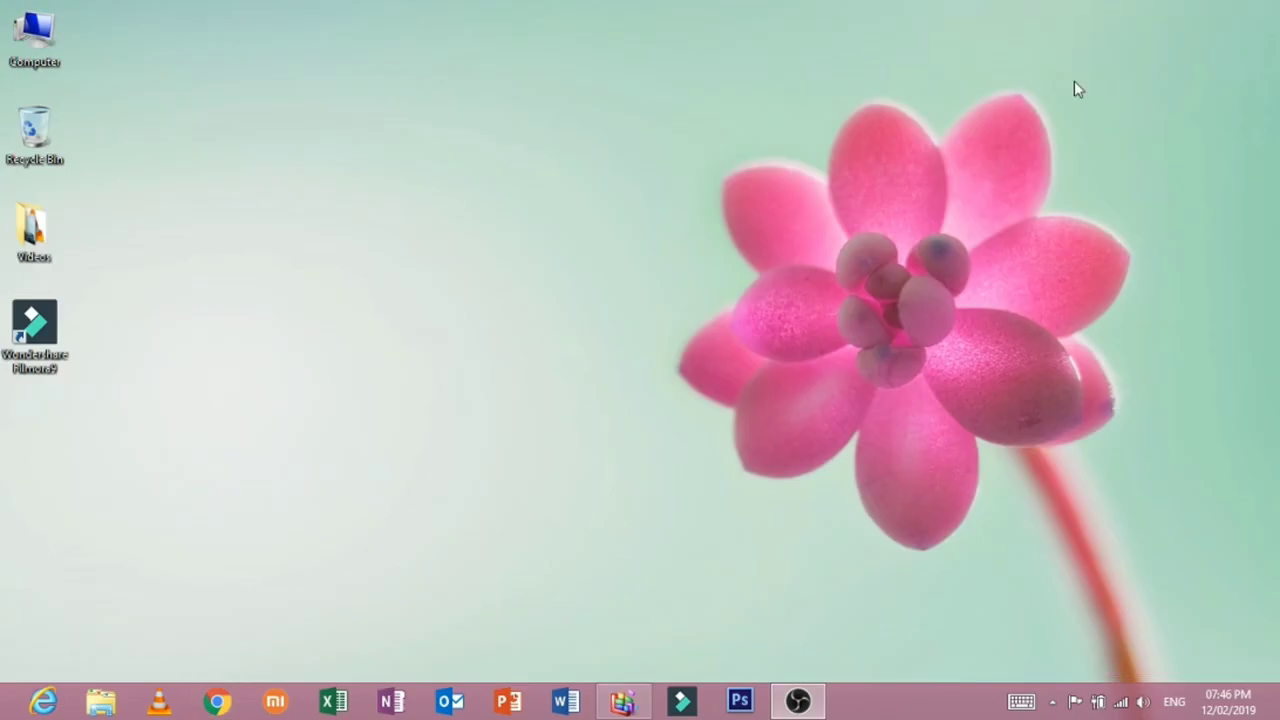
# Step: Launch Wondershare Filmora9 without restoring the backup file and start a new project
pyautogui.click(666, 698)
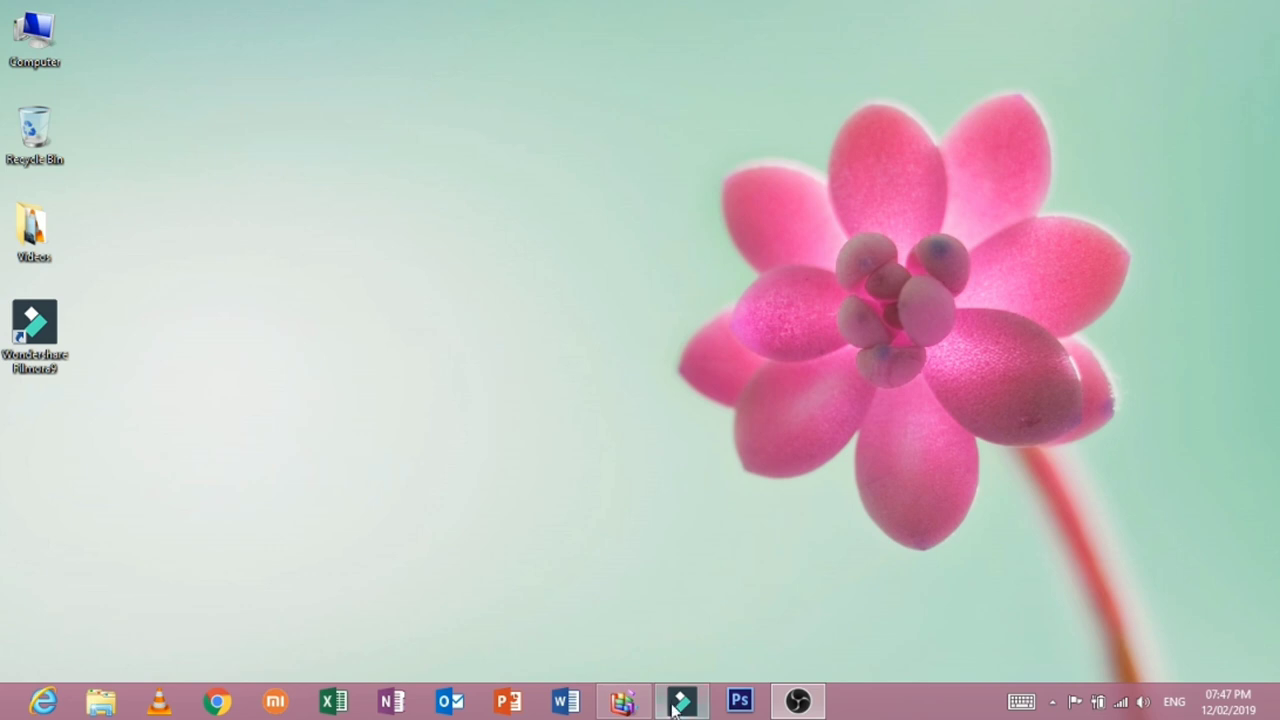
pyautogui.moveTo(681, 701)
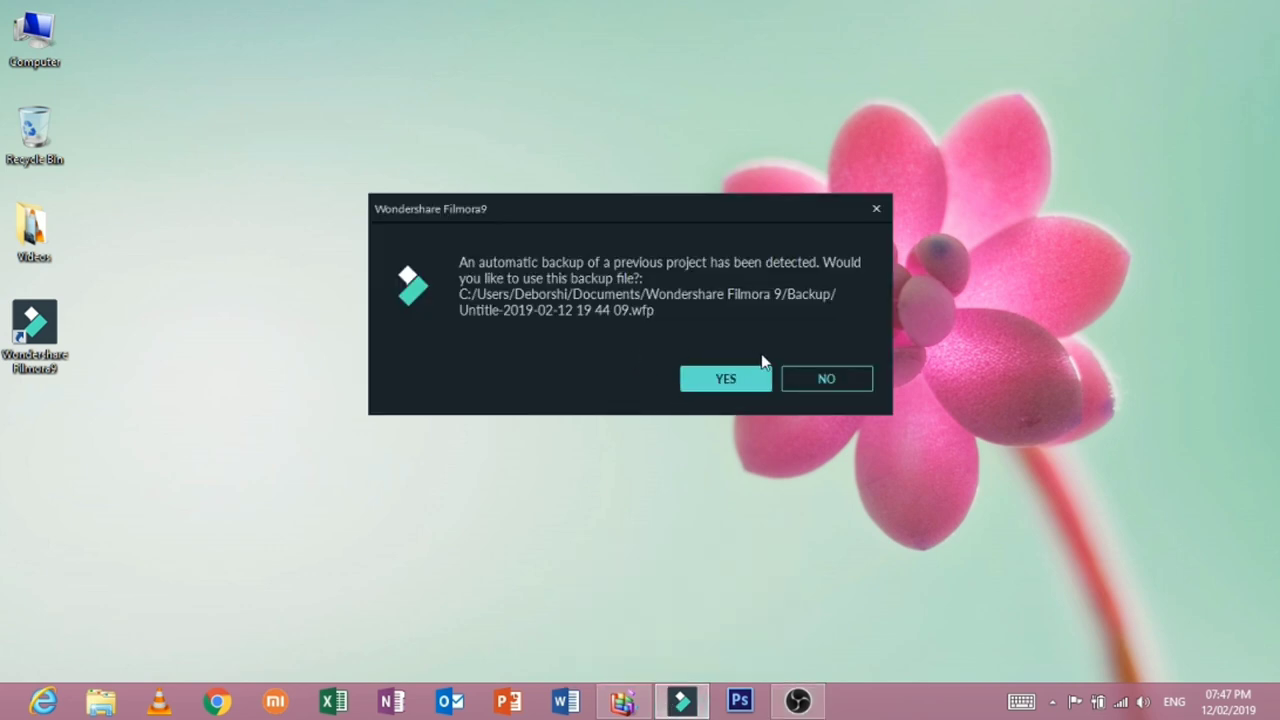
pyautogui.click(821, 372)
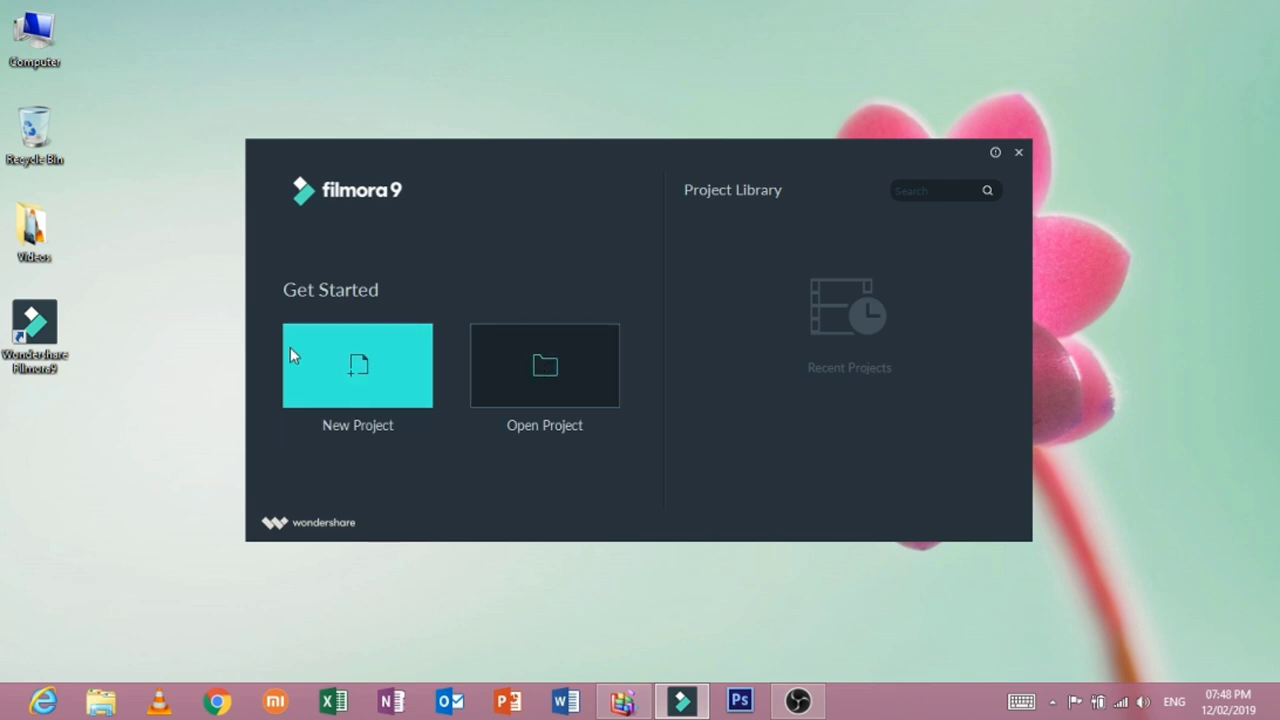
pyautogui.click(377, 371)
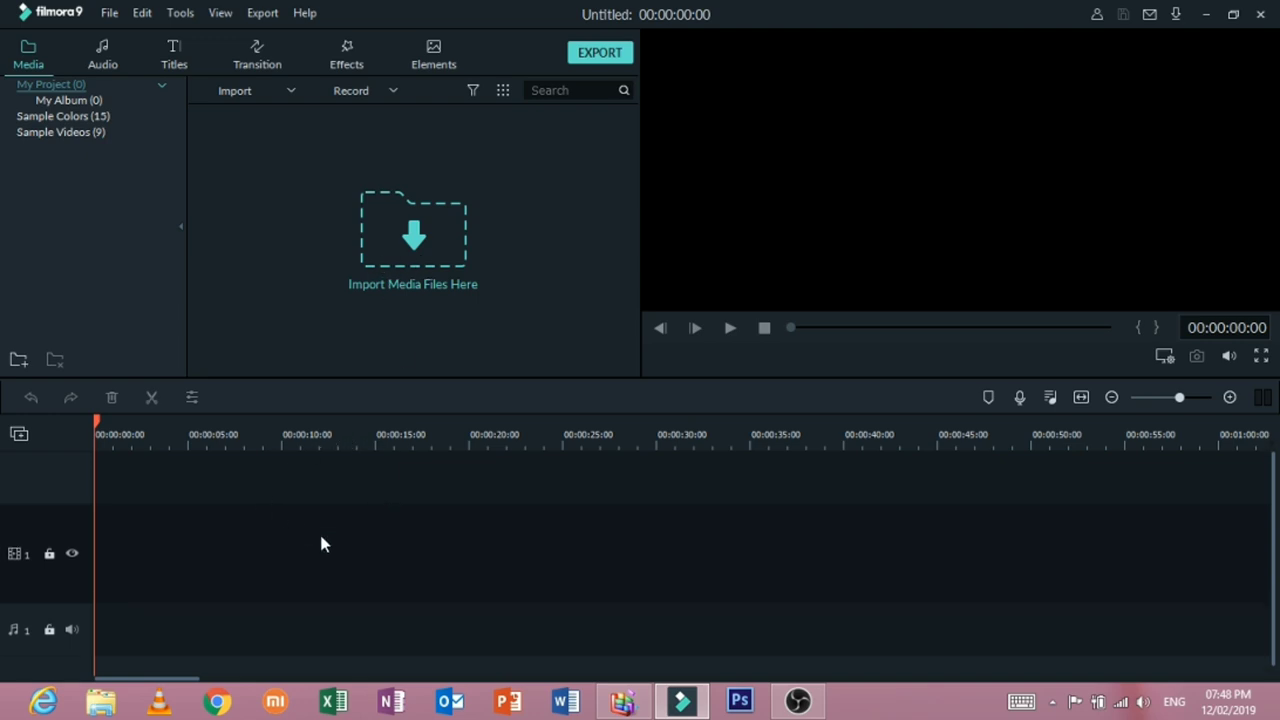
# Step: Import all the clips from the Videos folder, declining proxy files and suppressing that question for future imports
pyautogui.click(420, 232)
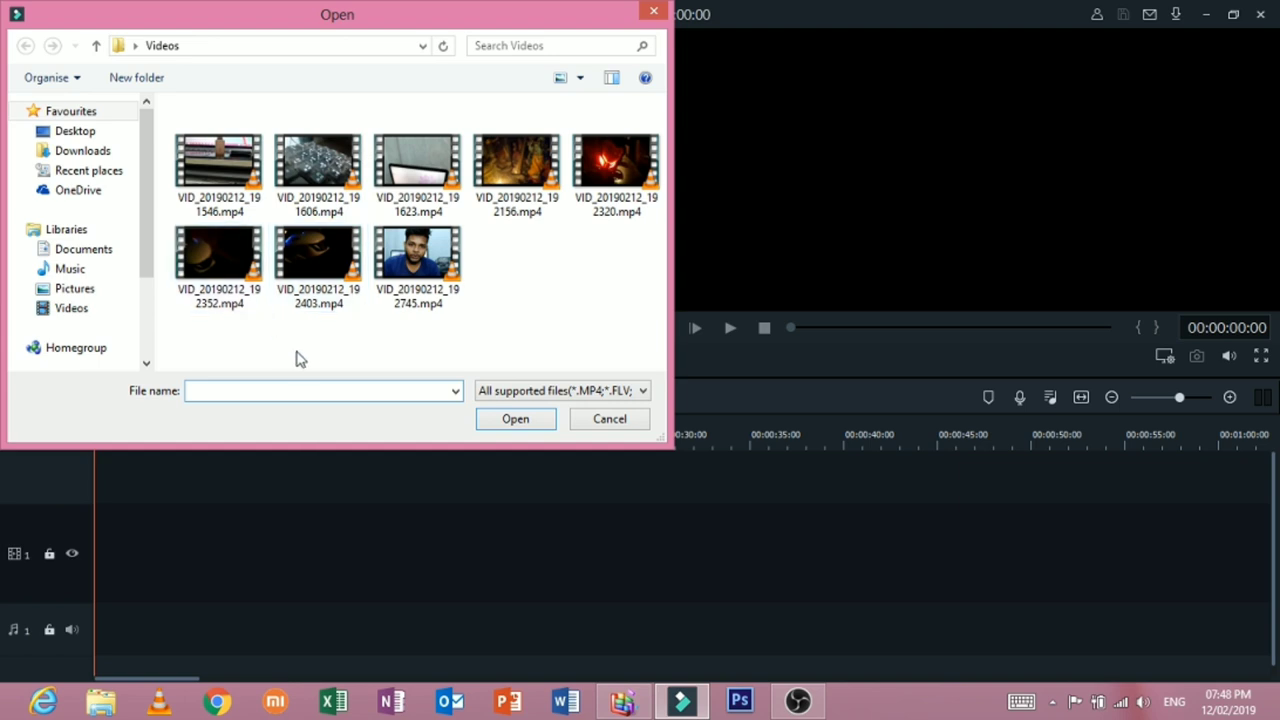
pyautogui.moveTo(180, 352); pyautogui.dragTo(665, 96)
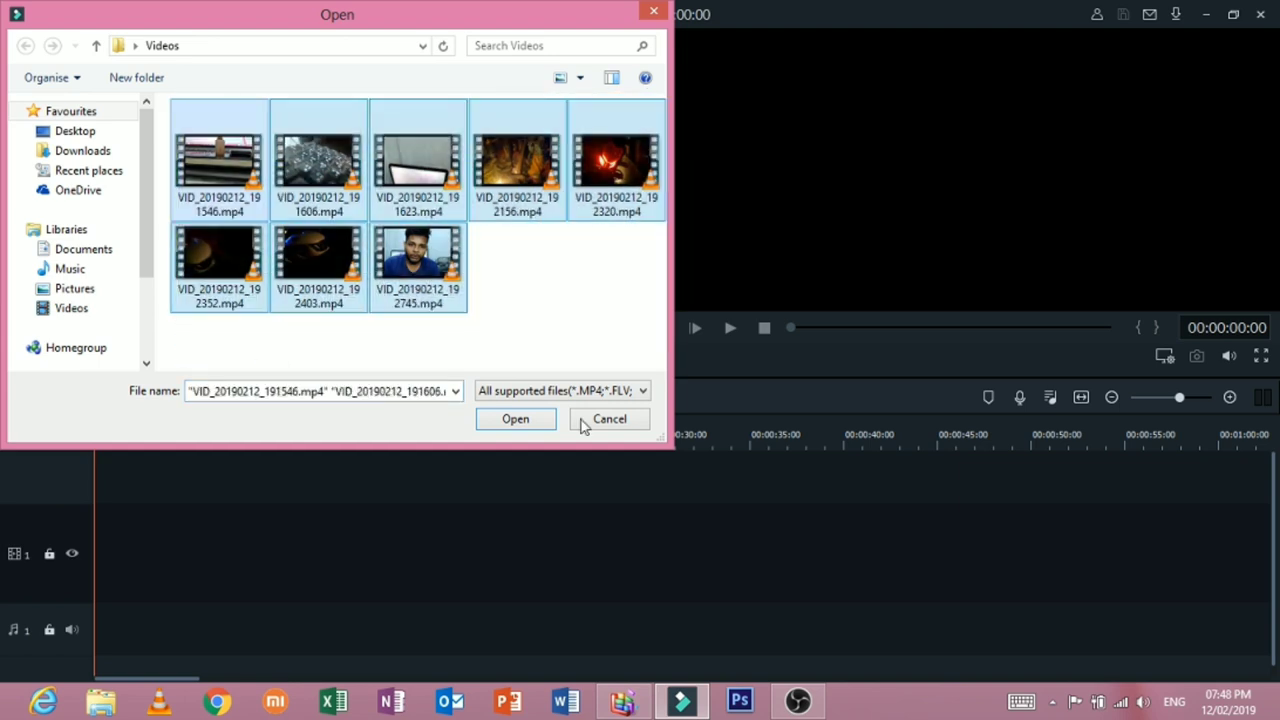
pyautogui.click(515, 428)
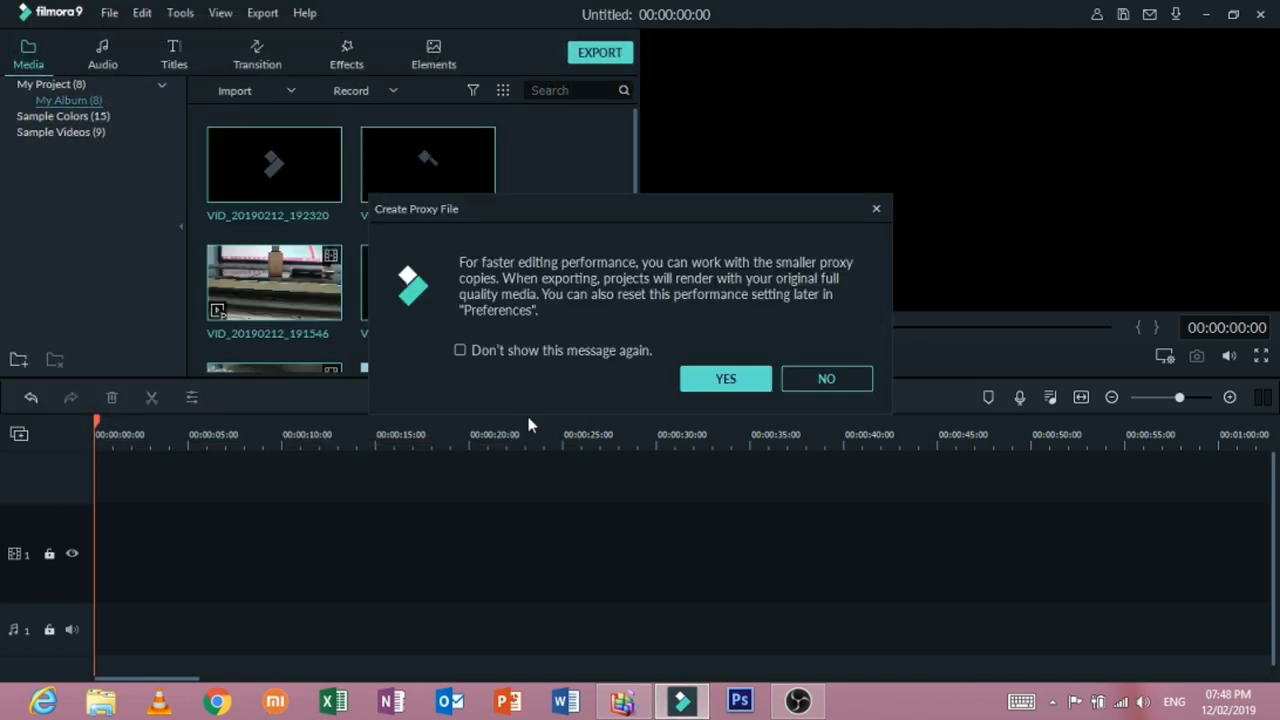
pyautogui.click(571, 357)
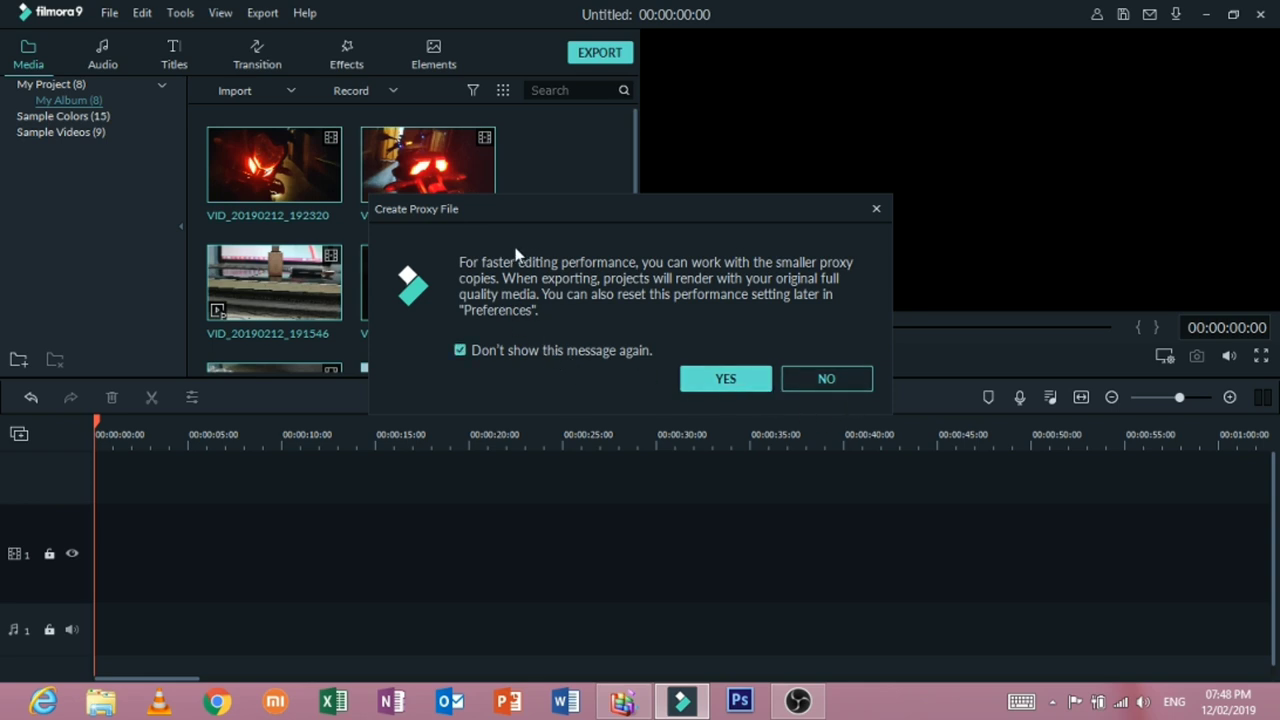
pyautogui.click(867, 386)
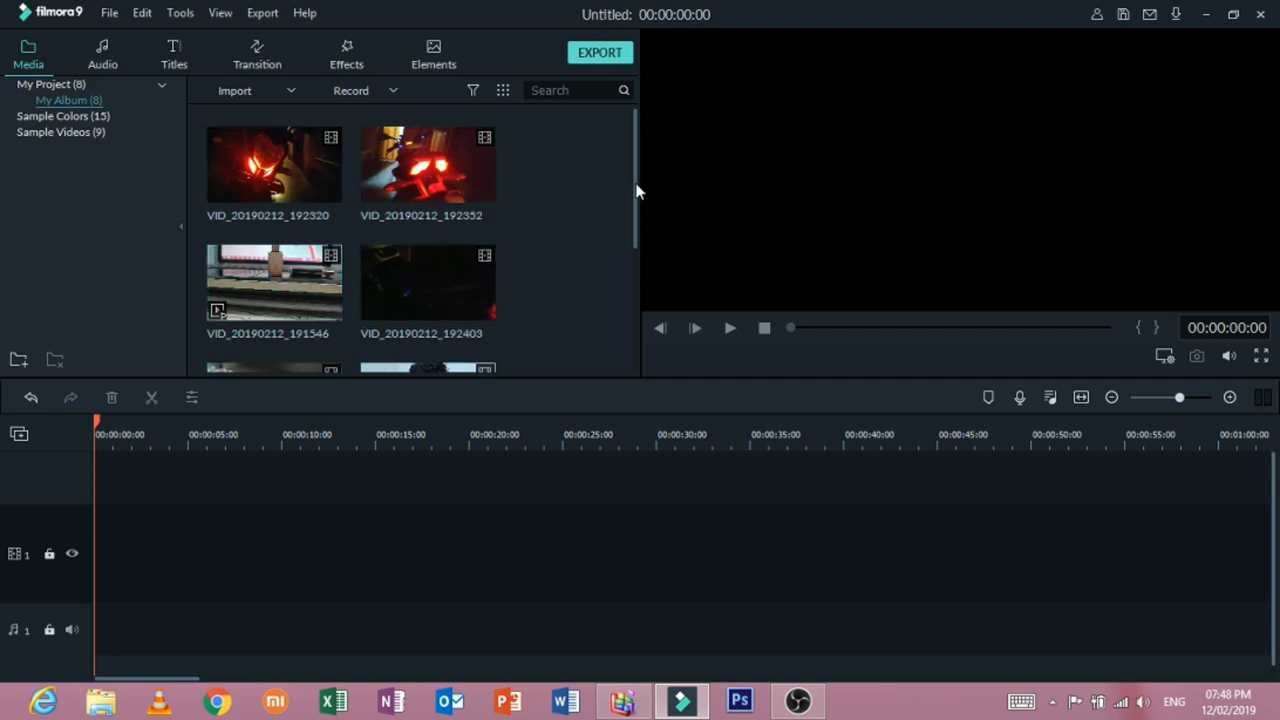
# Step: Place the clip VID_20190212_192156 at the start of the timeline and match the project settings to the media
pyautogui.moveTo(635, 190); pyautogui.dragTo(598, 372)
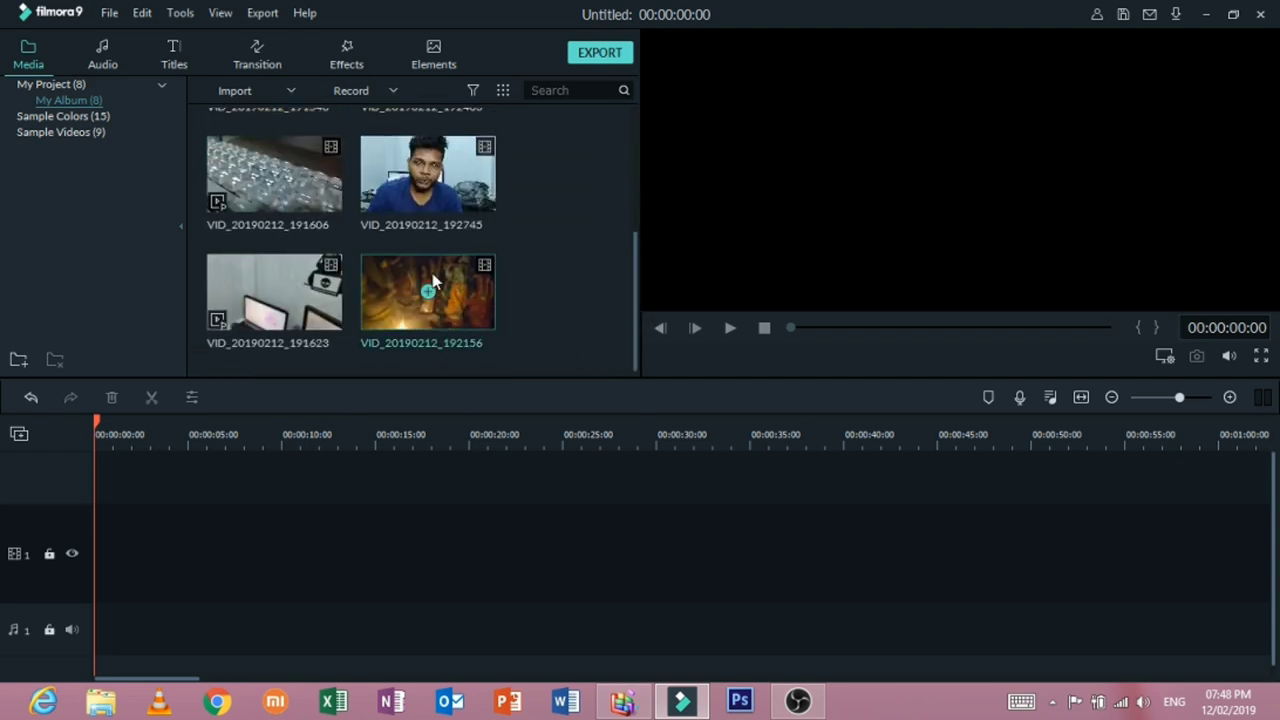
pyautogui.moveTo(428, 292); pyautogui.dragTo(83, 486)
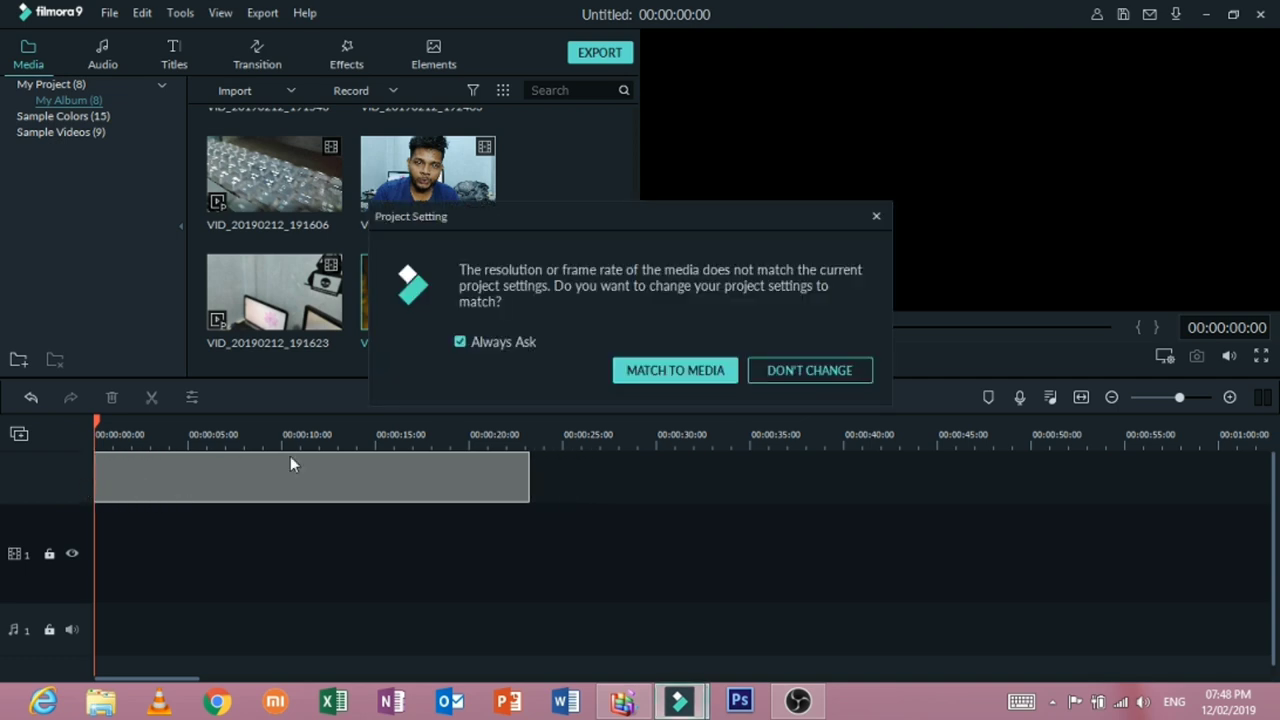
pyautogui.click(675, 370)
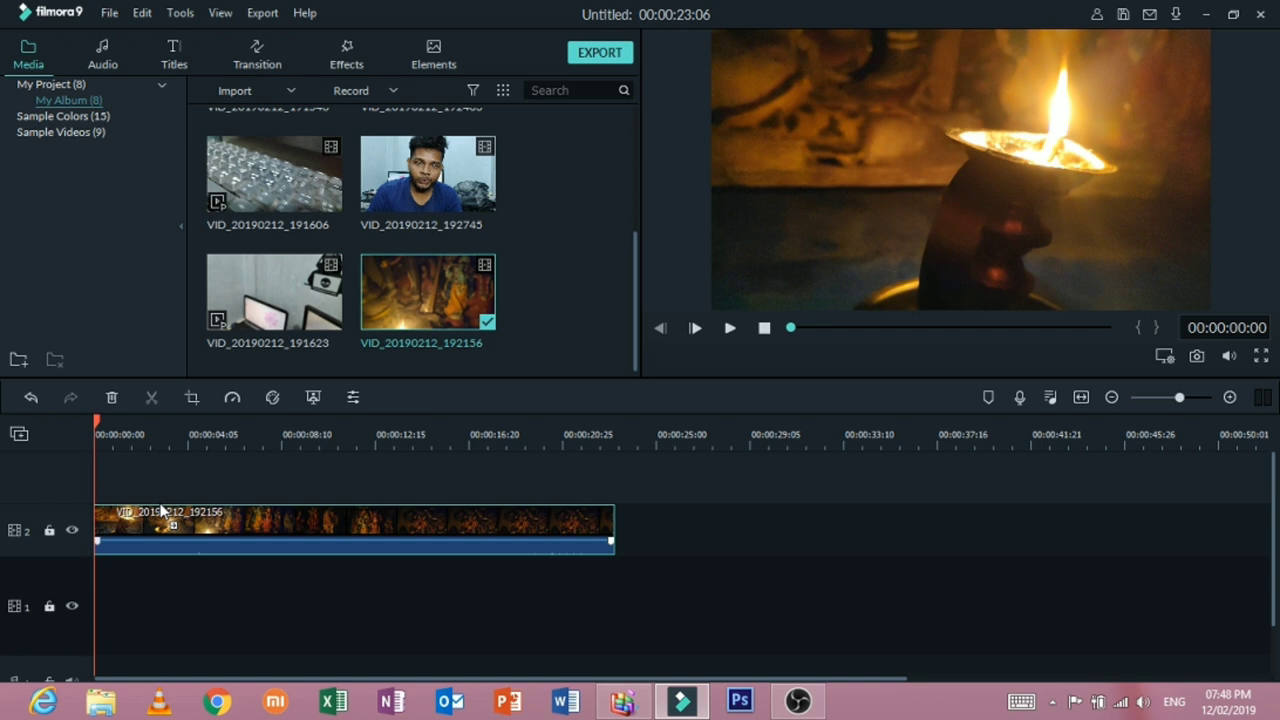
# Step: Move the VID_20190212_192156 clip up to a new third video track and align it with the timeline start
pyautogui.moveTo(160, 510); pyautogui.dragTo(167, 490)
pyautogui.scroll(-3, 138, 562)
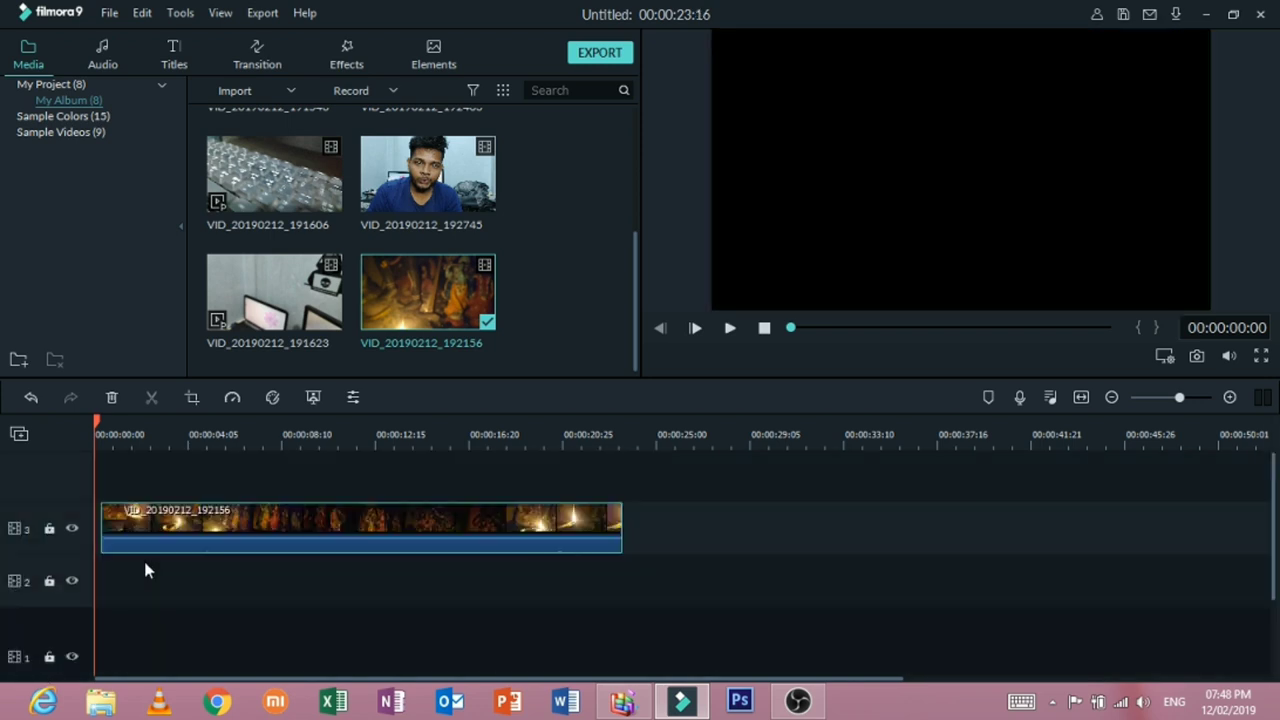
pyautogui.click(91, 550)
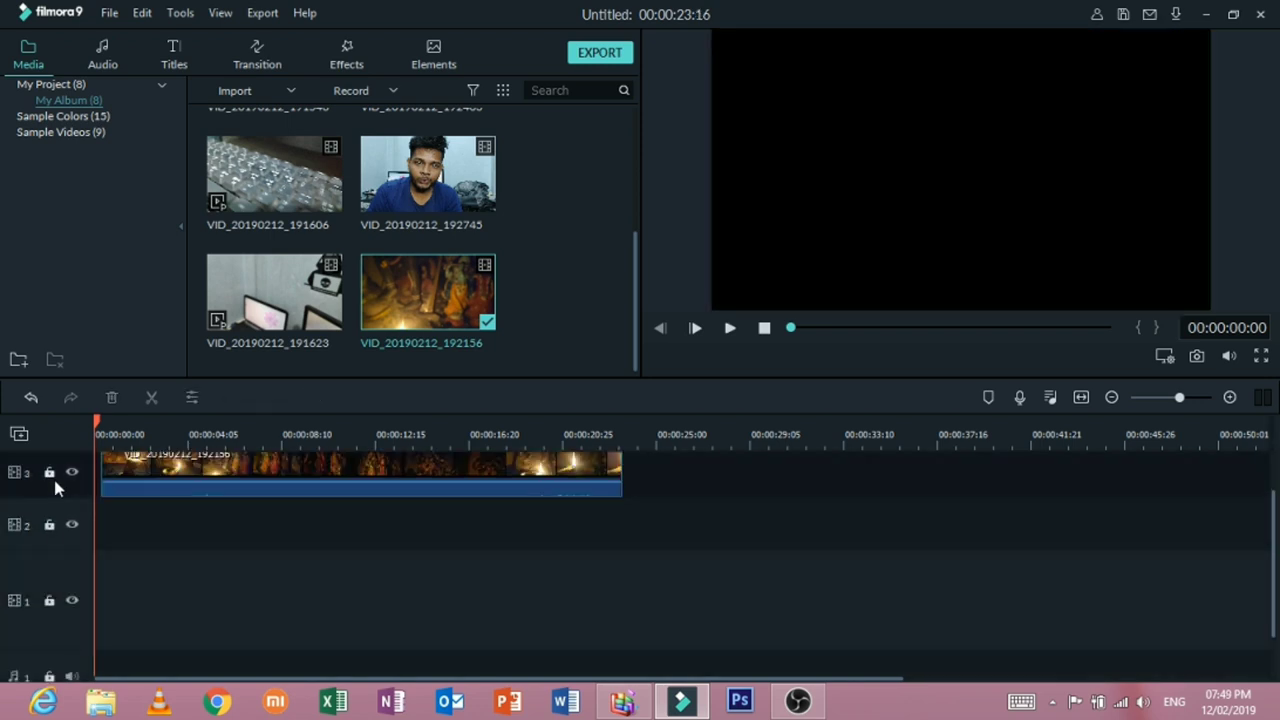
pyautogui.scroll(3, 70, 497)
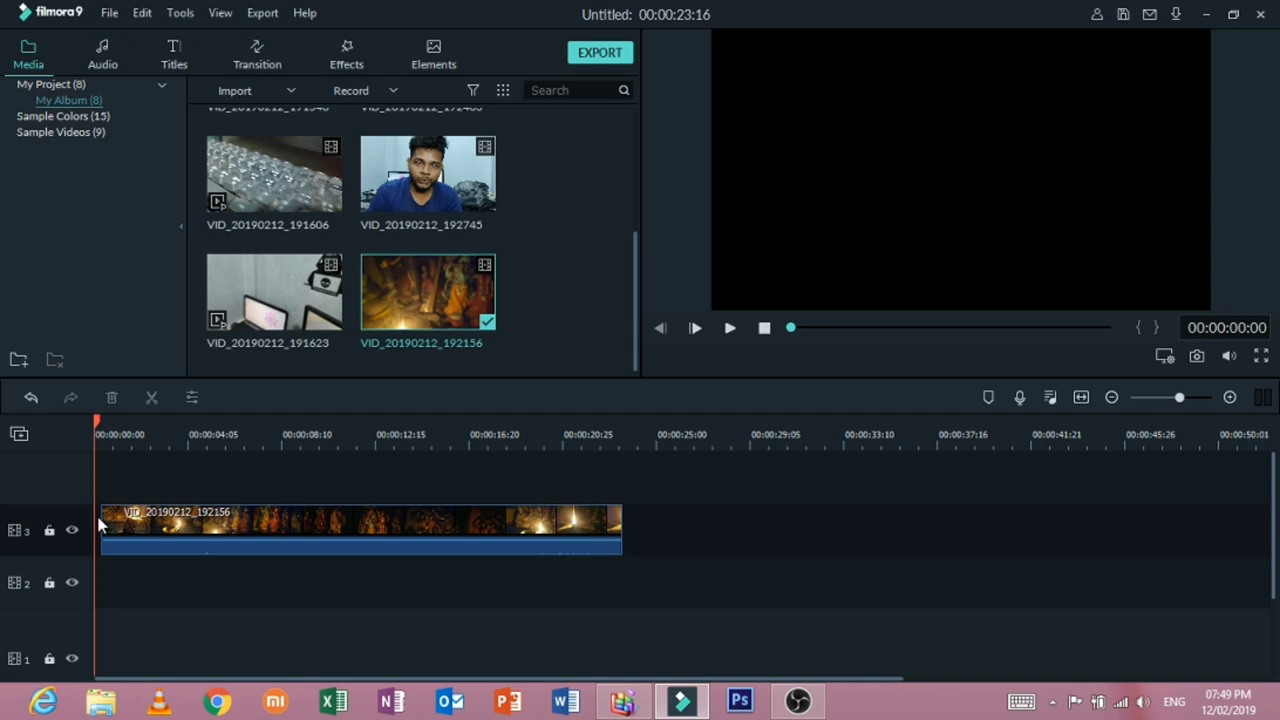
pyautogui.scroll(-3, 140, 550)
pyautogui.scroll(-3, 75, 549)
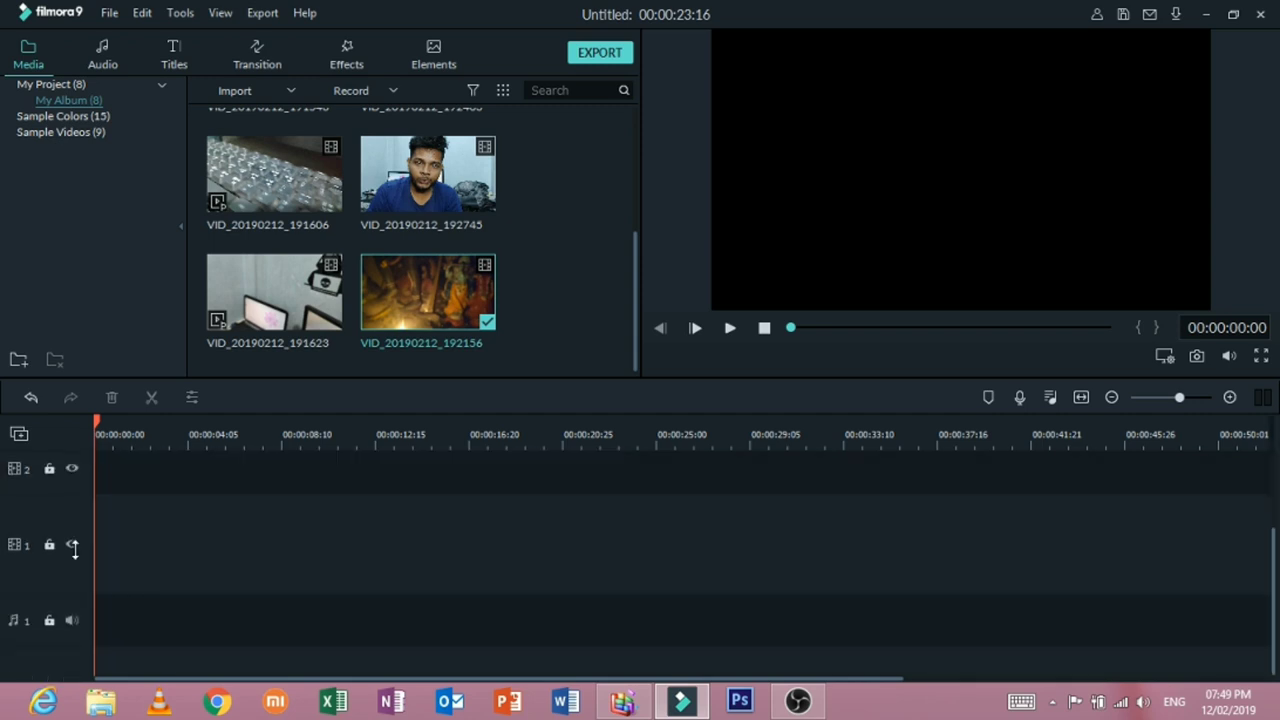
pyautogui.scroll(6, 40, 530)
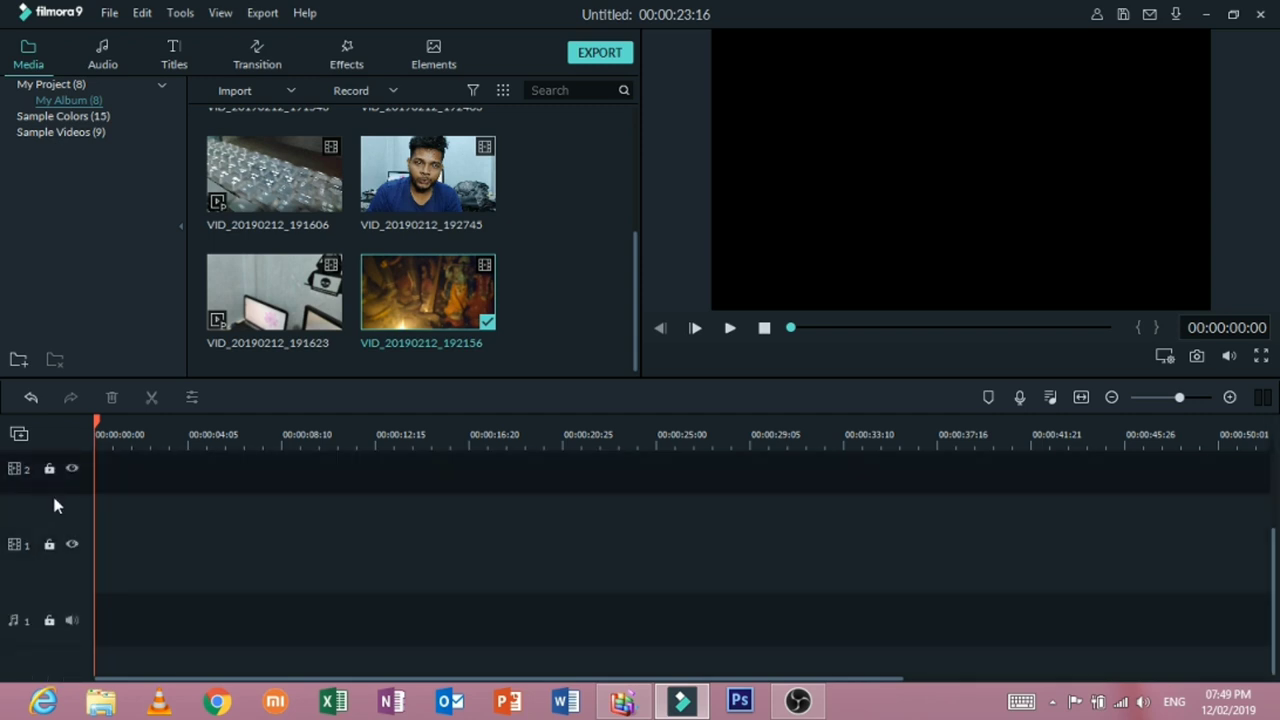
pyautogui.moveTo(340, 526); pyautogui.dragTo(355, 528)
pyautogui.moveTo(468, 526); pyautogui.dragTo(384, 504)
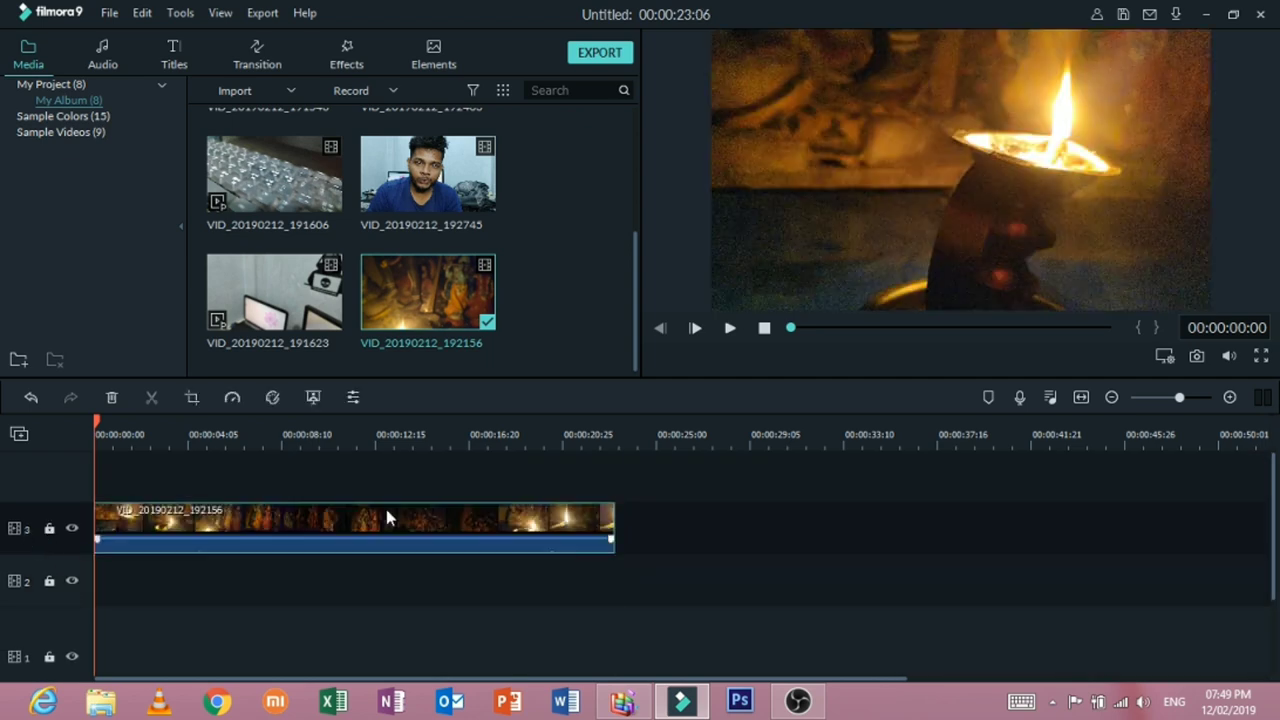
# Step: Play the first five seconds of the clip and set the preview's playback quality to 1/16
pyautogui.click(729, 330)
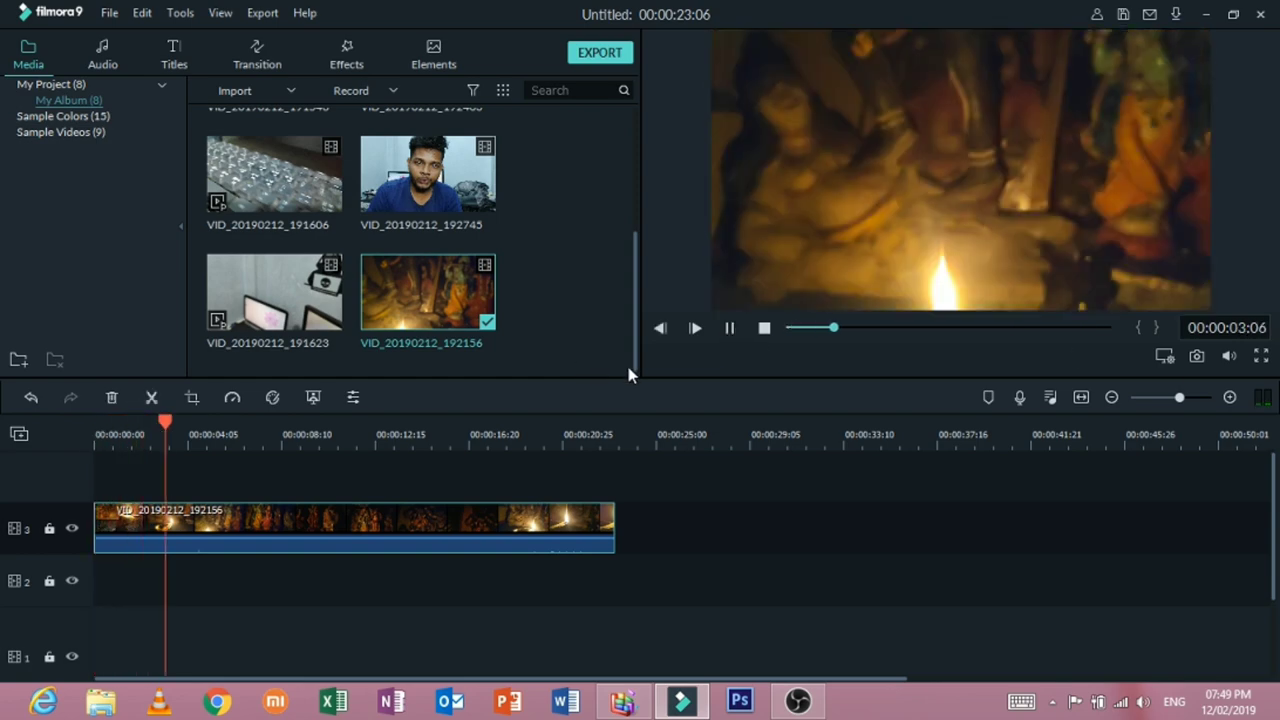
pyautogui.click(730, 328)
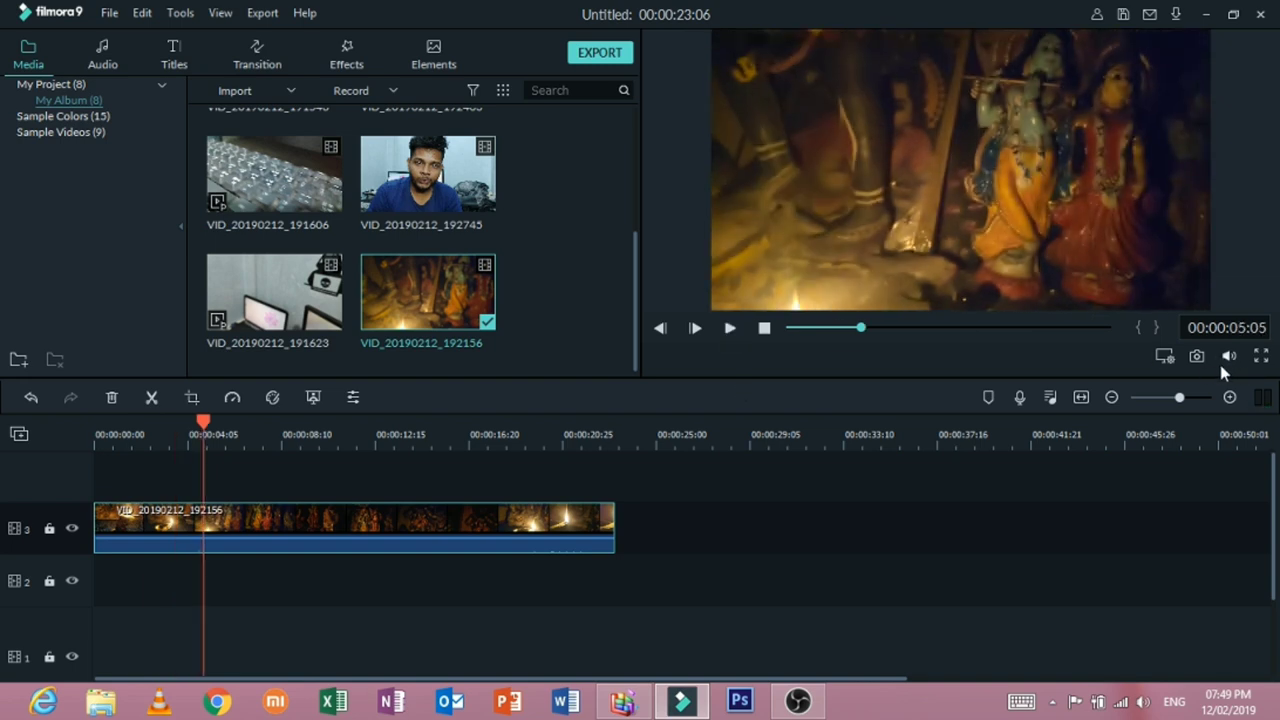
pyautogui.click(1166, 366)
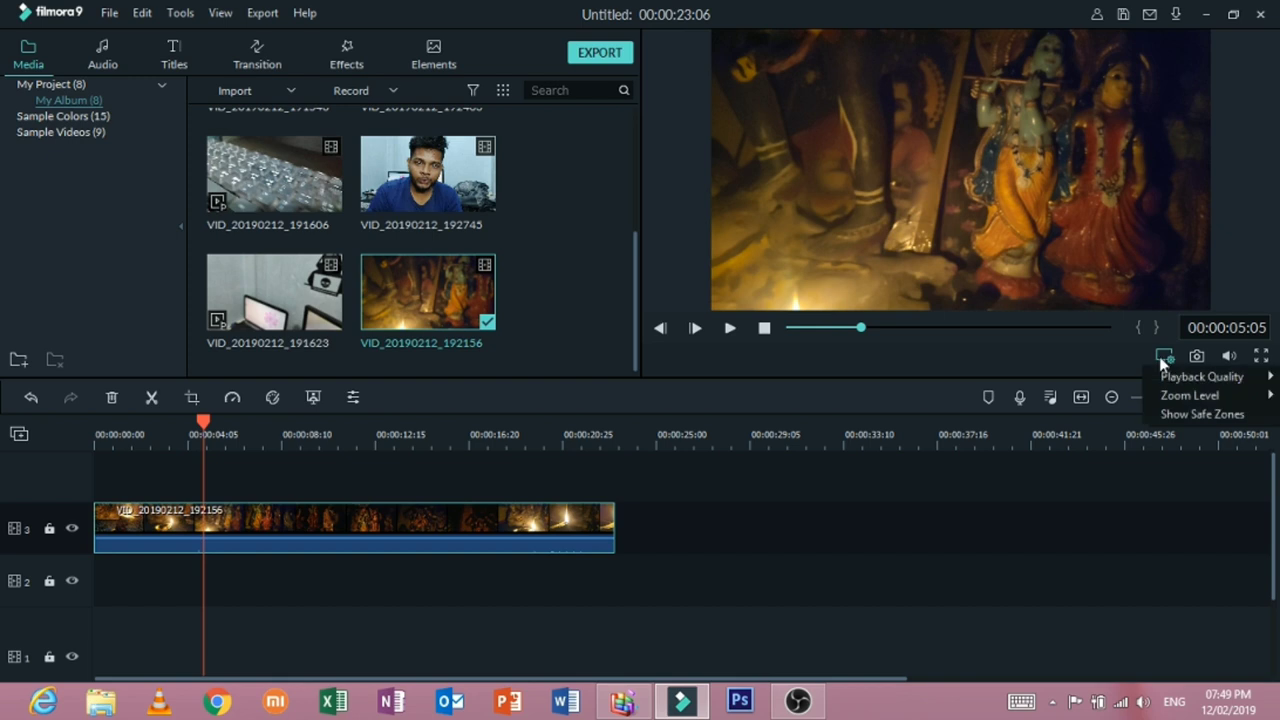
pyautogui.click(1162, 357)
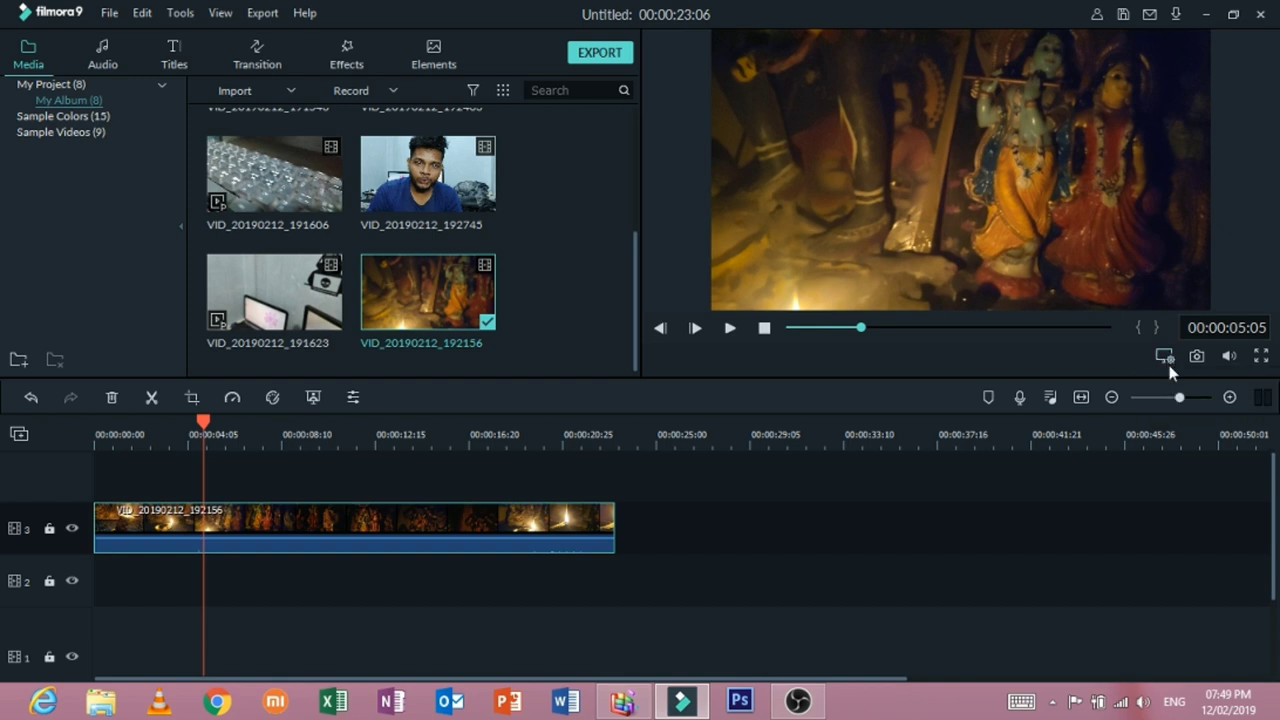
pyautogui.click(1166, 360)
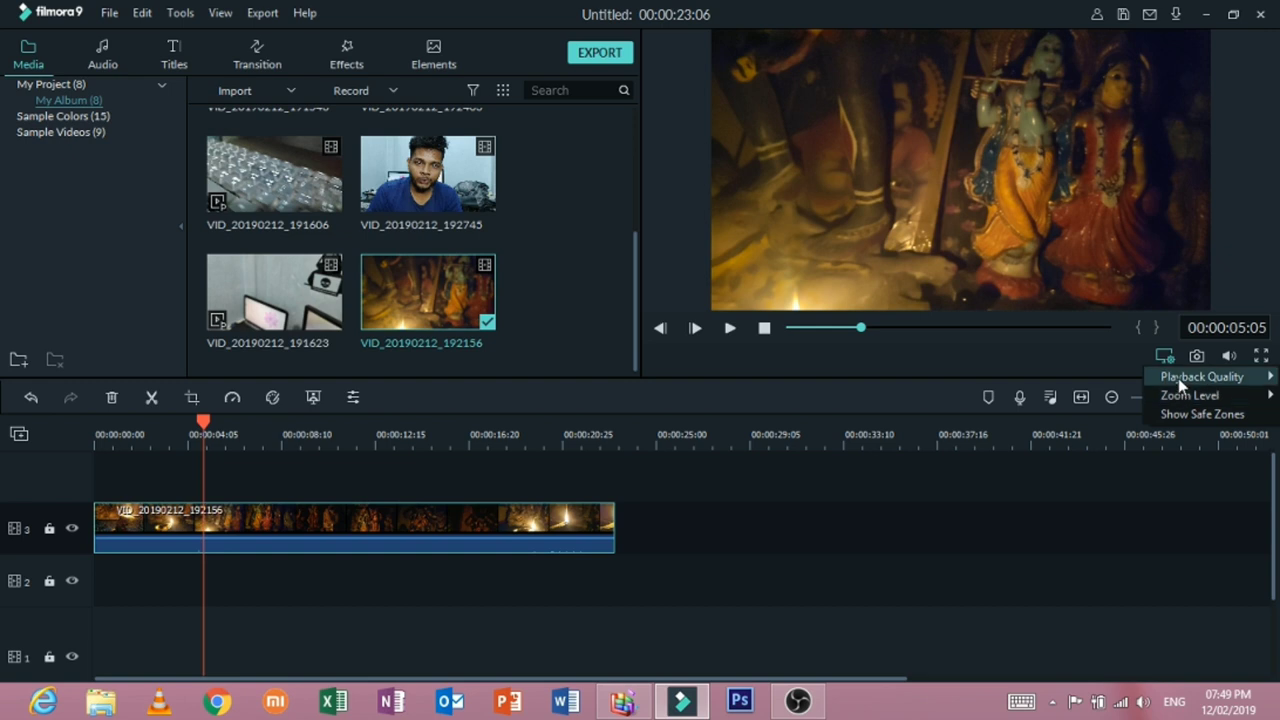
pyautogui.moveTo(1178, 378)
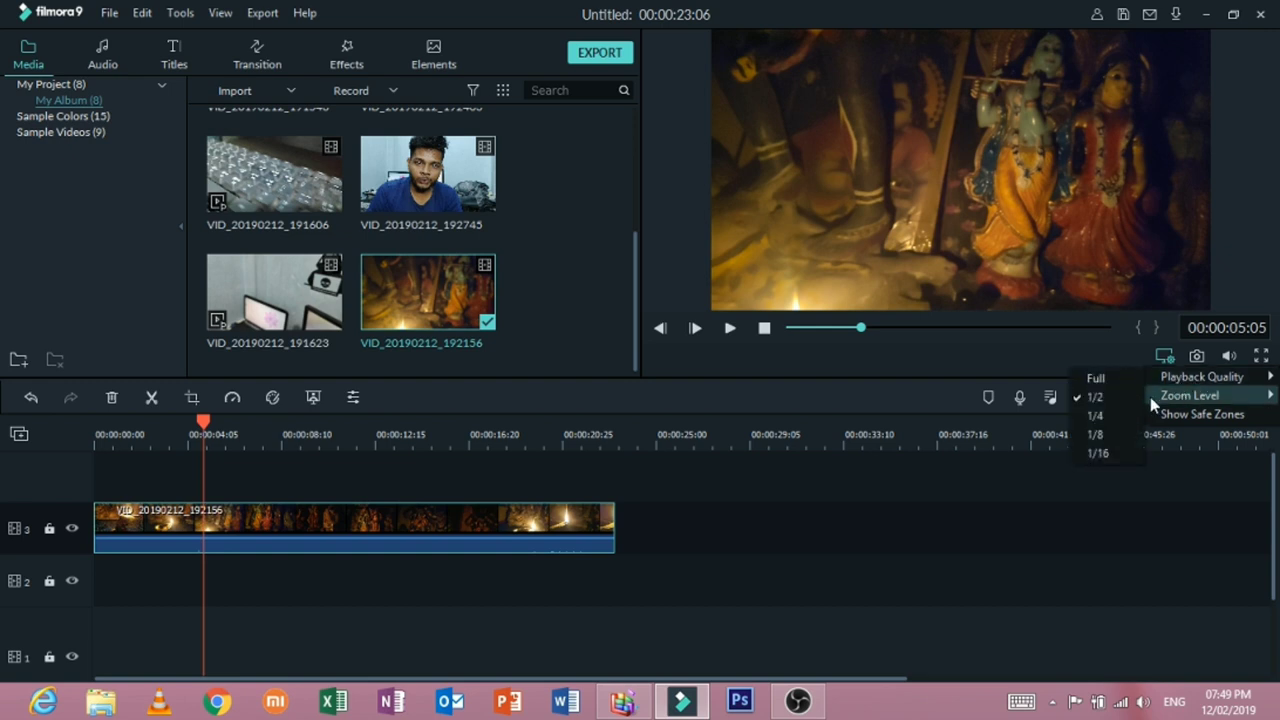
pyautogui.click(1097, 455)
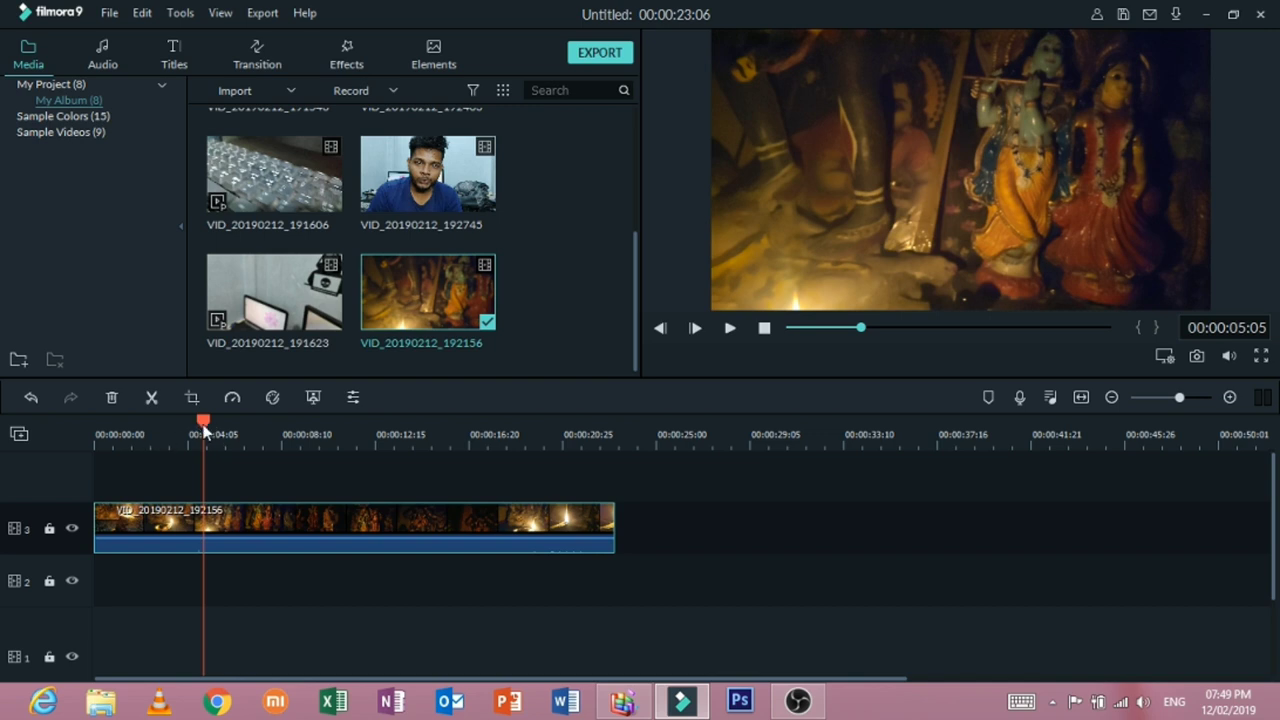
# Step: Replay the clip from the timeline start for about four seconds to check the preview quality
pyautogui.click(82, 434)
pyautogui.click(728, 336)
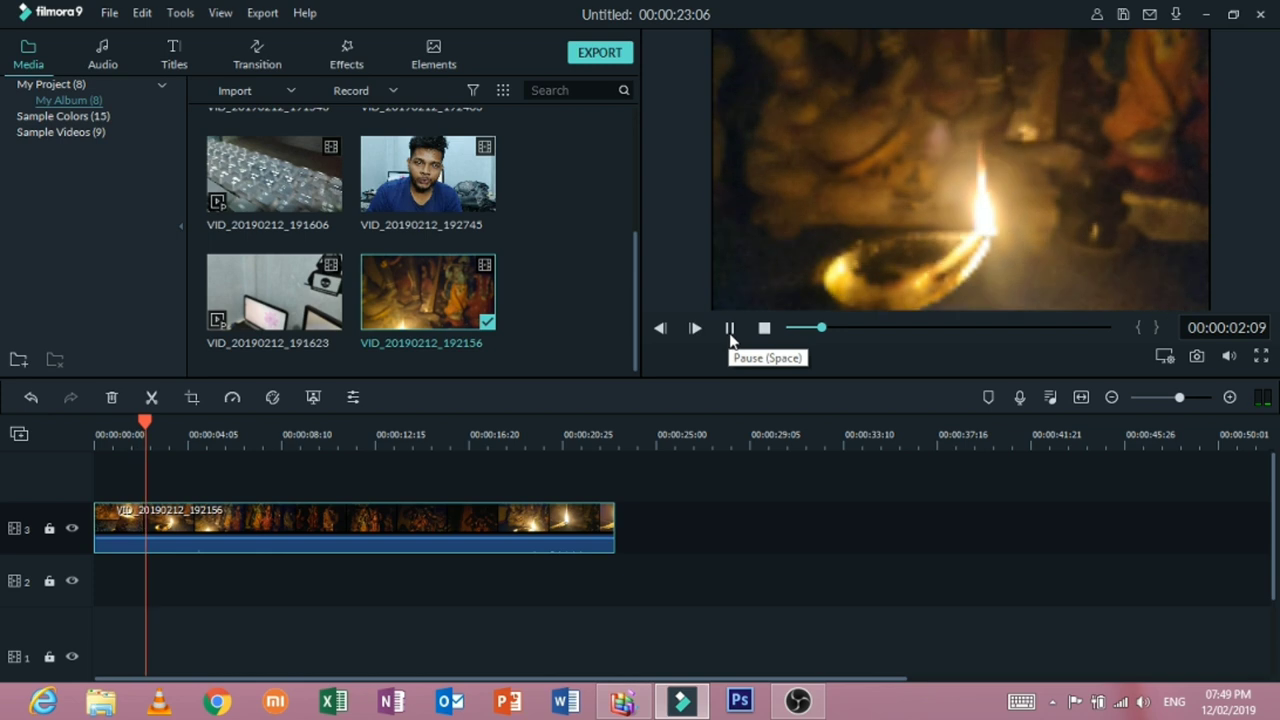
pyautogui.click(730, 336)
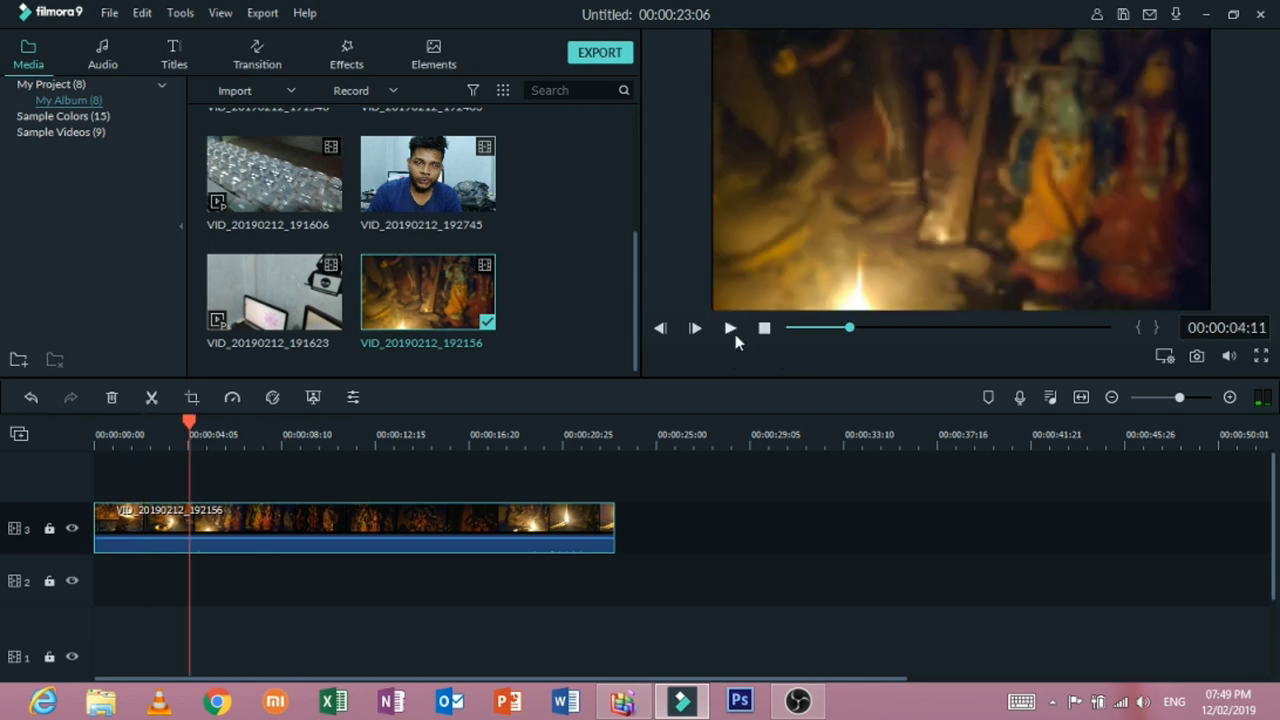
# Step: Try the 1/2 playback quality for the preview and switch it to Full
pyautogui.click(1164, 357)
pyautogui.moveTo(1195, 374)
pyautogui.click(1115, 397)
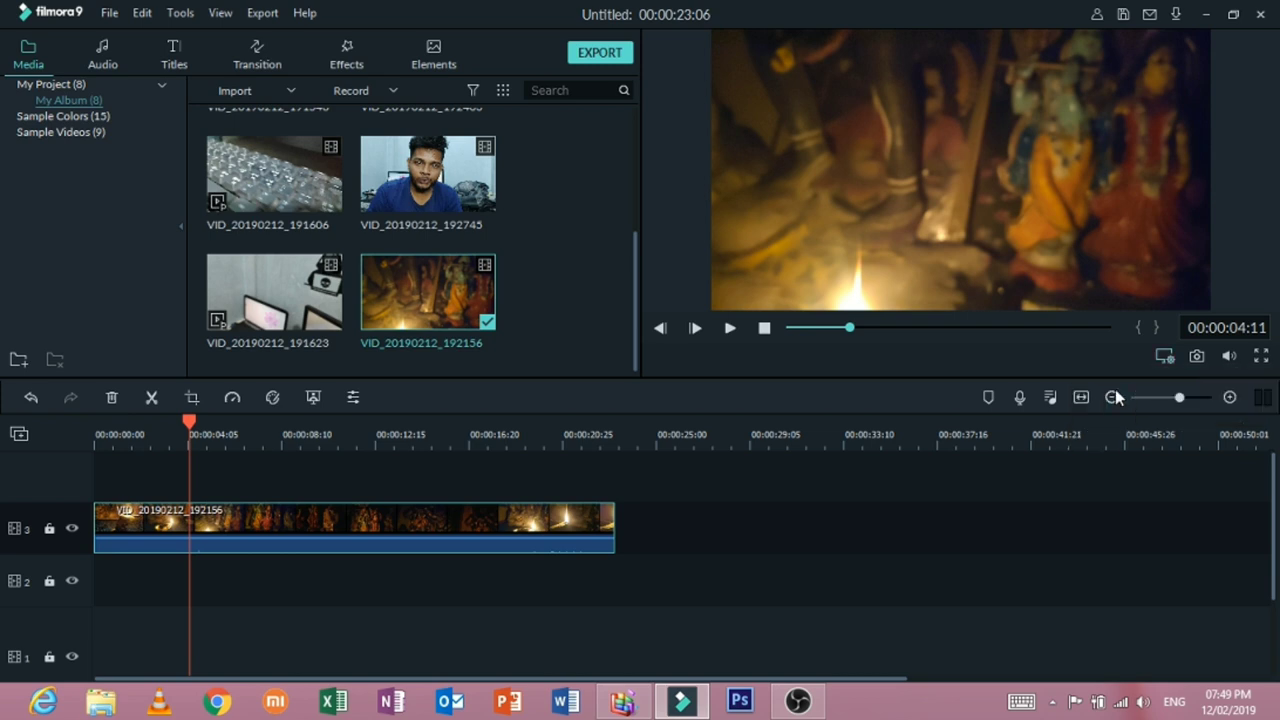
pyautogui.click(1166, 359)
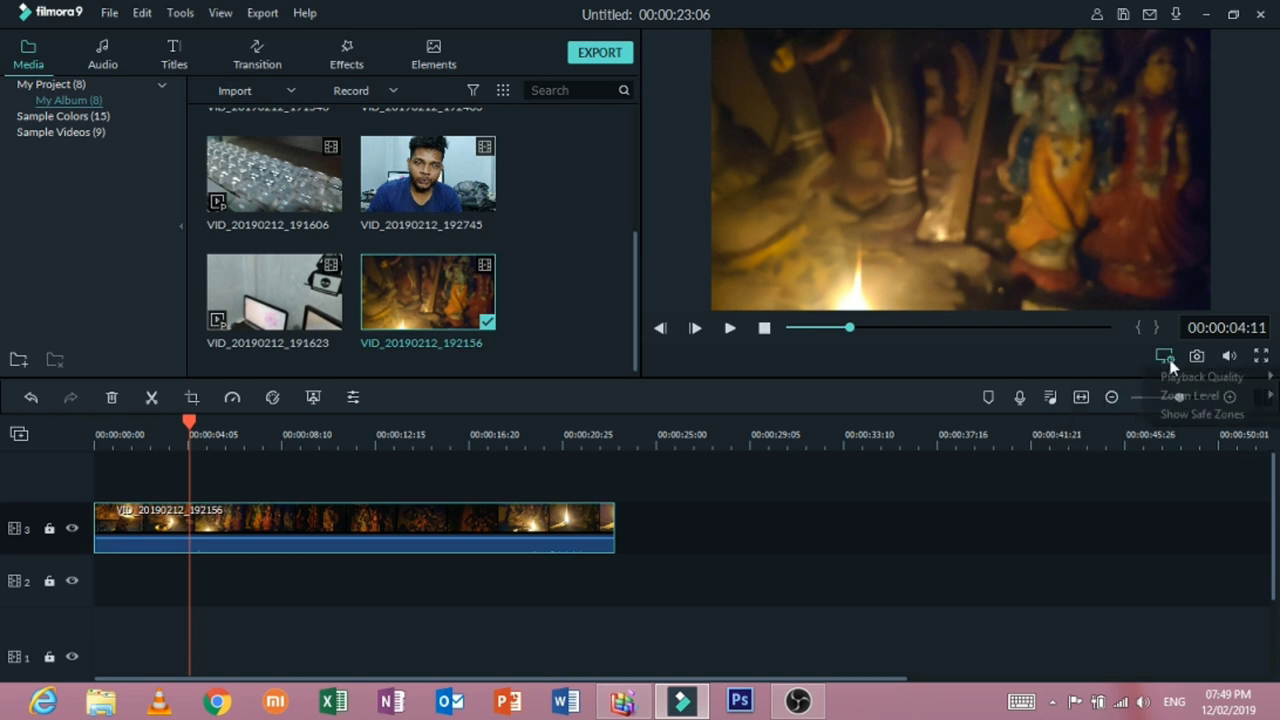
pyautogui.moveTo(1161, 375)
pyautogui.click(1095, 374)
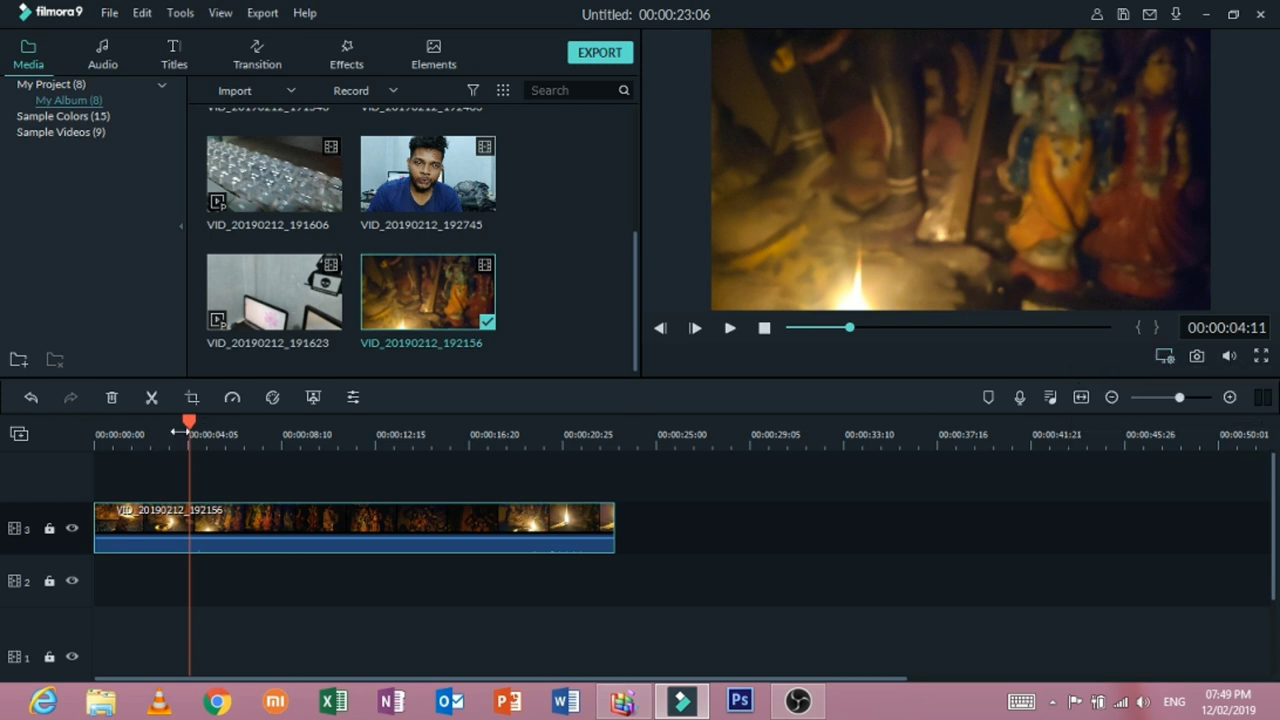
# Step: Replay the VID_20190212_192156 clip from the timeline start for about four seconds and delete it from the third video track
pyautogui.moveTo(189, 424); pyautogui.dragTo(95, 424)
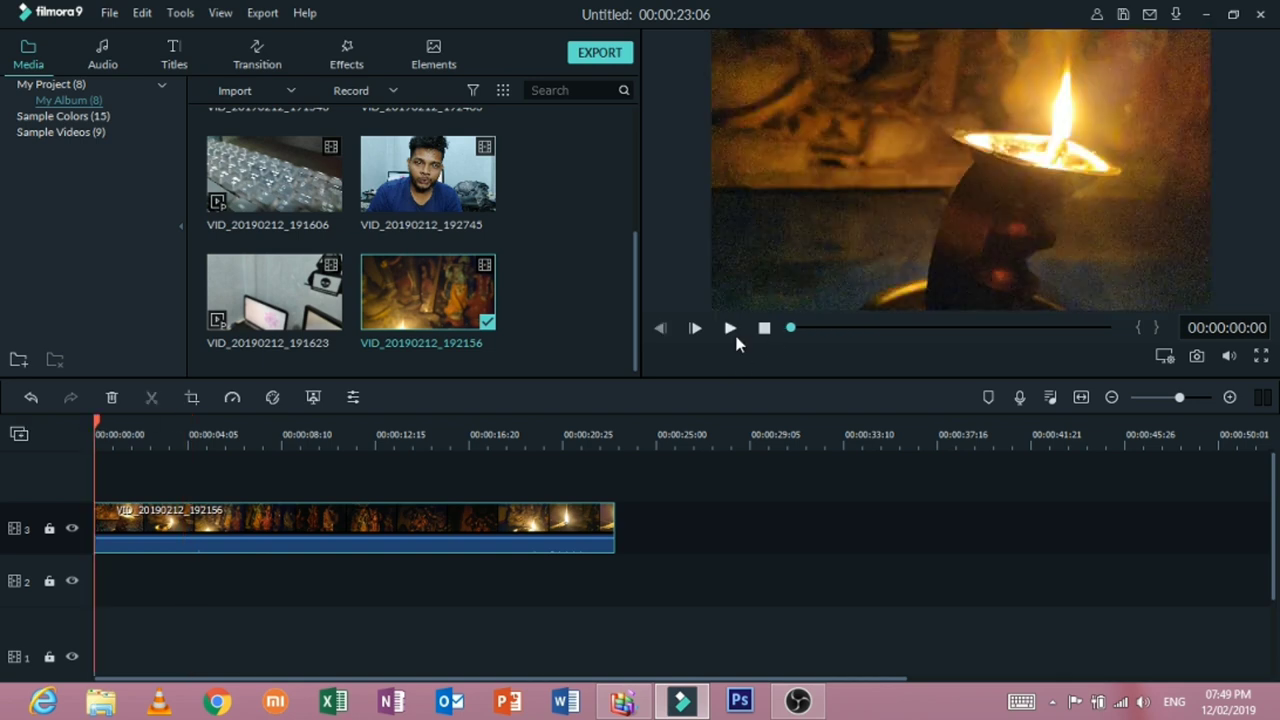
pyautogui.click(731, 328)
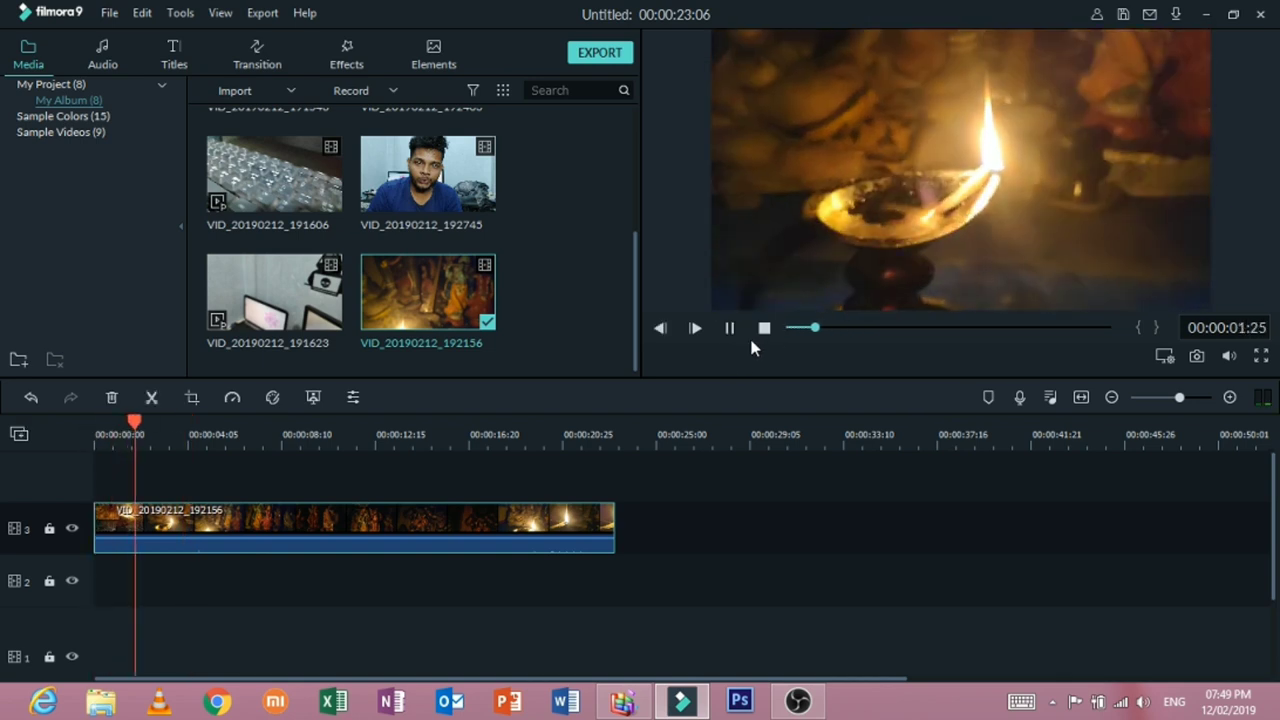
pyautogui.click(546, 510)
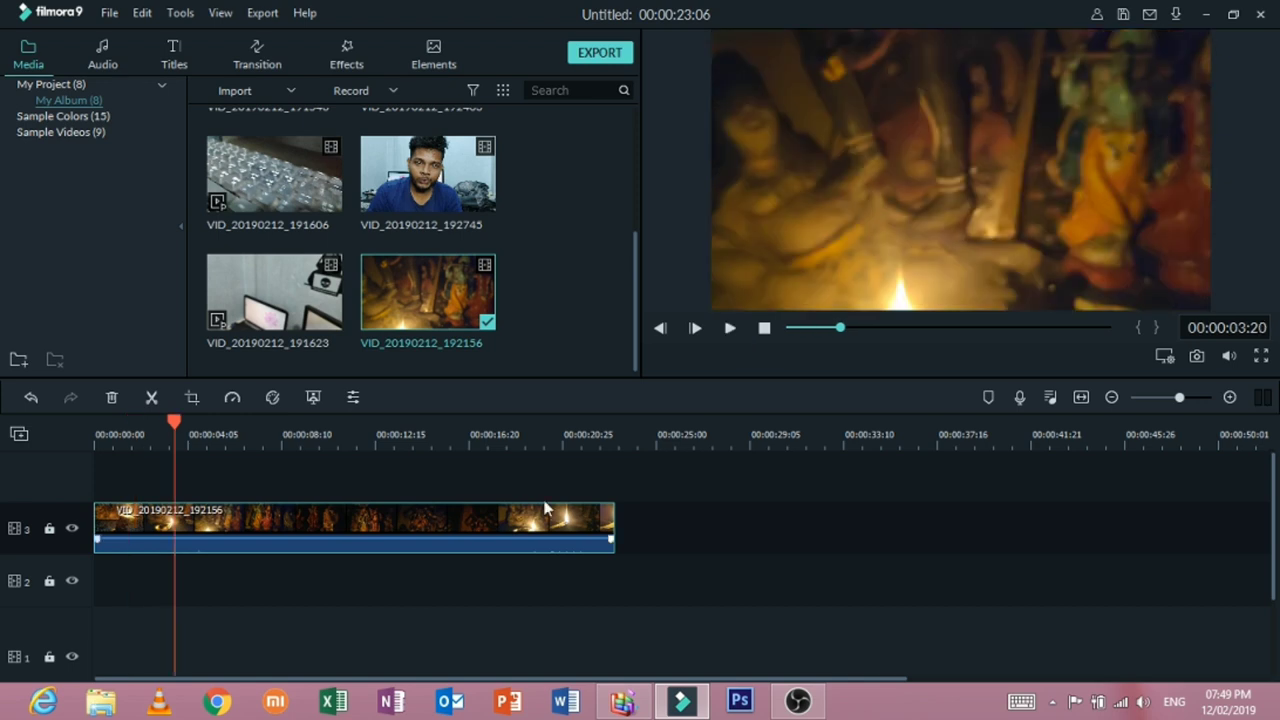
pyautogui.press('Delete')
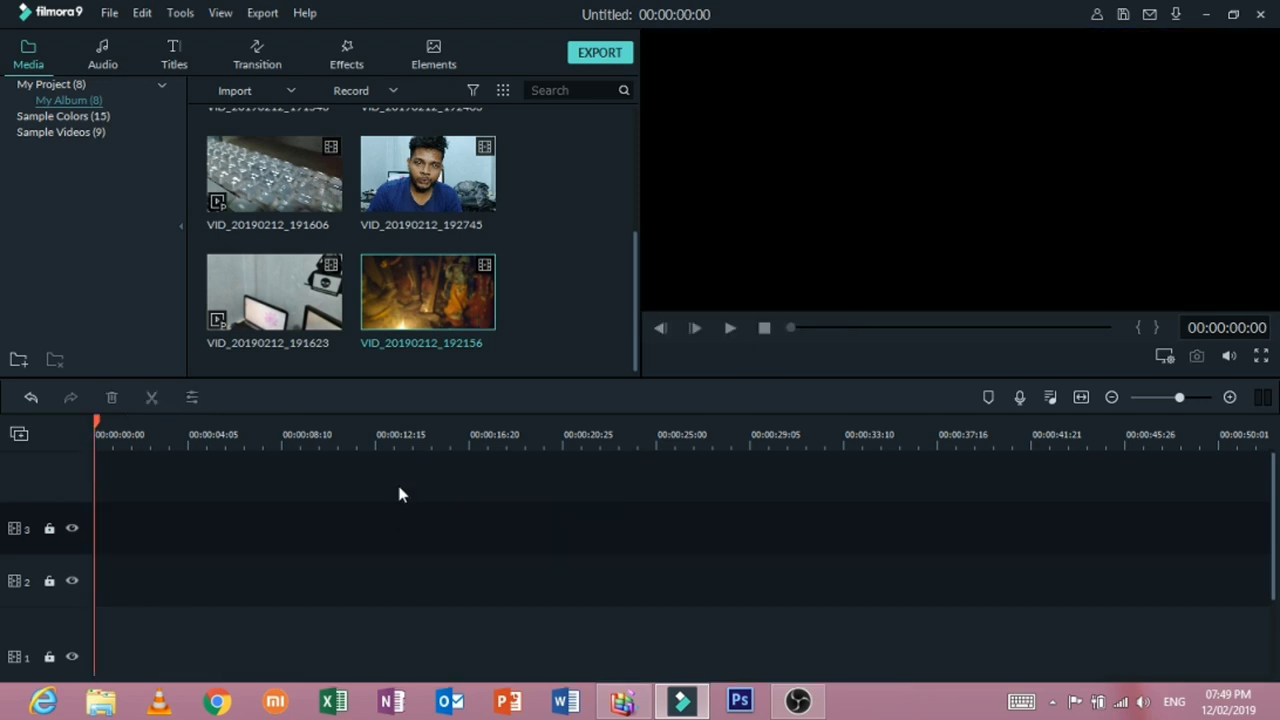
# Step: Place VID_20190212_192320 at the start of a new fourth video track, turning off Always Ask and keeping the project settings unchanged
pyautogui.scroll(3, 638, 172)
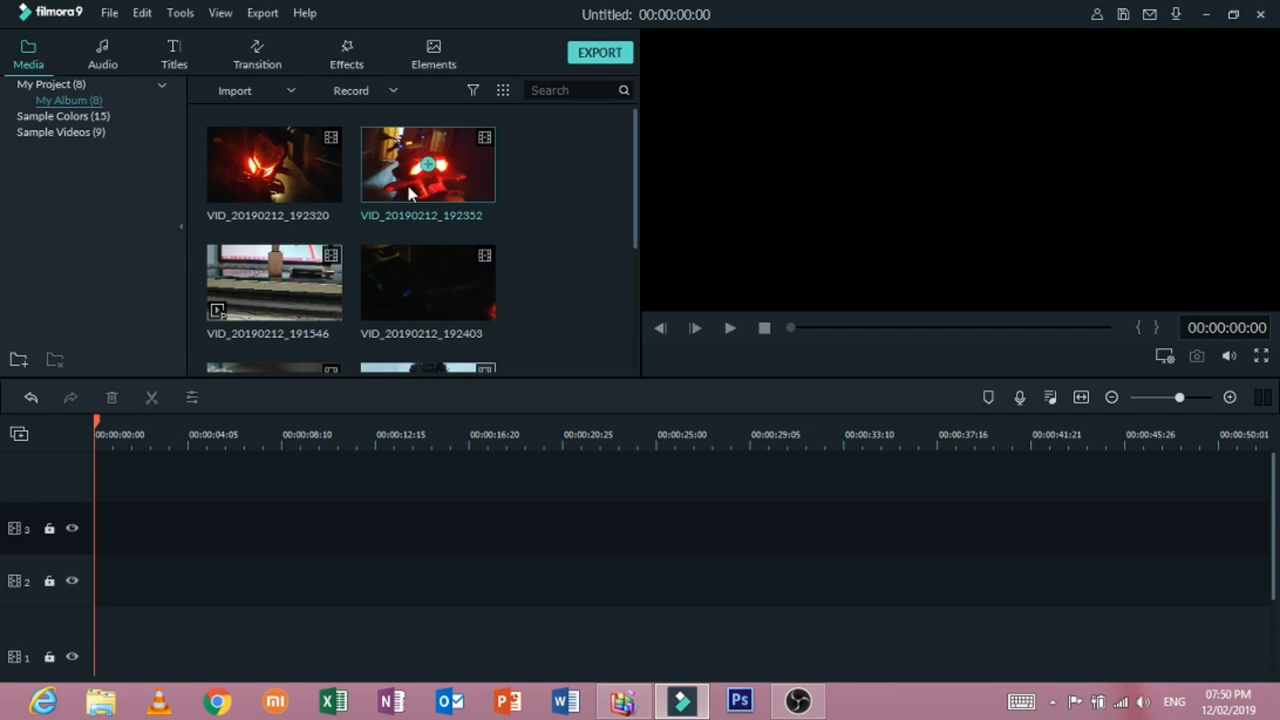
pyautogui.moveTo(275, 190); pyautogui.dragTo(85, 492)
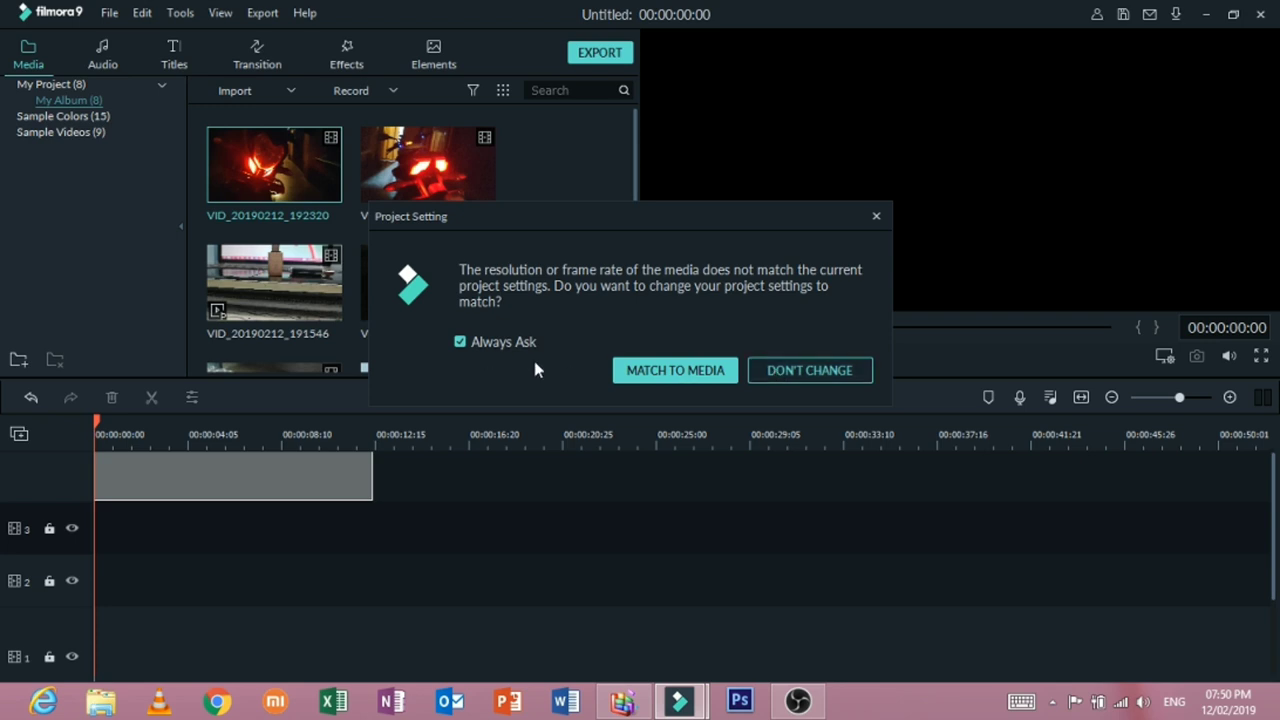
pyautogui.click(460, 342)
pyautogui.click(816, 369)
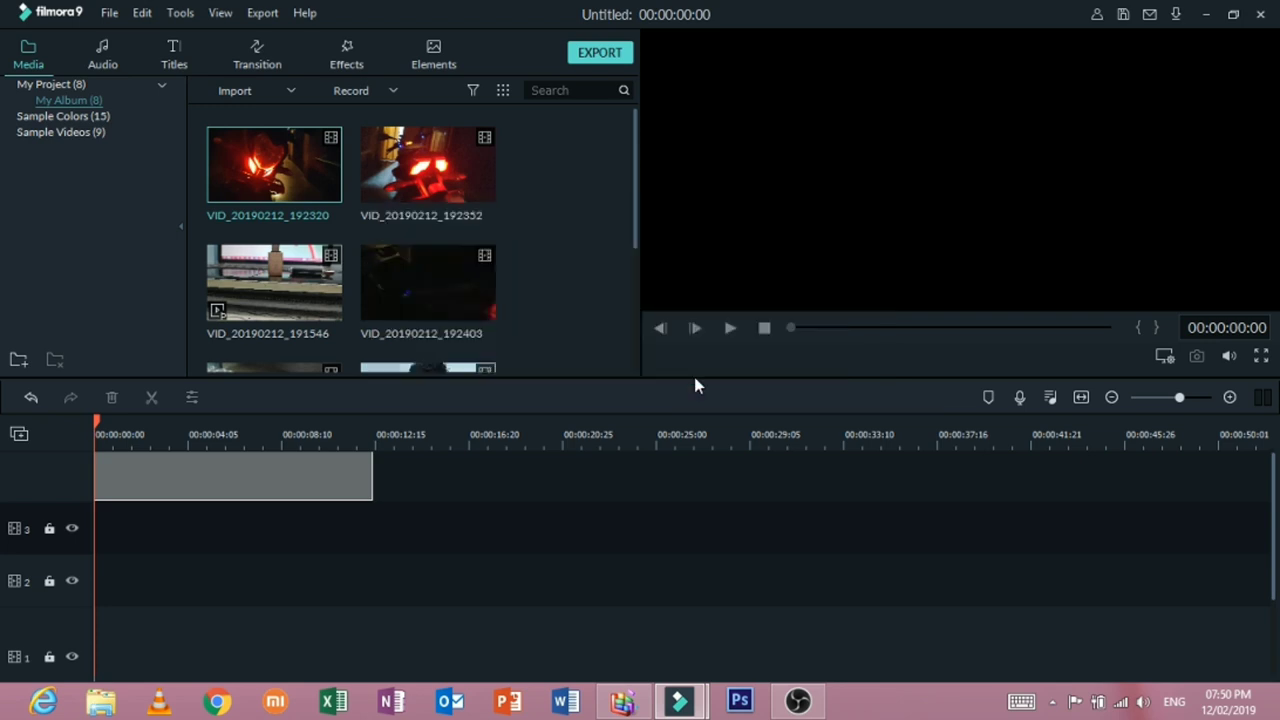
pyautogui.moveTo(149, 522)
pyautogui.mouseDown()
pyautogui.moveTo(153, 507)
pyautogui.moveTo(148, 524)
pyautogui.mouseUp()
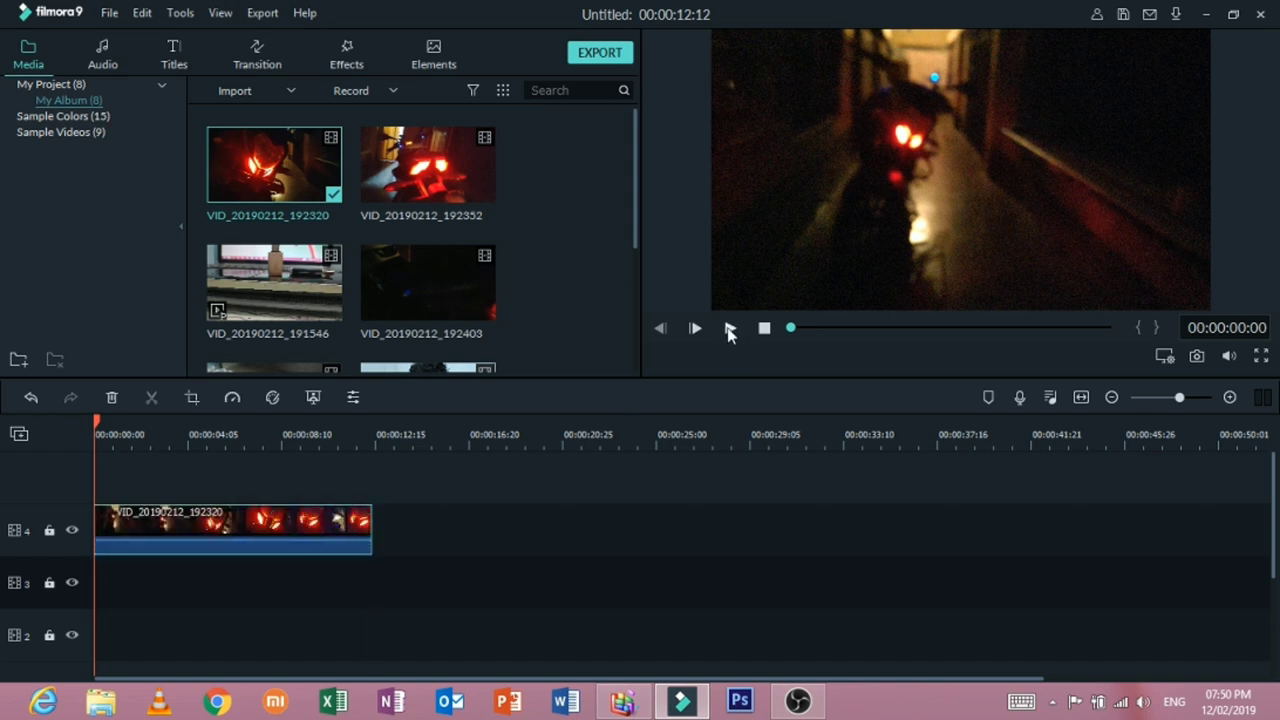
# Step: Play the first two seconds of the VID_20190212_192320 clip and detach its audio onto audio track 1
pyautogui.click(730, 328)
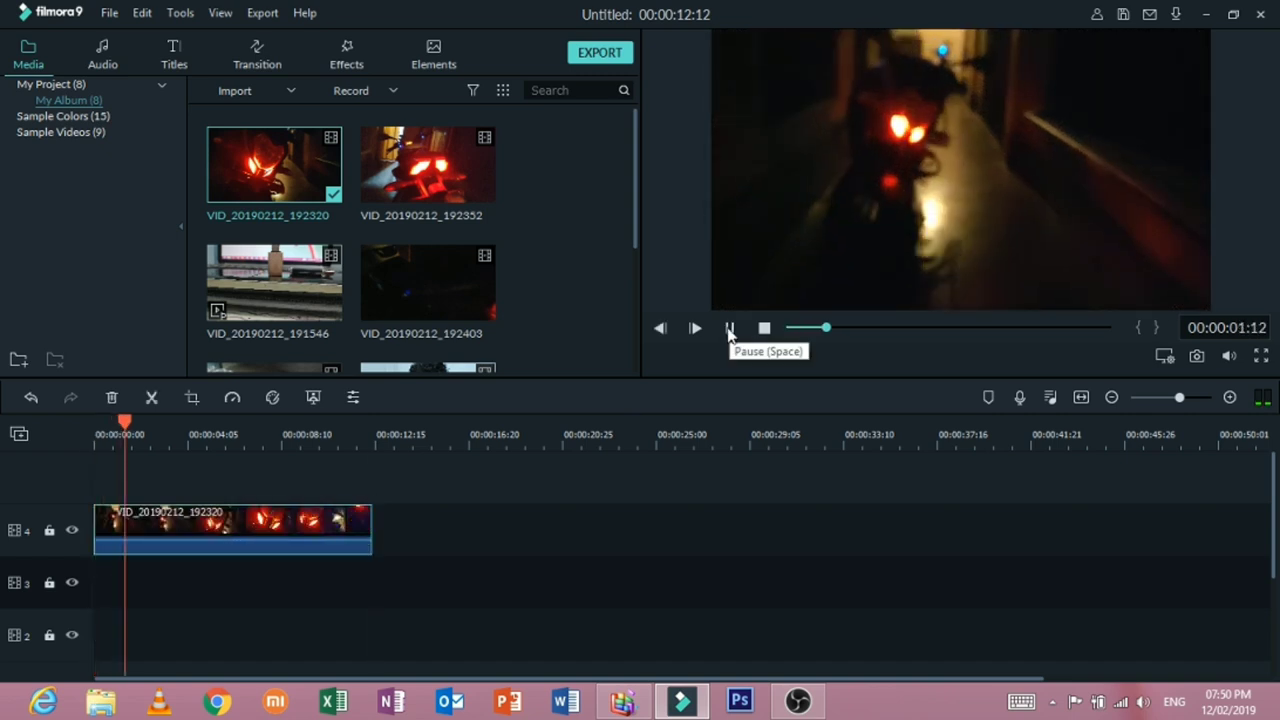
pyautogui.click(730, 328)
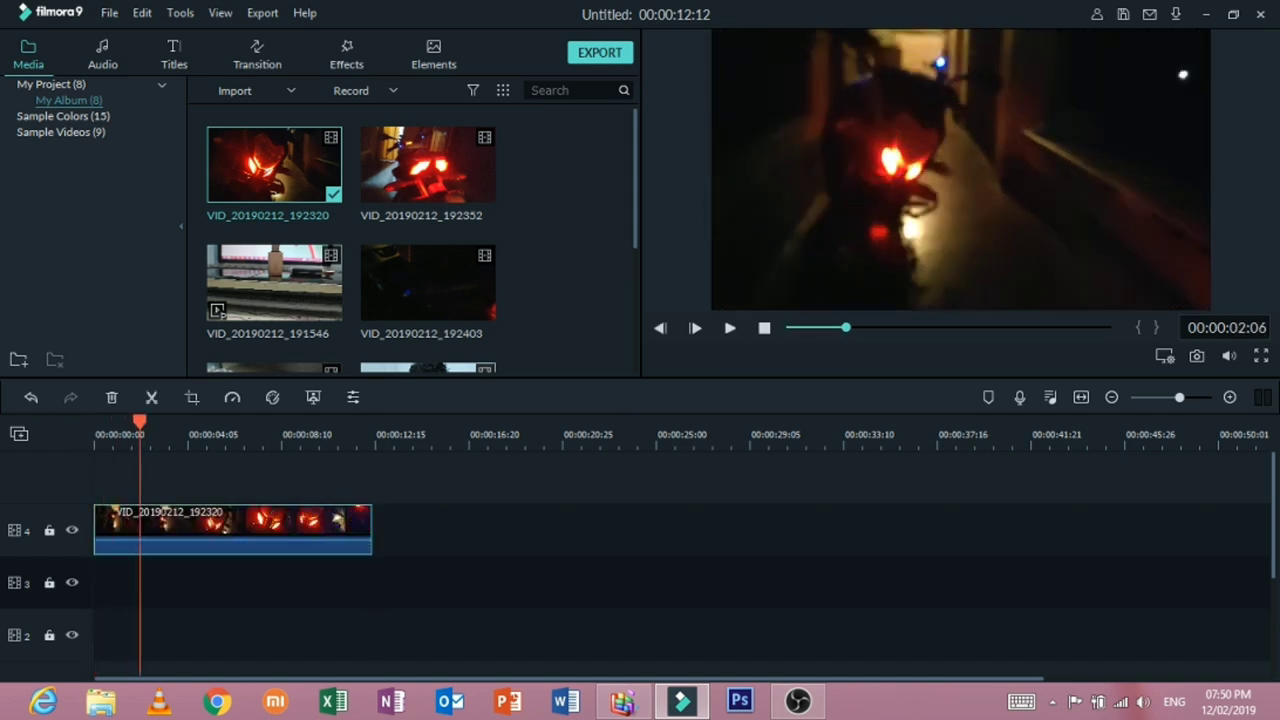
pyautogui.rightClick(293, 538)
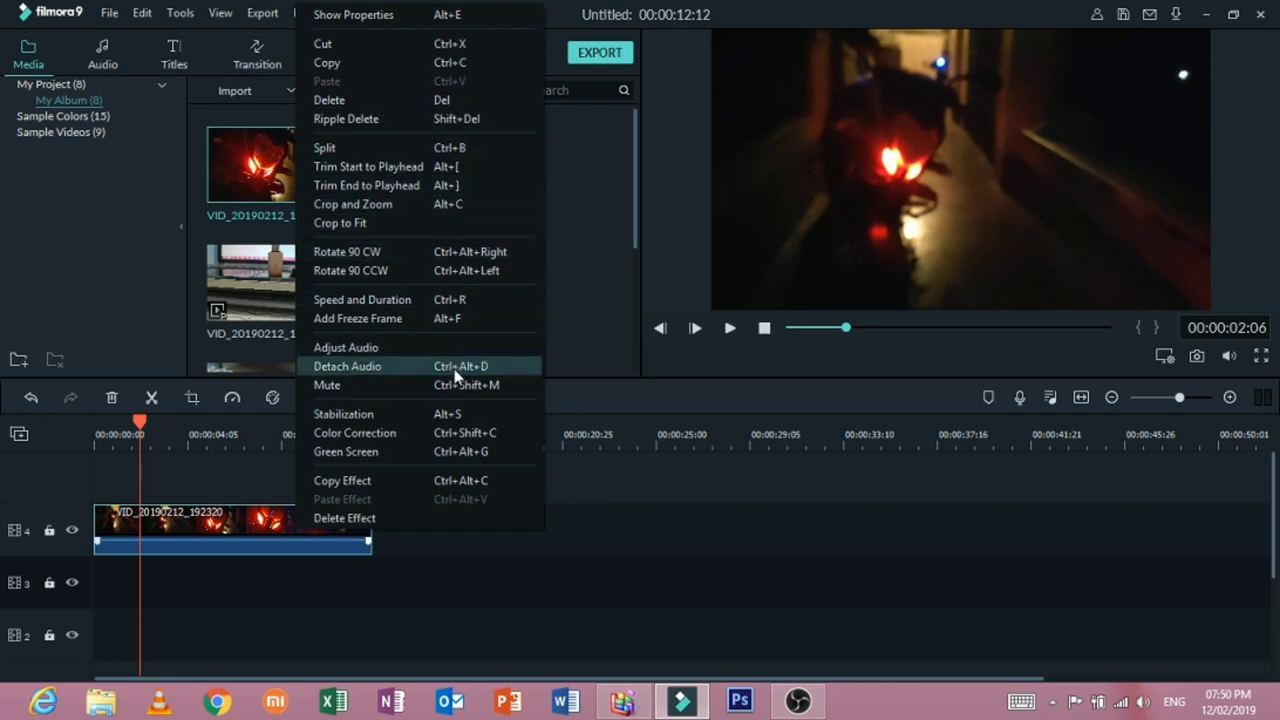
pyautogui.click(369, 370)
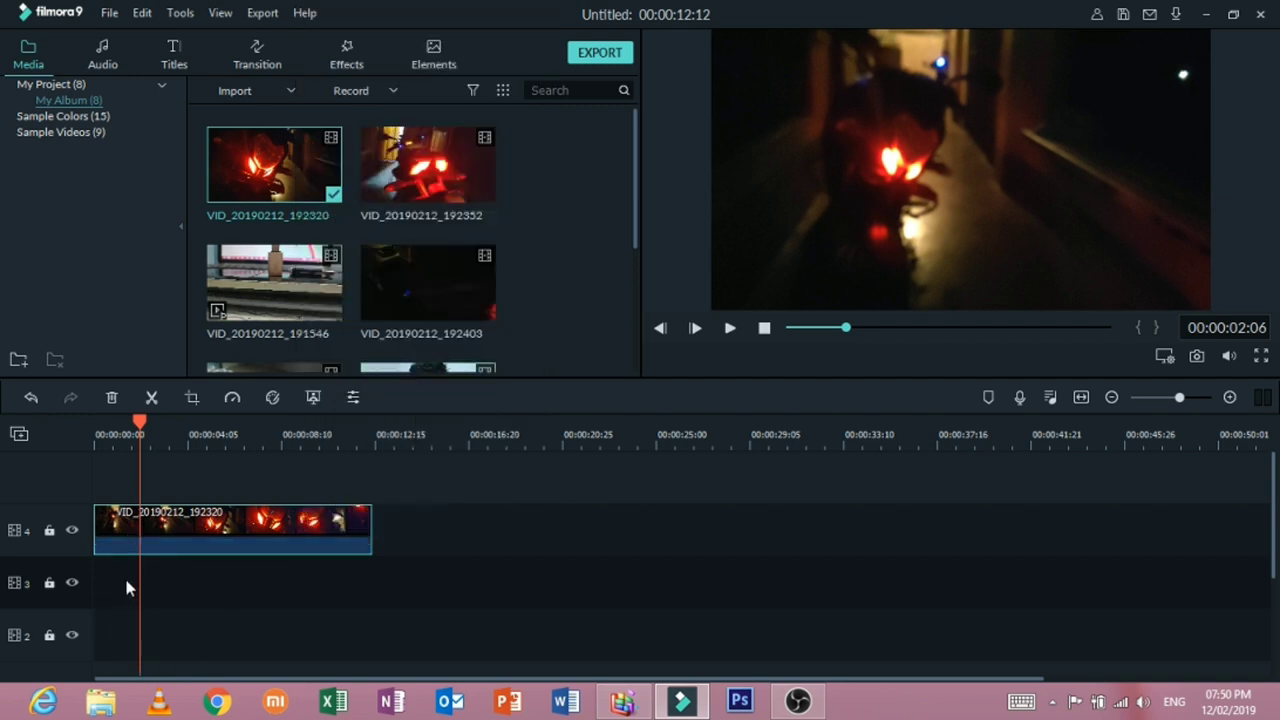
pyautogui.scroll(-3, 128, 578)
pyautogui.click(125, 616)
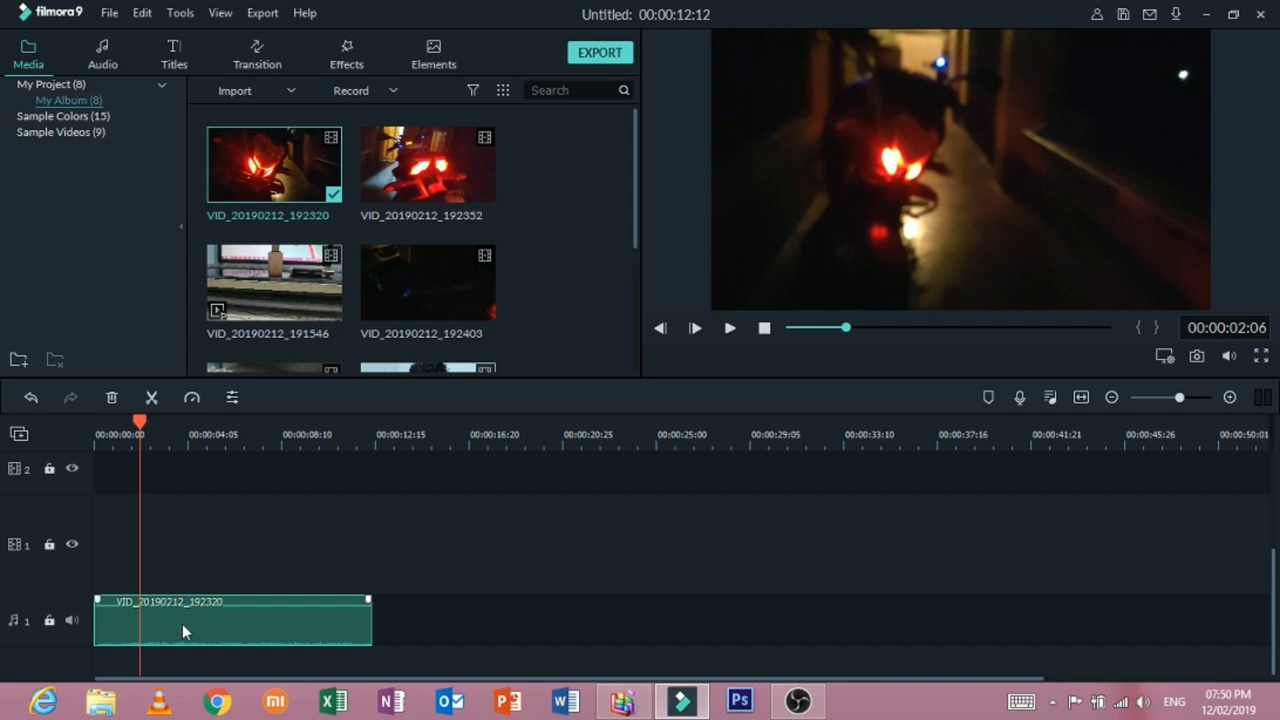
# Step: Return the playhead to the timeline start and delete the detached VID_20190212_192320 audio from audio track 1
pyautogui.scroll(3, 170, 620)
pyautogui.scroll(-3, 160, 617)
pyautogui.press('Home')
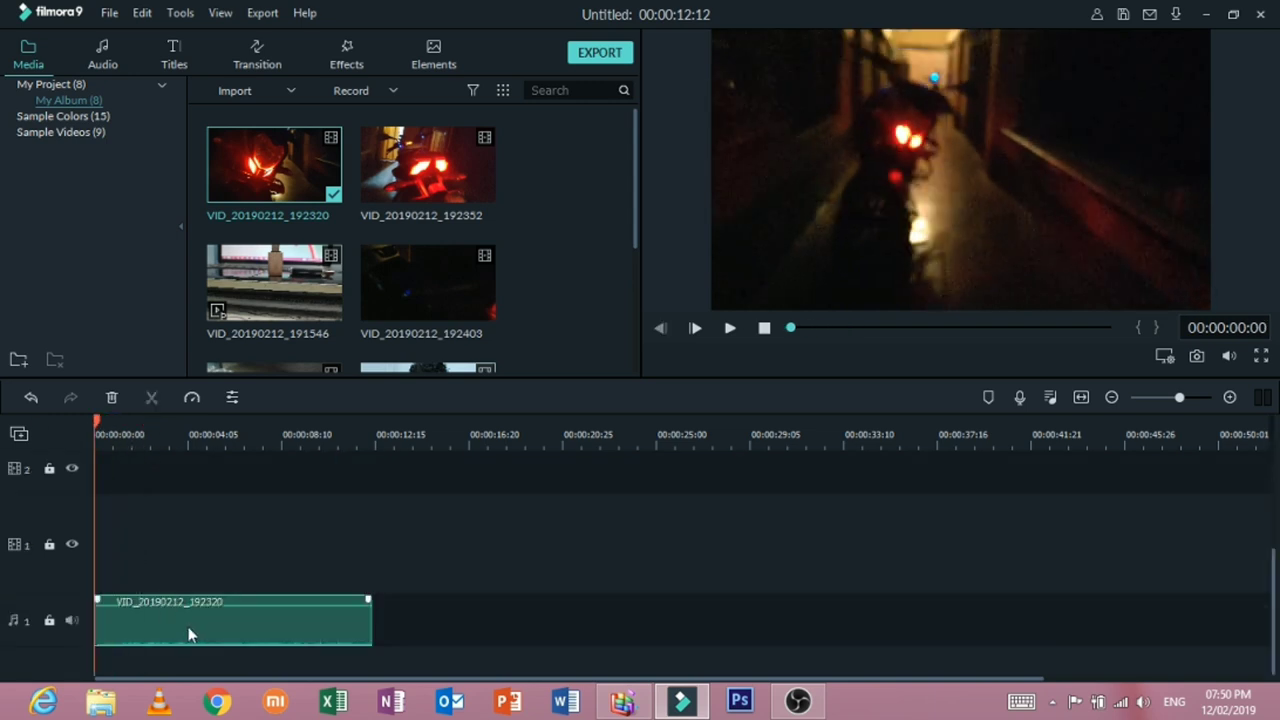
pyautogui.rightClick(185, 632)
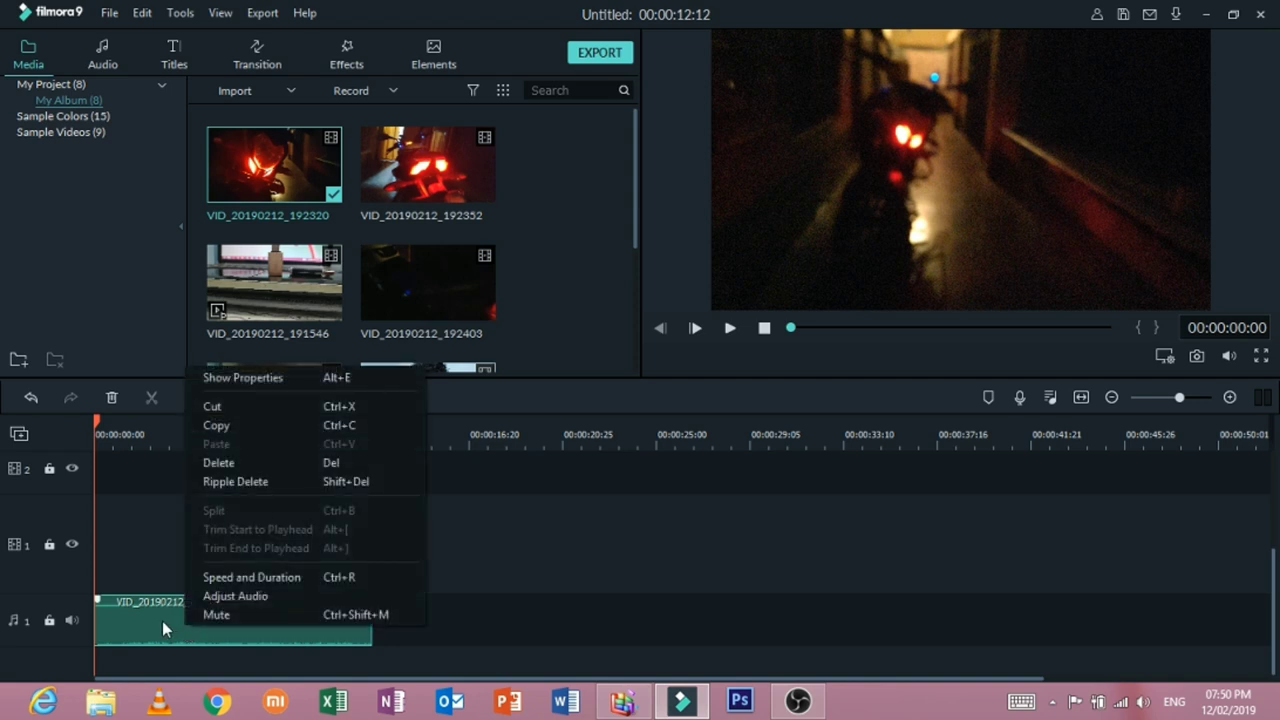
pyautogui.click(162, 621)
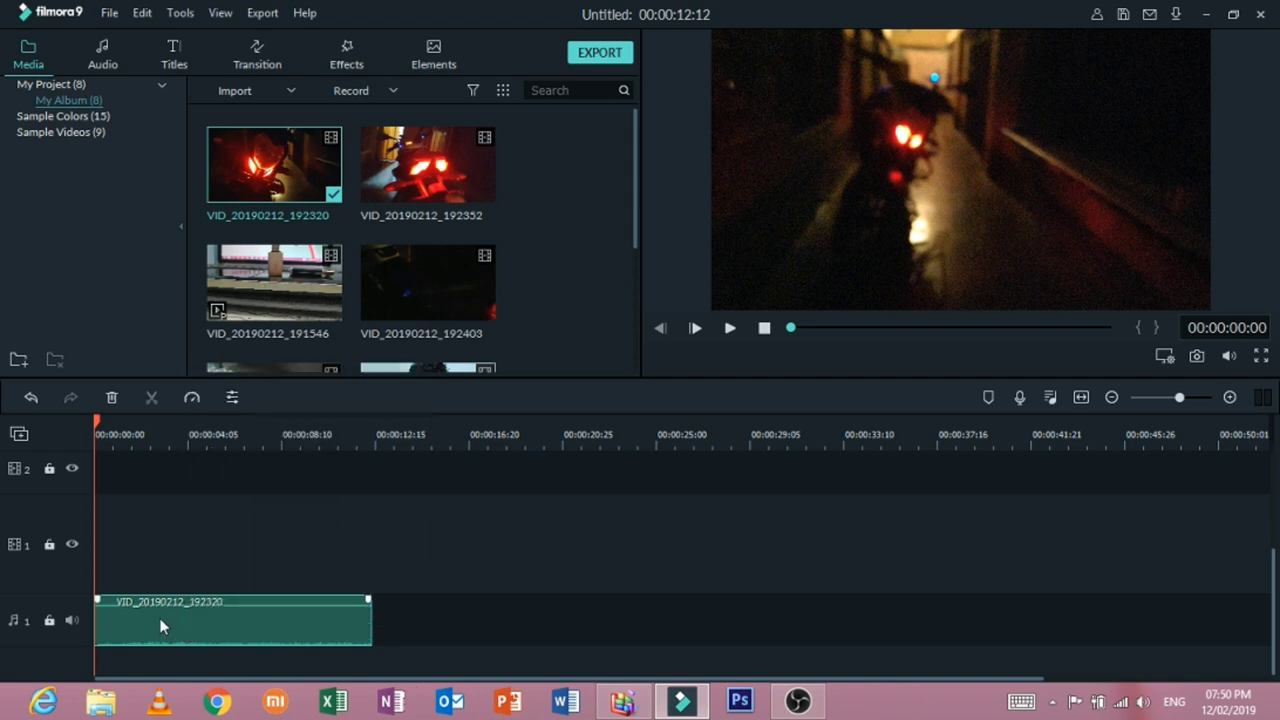
pyautogui.rightClick(160, 625)
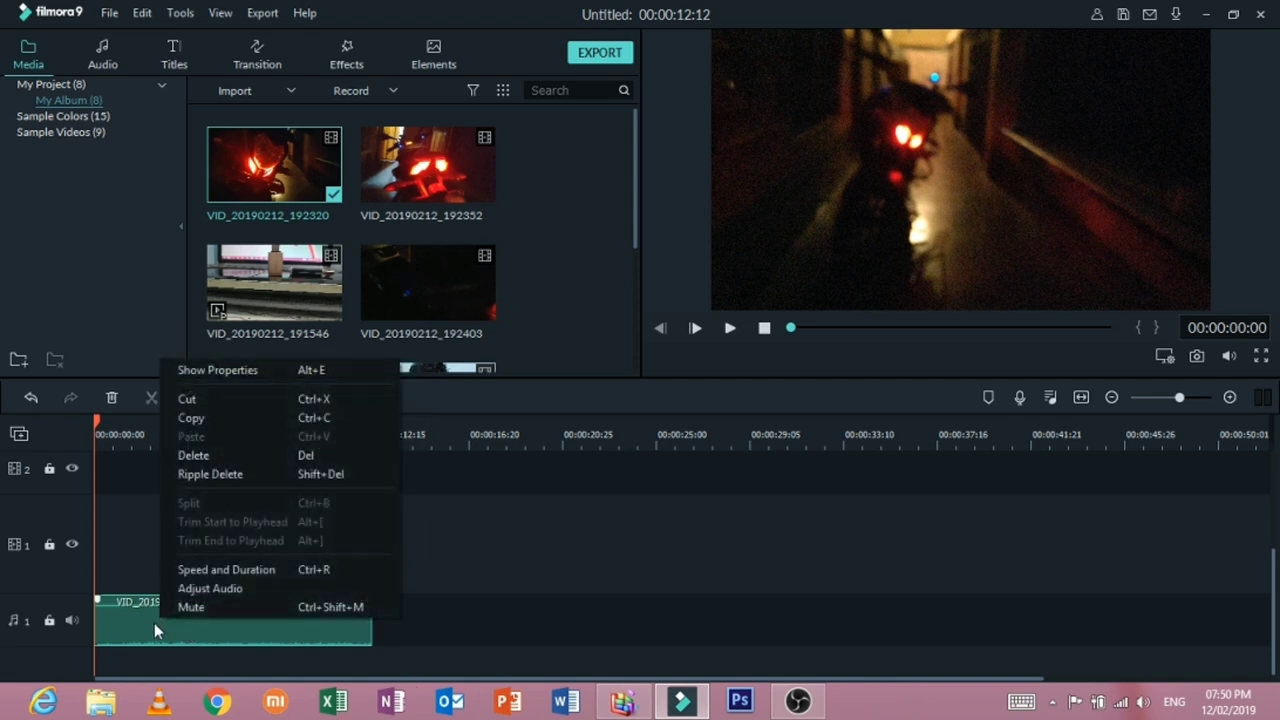
pyautogui.click(237, 458)
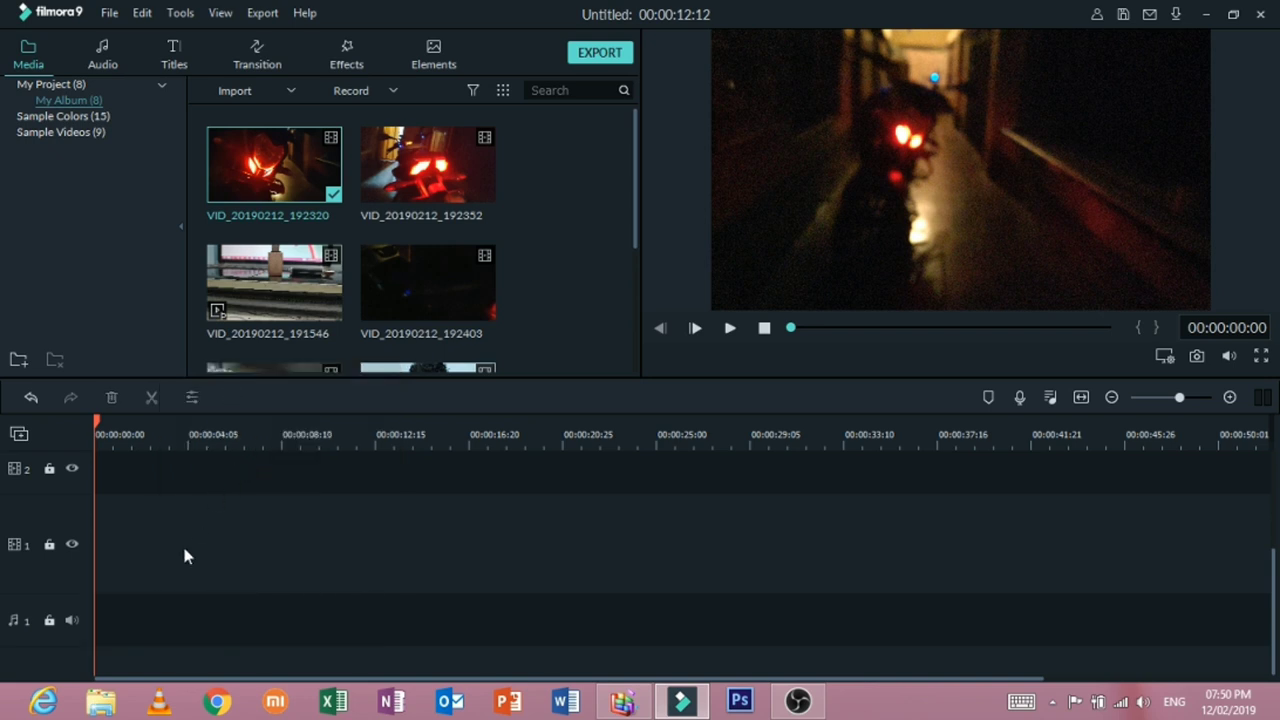
# Step: Turn on stabilization for the VID_20190212_192320 clip on the fourth video track and accept the video settings
pyautogui.scroll(2, 182, 542)
pyautogui.rightClick(151, 529)
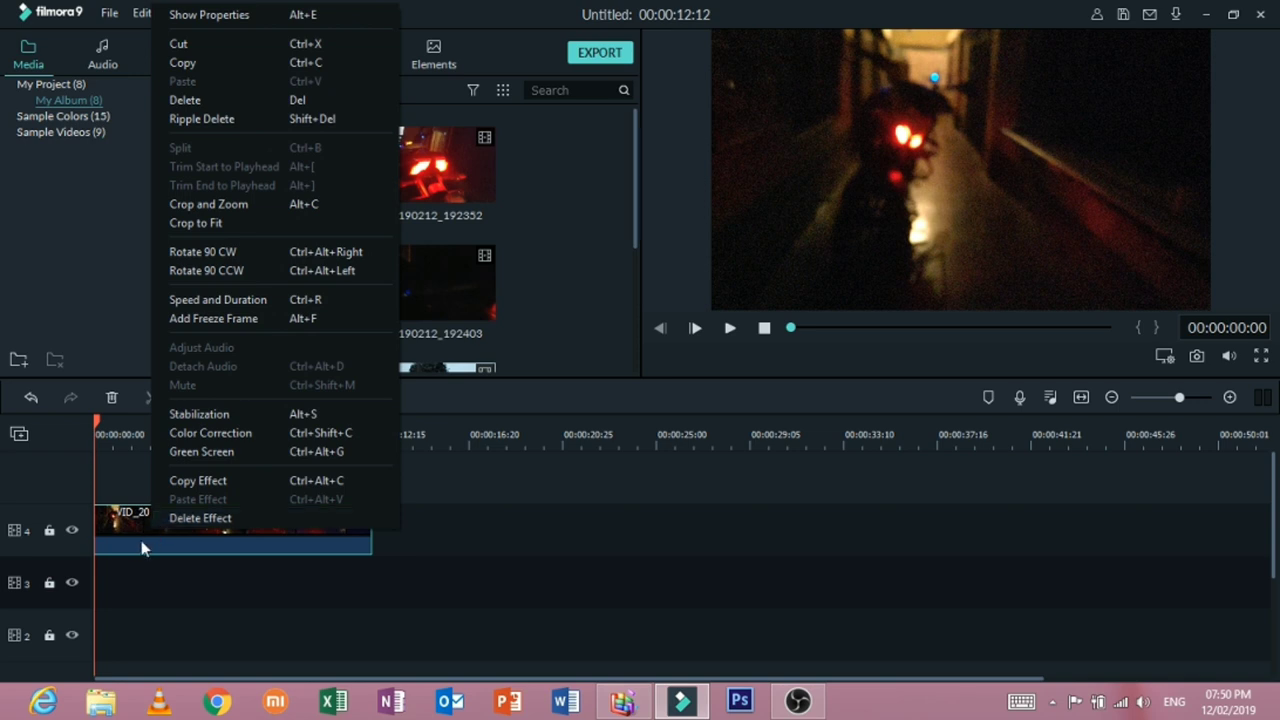
pyautogui.click(279, 414)
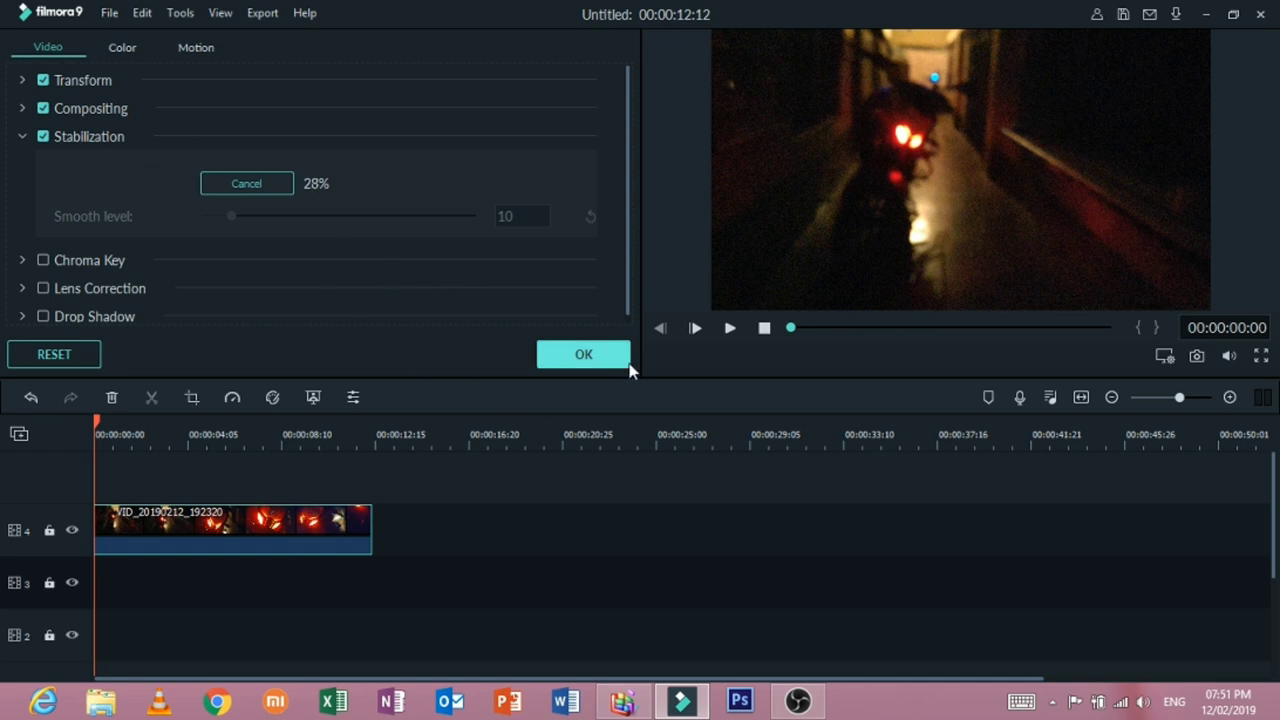
pyautogui.click(599, 356)
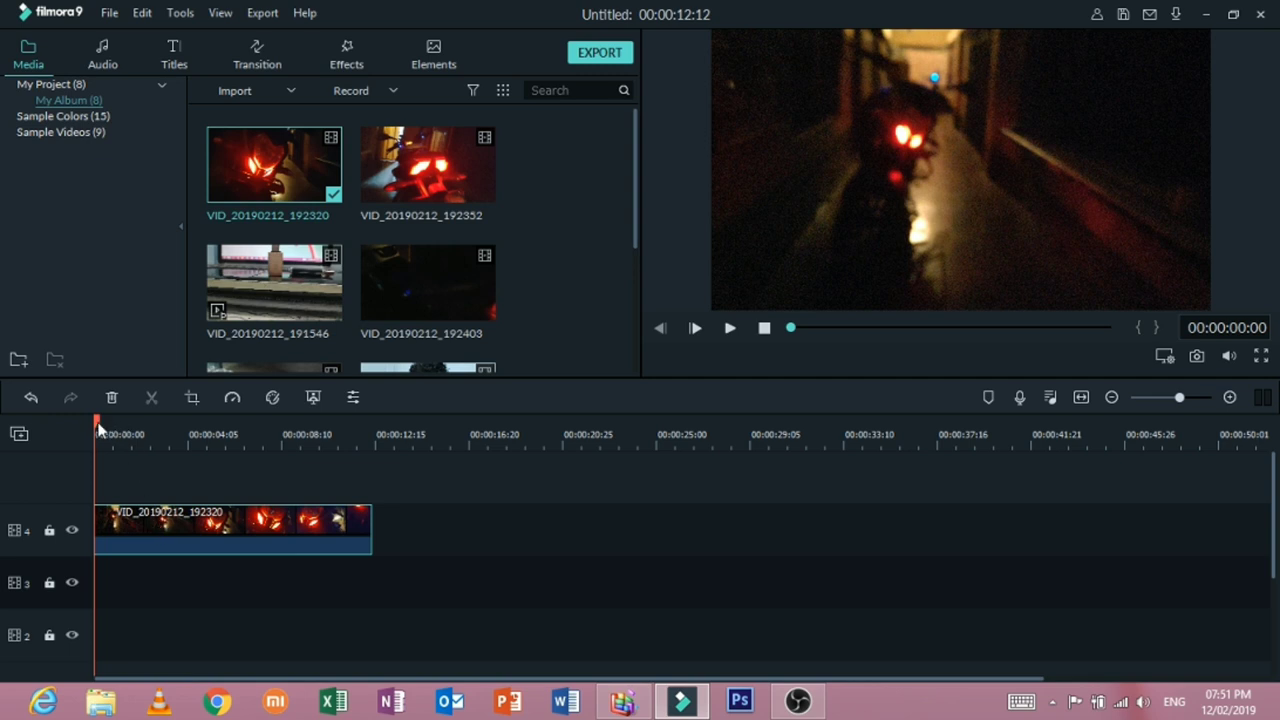
# Step: Browse the Openers title category and preview the Opener 1 and Opener 2 templates
pyautogui.click(174, 52)
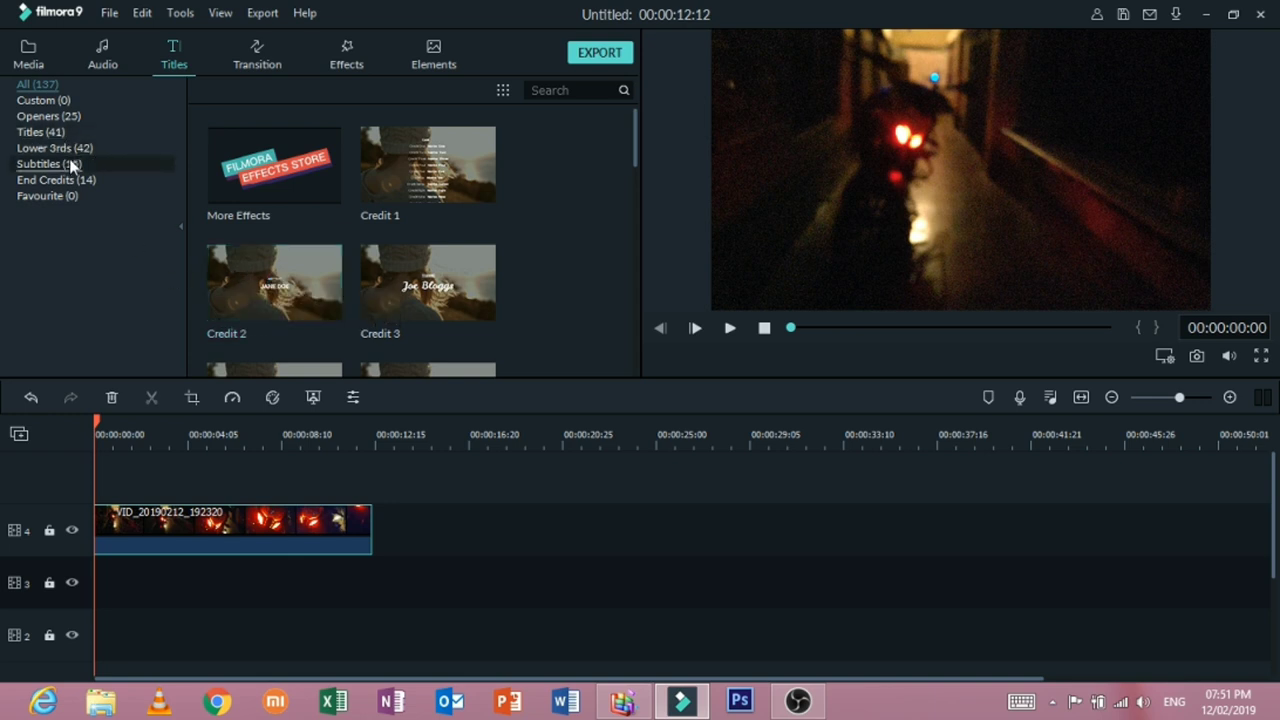
pyautogui.click(48, 117)
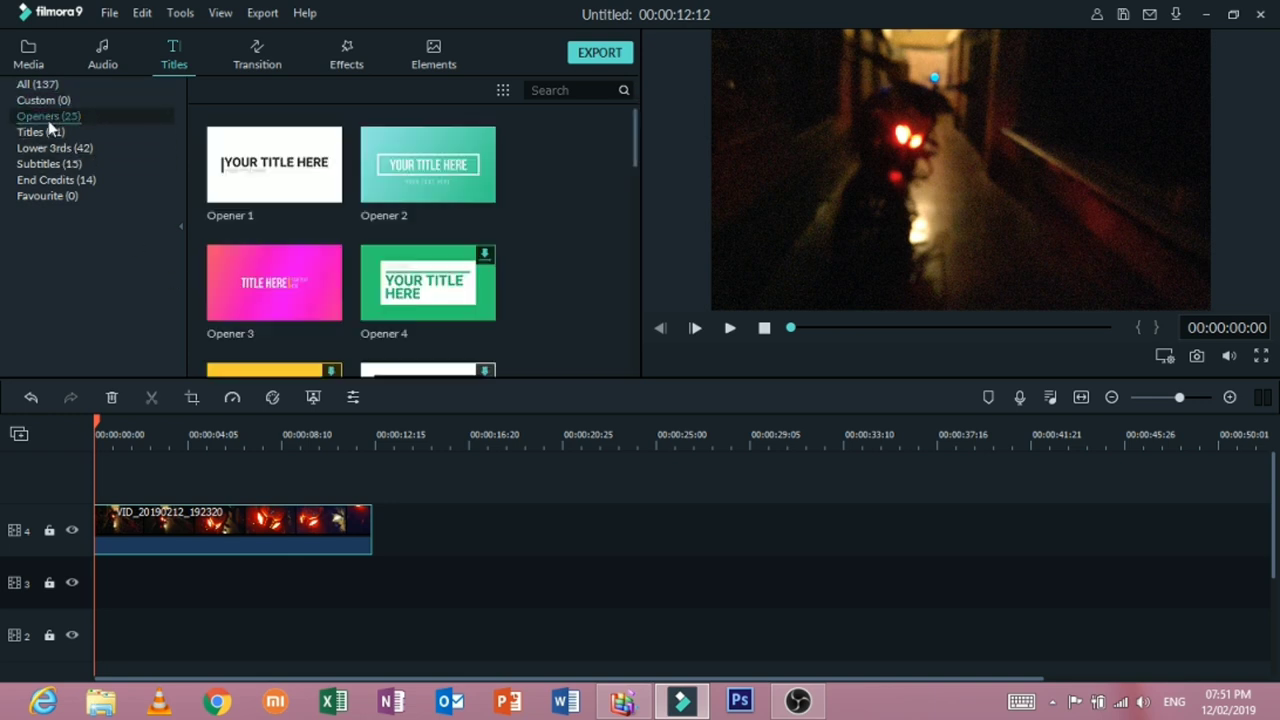
pyautogui.scroll(-10, 510, 224)
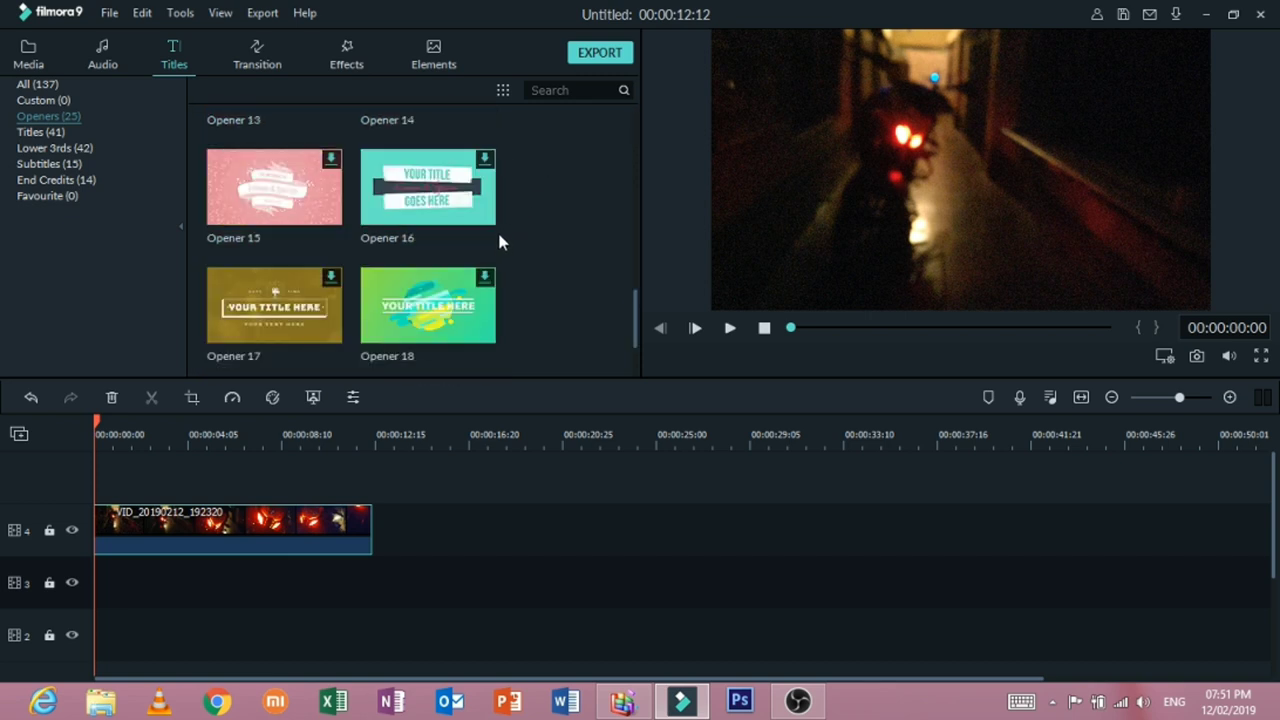
pyautogui.scroll(10, 375, 240)
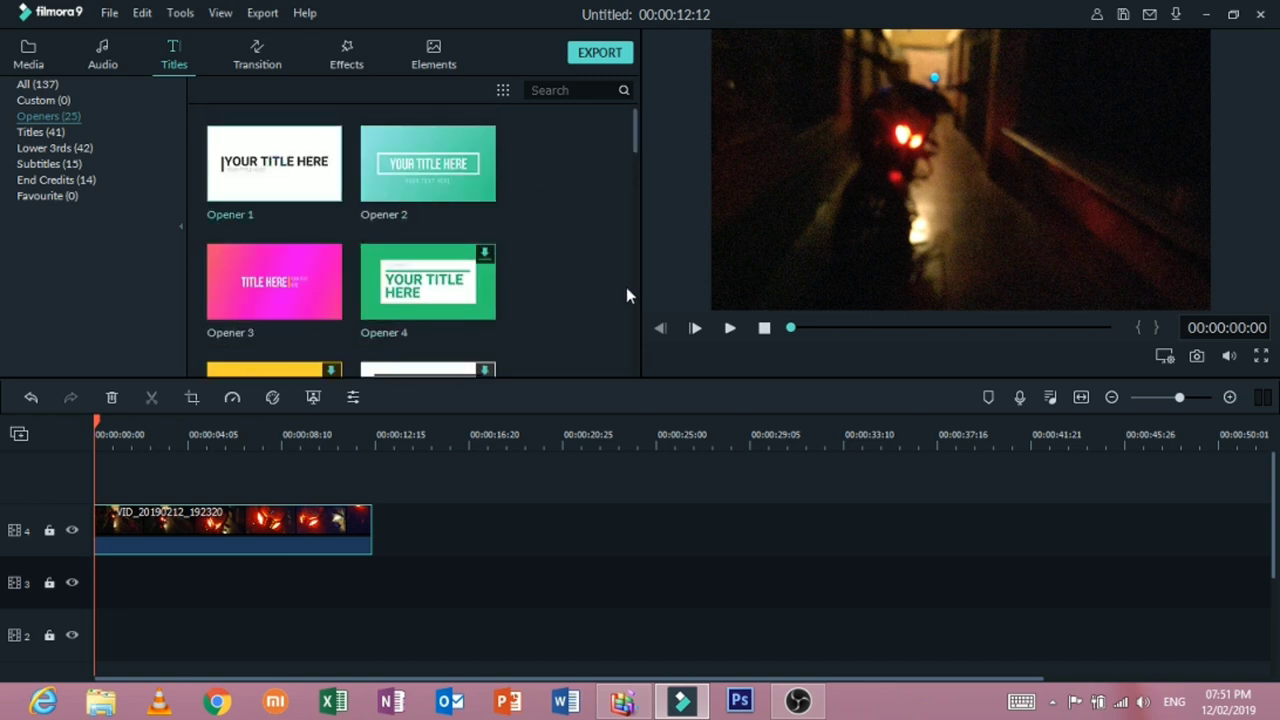
pyautogui.click(335, 215)
pyautogui.click(727, 329)
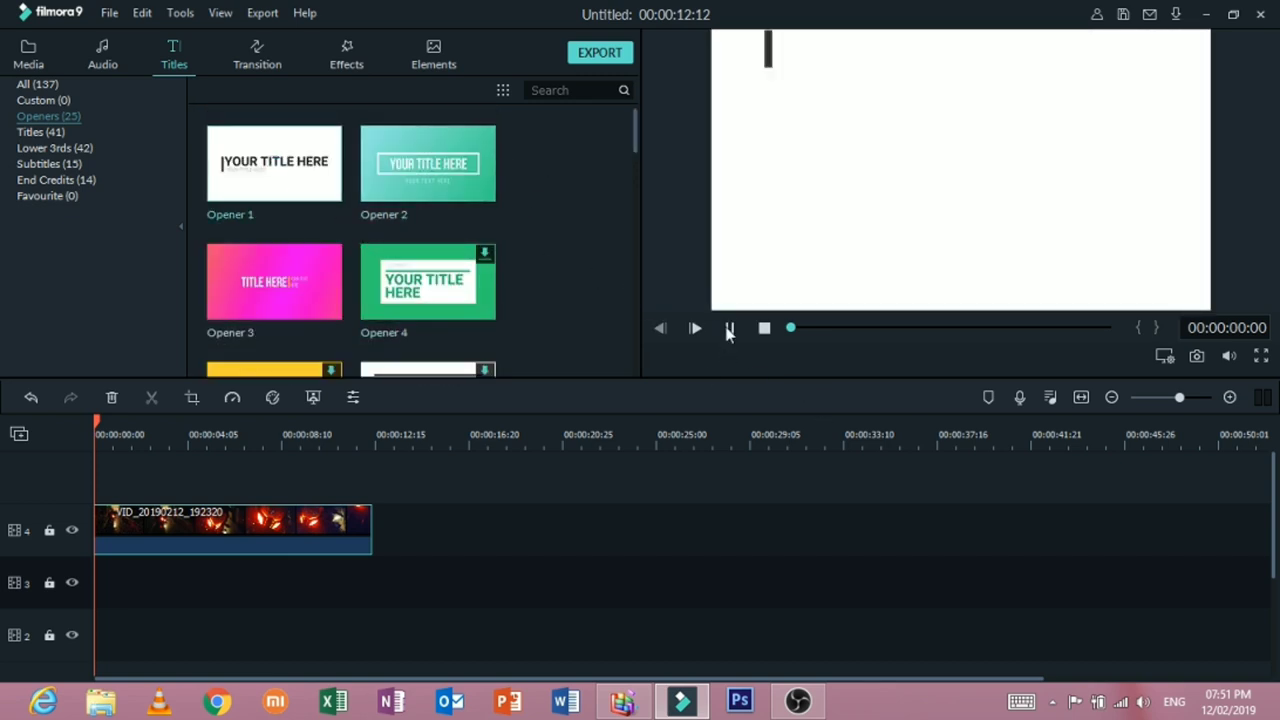
pyautogui.click(385, 187)
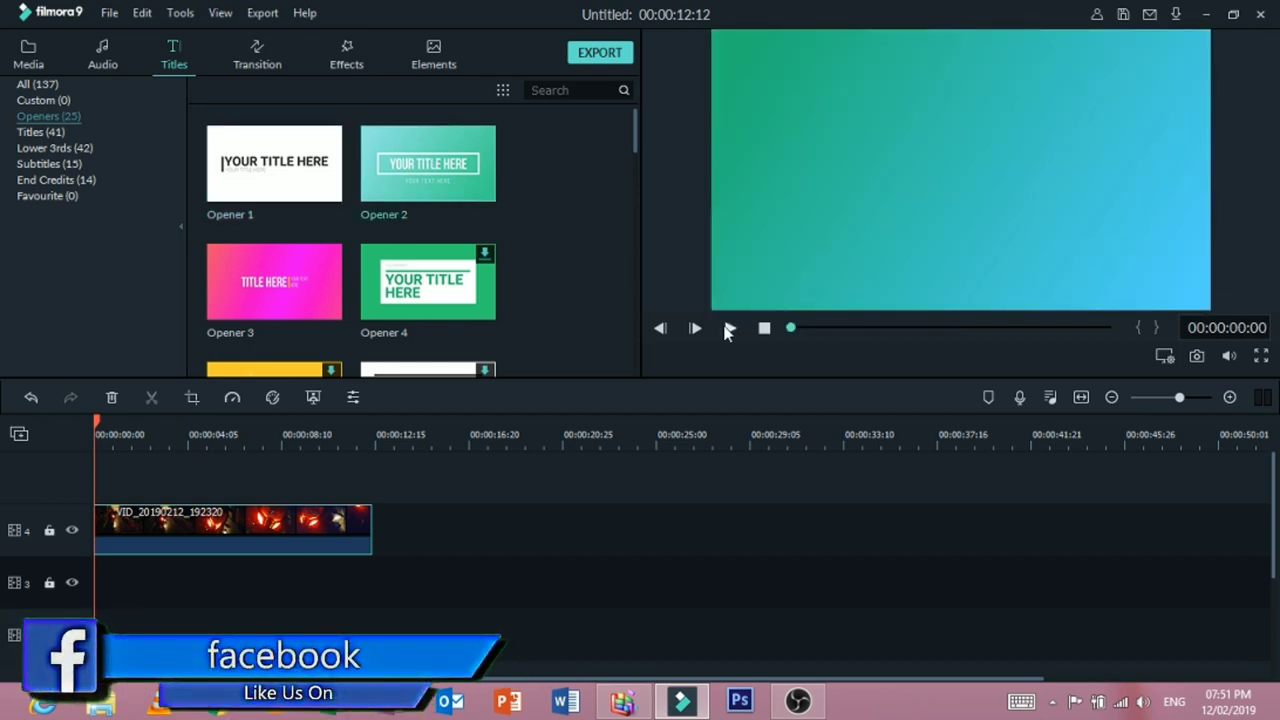
pyautogui.click(728, 329)
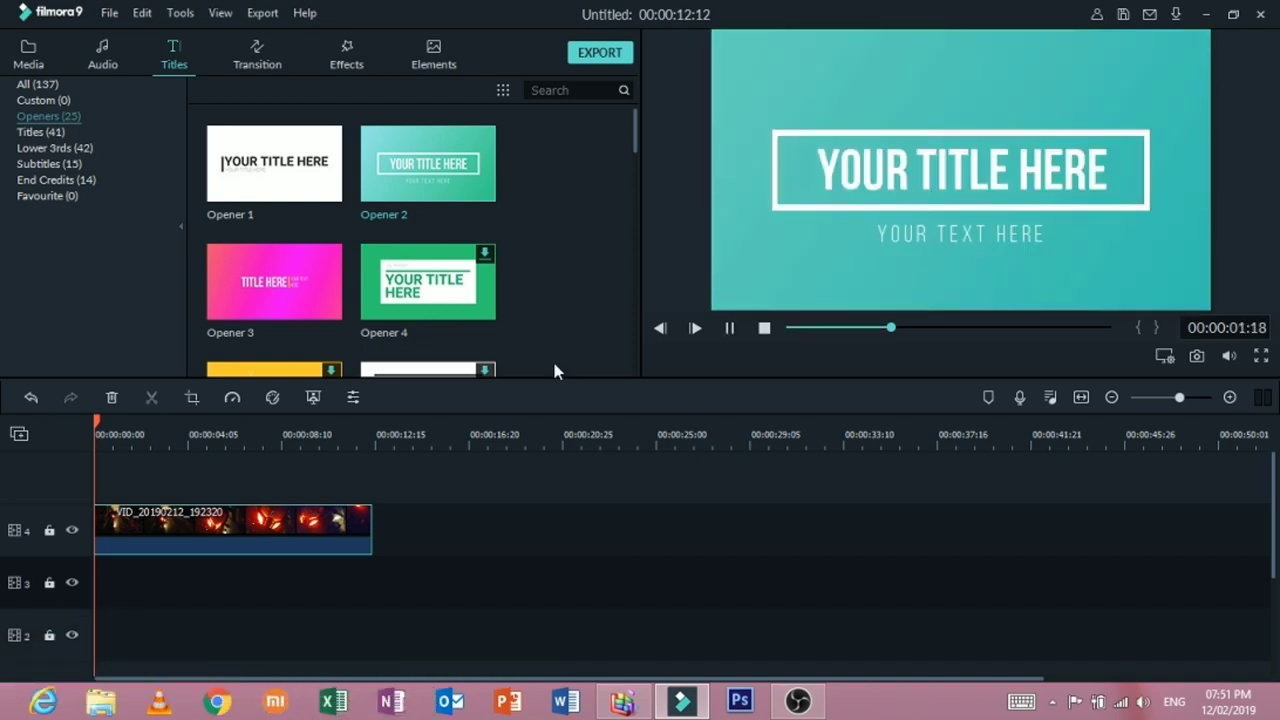
# Step: Look through the remaining openers, download Opener 4 and add it at the start of the third video track
pyautogui.click(248, 318)
pyautogui.scroll(-3, 278, 318)
pyautogui.scroll(-6, 300, 300)
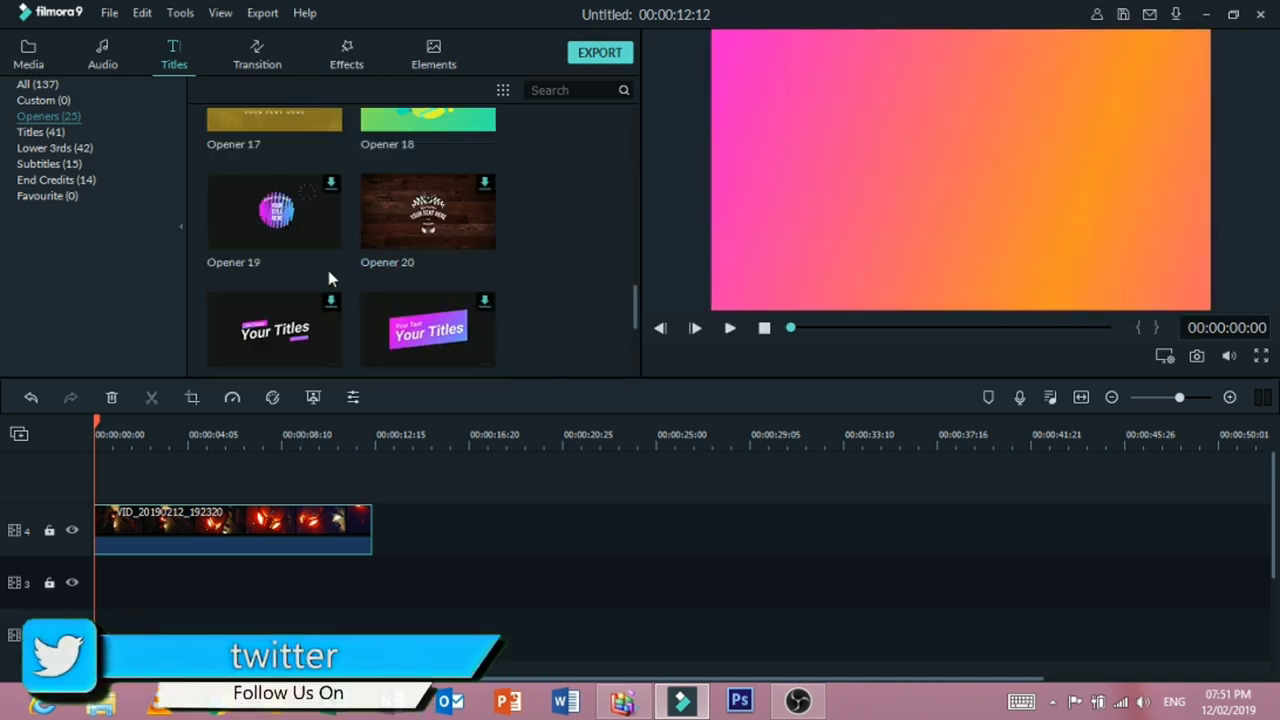
pyautogui.scroll(10, 329, 260)
pyautogui.scroll(-4, 337, 263)
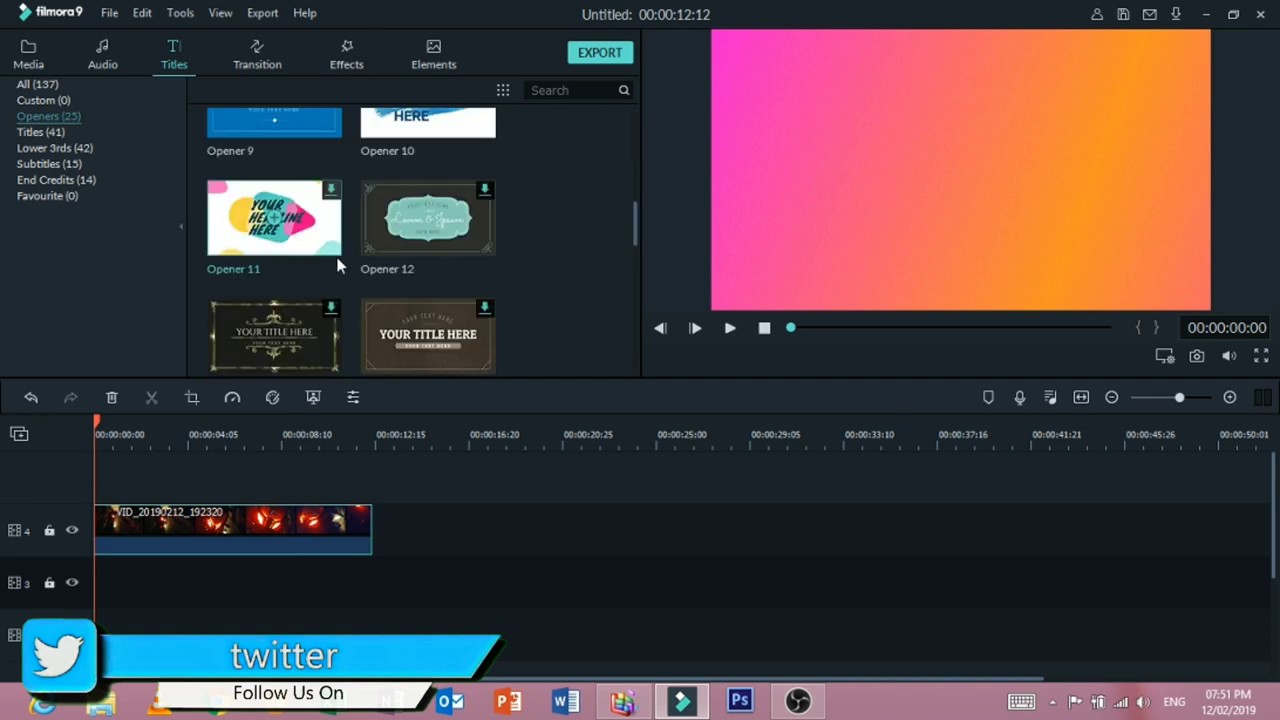
pyautogui.scroll(4, 337, 263)
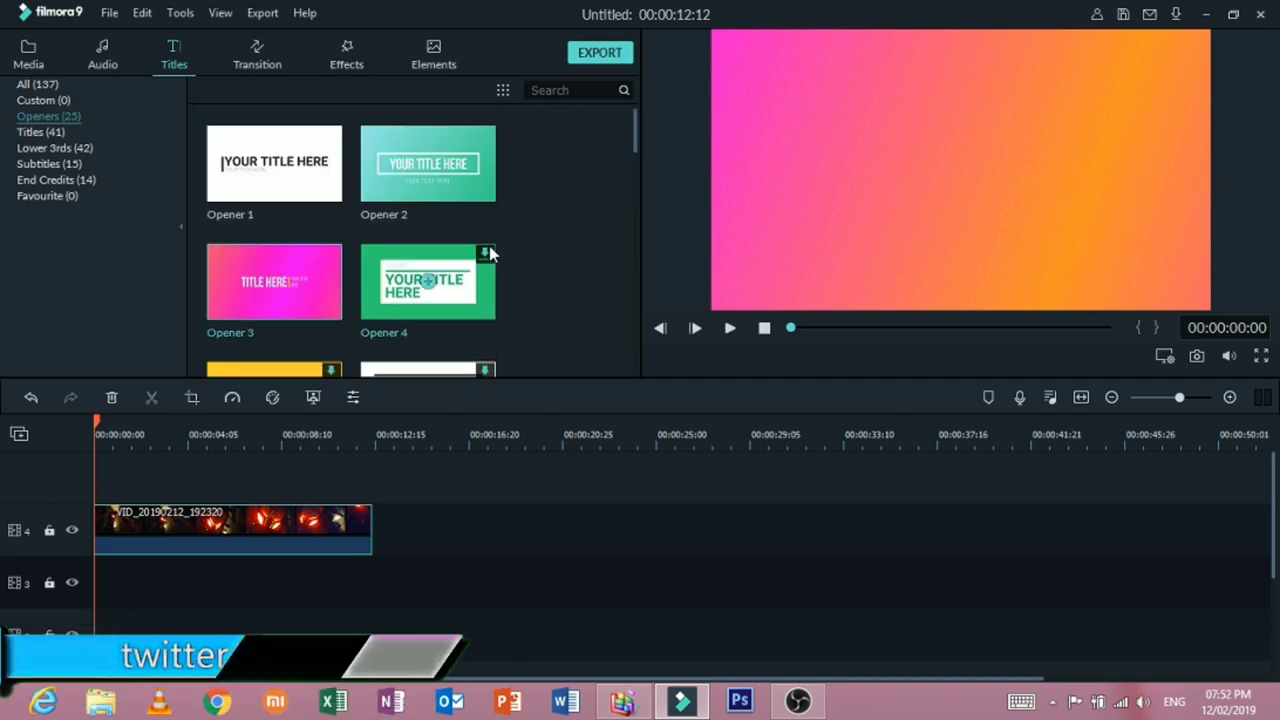
pyautogui.click(488, 262)
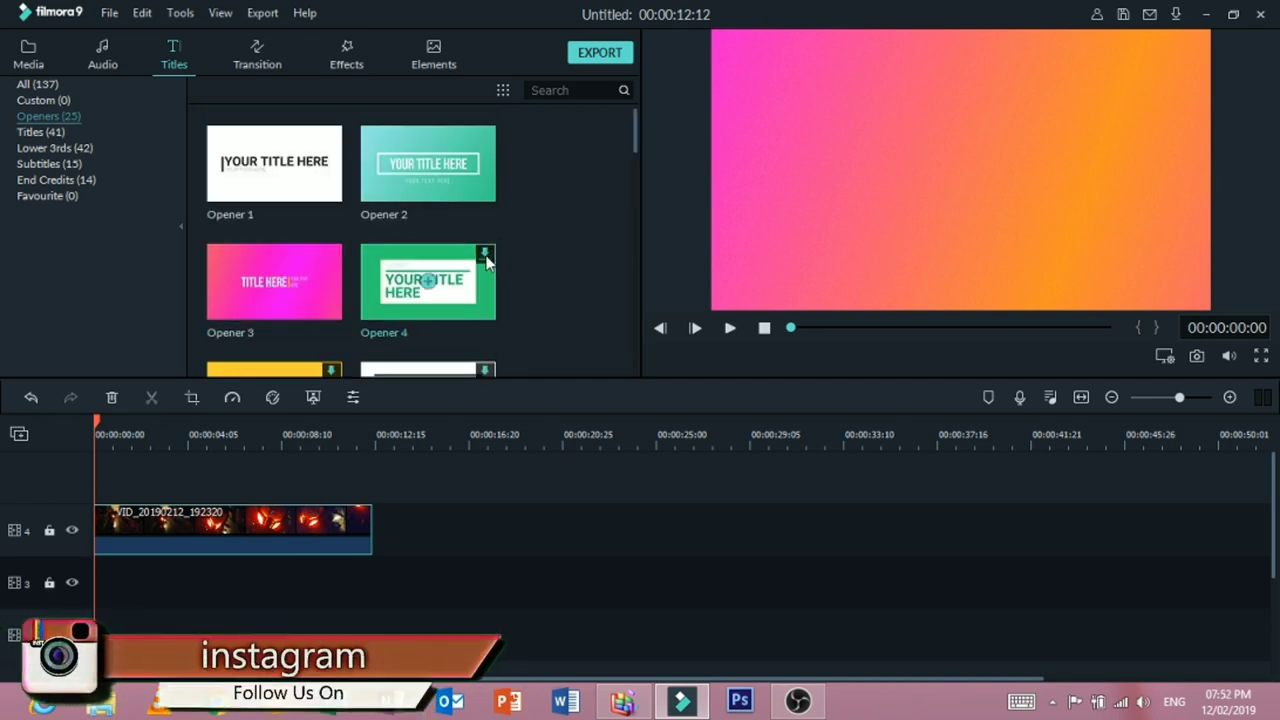
pyautogui.click(485, 254)
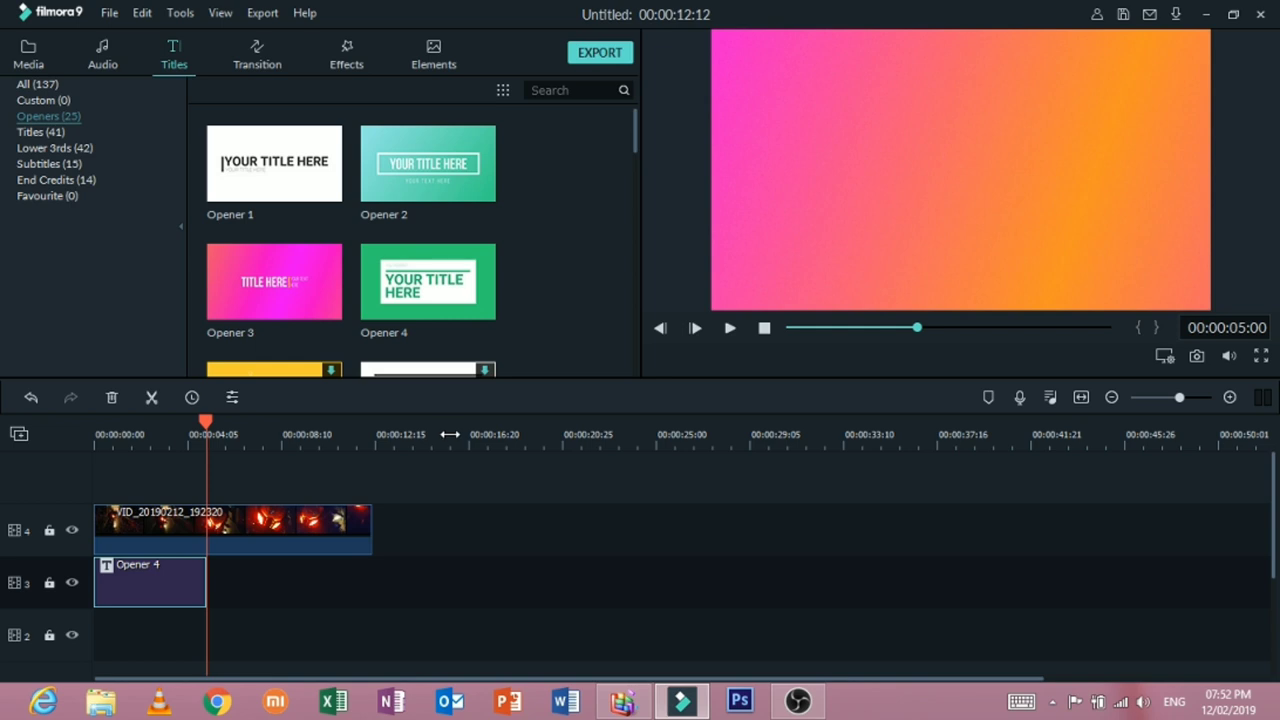
# Step: Move the VID_20190212_192320 clip along the fourth track so it starts at 00:00:05:00, where the Opener 4 title ends
pyautogui.click(160, 542)
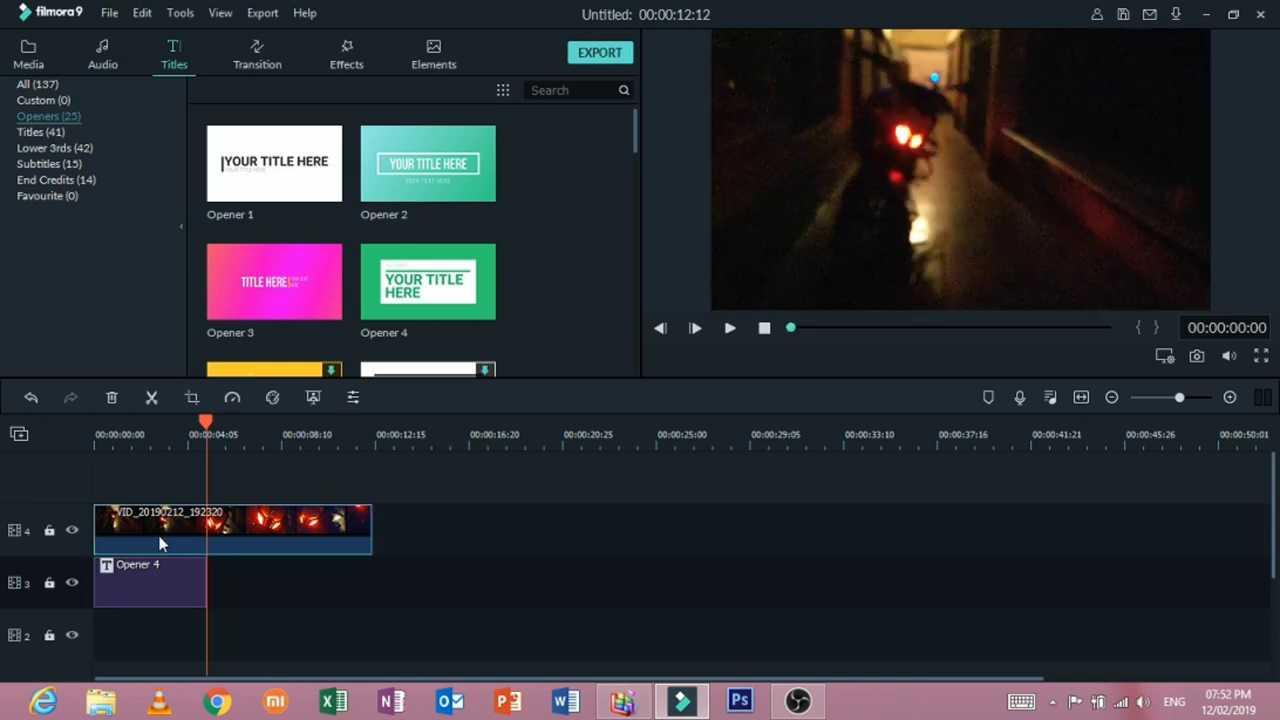
pyautogui.moveTo(160, 542); pyautogui.dragTo(273, 542)
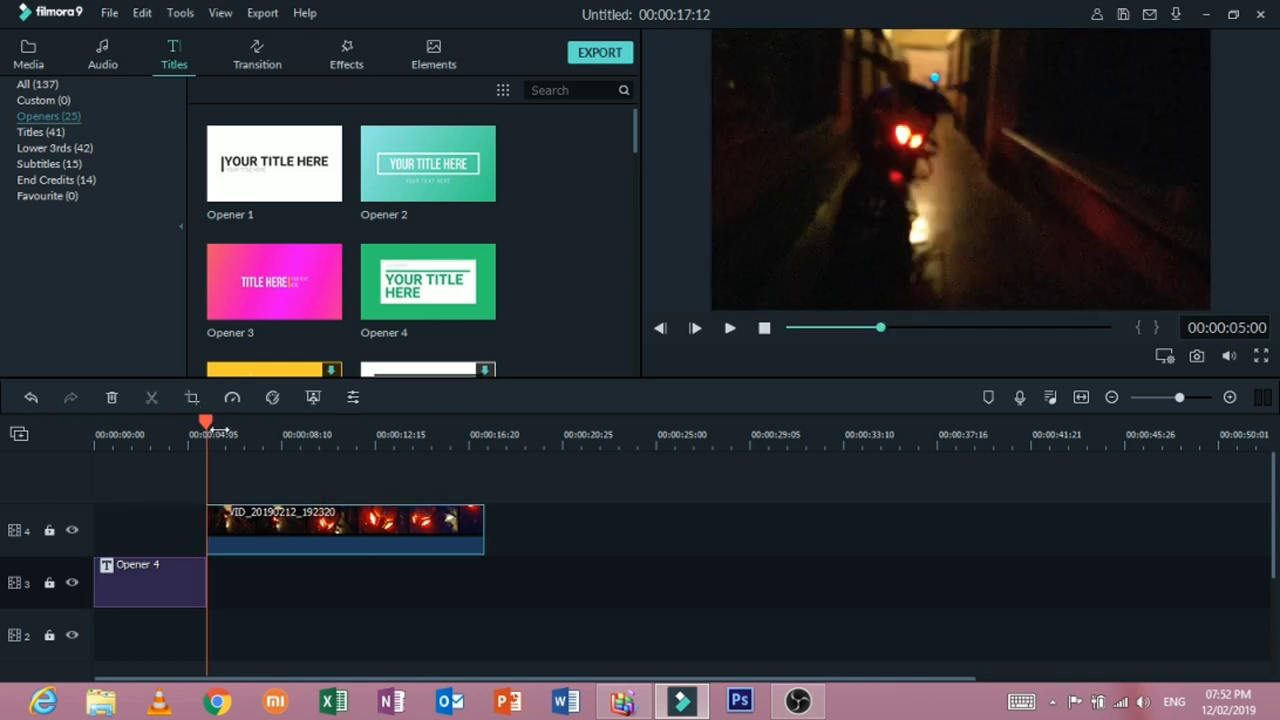
# Step: Play the timeline from the beginning to preview the Opener 4 title
pyautogui.click(660, 328)
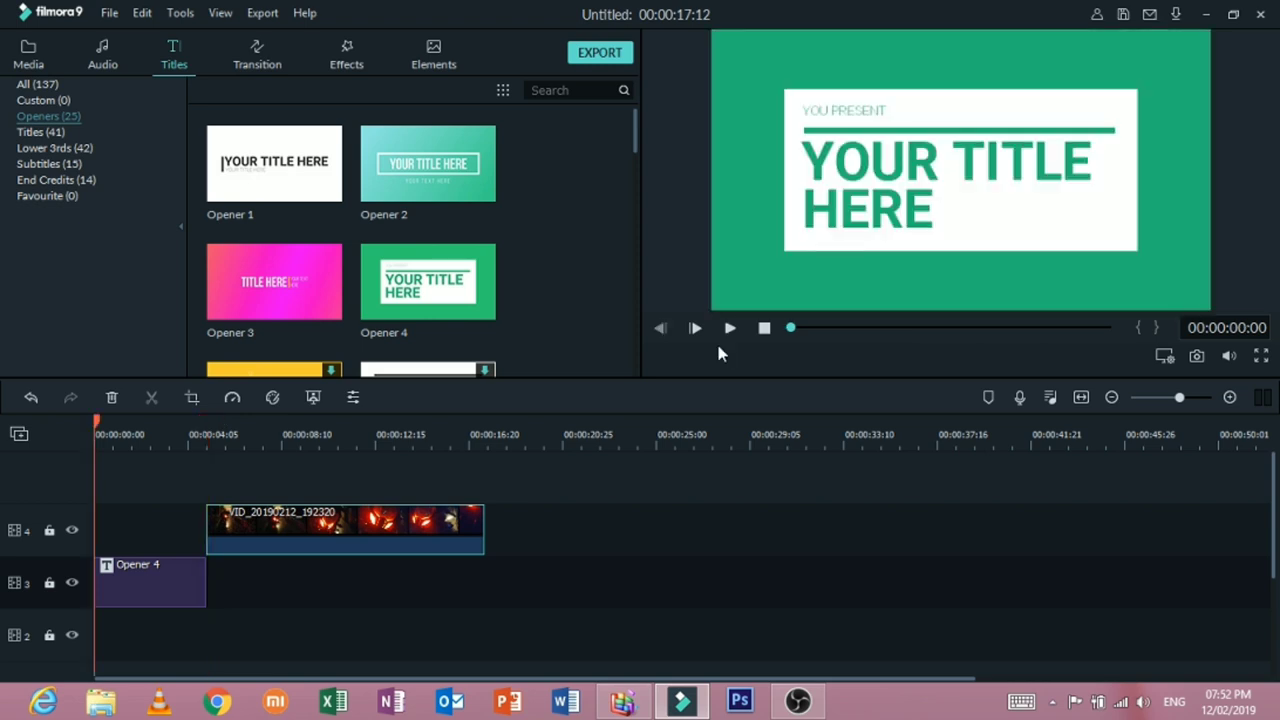
pyautogui.click(730, 328)
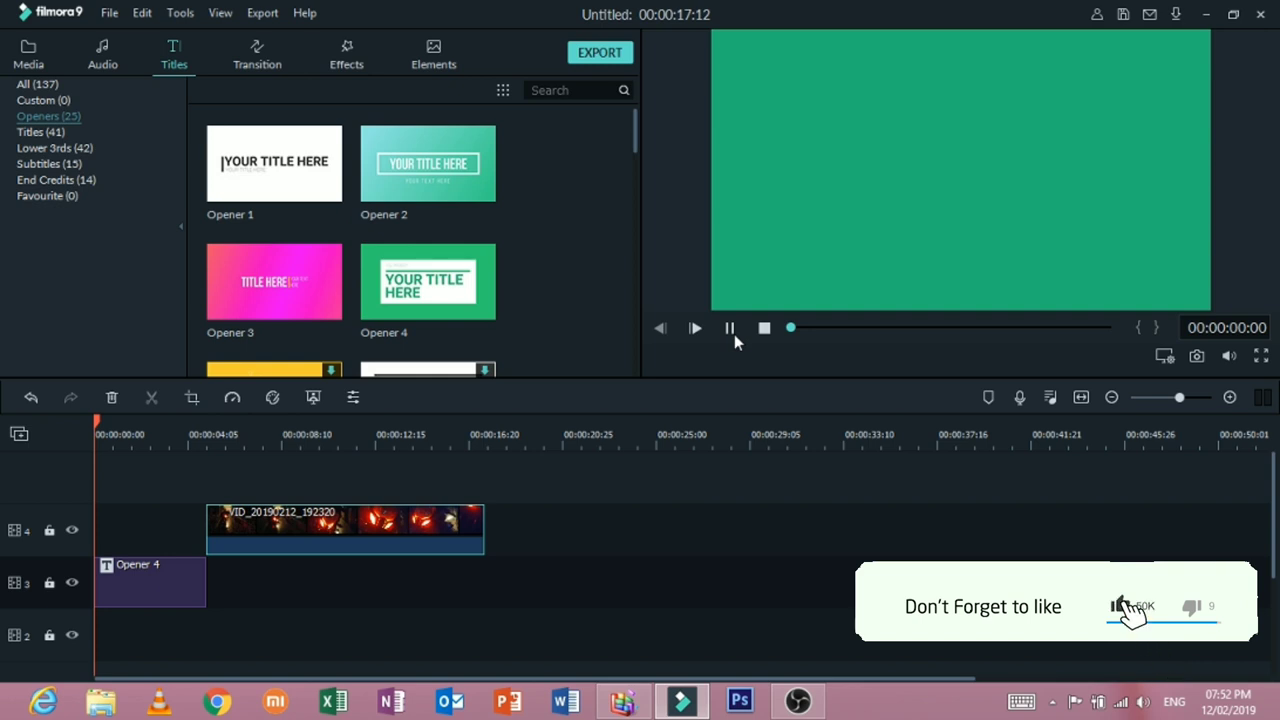
# Step: Move the VID_20190212_192320 clip to the start of the fourth track, over the opener, and return it to the opener's end
pyautogui.moveTo(315, 545); pyautogui.dragTo(240, 545)
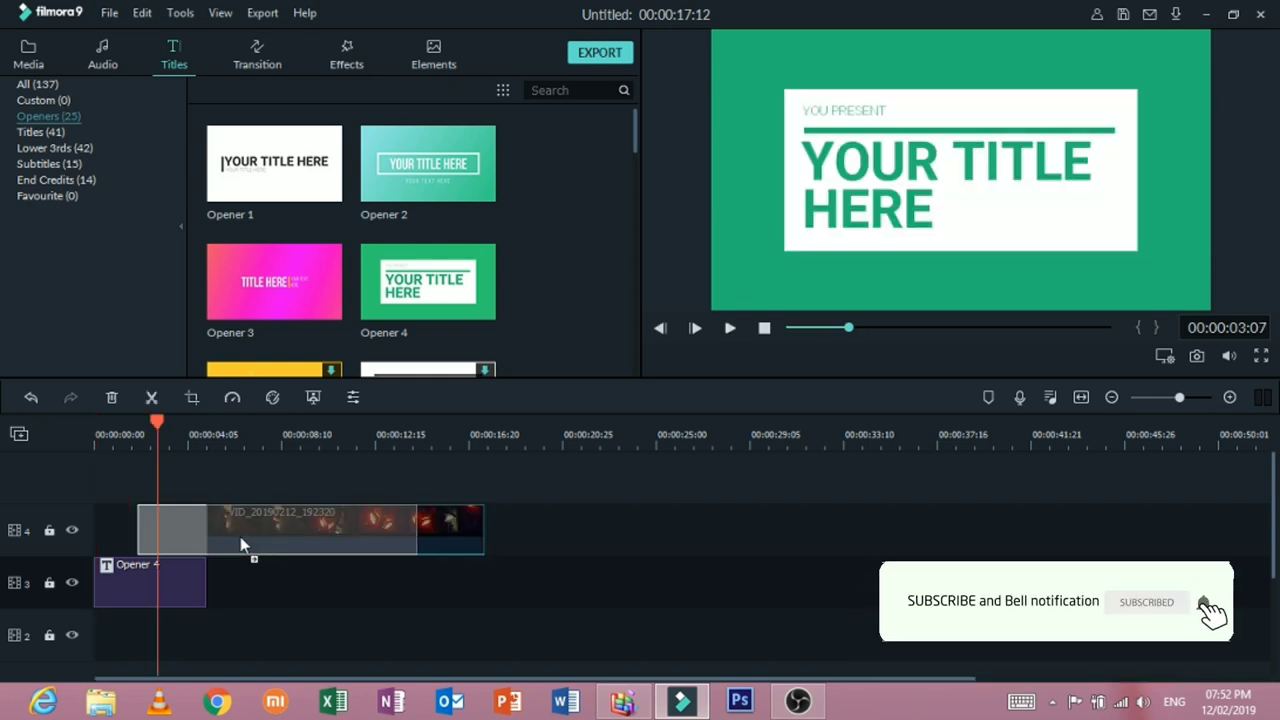
pyautogui.moveTo(240, 536); pyautogui.dragTo(240, 536)
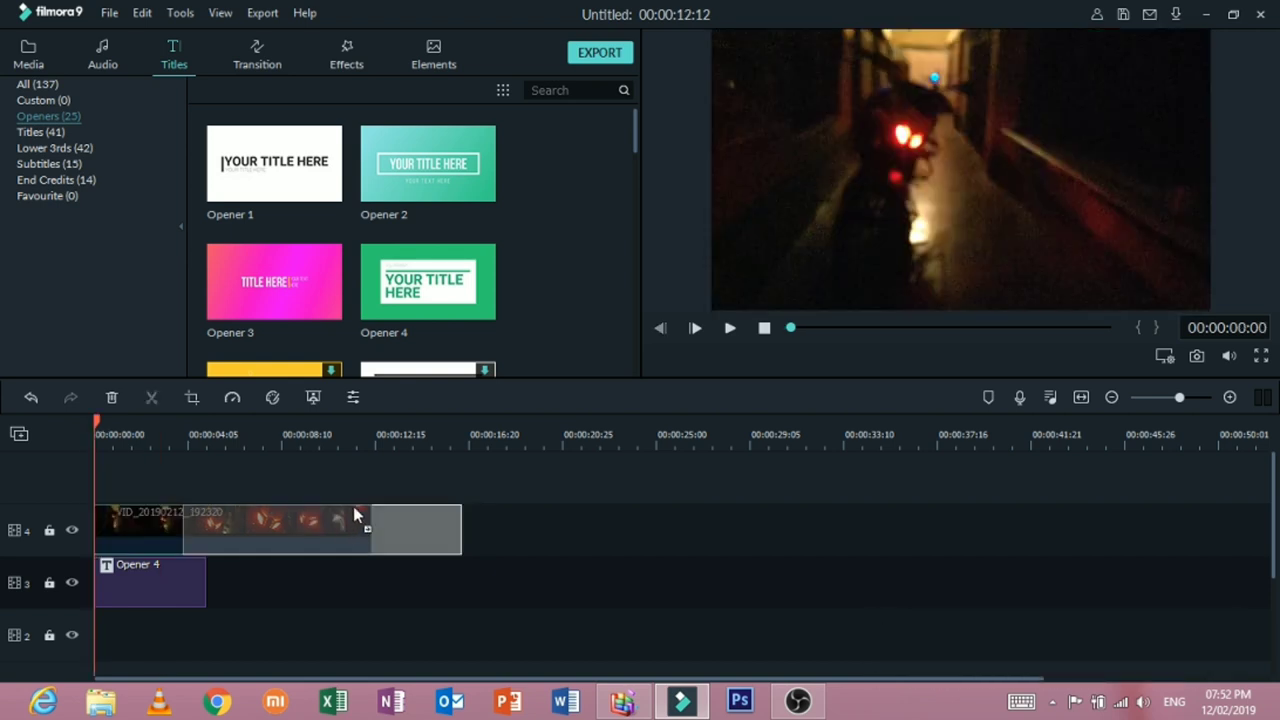
pyautogui.moveTo(353, 506); pyautogui.dragTo(353, 506)
# Step: Open the Opener 4 title for editing and replace its "YOUR TITLE" line with "DeTech"
pyautogui.doubleClick(154, 588)
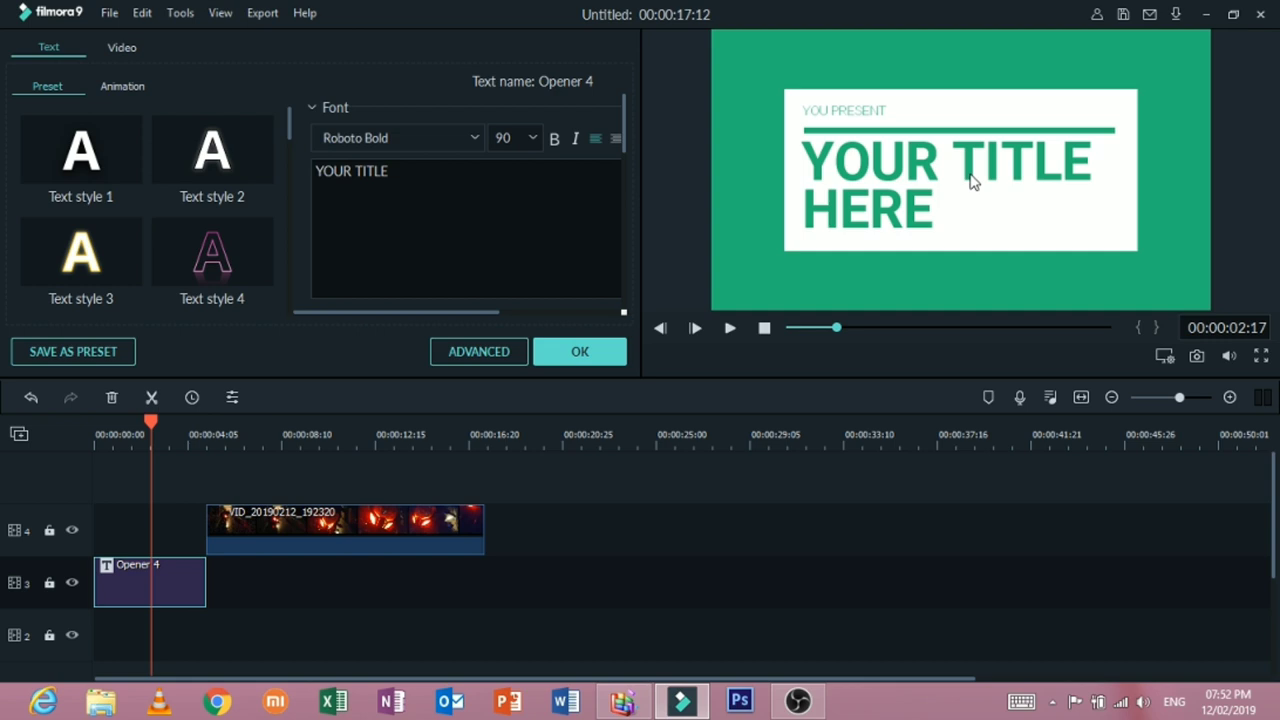
pyautogui.hotkey('ctrl', 'a')
pyautogui.write('De')
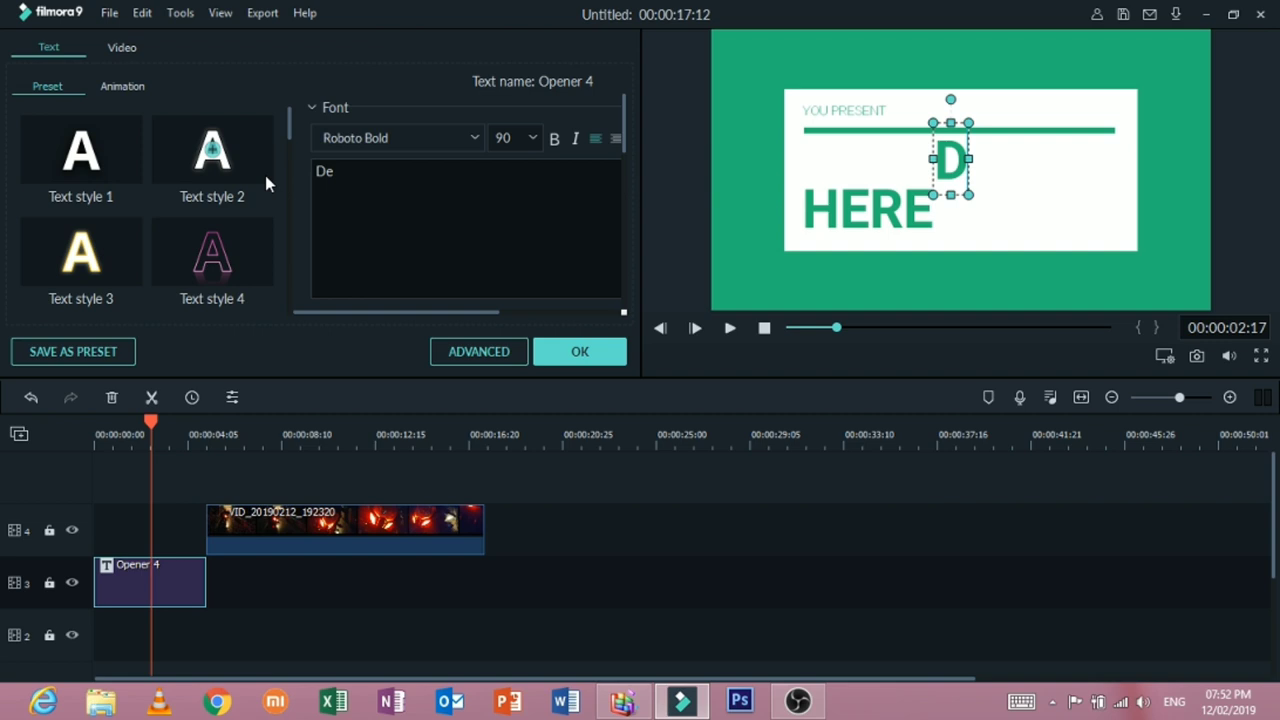
pyautogui.write('Tech')
# Step: Replace the opener's "HERE" line with "Filmora Video Edition"
pyautogui.press('Tab')
pyautogui.hotkey('ctrl', 'a')
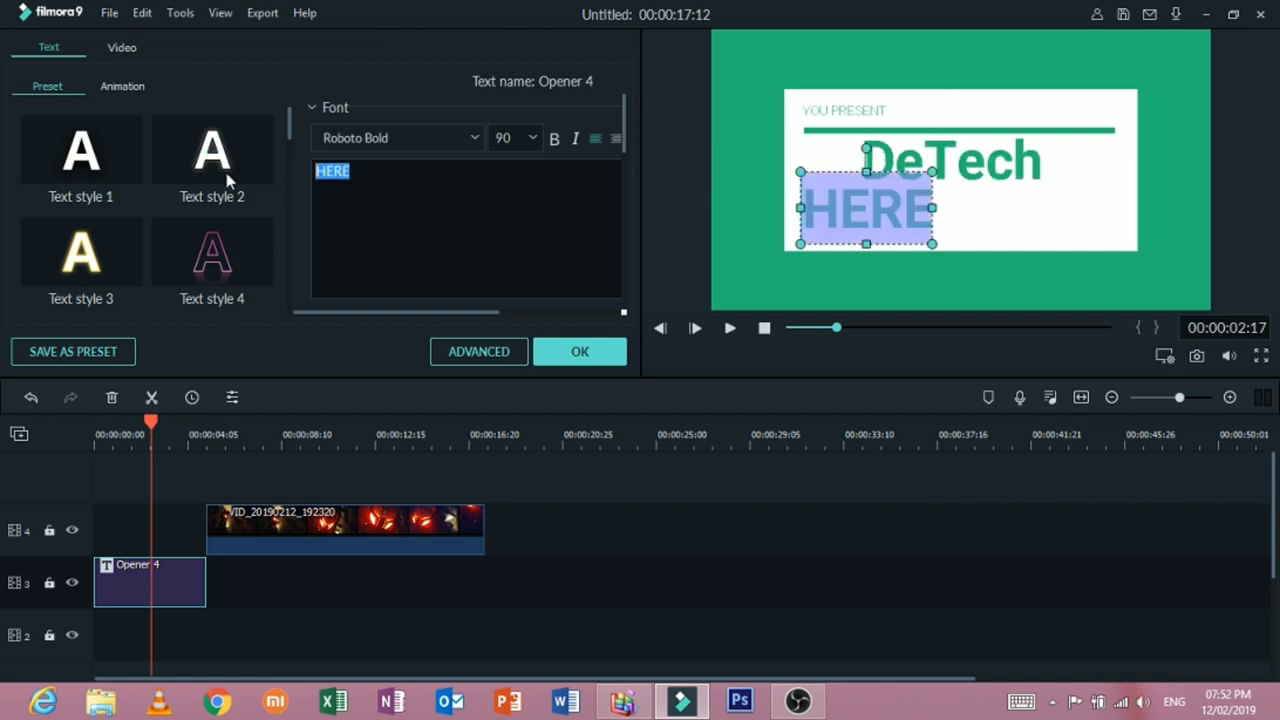
pyautogui.write('F')
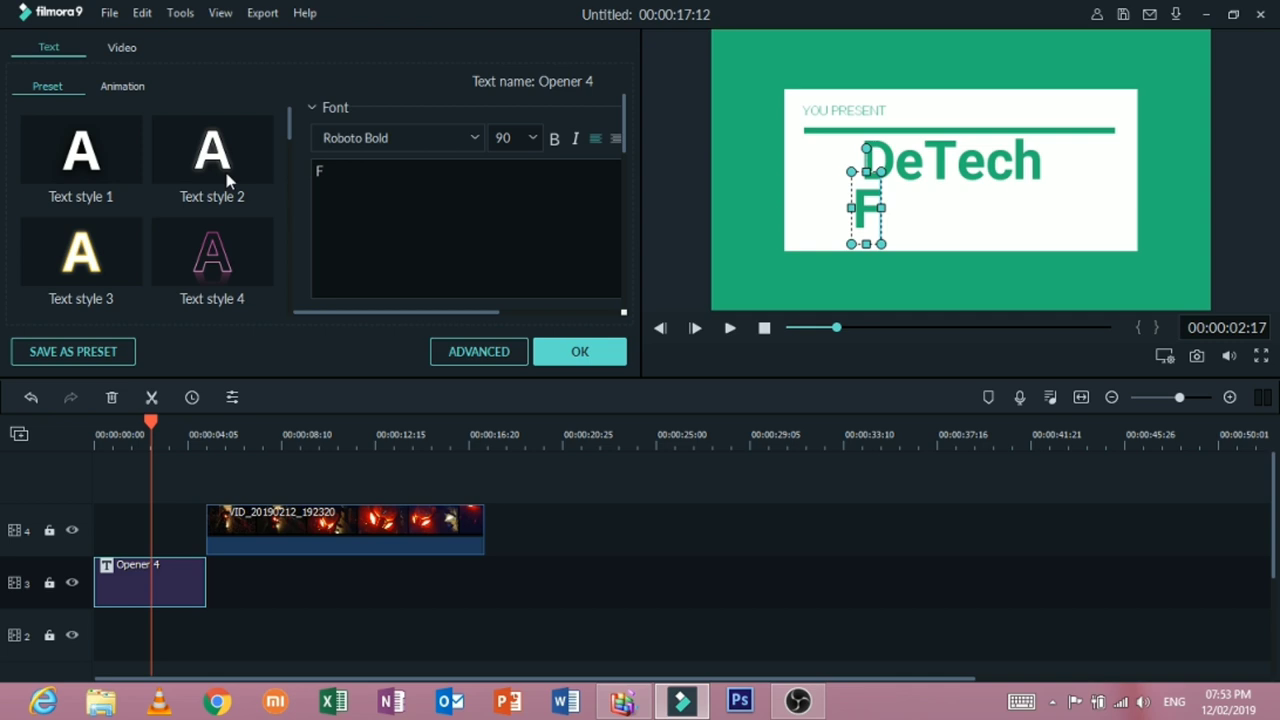
pyautogui.write('ilmora ')
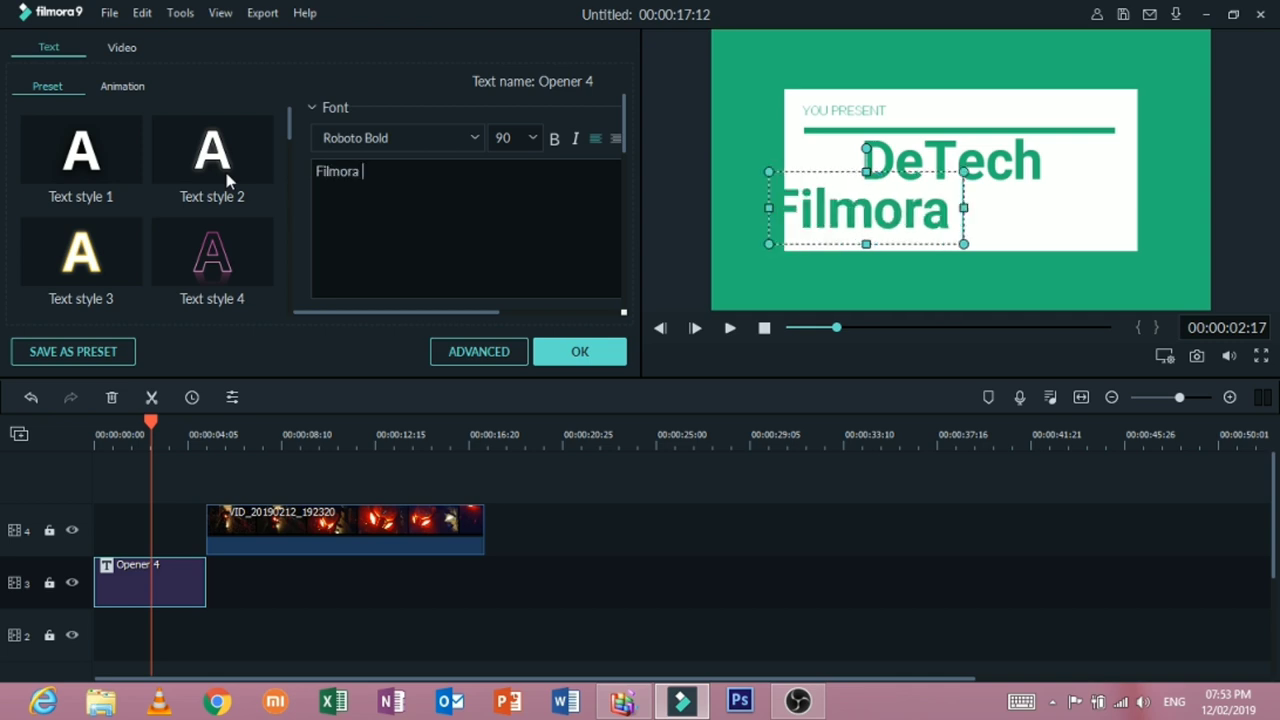
pyautogui.write('V')
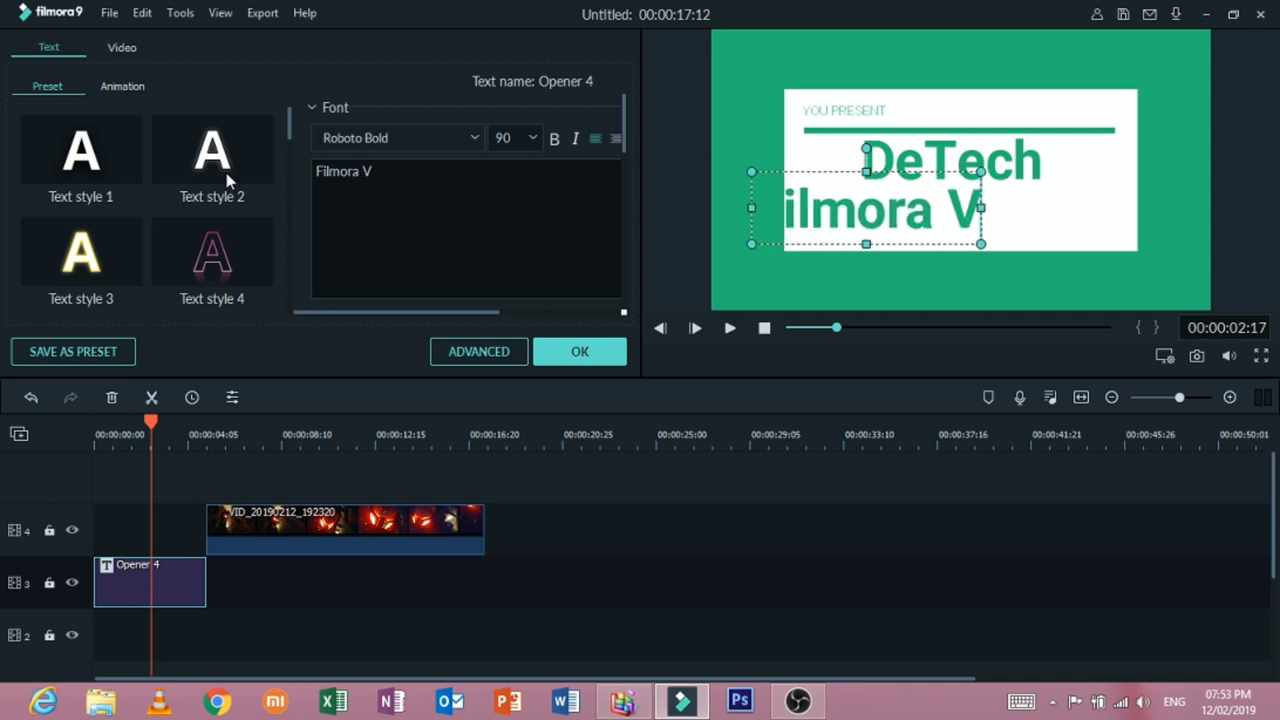
pyautogui.write('ideo')
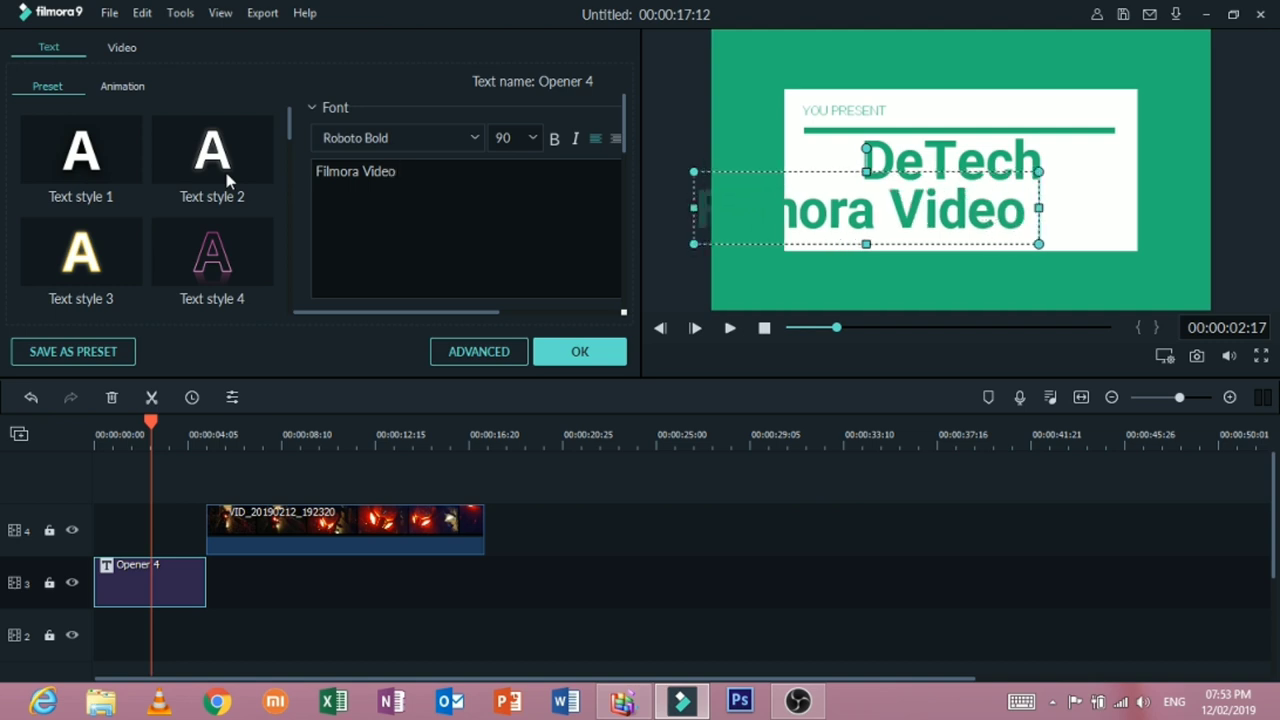
pyautogui.write(' Edit')
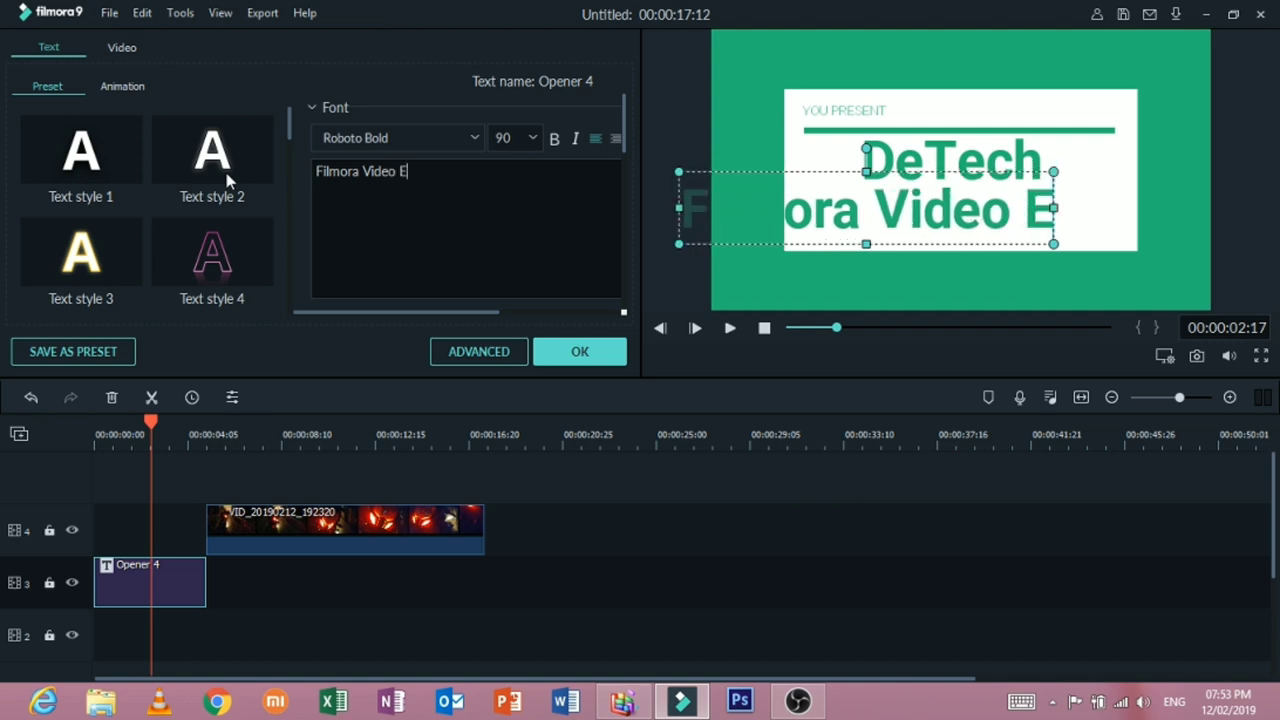
pyautogui.write('ion')
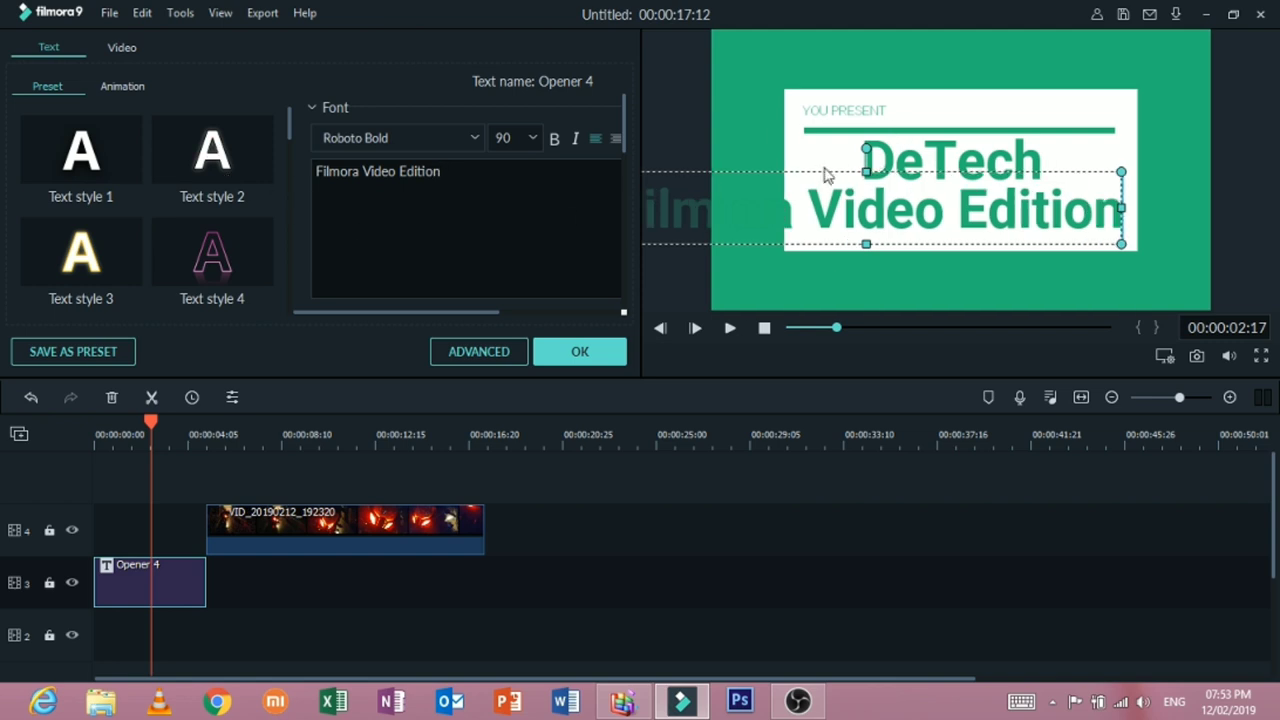
# Step: Shrink the "Filmora Video Edition" line and position it below "DeTech" inside the white box
pyautogui.moveTo(850, 164); pyautogui.dragTo(910, 126)
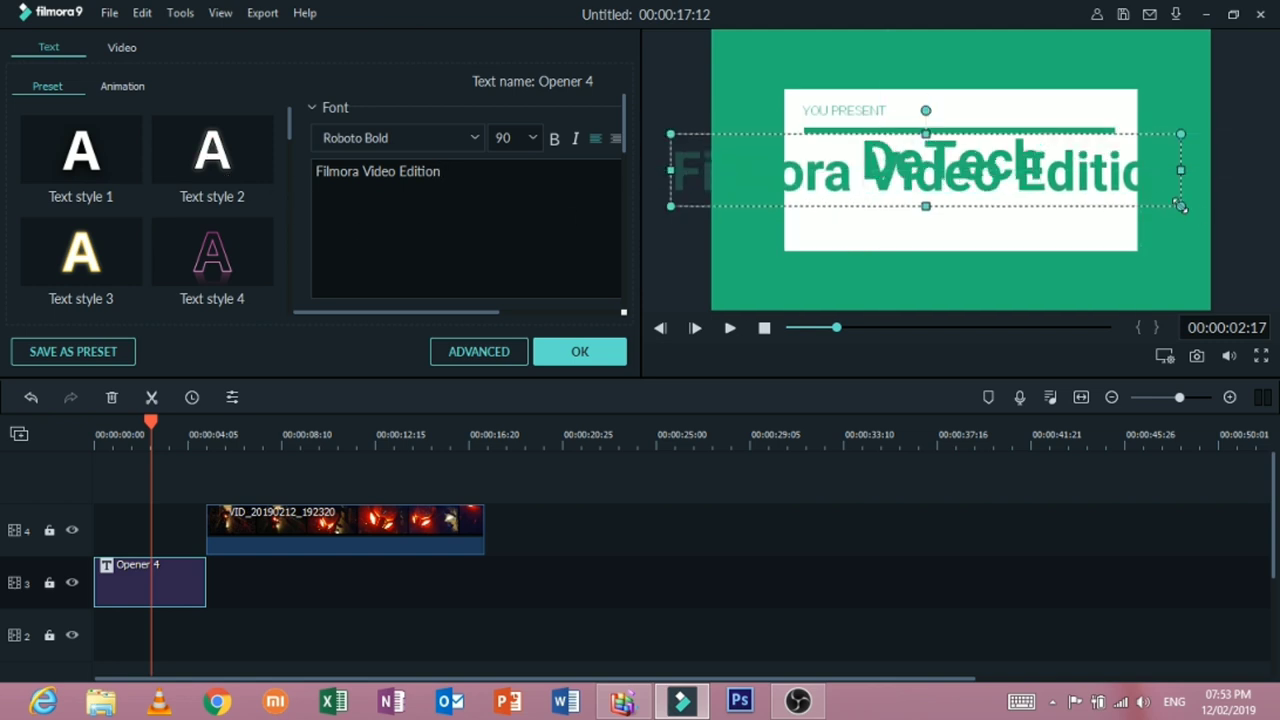
pyautogui.moveTo(1188, 211); pyautogui.dragTo(966, 161)
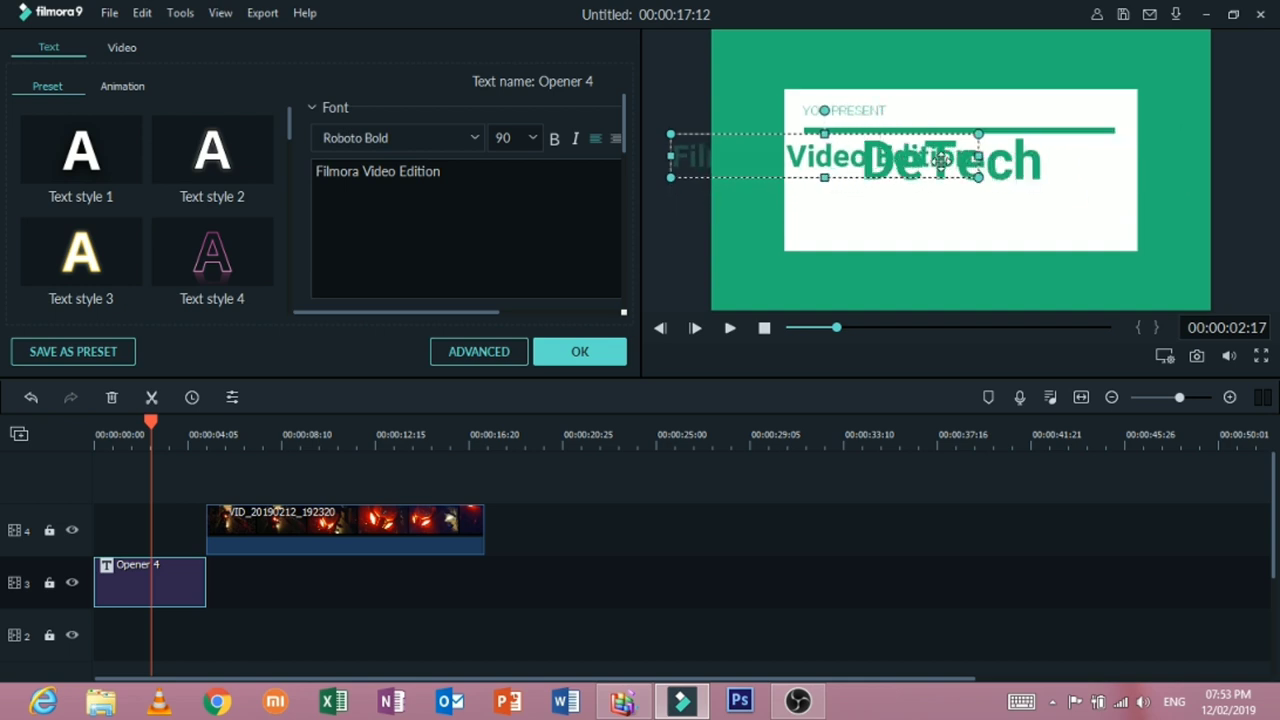
pyautogui.moveTo(877, 130); pyautogui.dragTo(1021, 193)
# Step: Replace the opener's small "YOU PRESENT" line with "Full Video" and accept the title edits
pyautogui.click(860, 110)
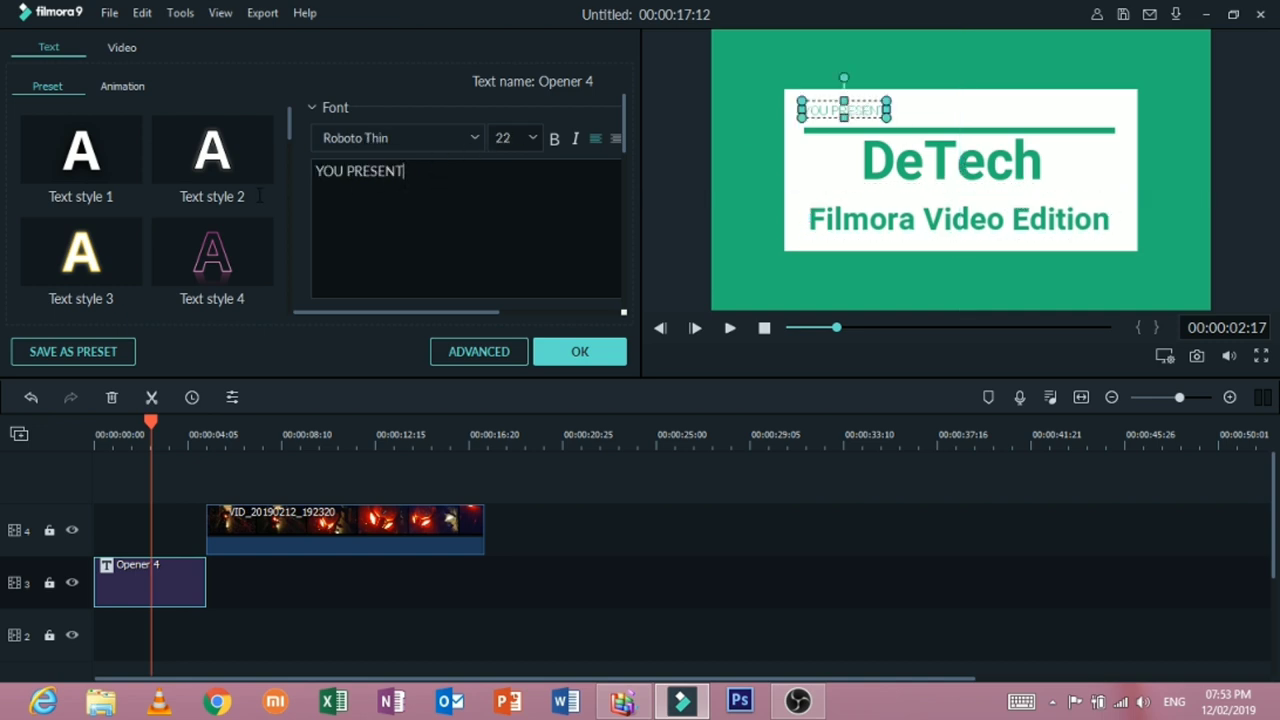
pyautogui.moveTo(404, 171); pyautogui.dragTo(316, 171)
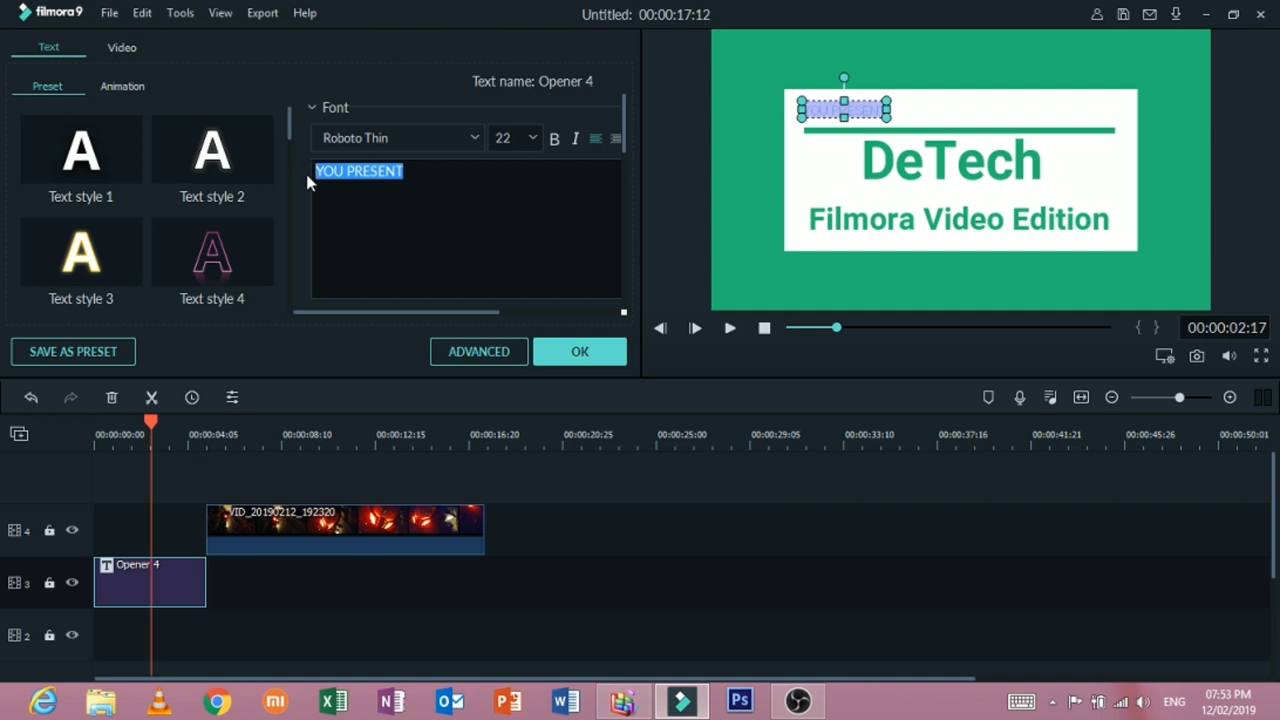
pyautogui.write('Fu')
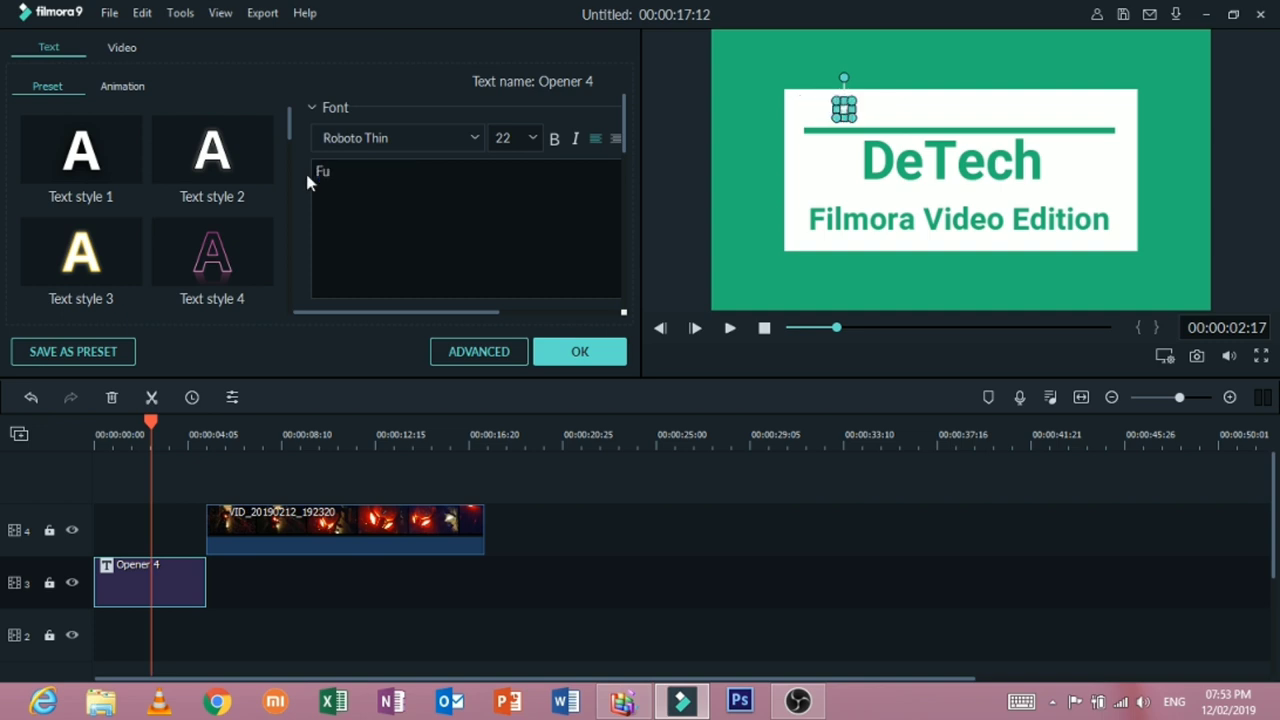
pyautogui.write('ll Video')
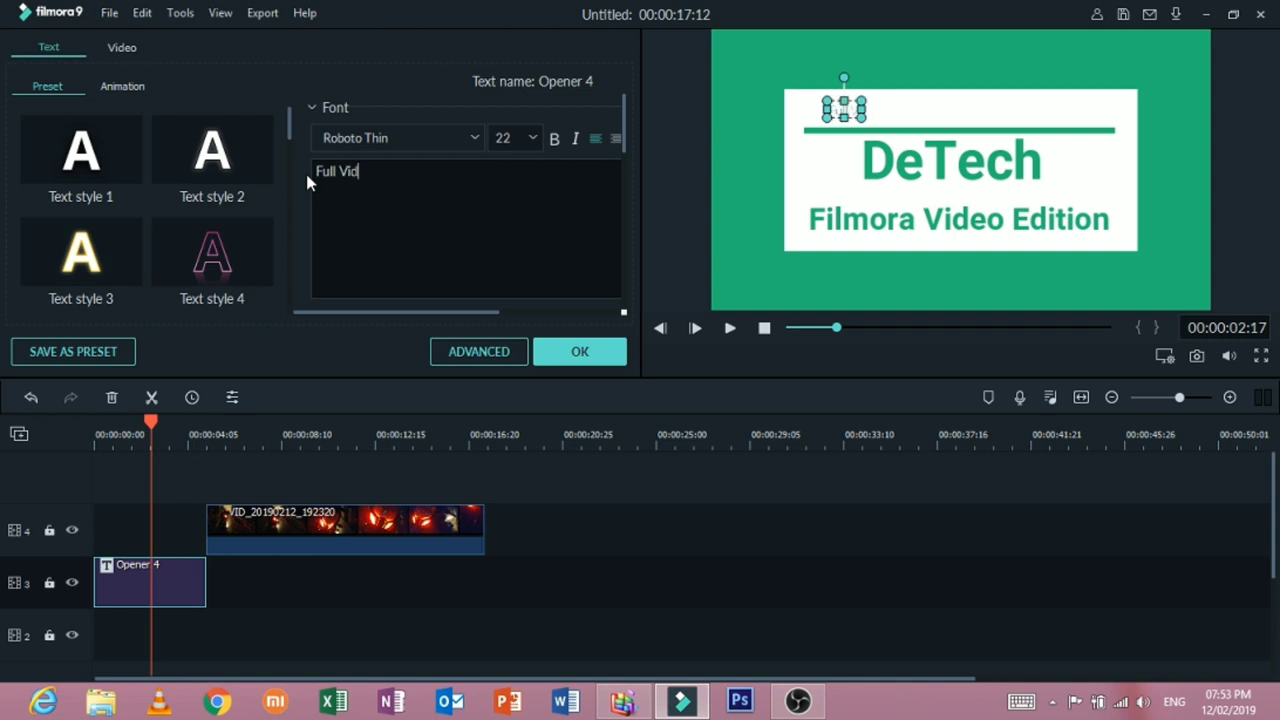
pyautogui.click(560, 351)
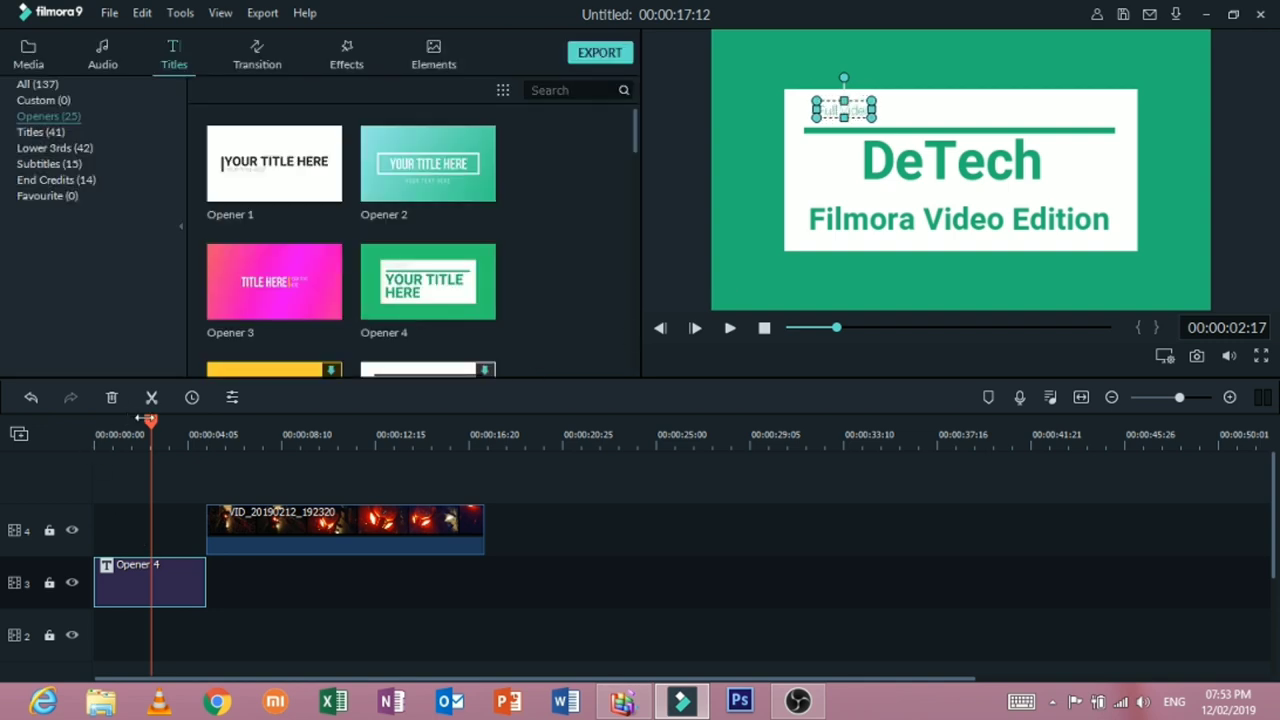
# Step: Play the edited opener from the start of the timeline and move the playhead to 00:00:07:00
pyautogui.moveTo(149, 424); pyautogui.dragTo(66, 418)
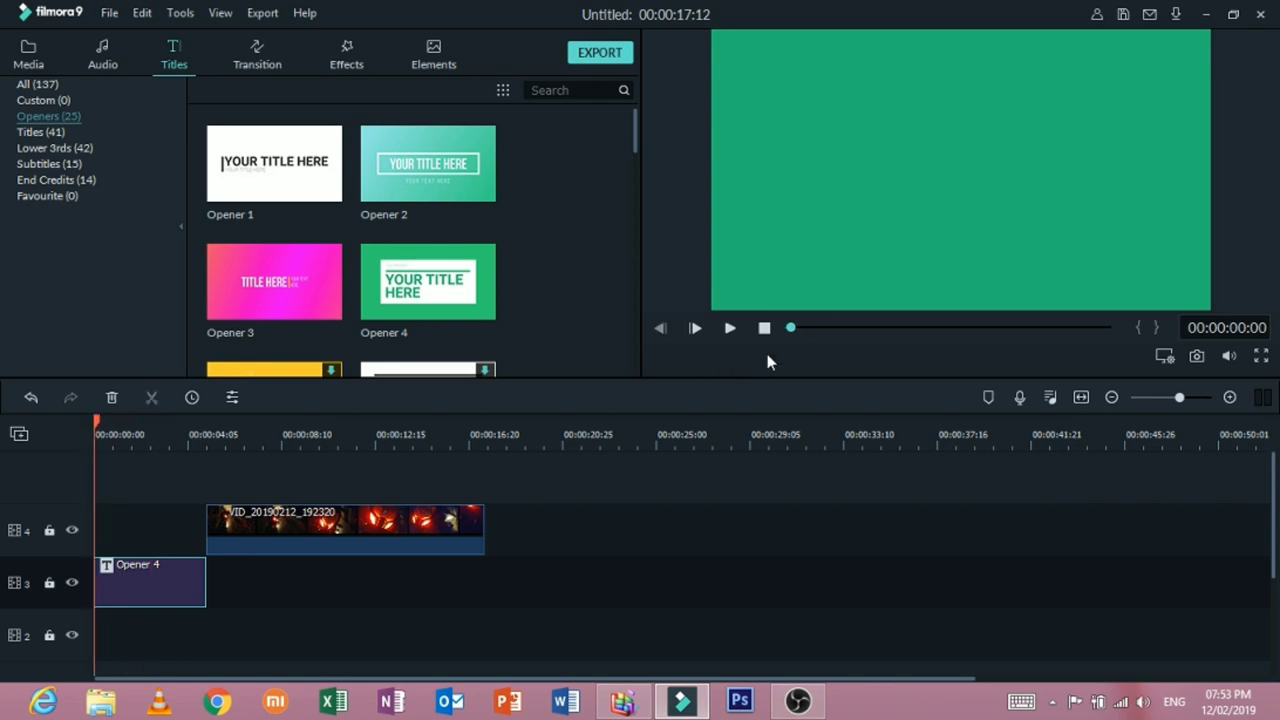
pyautogui.click(731, 329)
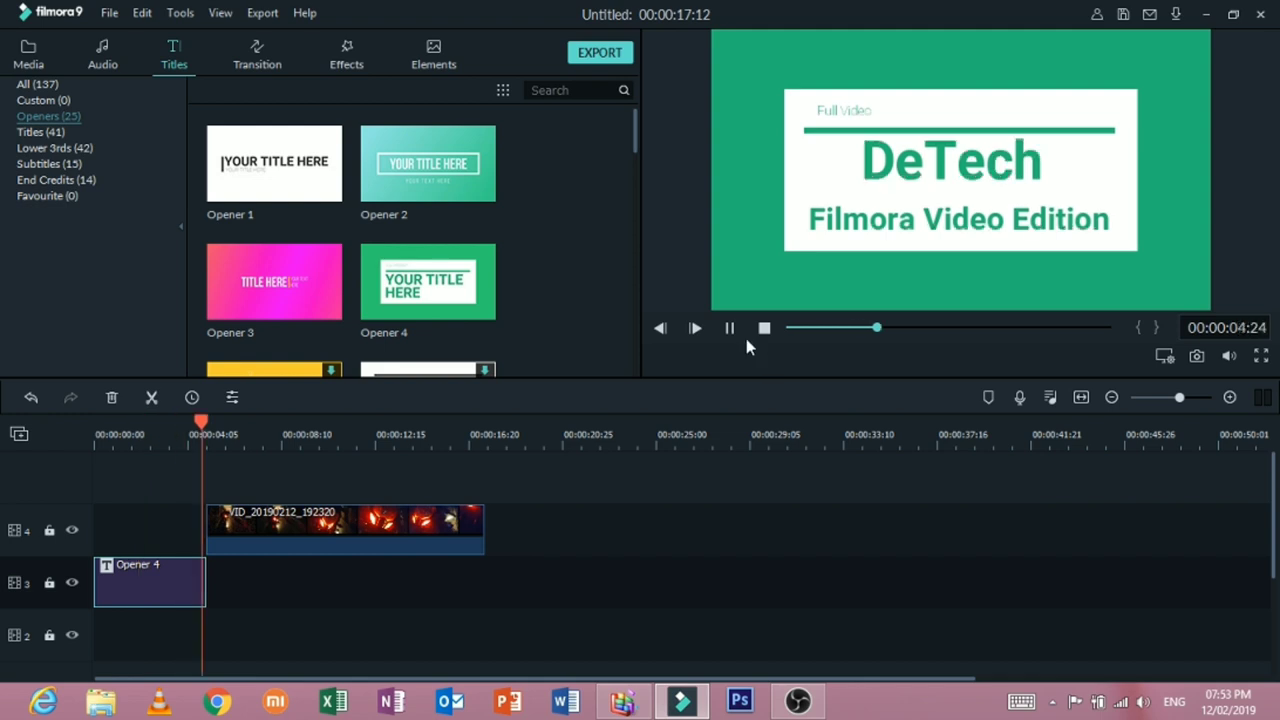
pyautogui.click(249, 436)
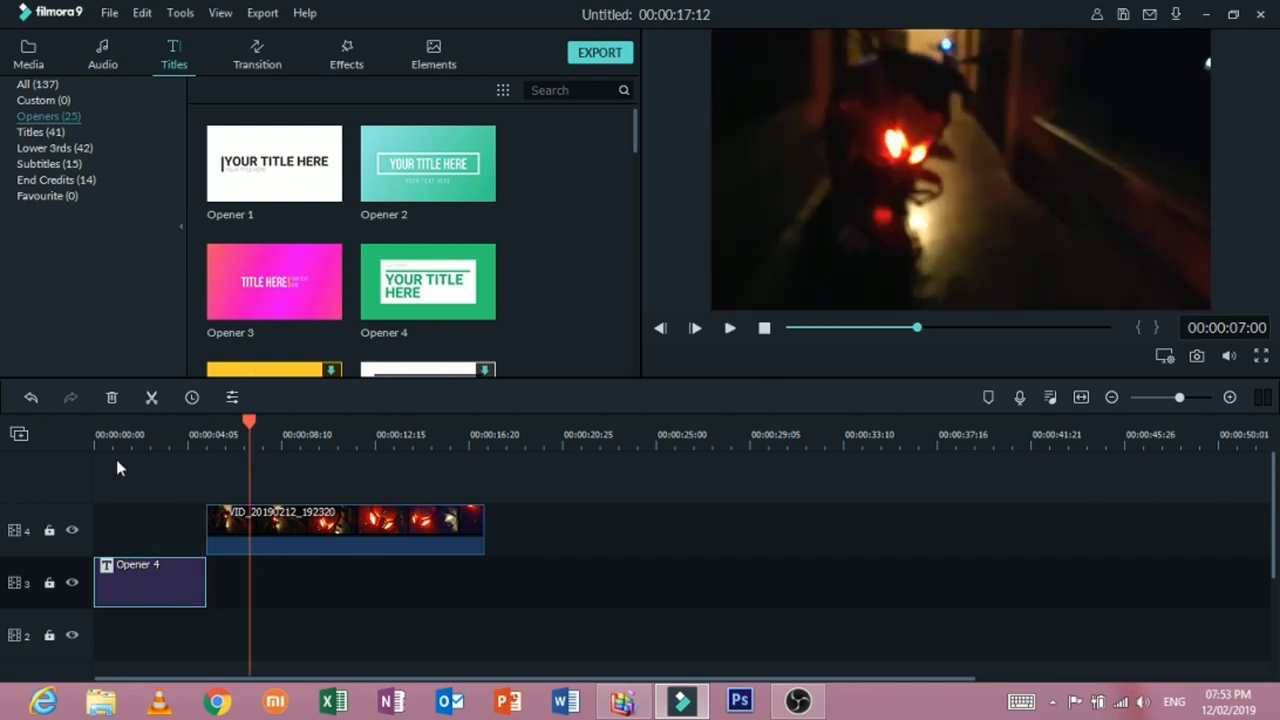
# Step: Browse the Titles category and preview the Title 1 template
pyautogui.click(40, 132)
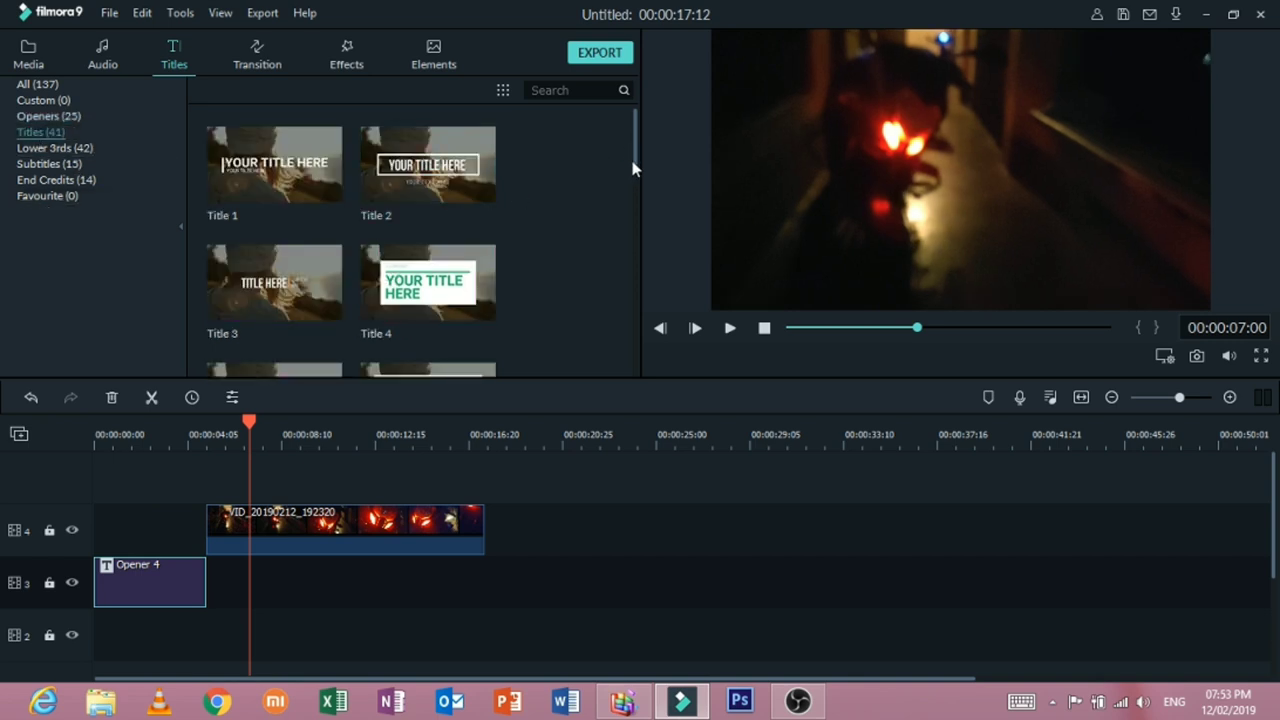
pyautogui.moveTo(630, 151); pyautogui.dragTo(571, 109)
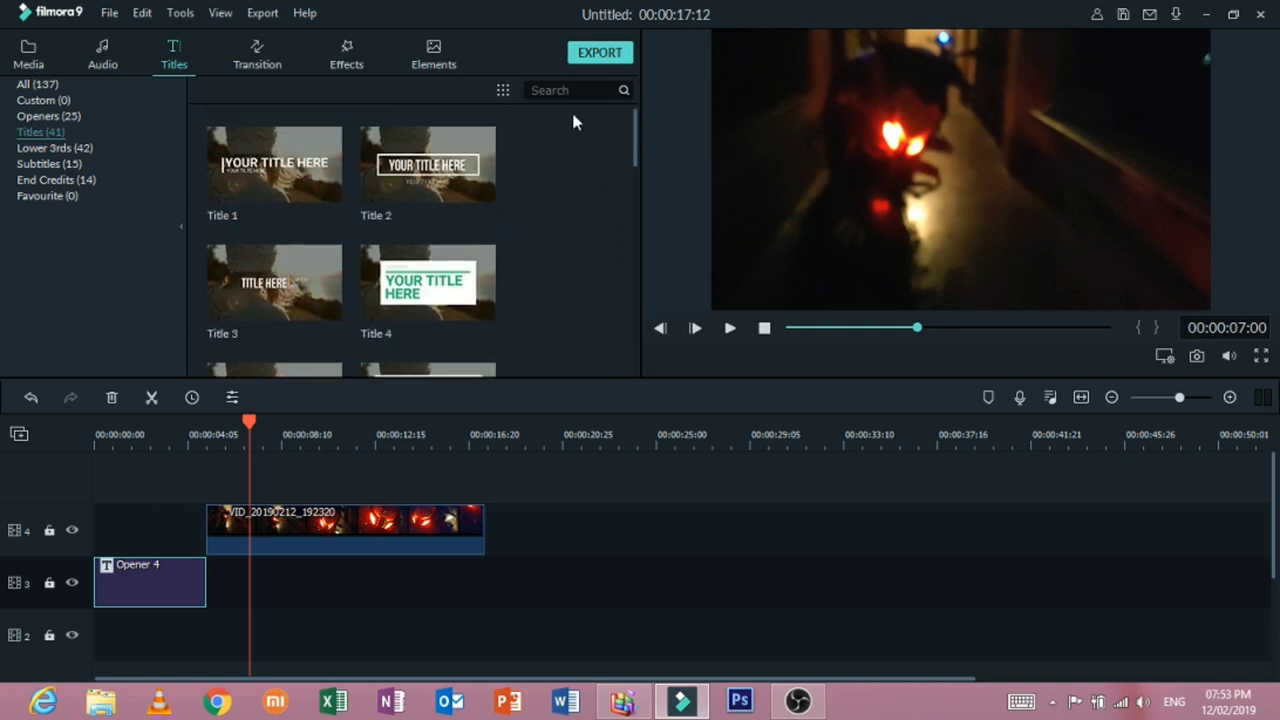
pyautogui.click(321, 151)
pyautogui.click(729, 328)
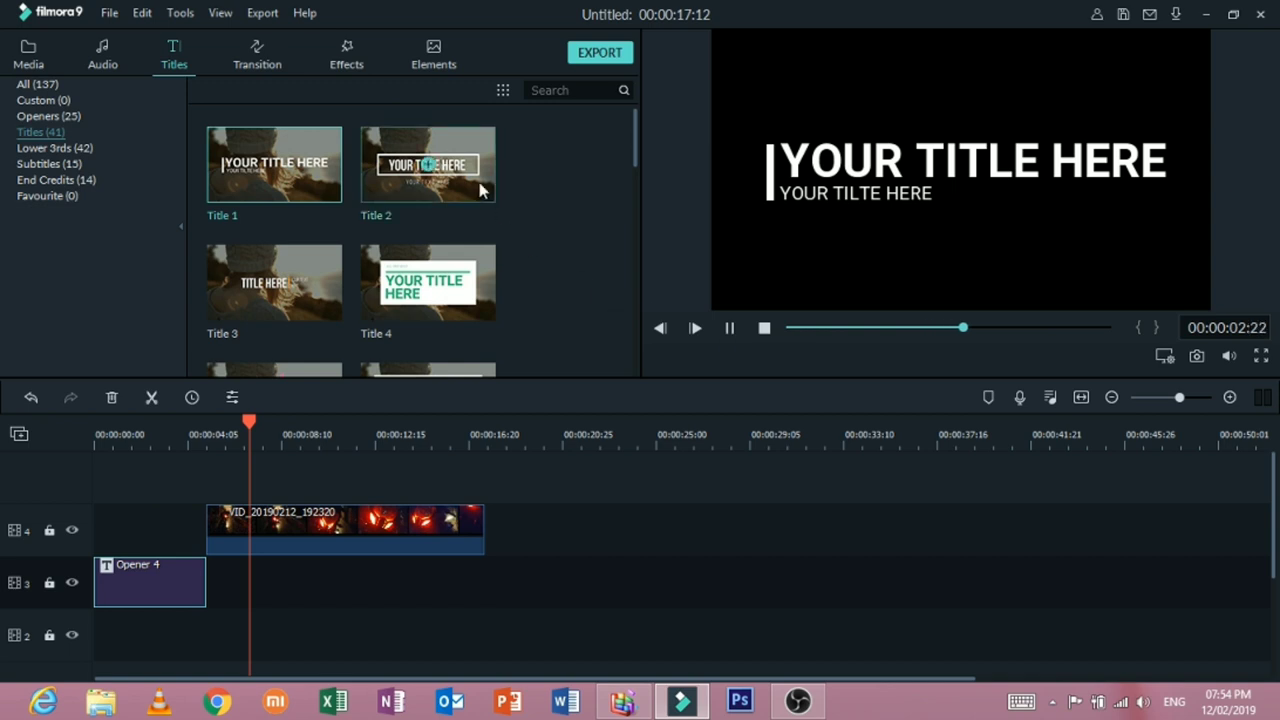
pyautogui.click(764, 328)
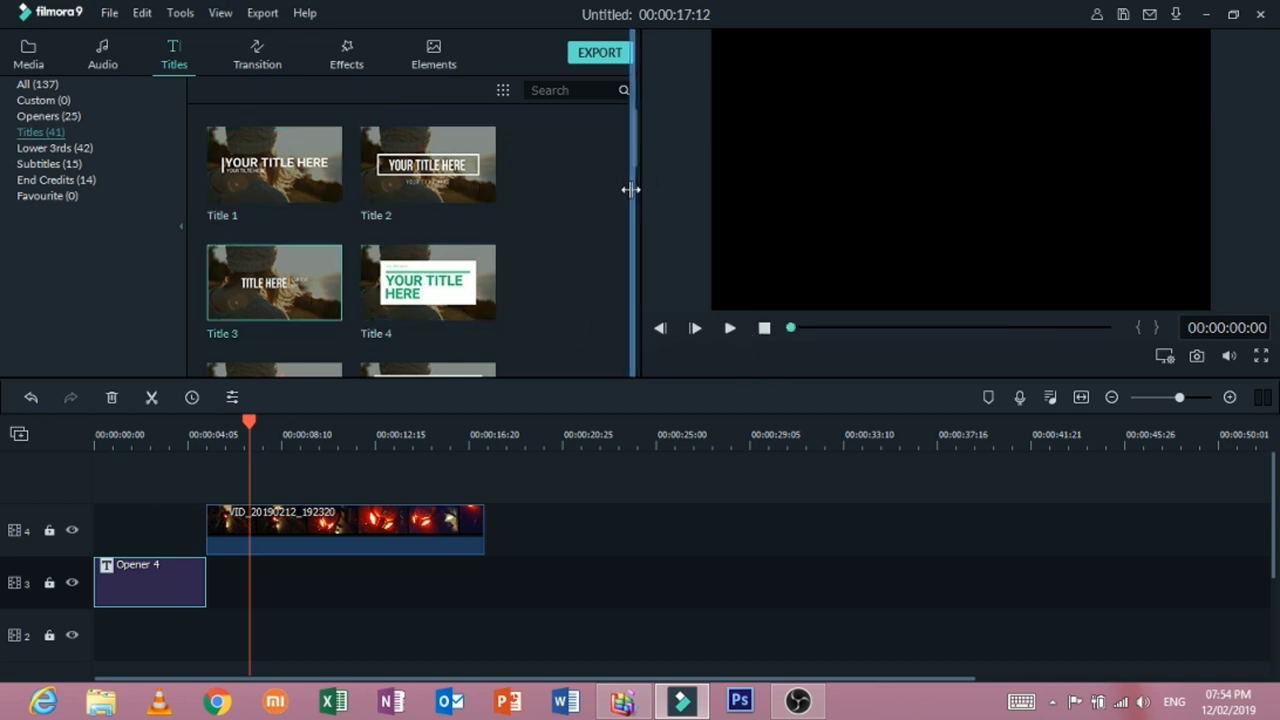
# Step: Look through the remaining title templates and preview Title 5 and Title 31
pyautogui.moveTo(644, 189)
pyautogui.mouseDown()
pyautogui.moveTo(651, 178)
pyautogui.moveTo(645, 214)
pyautogui.mouseUp()
pyautogui.scroll(-1, 644, 214)
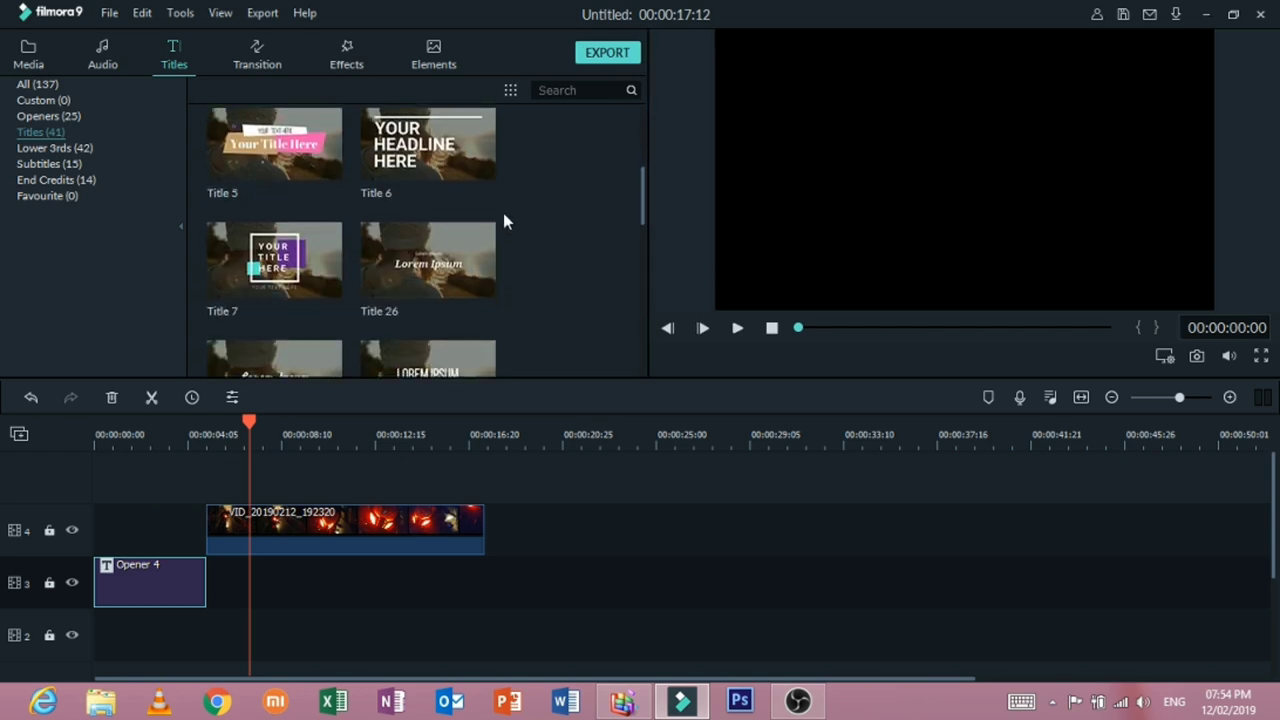
pyautogui.click(323, 188)
pyautogui.click(740, 330)
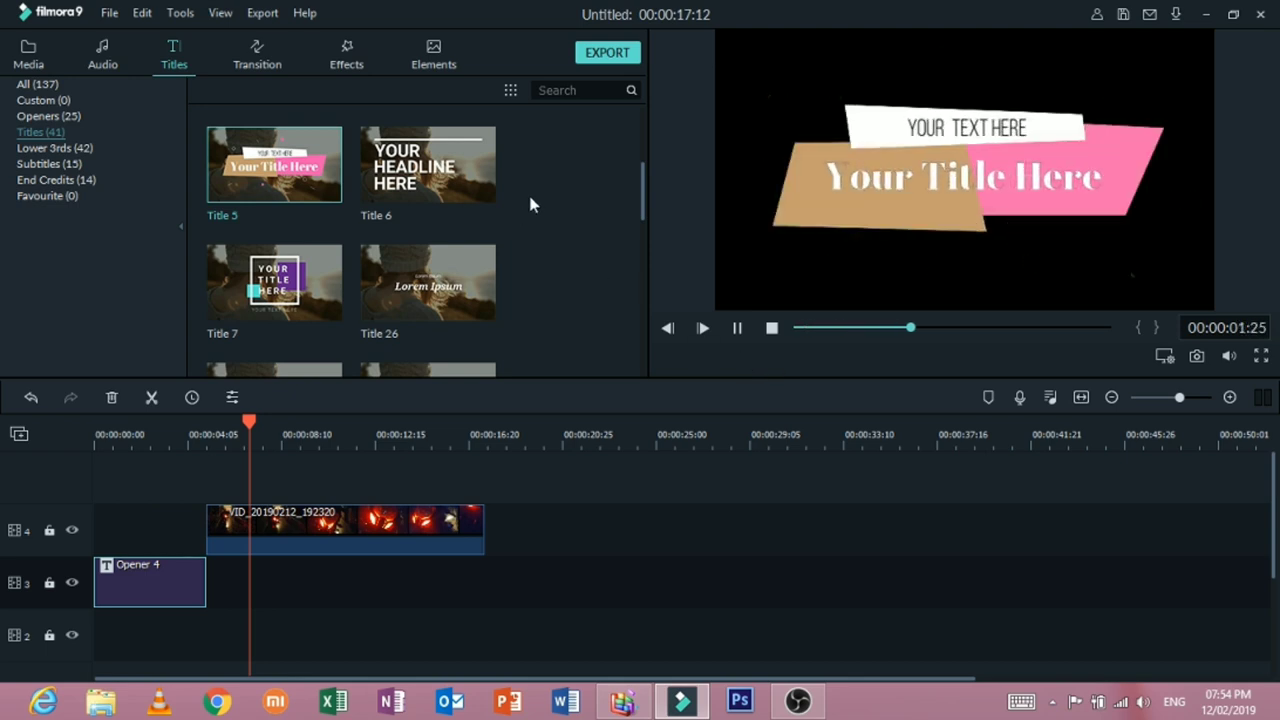
pyautogui.scroll(-5, 641, 212)
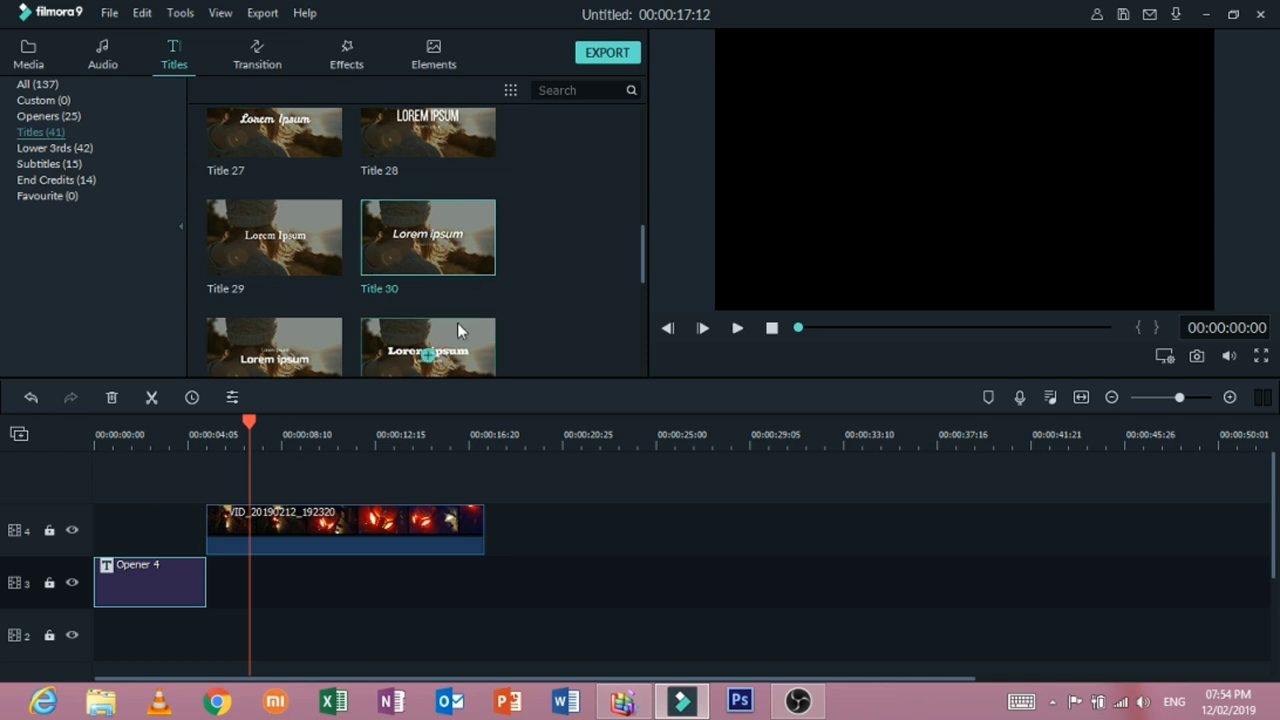
pyautogui.scroll(-1, 464, 322)
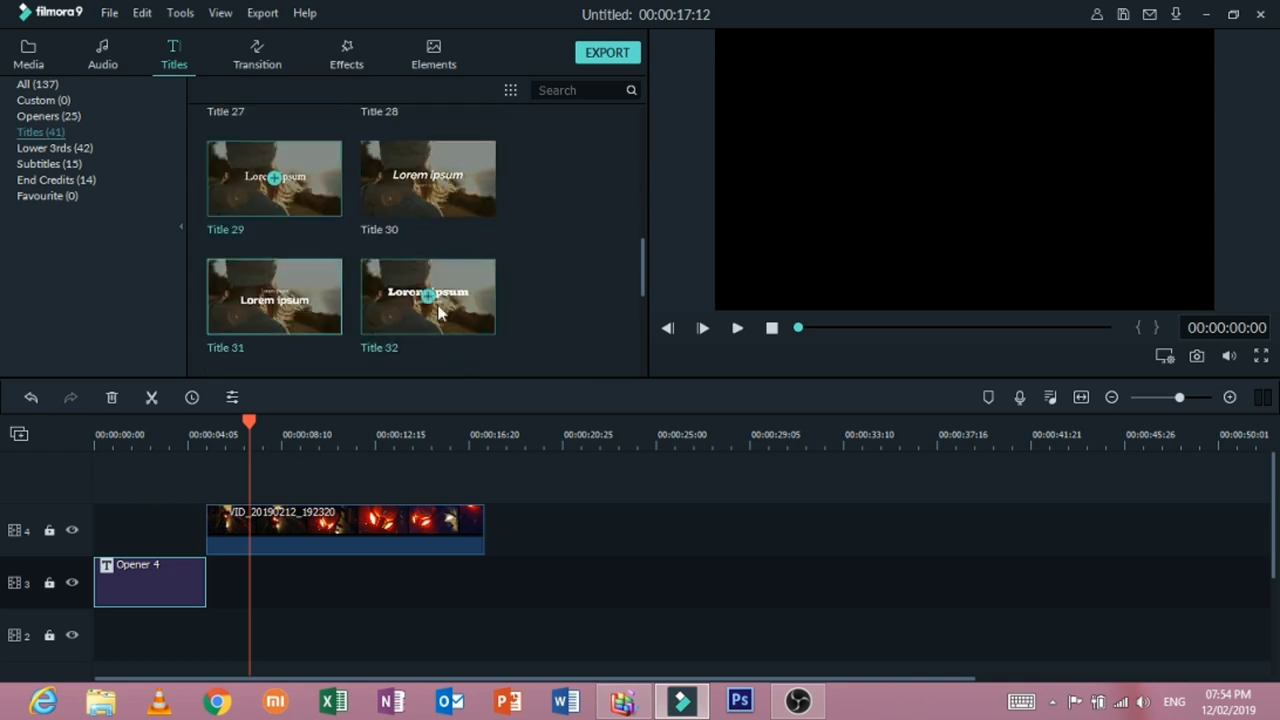
pyautogui.click(737, 330)
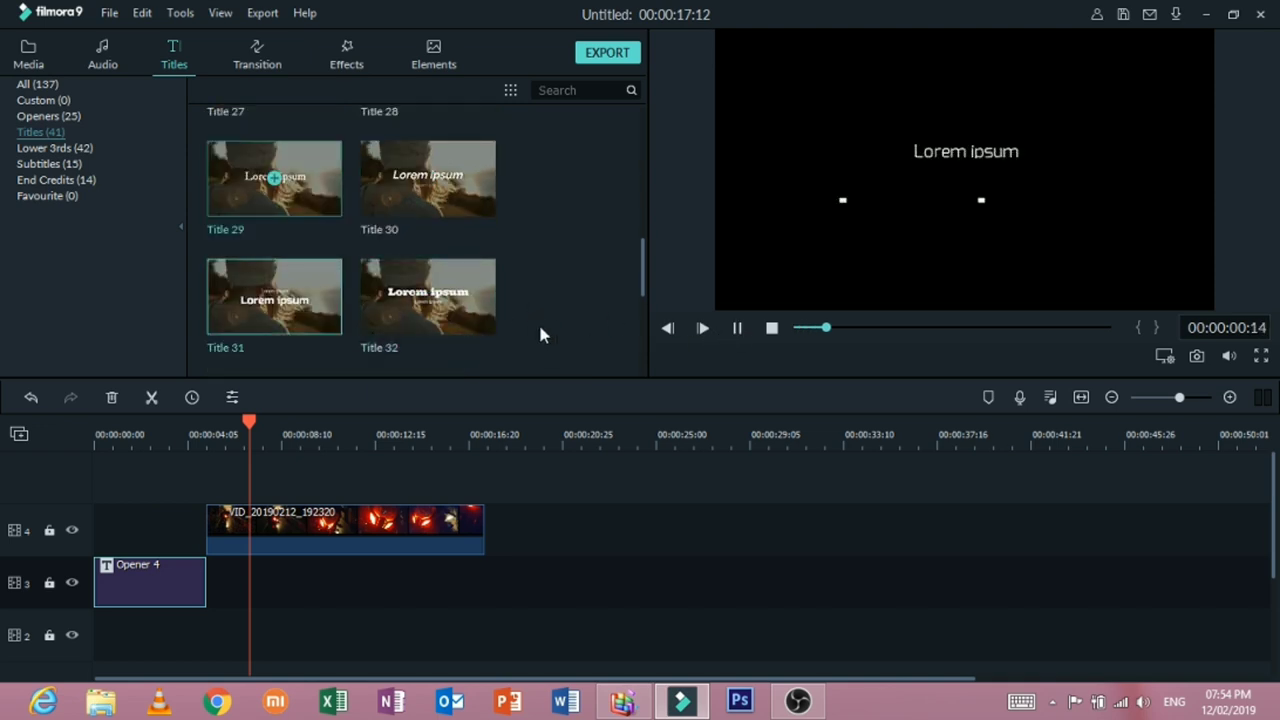
# Step: Add Title 31 to the third track directly after Opener 4 and play the timeline from the start of that title
pyautogui.moveTo(330, 305); pyautogui.dragTo(206, 576)
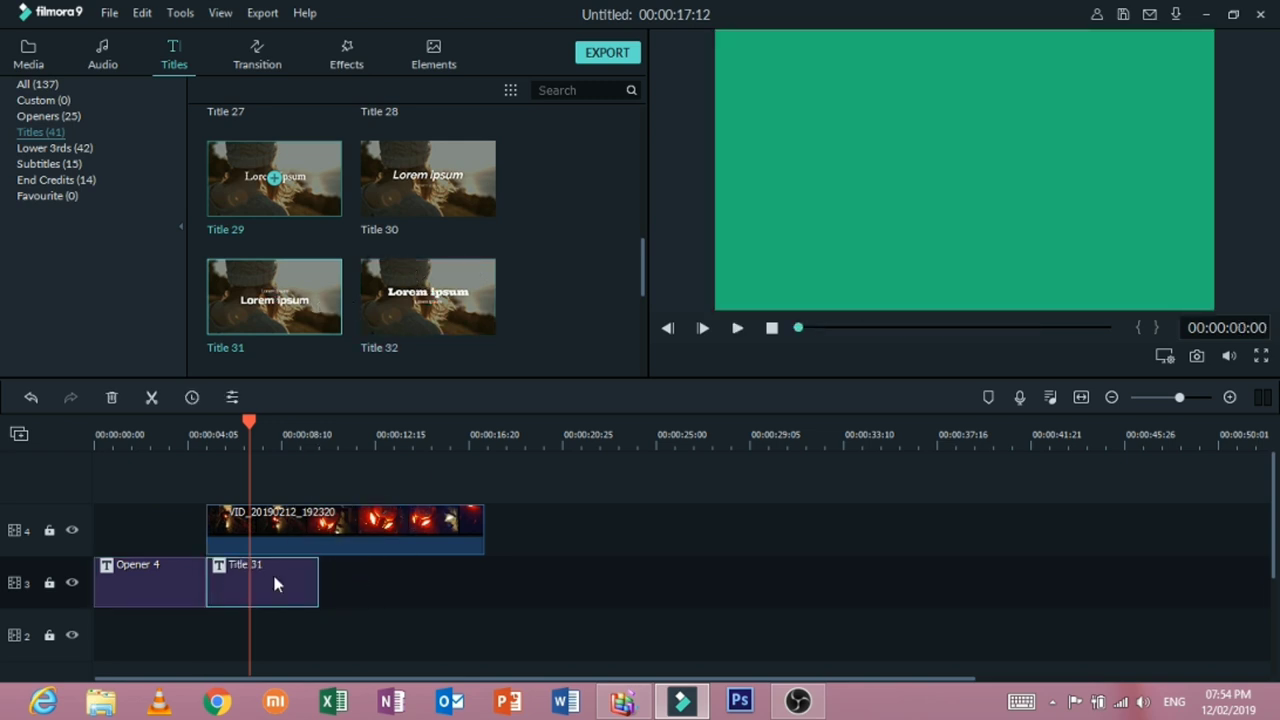
pyautogui.click(248, 423)
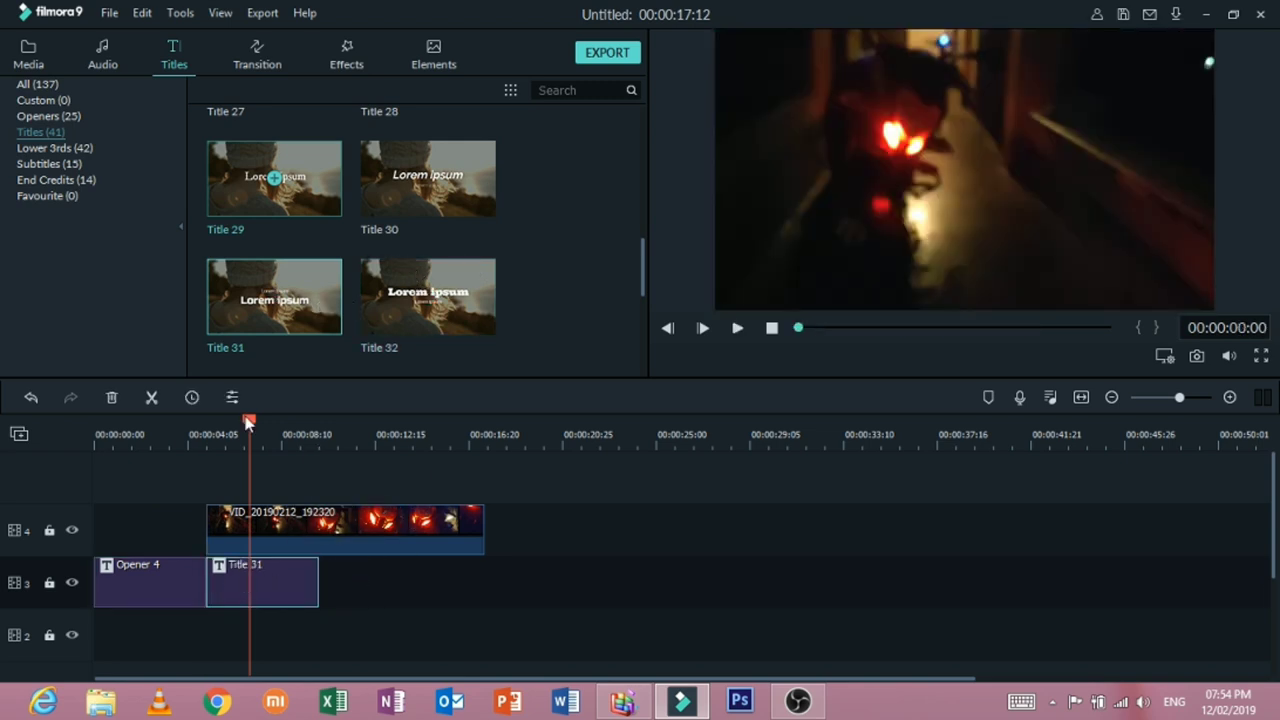
pyautogui.moveTo(248, 423); pyautogui.dragTo(204, 423)
pyautogui.click(735, 331)
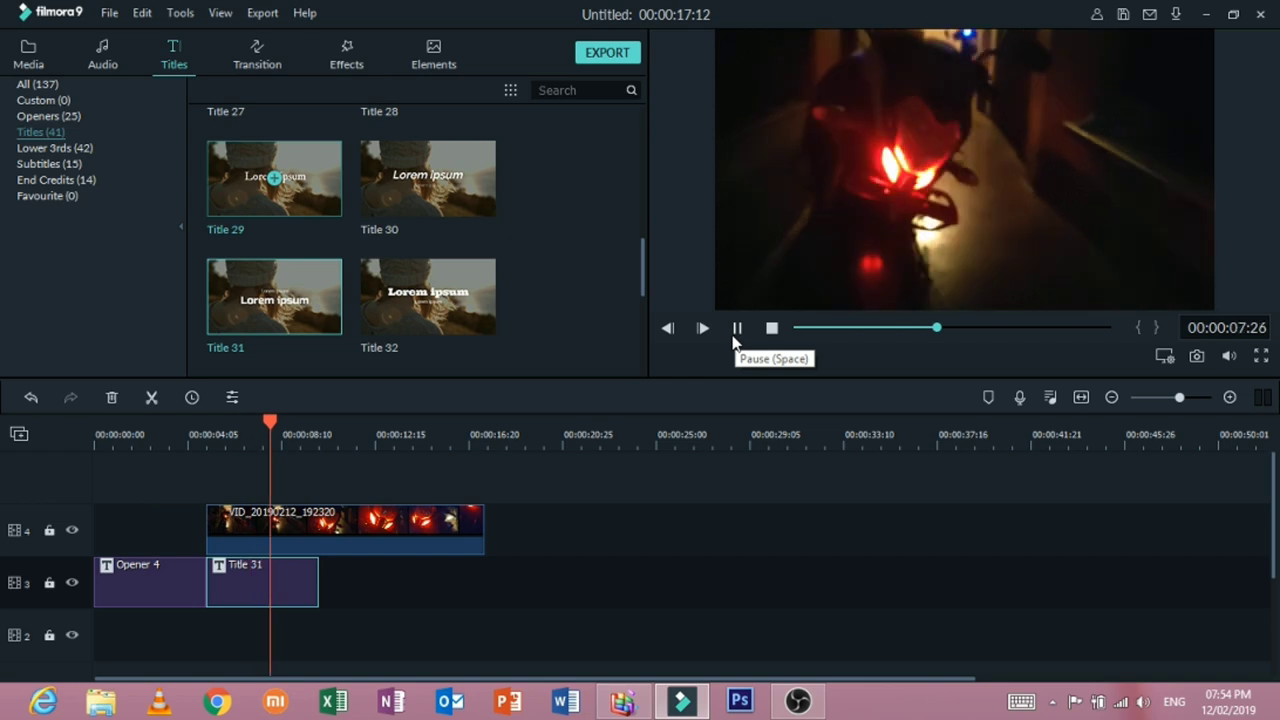
# Step: Stop playback, move the video clip to track 2 below Title 31, and return the playhead to 00:00:04:28
pyautogui.click(736, 334)
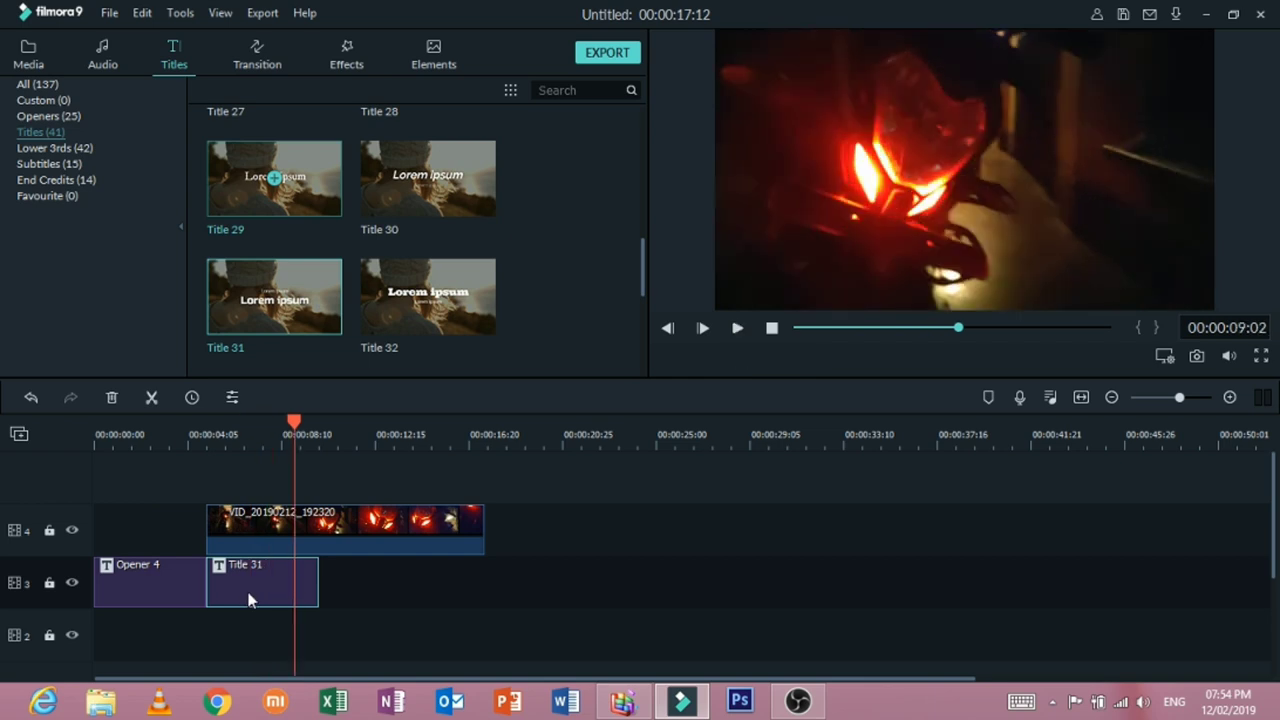
pyautogui.moveTo(278, 524); pyautogui.dragTo(271, 621)
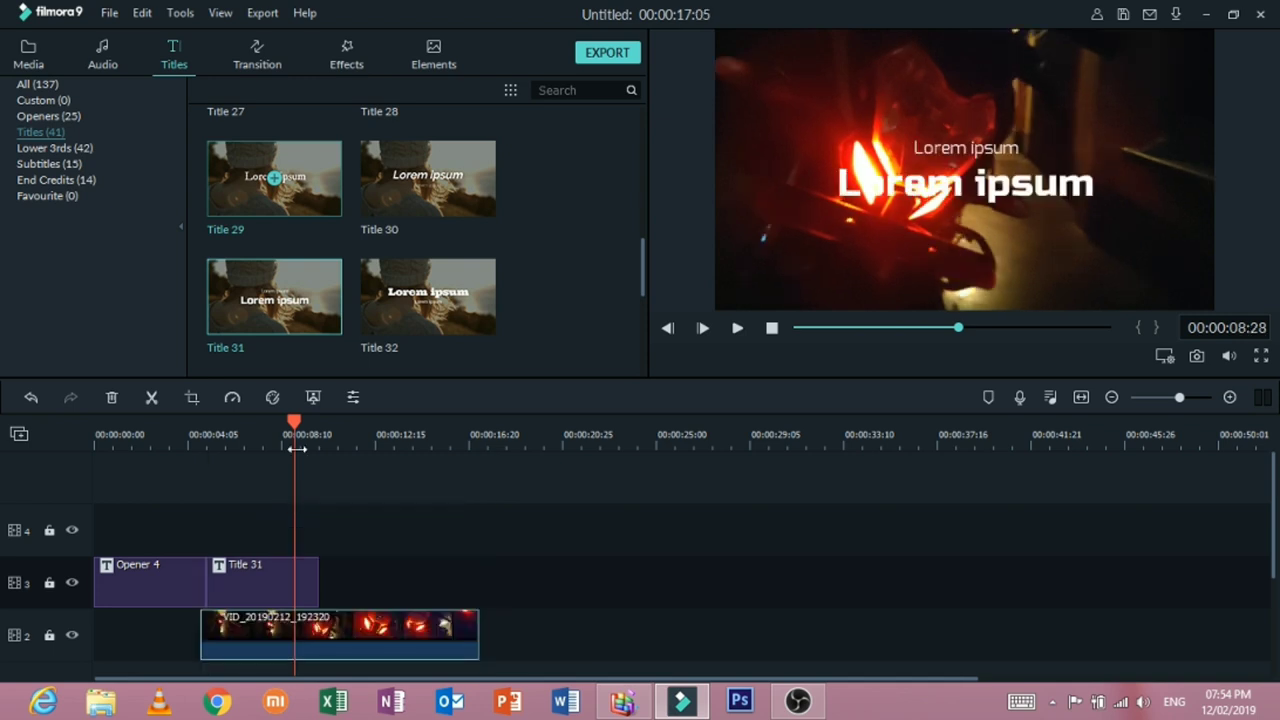
pyautogui.moveTo(295, 425); pyautogui.dragTo(203, 438)
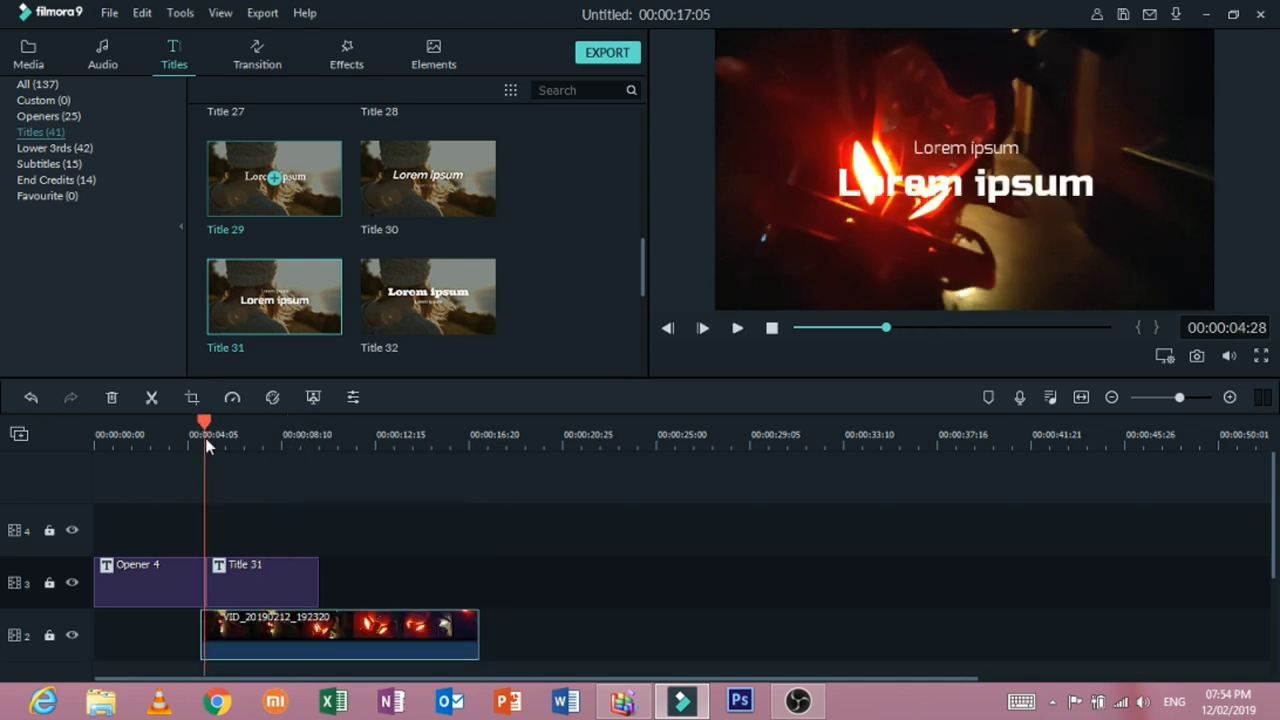
# Step: Compare the layering by moving the video clip up to track 4 above the titles and back down to track 2
pyautogui.click(263, 587)
pyautogui.moveTo(262, 628); pyautogui.dragTo(260, 526)
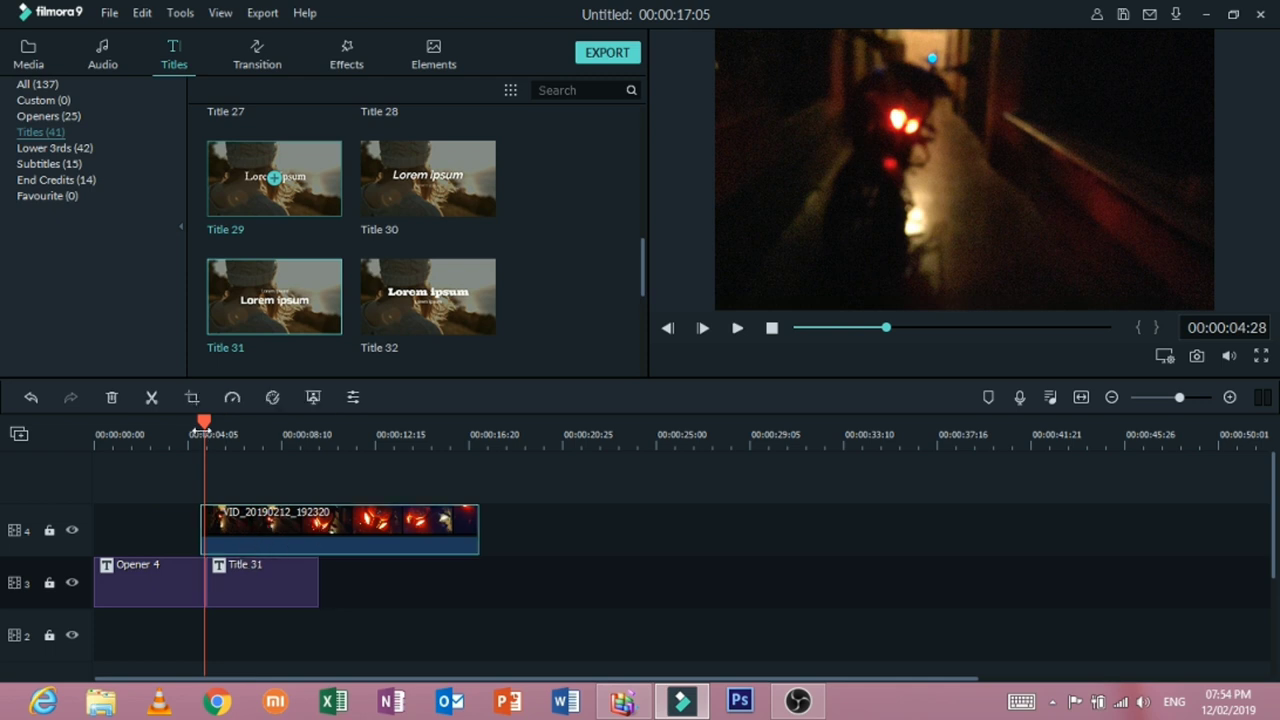
pyautogui.moveTo(204, 418)
pyautogui.mouseDown()
pyautogui.moveTo(255, 420)
pyautogui.moveTo(203, 428)
pyautogui.mouseUp()
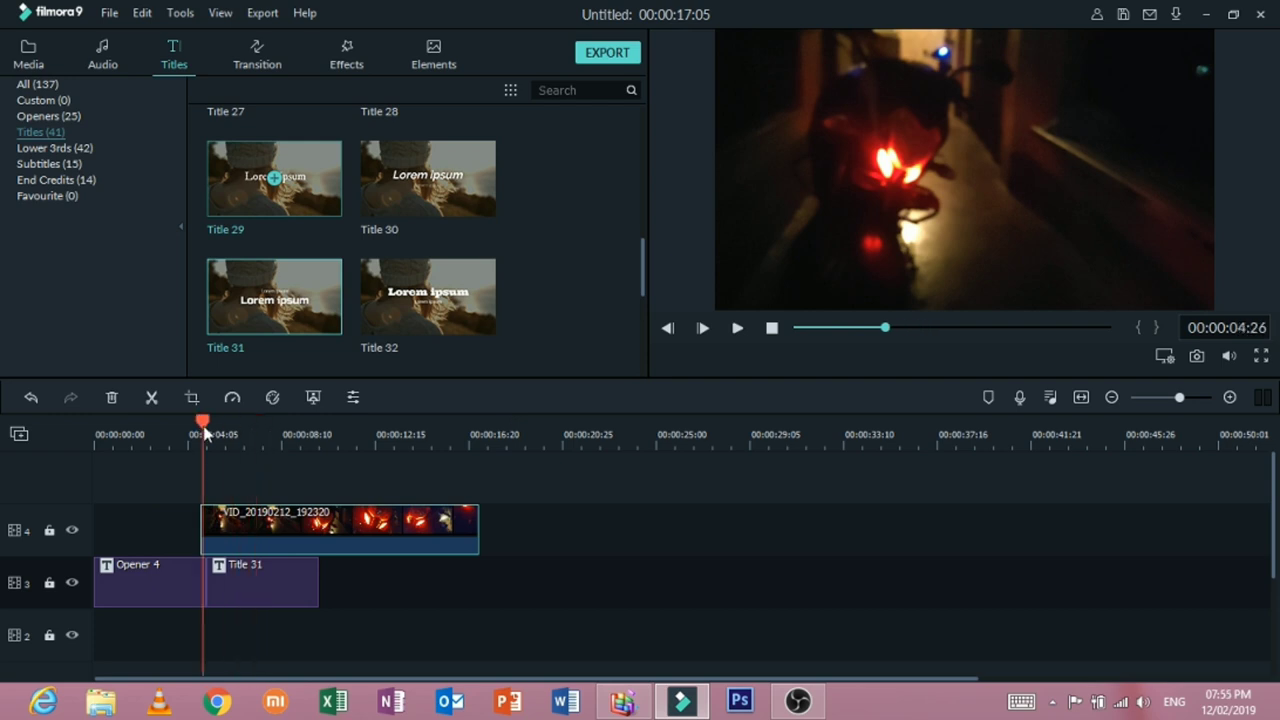
pyautogui.moveTo(257, 521); pyautogui.dragTo(252, 634)
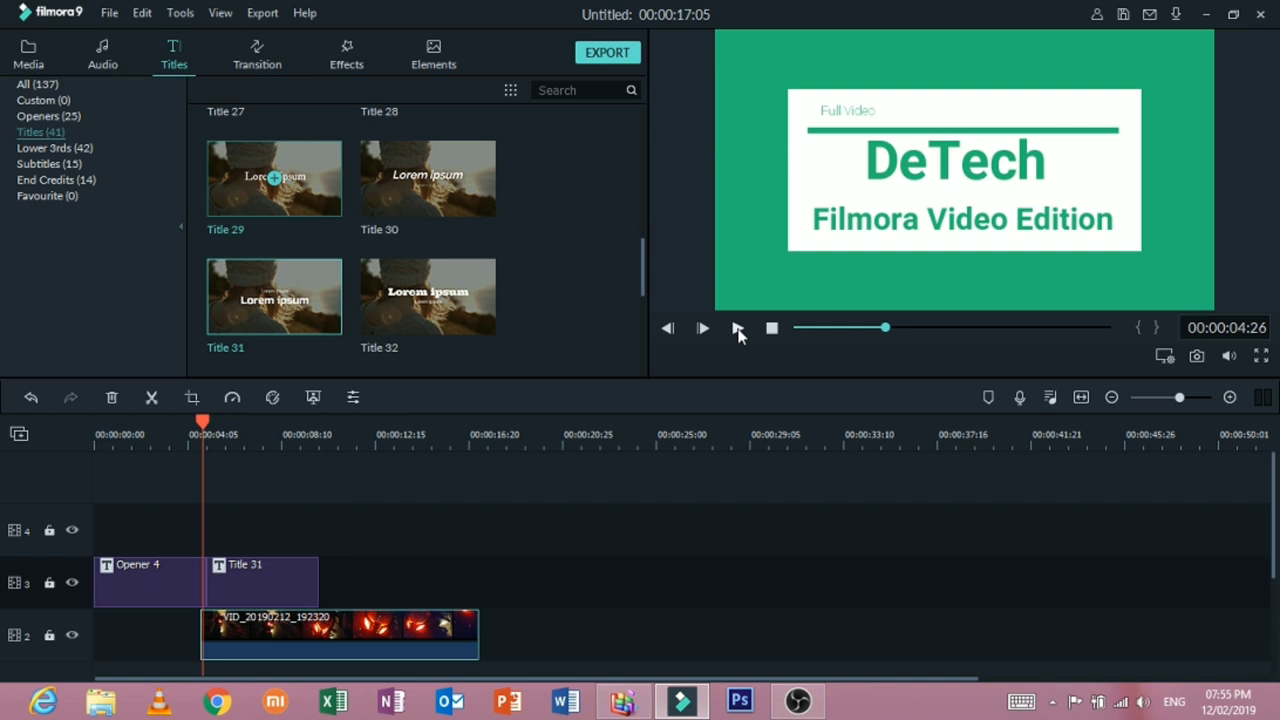
# Step: Play Title 31 over the video clip, pause it, and adjust the preview's playback quality
pyautogui.click(738, 330)
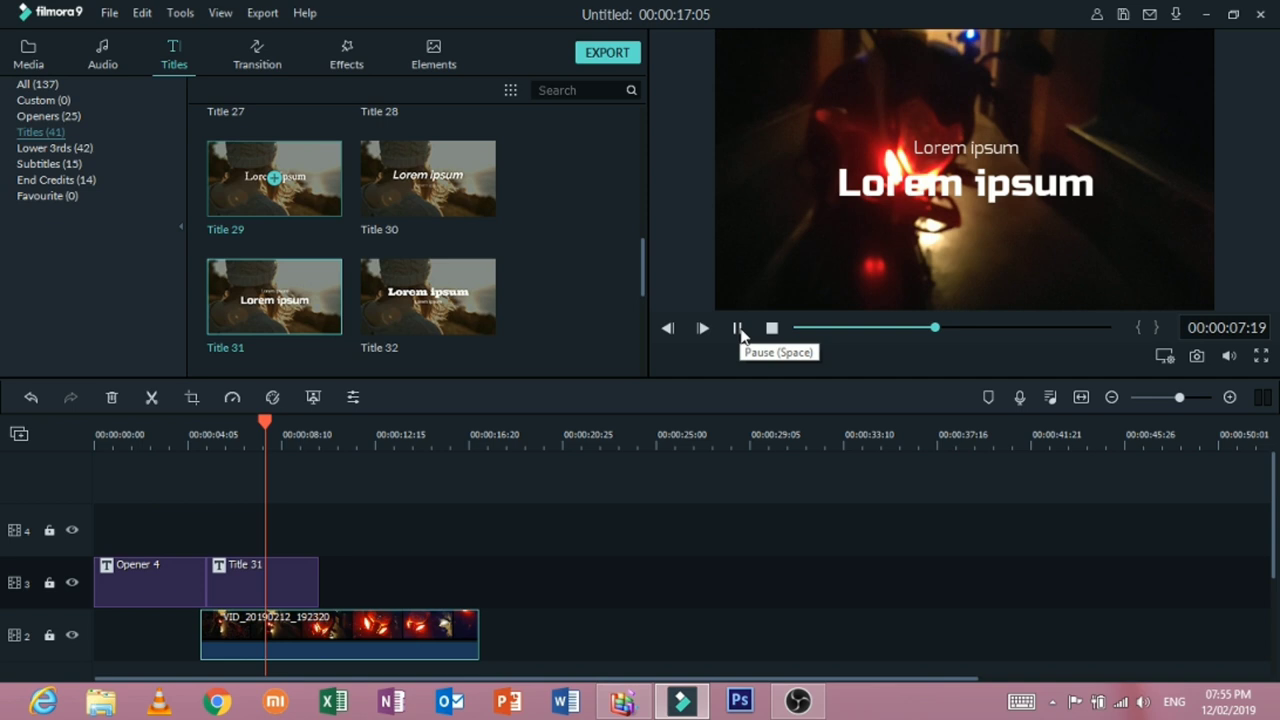
pyautogui.press('space')
pyautogui.click(1162, 358)
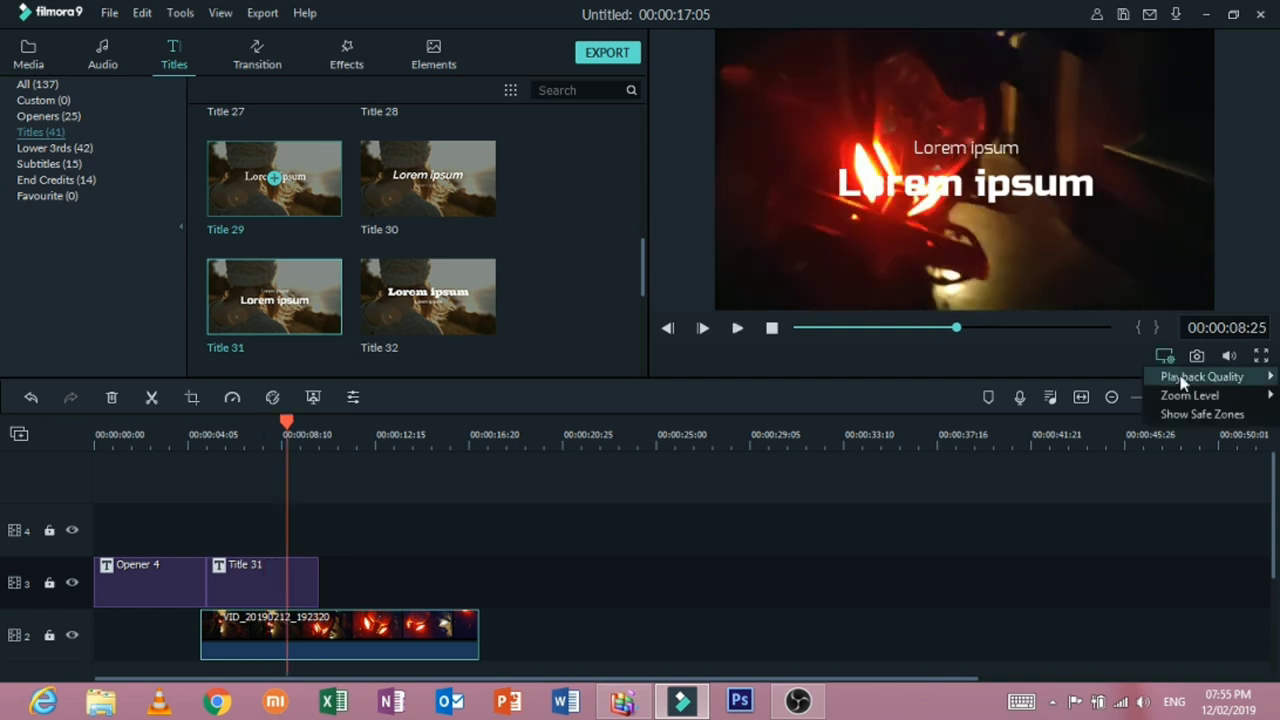
pyautogui.click(1107, 434)
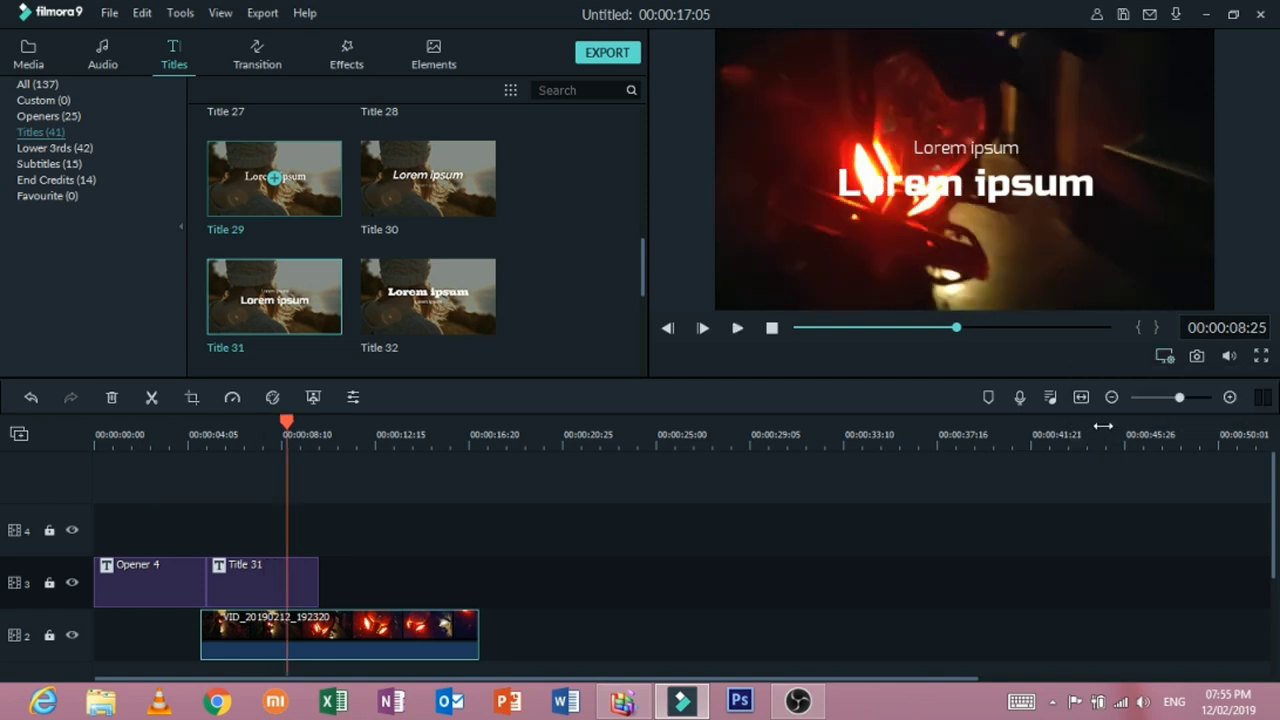
# Step: Replay the timeline from 00:00:03:20 across the transition from Opener 4 into Title 31
pyautogui.moveTo(287, 428); pyautogui.dragTo(176, 441)
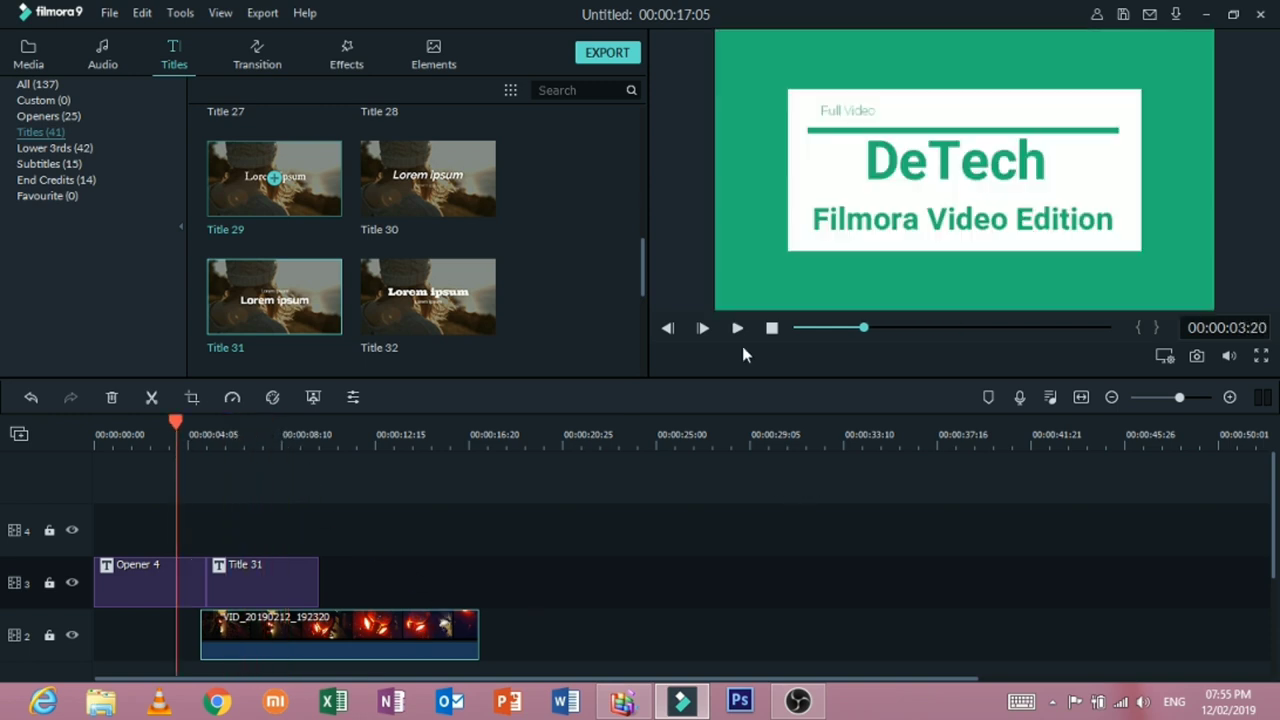
pyautogui.click(737, 327)
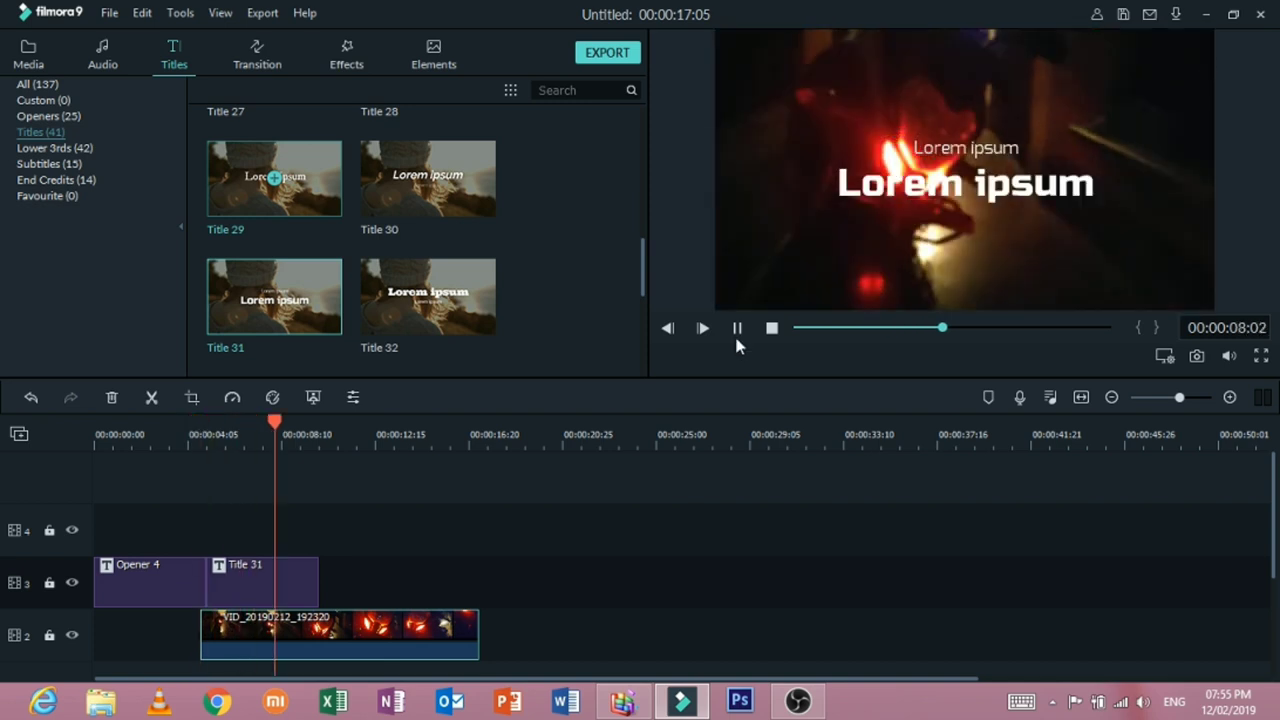
pyautogui.click(736, 330)
# Step: Replace the large main line of Title 31 with the creator's full name
pyautogui.doubleClick(257, 578)
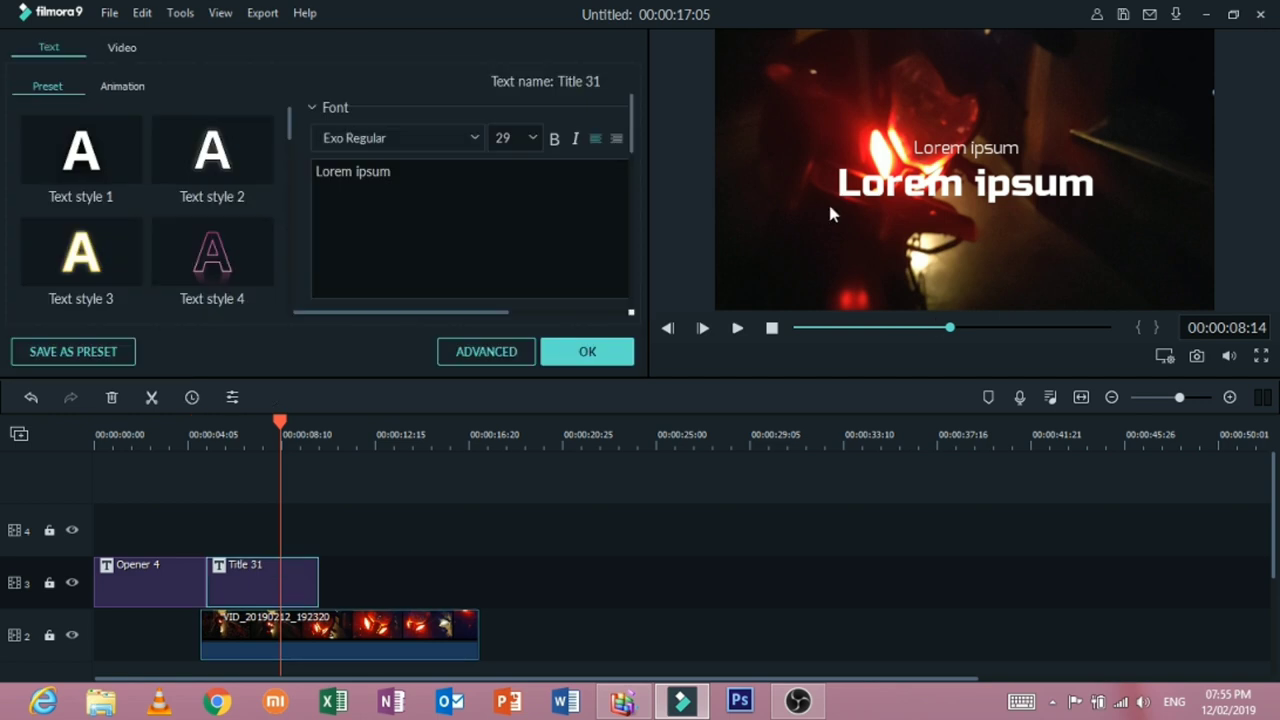
pyautogui.click(977, 200)
pyautogui.click(962, 133)
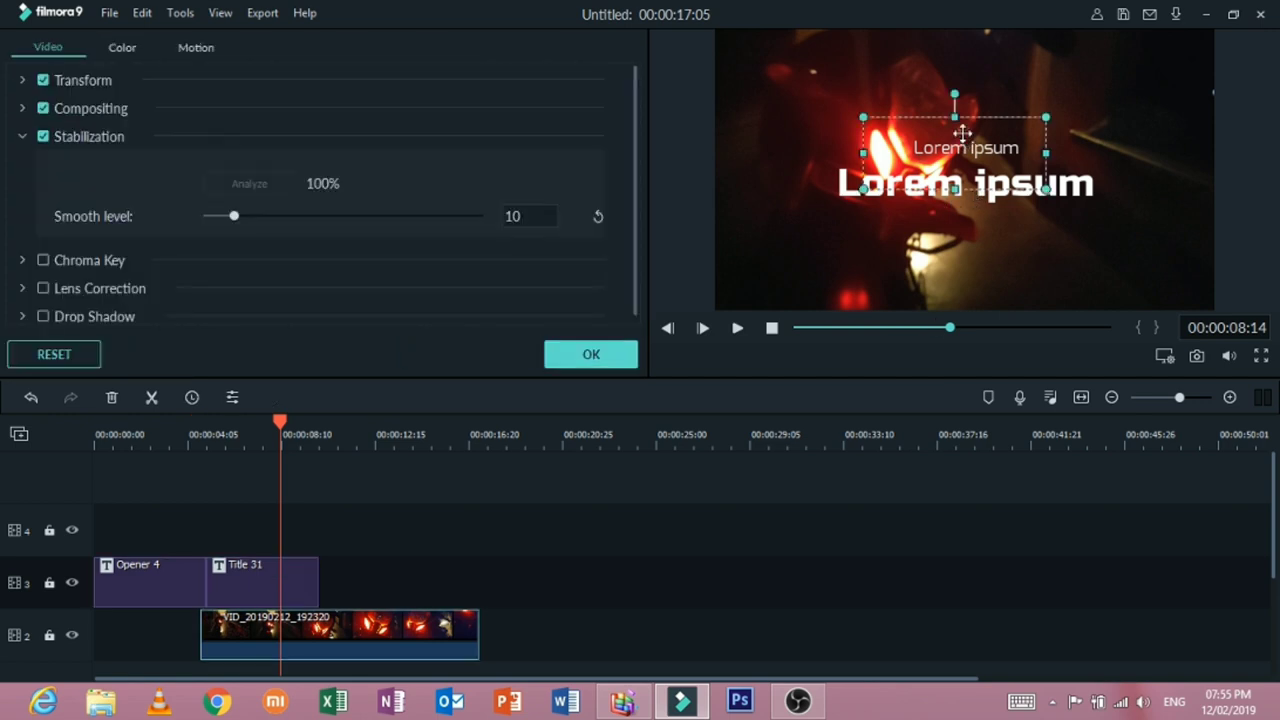
pyautogui.click(965, 172)
pyautogui.doubleClick(258, 584)
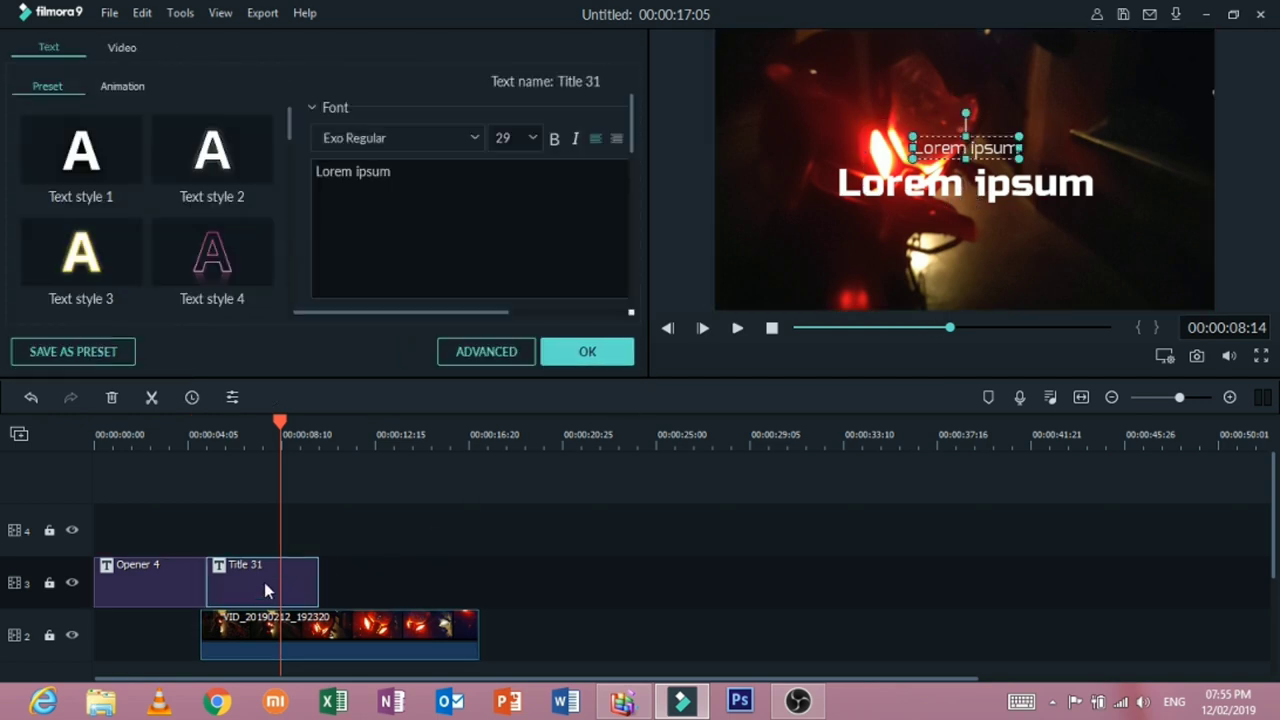
pyautogui.click(918, 186)
pyautogui.click(920, 186)
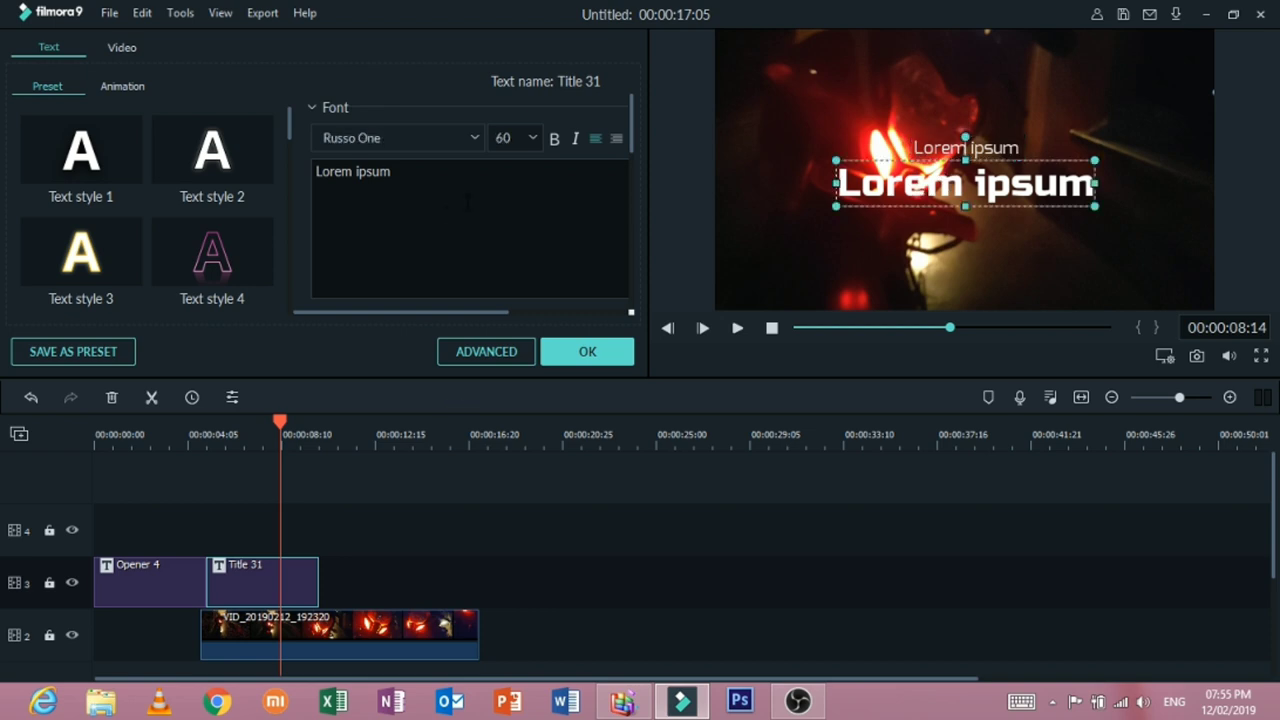
pyautogui.hotkey('ctrl', 'a')
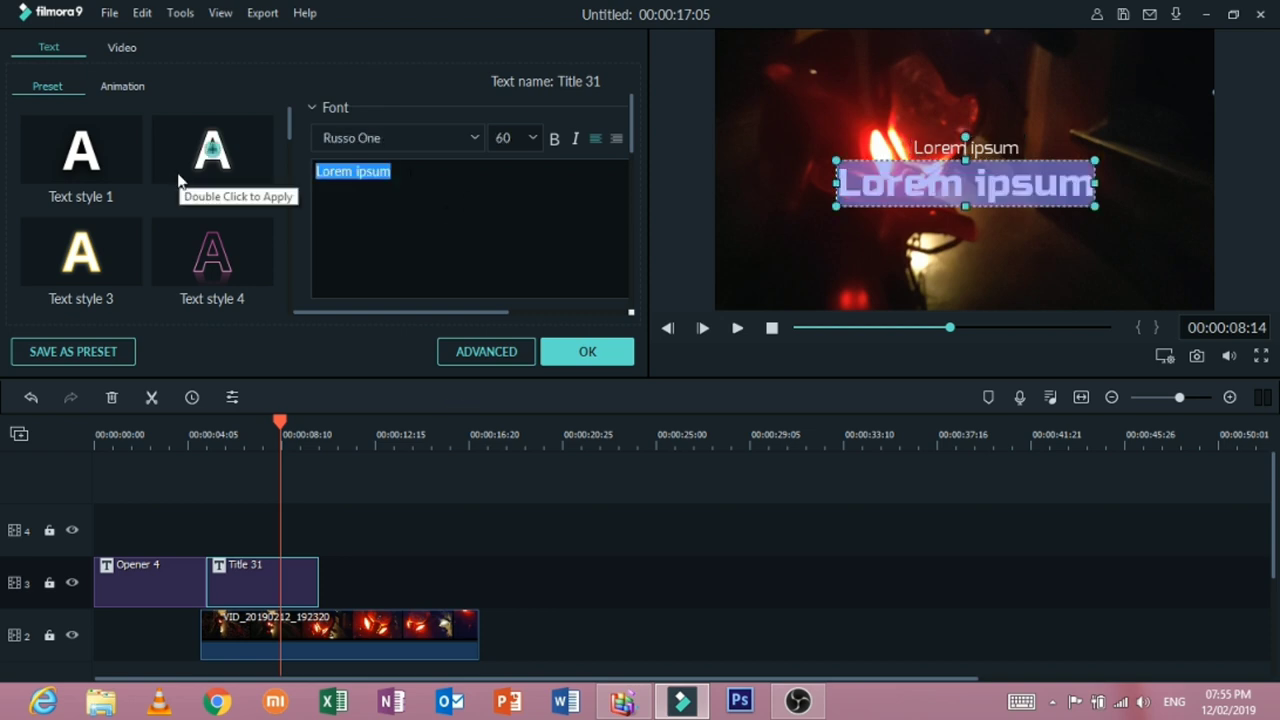
pyautogui.write('De')
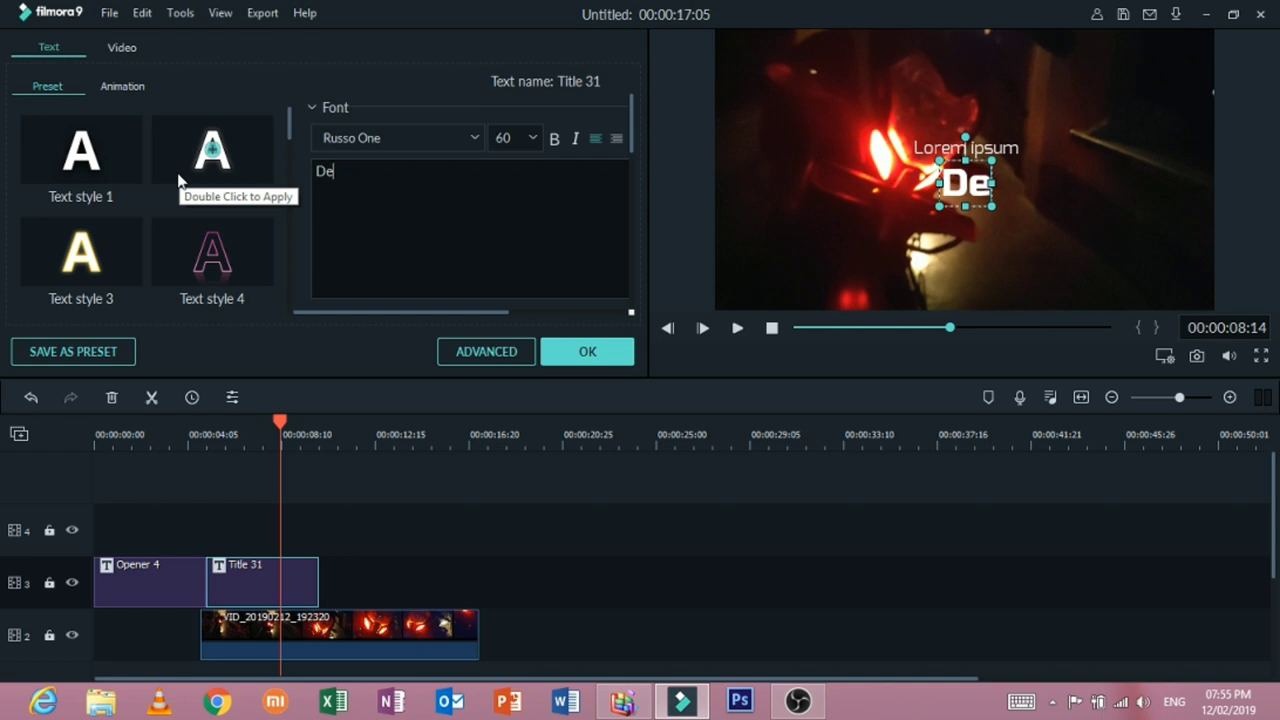
pyautogui.write('borsh')
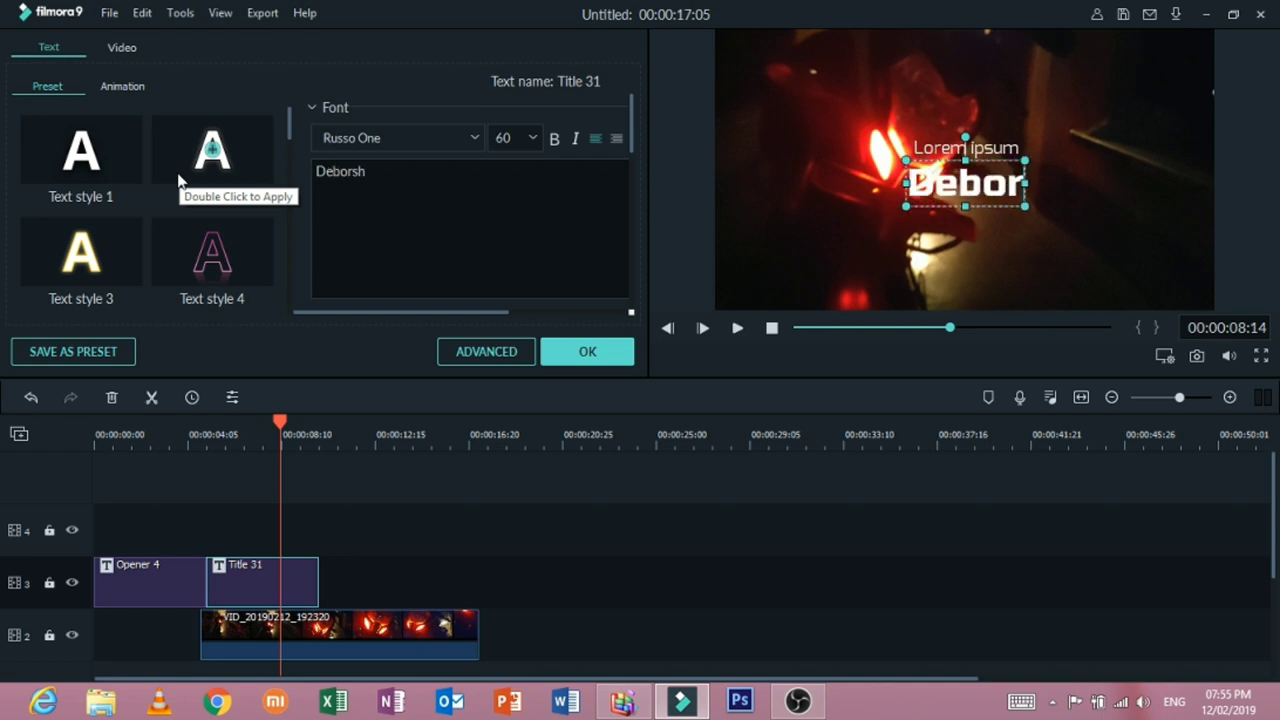
pyautogui.write('i Mallick')
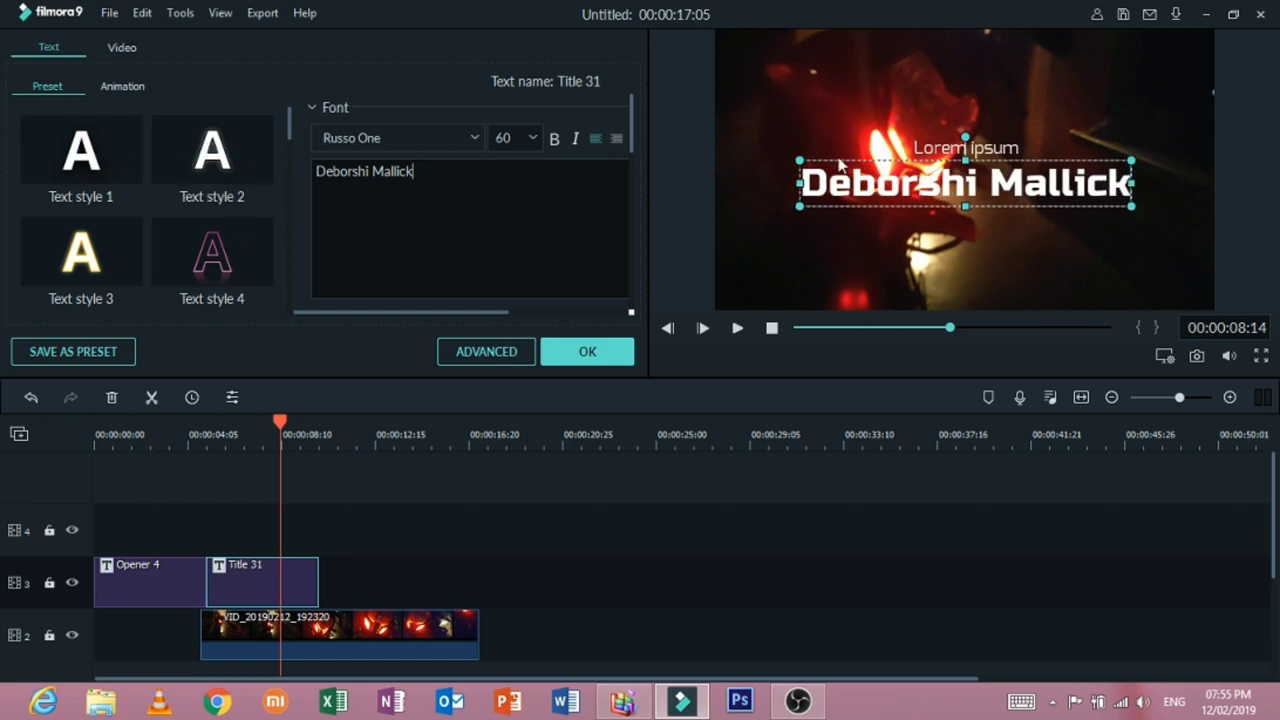
# Step: Replace the small upper line of Title 31 with "DeTech Youtube Chanel" and apply the text changes
pyautogui.click(998, 140)
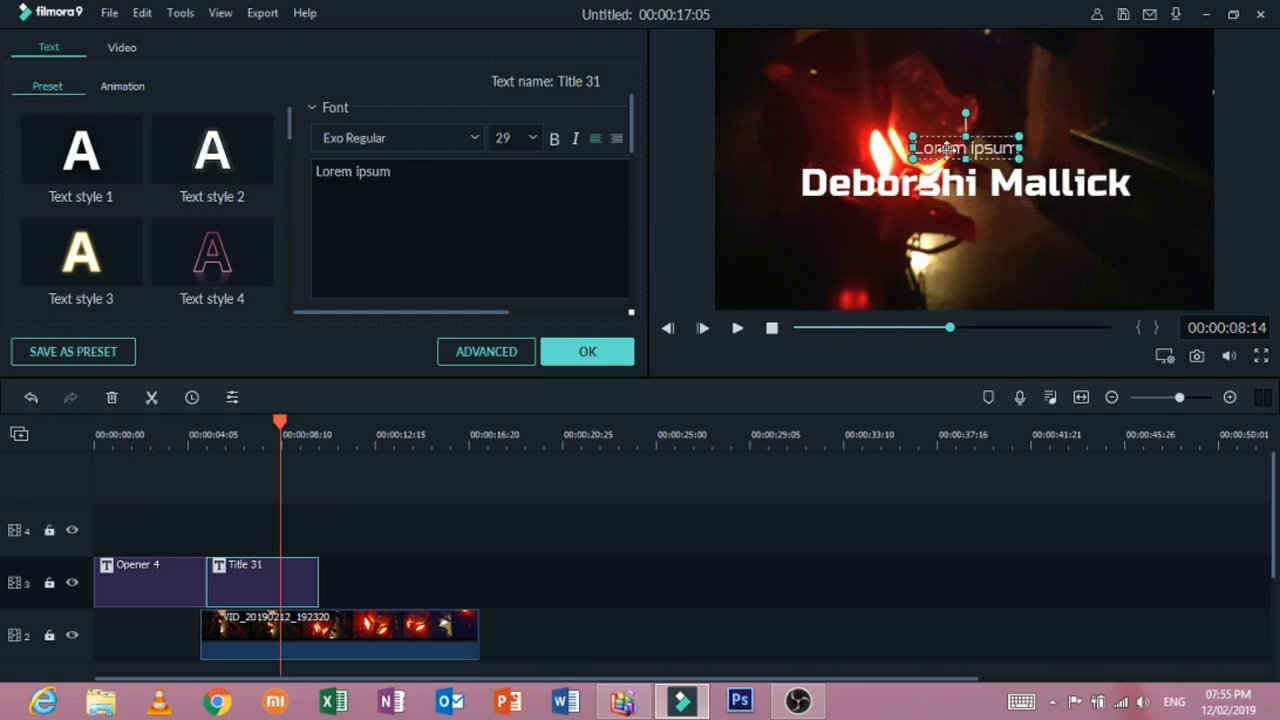
pyautogui.moveTo(392, 171); pyautogui.dragTo(277, 172)
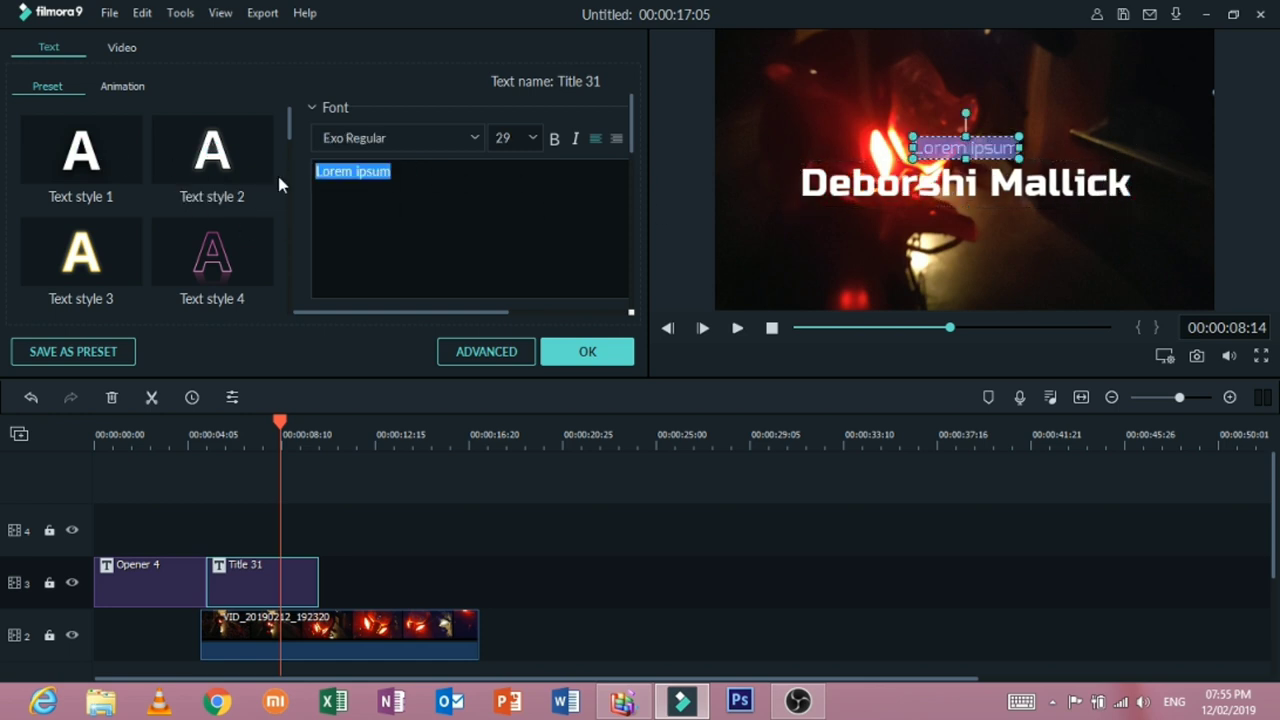
pyautogui.write('De')
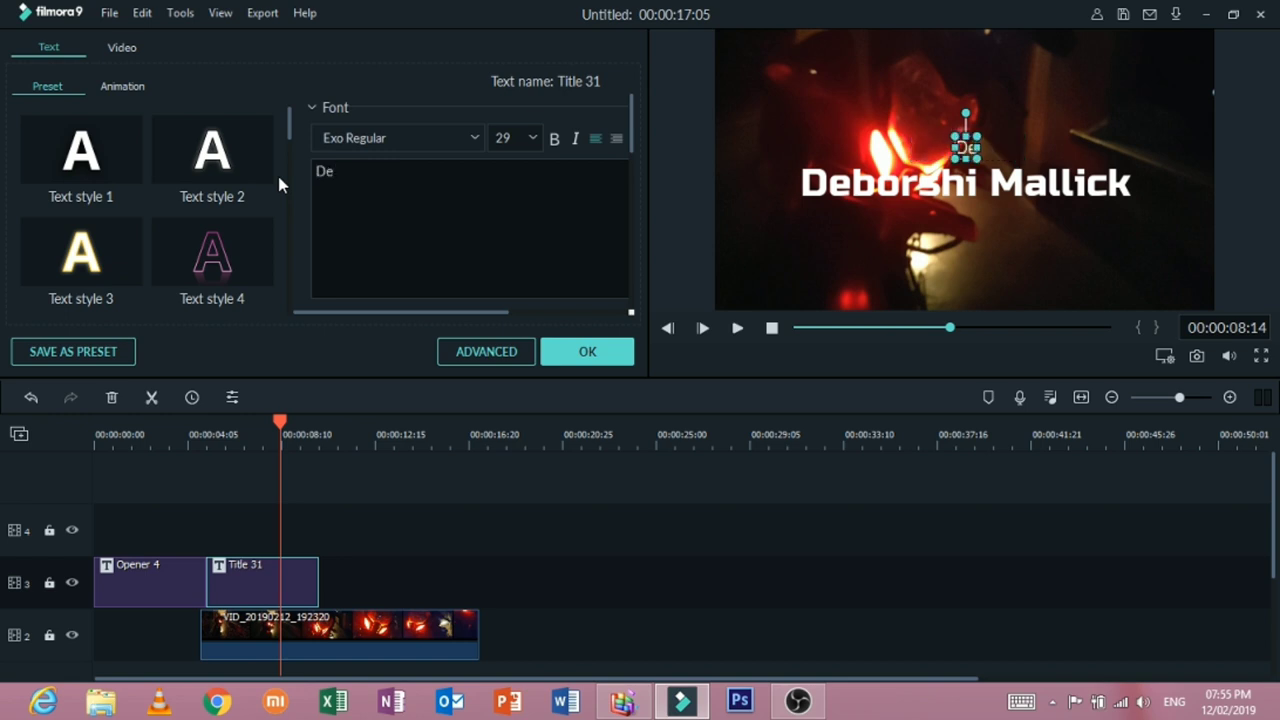
pyautogui.write('lTech')
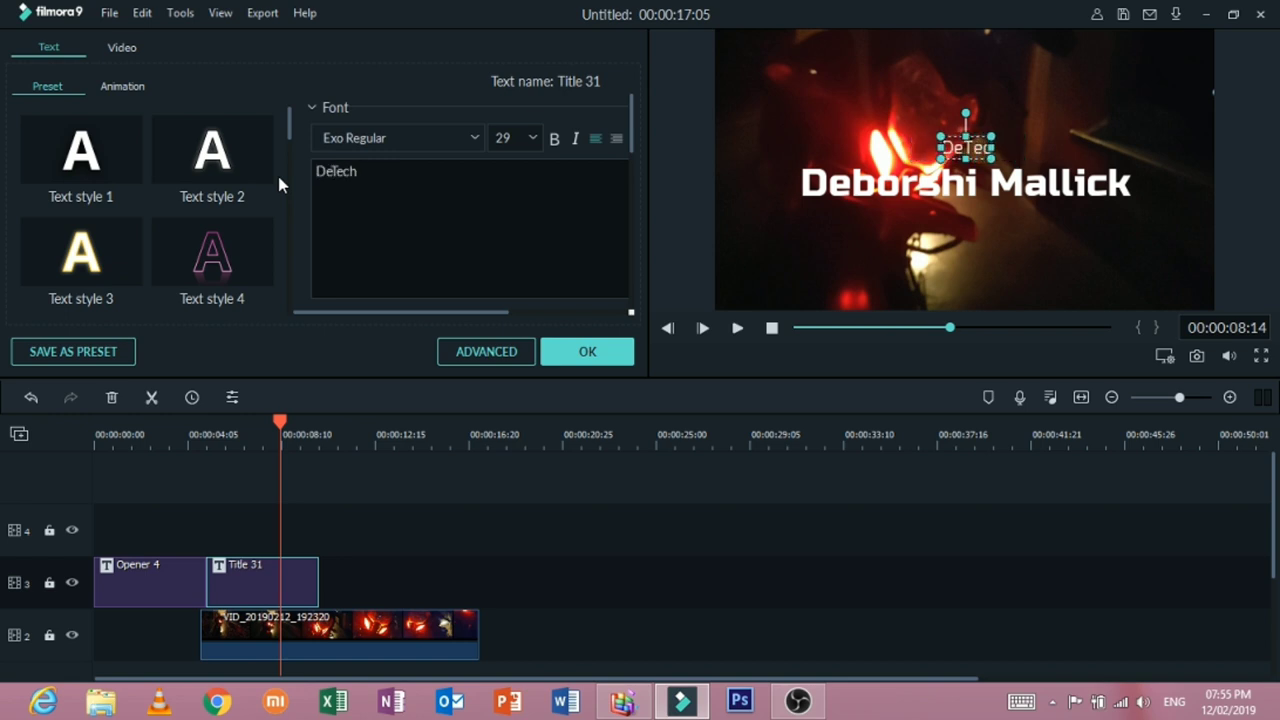
pyautogui.write(' Yout')
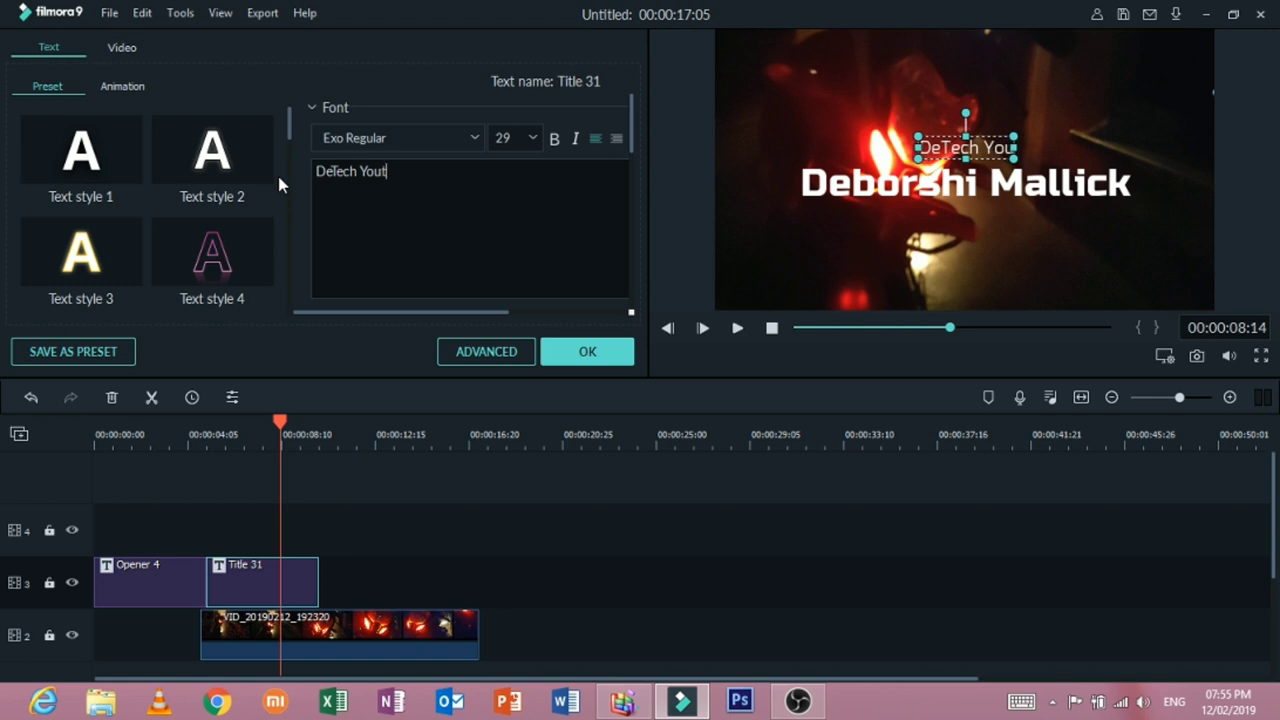
pyautogui.write('ube C')
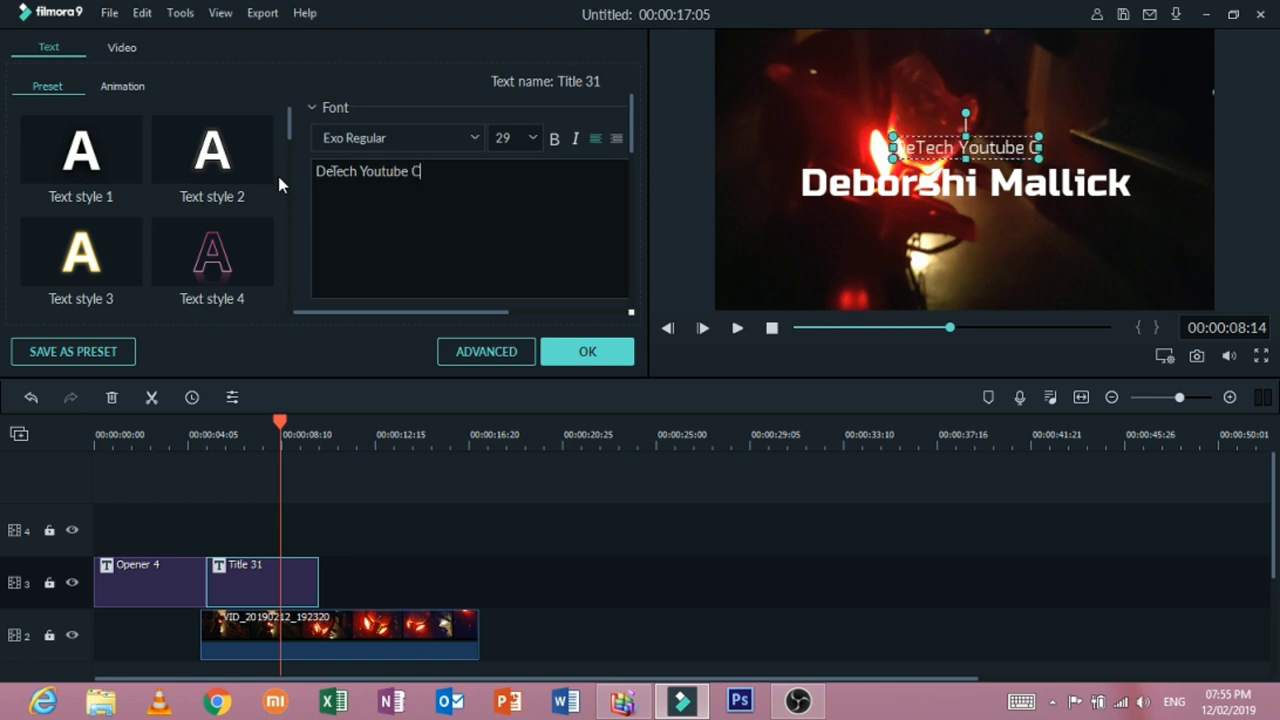
pyautogui.write('hanel')
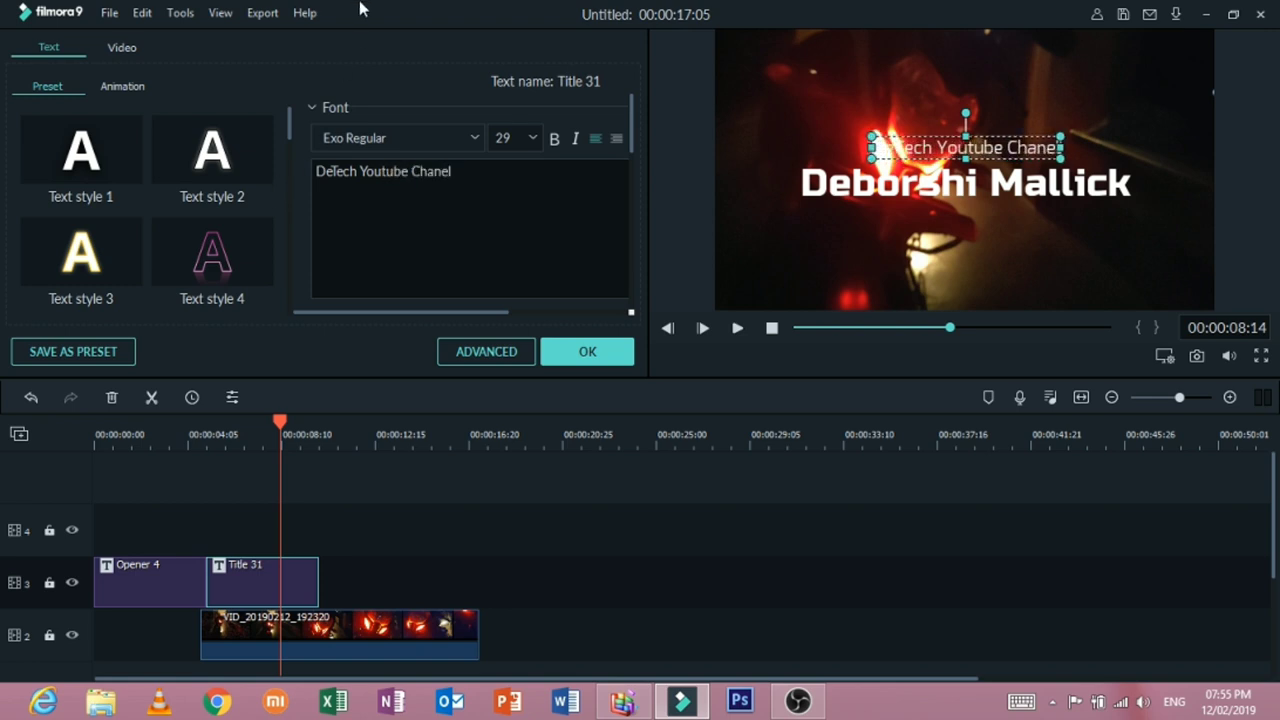
pyautogui.click(608, 356)
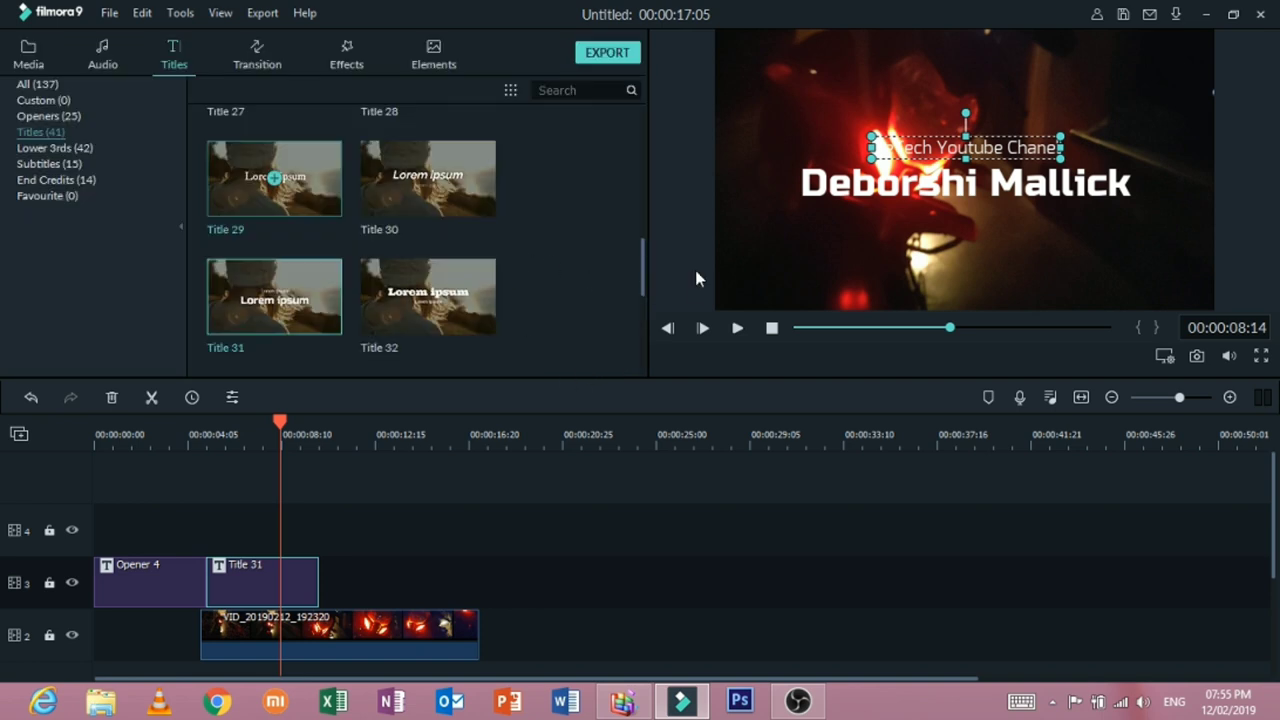
# Step: Play the edited Title 31 from its start, pause it, and select the video clip on track 2
pyautogui.moveTo(280, 420); pyautogui.dragTo(206, 420)
pyautogui.click(737, 329)
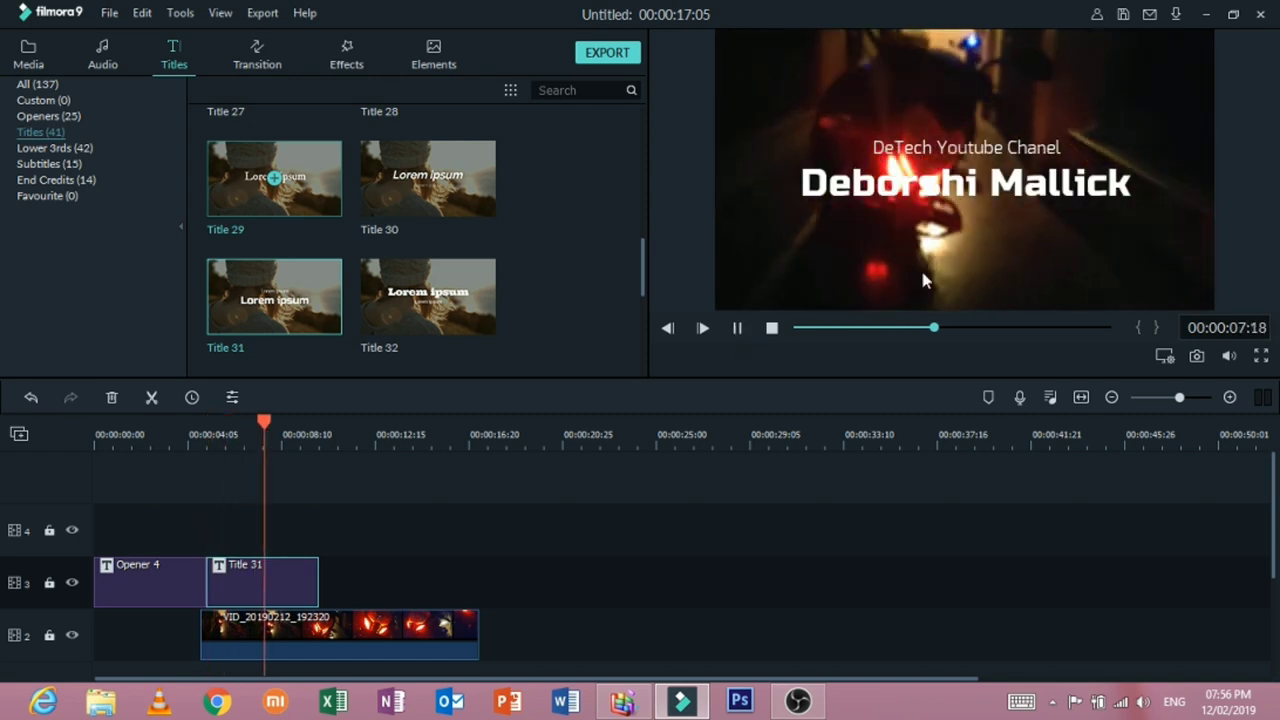
pyautogui.press('space')
pyautogui.click(373, 622)
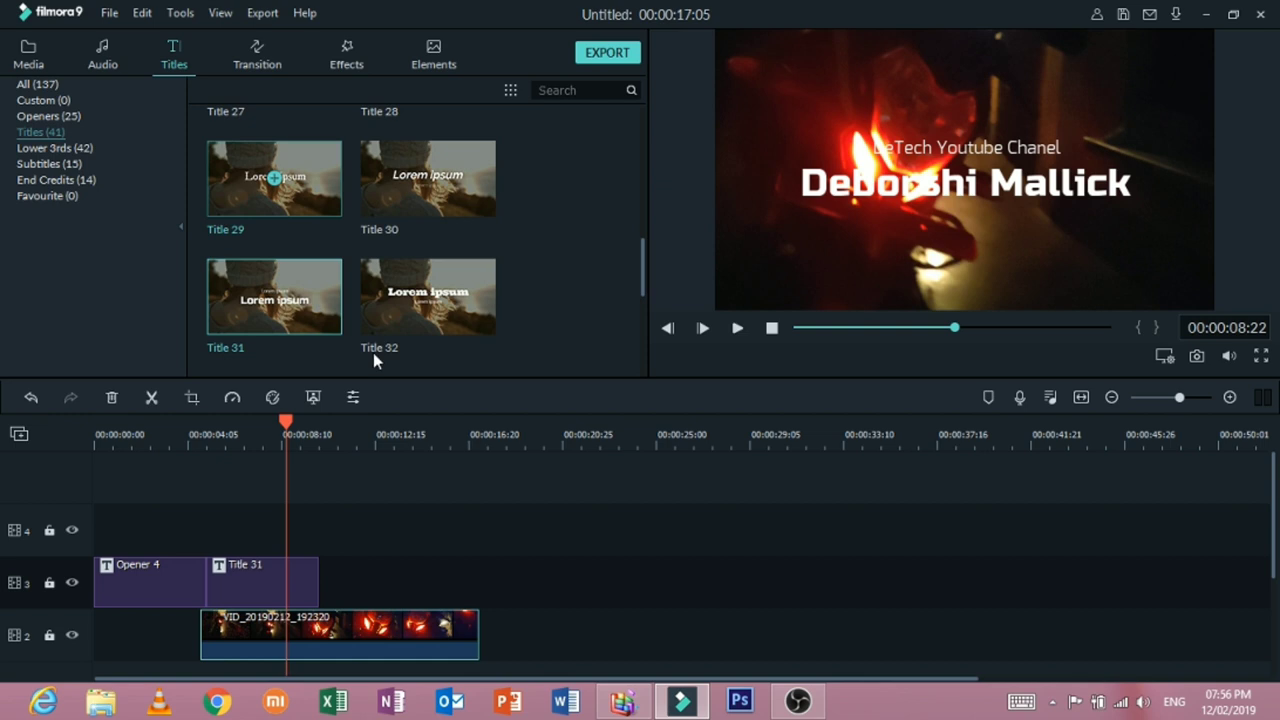
# Step: Browse the Lower 3rds category and preview the Lower Third 2 and Lower Third 4 templates
pyautogui.click(60, 148)
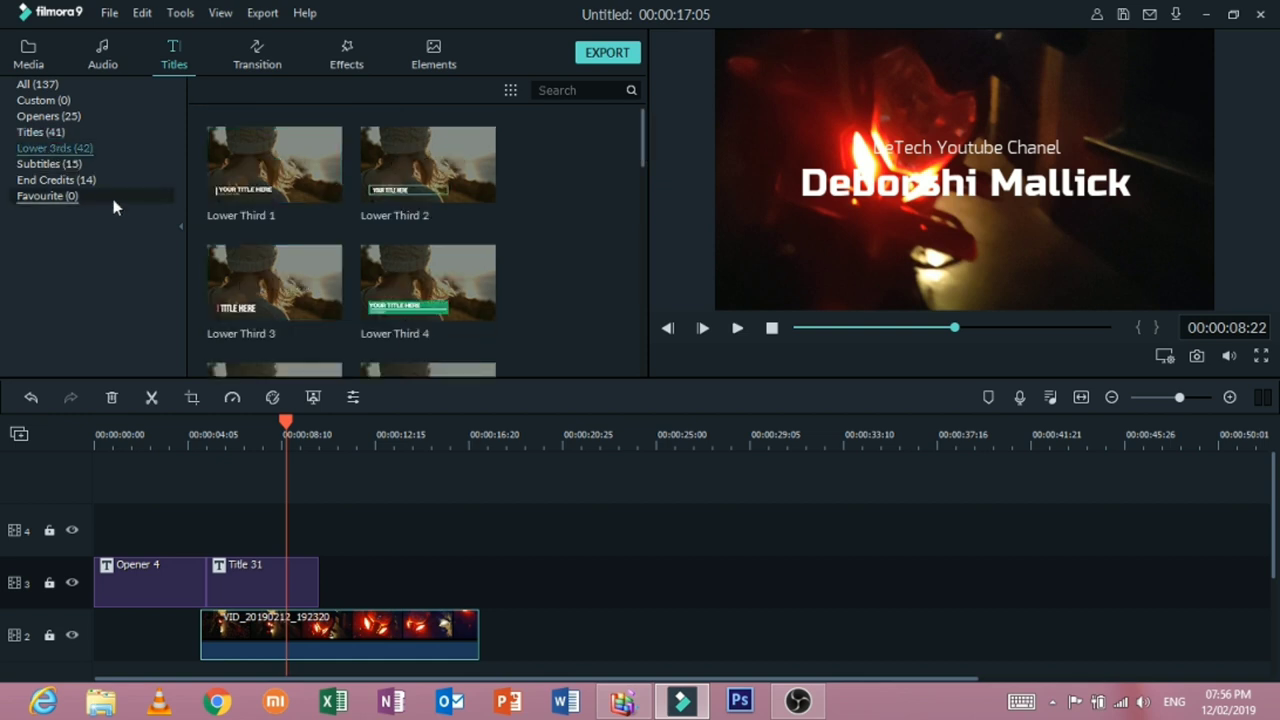
pyautogui.click(468, 178)
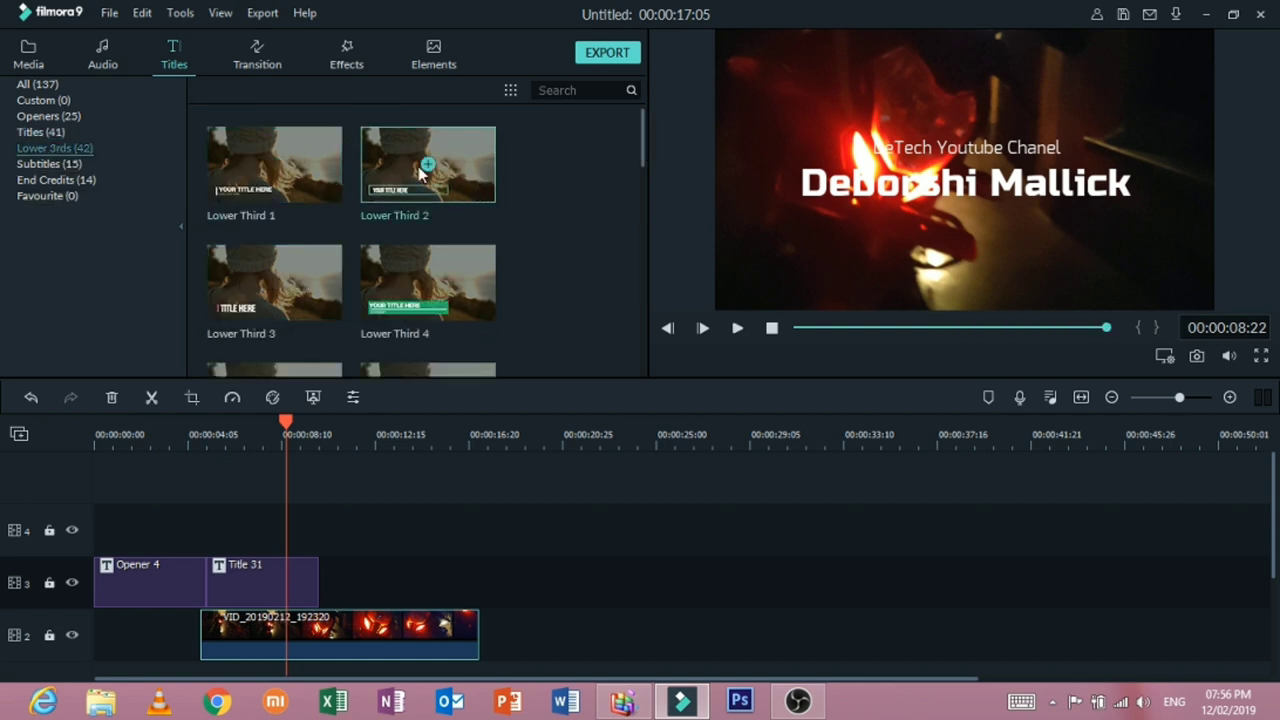
pyautogui.click(730, 332)
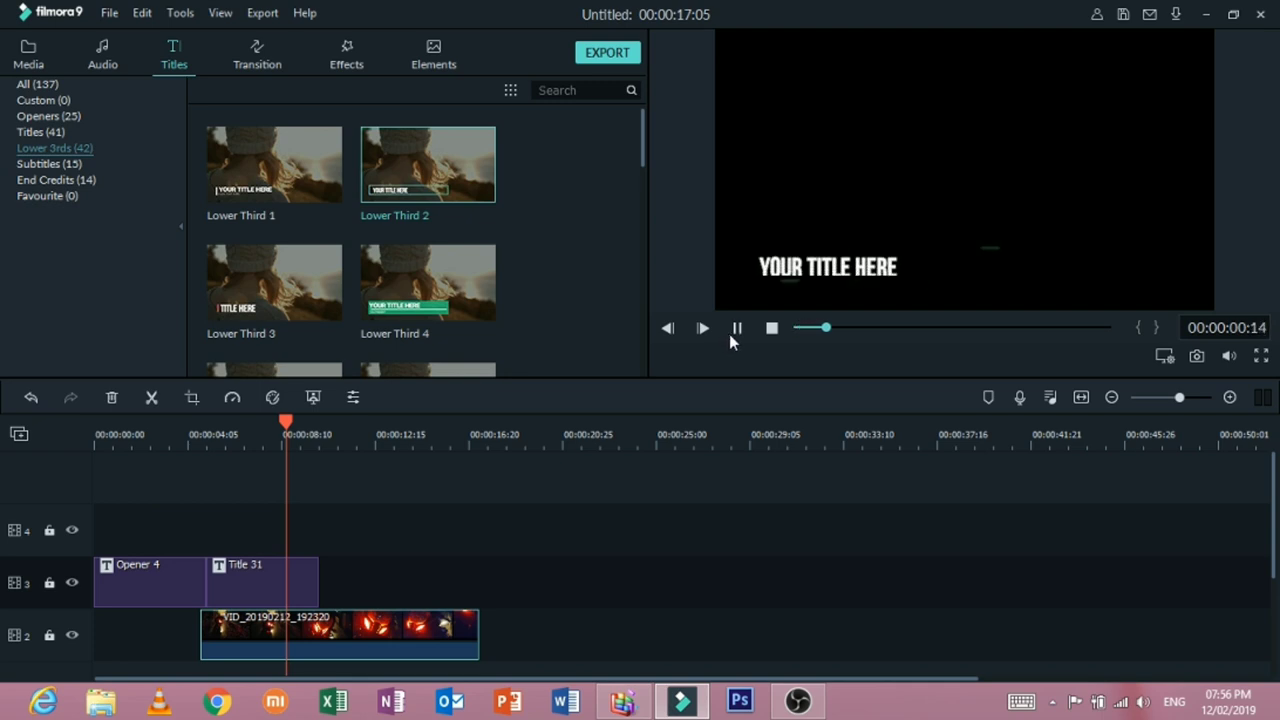
pyautogui.click(466, 269)
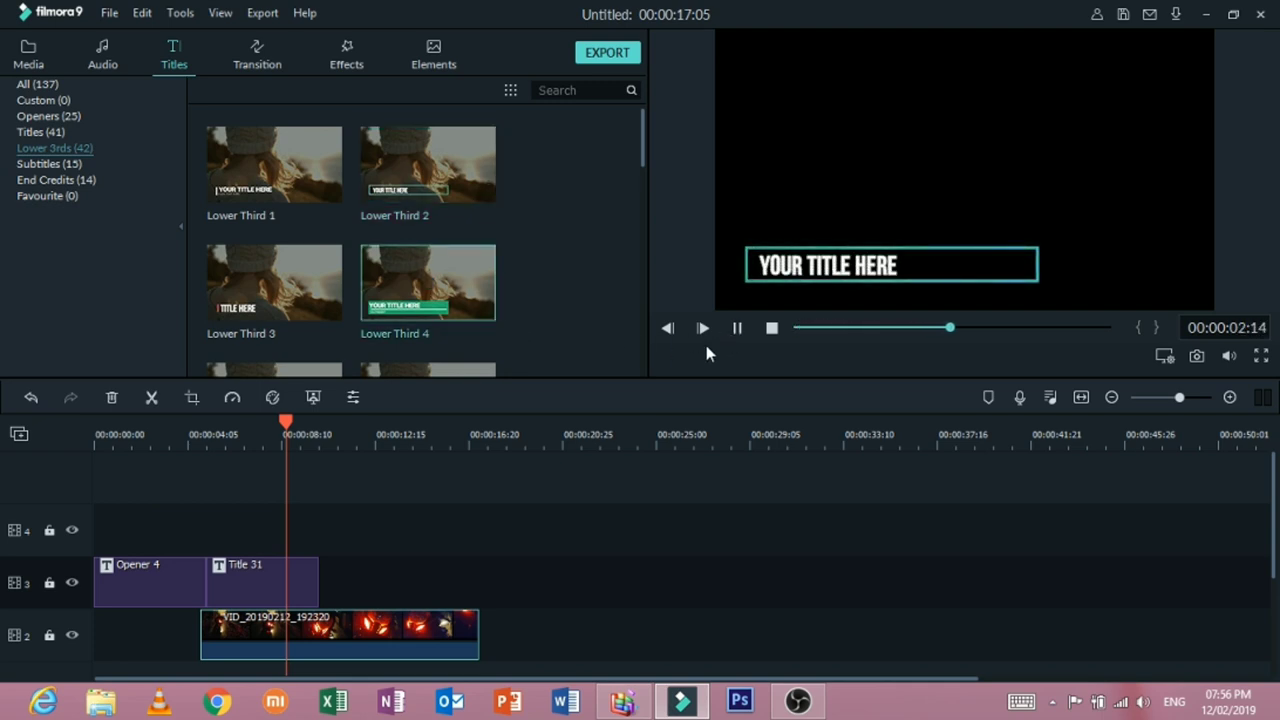
# Step: Find the Lower Third 23 template further down the Lower 3rds list and download it
pyautogui.scroll(-10, 457, 260)
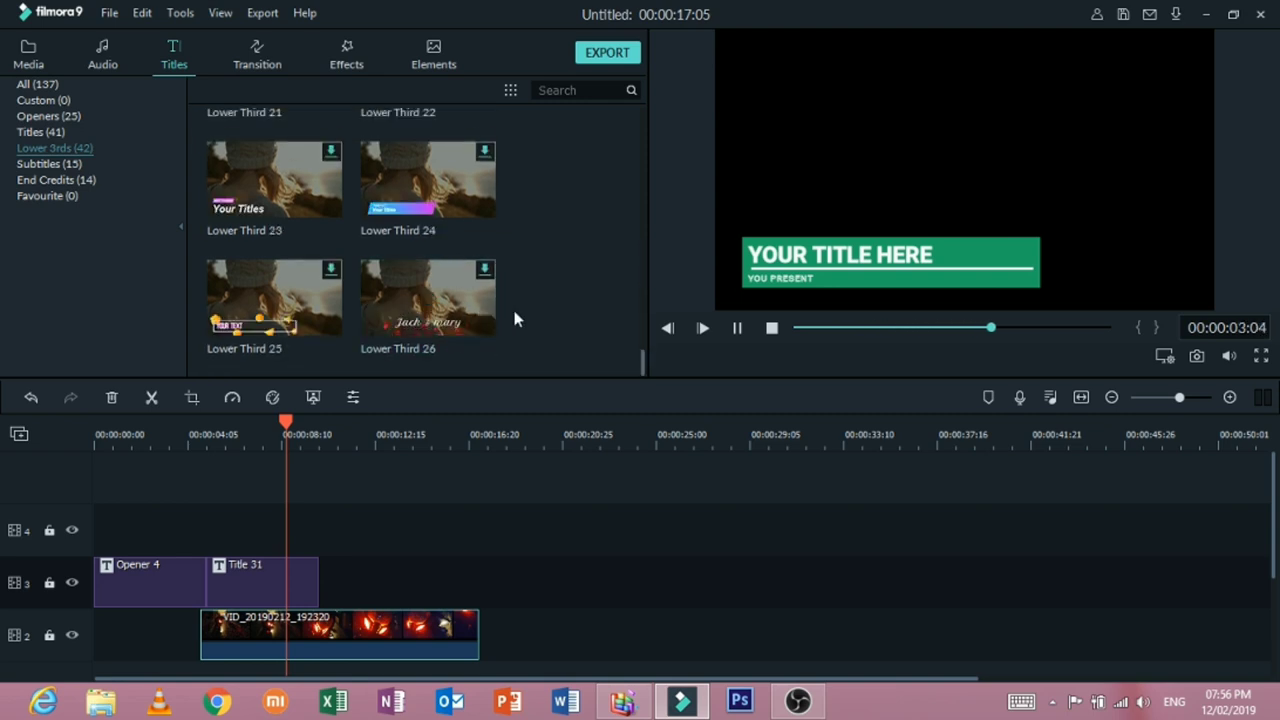
pyautogui.click(320, 205)
pyautogui.click(331, 152)
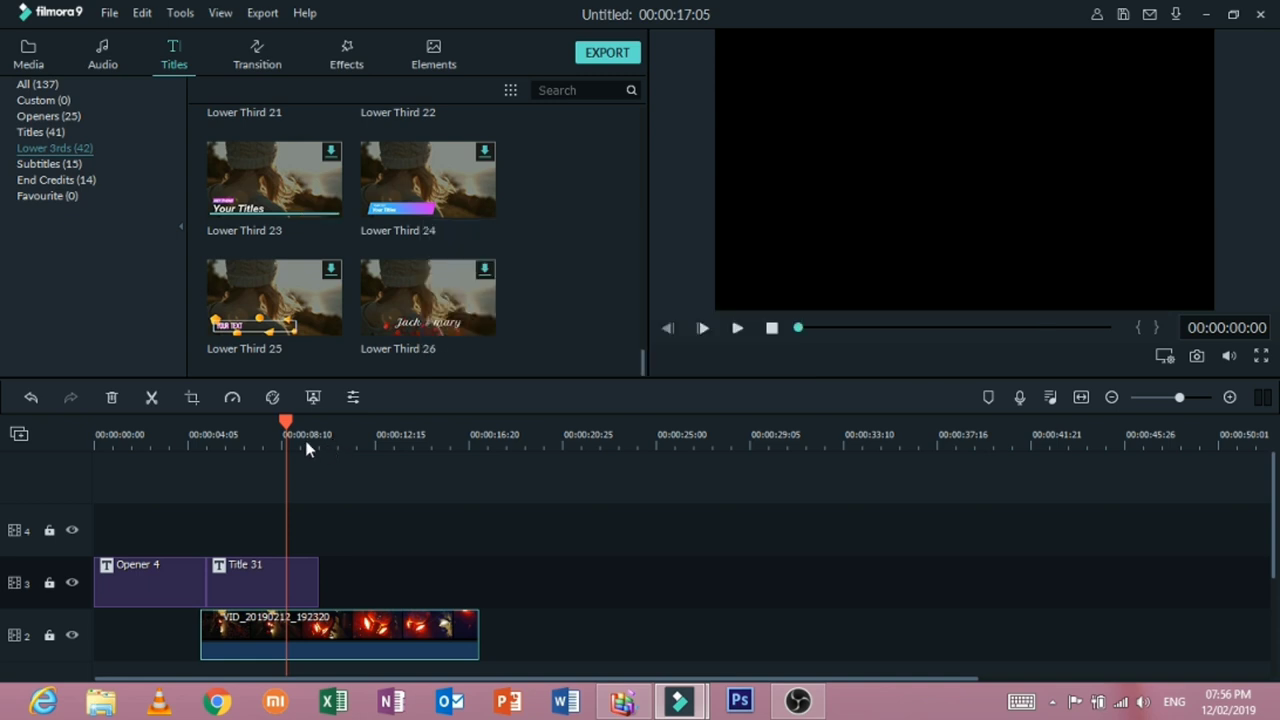
# Step: Place Lower Third 23 on track 4, preview it, and shift it to start at about 11 seconds with the playhead at its start
pyautogui.moveTo(352, 536); pyautogui.dragTo(745, 332)
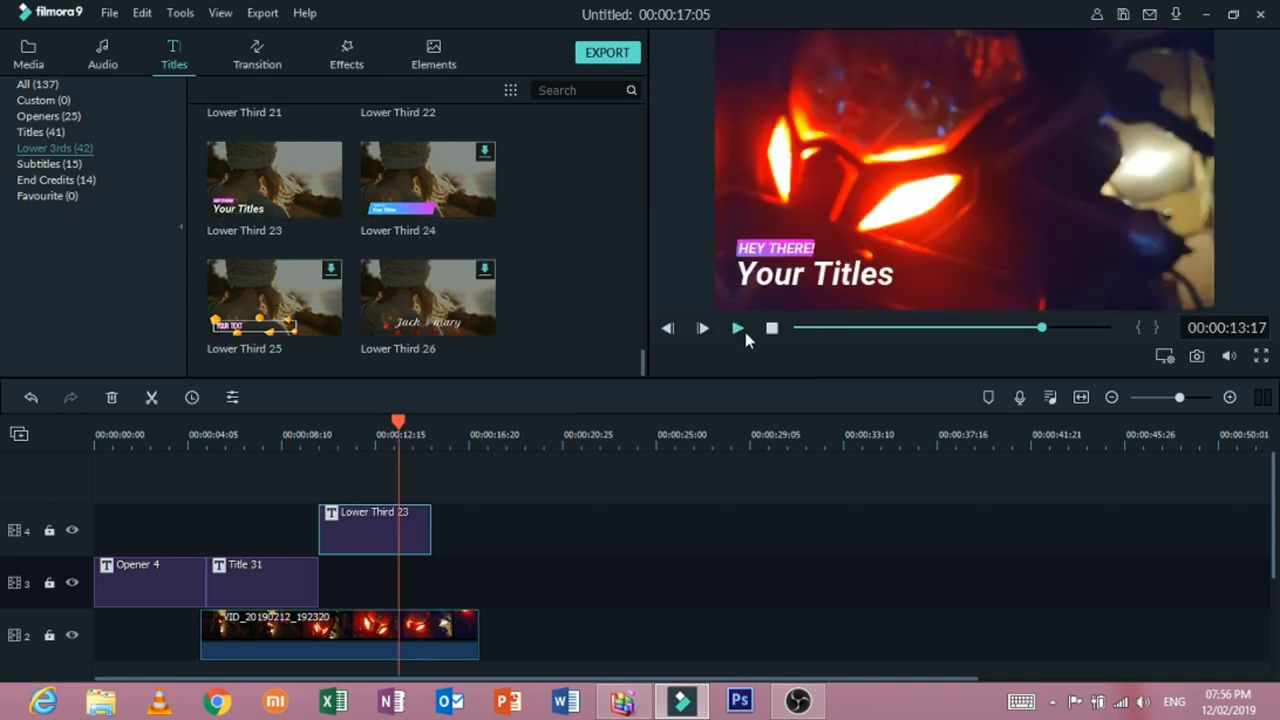
pyautogui.click(745, 332)
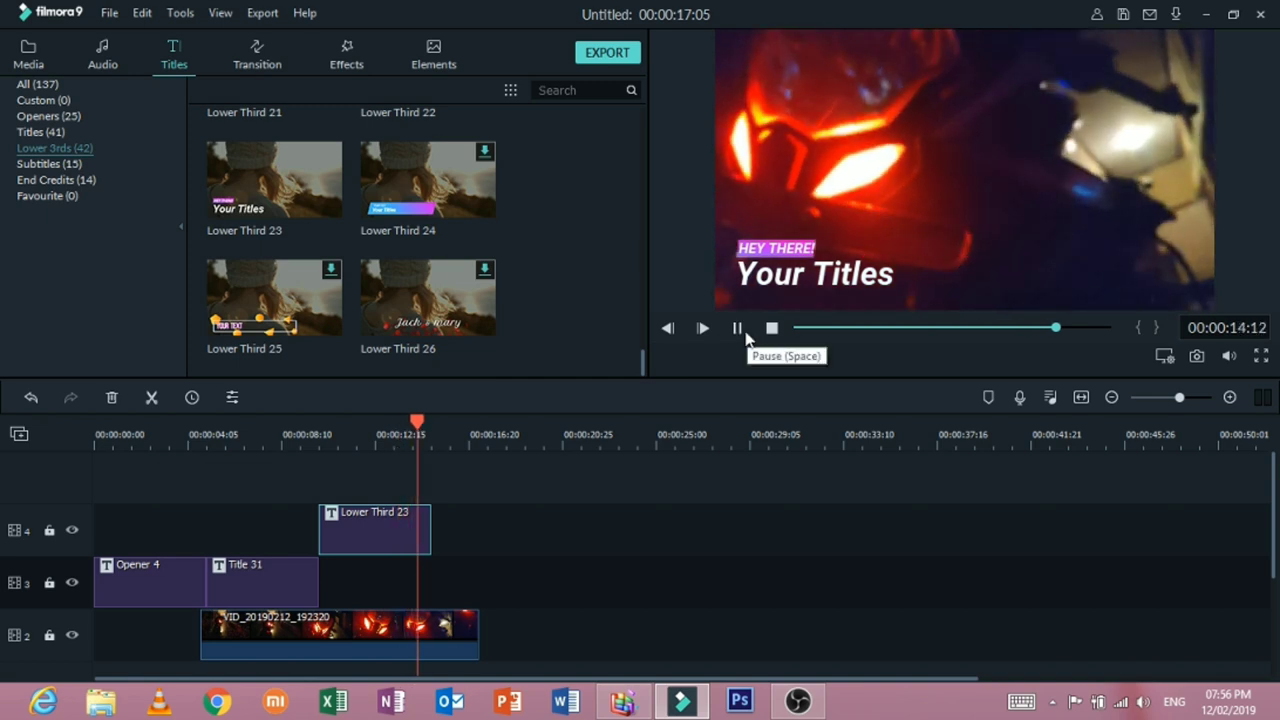
pyautogui.click(741, 333)
pyautogui.moveTo(372, 528); pyautogui.dragTo(397, 523)
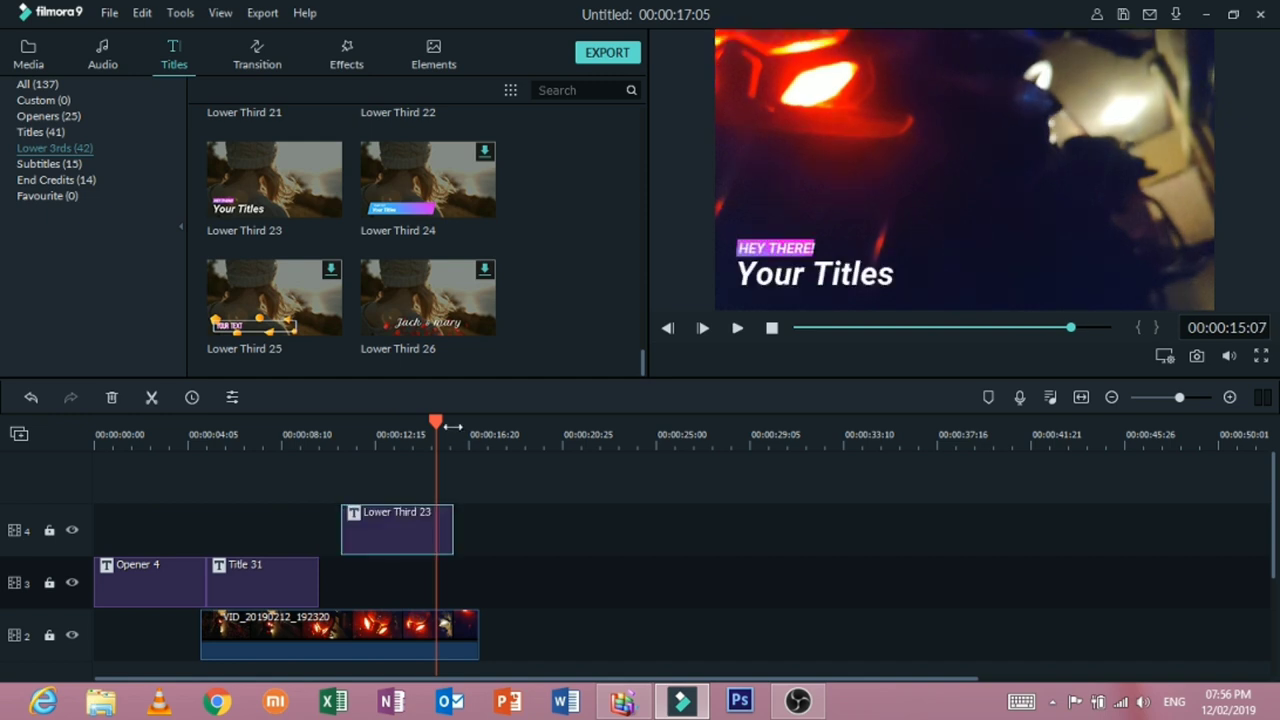
pyautogui.moveTo(452, 427); pyautogui.dragTo(342, 430)
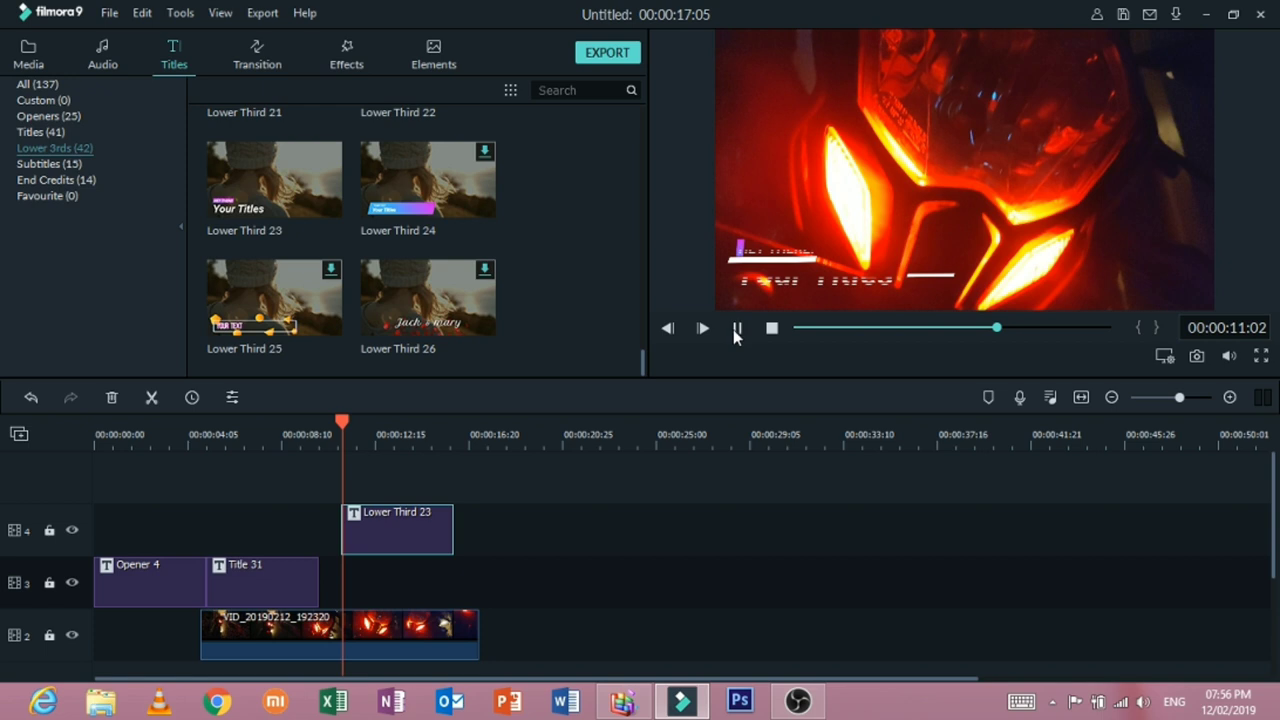
# Step: Replace the "Your Titles" line of Lower Third 23 with "Folow Me On Facebook"
pyautogui.doubleClick(849, 287)
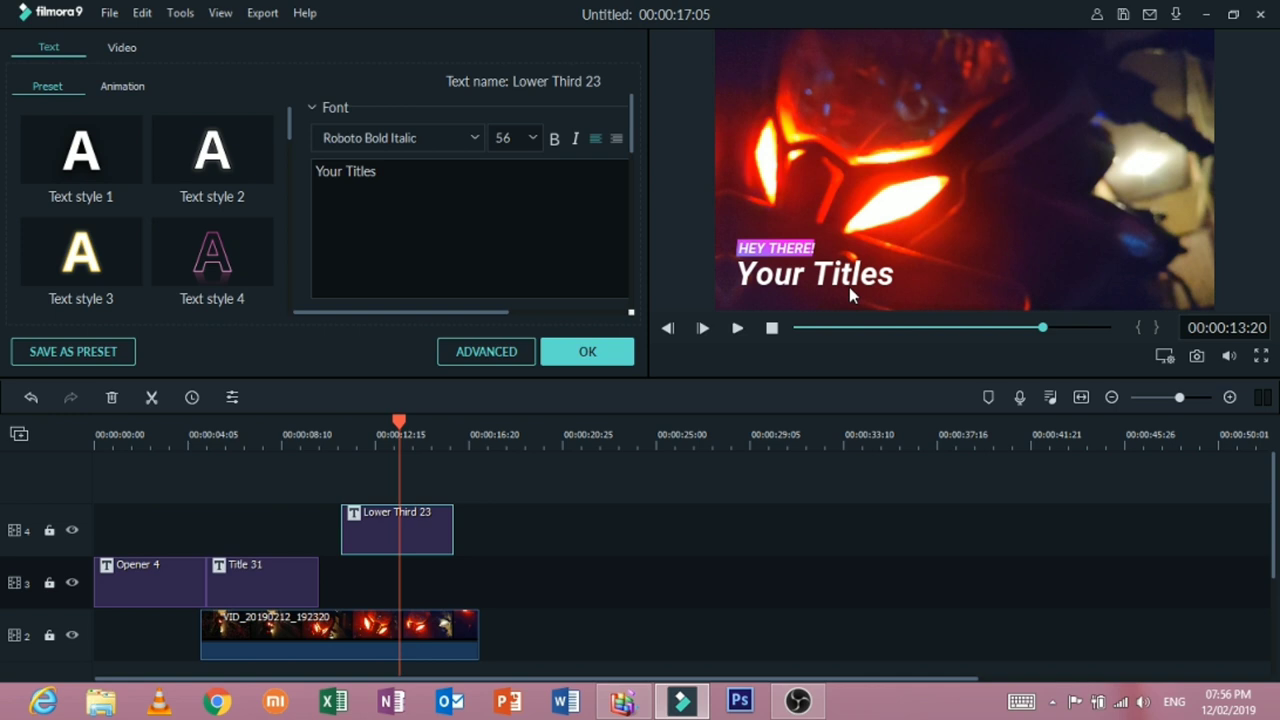
pyautogui.click(849, 287)
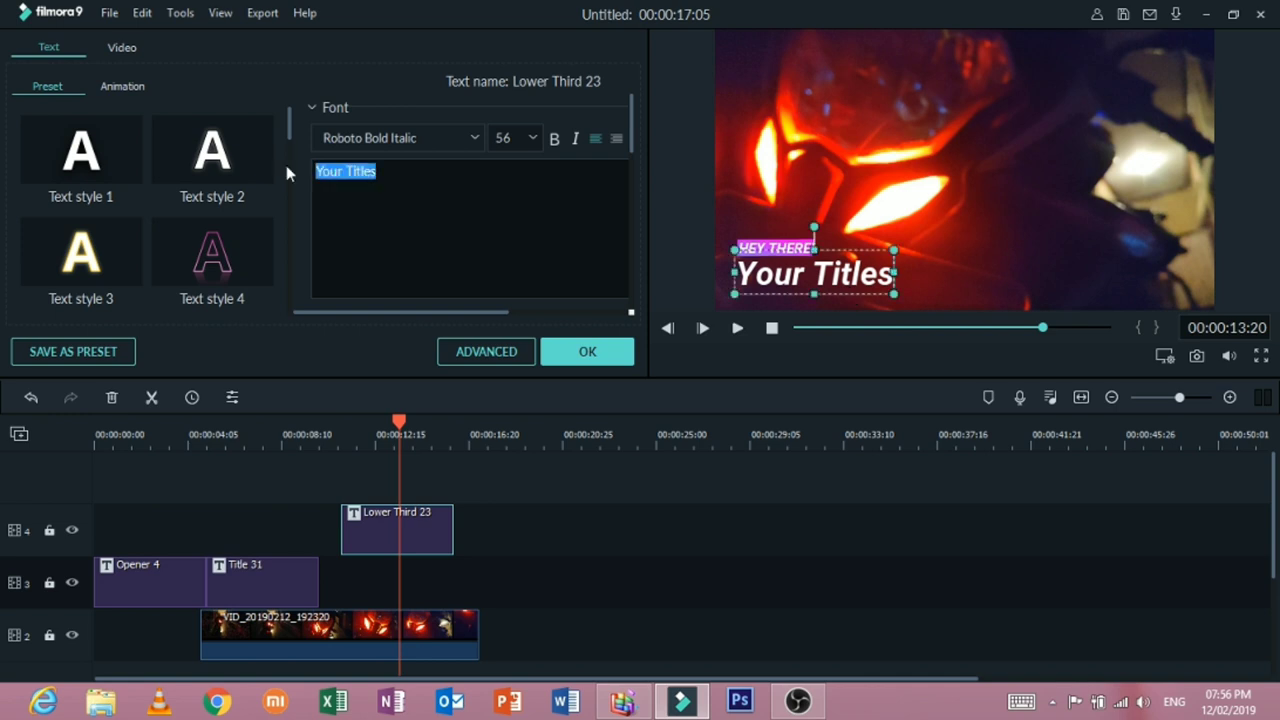
pyautogui.write('Folow ')
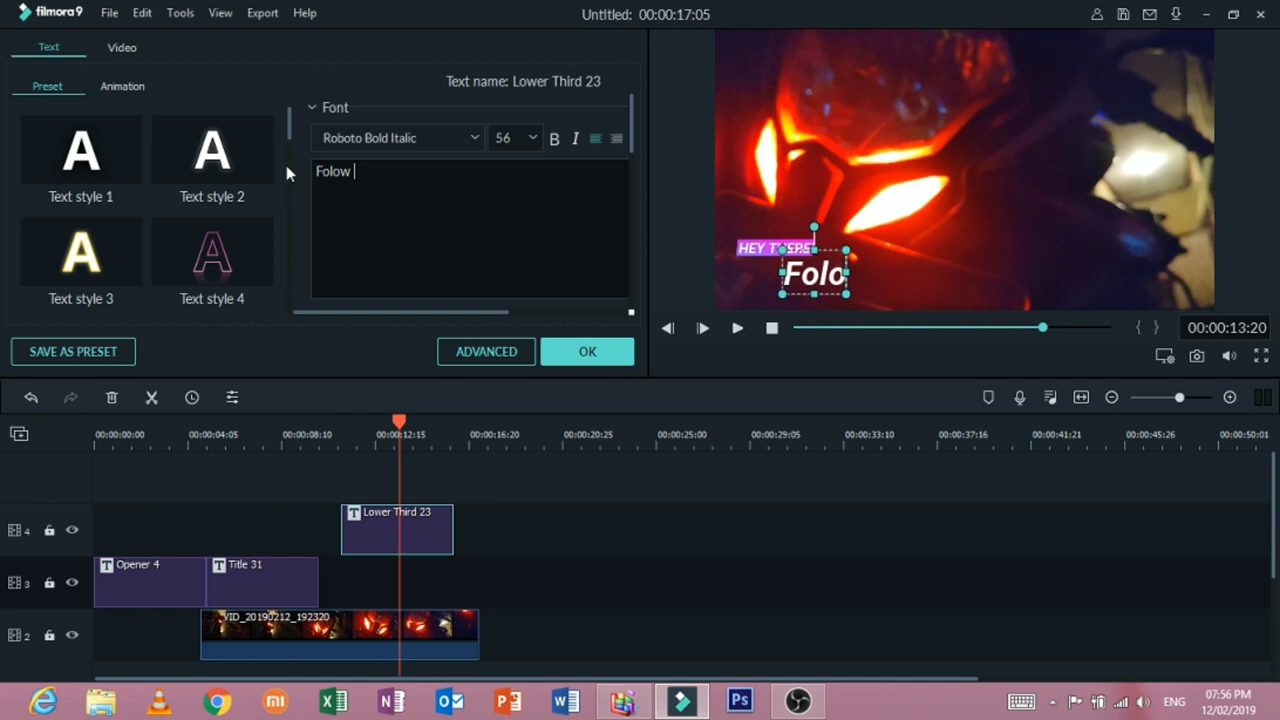
pyautogui.write('Me')
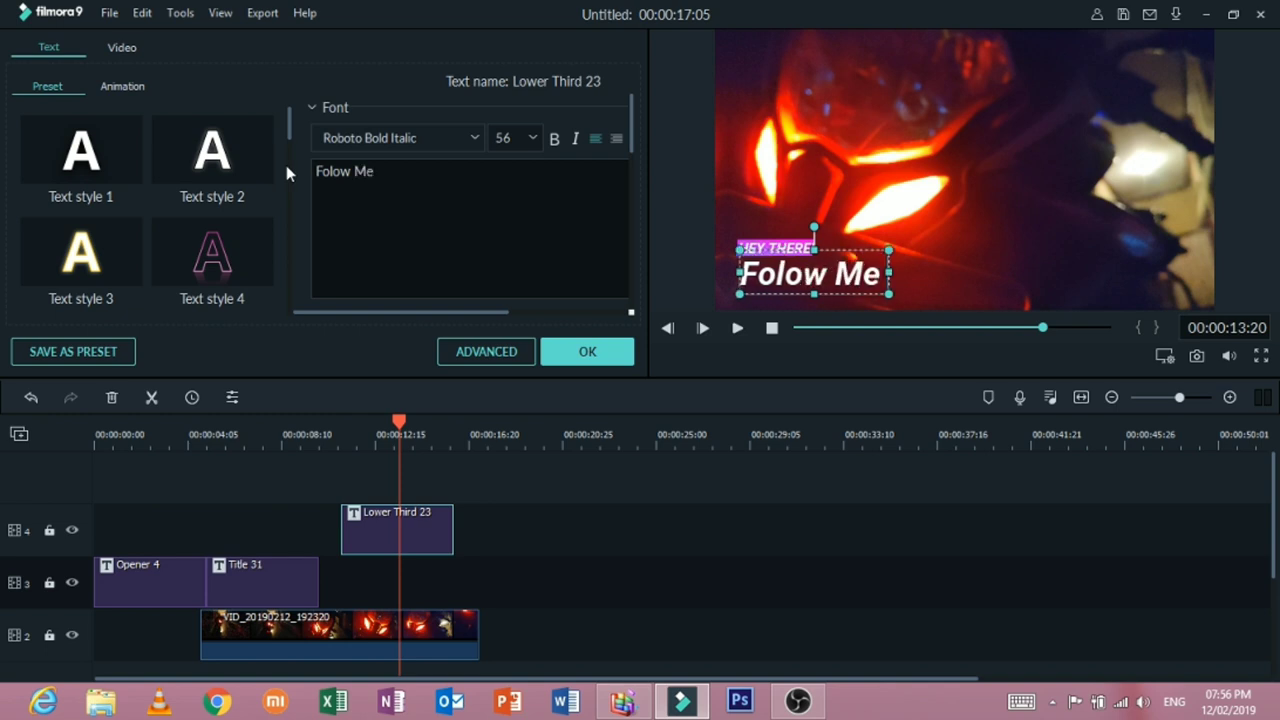
pyautogui.write(' On')
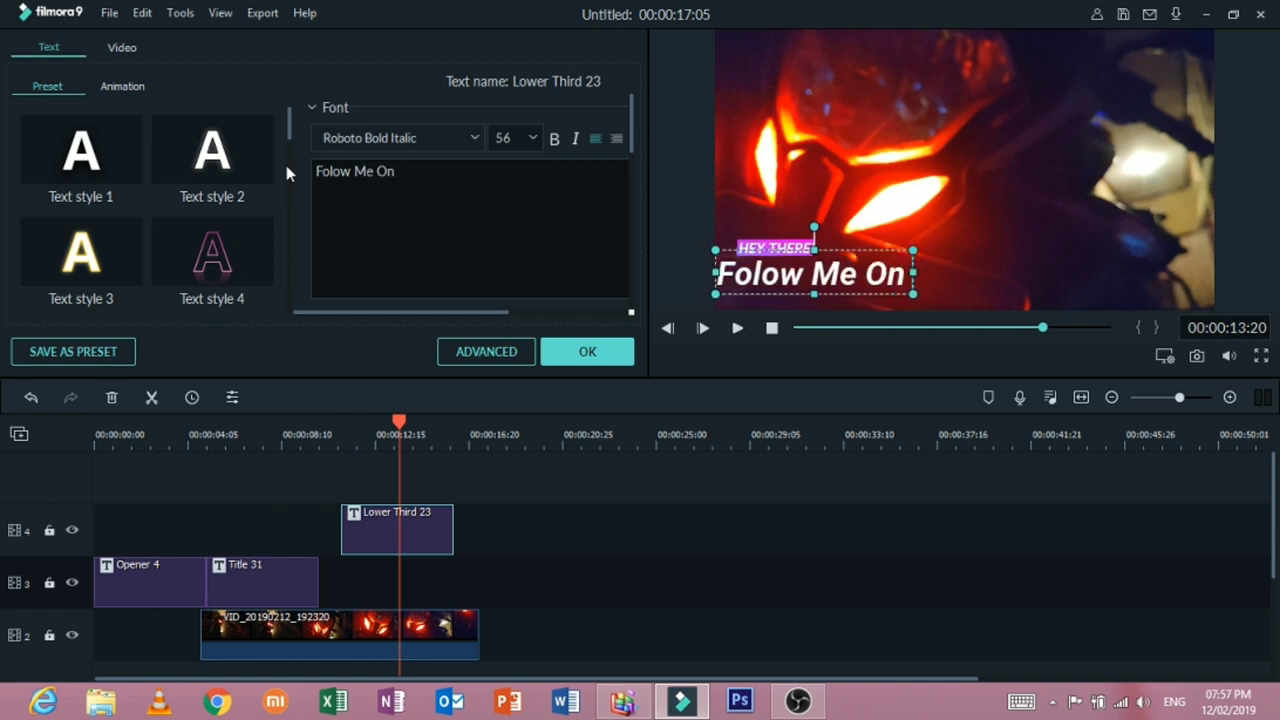
pyautogui.write(' Fac')
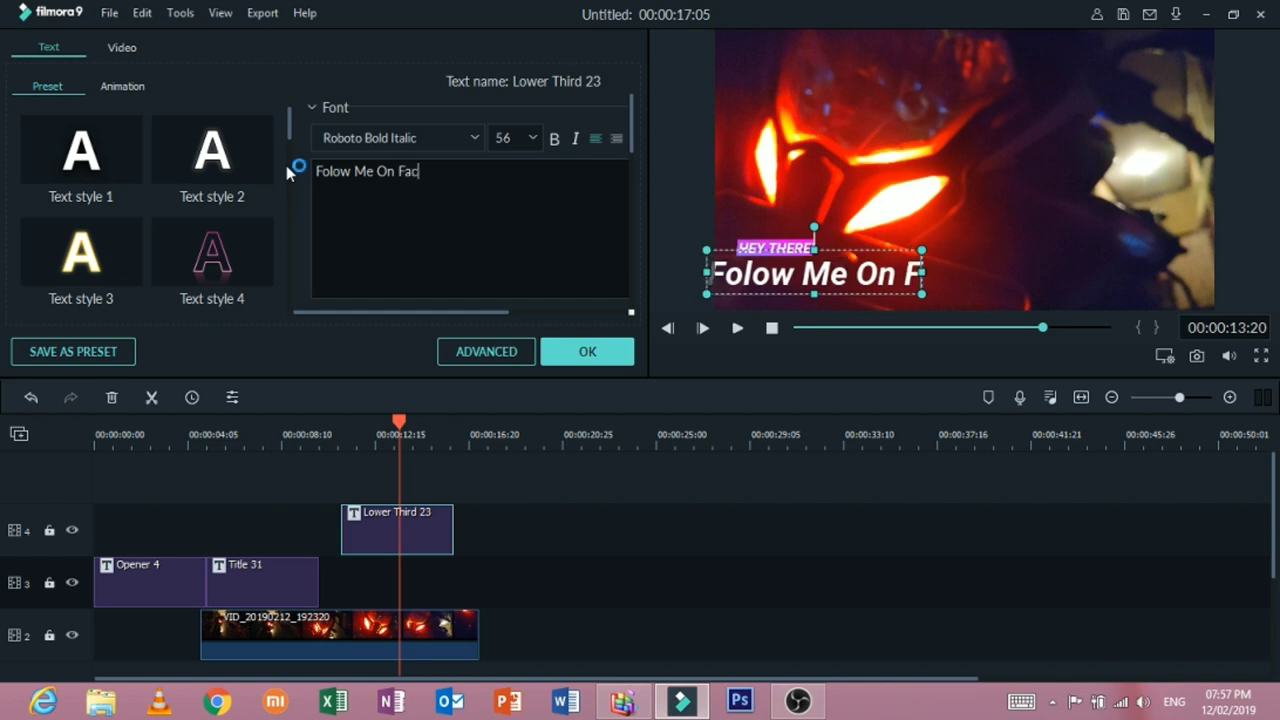
pyautogui.write('ebook')
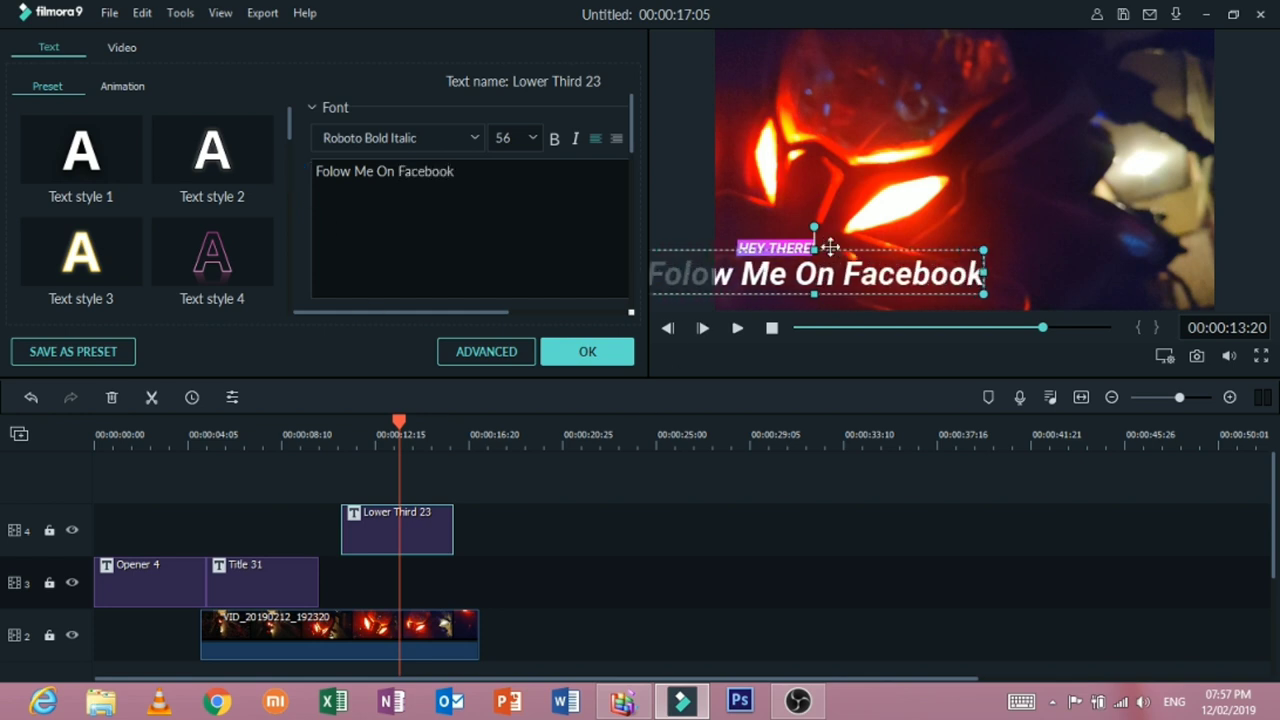
# Step: Shrink the "Folow Me On Facebook" line and position it just below "HEY THERE!", with their starting edges aligned
pyautogui.moveTo(903, 251)
pyautogui.mouseDown()
pyautogui.moveTo(908, 240)
pyautogui.moveTo(889, 235)
pyautogui.mouseUp()
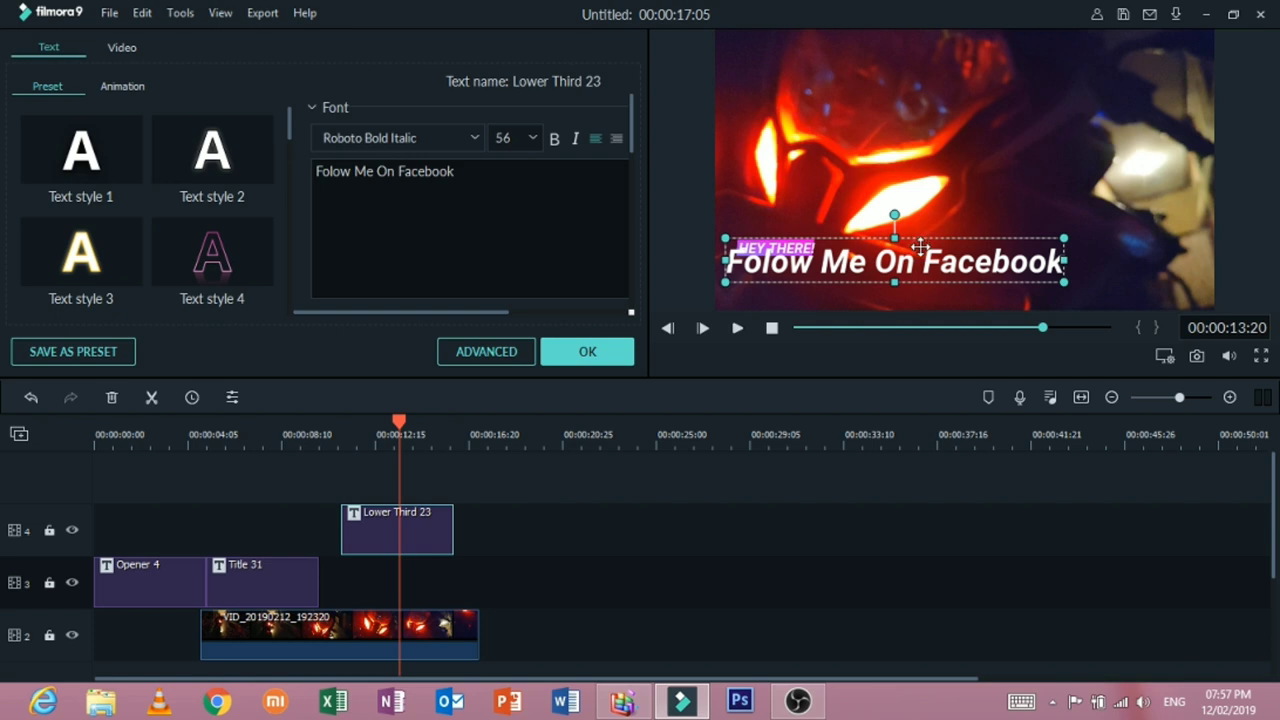
pyautogui.moveTo(922, 242); pyautogui.dragTo(930, 264)
pyautogui.click(921, 203)
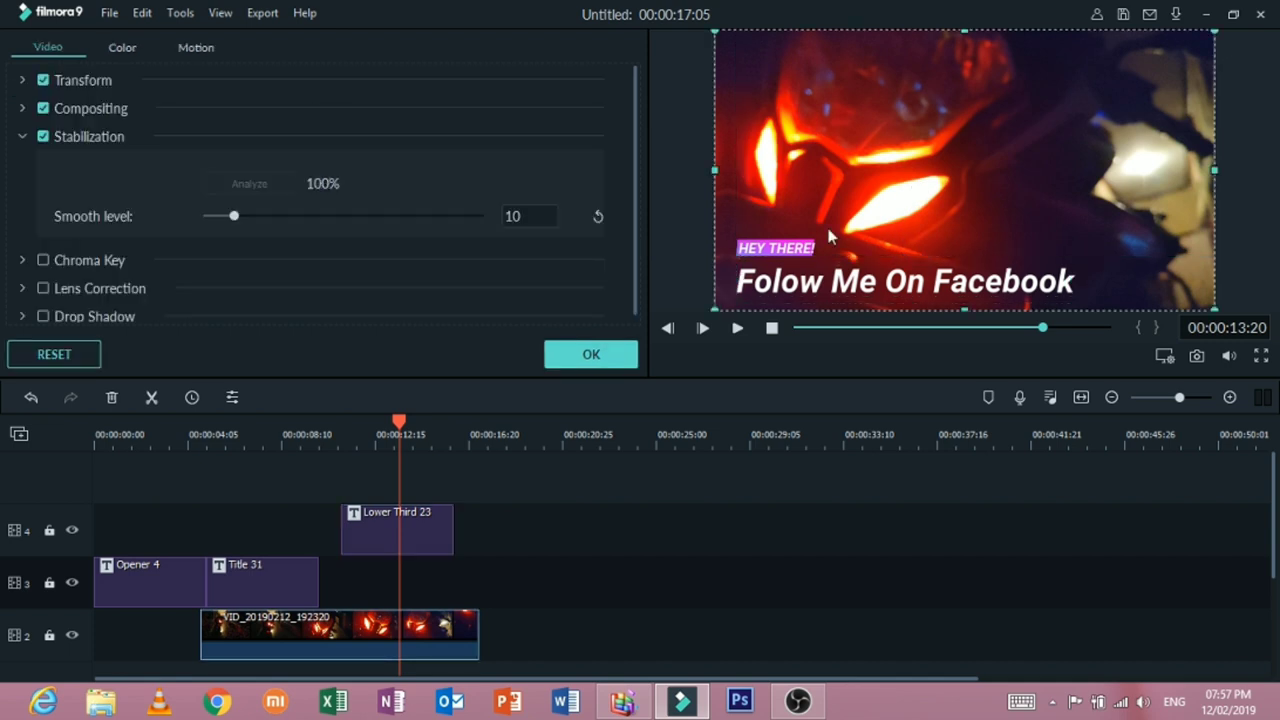
pyautogui.click(780, 245)
pyautogui.click(834, 280)
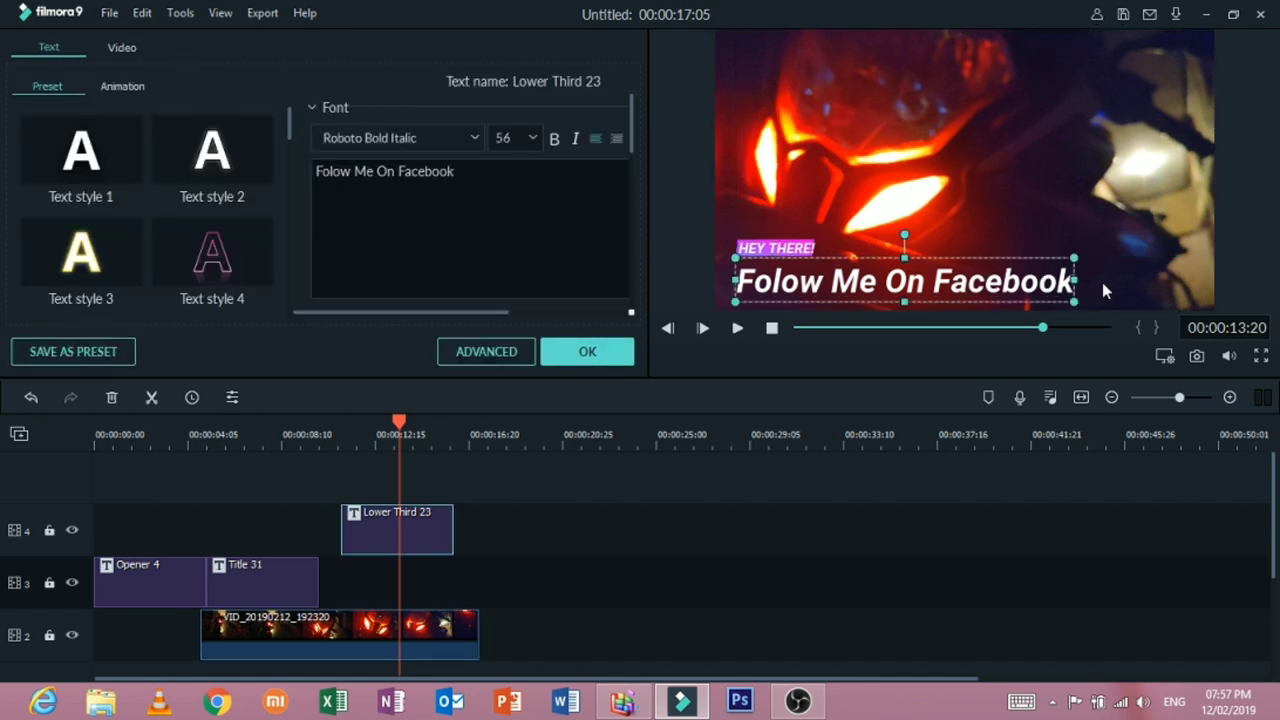
pyautogui.moveTo(1080, 310); pyautogui.dragTo(979, 289)
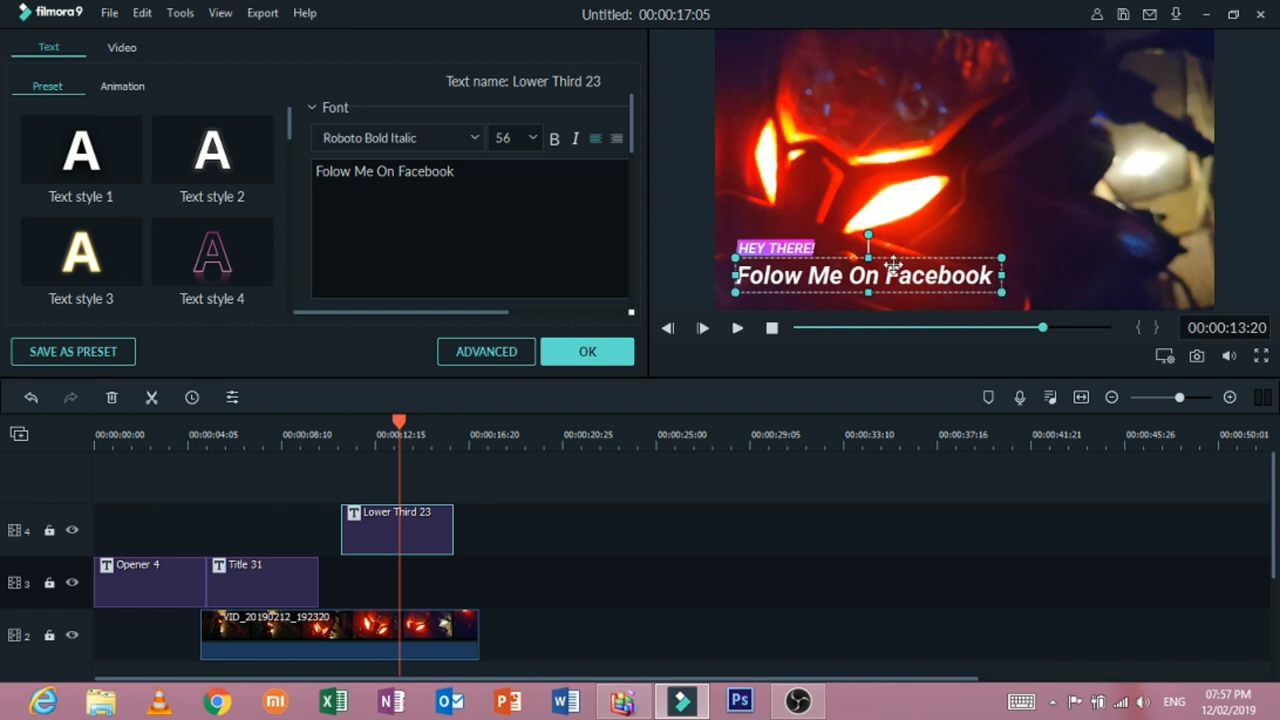
pyautogui.moveTo(892, 256); pyautogui.dragTo(897, 259)
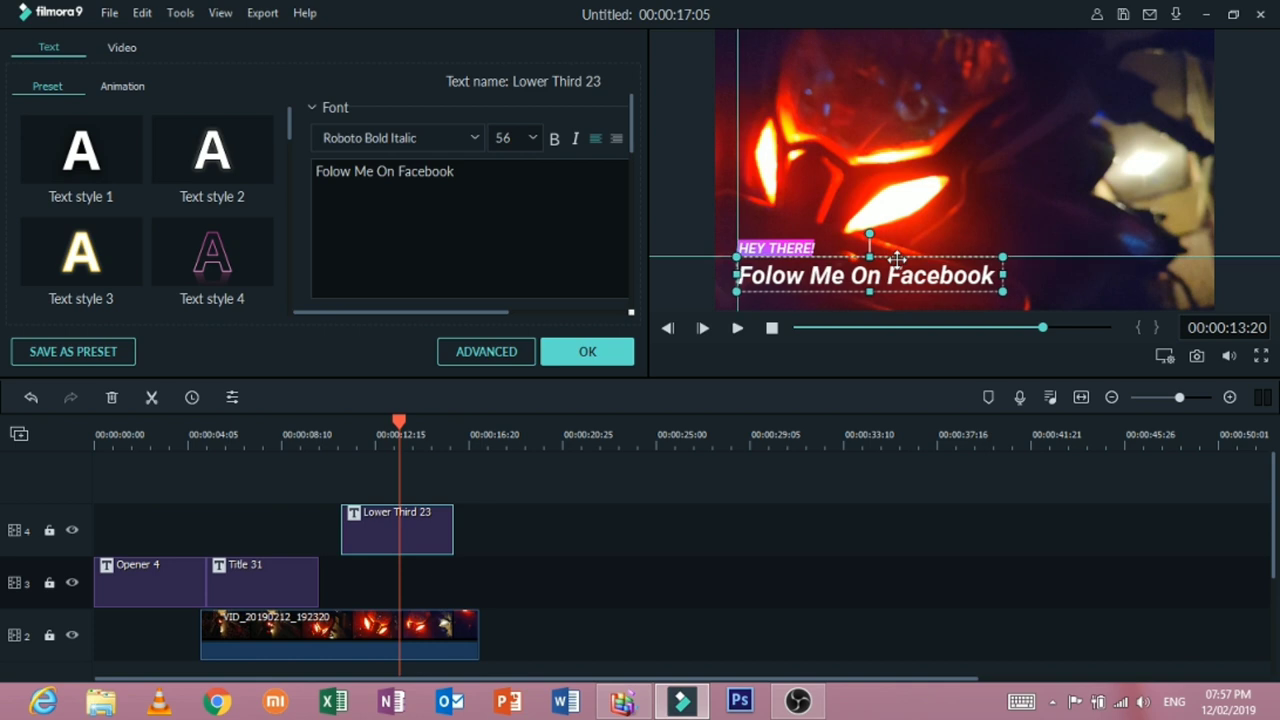
# Step: Apply the text changes to Lower Third 23, then play it from just before its start and pause
pyautogui.click(610, 353)
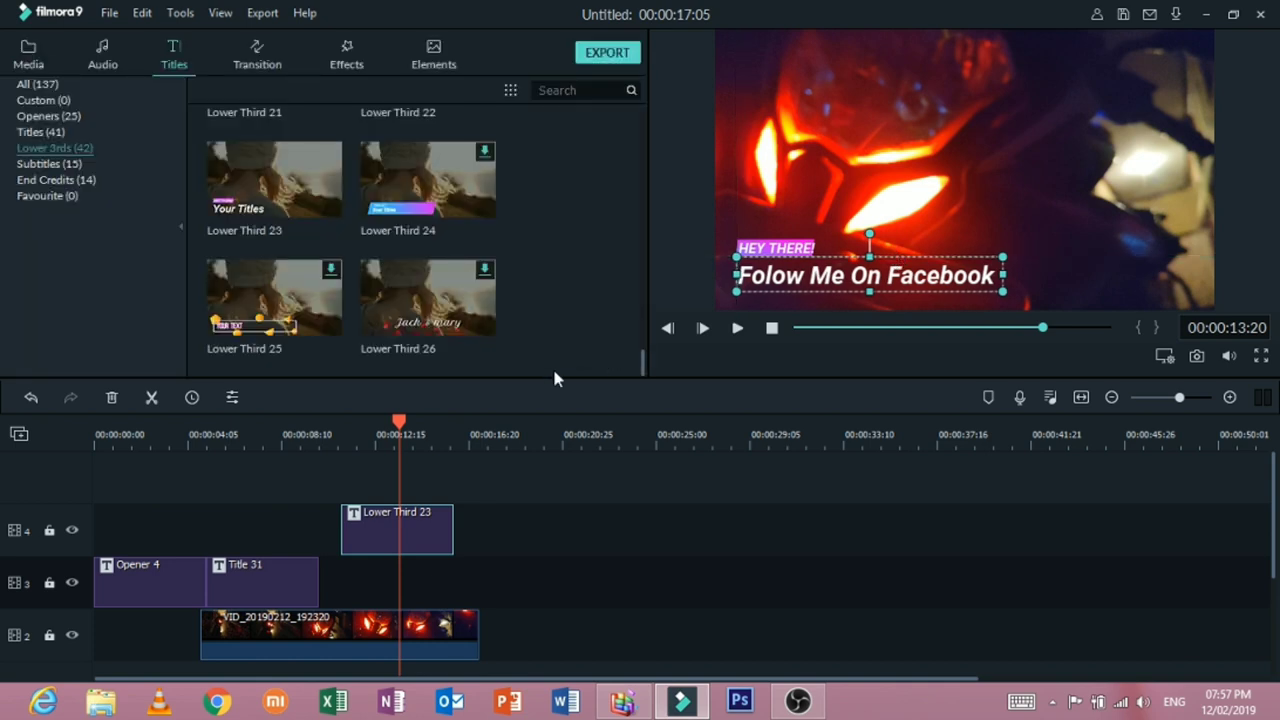
pyautogui.moveTo(400, 424); pyautogui.dragTo(336, 428)
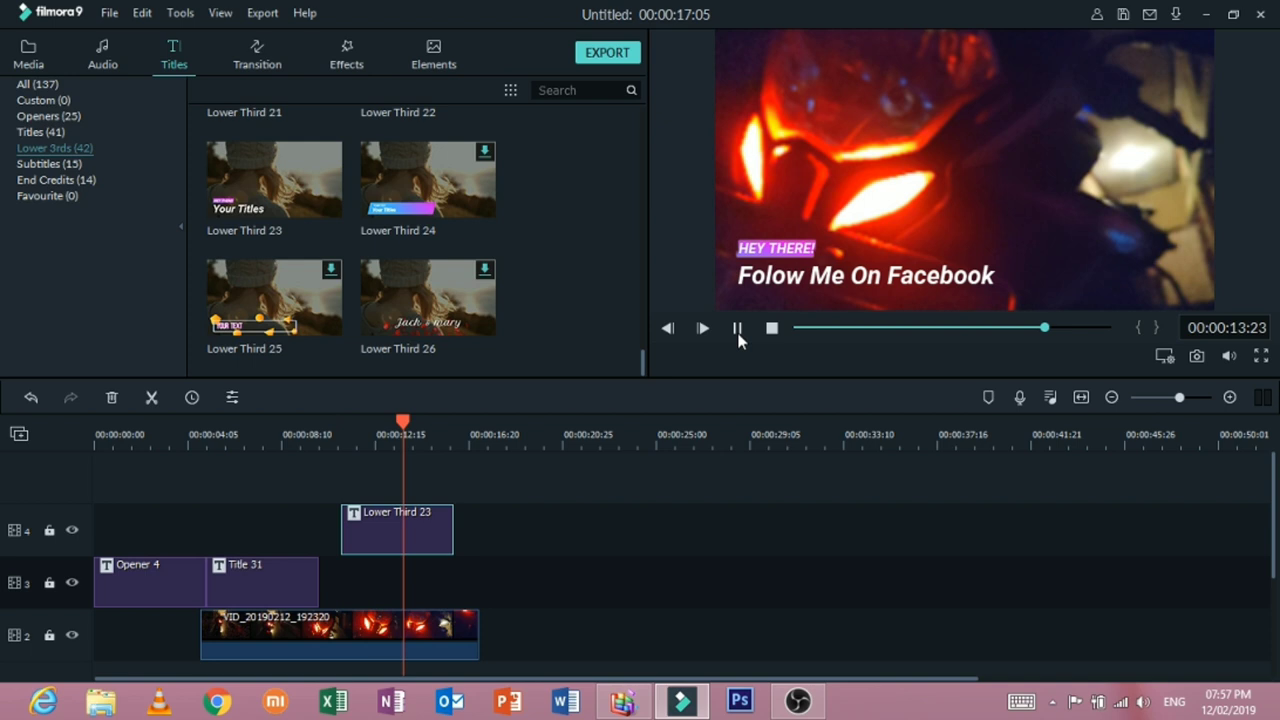
pyautogui.click(738, 332)
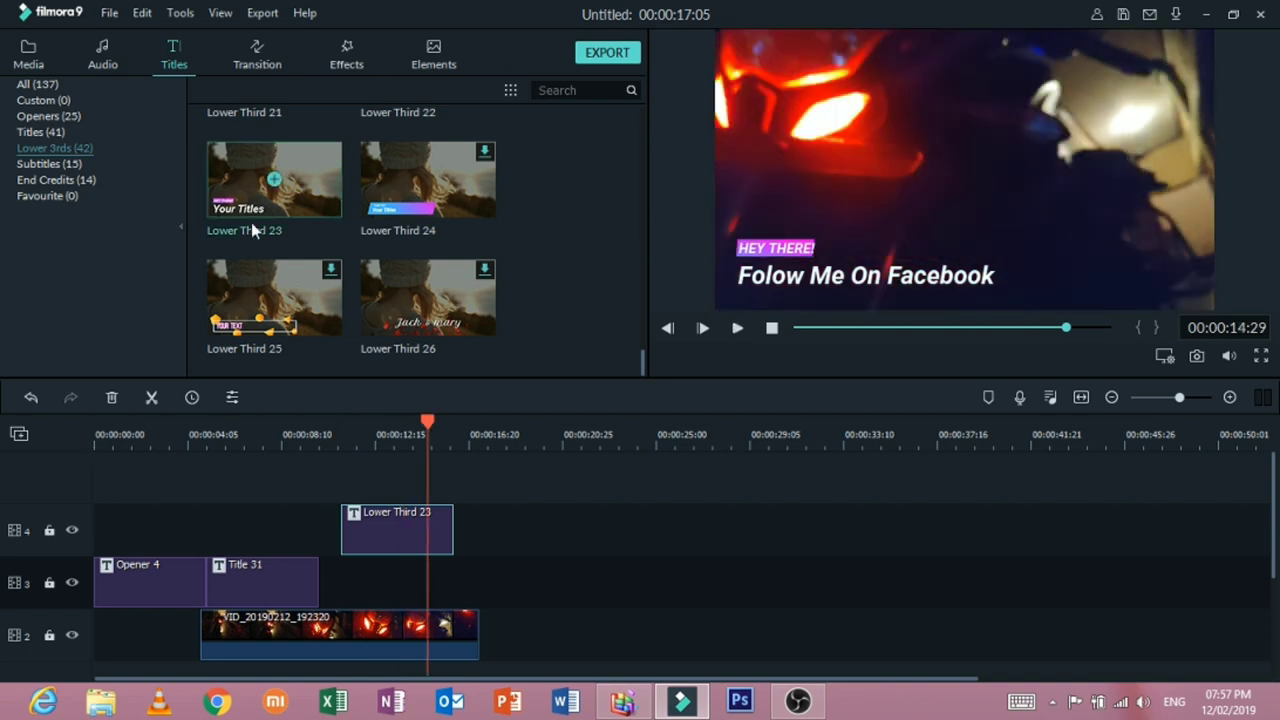
# Step: Append VID_20190212_192352 and VID_20190212_191606 after the existing clip on track 2 and move the playhead to about 17 seconds
pyautogui.click(32, 58)
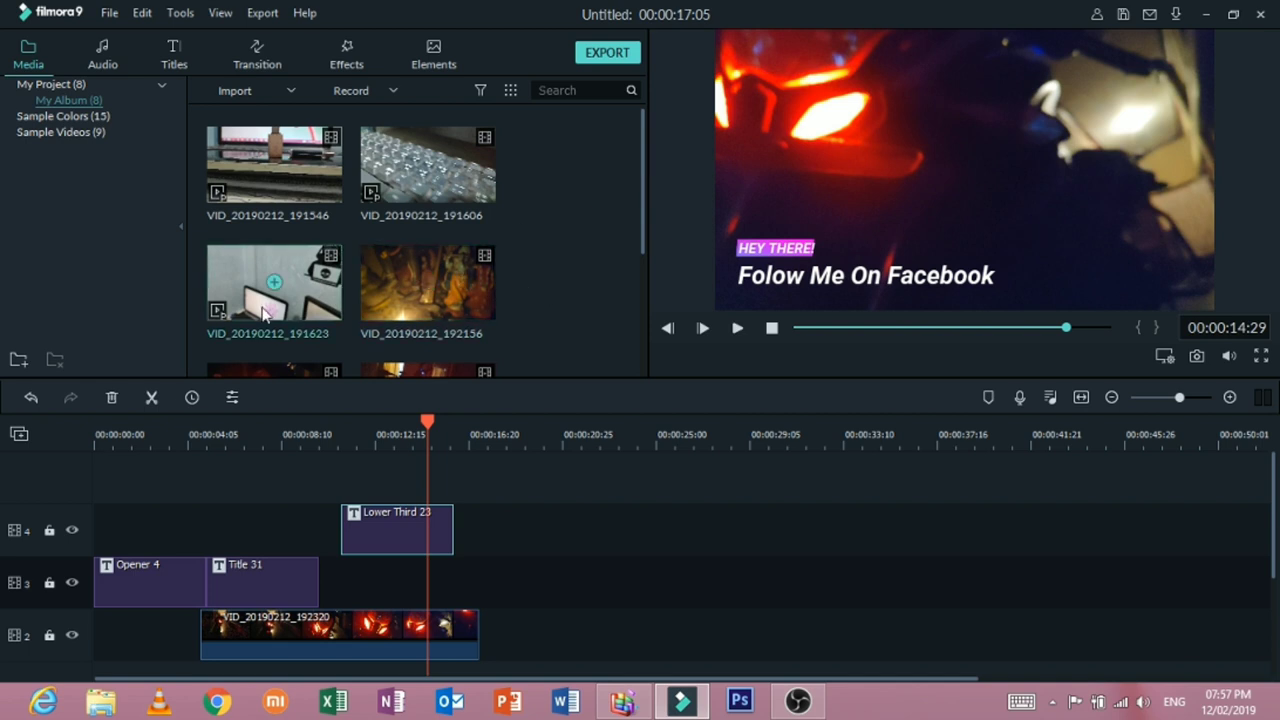
pyautogui.moveTo(643, 200); pyautogui.dragTo(651, 320)
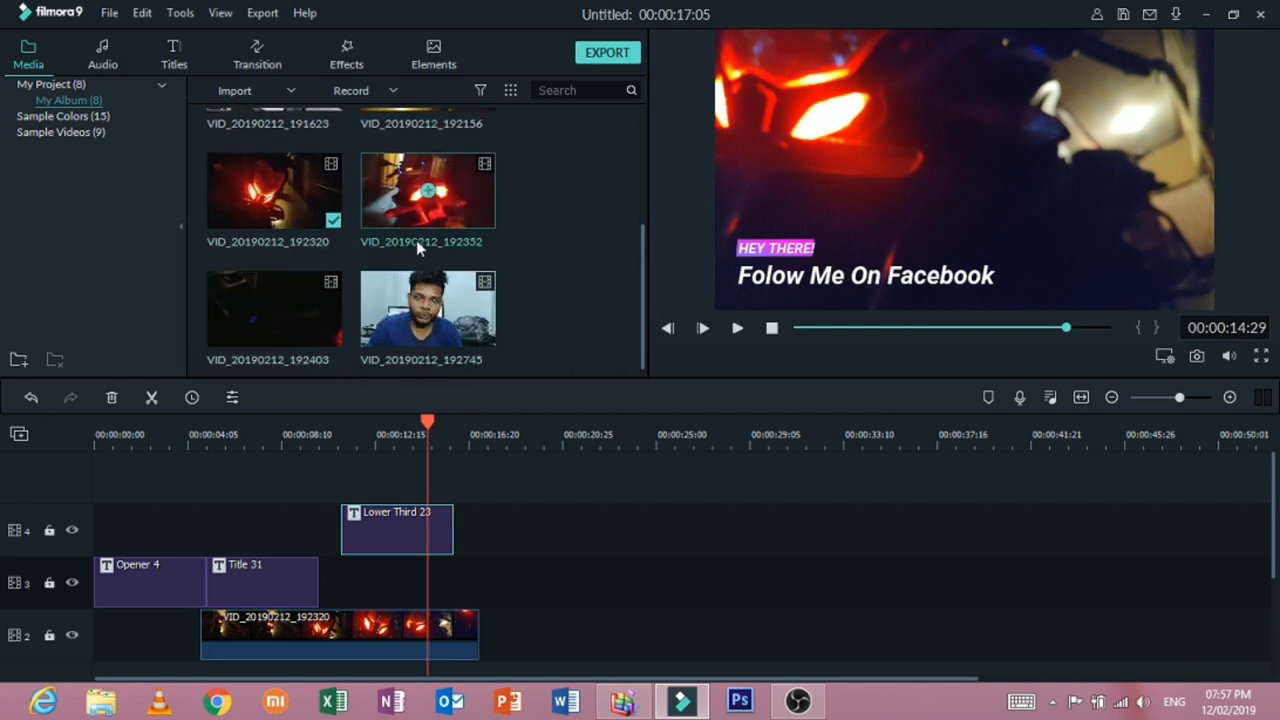
pyautogui.moveTo(388, 205); pyautogui.dragTo(482, 640)
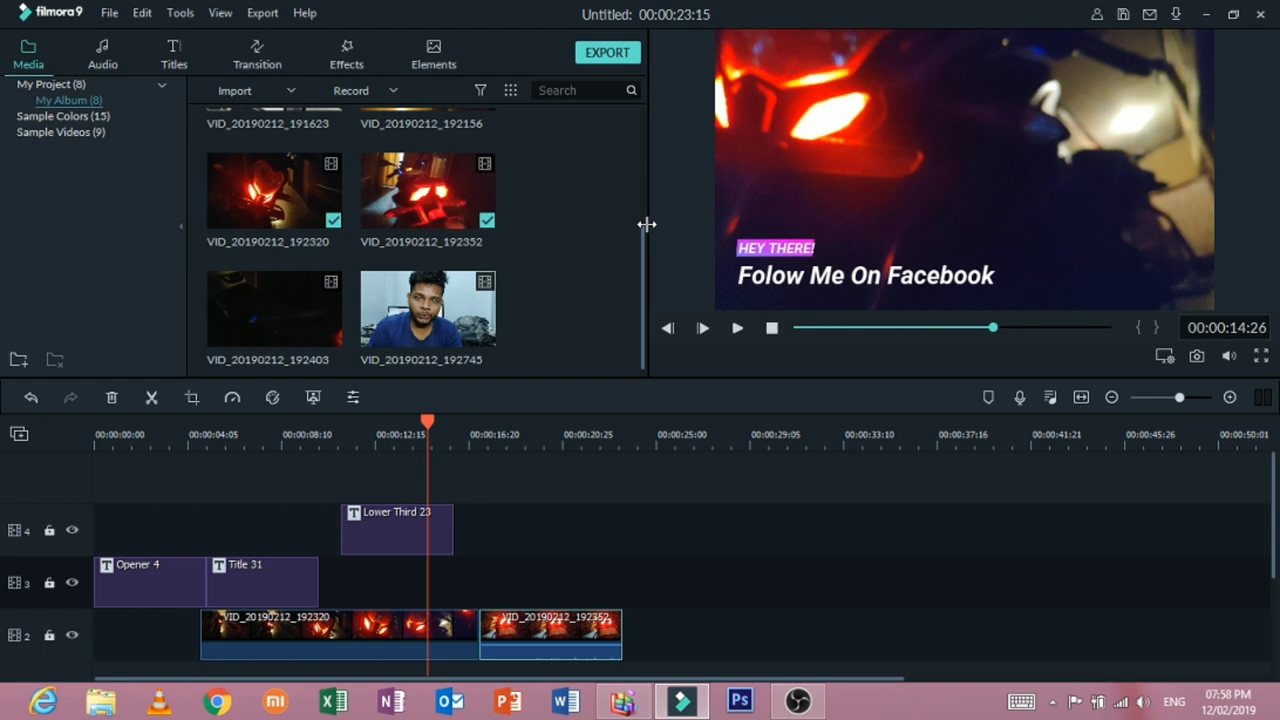
pyautogui.scroll(4, 607, 120)
pyautogui.moveTo(442, 183); pyautogui.dragTo(643, 630)
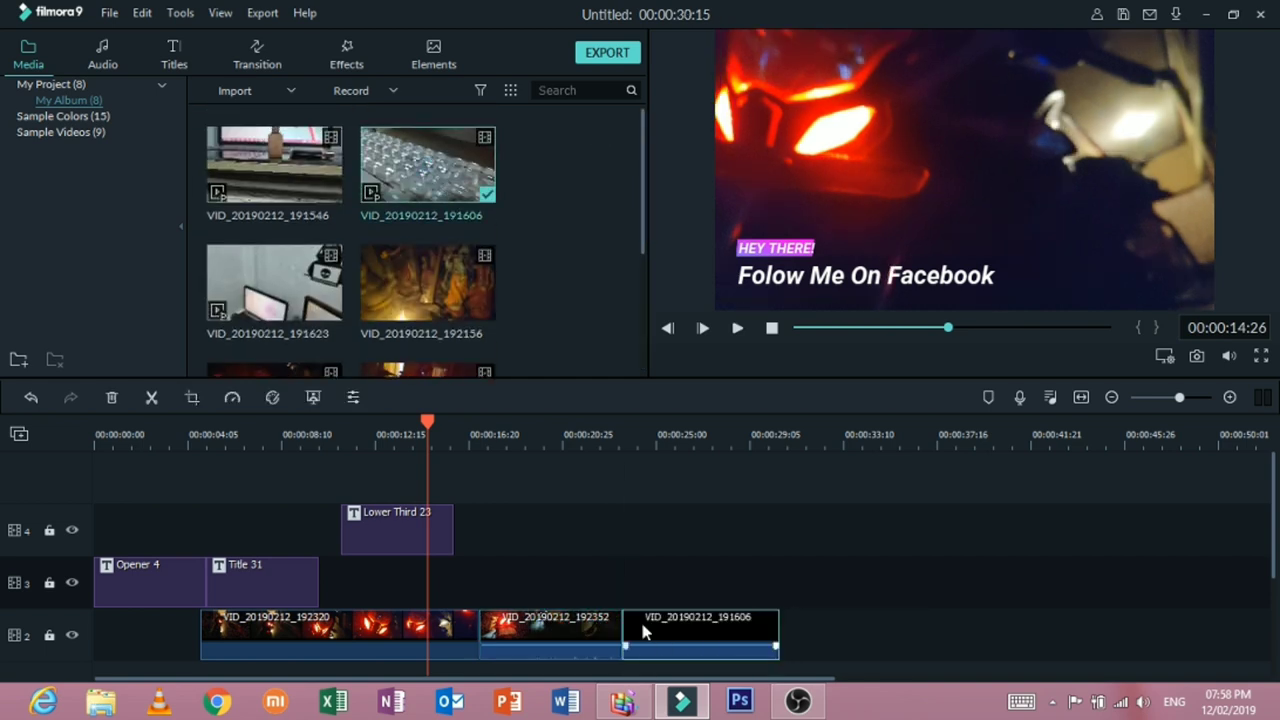
pyautogui.moveTo(420, 435); pyautogui.dragTo(476, 435)
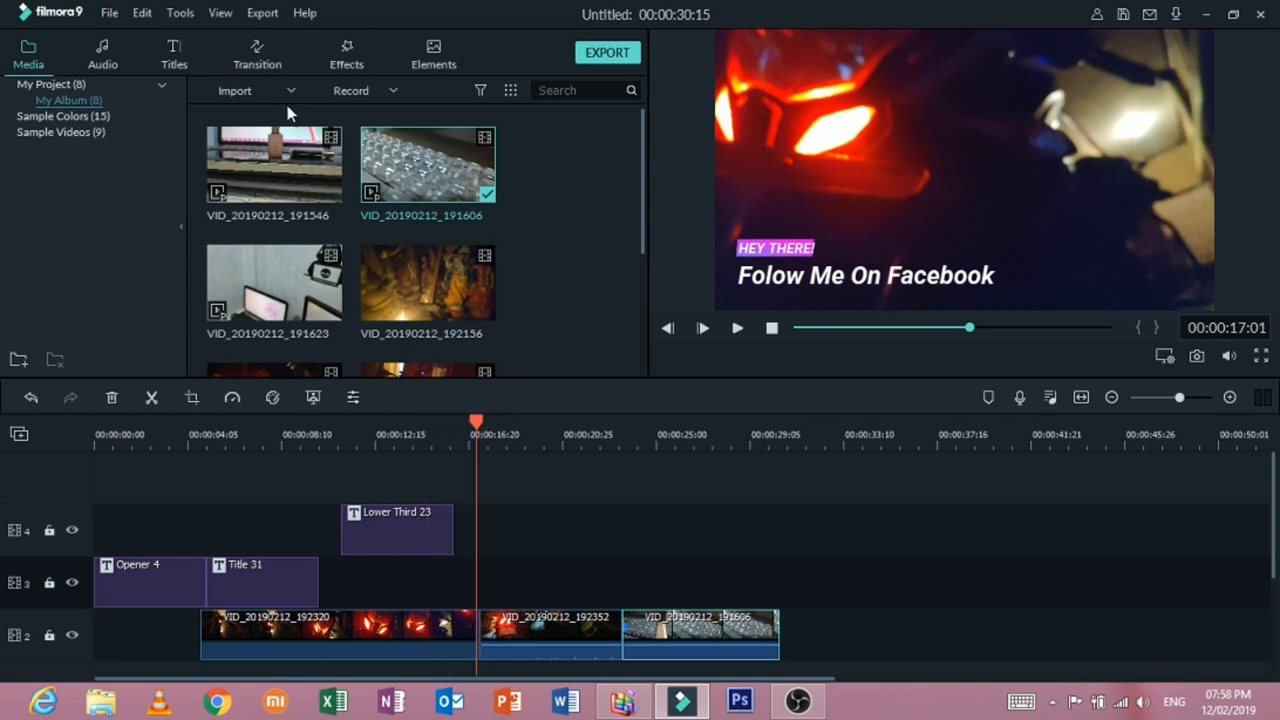
# Step: Browse the Subtitles category and preview the Subtitle 1, Subtitle 2 and Subtitle 3 templates
pyautogui.click(176, 62)
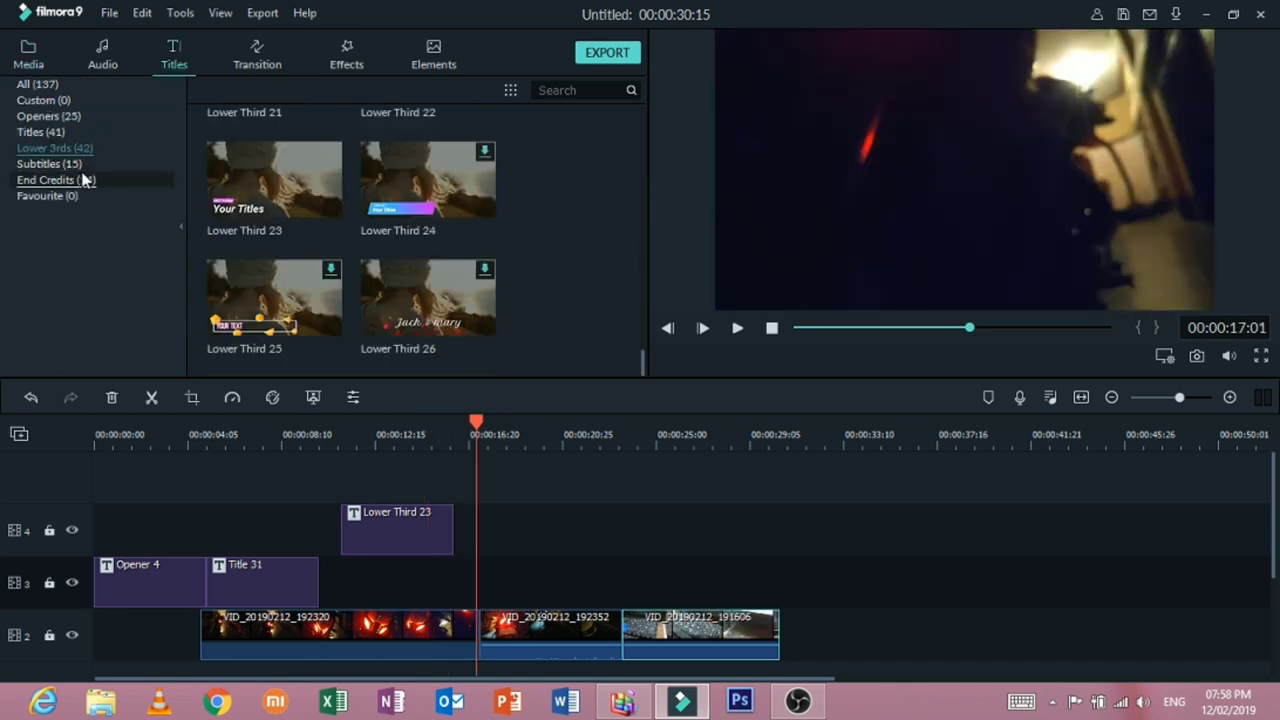
pyautogui.click(74, 169)
pyautogui.click(313, 194)
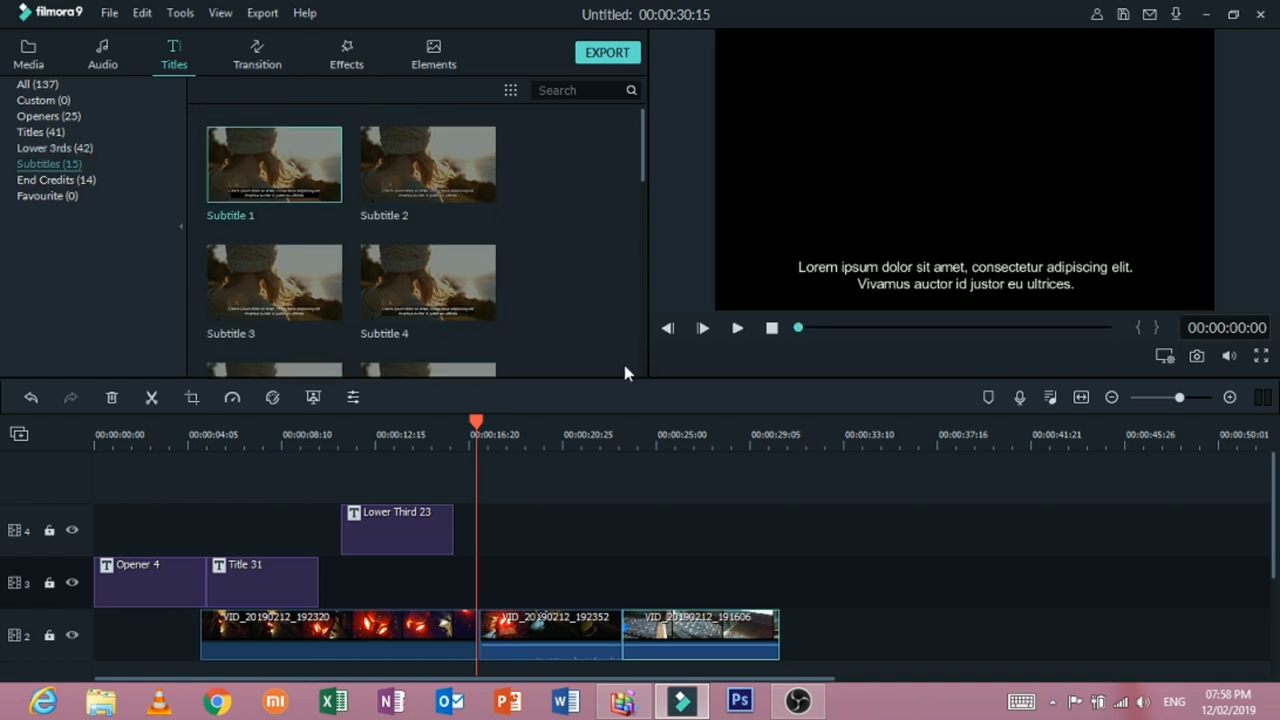
pyautogui.click(737, 328)
pyautogui.click(405, 195)
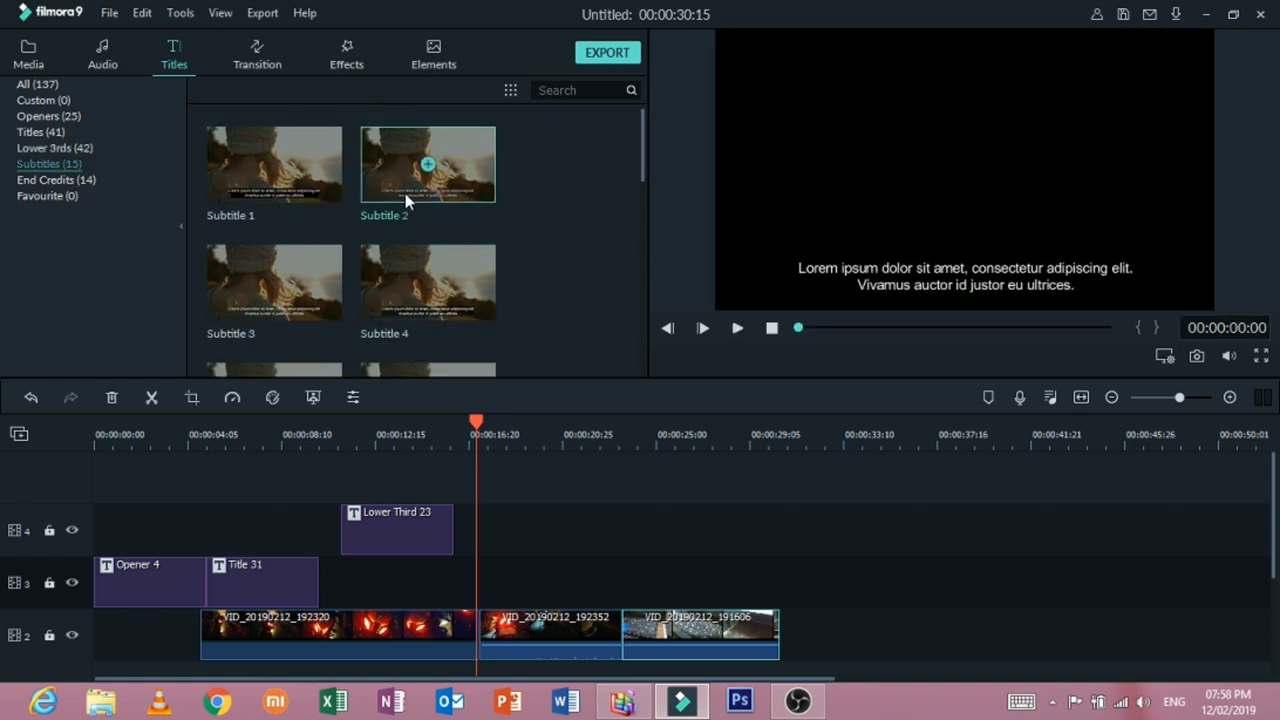
pyautogui.click(319, 286)
pyautogui.click(737, 328)
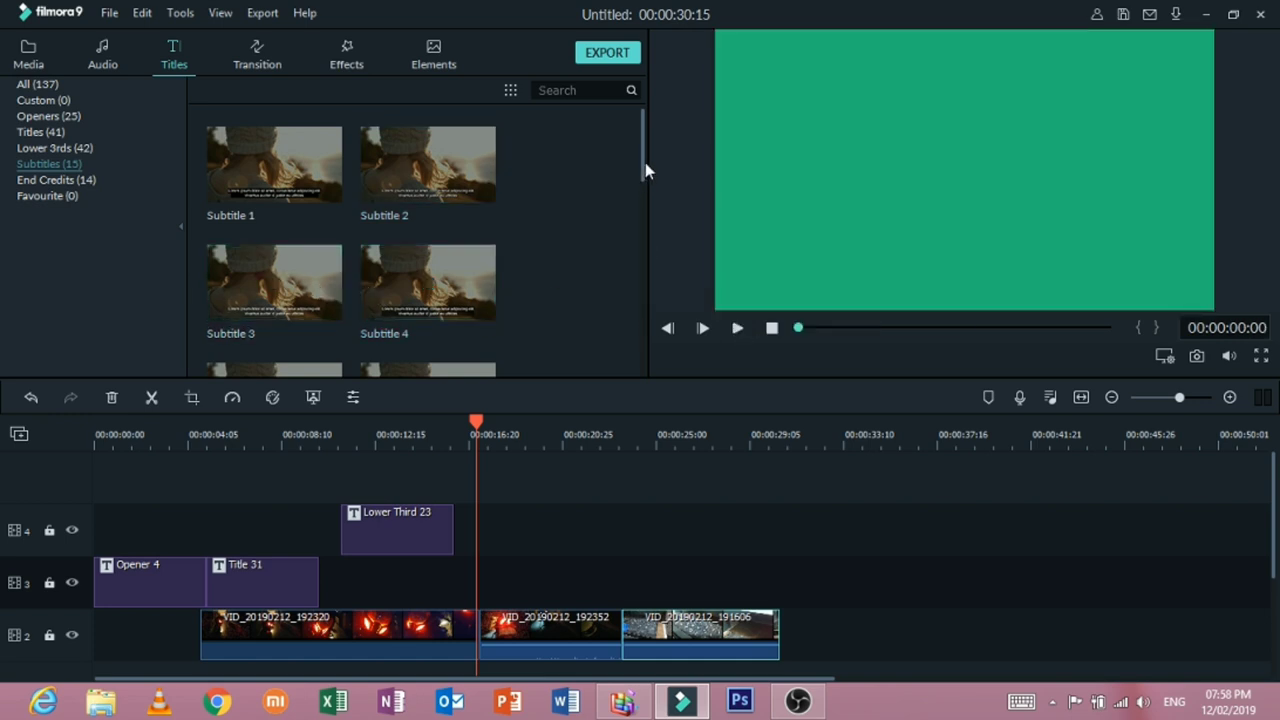
pyautogui.moveTo(645, 162); pyautogui.dragTo(612, 126)
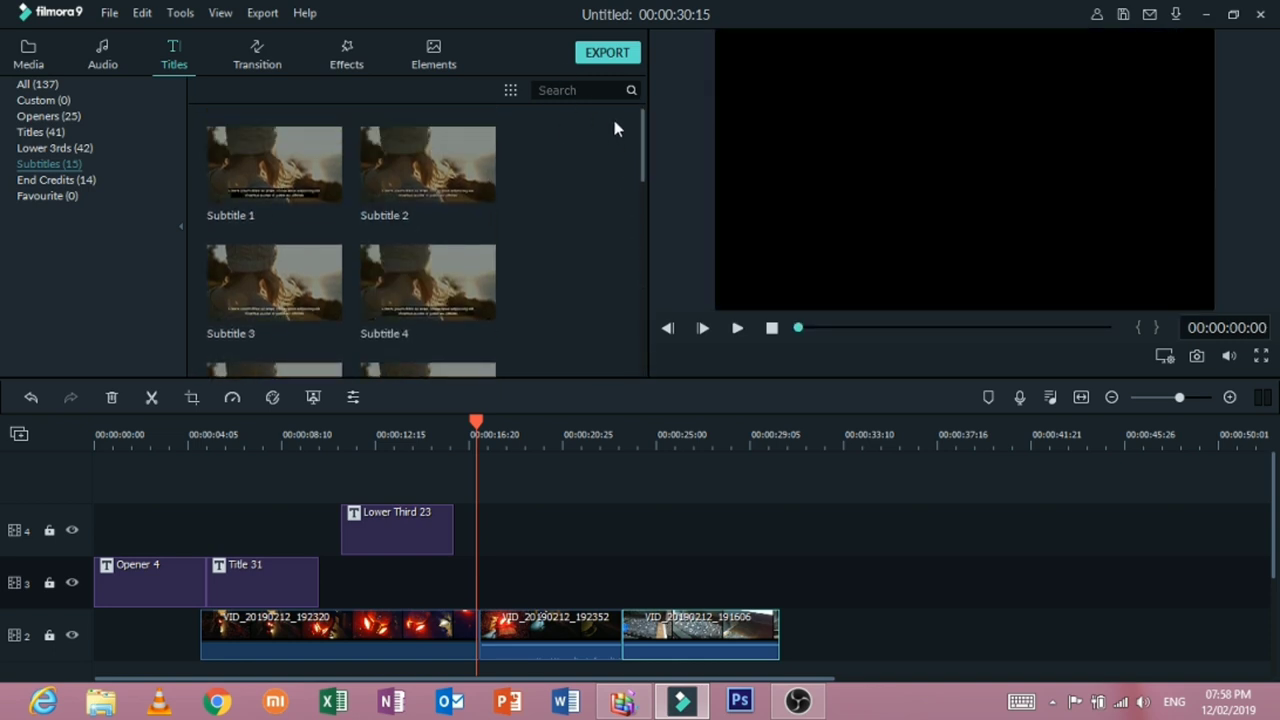
pyautogui.click(473, 201)
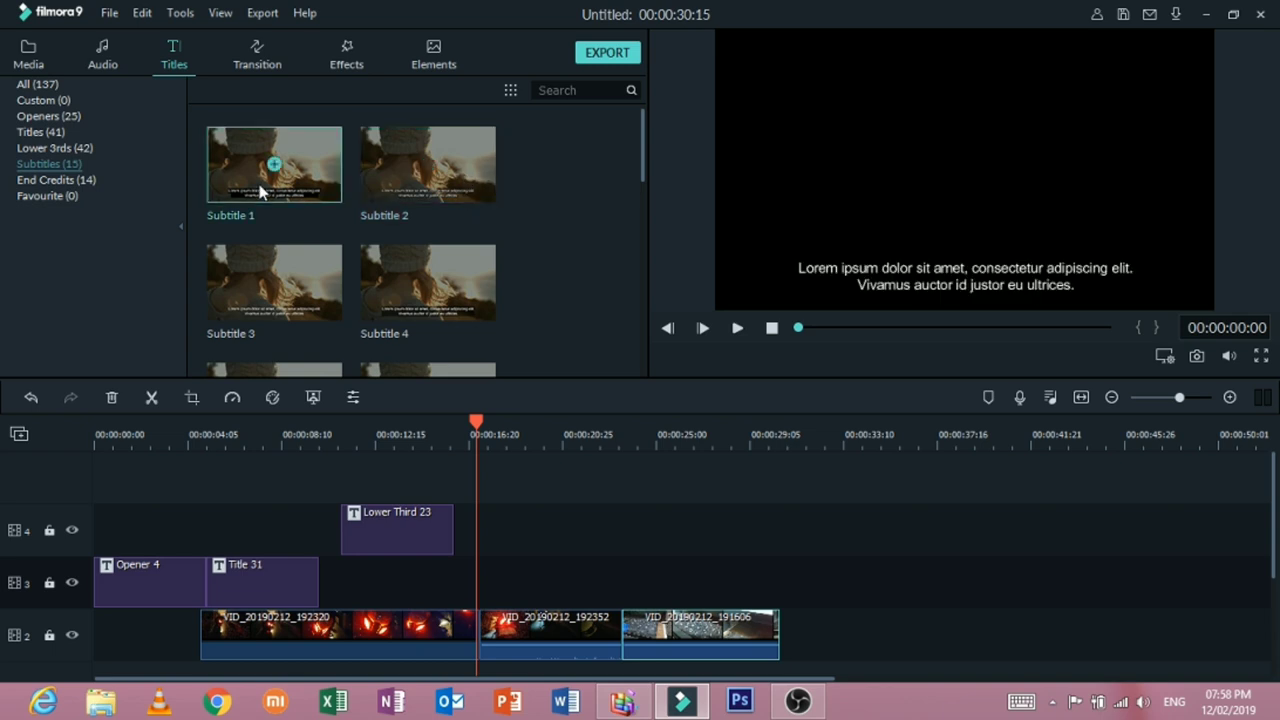
# Step: Place Subtitle 1 on track 4 directly after Lower Third 23, play it over the footage, and move the playhead to about 22 seconds
pyautogui.moveTo(250, 168); pyautogui.dragTo(457, 520)
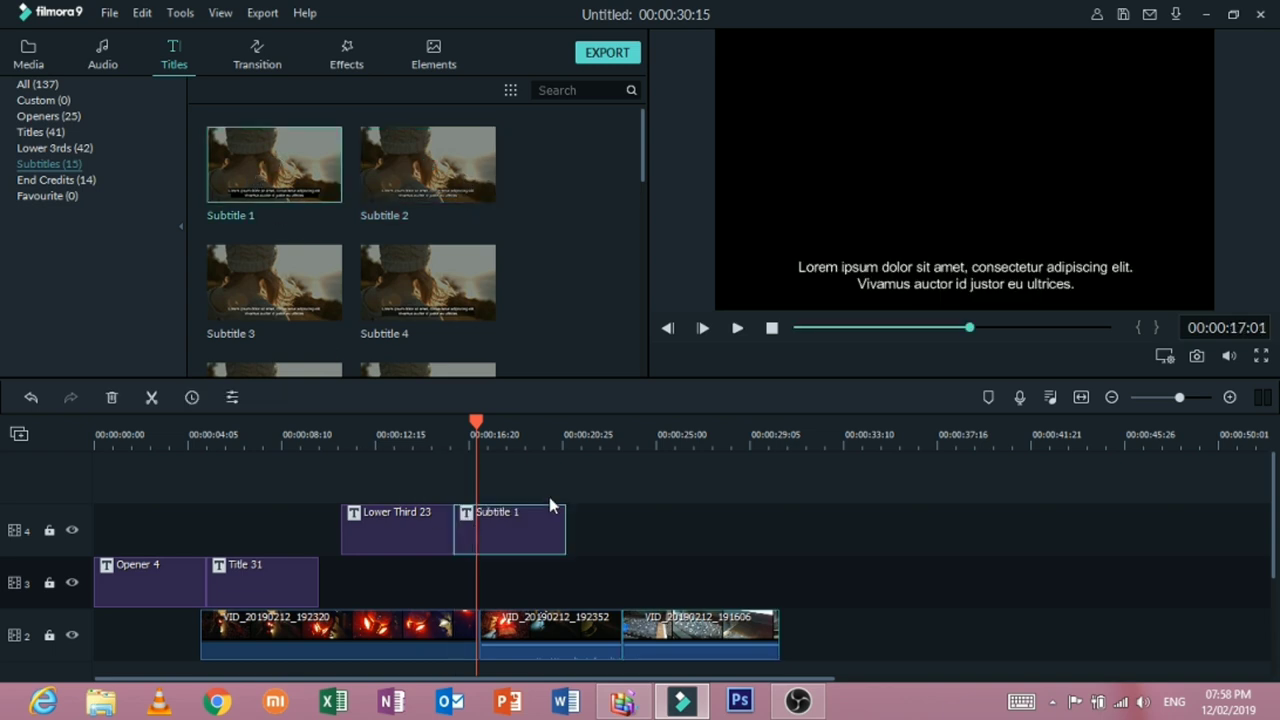
pyautogui.click(478, 427)
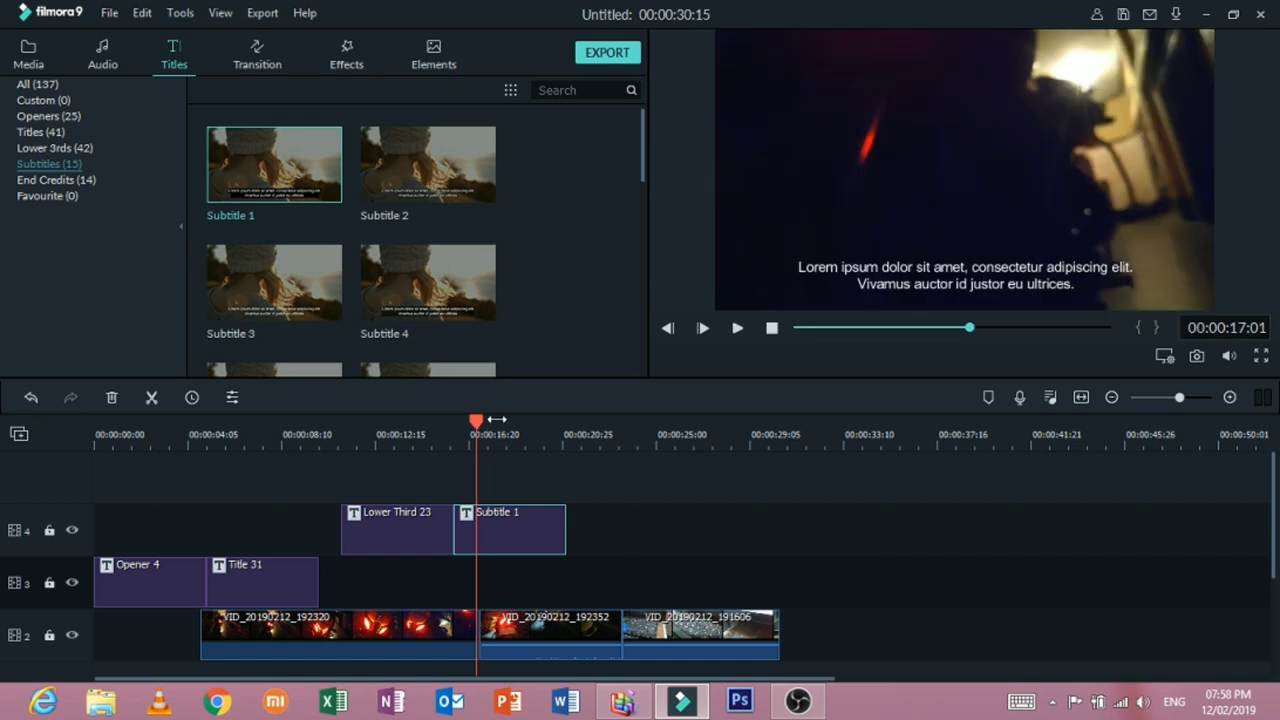
pyautogui.click(735, 328)
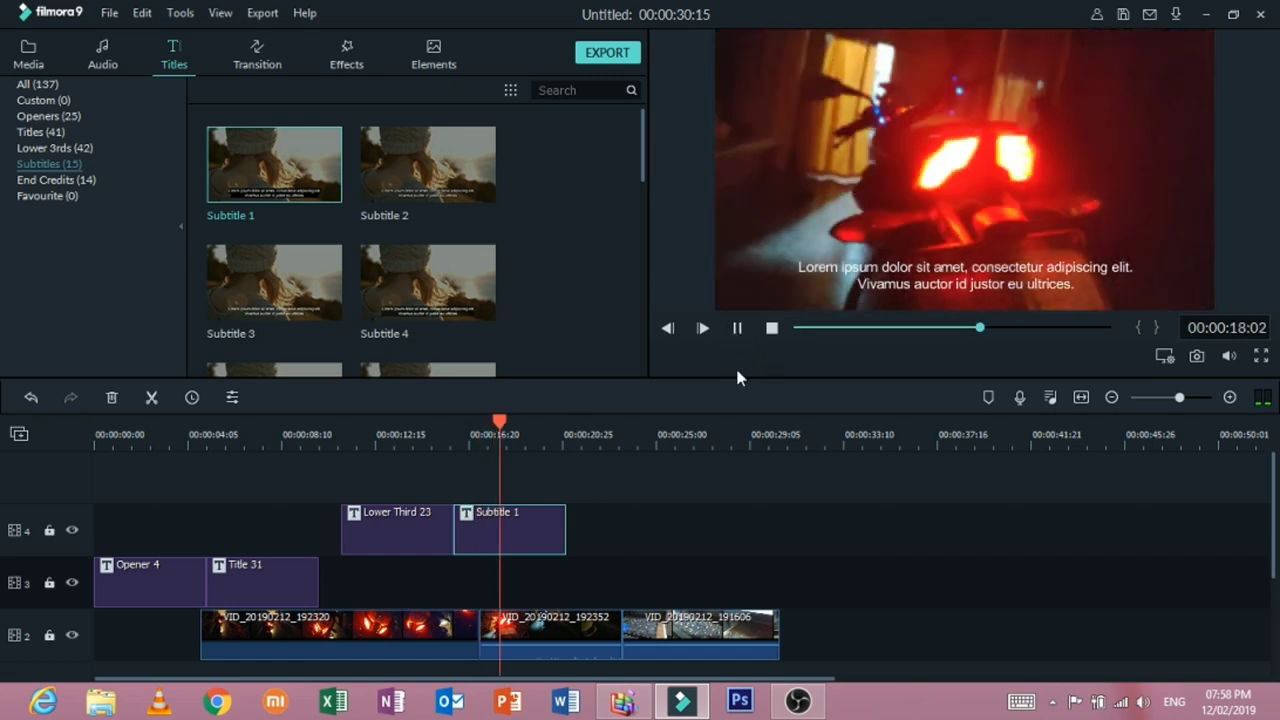
pyautogui.click(740, 330)
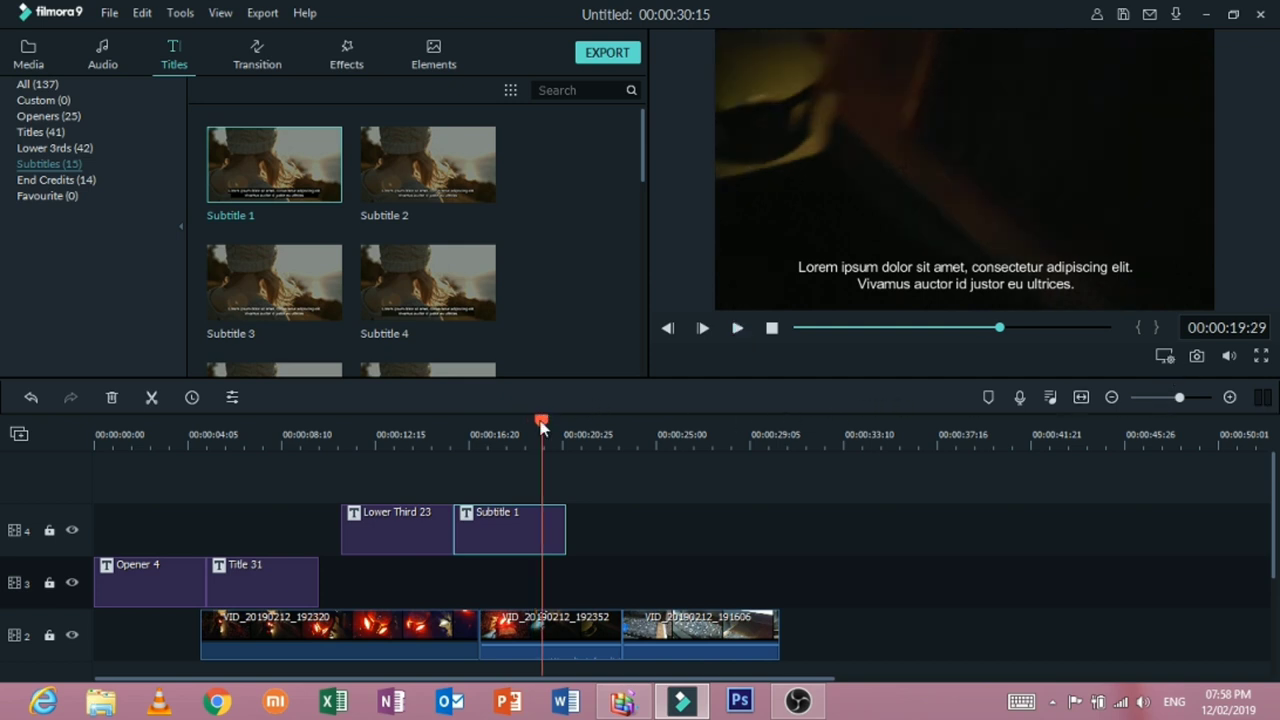
pyautogui.moveTo(542, 425); pyautogui.dragTo(588, 443)
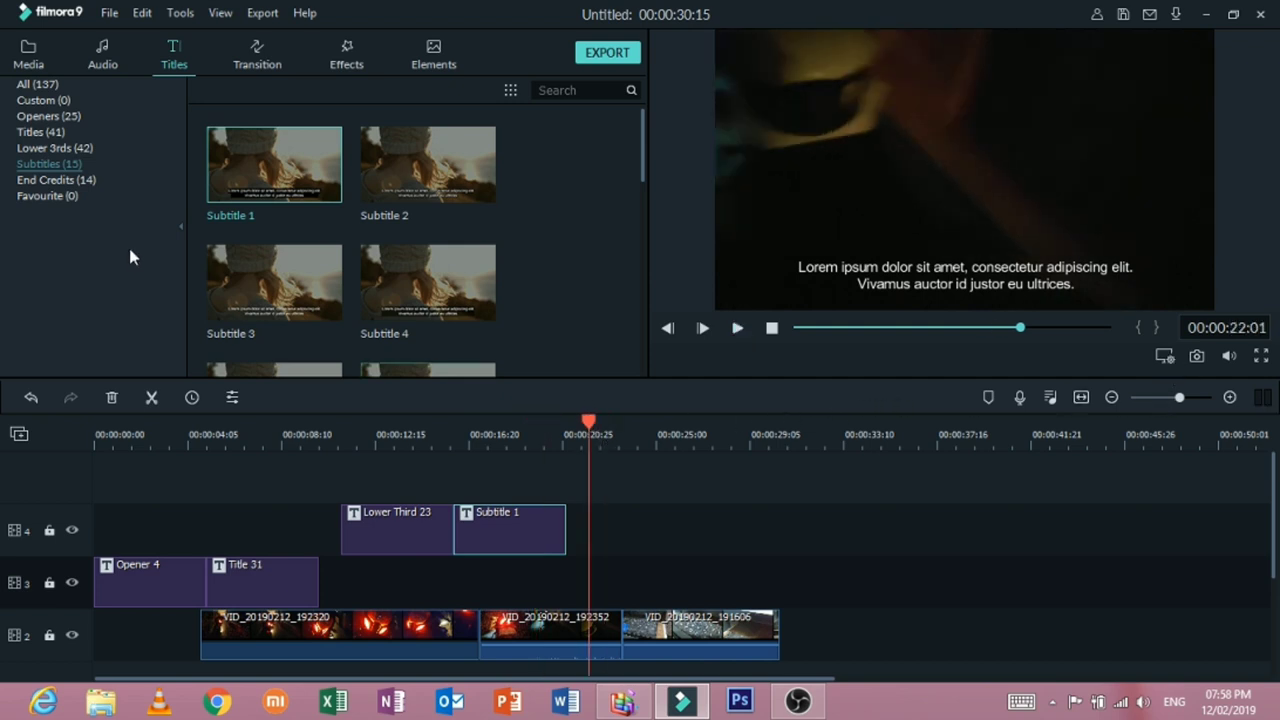
# Step: Place the Credit 8 end credit on track 4 where VID_20190212_191606 ends, then play it from just before its start and pause
pyautogui.click(56, 179)
pyautogui.moveTo(644, 158); pyautogui.dragTo(645, 198)
pyautogui.scroll(-2, 595, 205)
pyautogui.moveTo(470, 255); pyautogui.dragTo(776, 540)
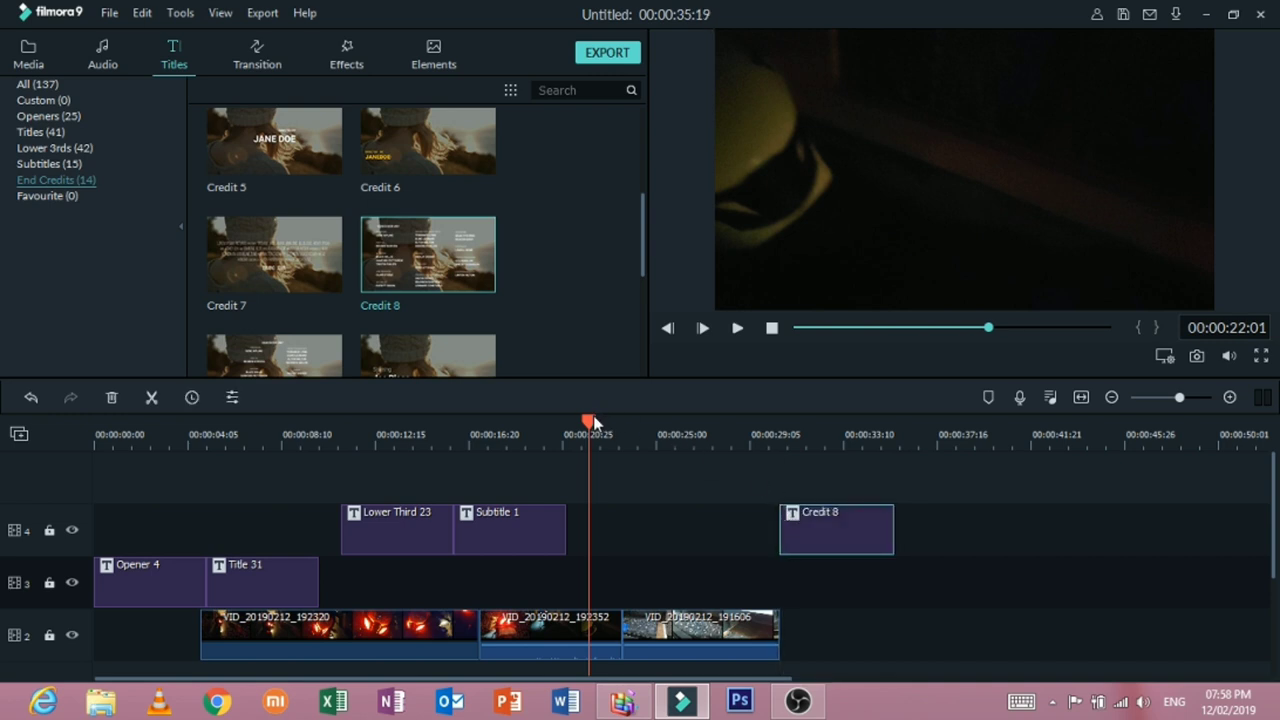
pyautogui.moveTo(588, 424); pyautogui.dragTo(776, 444)
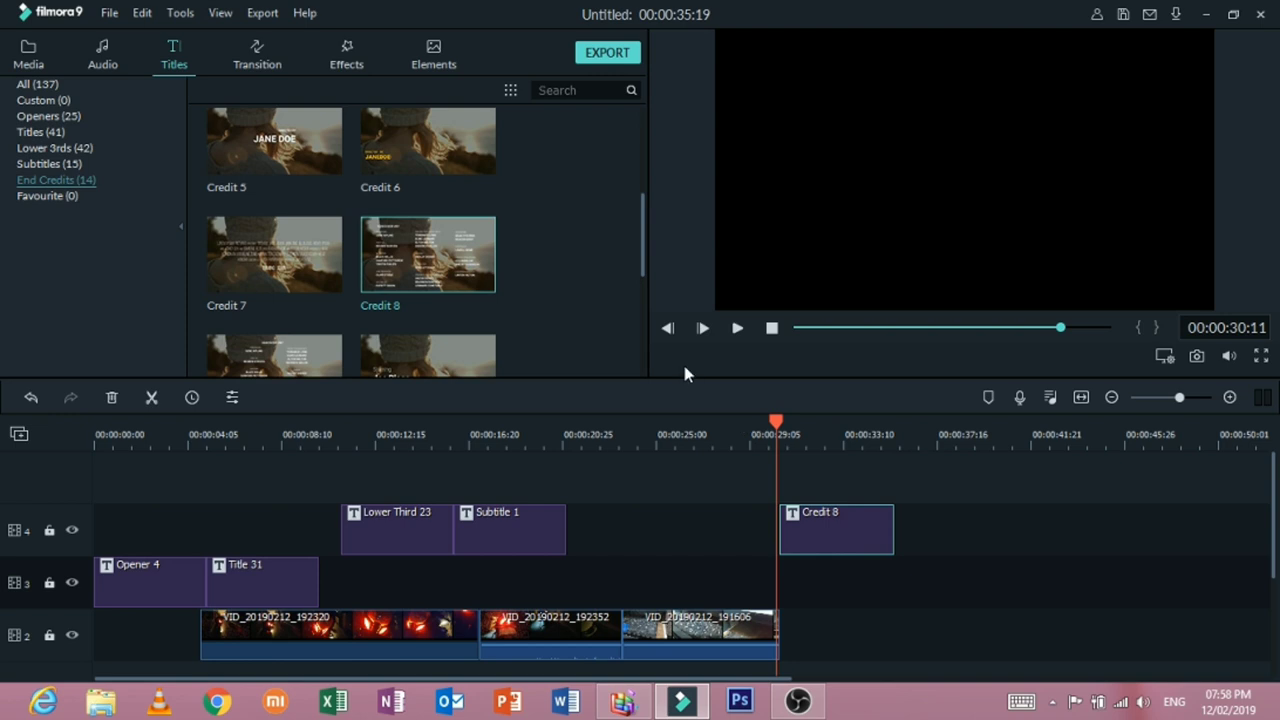
pyautogui.click(734, 332)
pyautogui.click(736, 329)
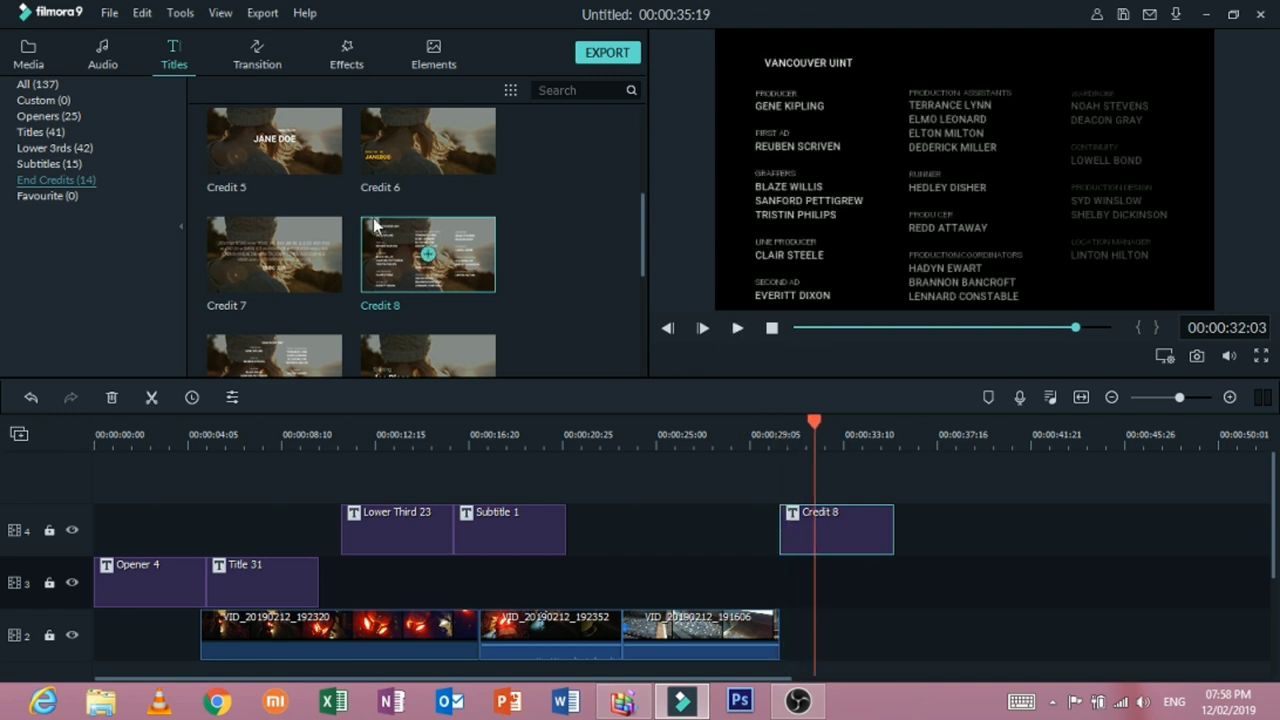
# Step: Look through the Sample Videos and Sample Colors collections in the media library
pyautogui.click(45, 59)
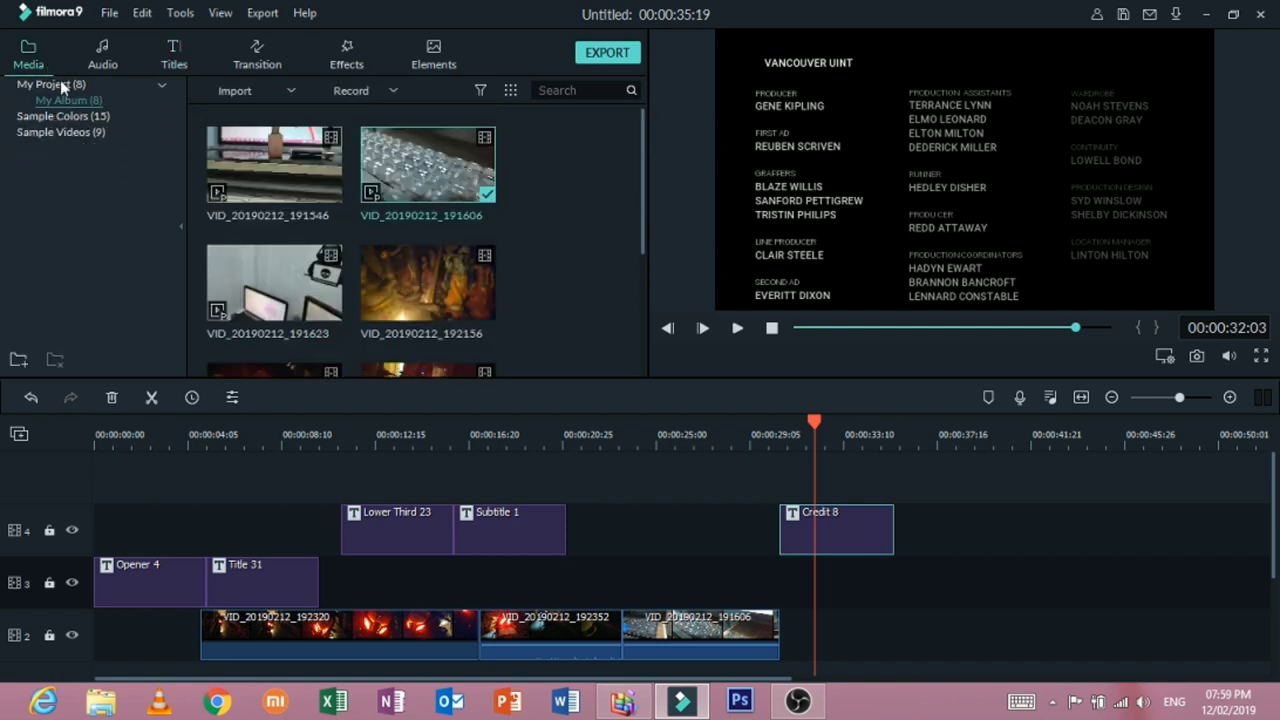
pyautogui.click(80, 117)
pyautogui.click(82, 133)
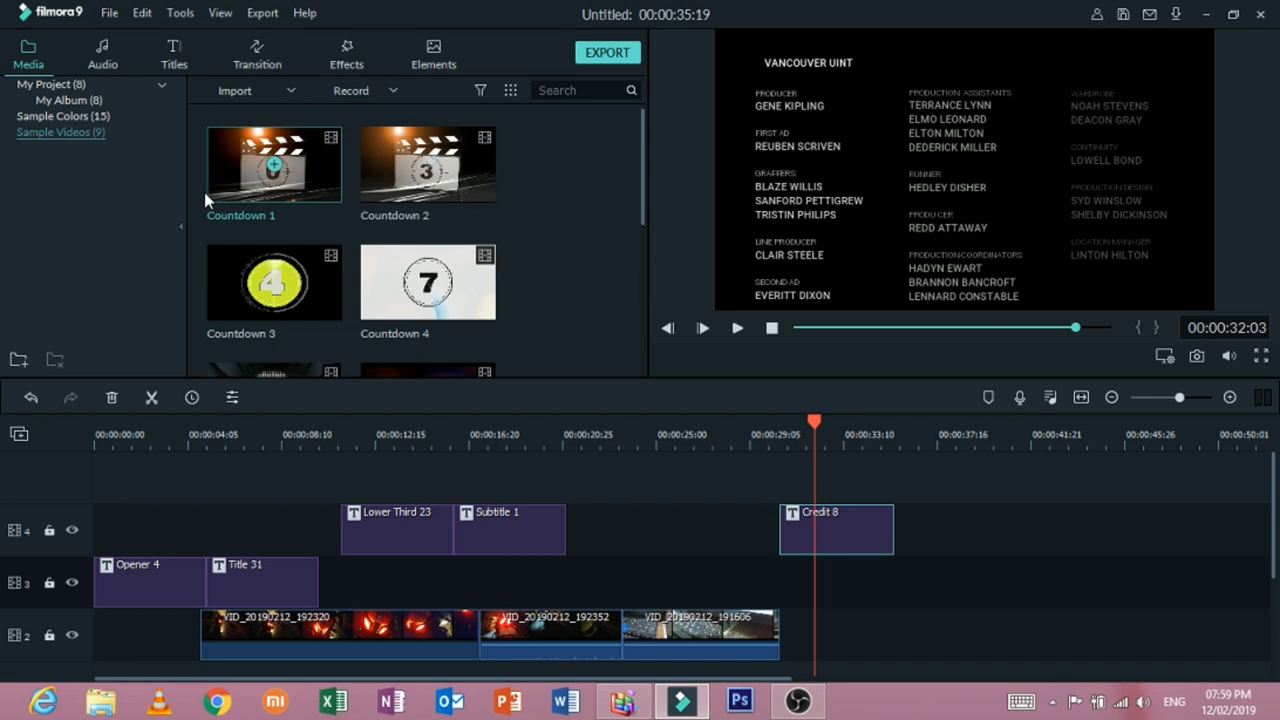
pyautogui.click(66, 120)
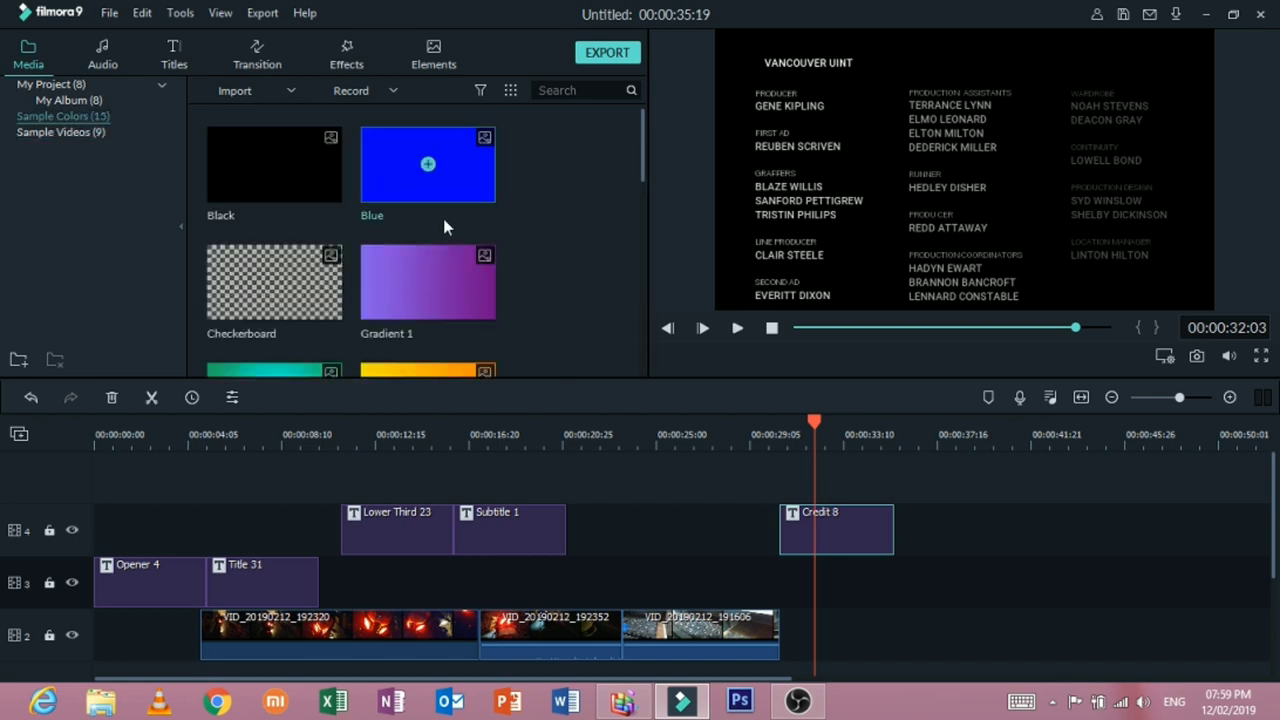
pyautogui.scroll(-10, 517, 240)
pyautogui.scroll(10, 465, 255)
pyautogui.scroll(-4, 478, 262)
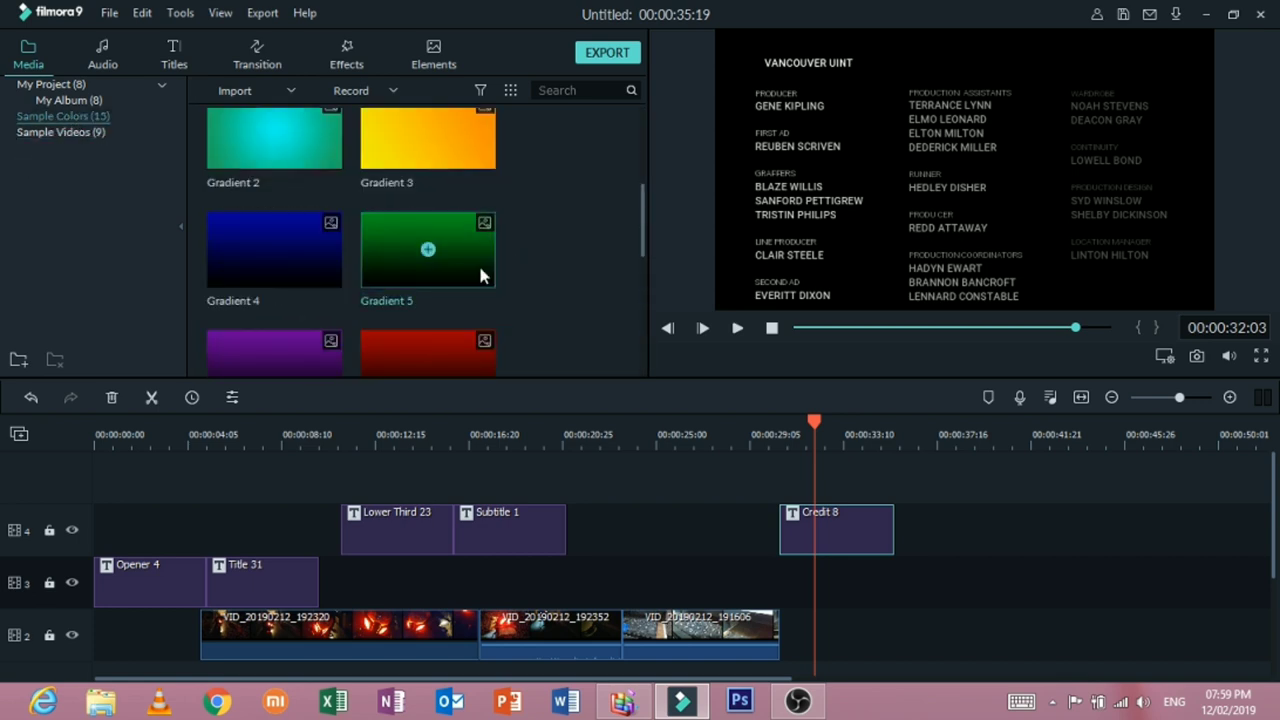
pyautogui.scroll(-6, 307, 270)
pyautogui.scroll(10, 402, 263)
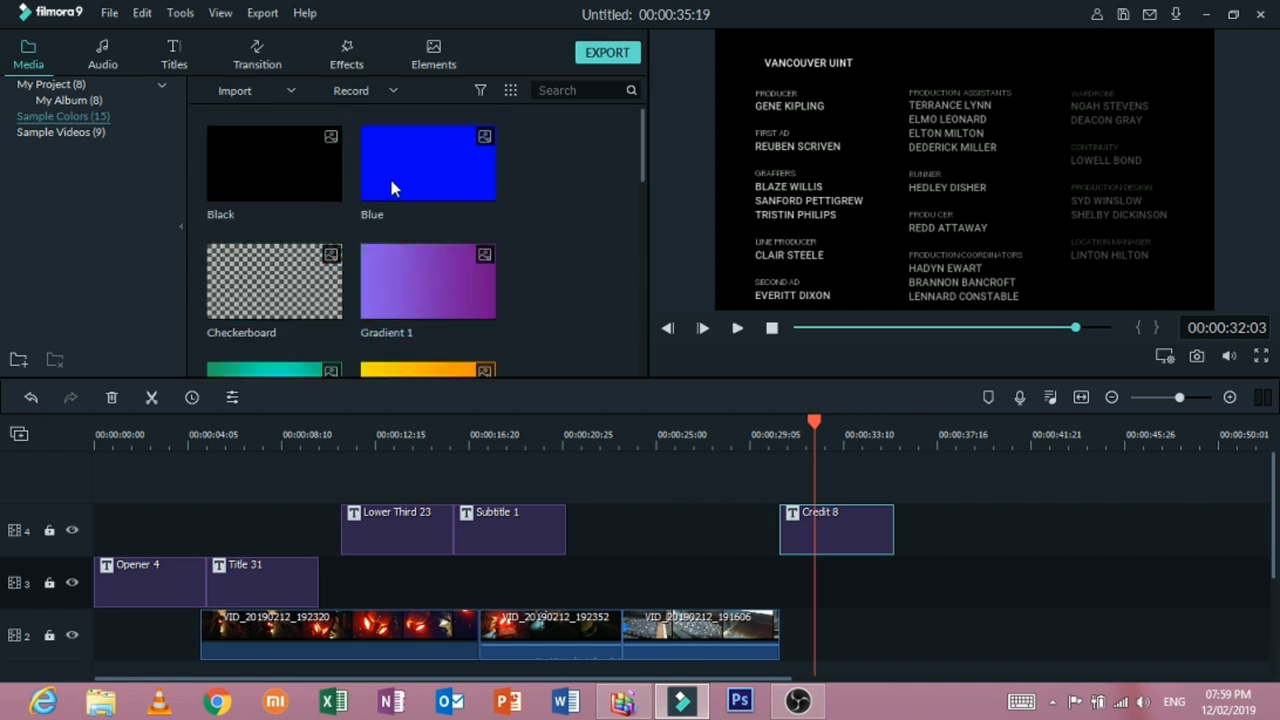
# Step: Place the Grey sample colour on track 3 directly beneath Credit 8 and play the credits from just before their start
pyautogui.scroll(-8, 391, 186)
pyautogui.moveTo(464, 226); pyautogui.dragTo(787, 561)
pyautogui.moveTo(808, 416); pyautogui.dragTo(766, 426)
pyautogui.click(737, 327)
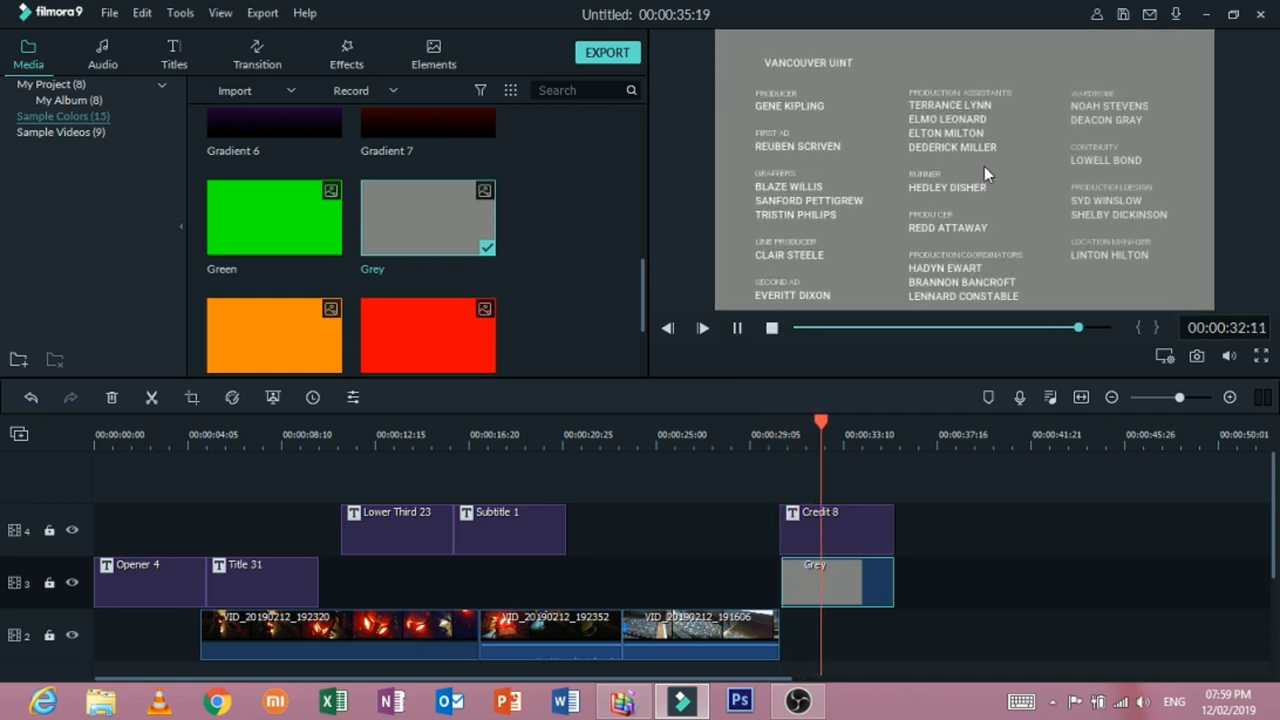
# Step: Replace the producer's name in the Credit 8 text, apply the change, and move the playhead to about 32 seconds
pyautogui.click(839, 570)
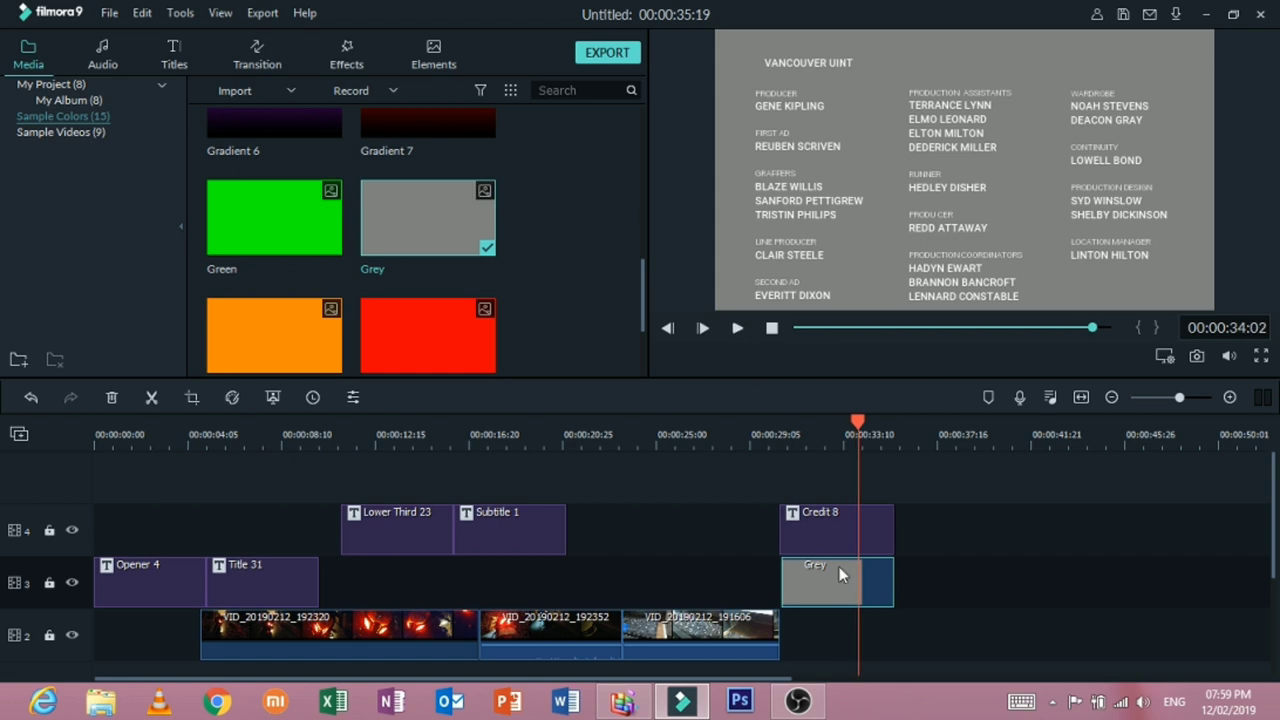
pyautogui.doubleClick(839, 568)
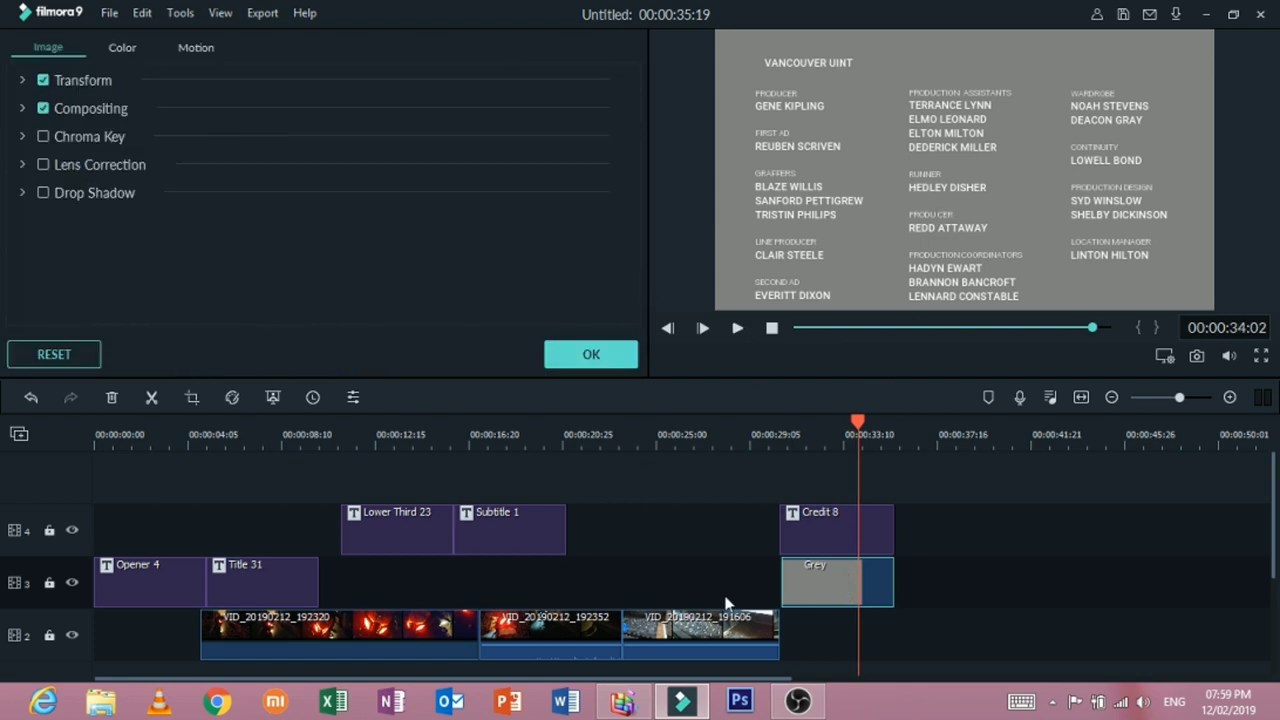
pyautogui.doubleClick(819, 521)
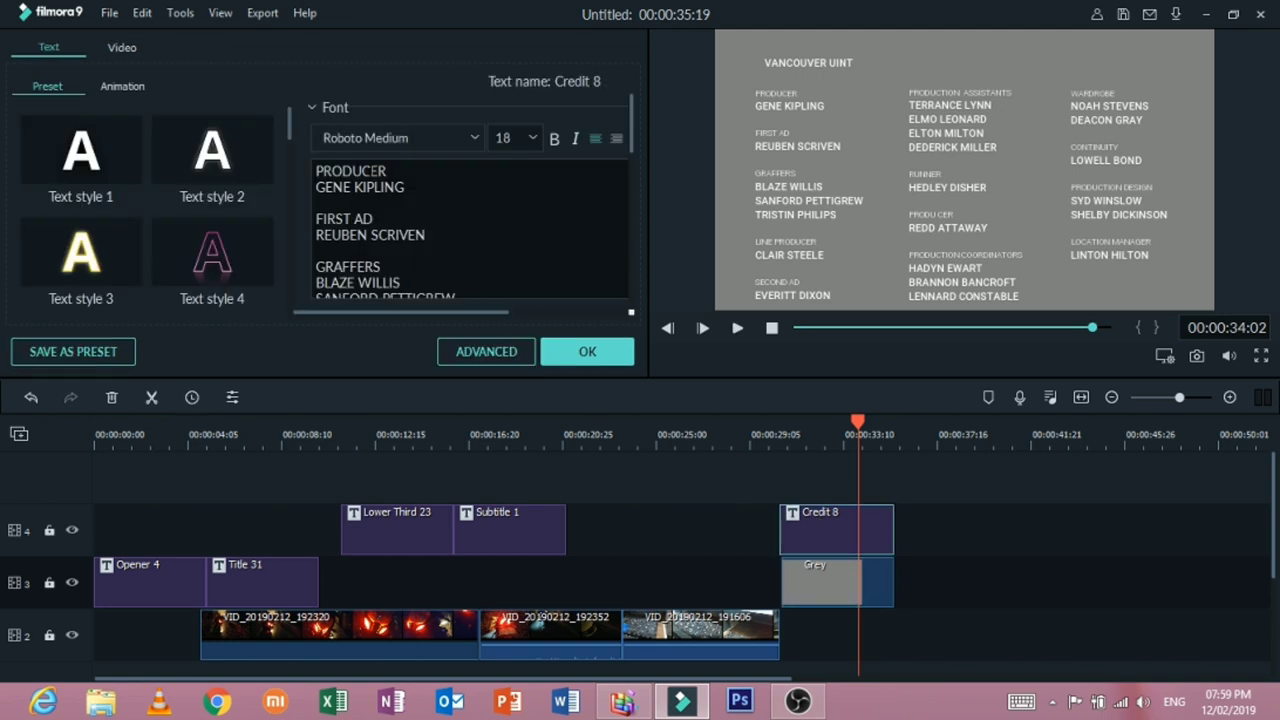
pyautogui.scroll(-5, 400, 220)
pyautogui.scroll(5, 400, 214)
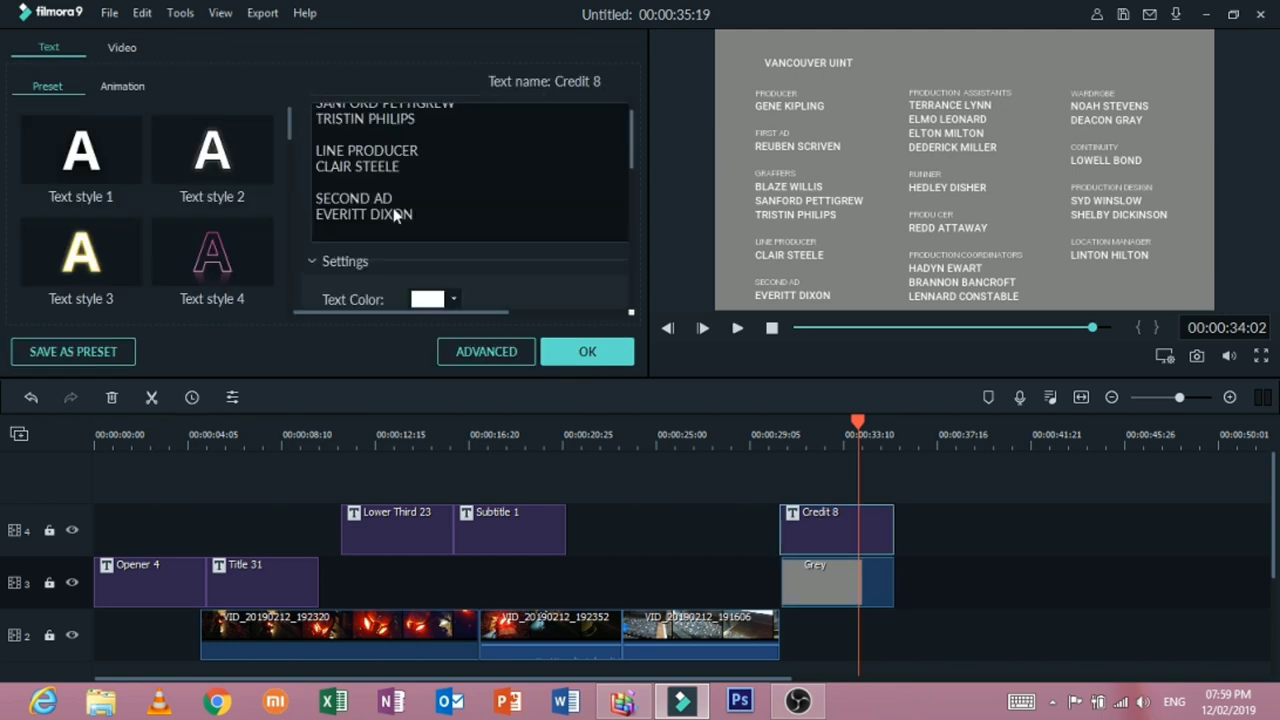
pyautogui.moveTo(405, 188); pyautogui.dragTo(316, 190)
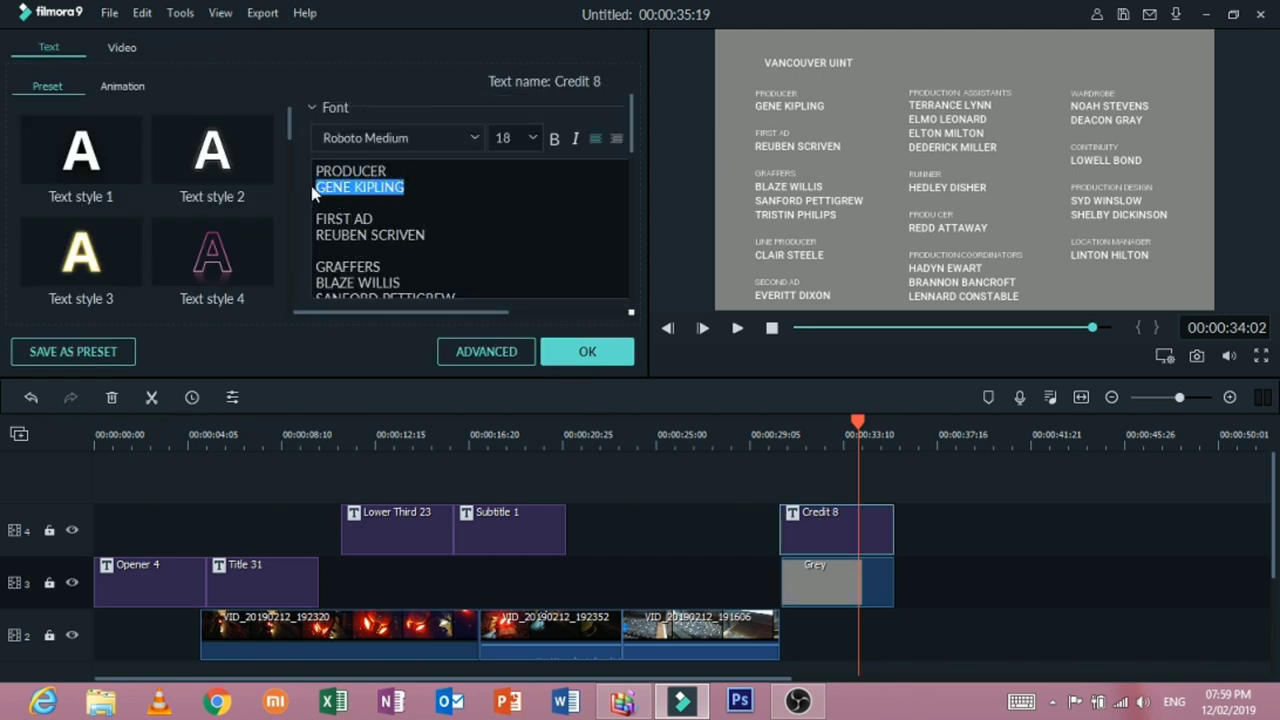
pyautogui.write('De')
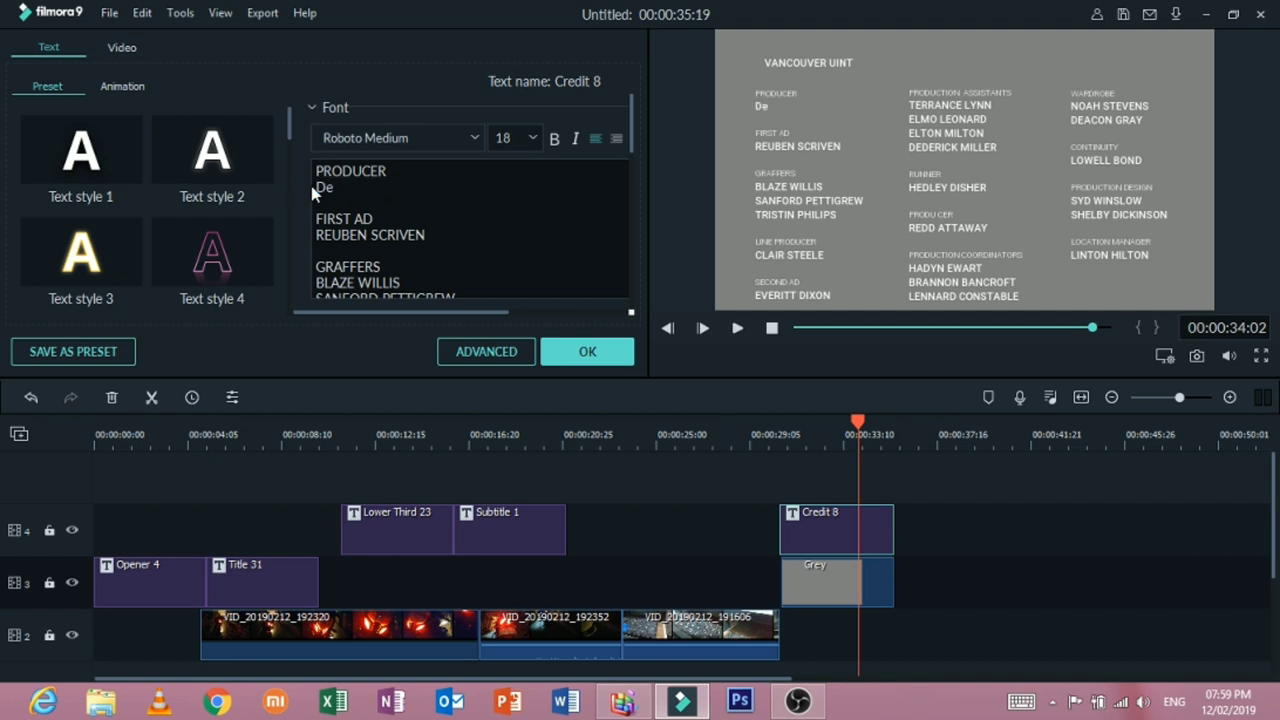
pyautogui.write('borshi')
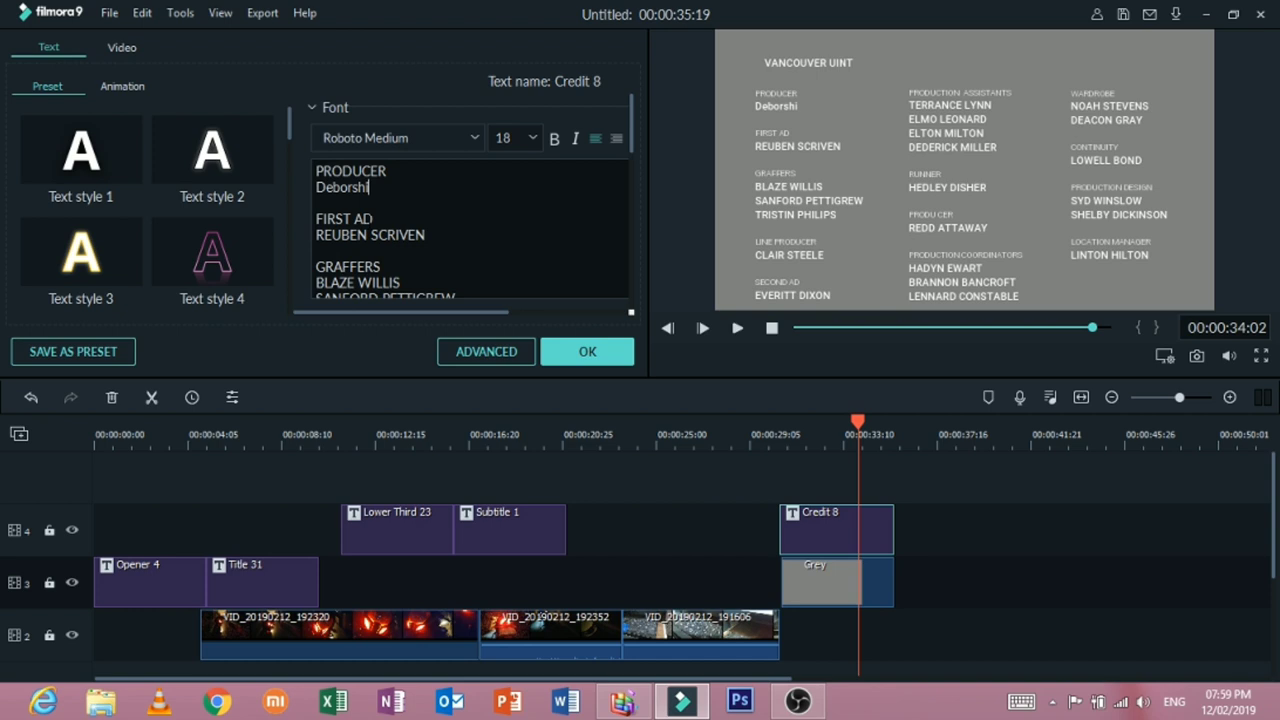
pyautogui.click(588, 352)
pyautogui.moveTo(856, 421); pyautogui.dragTo(828, 426)
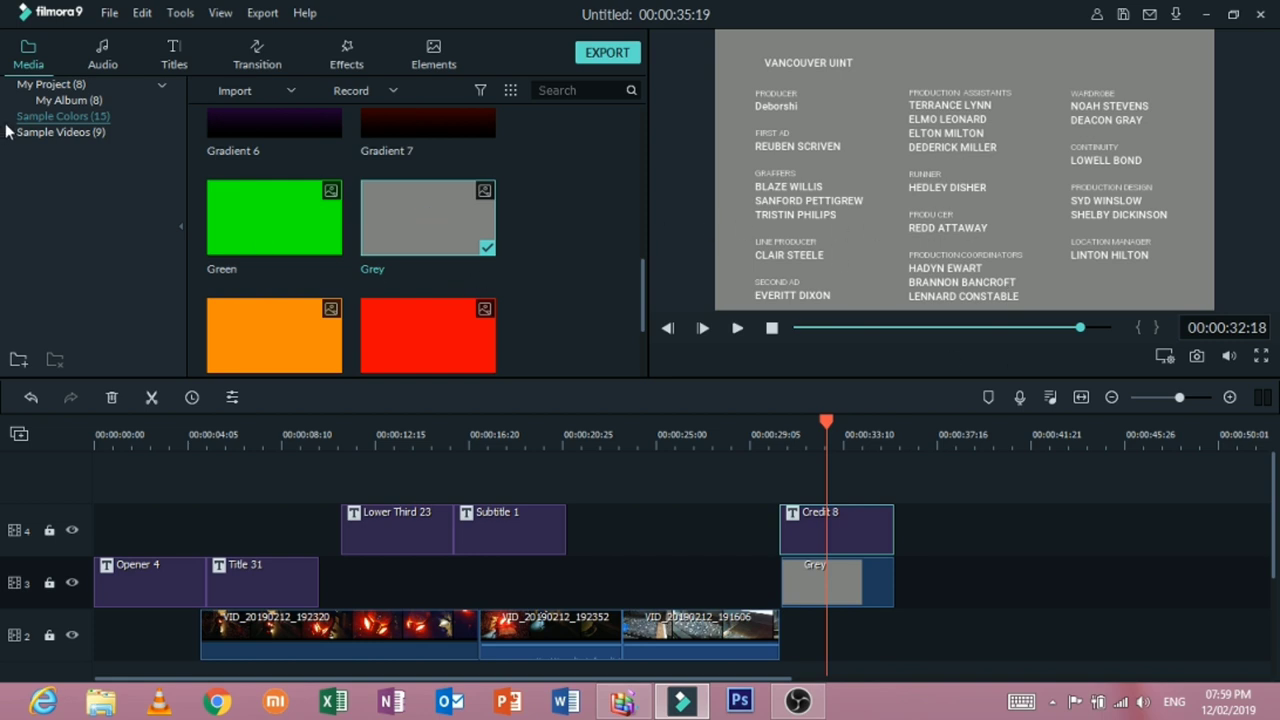
# Step: Check the Favourite, Openers and Titles categories of the title templates, and add Opener 1 to the favourites
pyautogui.click(173, 55)
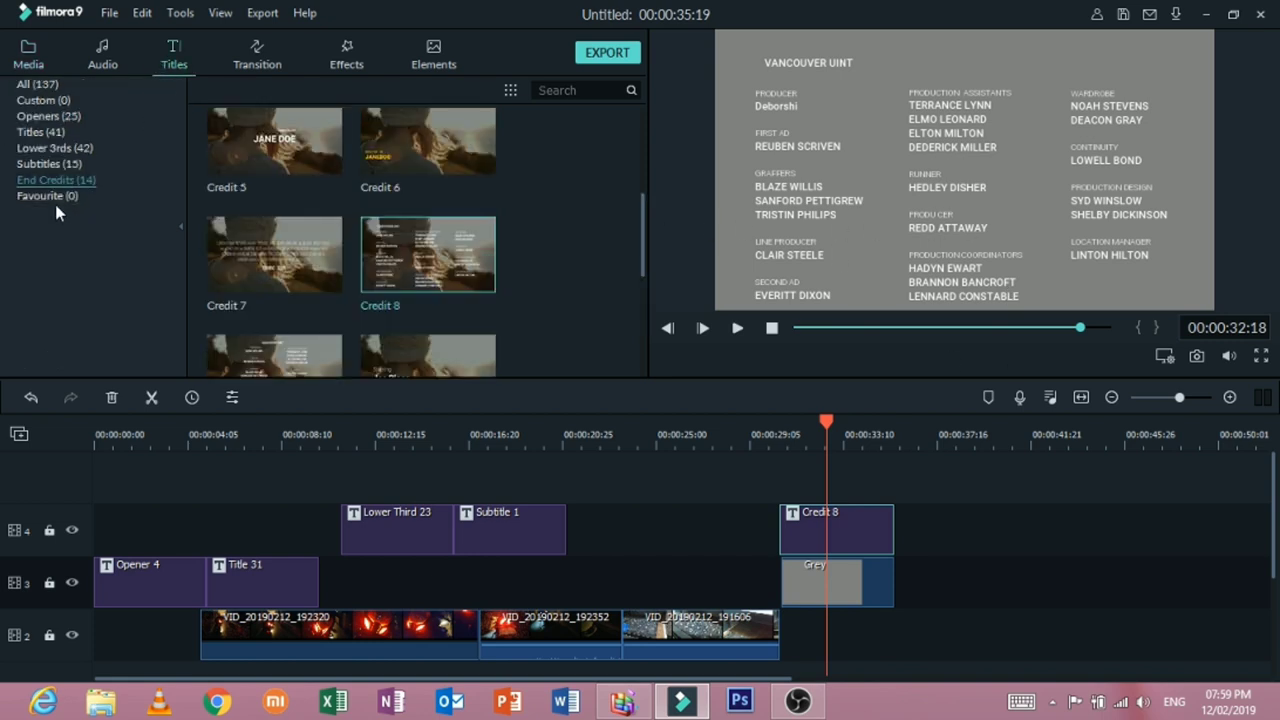
pyautogui.click(60, 202)
pyautogui.click(60, 117)
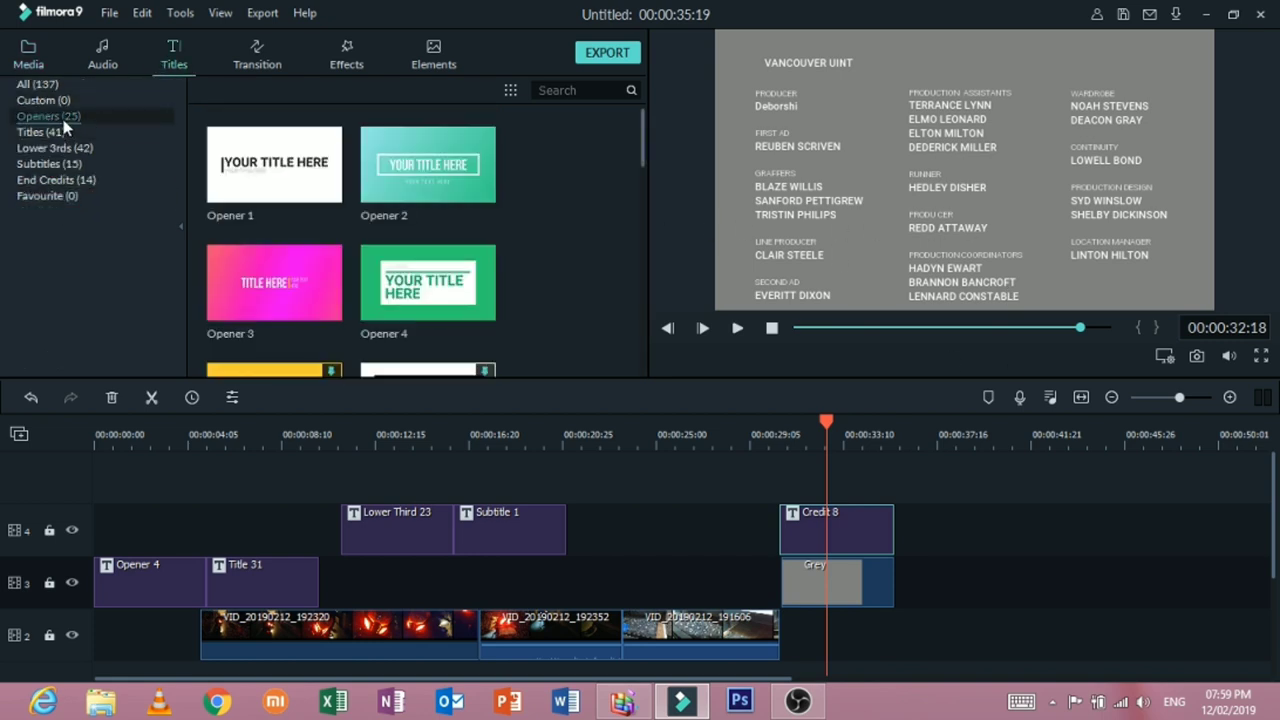
pyautogui.click(61, 131)
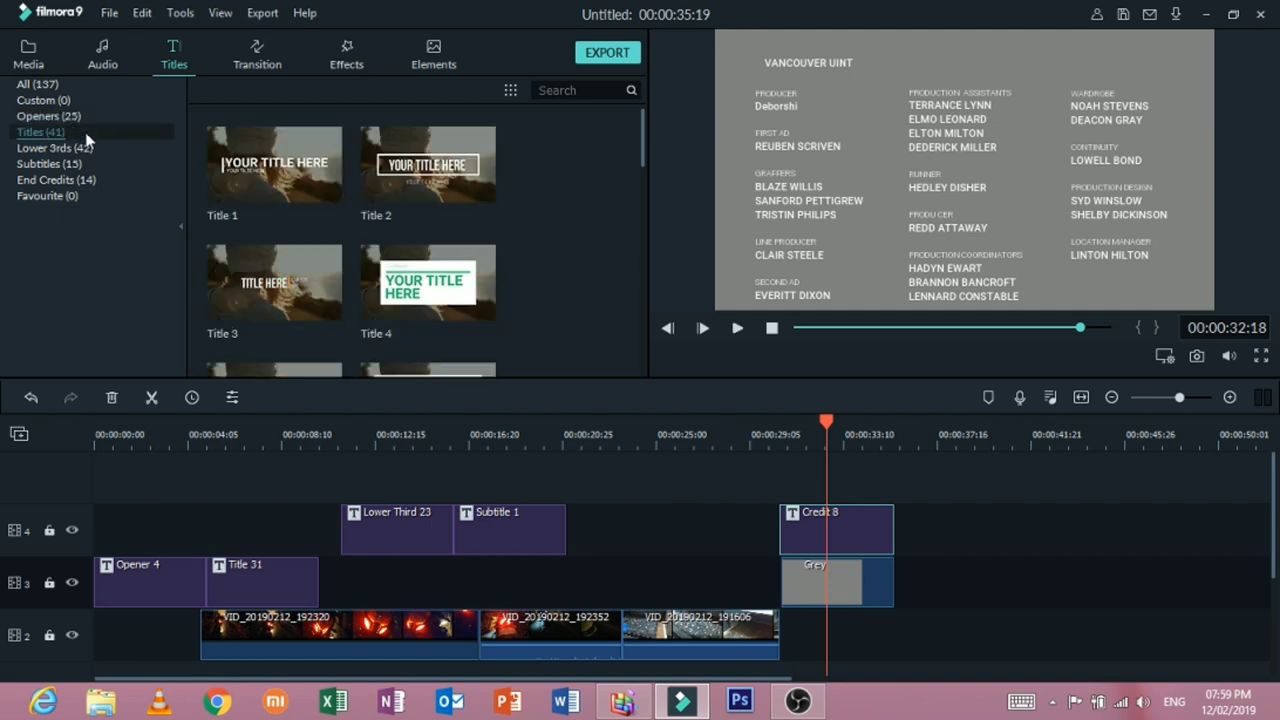
pyautogui.click(50, 116)
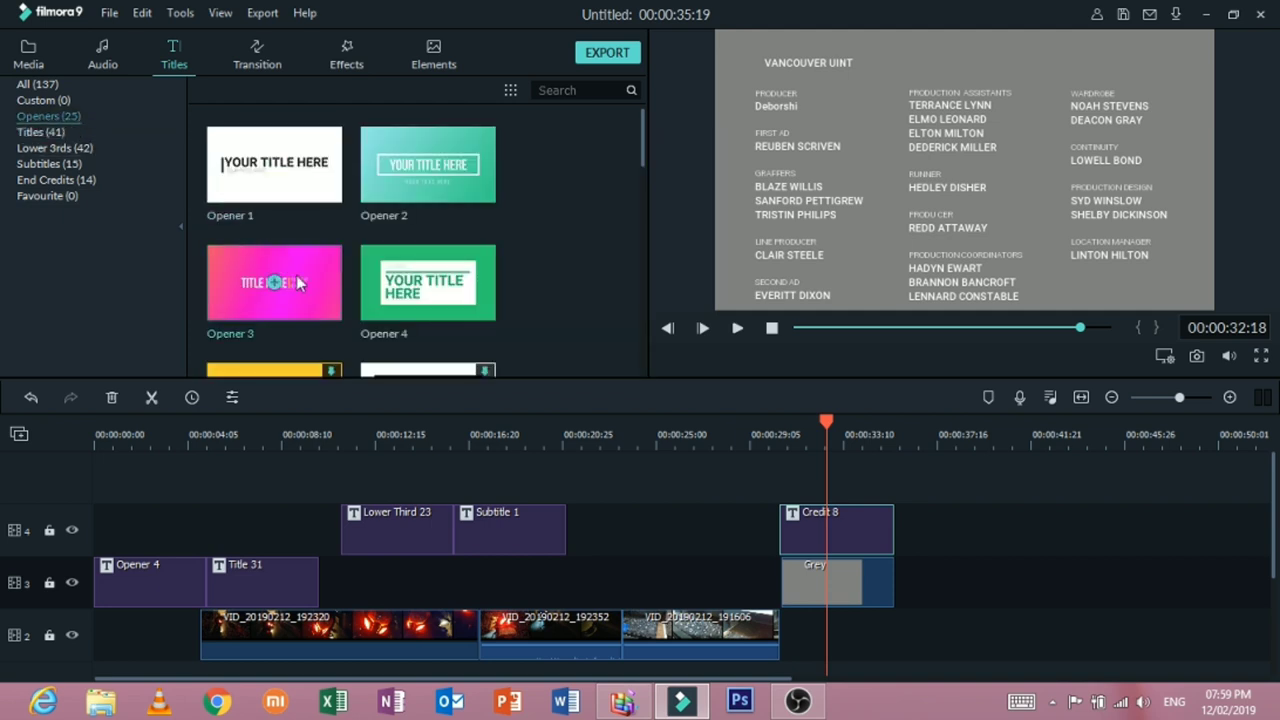
pyautogui.rightClick(313, 177)
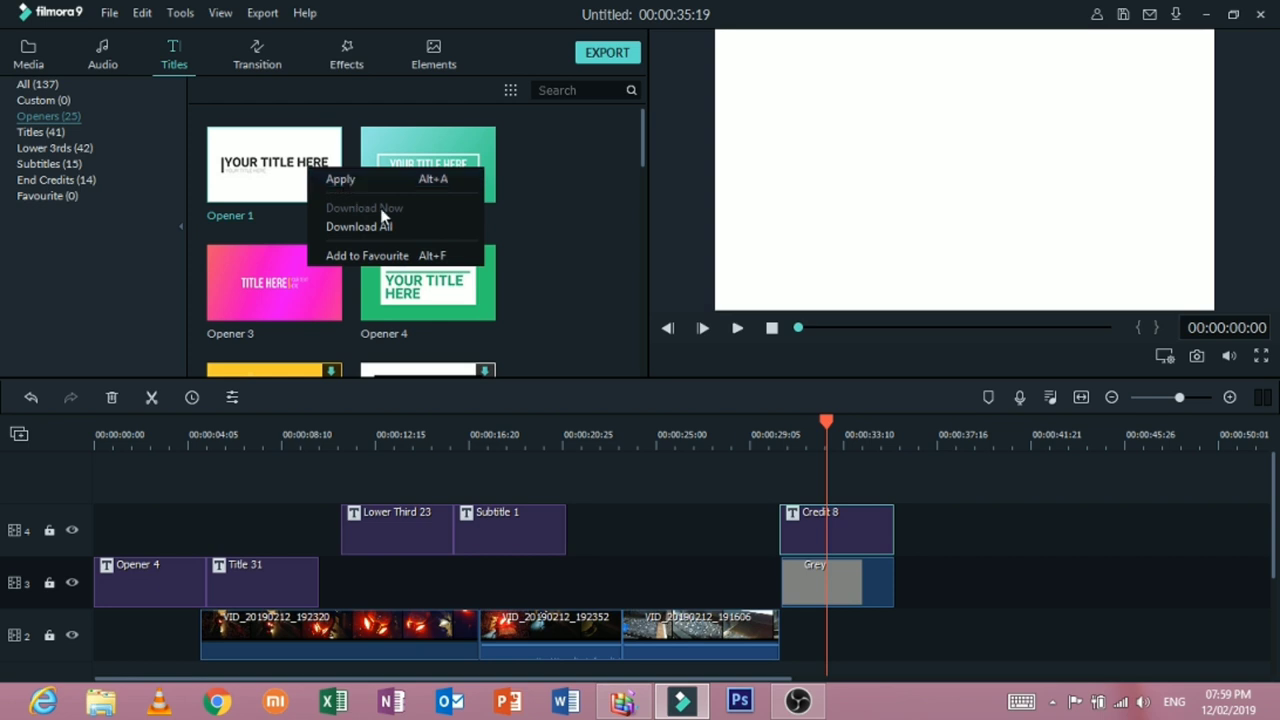
pyautogui.click(399, 256)
# Step: Add the Title 1 and Lower Third 29 templates to the favourites
pyautogui.click(40, 131)
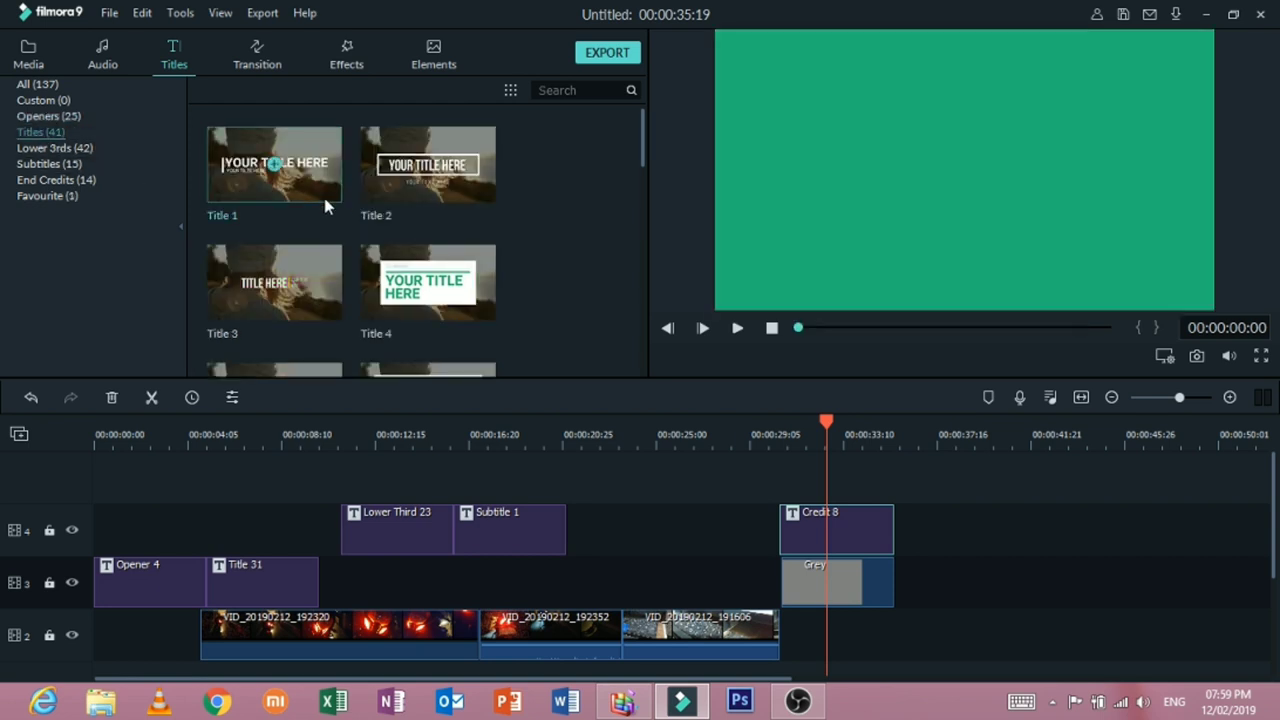
pyautogui.rightClick(299, 170)
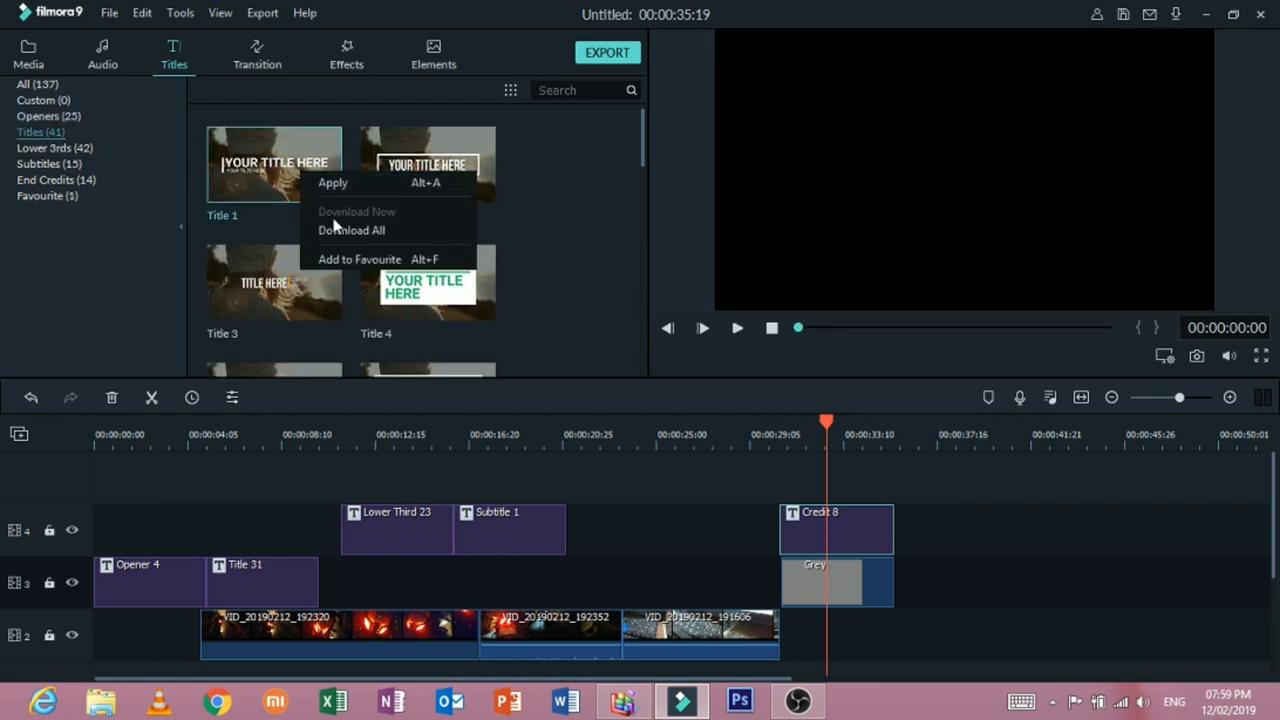
pyautogui.click(331, 259)
pyautogui.click(60, 148)
pyautogui.scroll(-10, 380, 286)
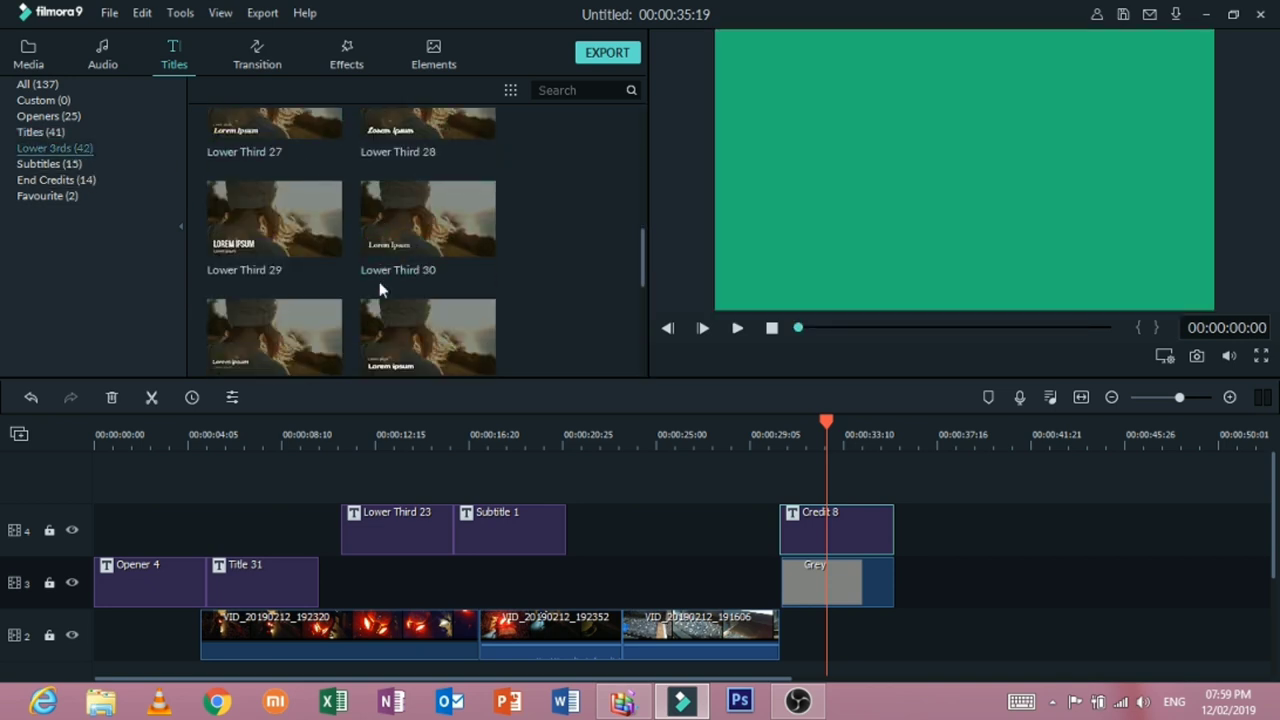
pyautogui.rightClick(307, 242)
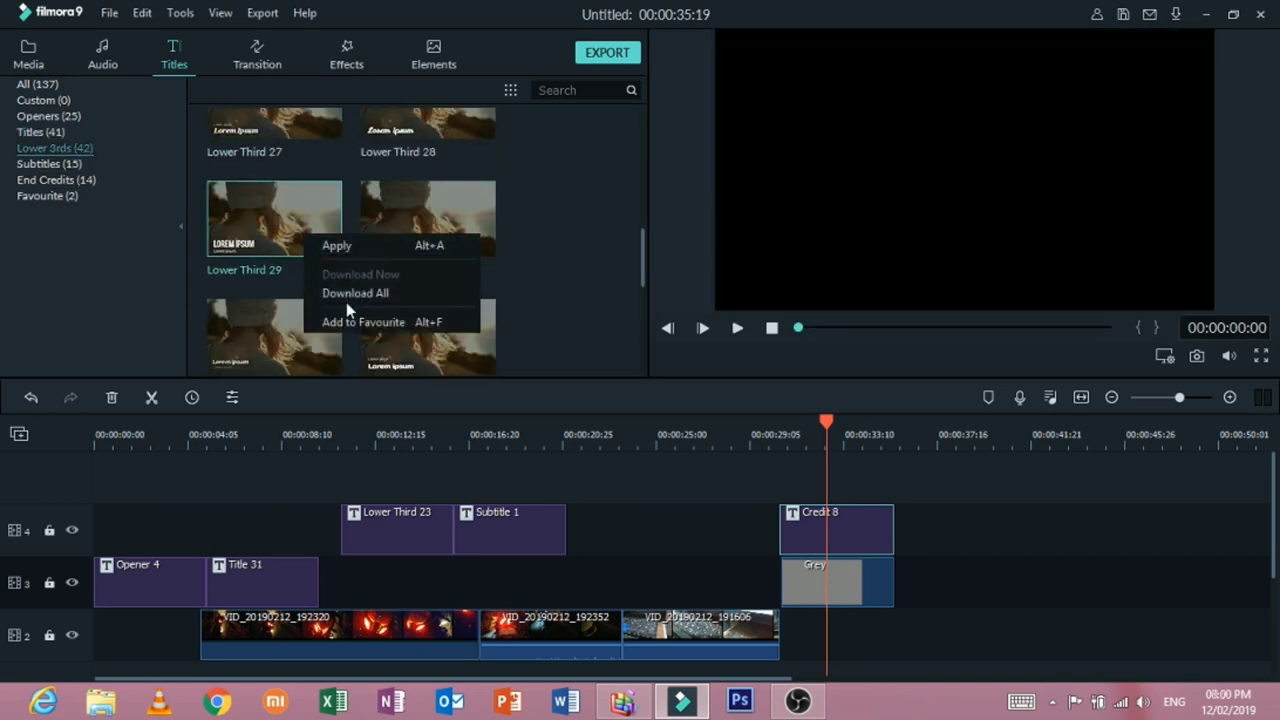
pyautogui.click(345, 320)
# Step: Display the favourite title templates and remove all of them from the favourites
pyautogui.click(66, 181)
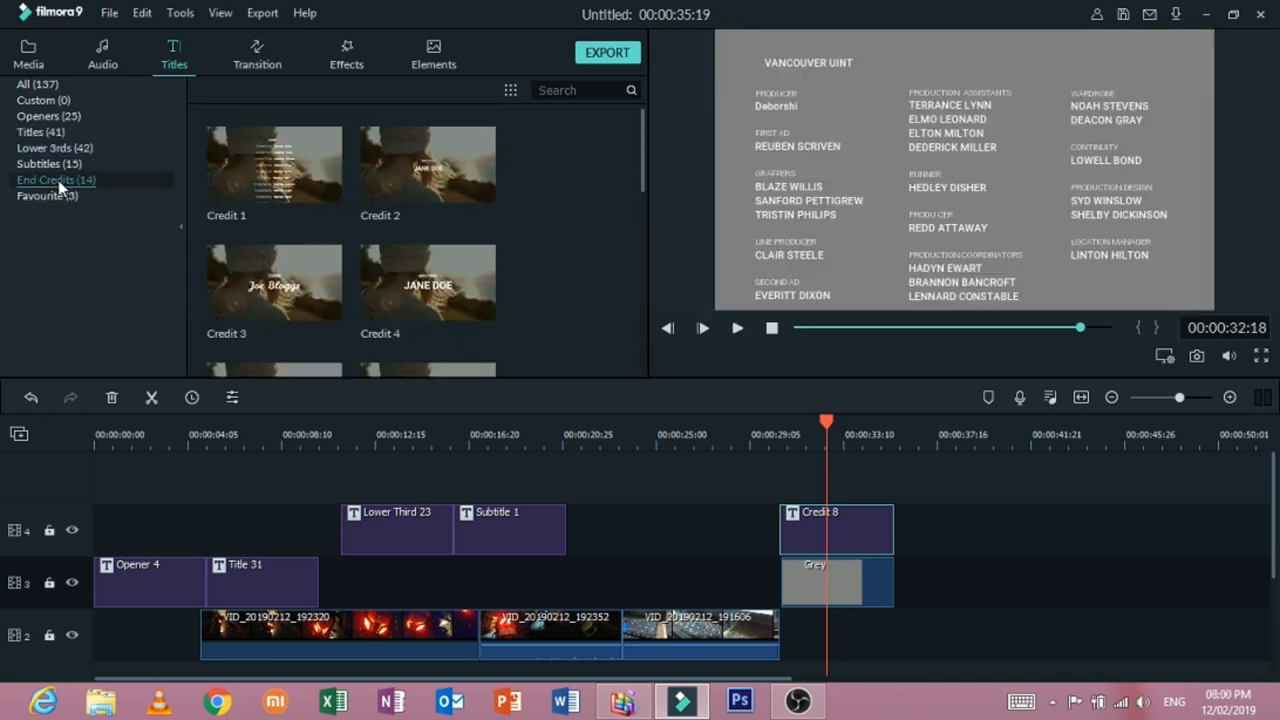
pyautogui.click(50, 196)
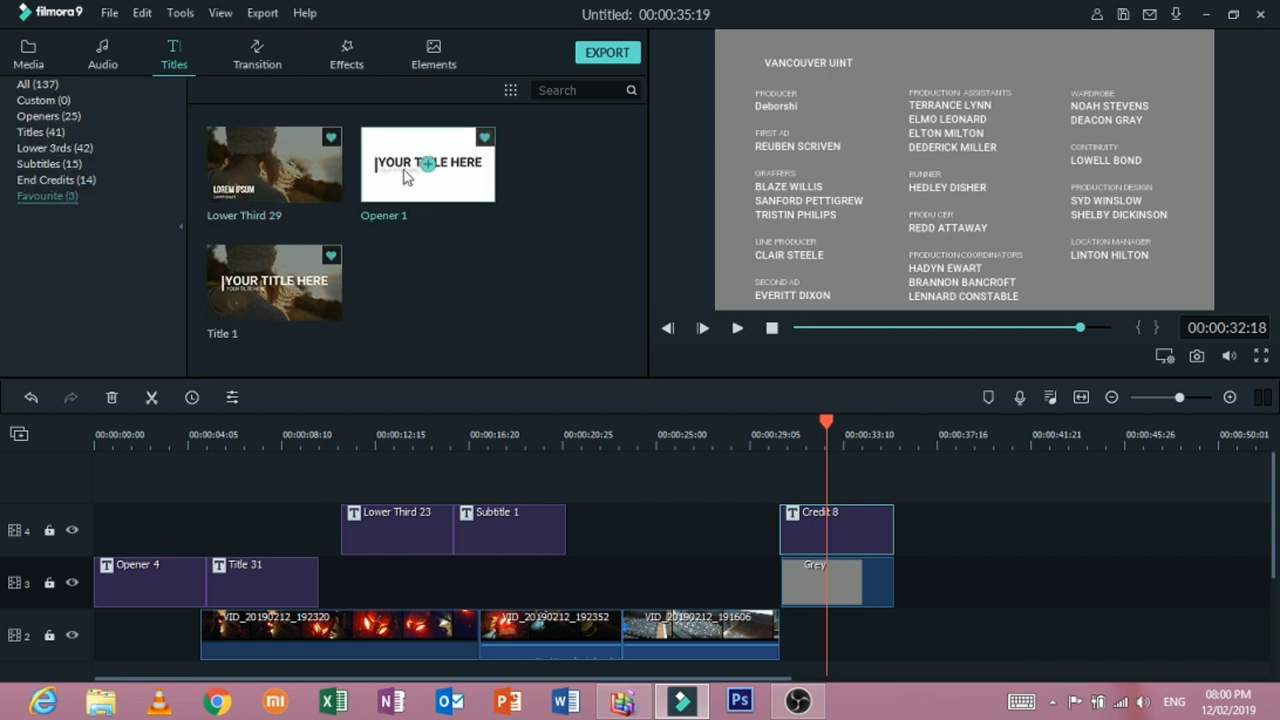
pyautogui.rightClick(250, 307)
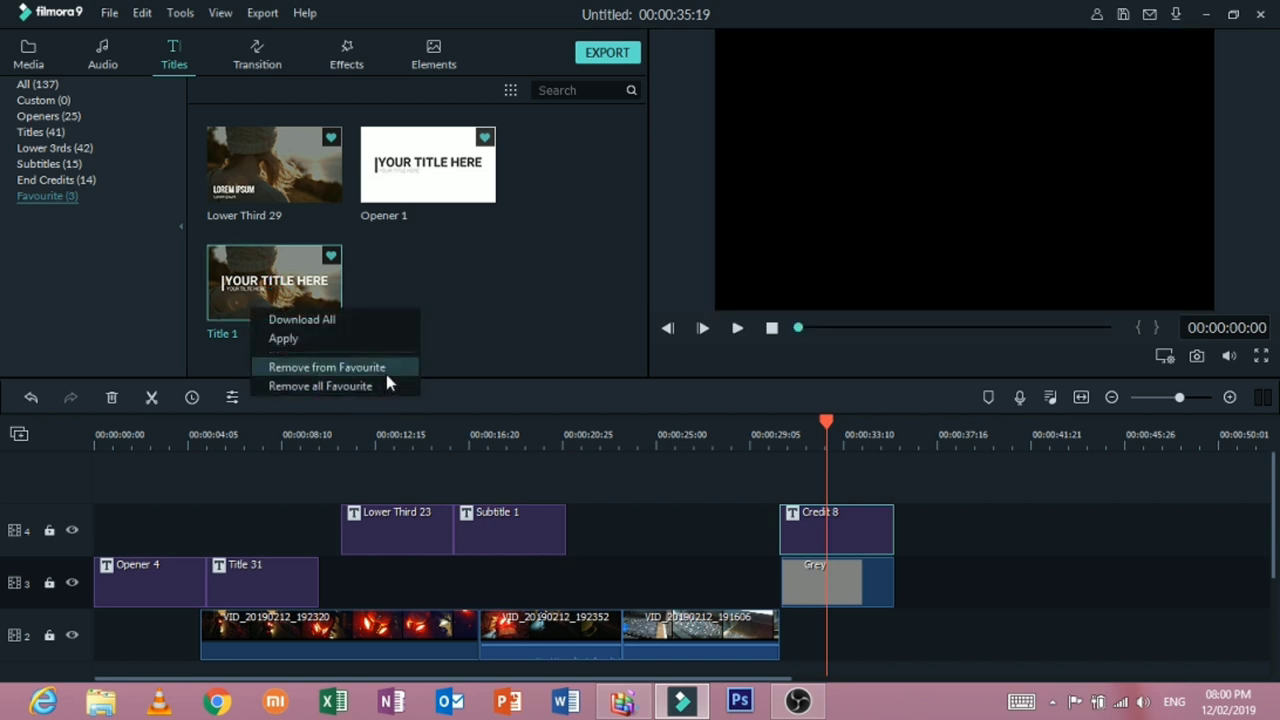
pyautogui.click(322, 387)
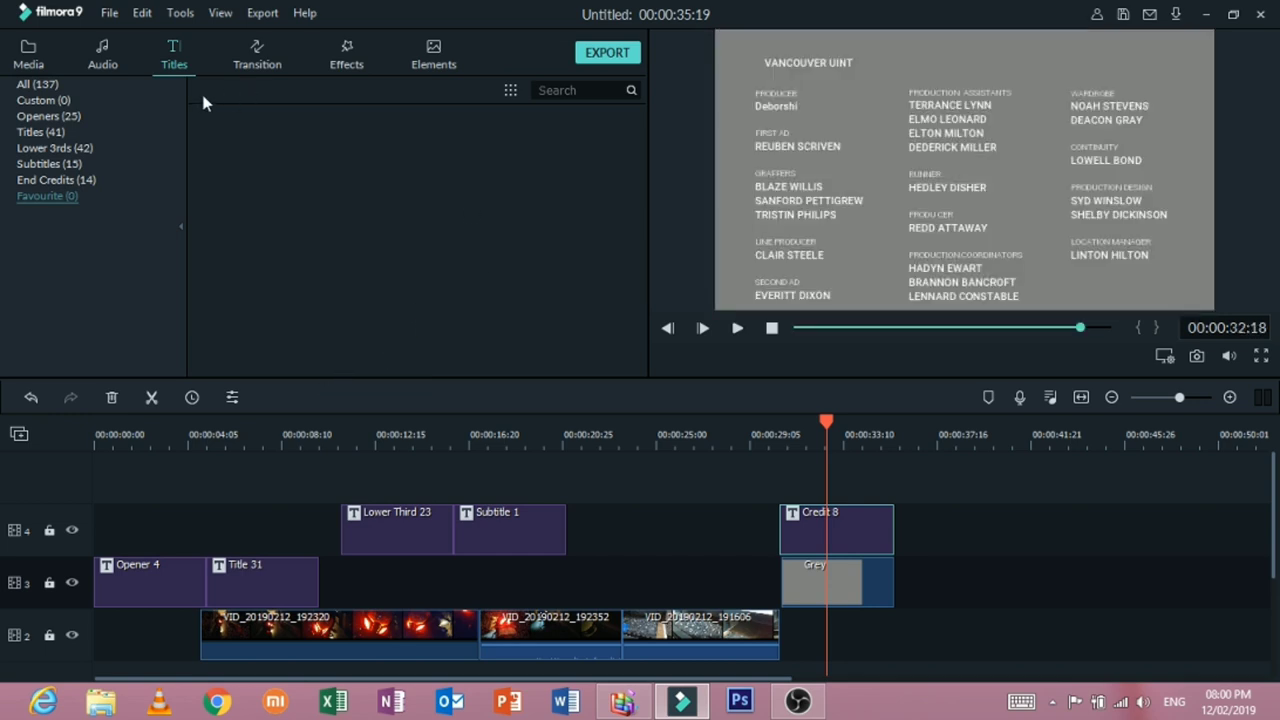
# Step: Play the project from the beginning and pause at about 8 seconds, during Title 31
pyautogui.moveTo(828, 422); pyautogui.dragTo(97, 428)
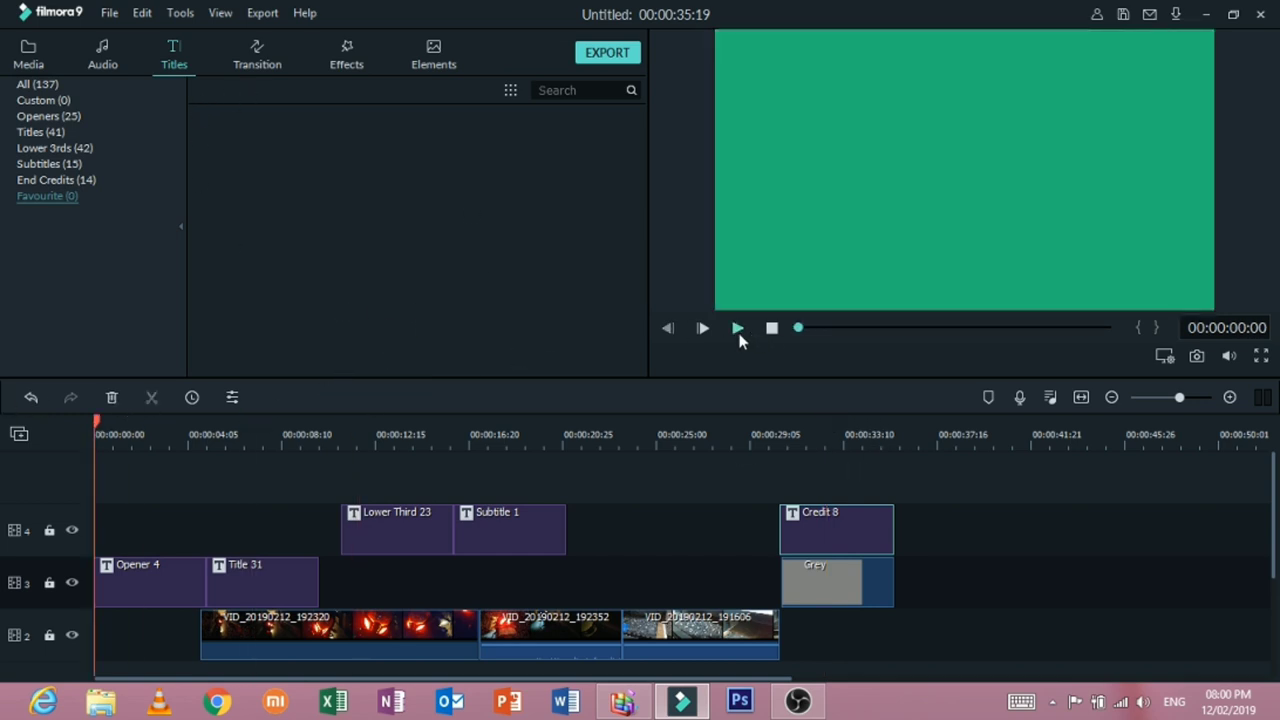
pyautogui.click(738, 330)
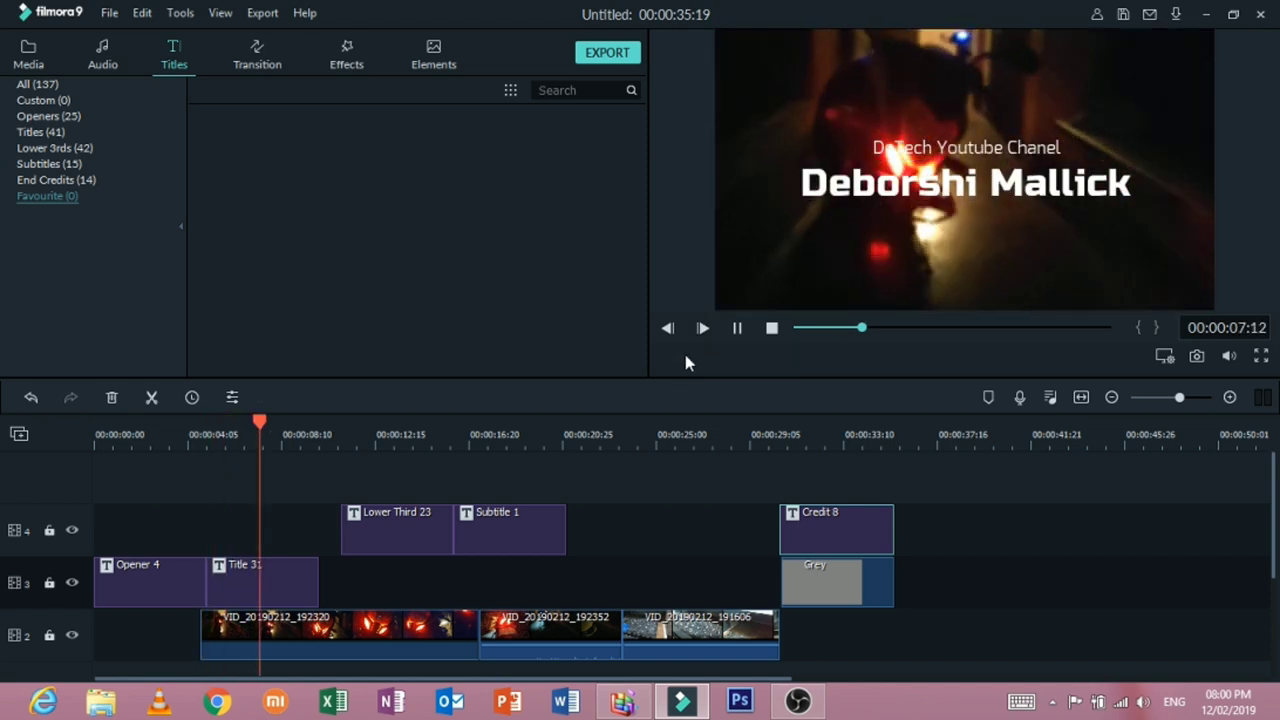
pyautogui.click(737, 328)
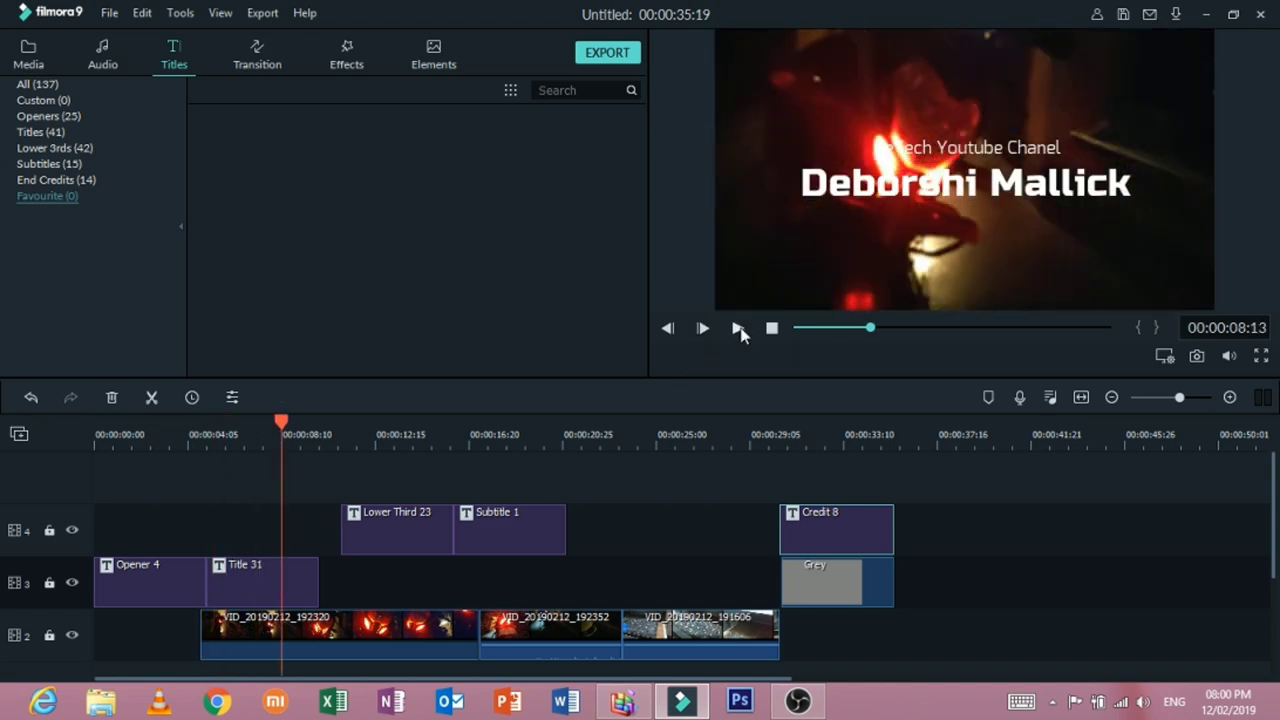
# Step: Browse the transition library through the Basic, 3D, Speed Blur, Warp, Slideshow and Favourite categories
pyautogui.click(252, 52)
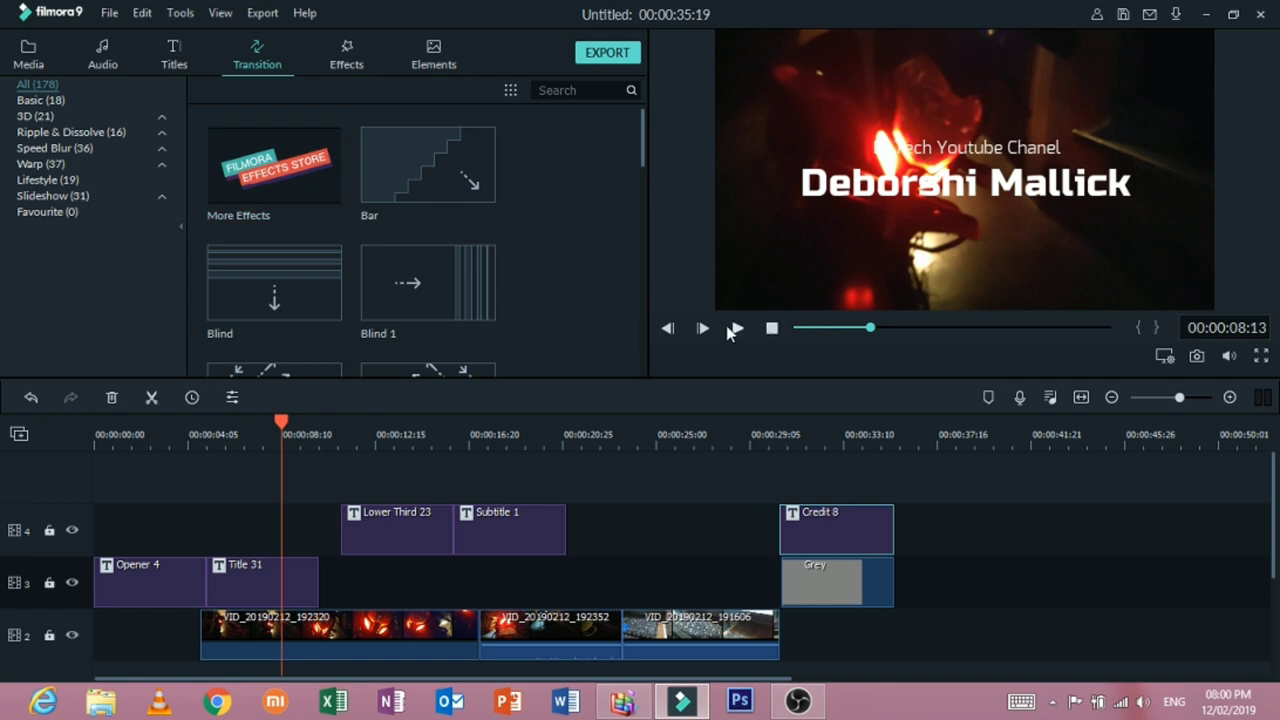
pyautogui.click(35, 100)
pyautogui.click(45, 118)
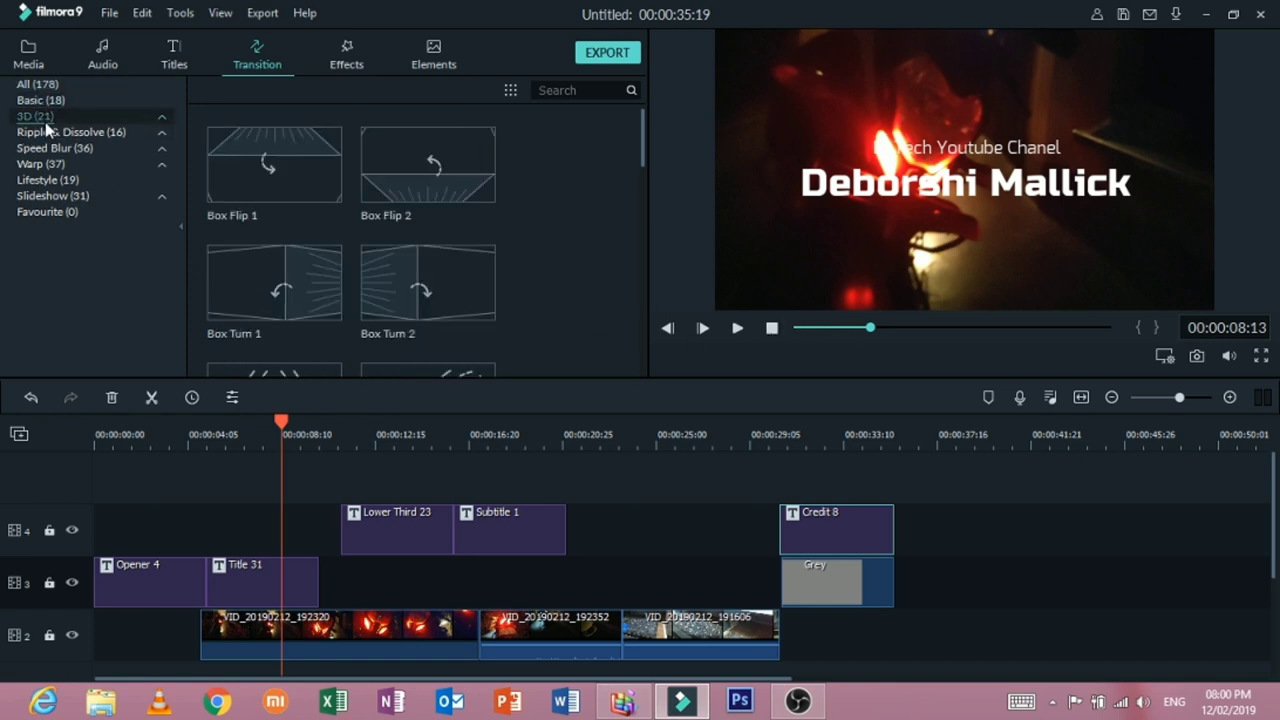
pyautogui.click(55, 149)
pyautogui.click(62, 165)
pyautogui.click(73, 196)
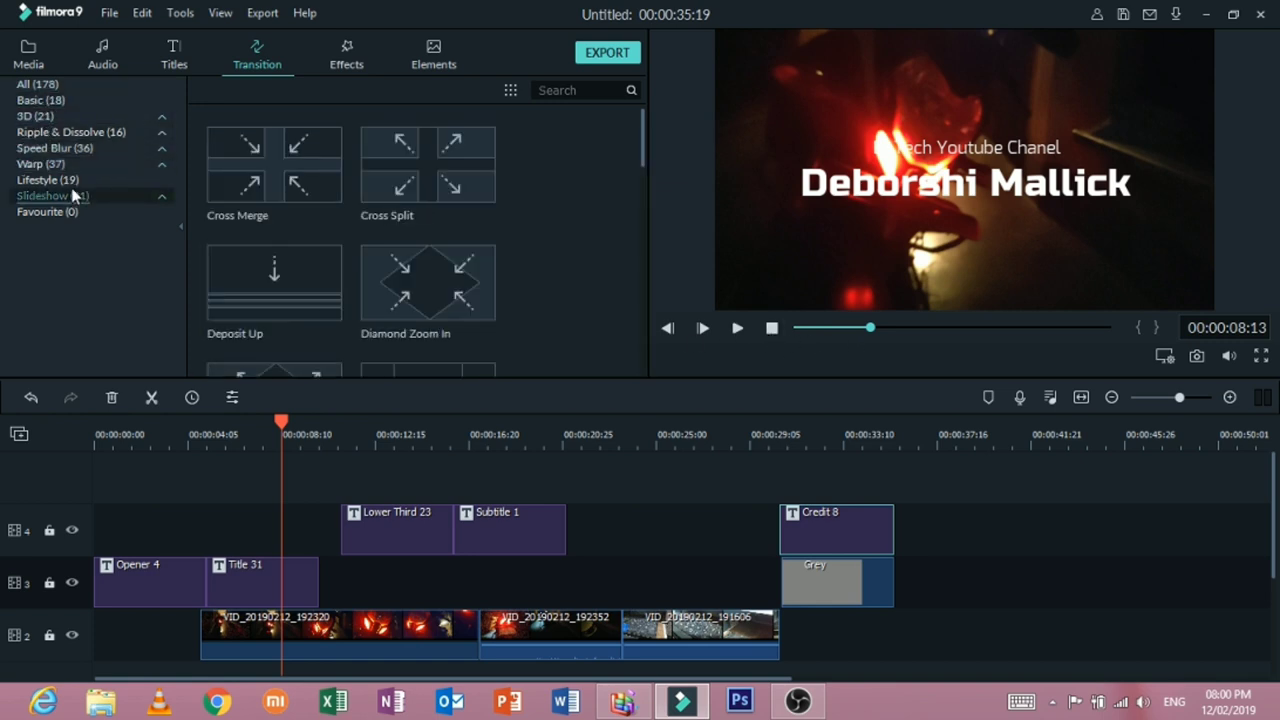
pyautogui.click(62, 213)
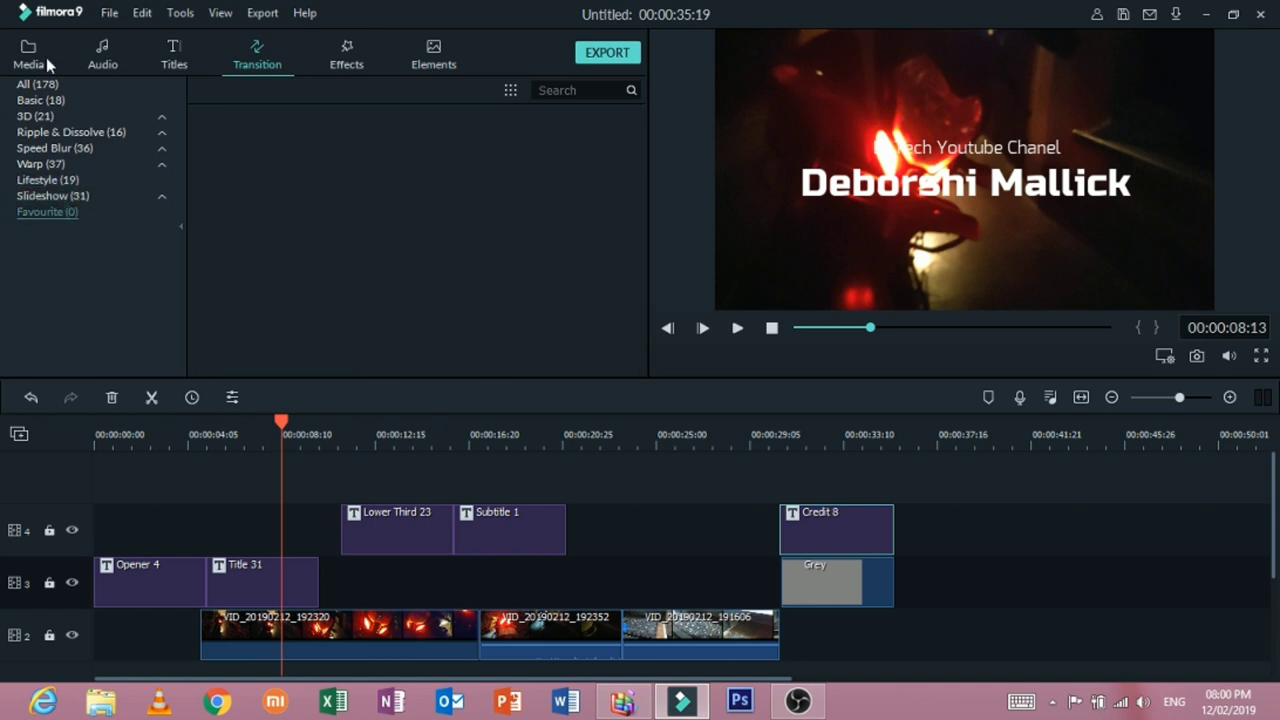
# Step: Preview the Box Flip 1 and Box Flip 2 transitions from the 3D category
pyautogui.click(40, 115)
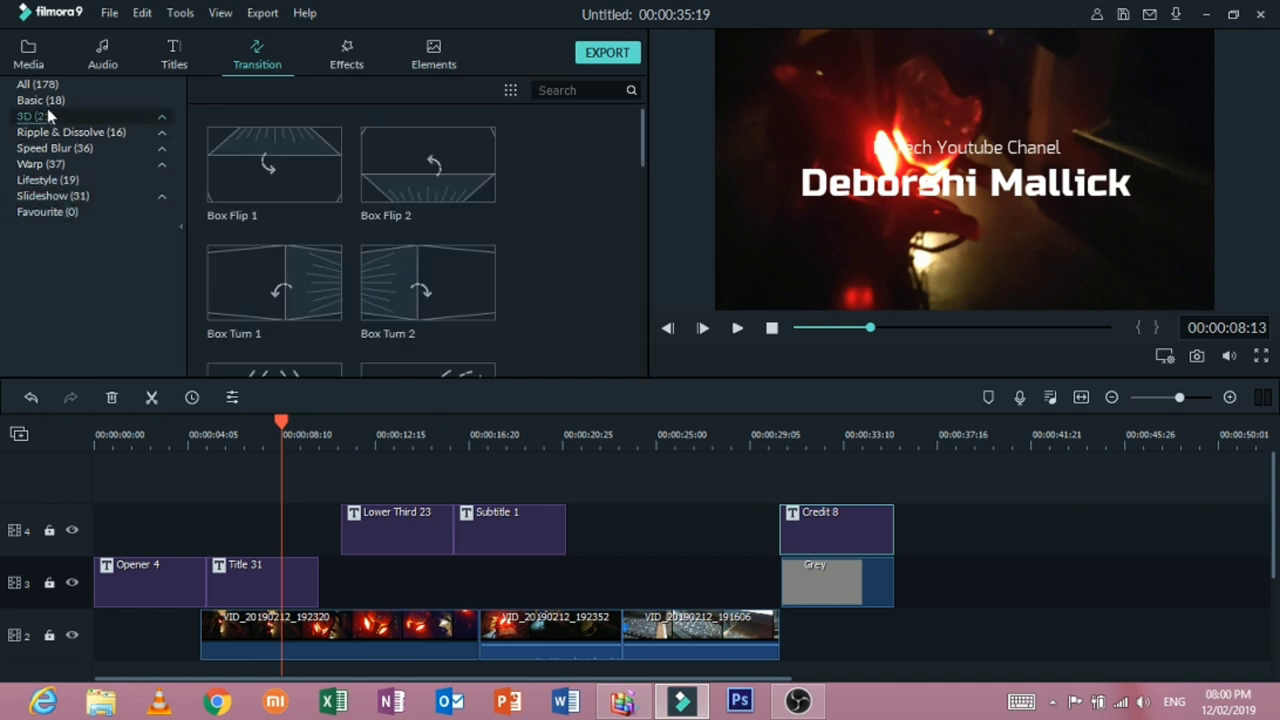
pyautogui.click(310, 183)
pyautogui.click(737, 329)
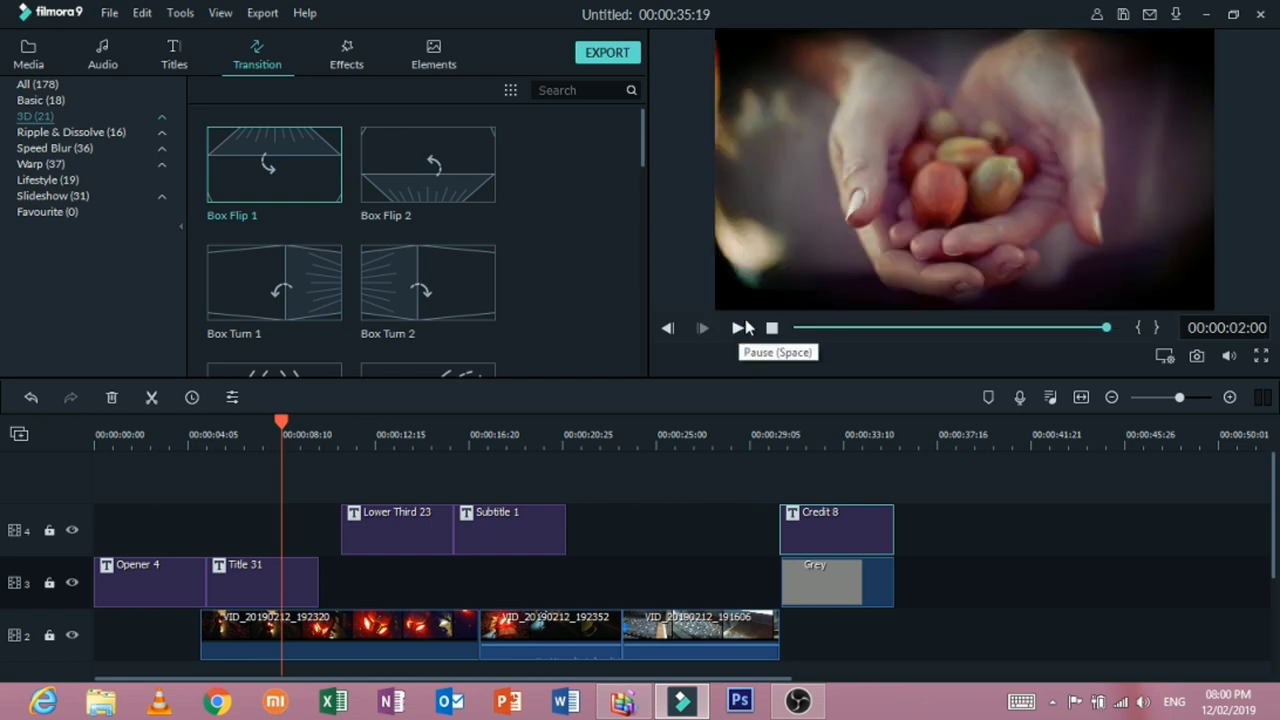
pyautogui.click(454, 186)
pyautogui.click(737, 329)
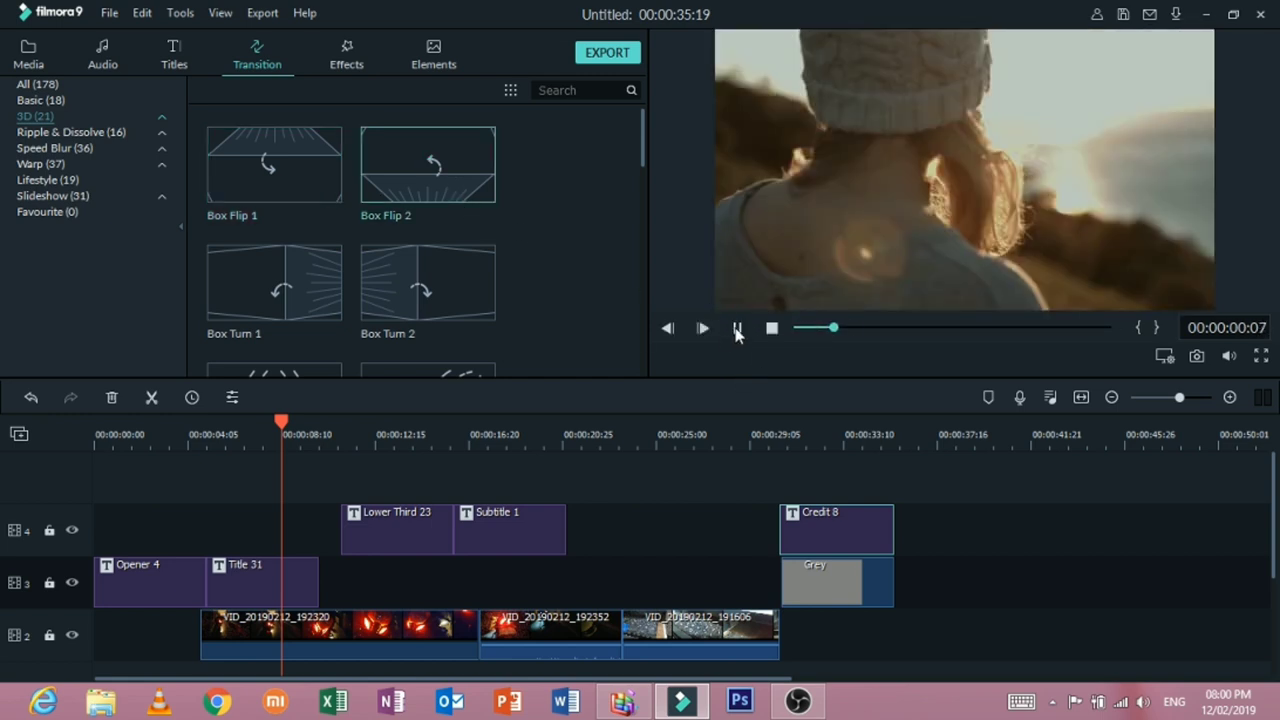
# Step: Add the Orb 1 transition between clips VID_20190212_192320 and VID_20190212_192352, and play the timeline from about 16 seconds
pyautogui.scroll(-10, 527, 303)
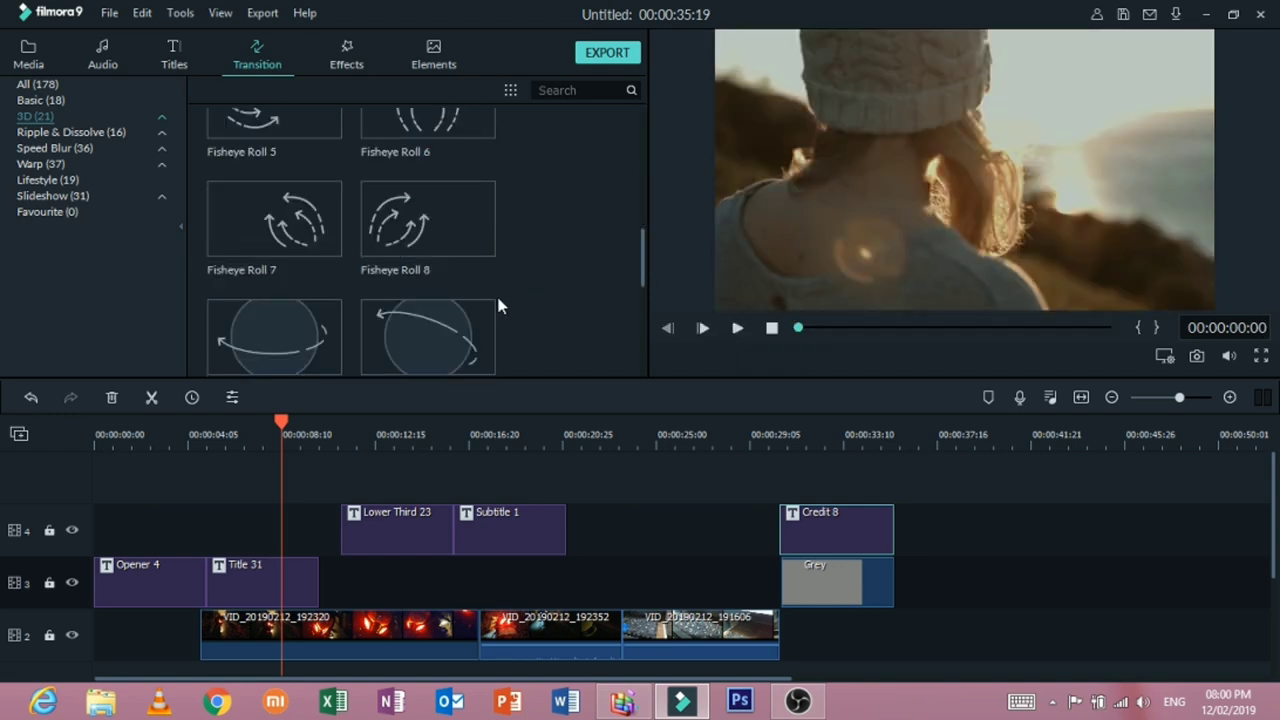
pyautogui.scroll(-1, 352, 330)
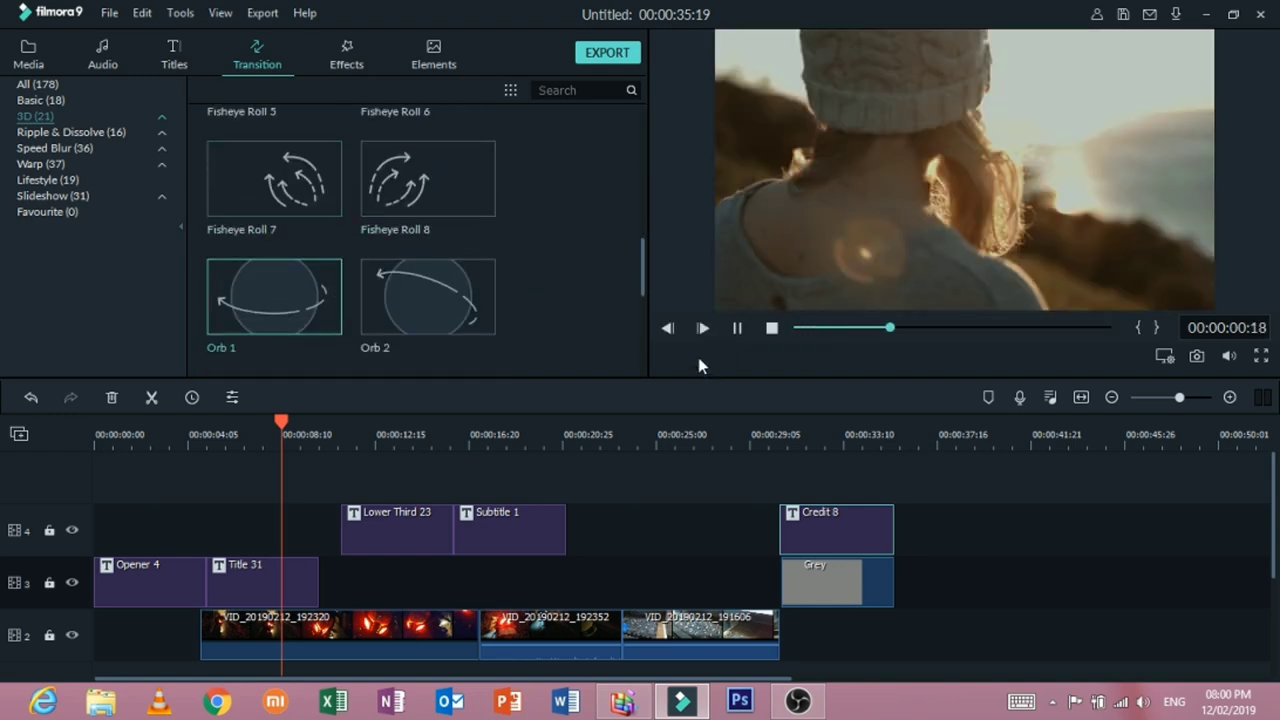
pyautogui.moveTo(343, 300); pyautogui.dragTo(475, 639)
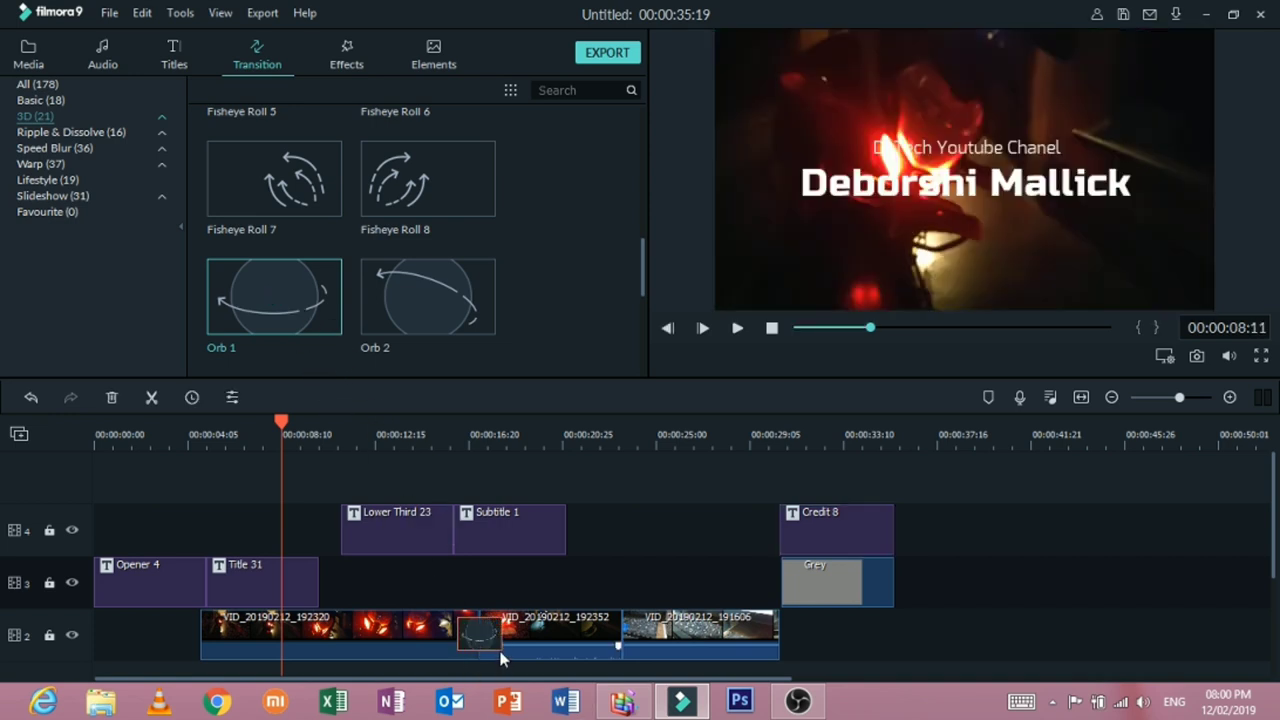
pyautogui.moveTo(285, 423); pyautogui.dragTo(460, 486)
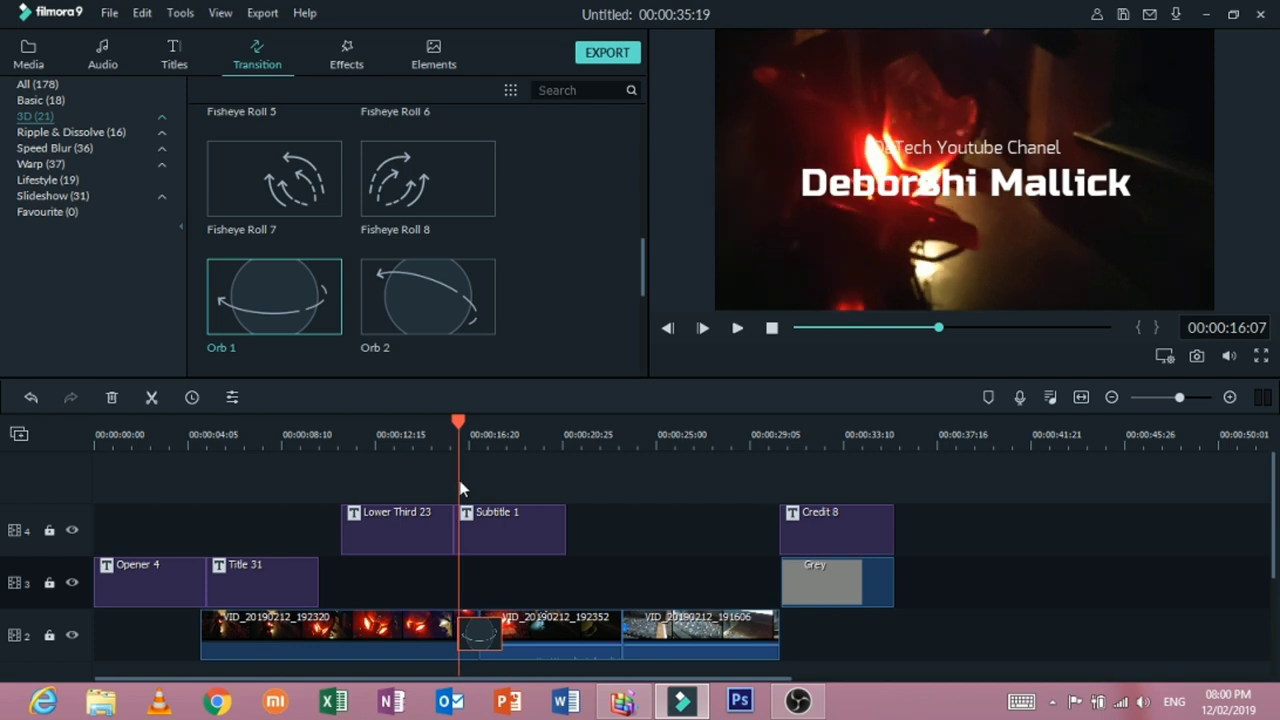
pyautogui.click(737, 330)
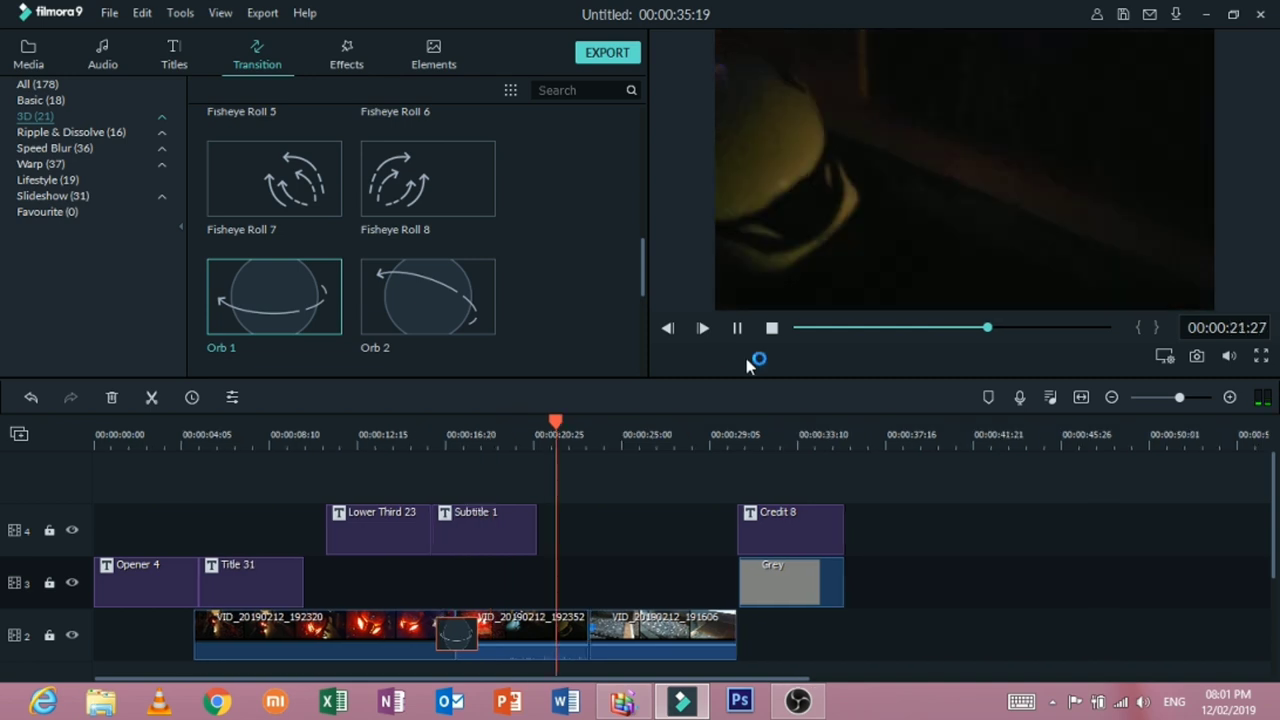
pyautogui.press('space')
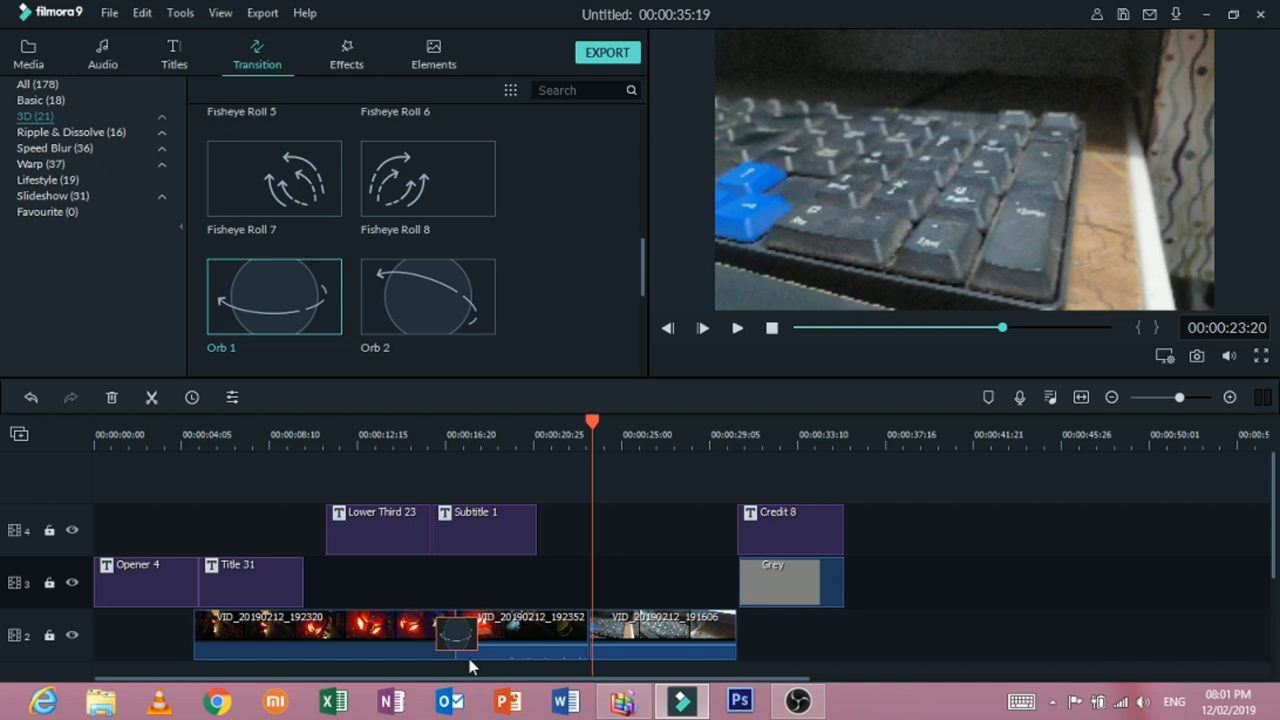
# Step: Move the Orb 1 transition to the cut between VID_20190212_192352 and VID_20190212_191606, and play from about 20 seconds
pyautogui.moveTo(477, 635); pyautogui.dragTo(590, 540)
pyautogui.moveTo(592, 430); pyautogui.dragTo(538, 427)
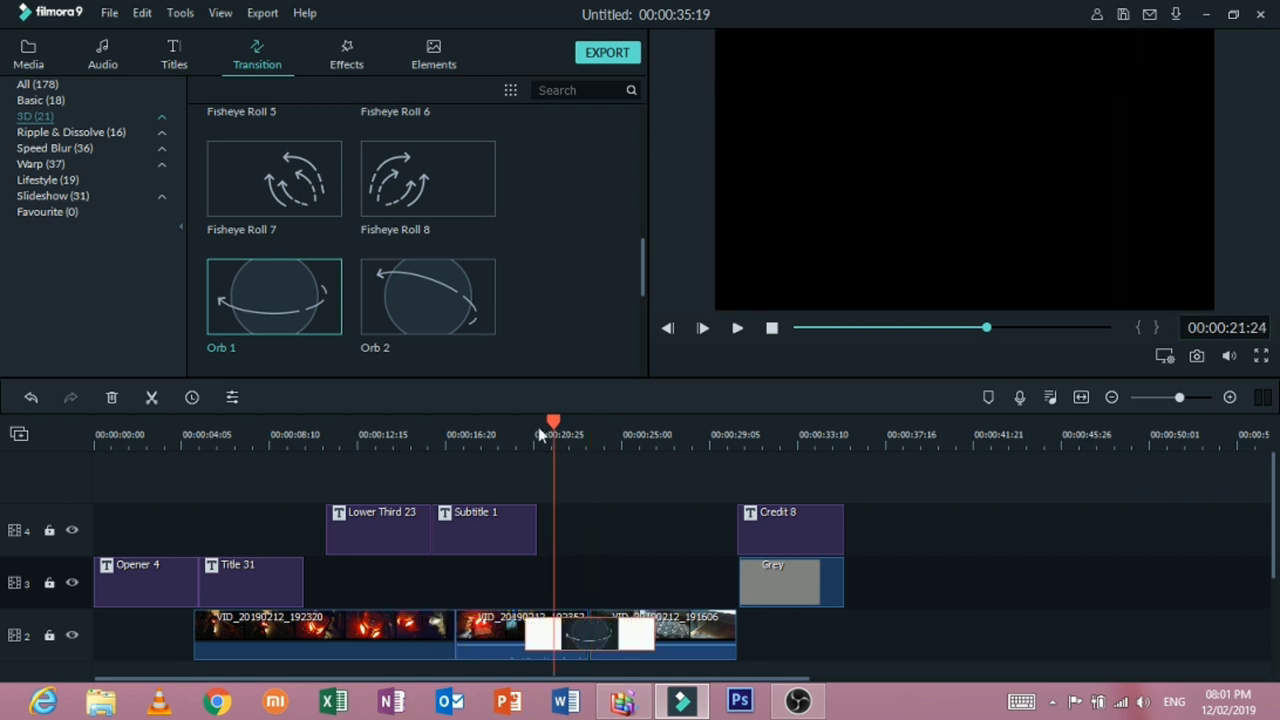
pyautogui.click(538, 428)
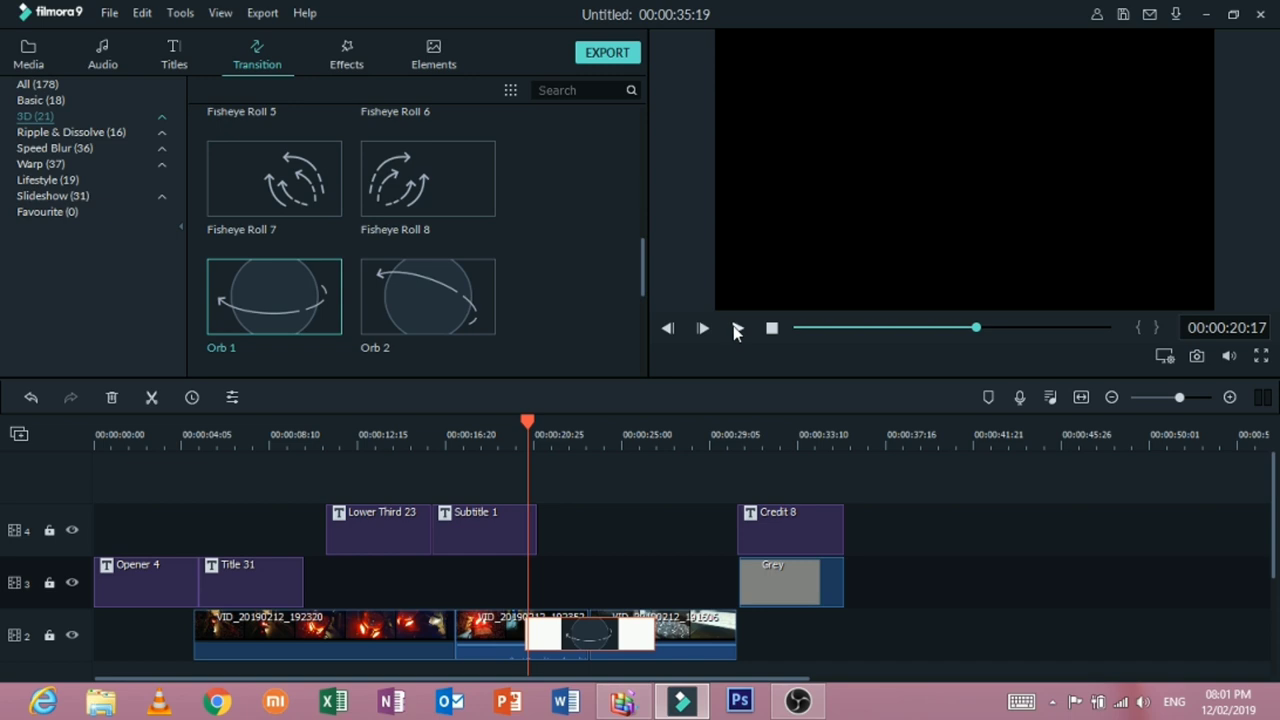
pyautogui.click(736, 330)
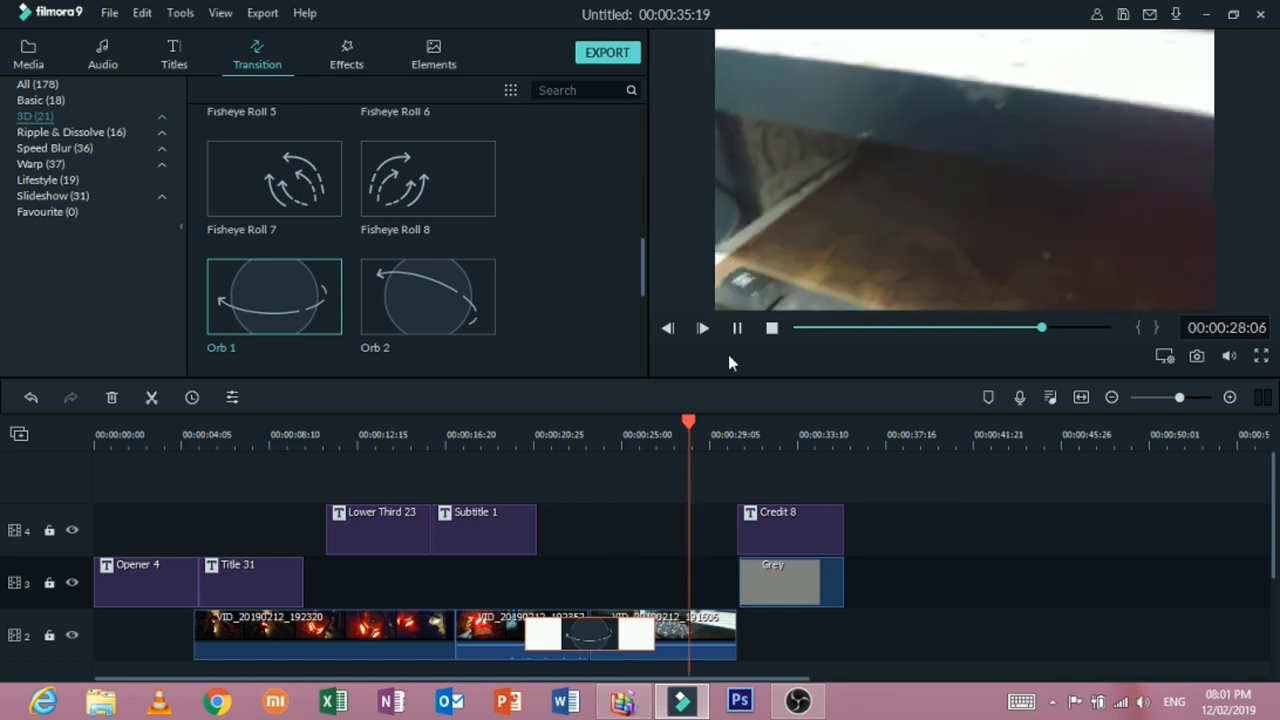
# Step: Delete the Orb 1 transition from track 2 and return the playhead to about 21 seconds
pyautogui.rightClick(616, 637)
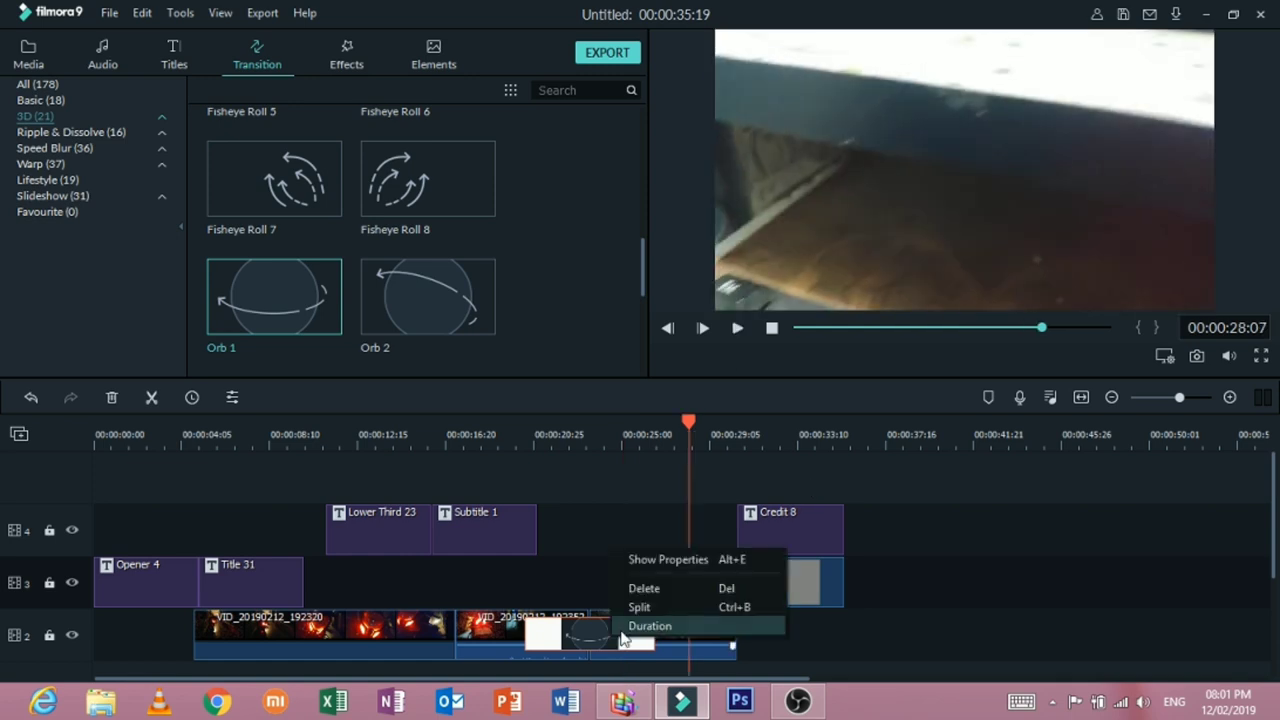
pyautogui.click(644, 588)
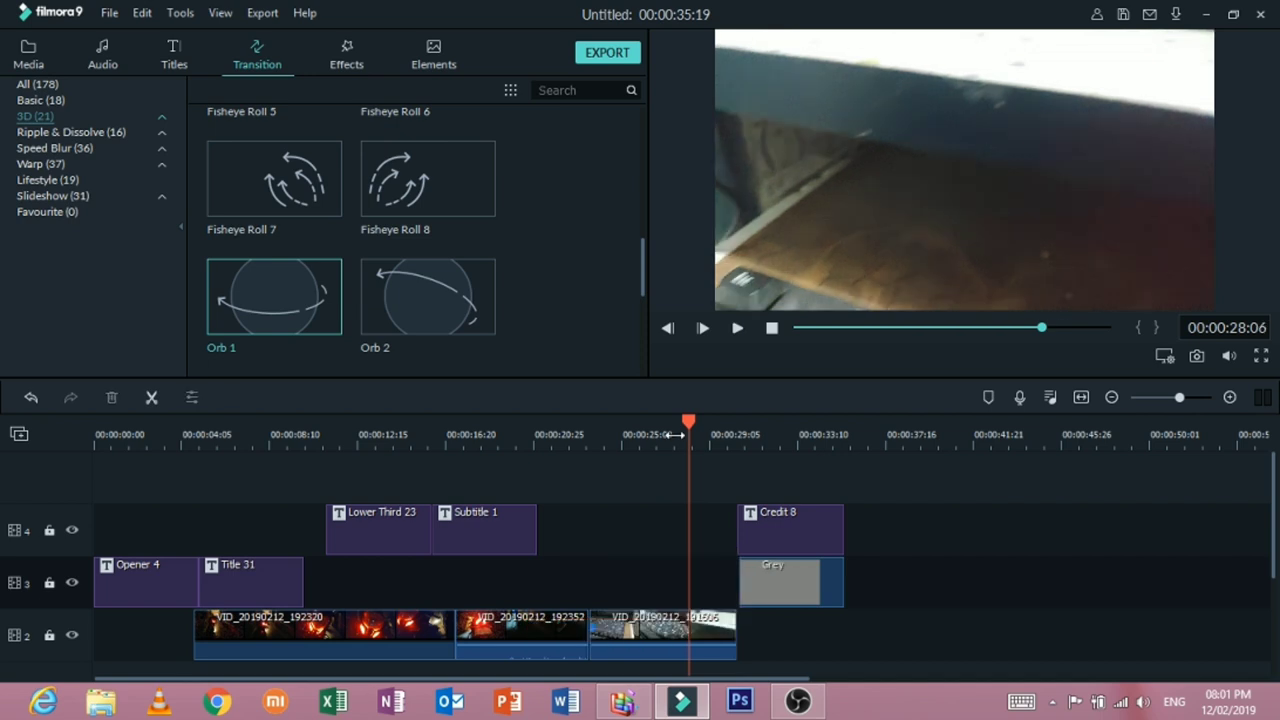
pyautogui.click(553, 434)
# Step: Preview the Crazy Parammetric Fun and Dispersion Blur transitions from the Ripple & Dissolve category
pyautogui.click(104, 145)
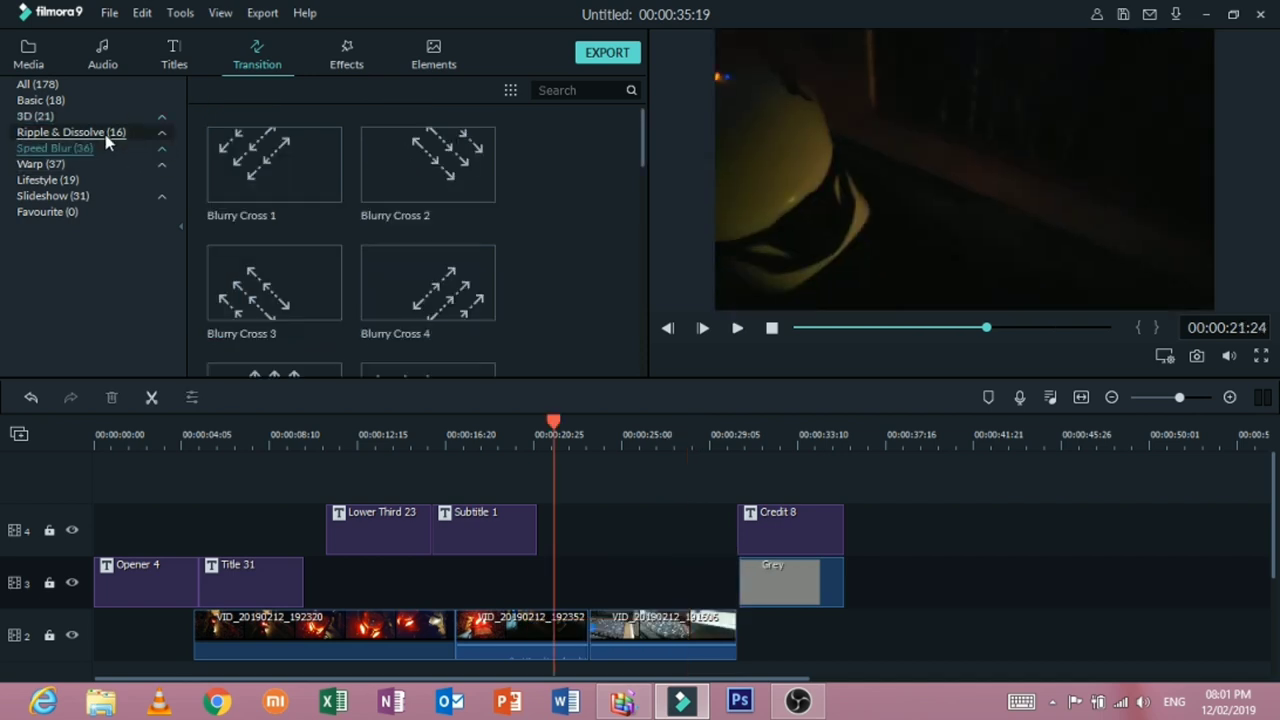
pyautogui.click(105, 134)
pyautogui.click(314, 181)
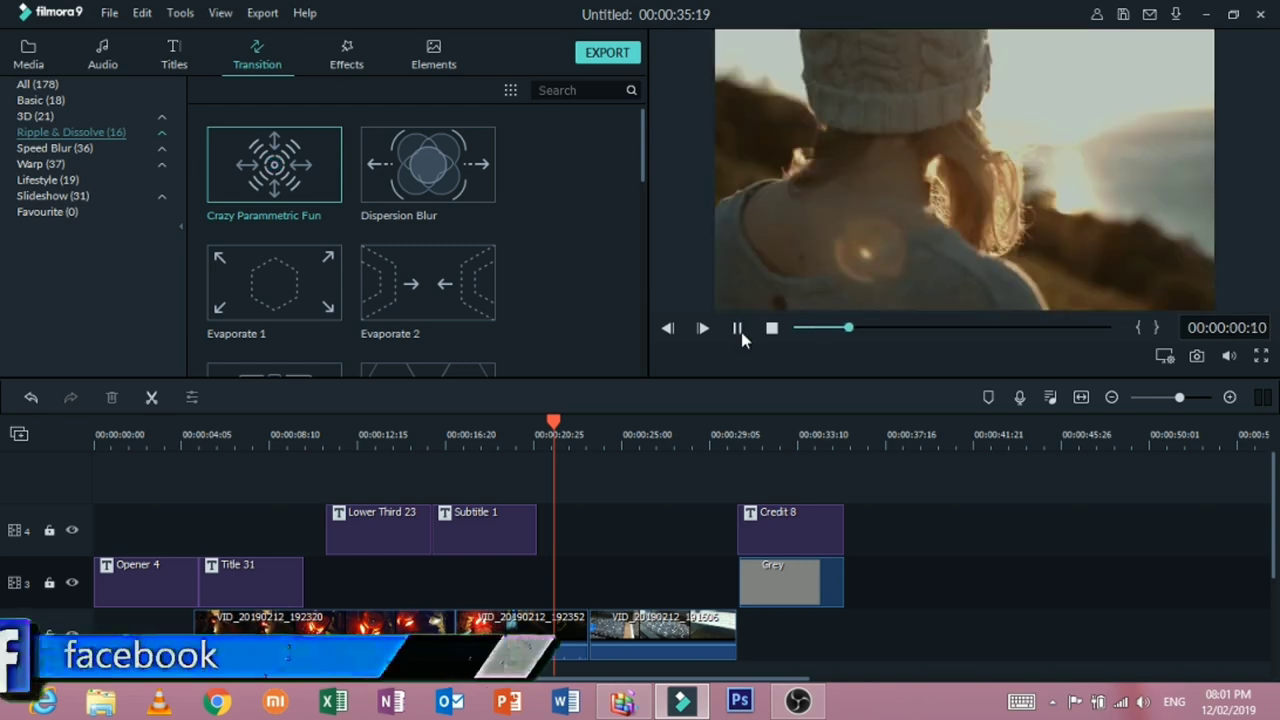
pyautogui.click(464, 184)
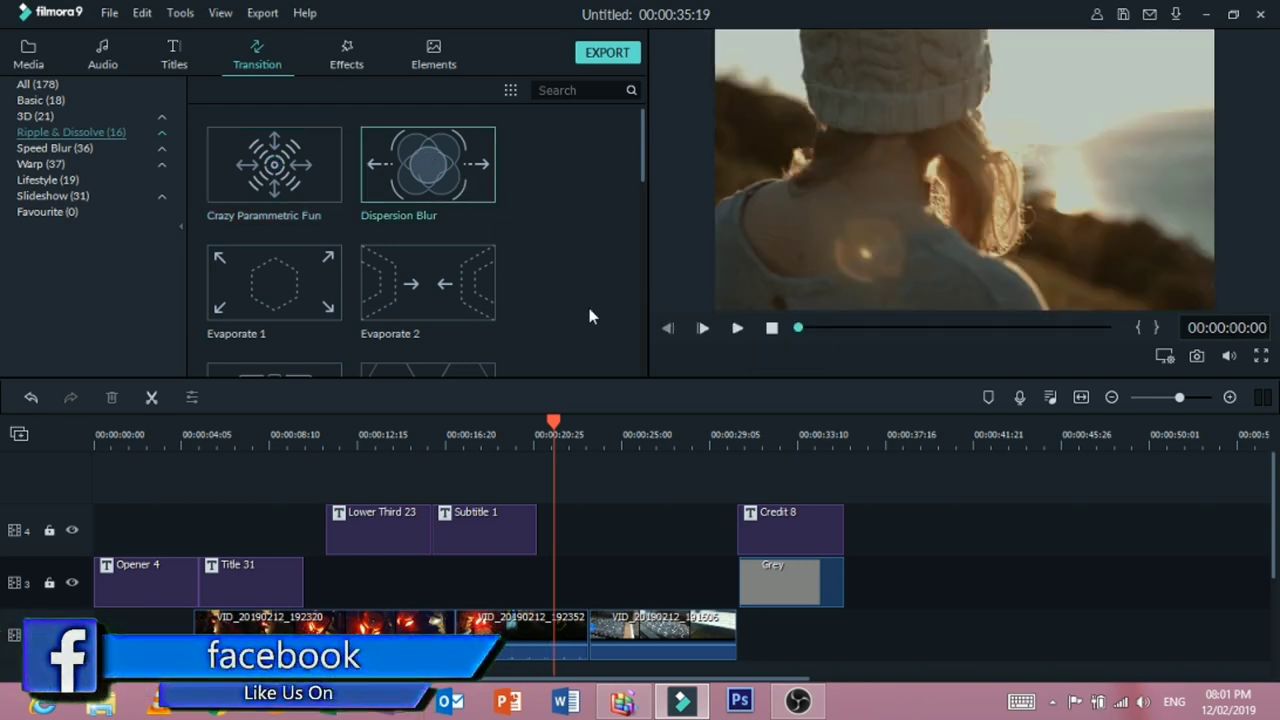
# Step: Preview the Bar and Blind transitions from the Basic category
pyautogui.click(40, 100)
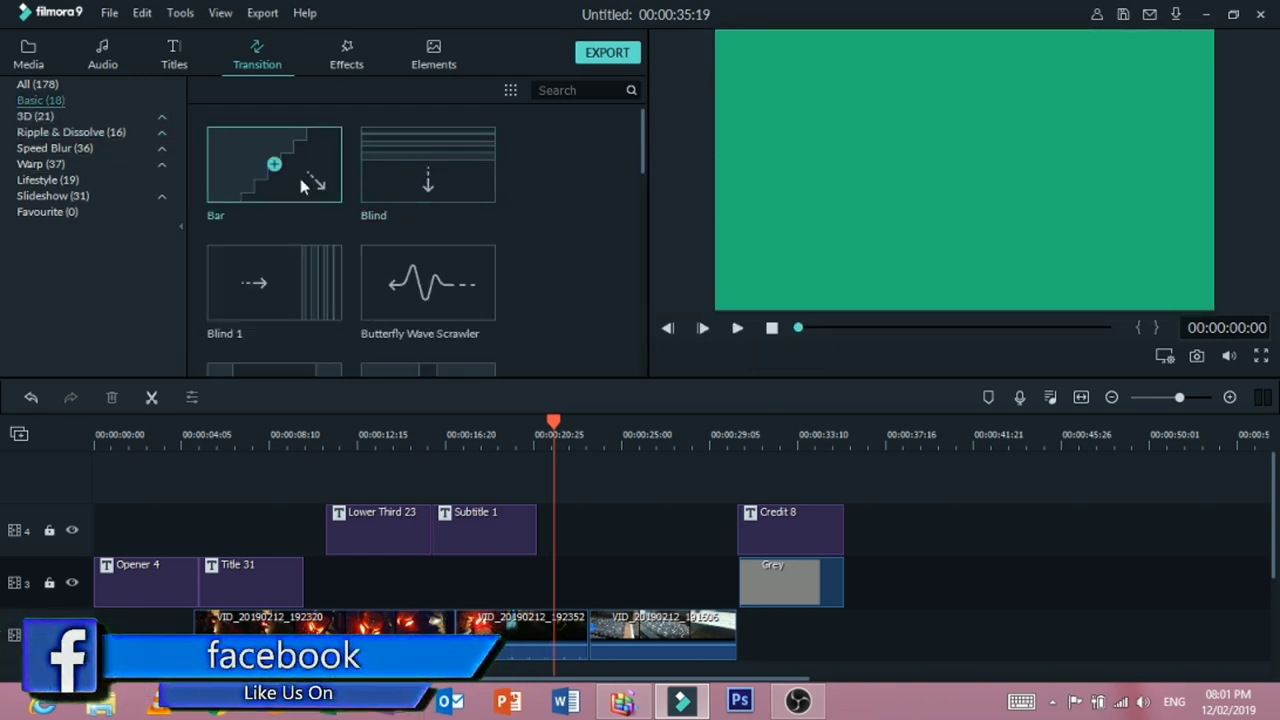
pyautogui.click(300, 178)
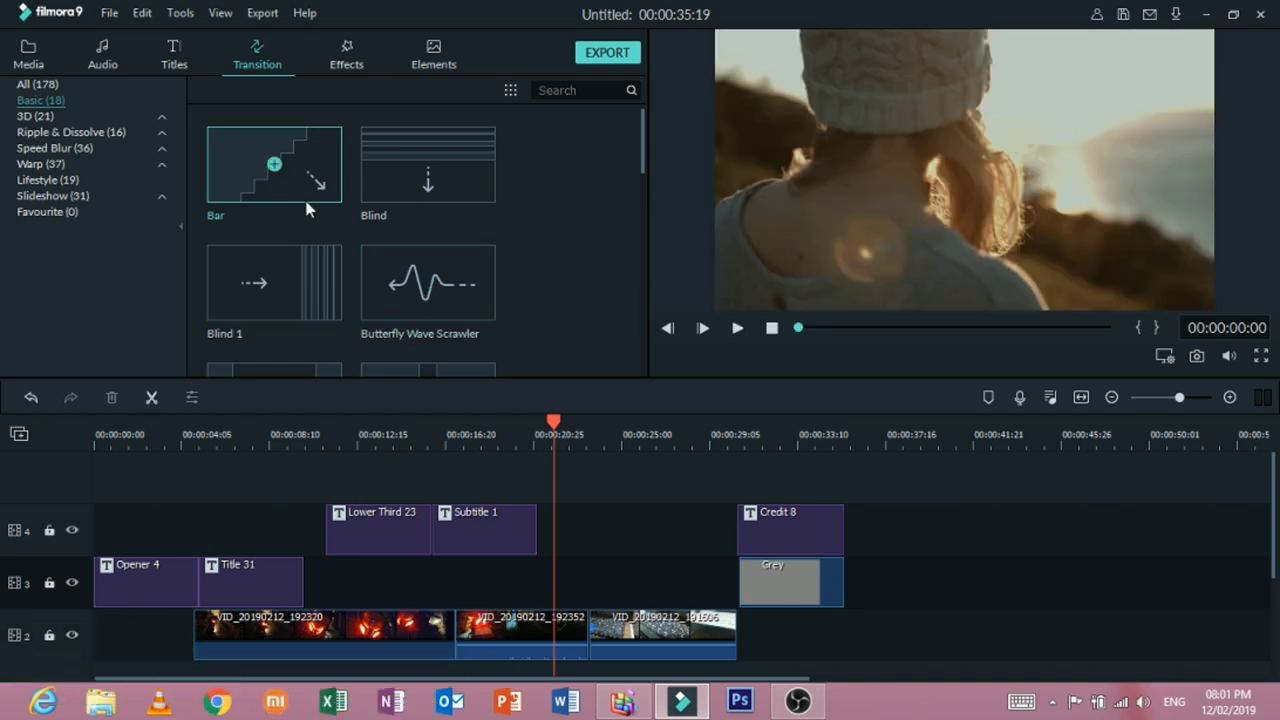
pyautogui.click(737, 330)
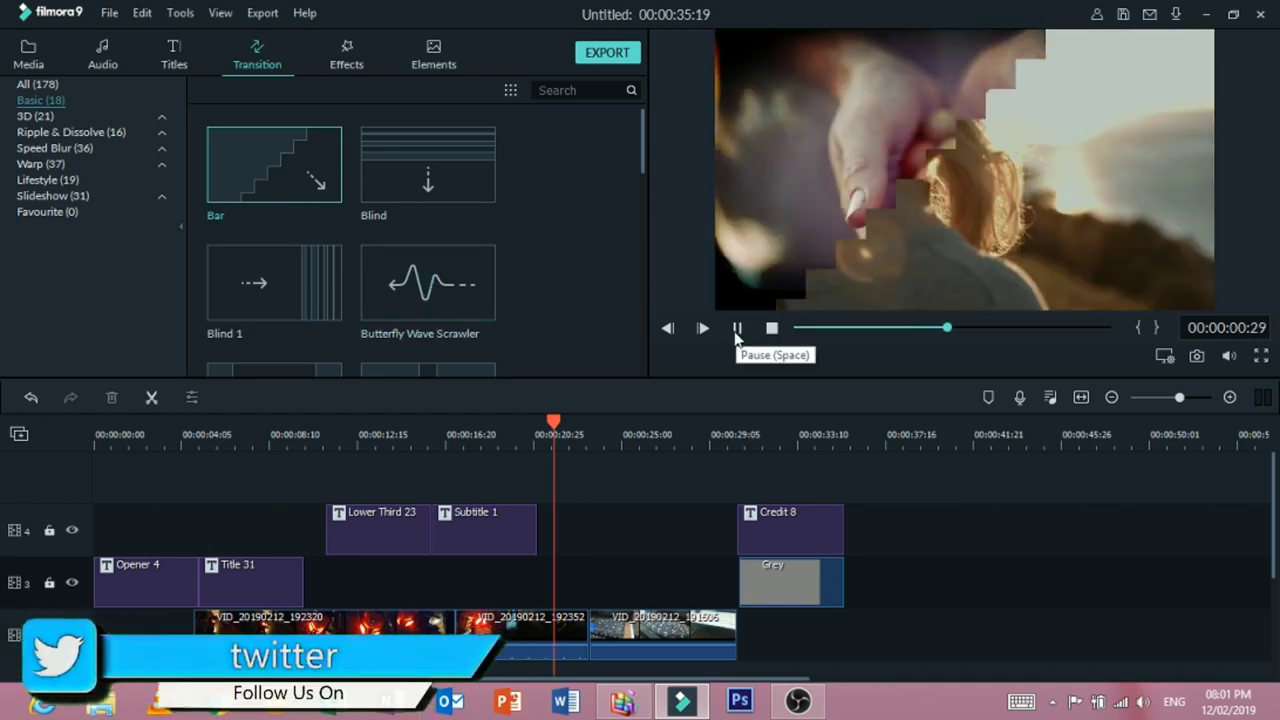
pyautogui.press('Right')
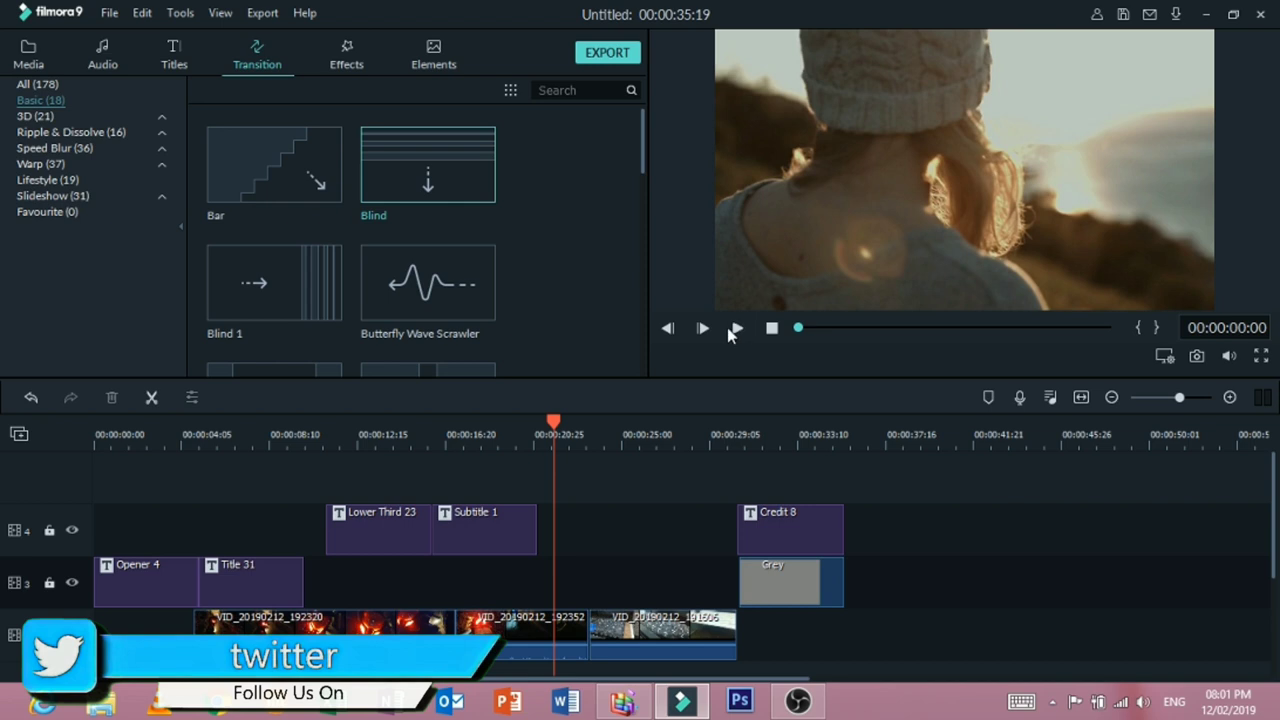
pyautogui.click(731, 330)
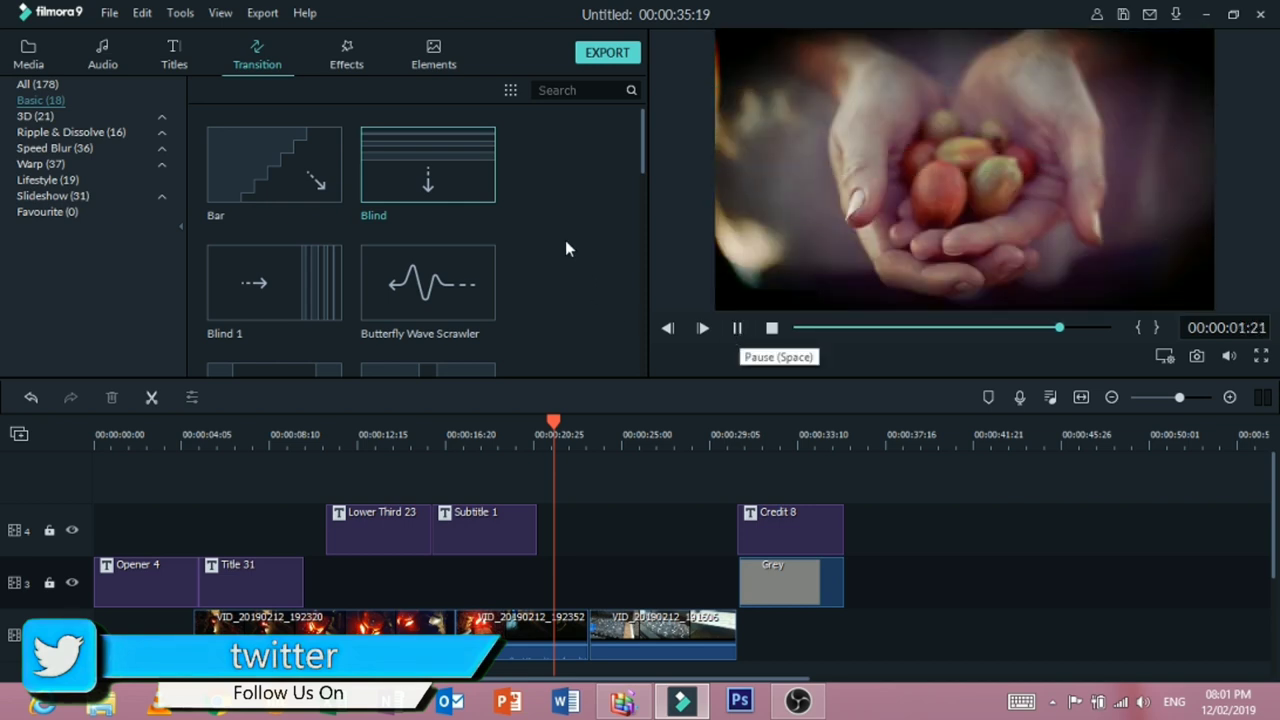
# Step: Add the Blind transition between VID_20190212_192352 and VID_20190212_191606, and play the timeline across it
pyautogui.moveTo(428, 165); pyautogui.dragTo(590, 638)
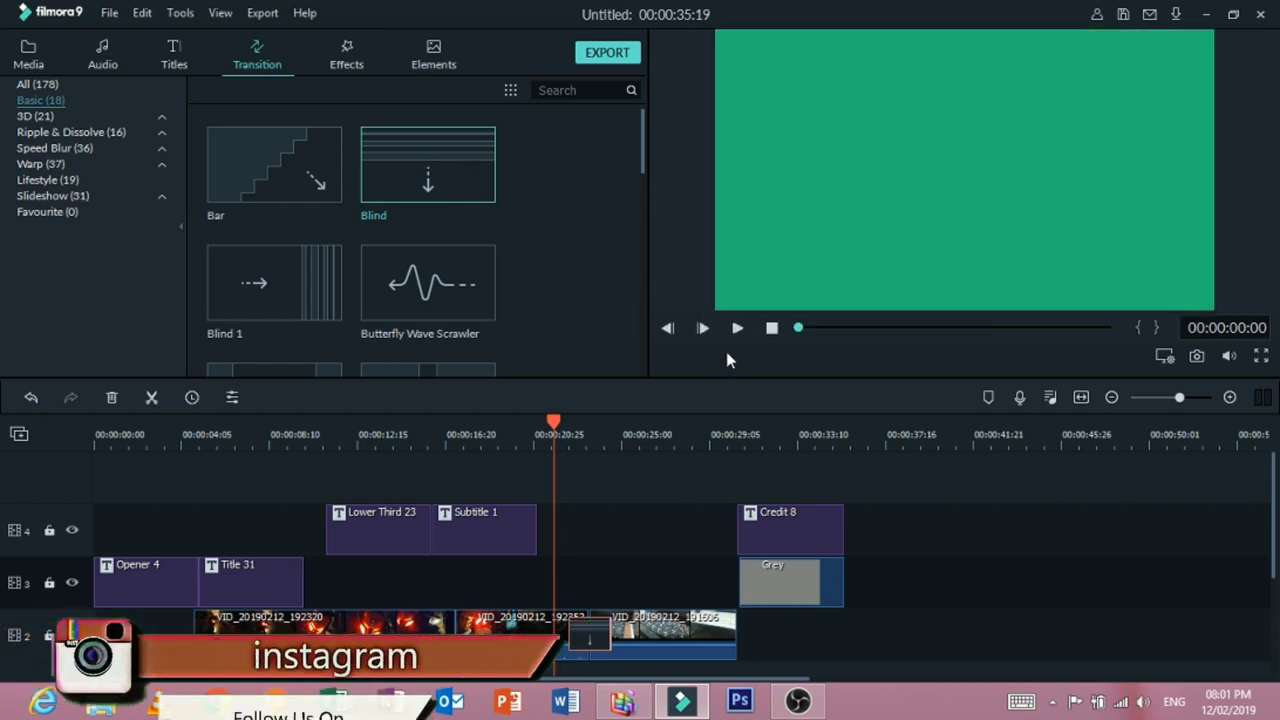
pyautogui.click(731, 330)
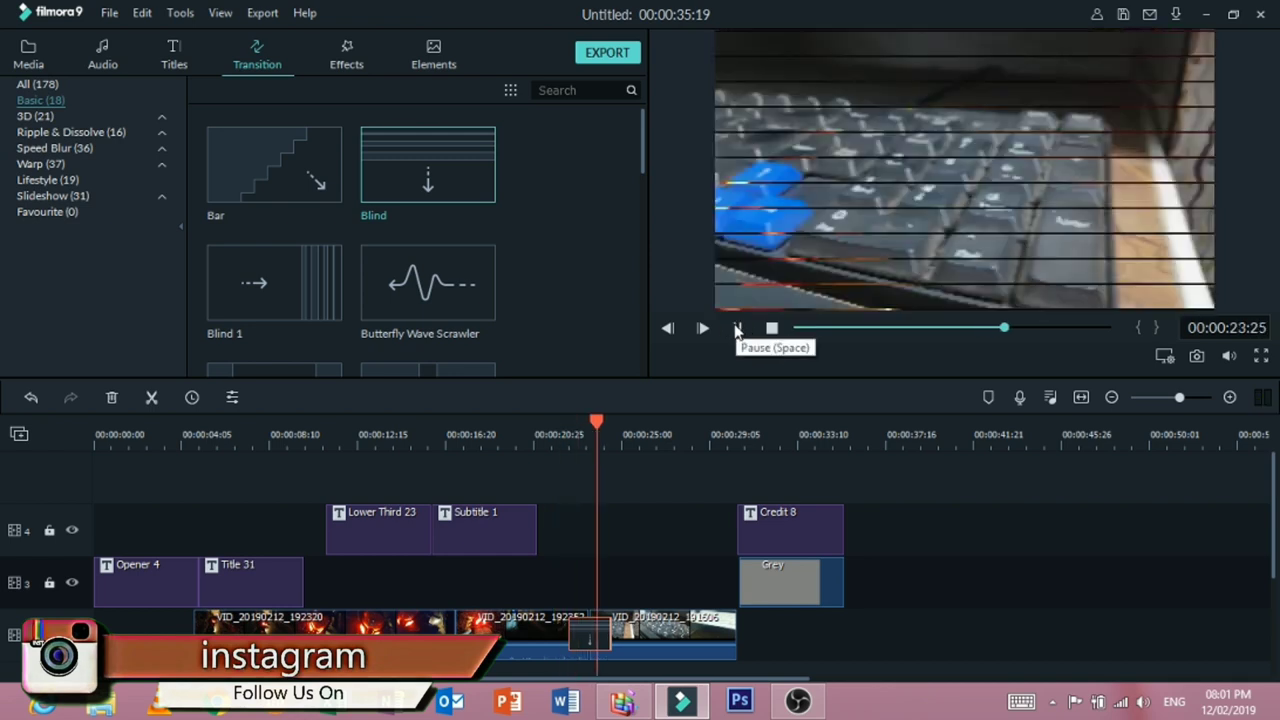
pyautogui.click(737, 330)
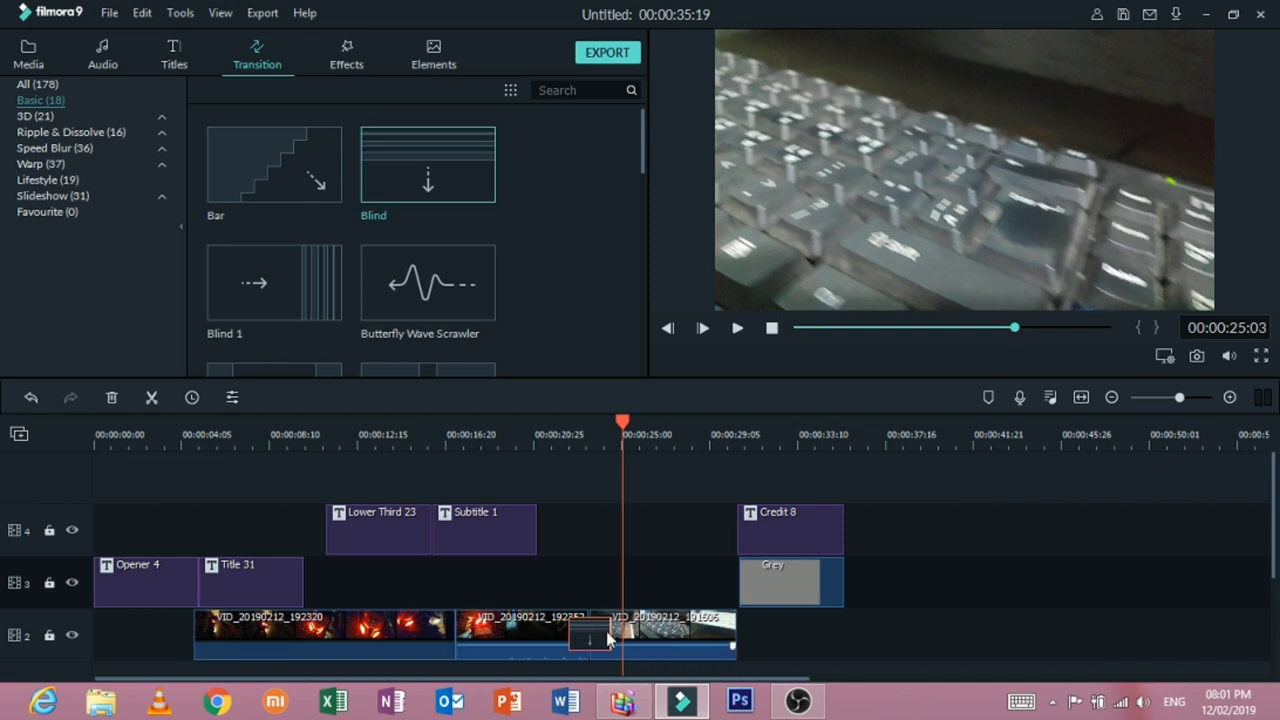
# Step: Delete the Blind transition between the second and third video clips on track 2
pyautogui.rightClick(604, 632)
pyautogui.click(648, 672)
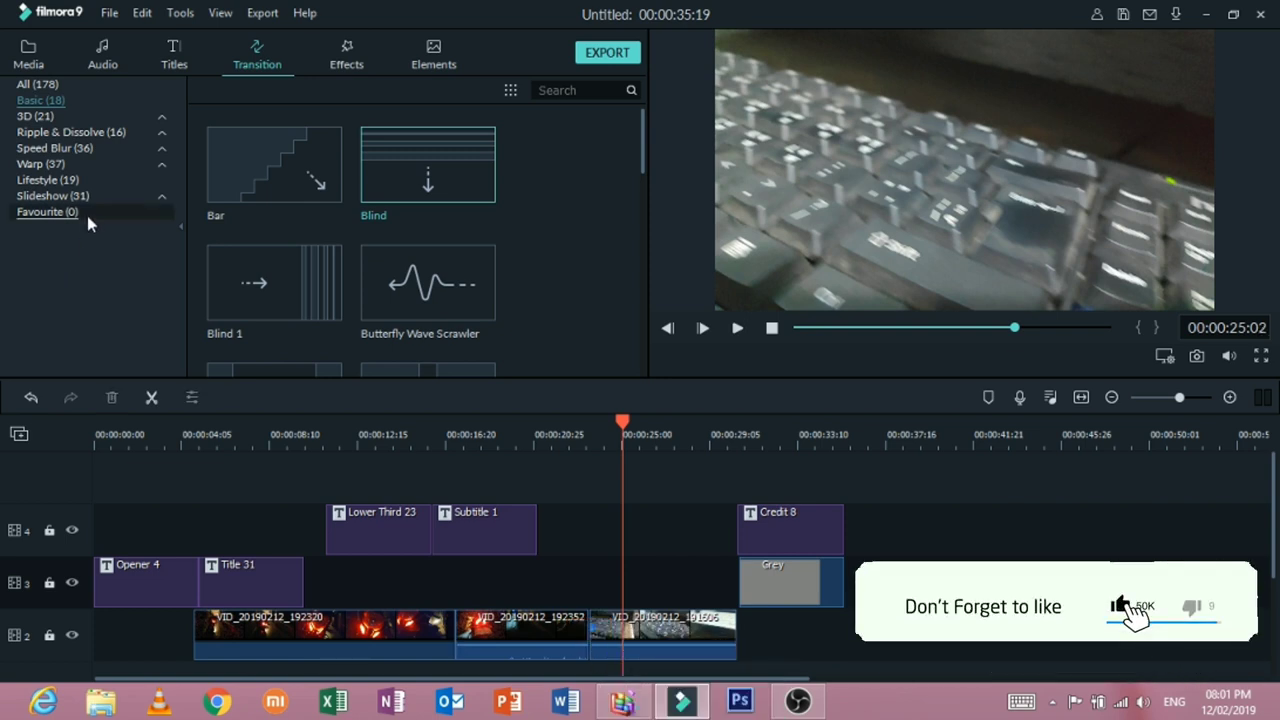
# Step: Preview the Cross Merge, Diamond Zoom In and Push transitions from the Slideshow category
pyautogui.click(75, 197)
pyautogui.click(274, 165)
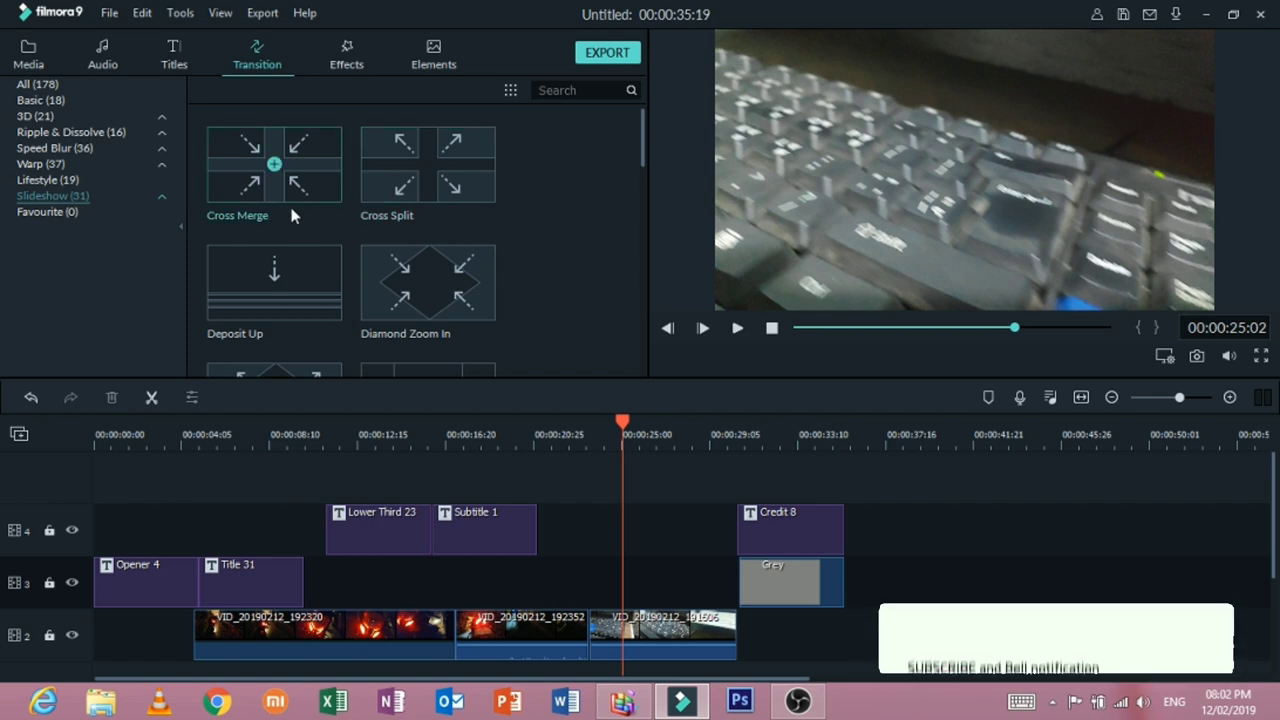
pyautogui.click(736, 330)
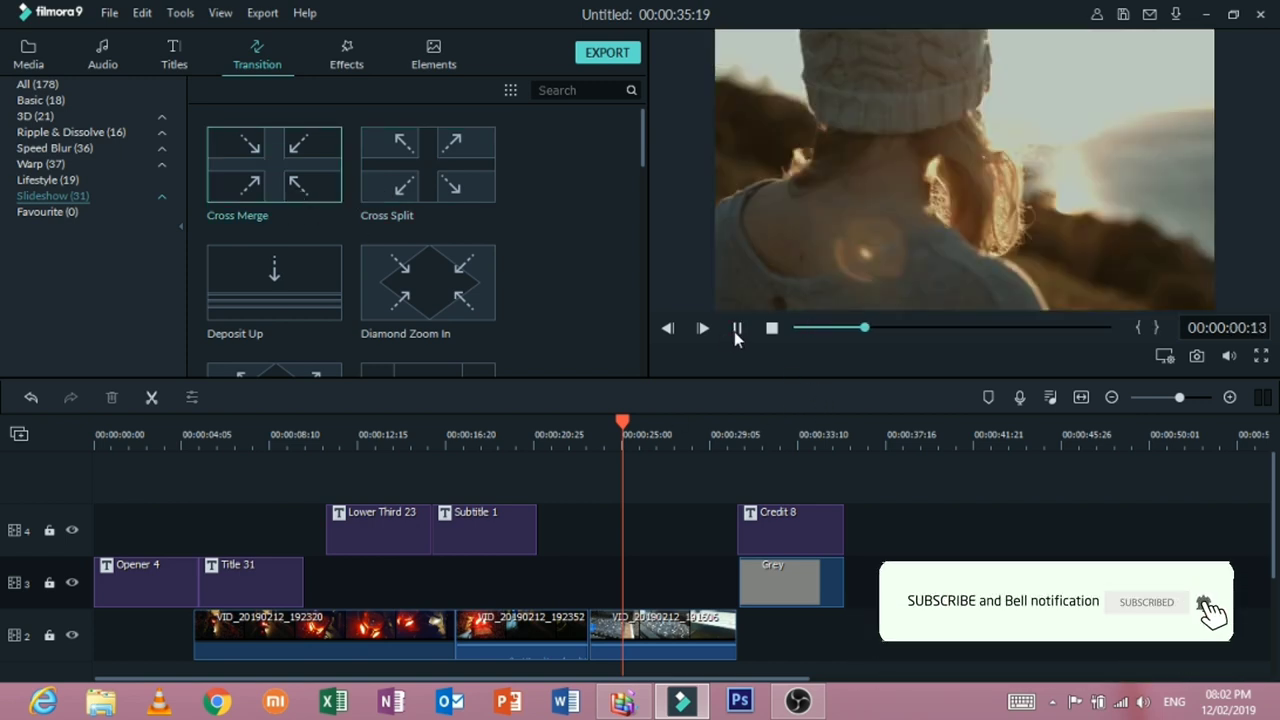
pyautogui.click(465, 330)
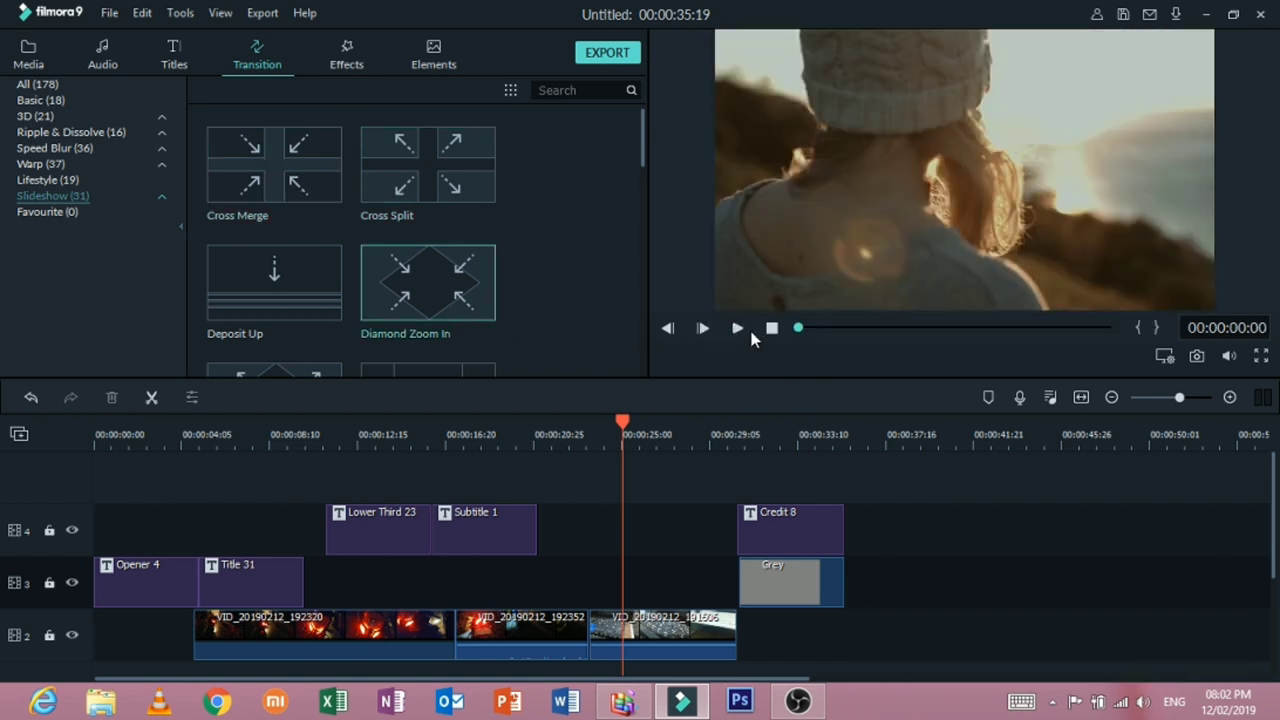
pyautogui.click(737, 328)
pyautogui.scroll(-5, 330, 262)
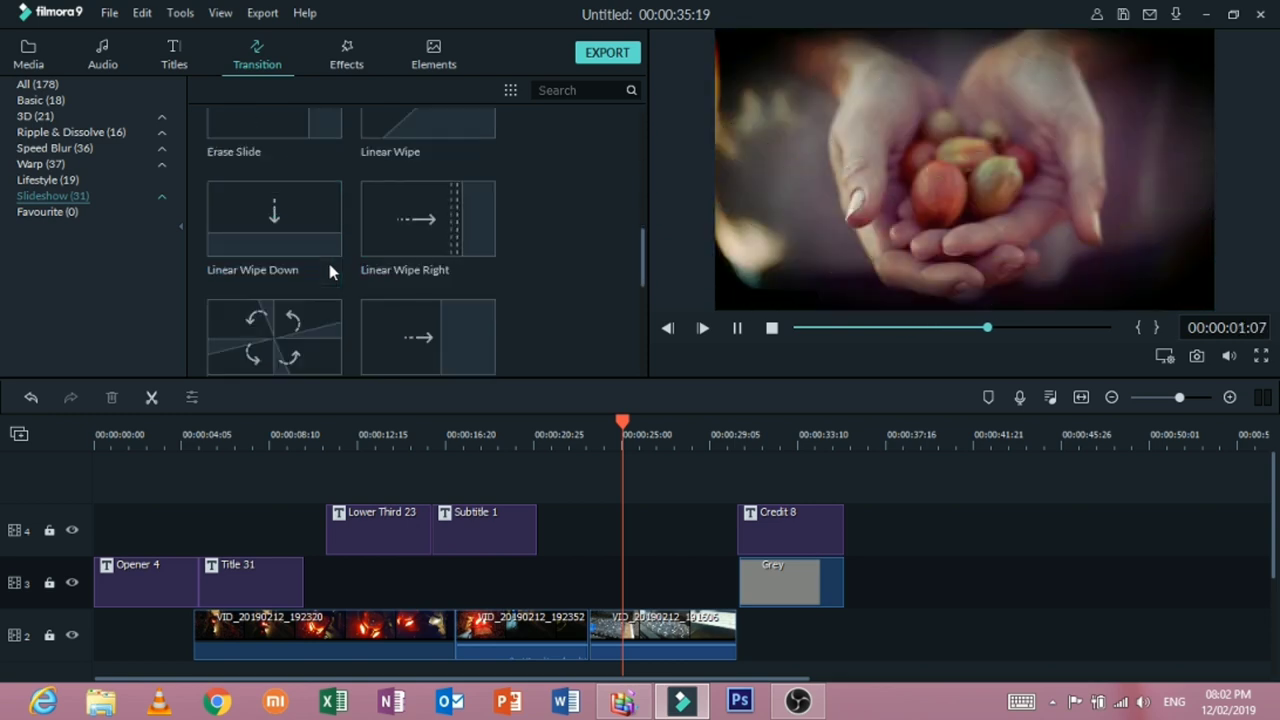
pyautogui.click(400, 334)
pyautogui.click(736, 330)
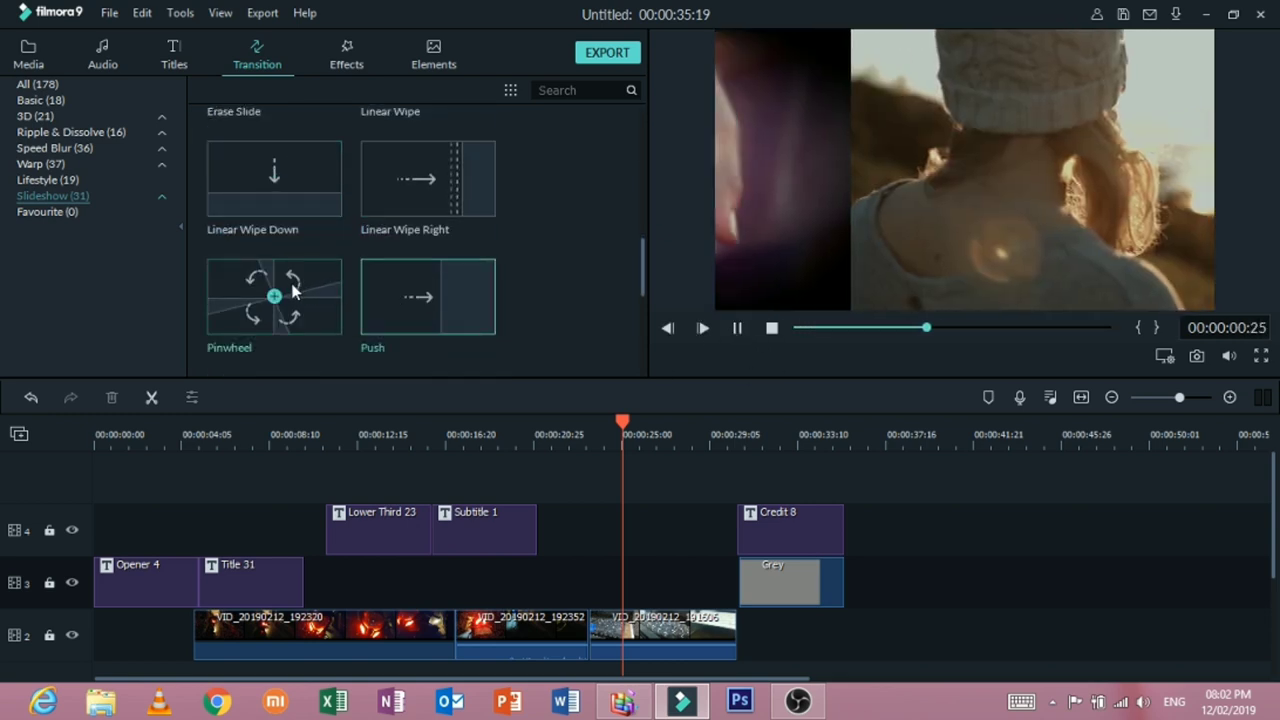
# Step: Preview the Linear Wipe Down and Roll Right Top transitions from the Slideshow category
pyautogui.click(314, 206)
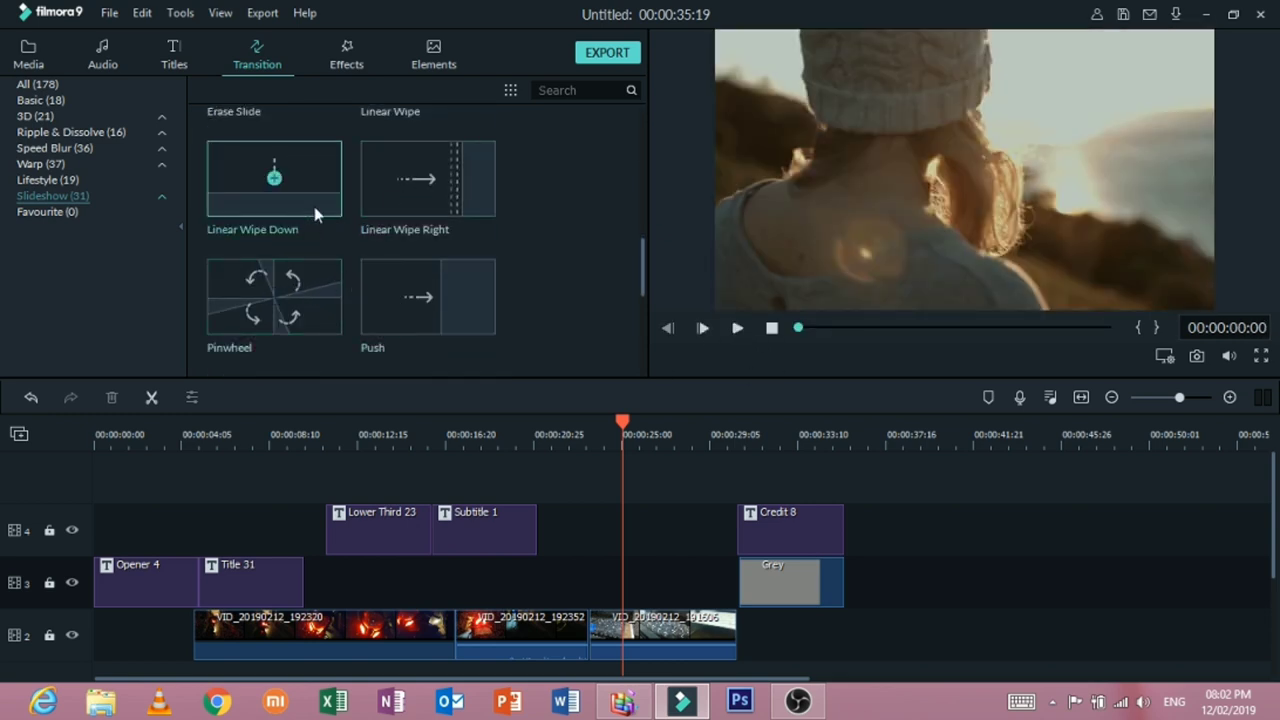
pyautogui.click(737, 328)
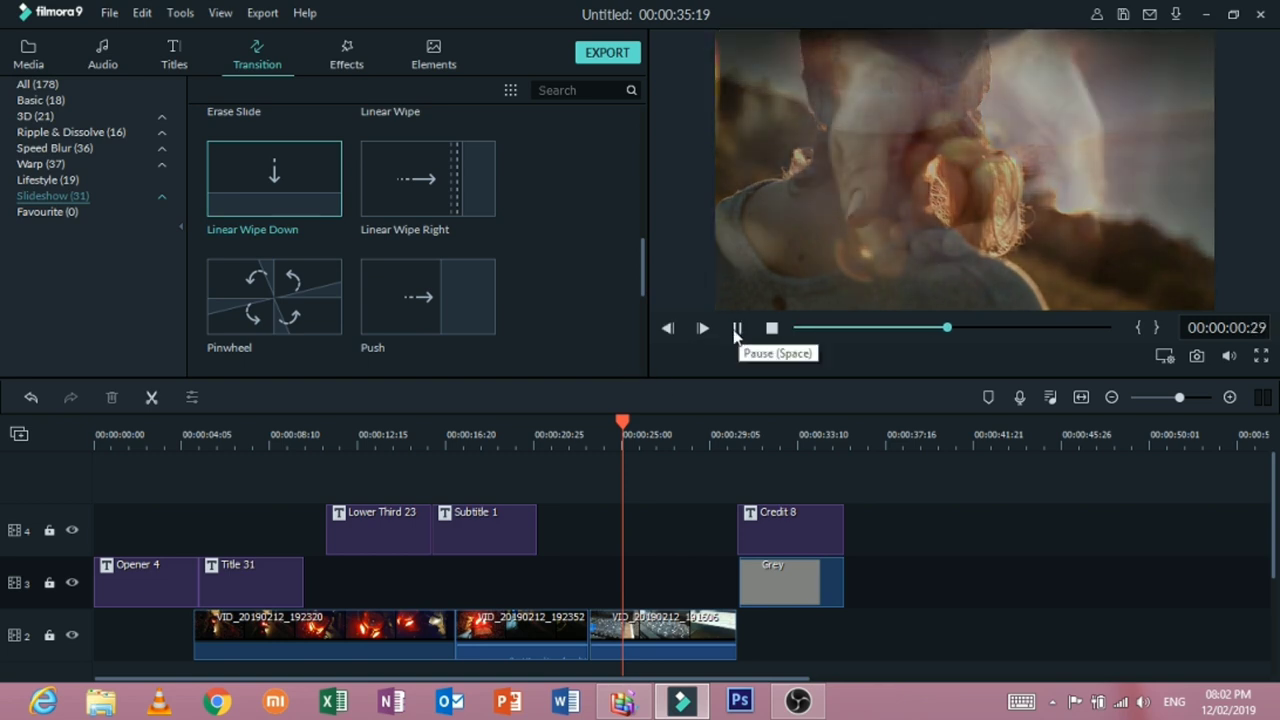
pyautogui.scroll(-3, 541, 292)
pyautogui.scroll(-1, 541, 292)
pyautogui.click(440, 292)
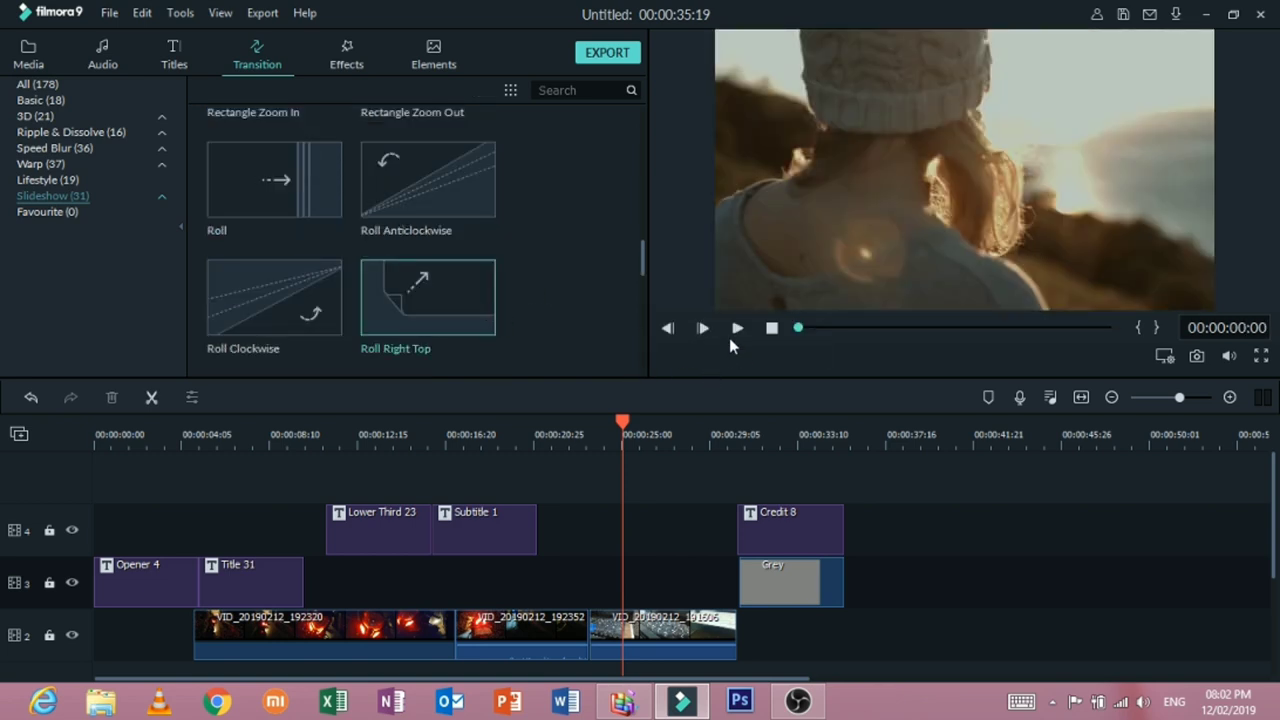
pyautogui.click(731, 334)
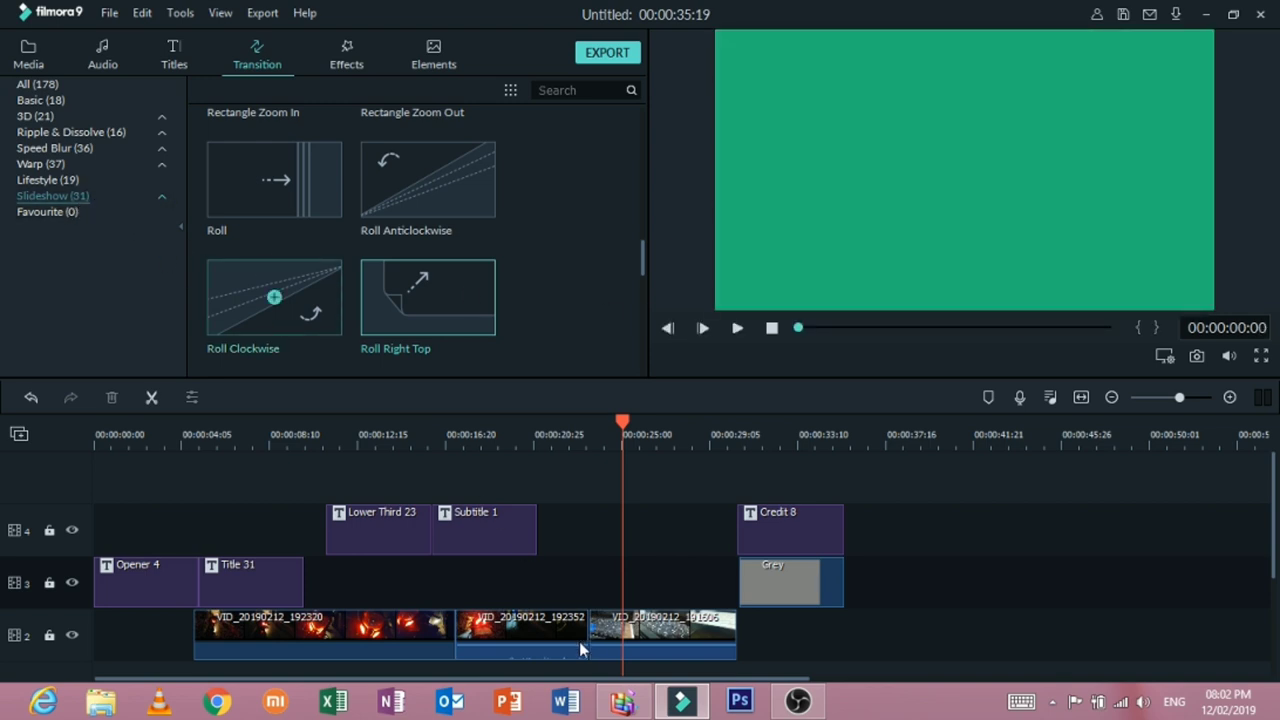
# Step: Add the Sweep Clockwise transition between VID_20190212_192352 and VID_20190212_191606 on track 2, and play the timeline across it
pyautogui.click(582, 650)
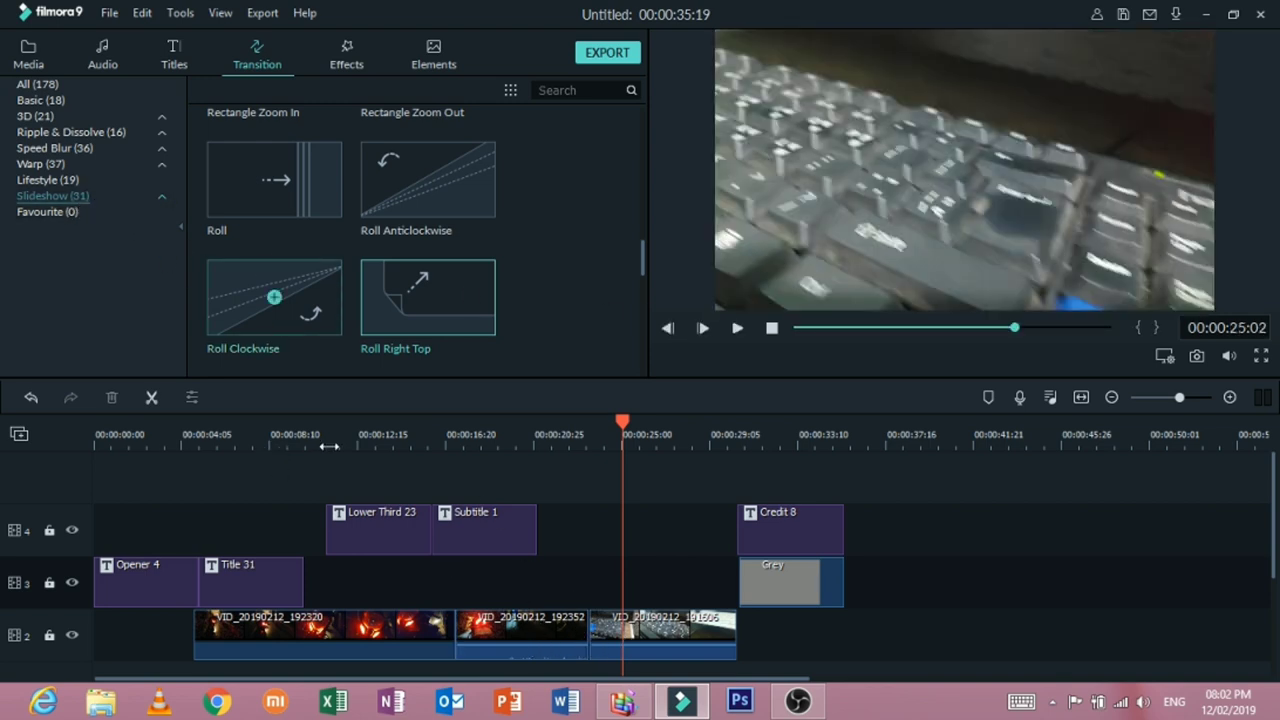
pyautogui.moveTo(457, 320)
pyautogui.moveTo(425, 300)
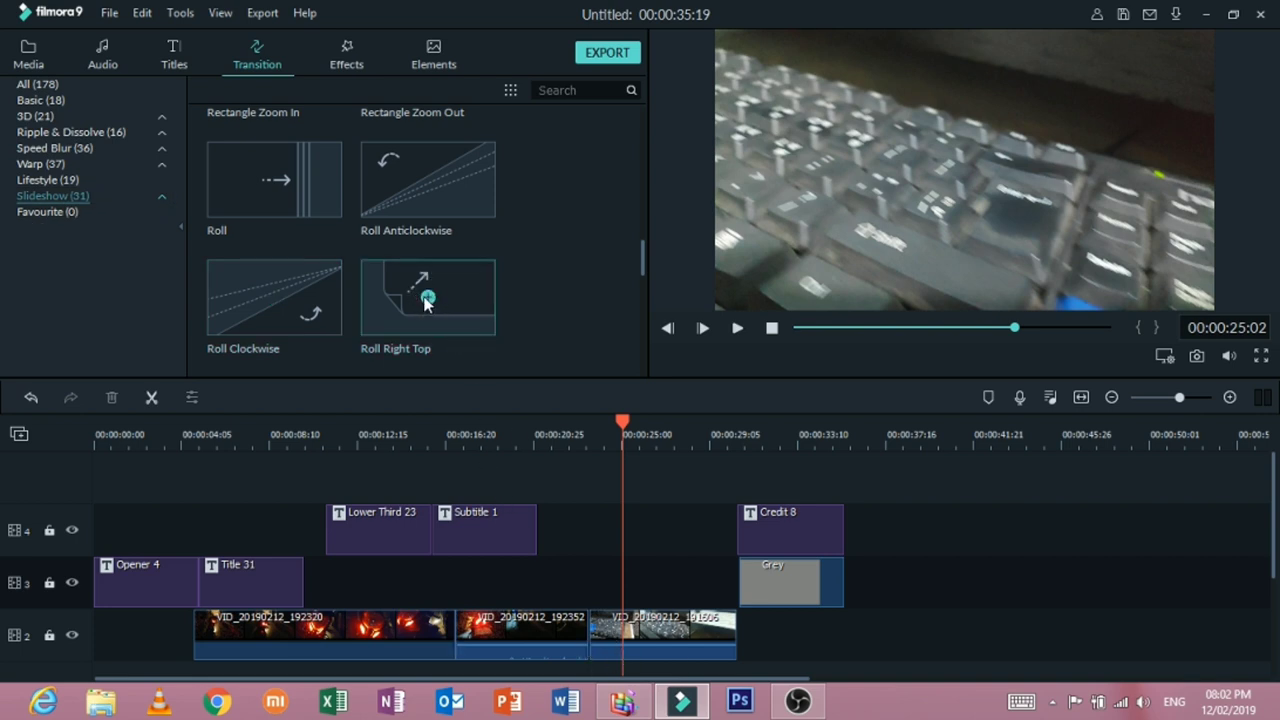
pyautogui.scroll(-1, 655, 514)
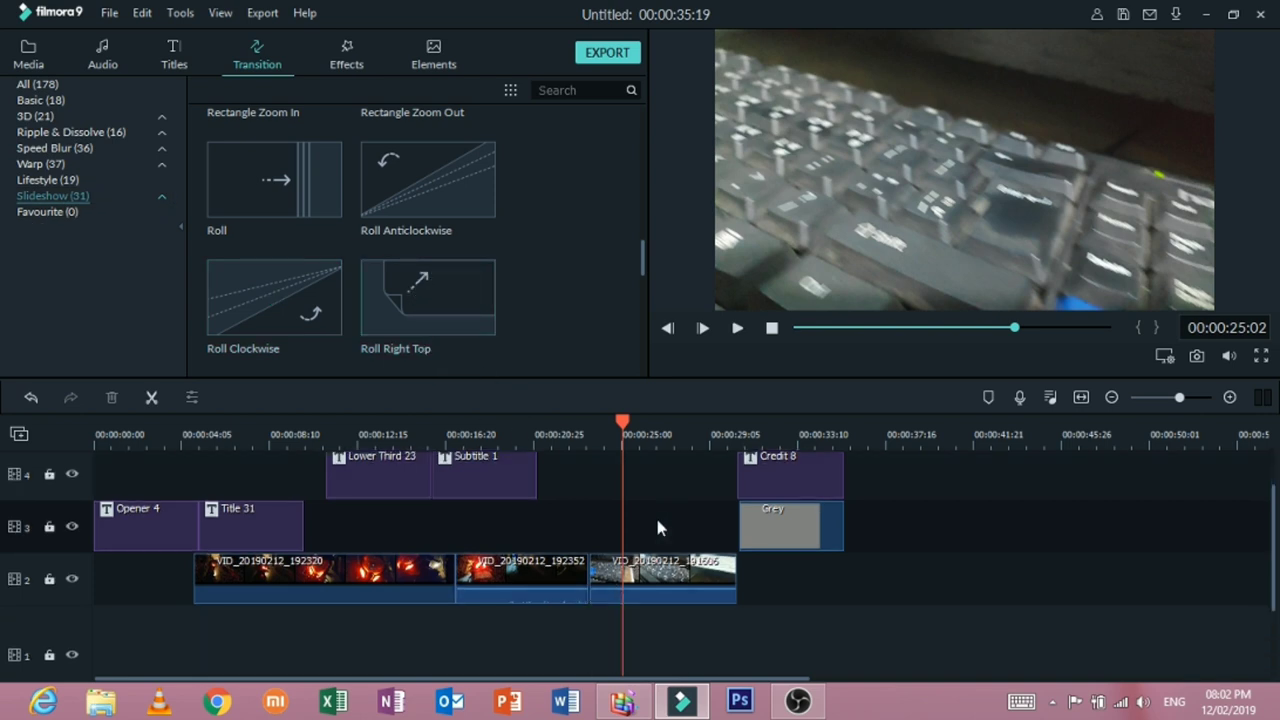
pyautogui.click(615, 432)
pyautogui.click(578, 430)
pyautogui.moveTo(428, 298)
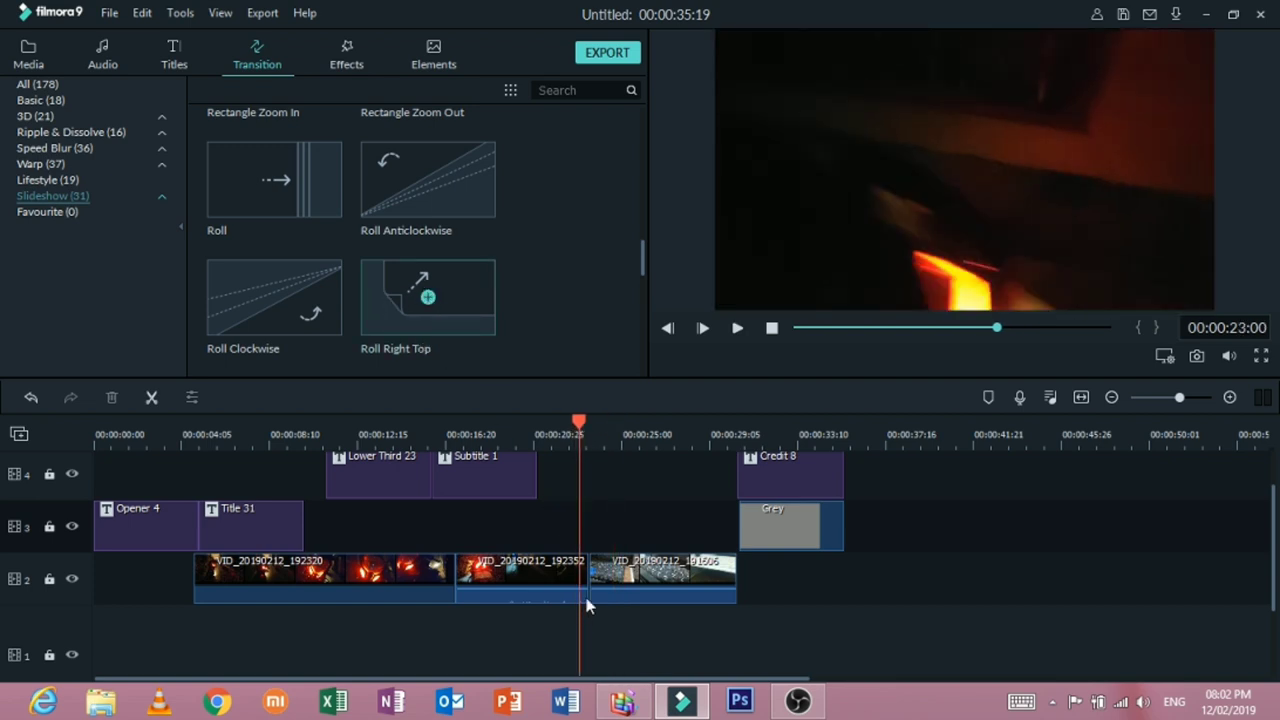
pyautogui.scroll(-3, 248, 318)
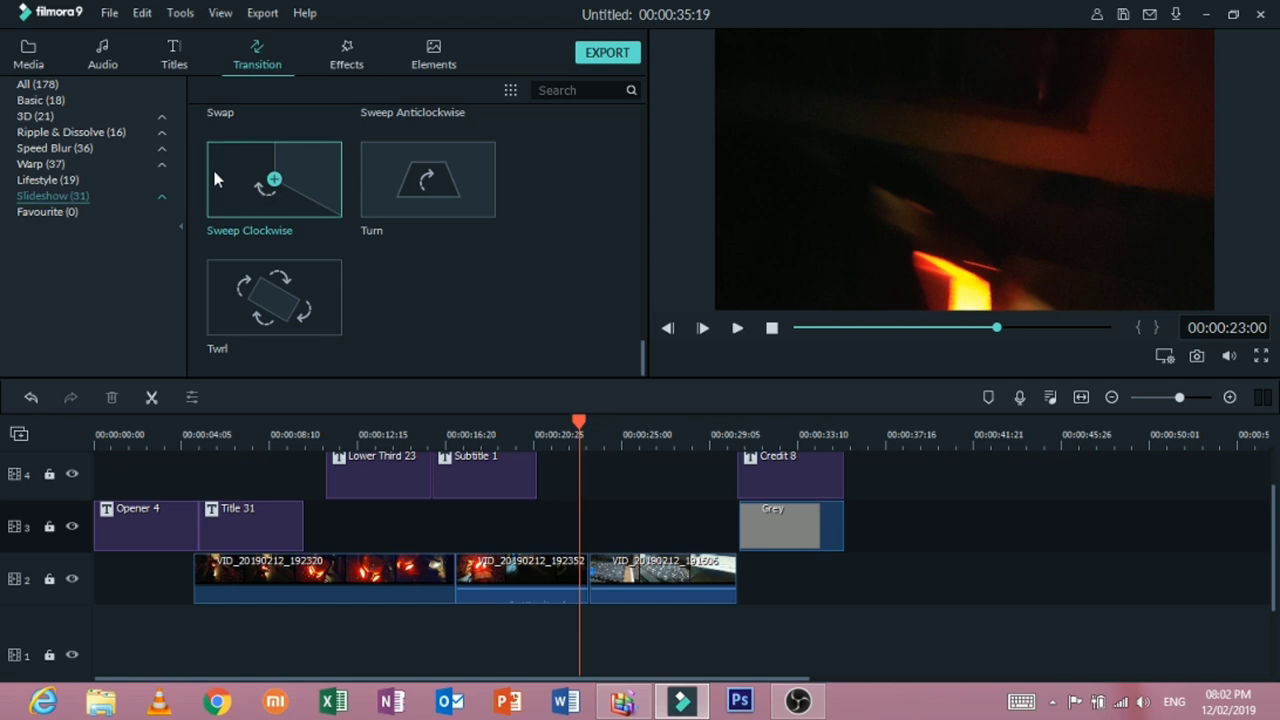
pyautogui.moveTo(212, 166); pyautogui.dragTo(589, 578)
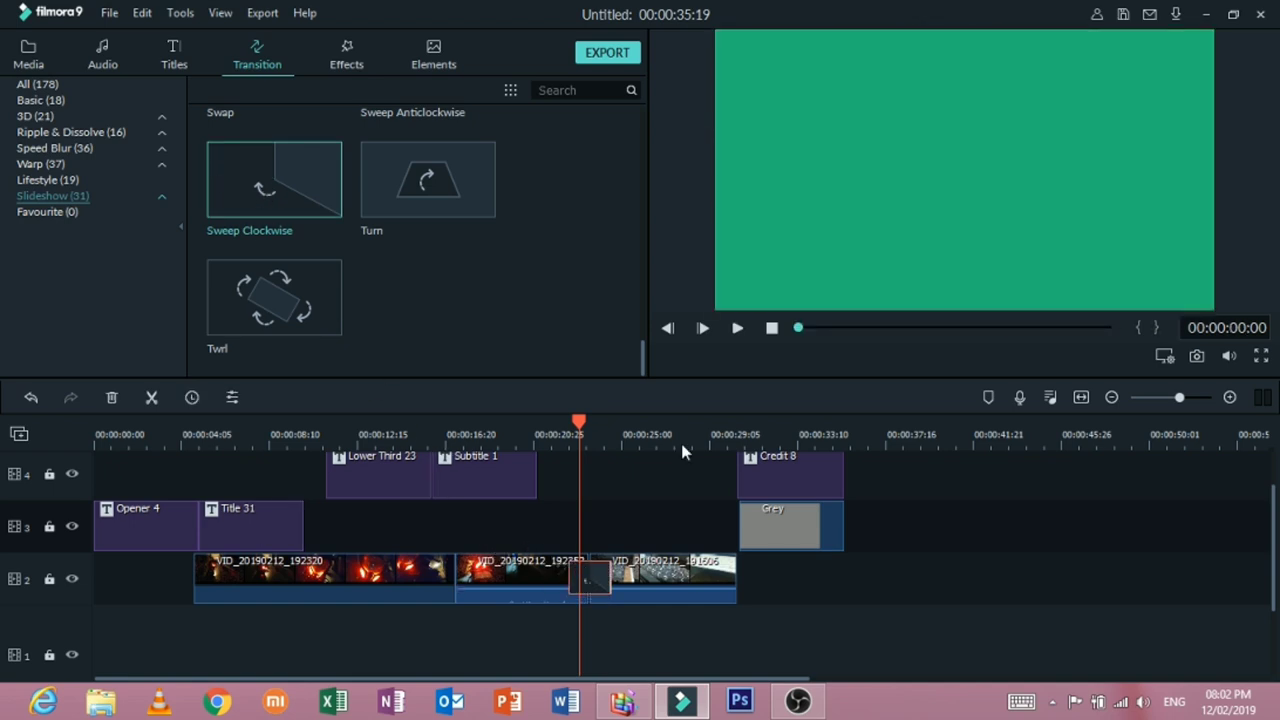
pyautogui.click(738, 329)
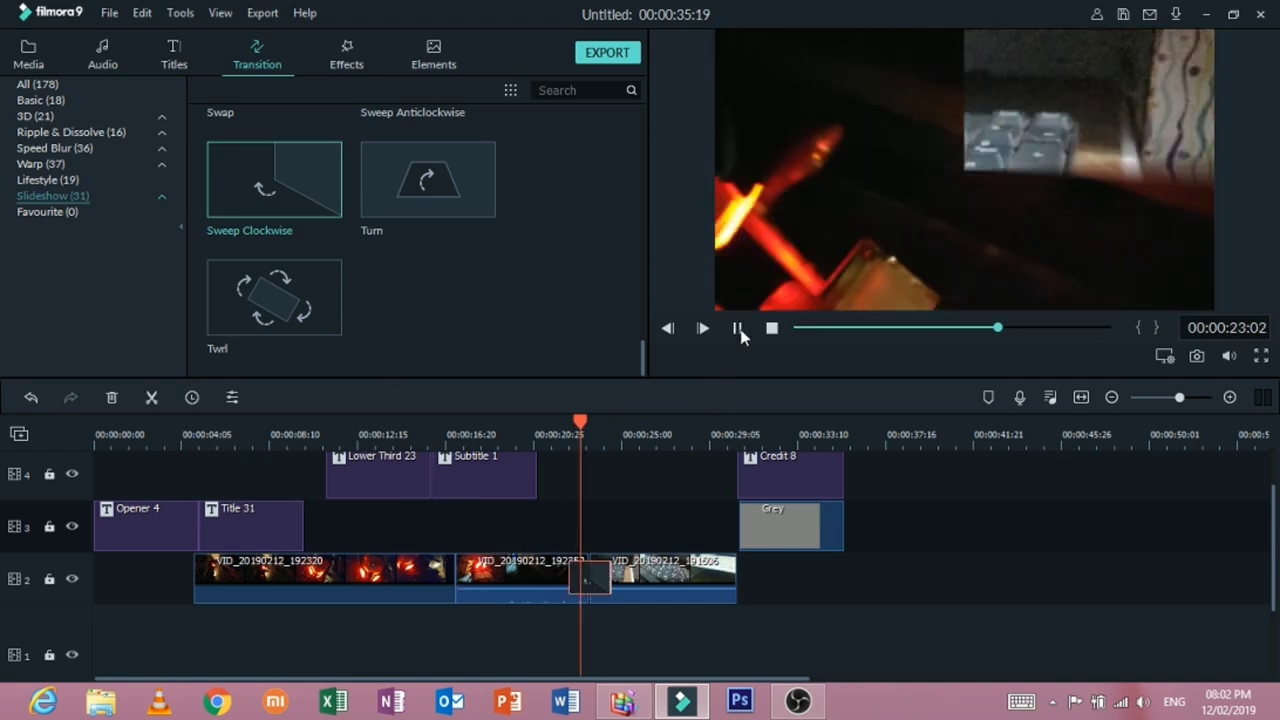
pyautogui.click(738, 329)
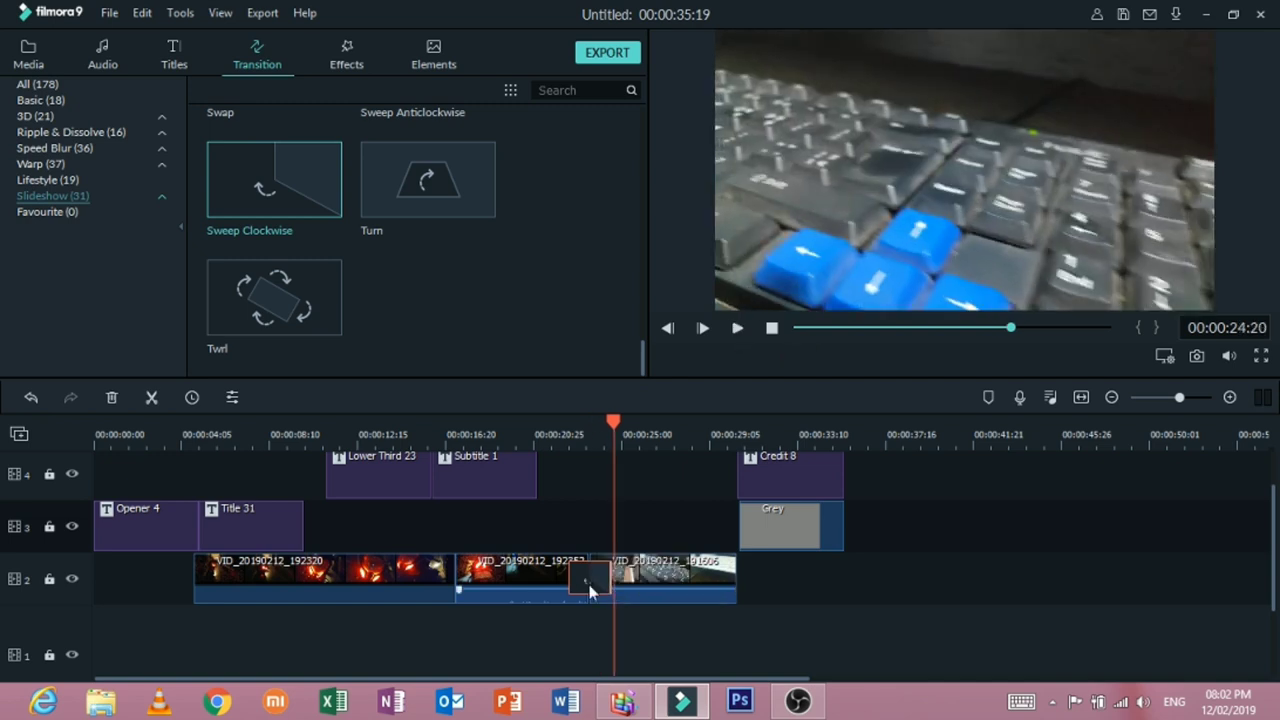
pyautogui.rightClick(597, 584)
pyautogui.click(622, 665)
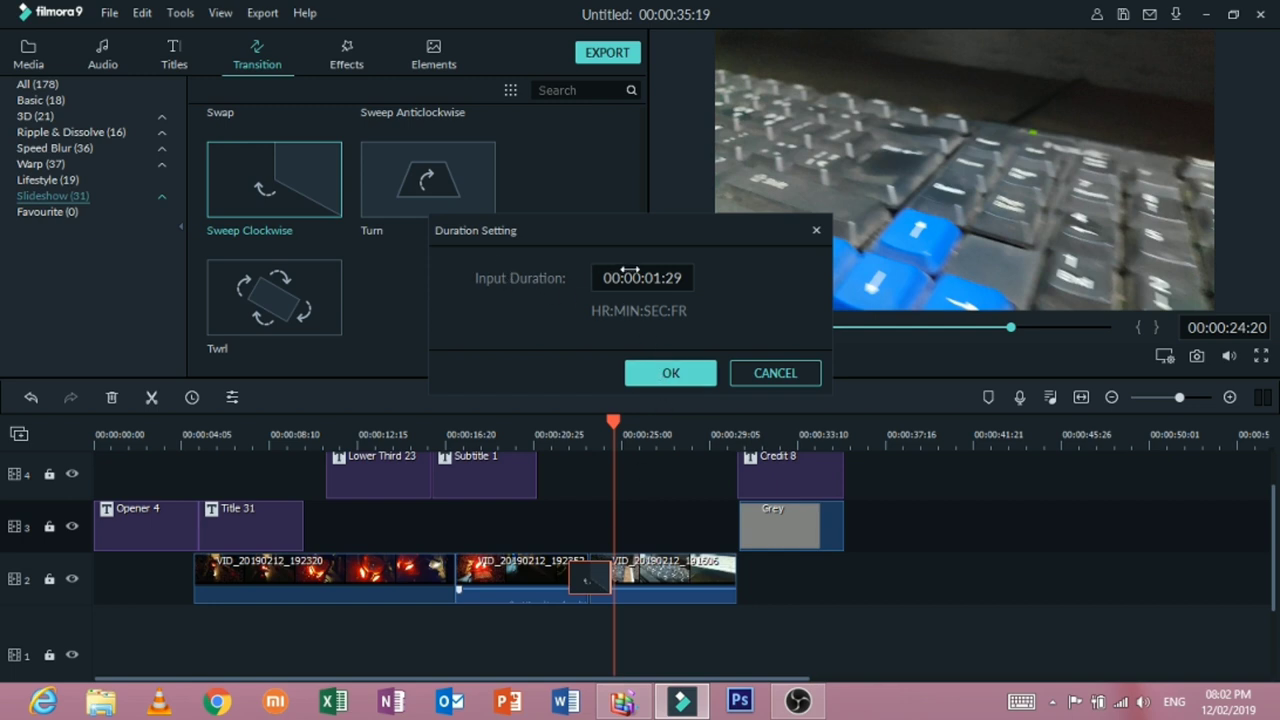
pyautogui.click(672, 279)
pyautogui.click(760, 374)
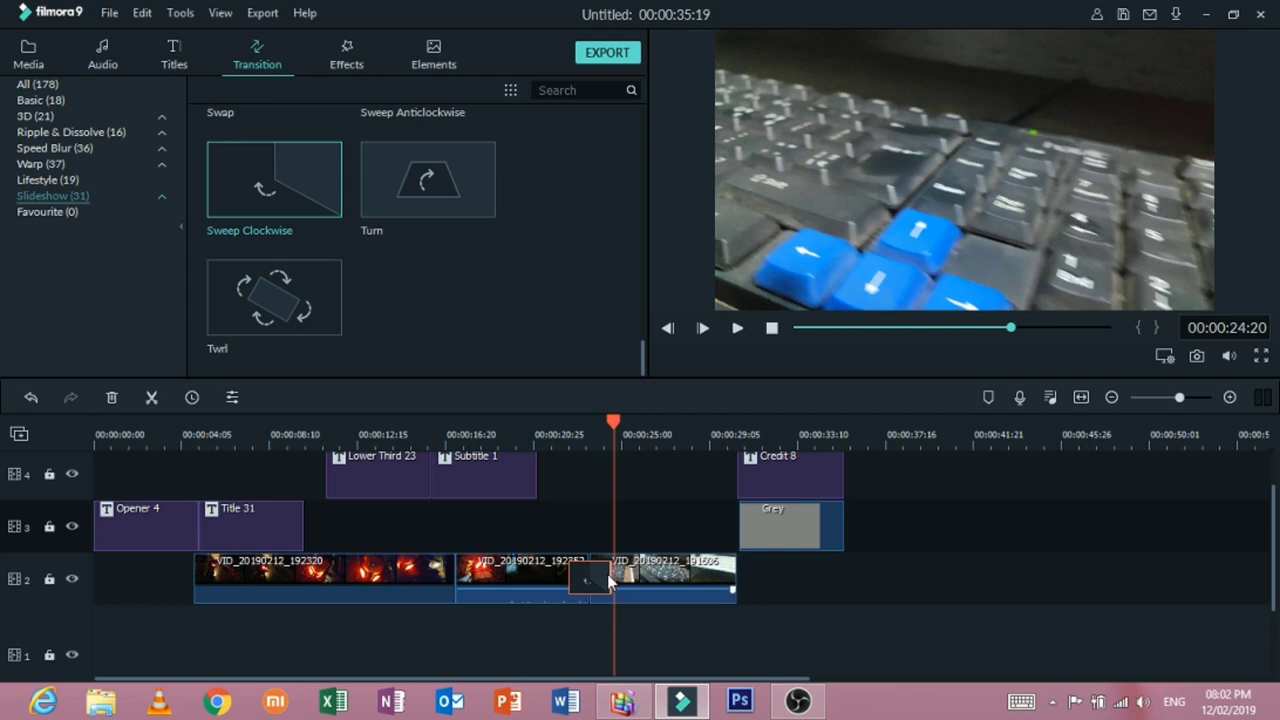
# Step: Lengthen the Sweep Clockwise transition on track 2 by extending its end to about 00:00:25:00 on the timeline
pyautogui.moveTo(607, 574)
pyautogui.mouseDown()
pyautogui.moveTo(651, 576)
pyautogui.moveTo(622, 576)
pyautogui.mouseUp()
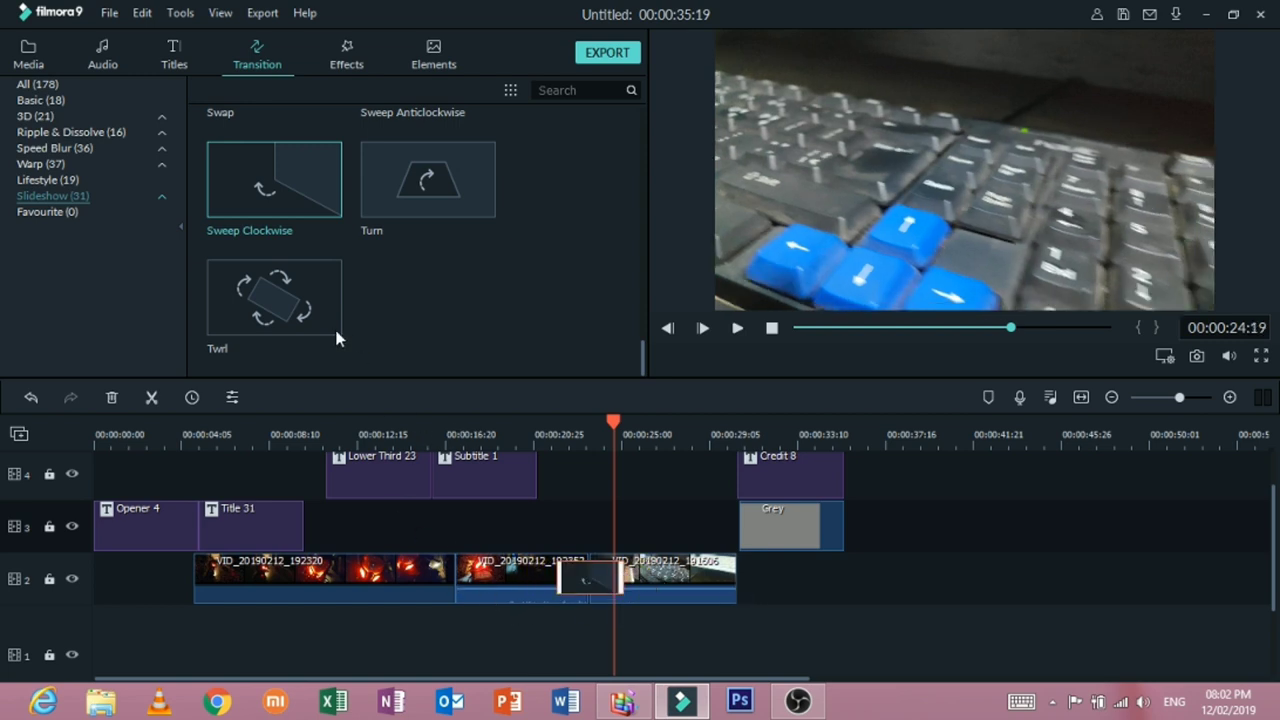
# Step: Preview the Blurry Cross 2 and Blurry Cross 4 transitions from the Speed Blur category
pyautogui.click(47, 164)
pyautogui.click(52, 150)
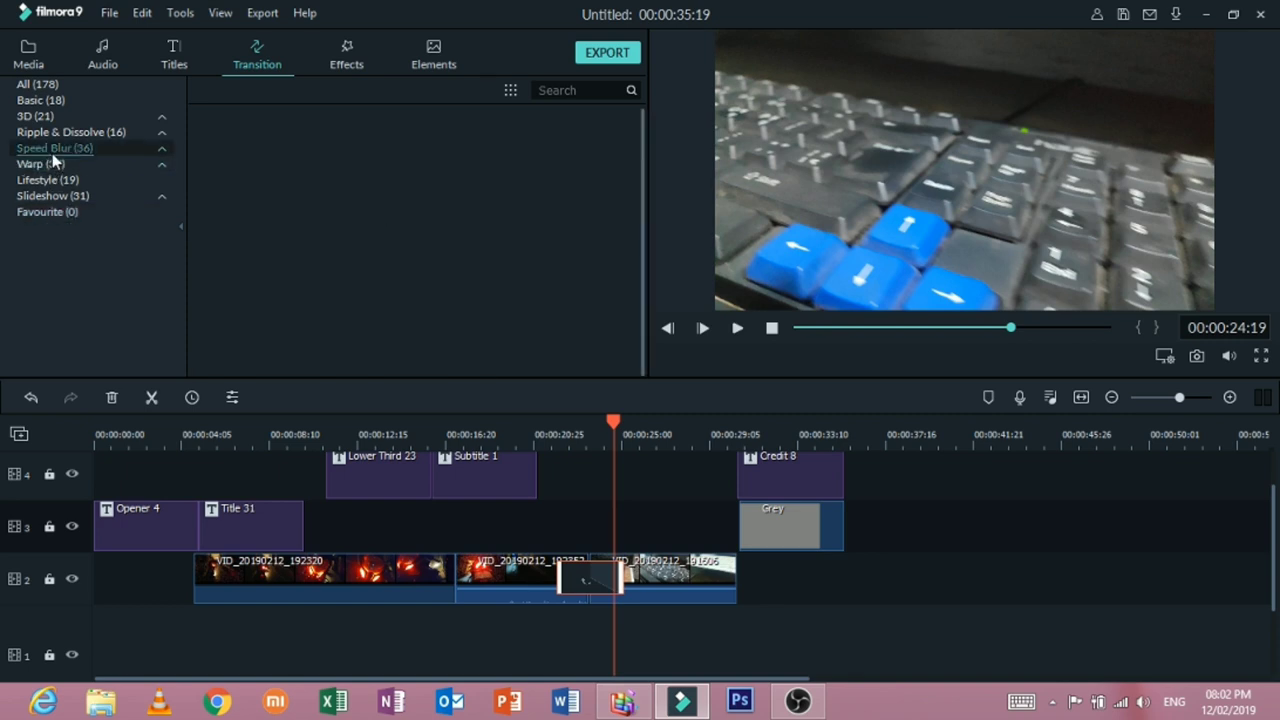
pyautogui.click(270, 167)
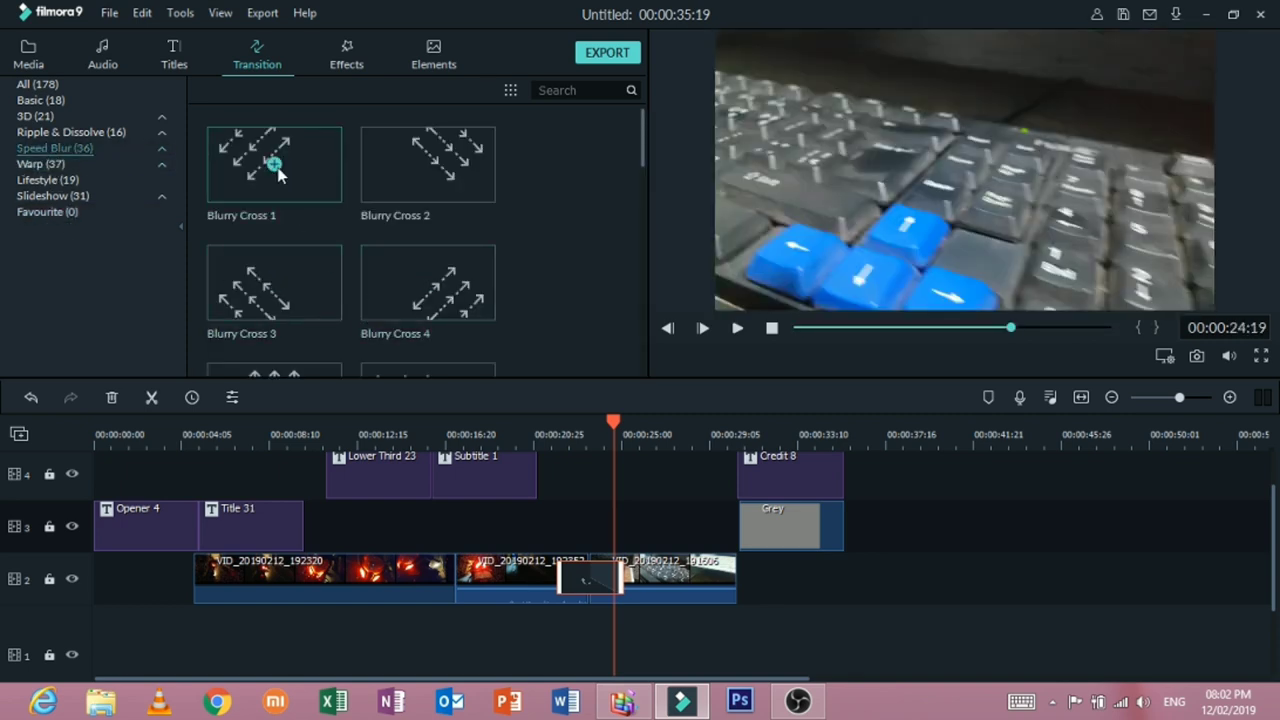
pyautogui.click(418, 181)
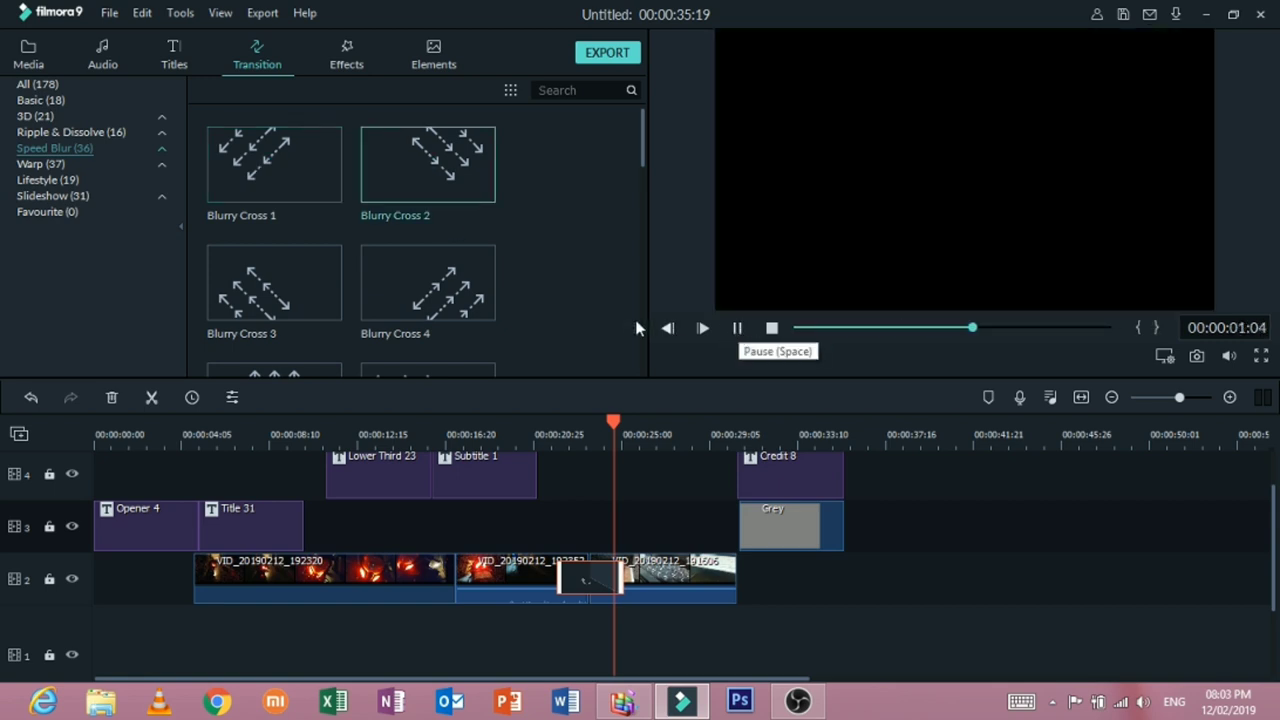
pyautogui.click(470, 305)
pyautogui.click(772, 330)
pyautogui.click(737, 327)
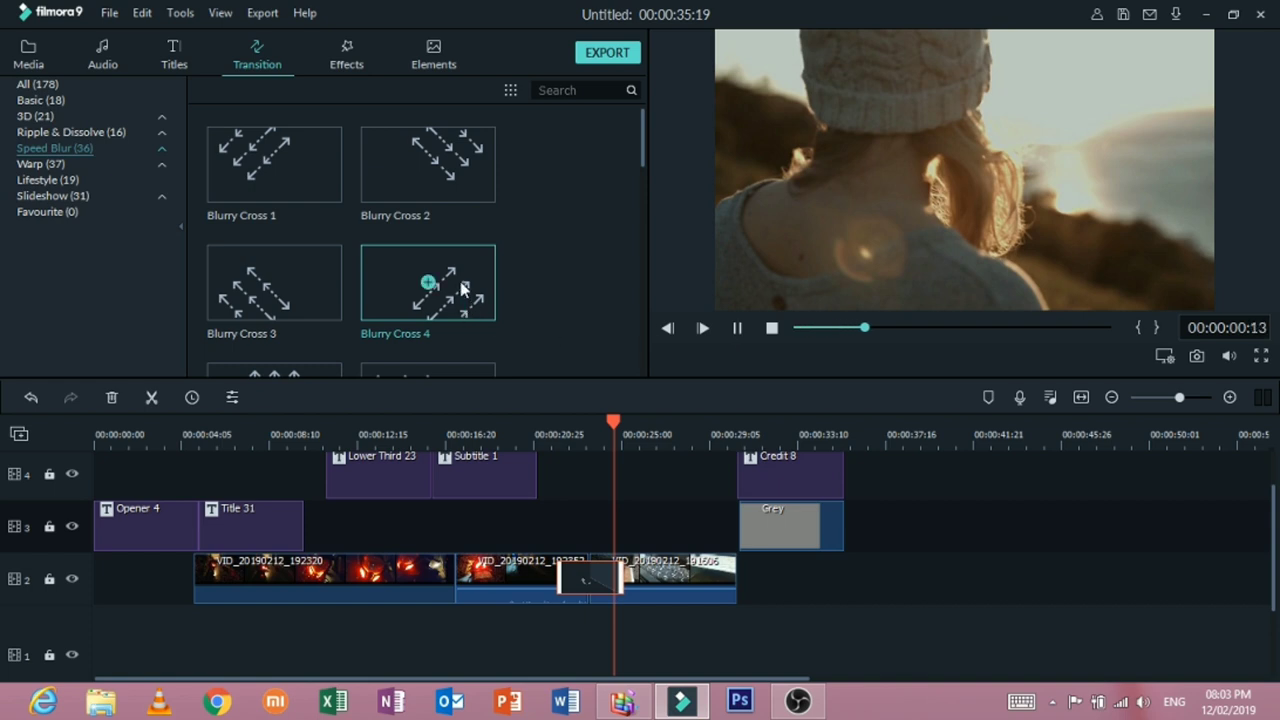
# Step: Preview the Cross Roll 10 transition and look through the remaining Speed Blur transitions
pyautogui.scroll(-5, 450, 285)
pyautogui.click(491, 311)
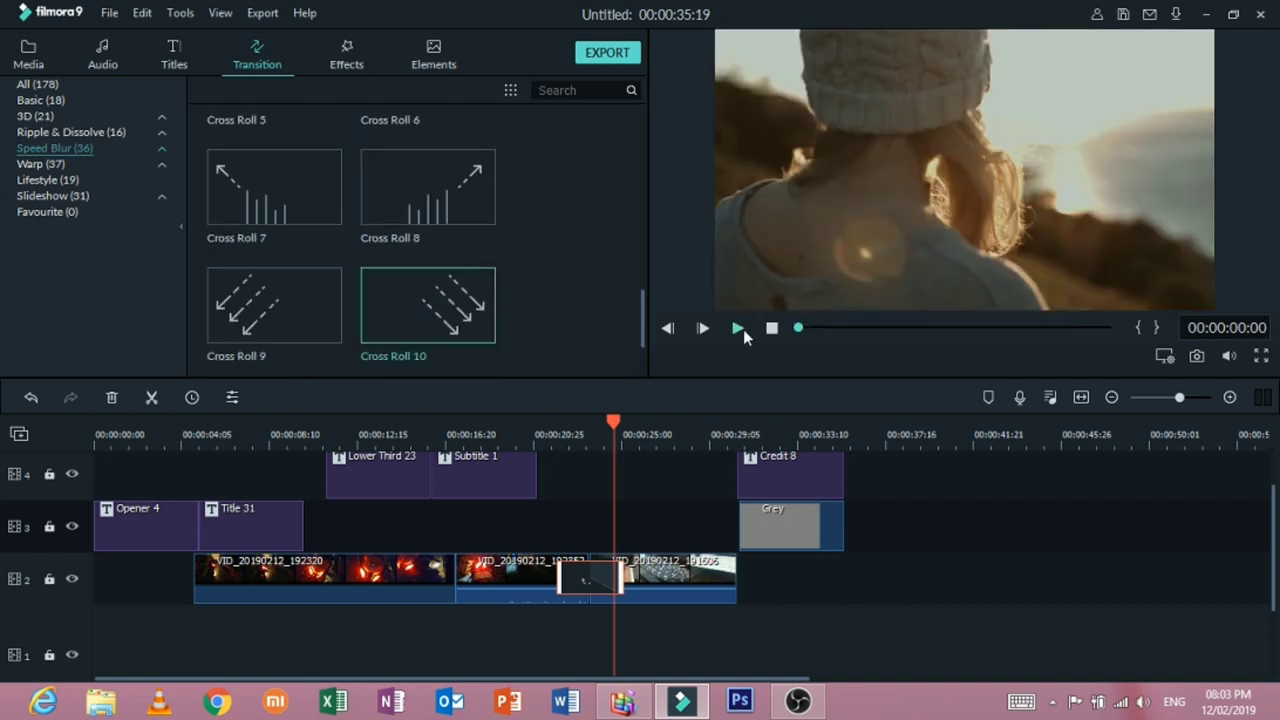
pyautogui.click(740, 328)
pyautogui.scroll(-5, 400, 275)
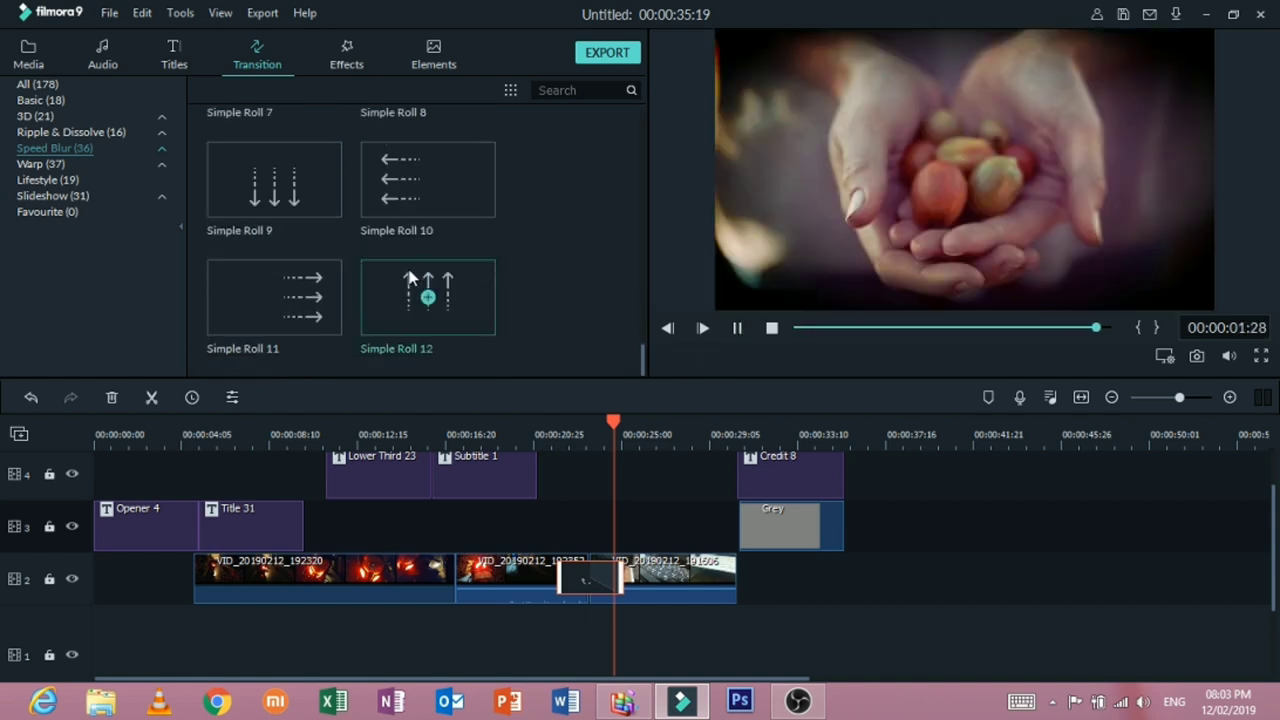
pyautogui.scroll(-3, 472, 450)
pyautogui.scroll(10, 335, 355)
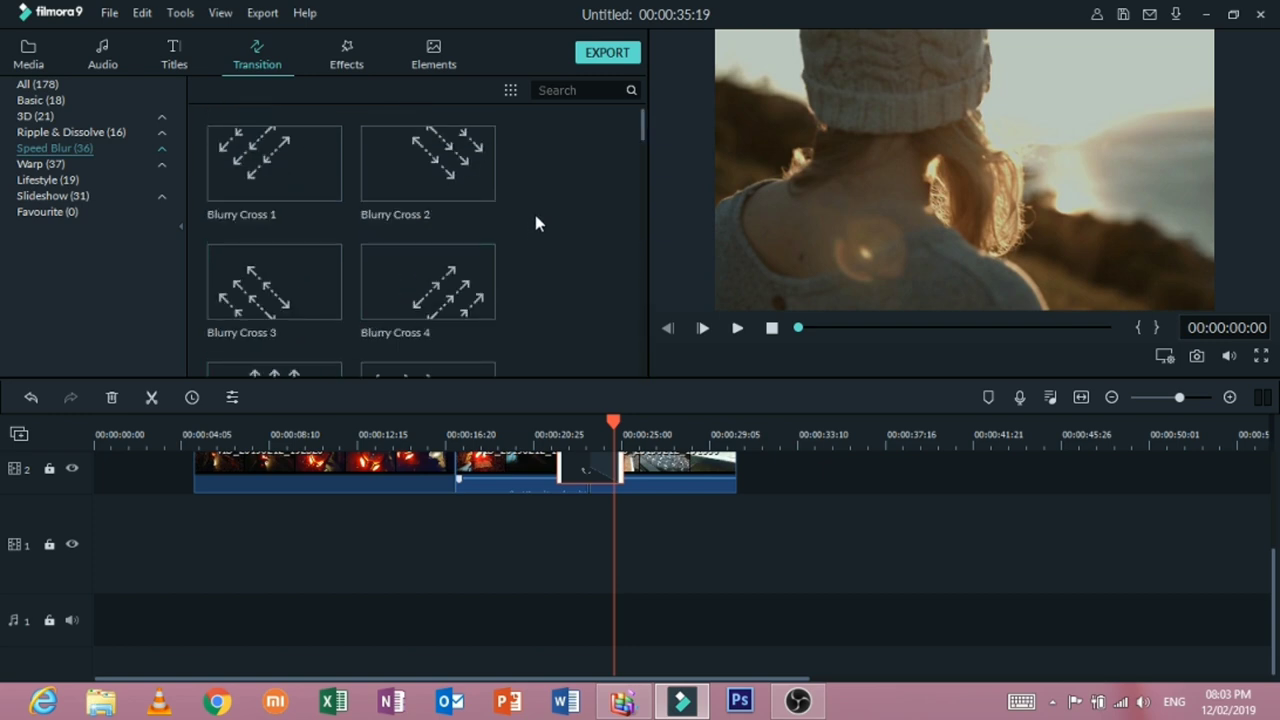
pyautogui.scroll(3, 810, 635)
# Step: Preview the Col Whisk and Cross Whisk transitions from the Lifestyle category
pyautogui.click(50, 180)
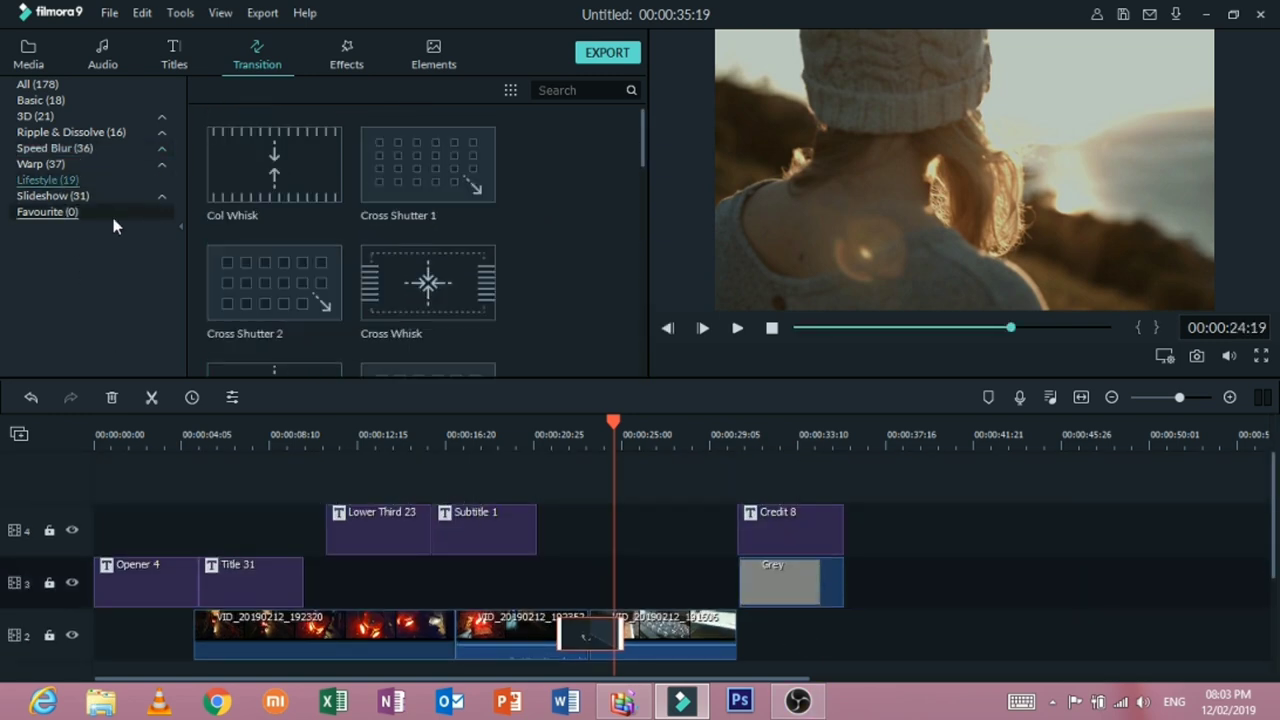
pyautogui.click(300, 190)
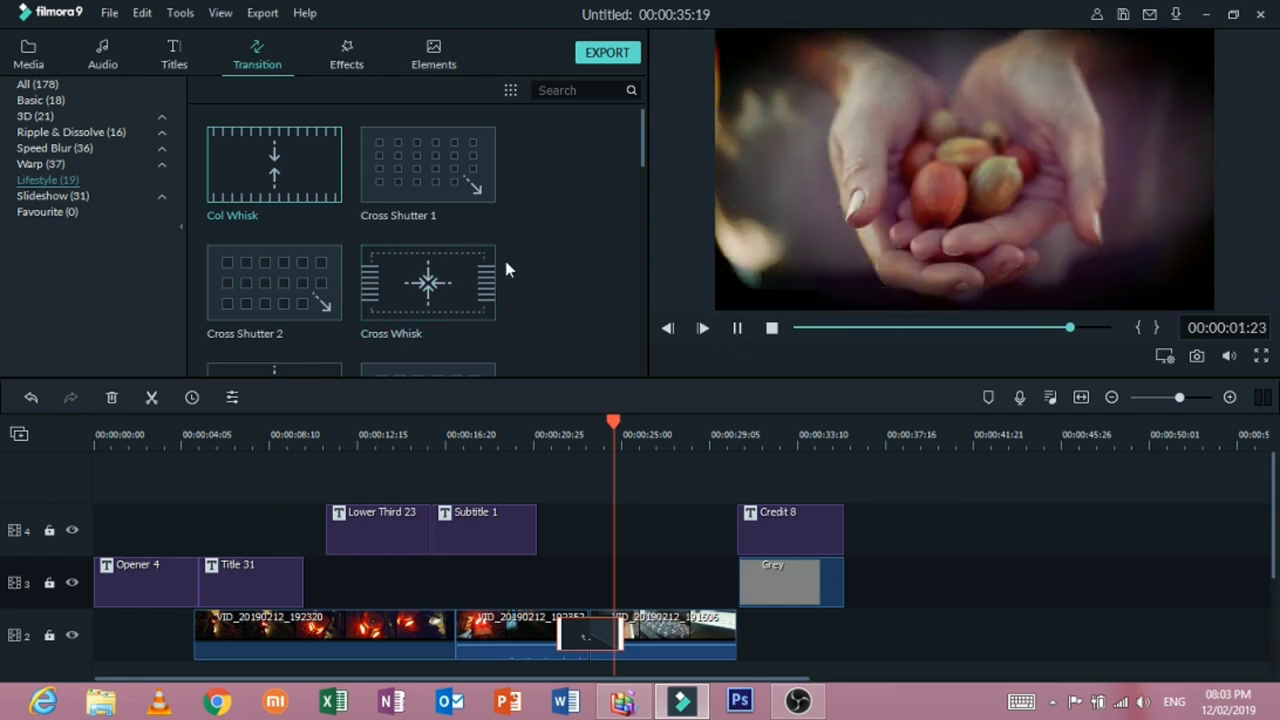
pyautogui.click(498, 258)
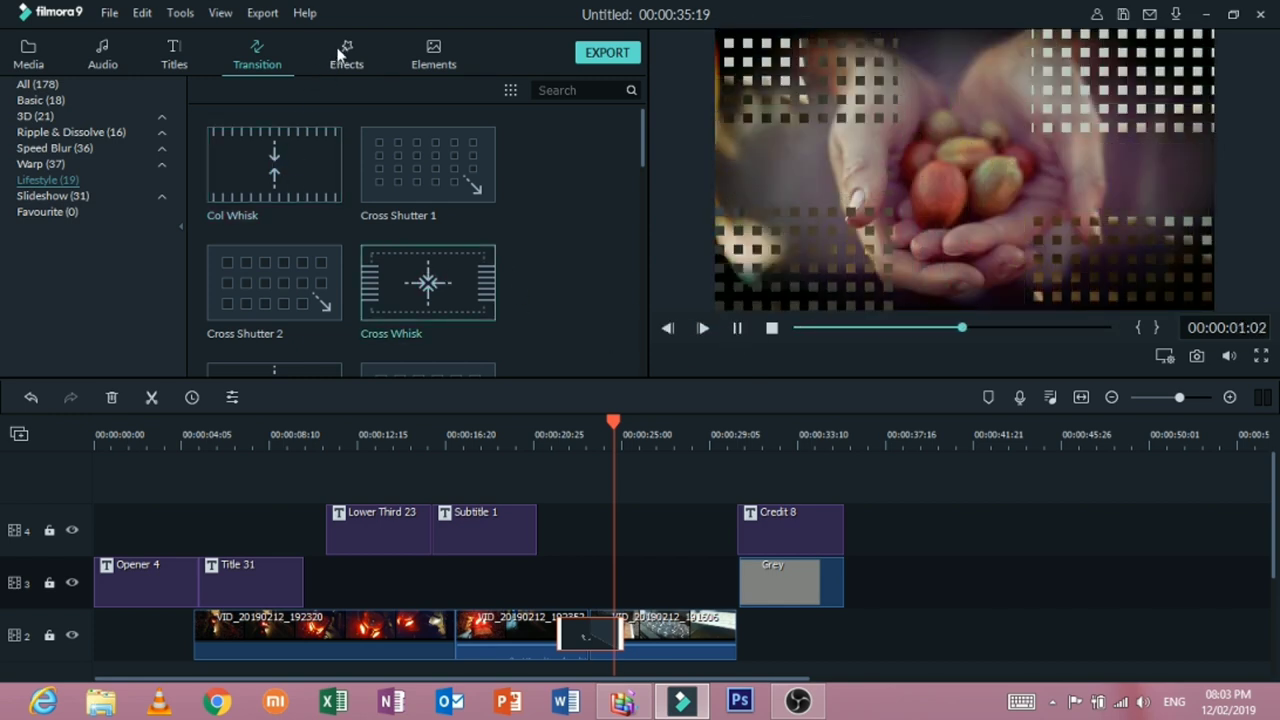
# Step: Preview the Basic Blur filter from the Background Blur effects and the Chaos 1 filter from the Shake effects
pyautogui.hotkey('alt', '5')
pyautogui.scroll(-3, 517, 284)
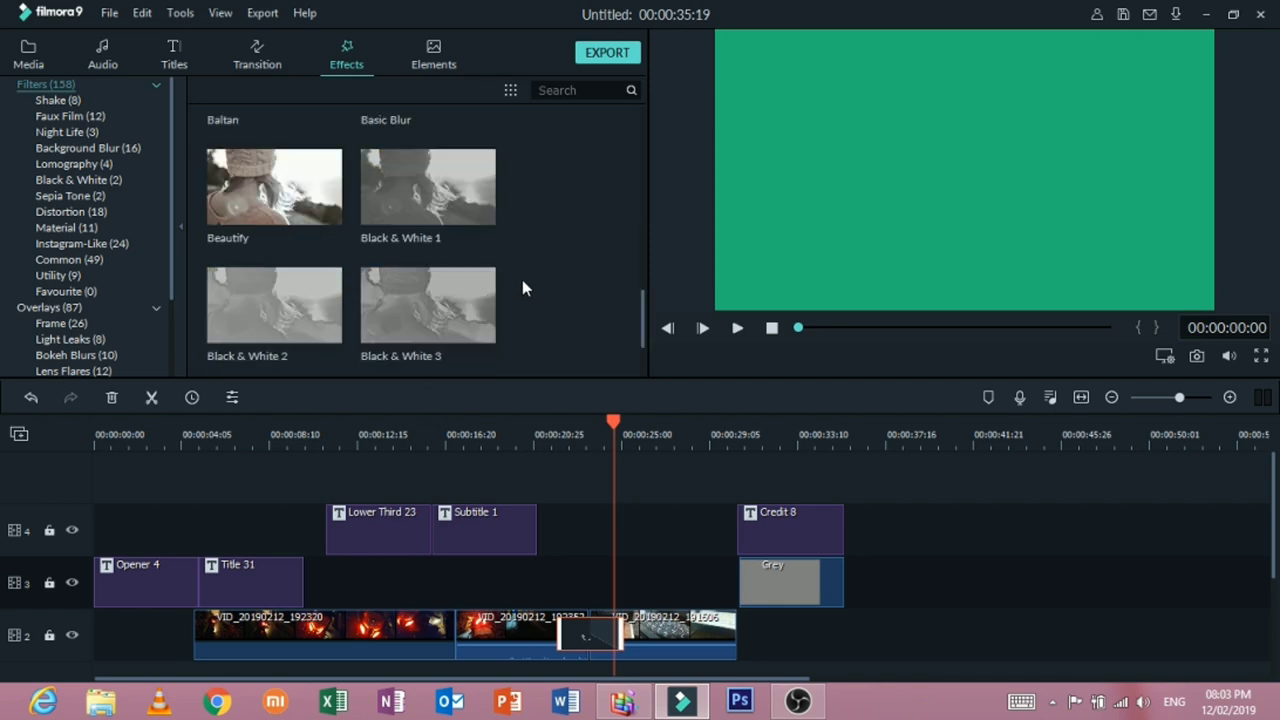
pyautogui.scroll(5, 508, 288)
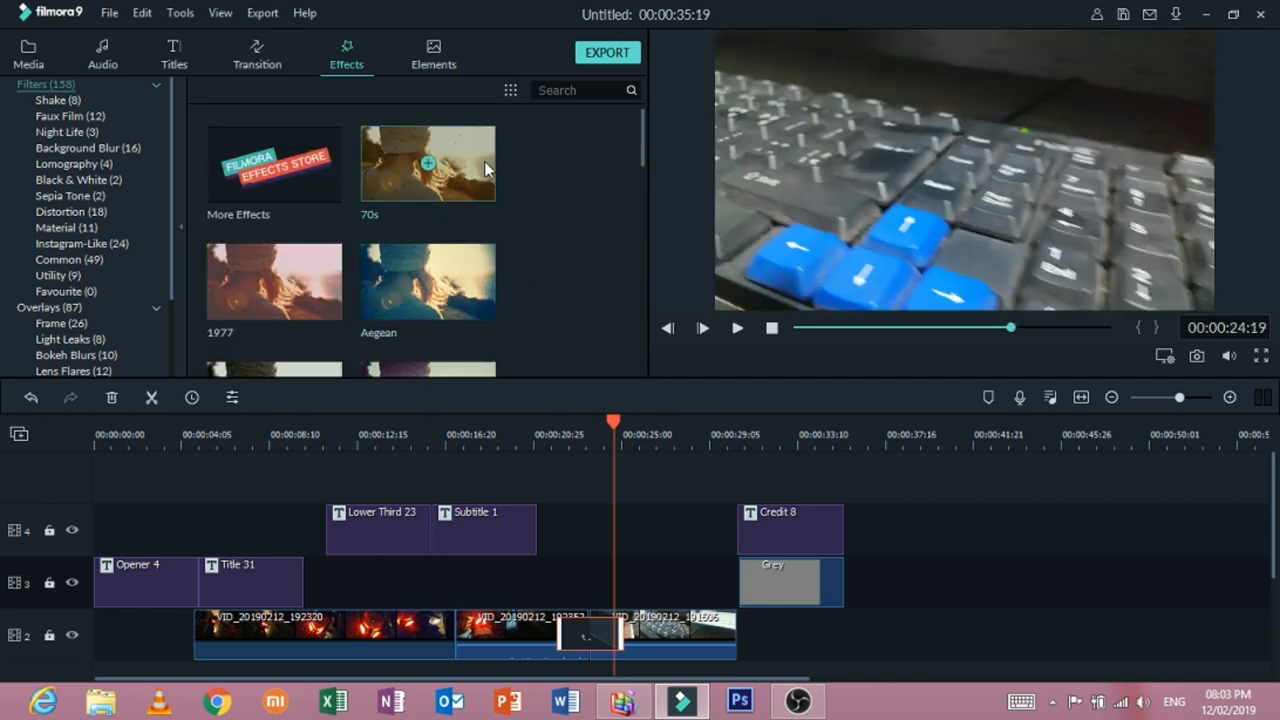
pyautogui.click(122, 146)
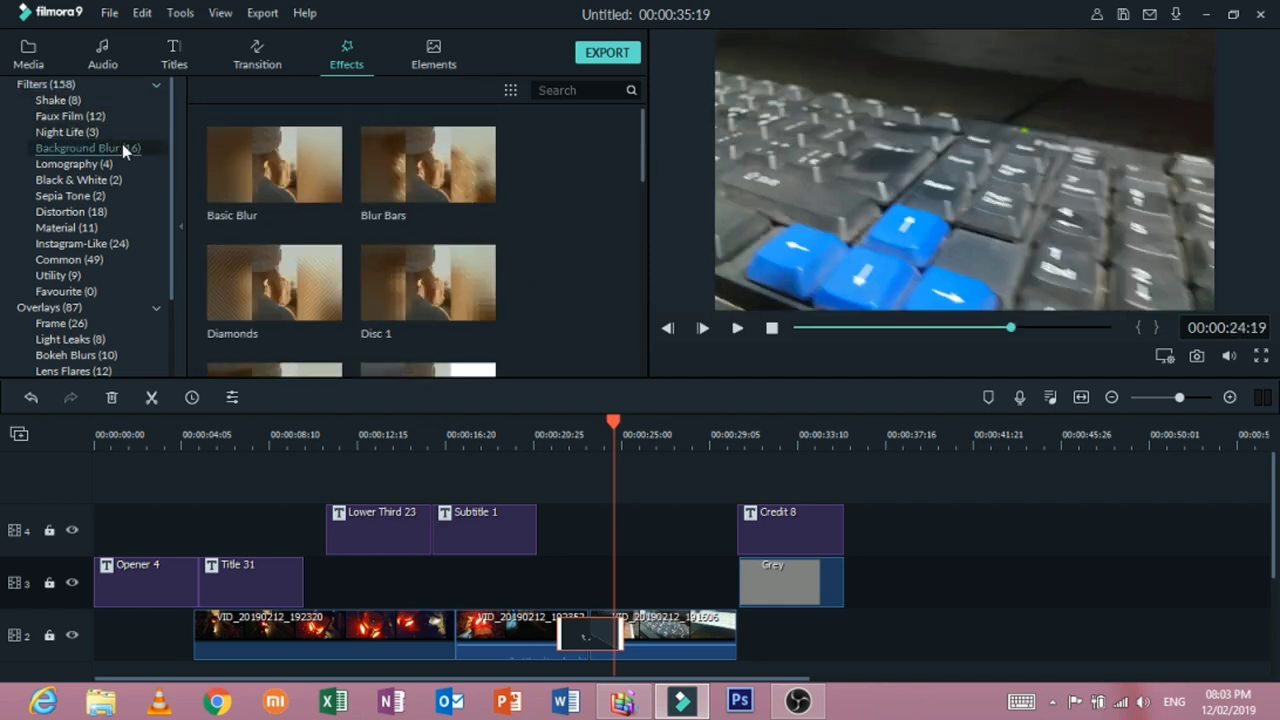
pyautogui.click(287, 172)
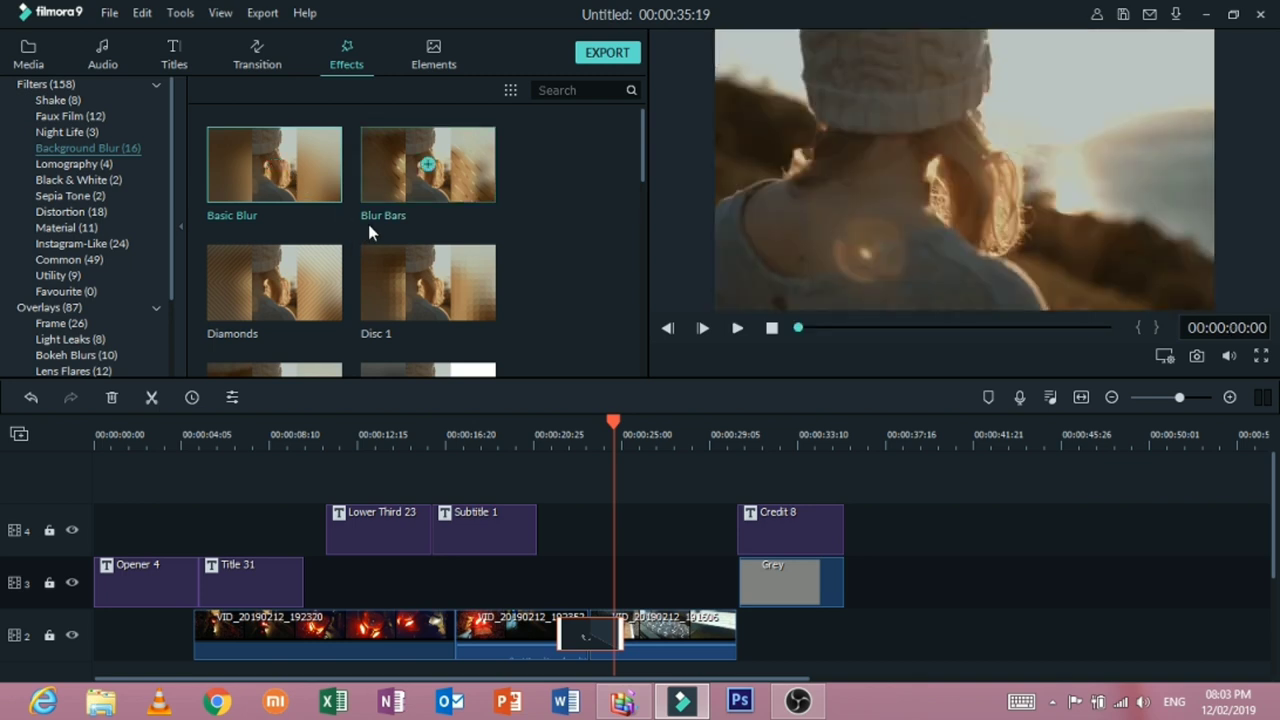
pyautogui.scroll(-6, 425, 228)
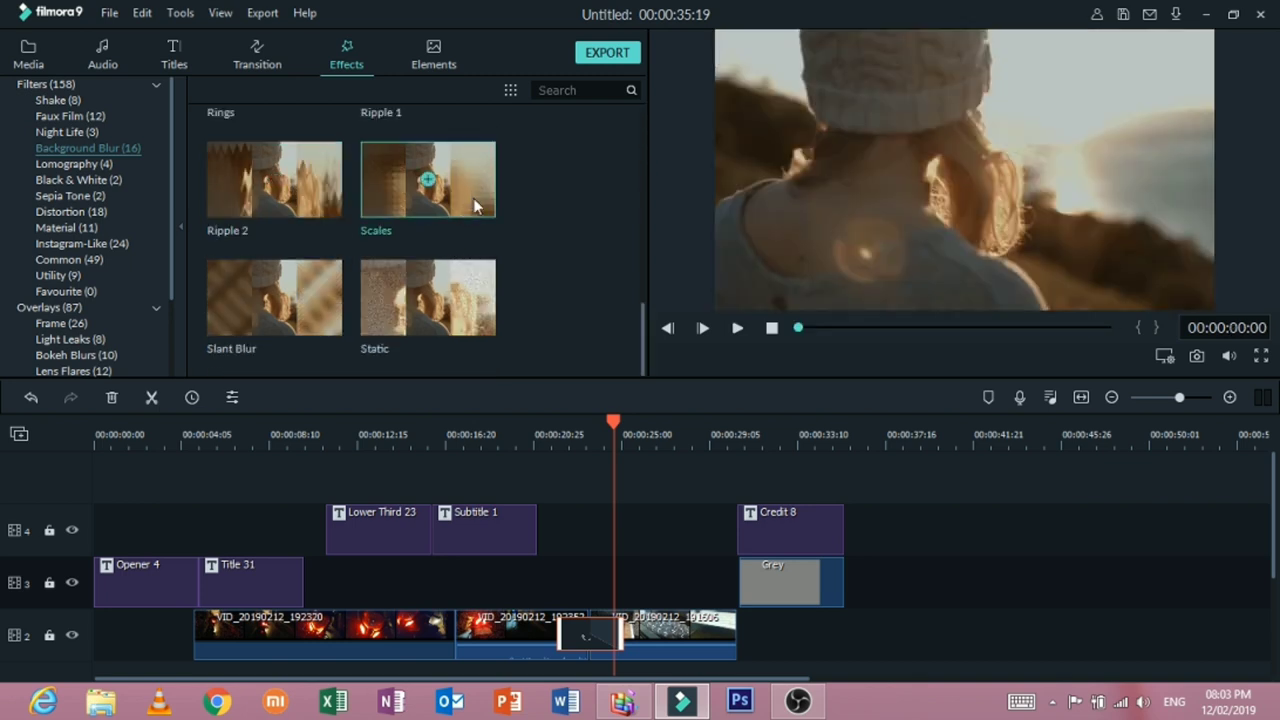
pyautogui.click(88, 103)
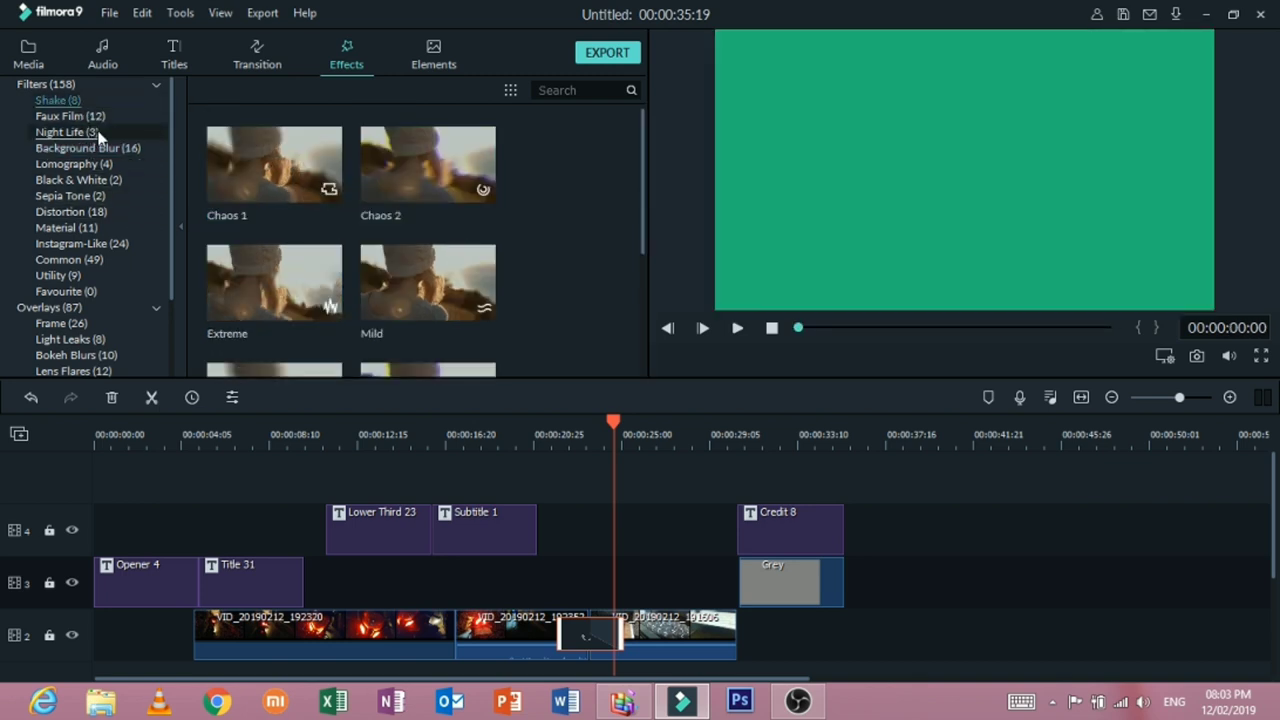
pyautogui.click(281, 182)
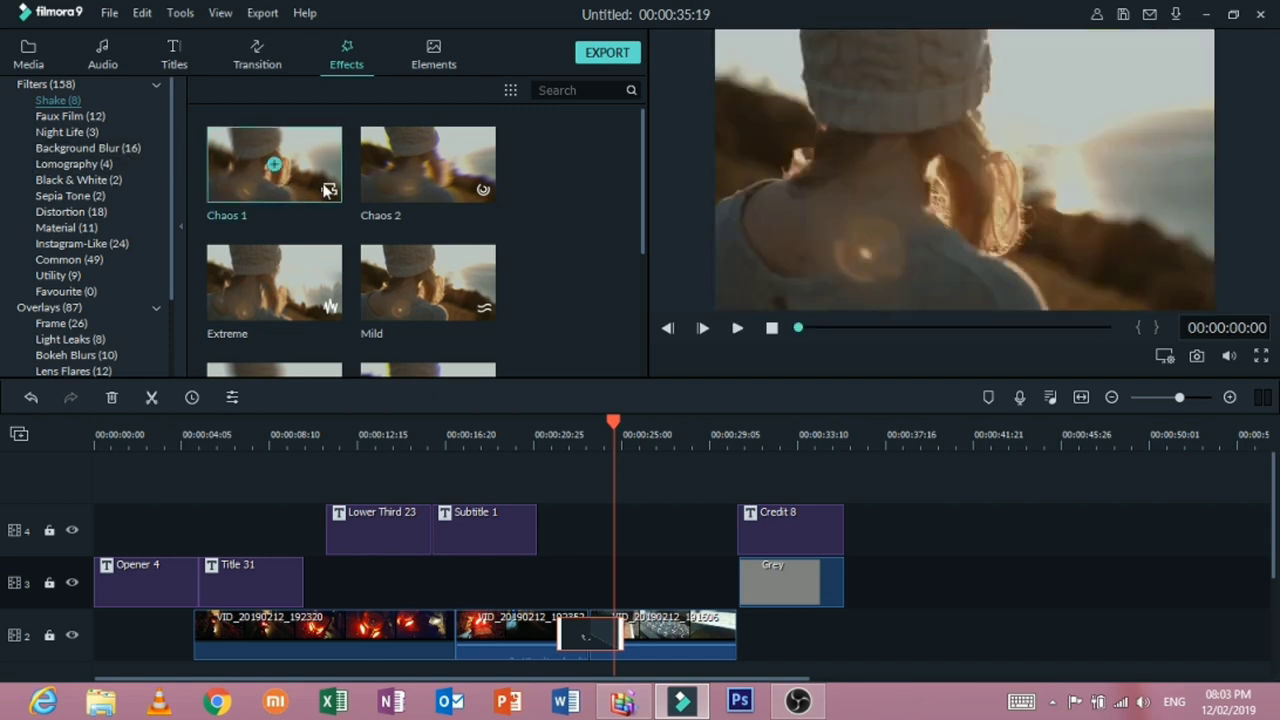
# Step: Look through the full filter list and preview the 70s, Aegean and 1977 filters
pyautogui.click(114, 90)
pyautogui.scroll(-10, 469, 200)
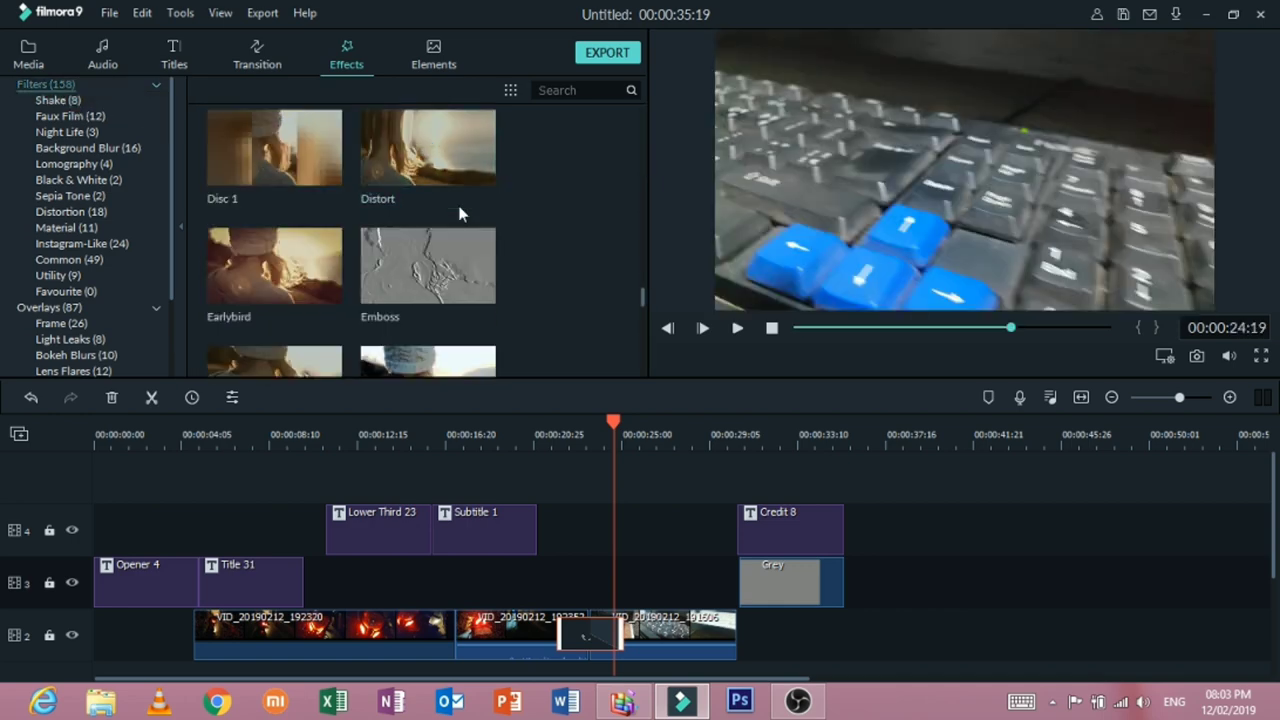
pyautogui.scroll(-4, 456, 224)
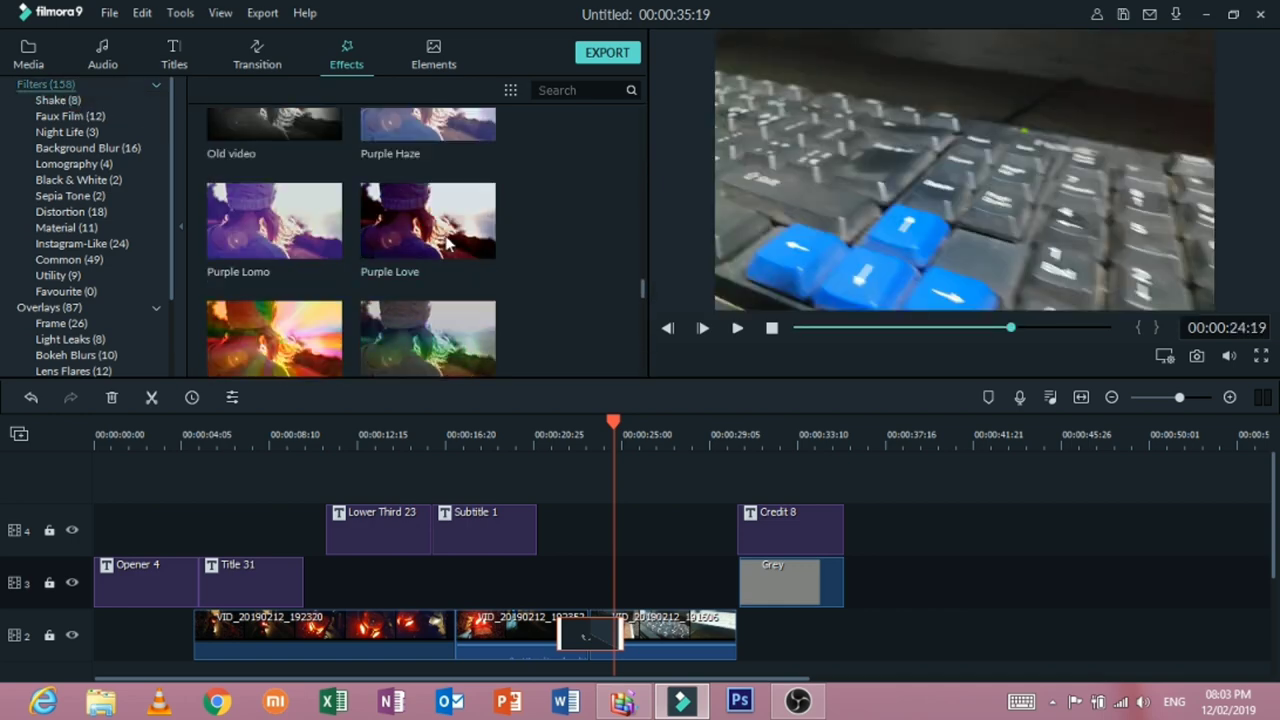
pyautogui.scroll(5, 430, 215)
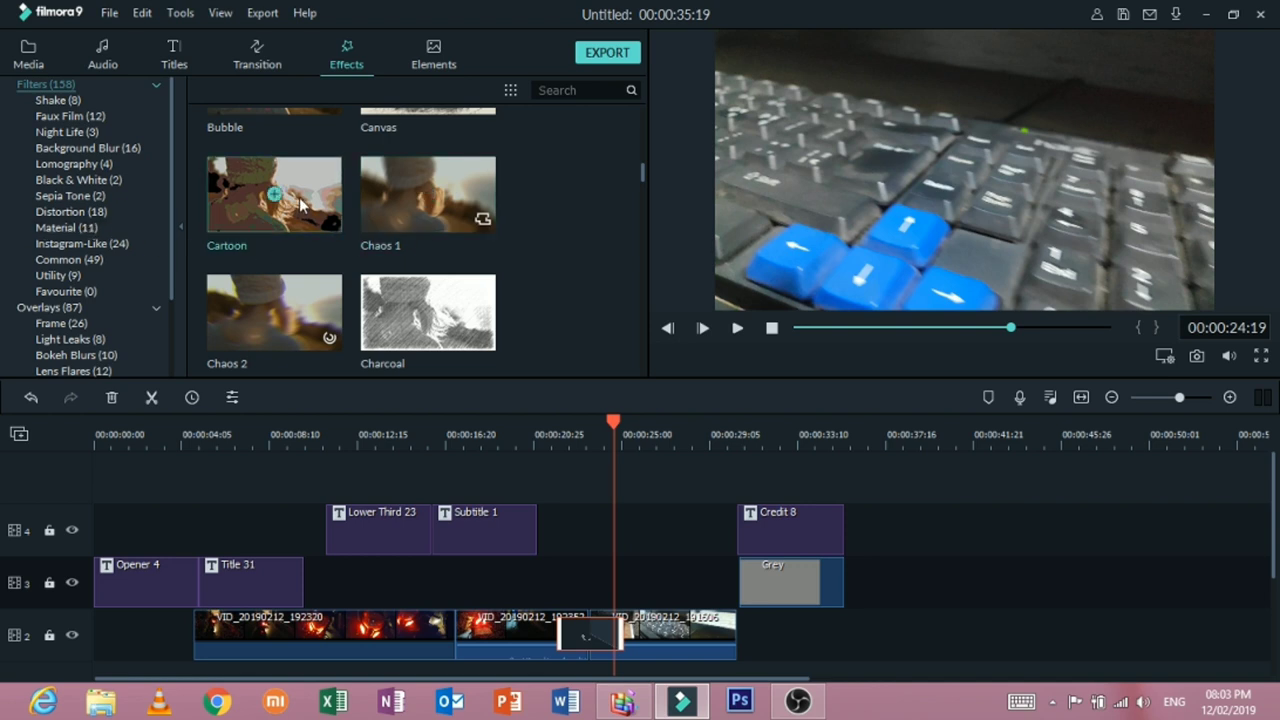
pyautogui.scroll(2, 300, 195)
pyautogui.scroll(3, 320, 195)
pyautogui.click(476, 190)
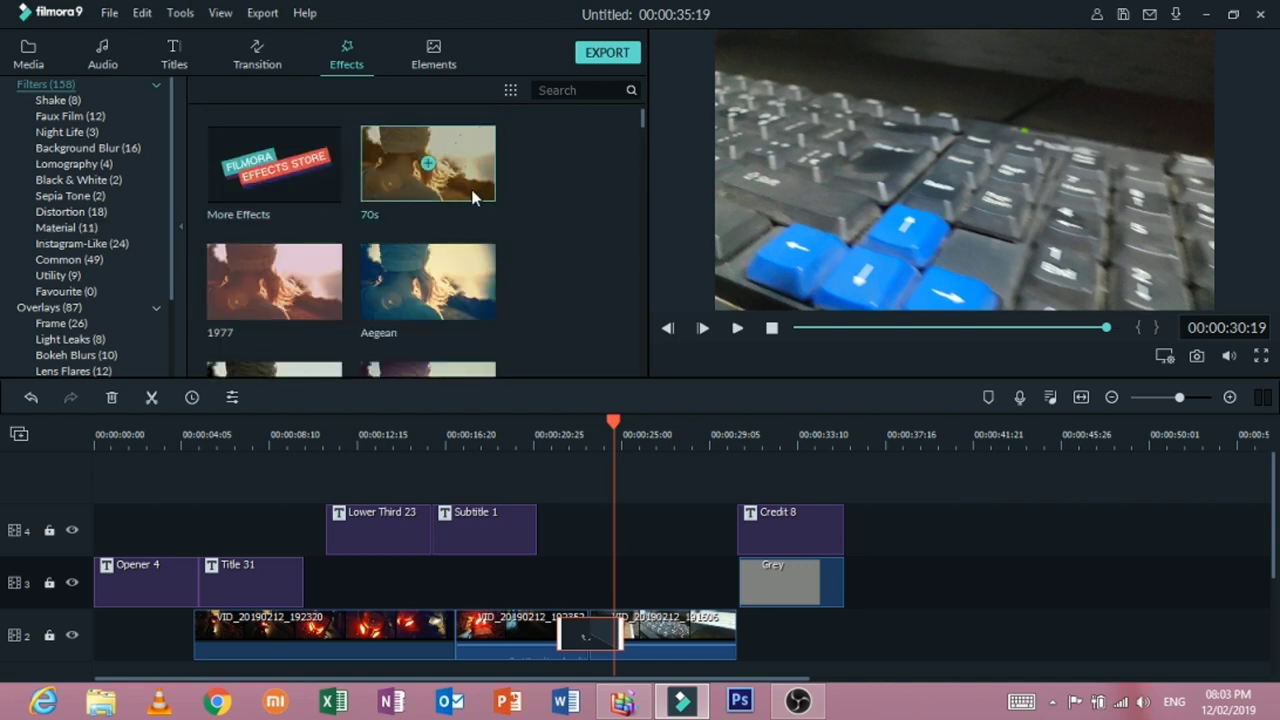
pyautogui.click(403, 275)
pyautogui.click(338, 284)
pyautogui.scroll(-3, 345, 278)
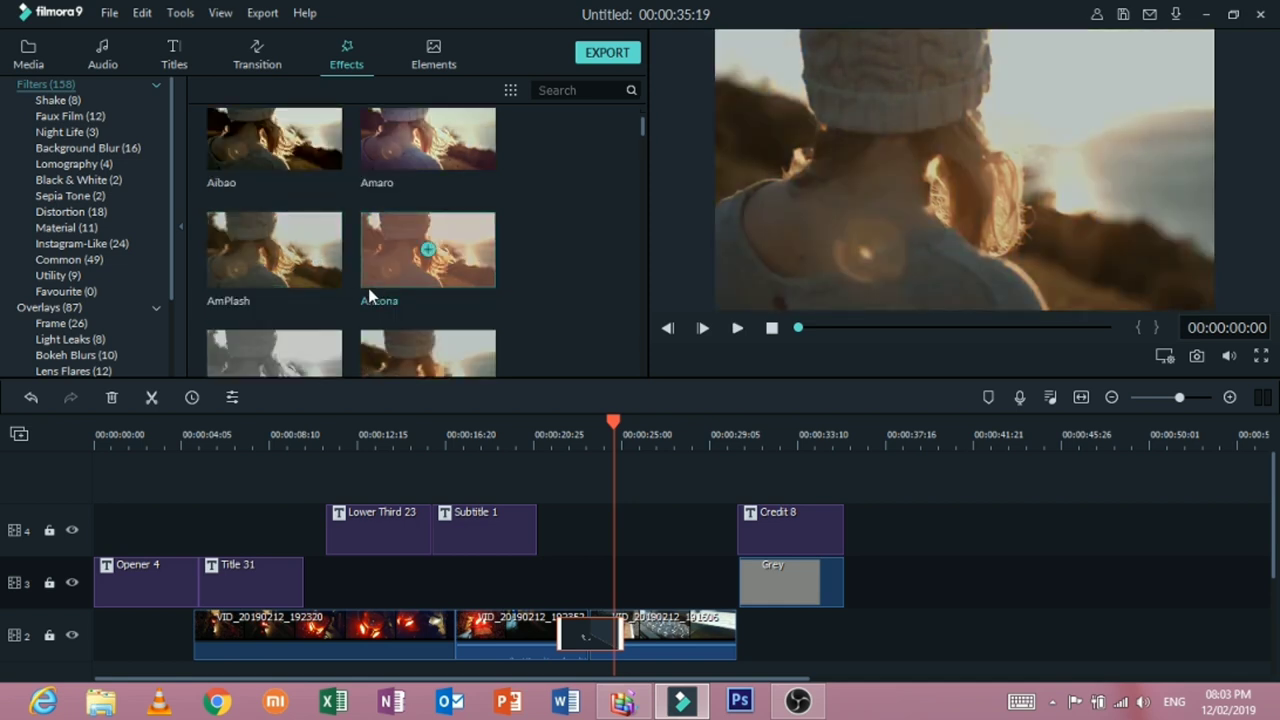
# Step: Add the Aibao filter on track 3 above the start of clip VID_20190212_191606 and play it back
pyautogui.moveTo(307, 170); pyautogui.dragTo(590, 597)
pyautogui.click(738, 328)
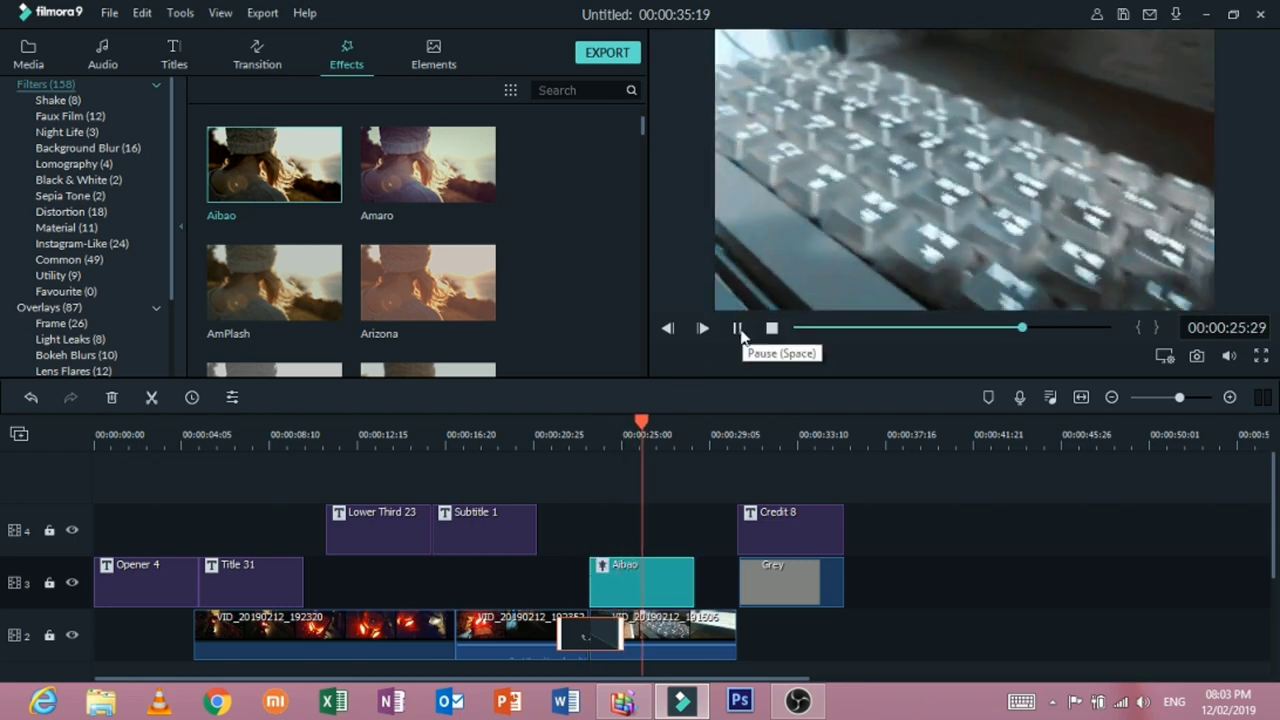
pyautogui.click(738, 328)
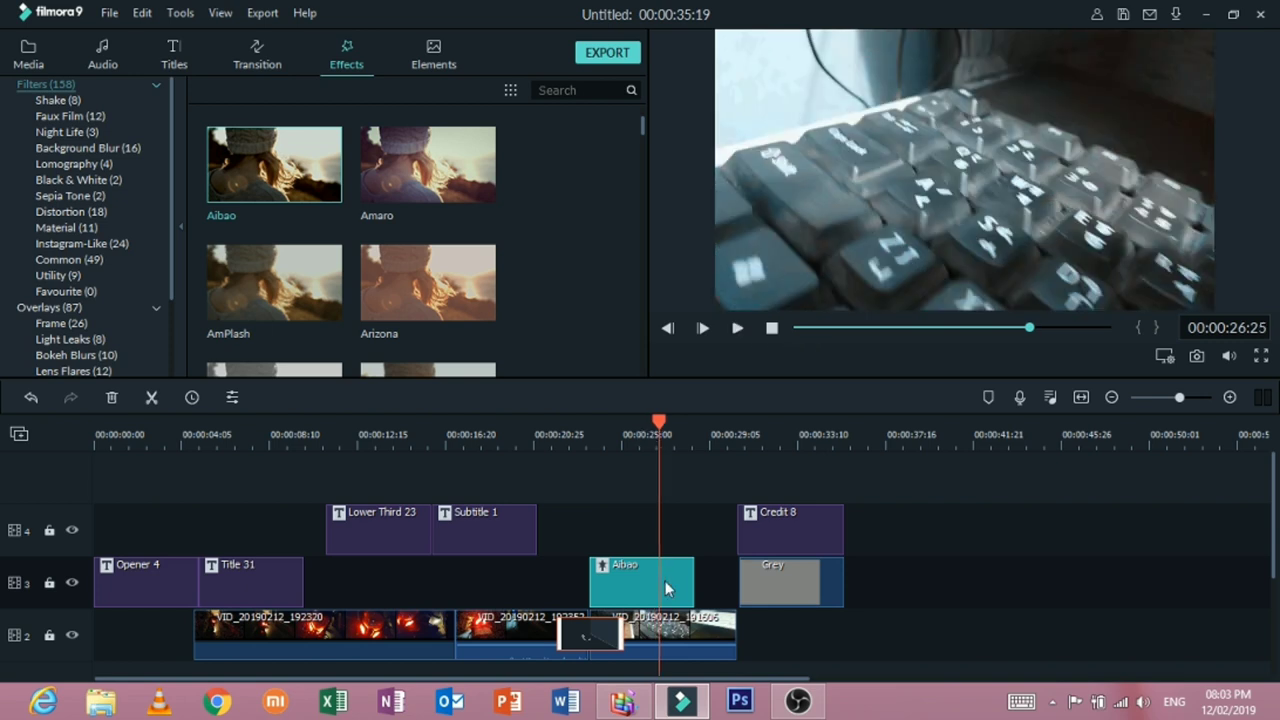
# Step: Add the Arizona filter on track 4 above the Aibao filter and play both from about their start
pyautogui.moveTo(430, 280); pyautogui.dragTo(588, 541)
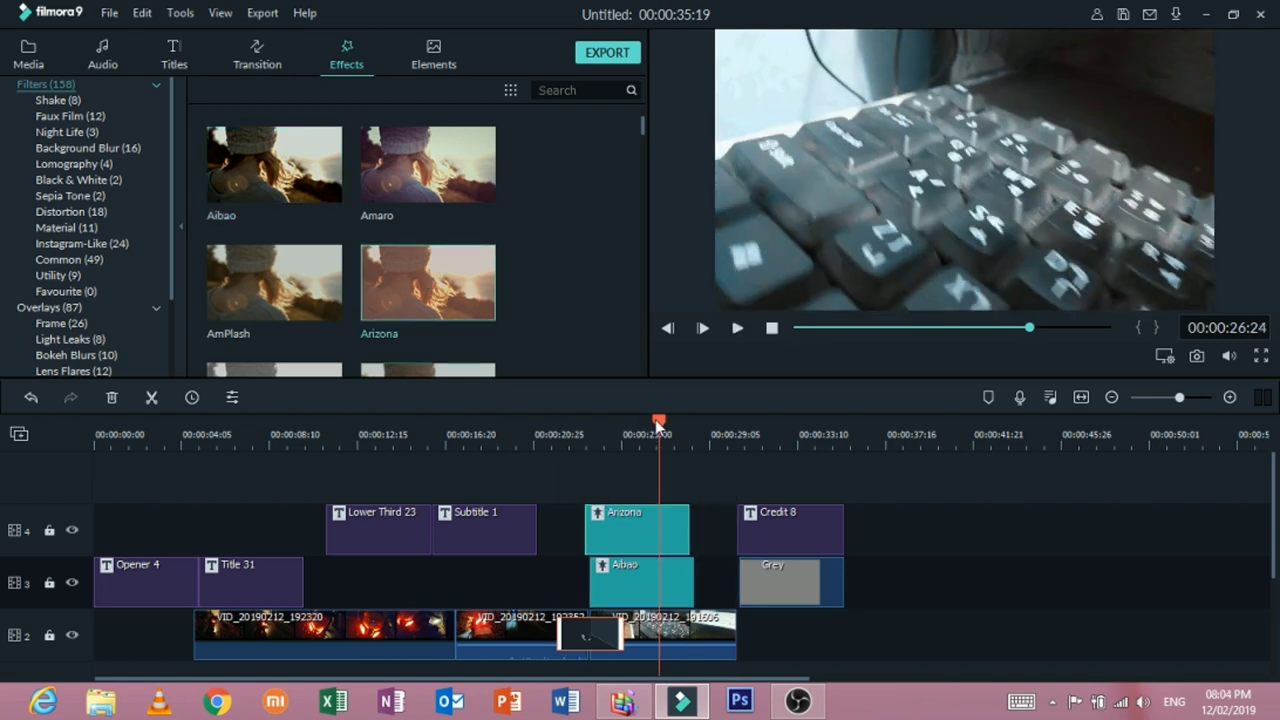
pyautogui.moveTo(655, 419); pyautogui.dragTo(590, 427)
pyautogui.click(737, 330)
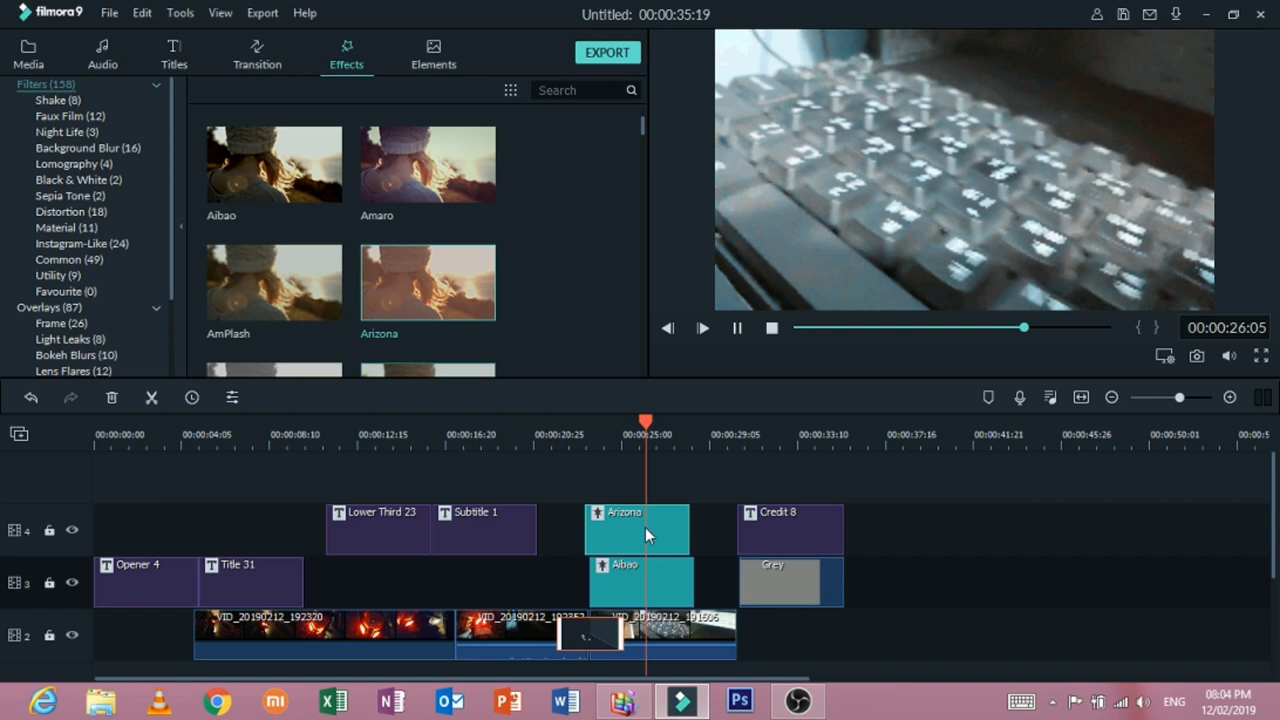
# Step: Open the Arizona filter's duration setting and confirm it
pyautogui.rightClick(641, 523)
pyautogui.click(670, 507)
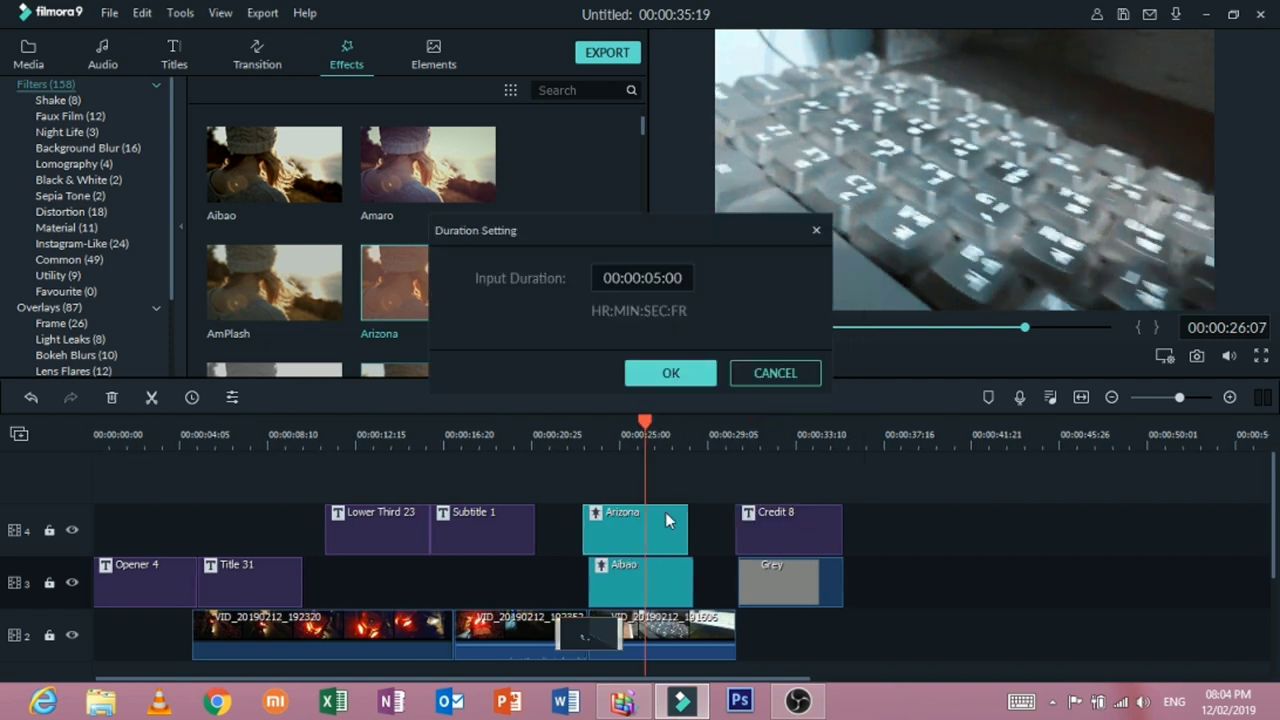
pyautogui.click(698, 372)
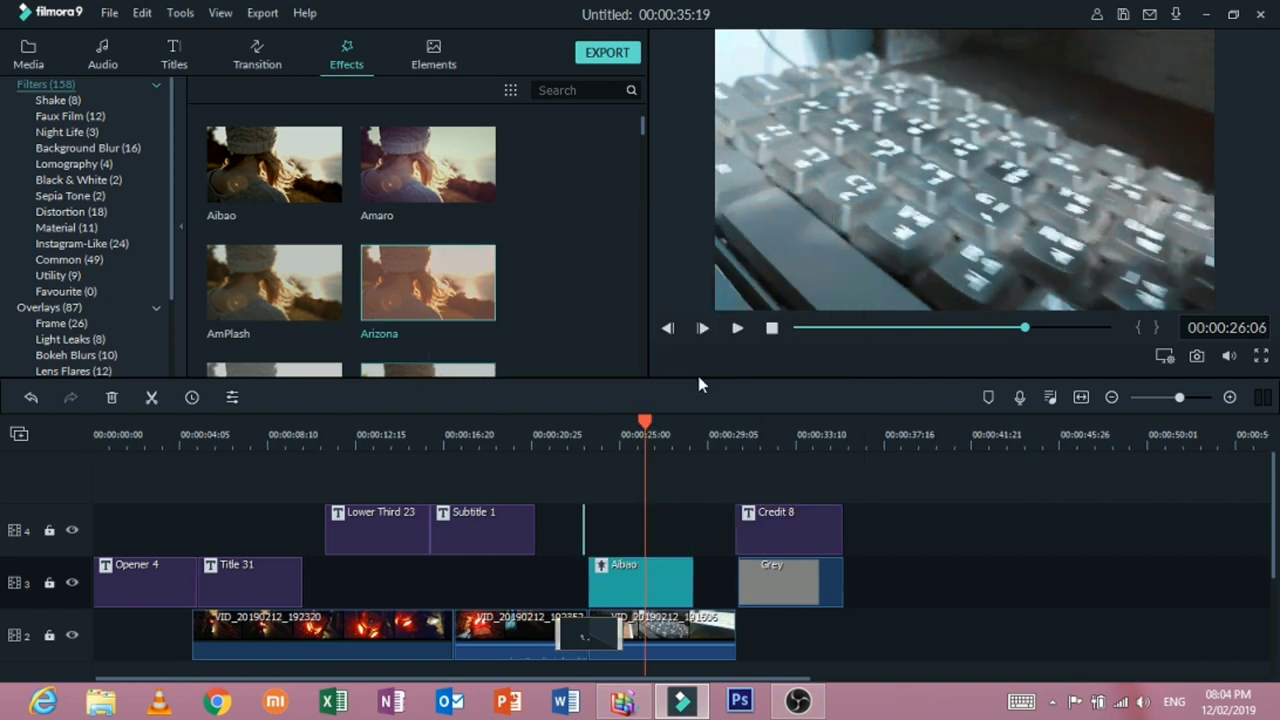
# Step: Open and cancel the Aibao filter's duration setting and delete the filter from track 3
pyautogui.rightClick(658, 568)
pyautogui.click(682, 560)
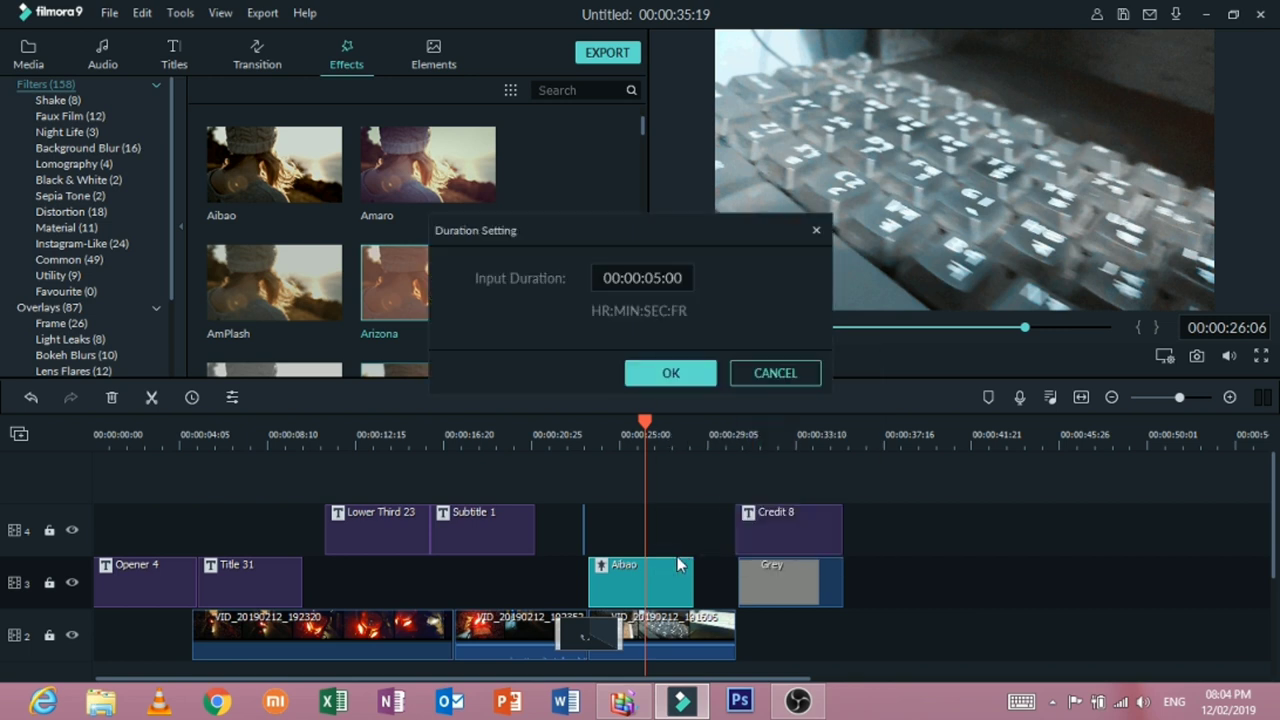
pyautogui.click(764, 372)
pyautogui.rightClick(633, 584)
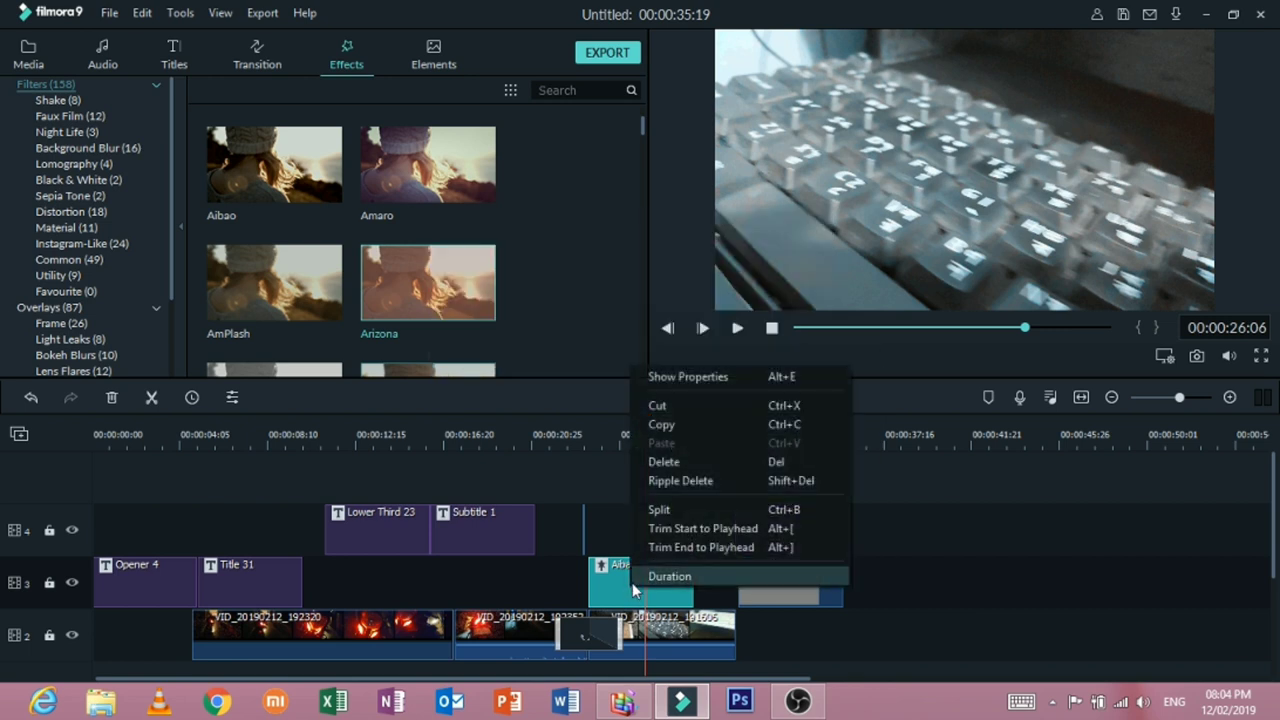
pyautogui.click(660, 457)
# Step: Try to remove the leftover sliver of the Arizona filter between Subtitle 1 and Credit 8 on track 4
pyautogui.click(584, 533)
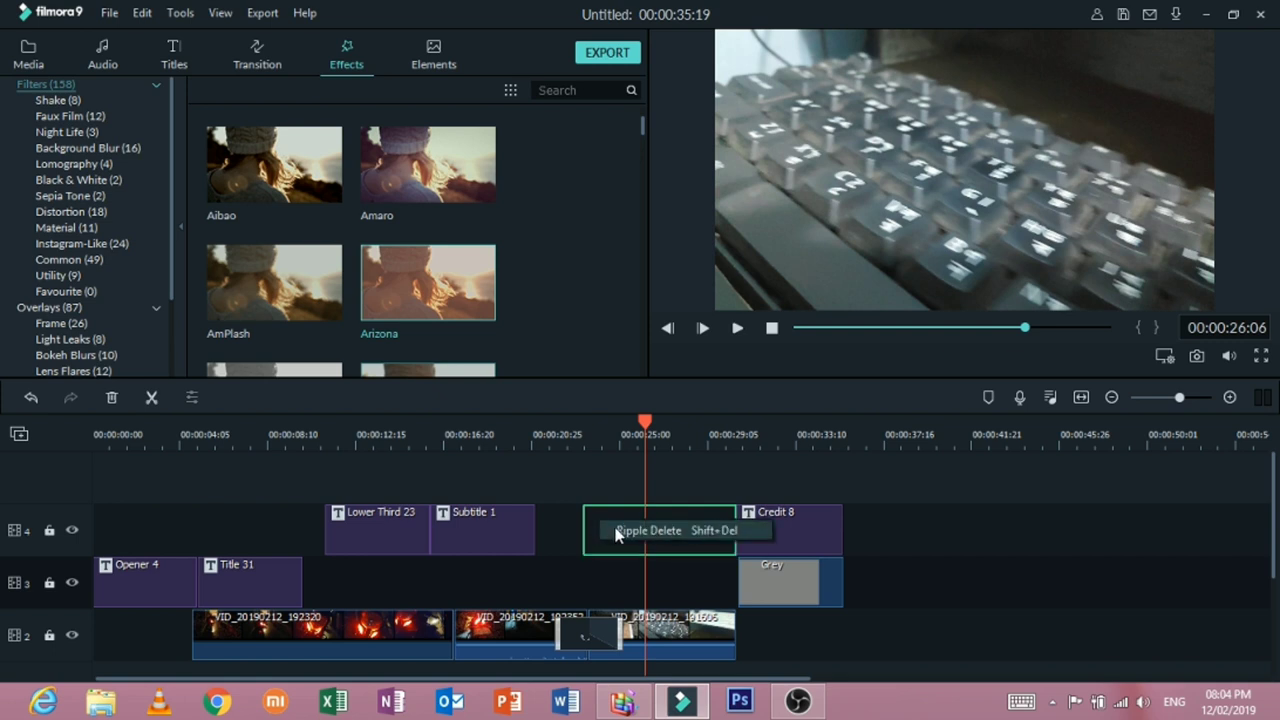
pyautogui.click(624, 538)
pyautogui.click(578, 545)
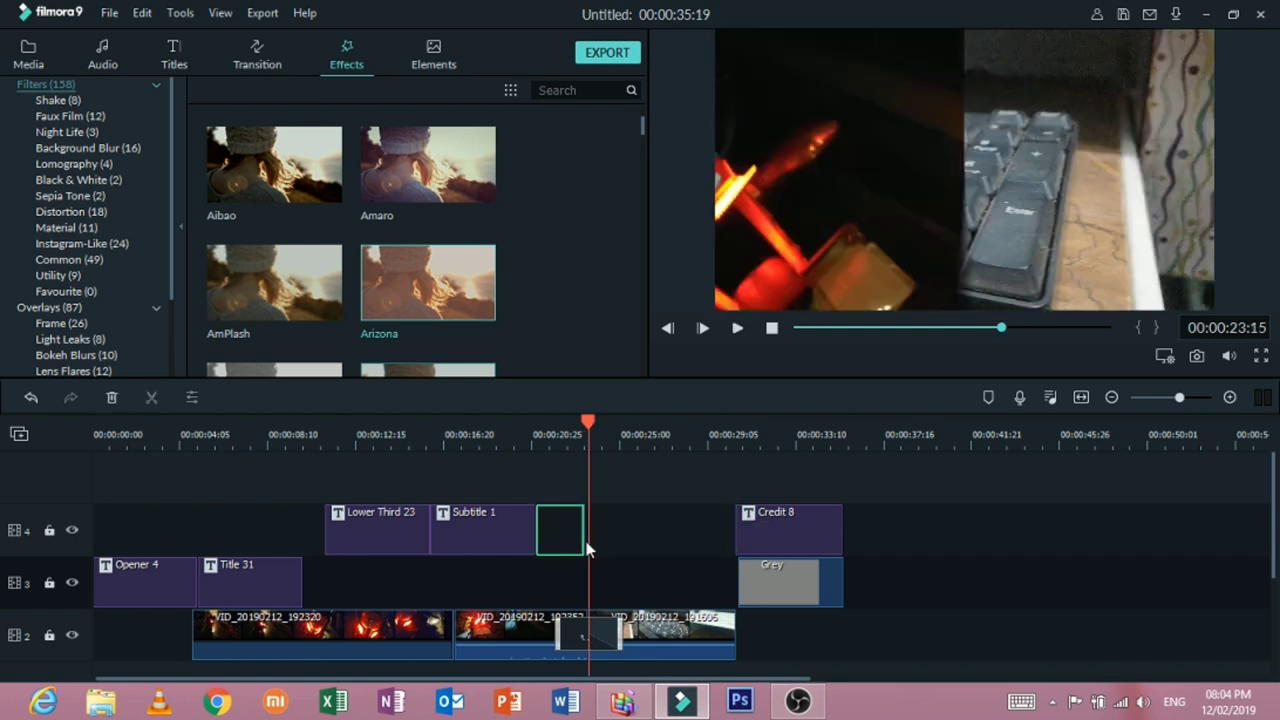
pyautogui.click(588, 548)
pyautogui.click(578, 543)
pyautogui.click(617, 552)
pyautogui.click(568, 525)
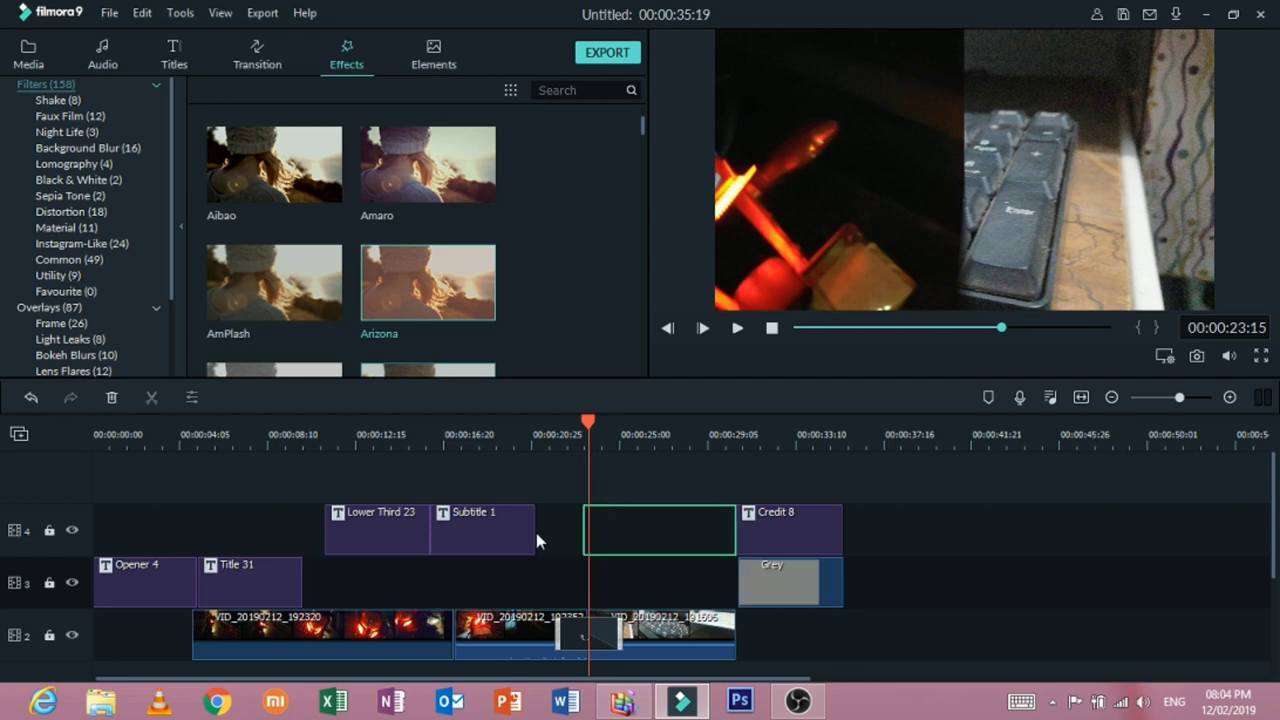
# Step: Look through the filter list for another effect to try on the clips
pyautogui.scroll(-10, 524, 245)
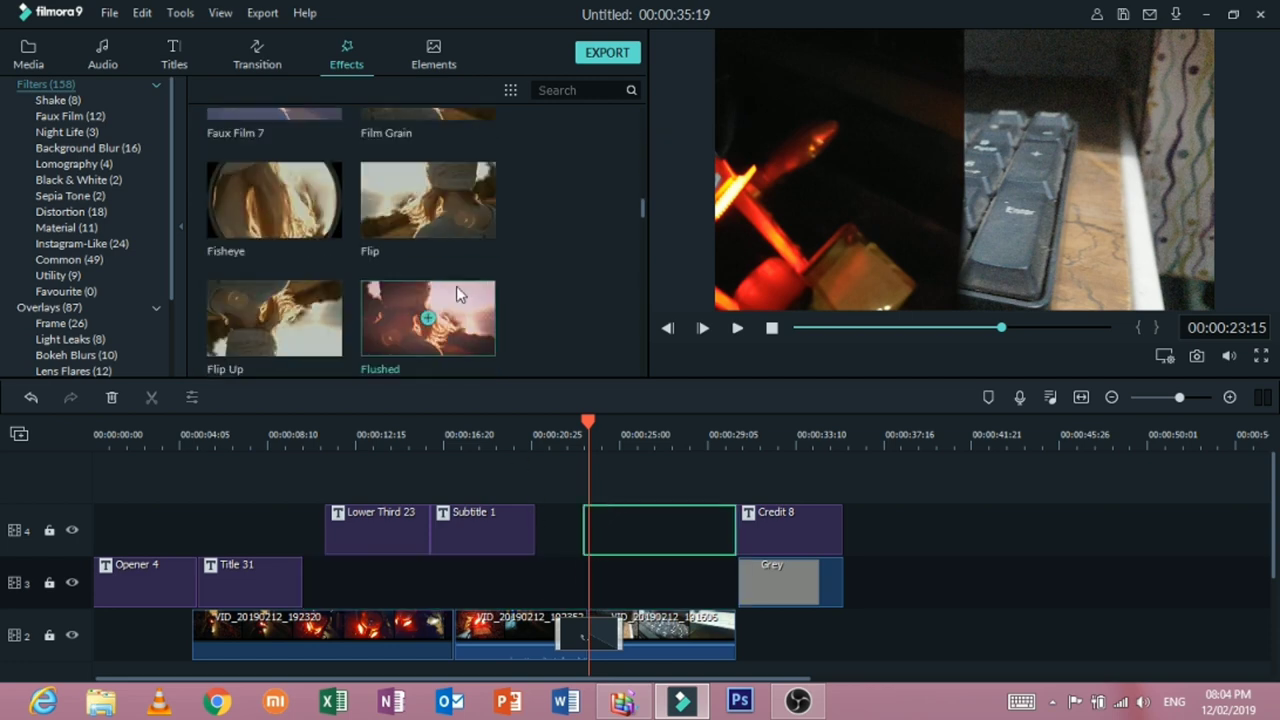
pyautogui.scroll(8, 464, 221)
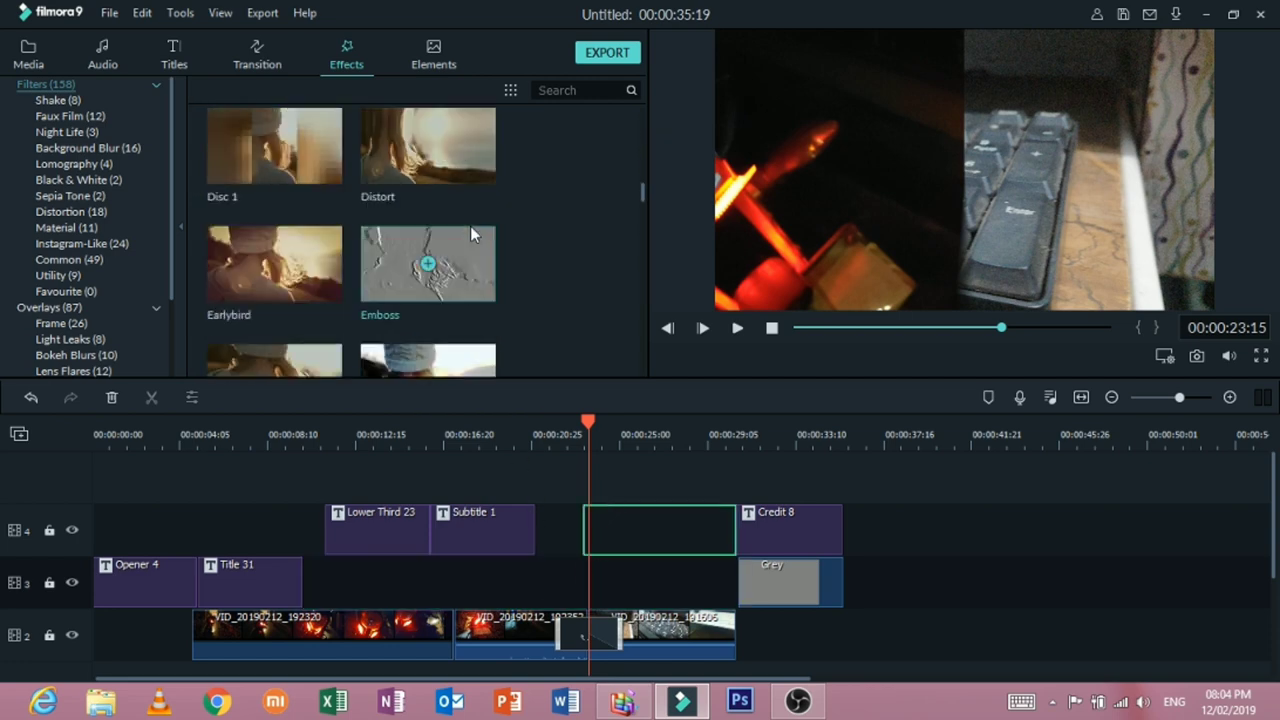
pyautogui.scroll(-6, 471, 235)
pyautogui.scroll(-3, 468, 246)
pyautogui.scroll(8, 462, 220)
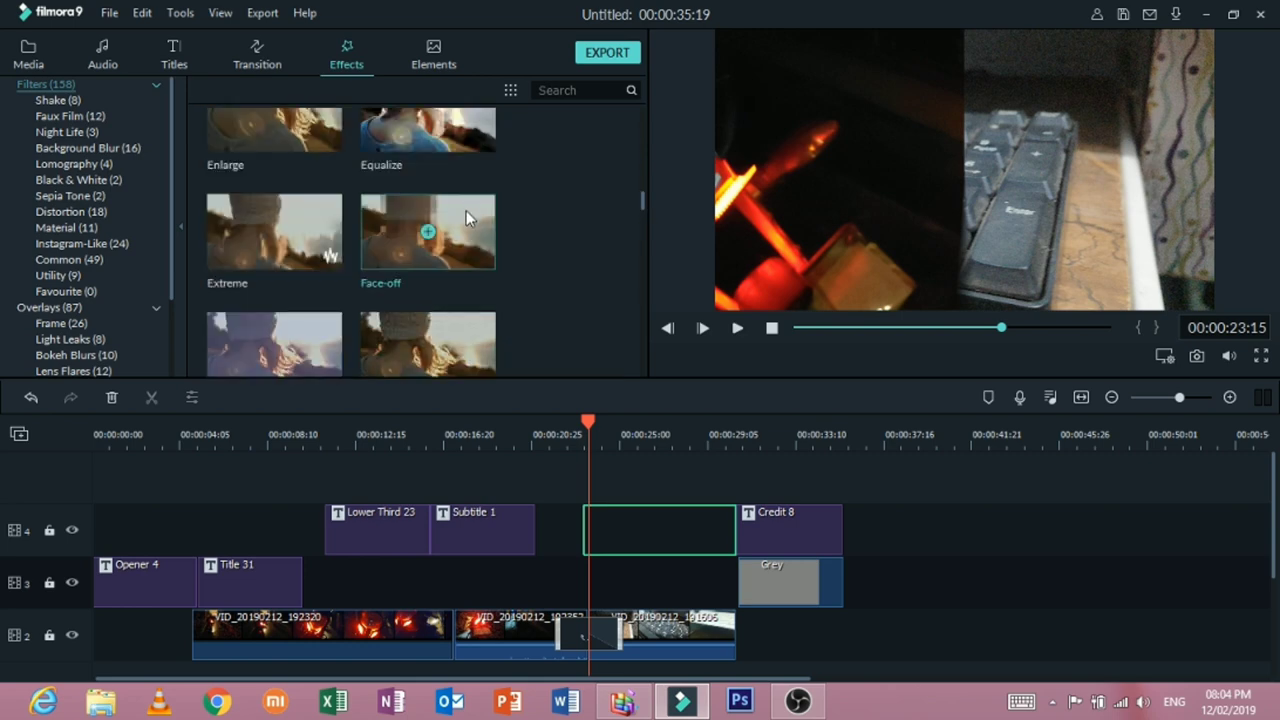
pyautogui.scroll(5, 480, 245)
pyautogui.scroll(-2, 484, 255)
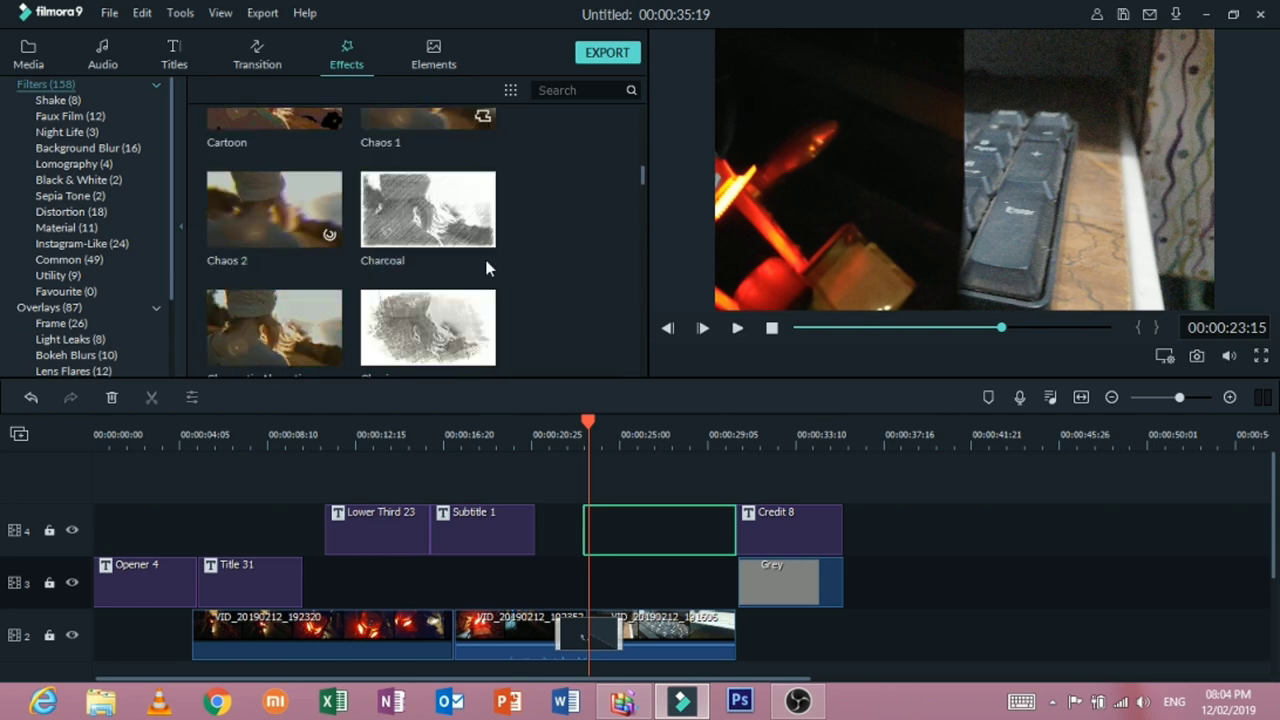
pyautogui.scroll(2, 484, 258)
# Step: Preview the Blue Explosion filter, then add it on track 3 above the transition between the last two video clips and play it
pyautogui.click(280, 300)
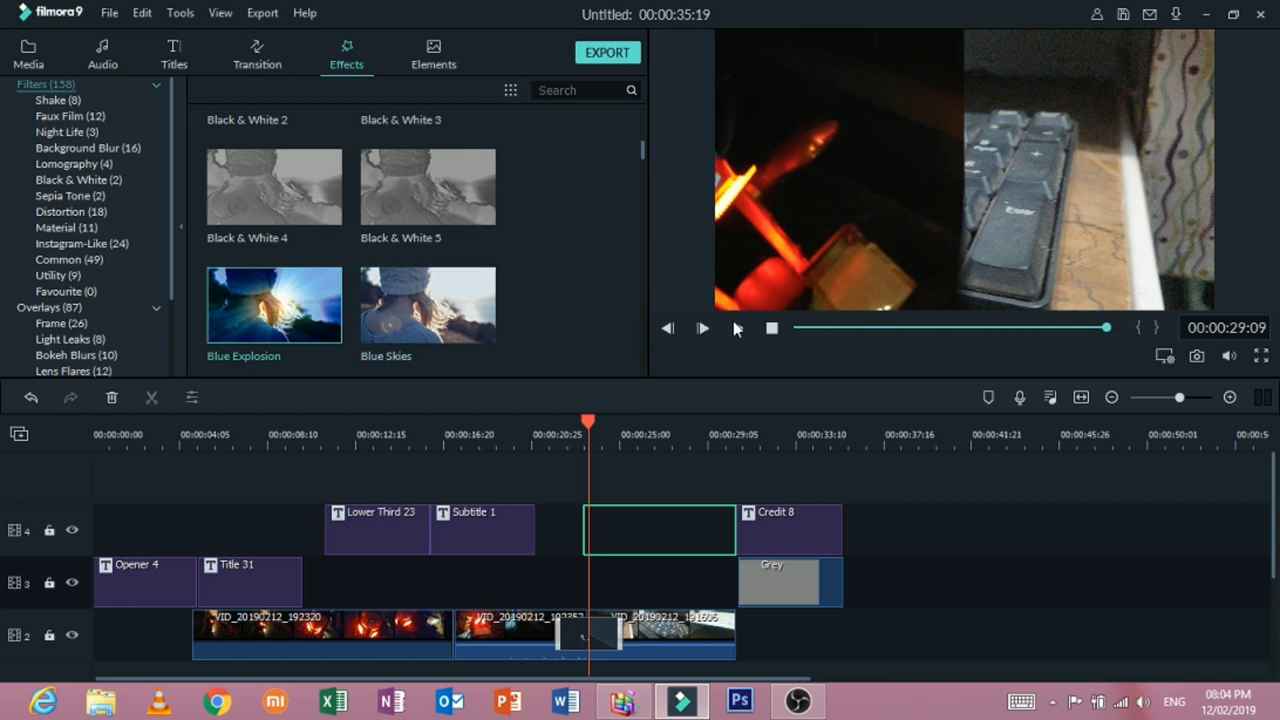
pyautogui.click(738, 334)
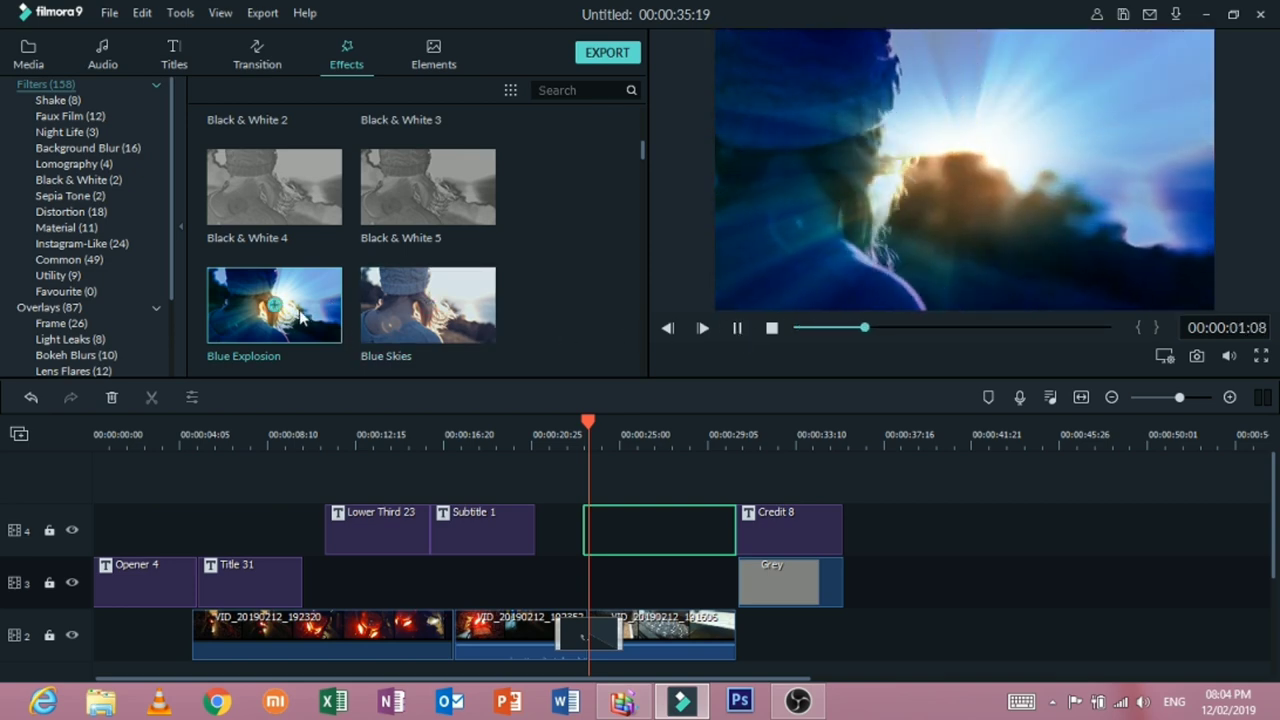
pyautogui.moveTo(528, 510); pyautogui.dragTo(560, 600)
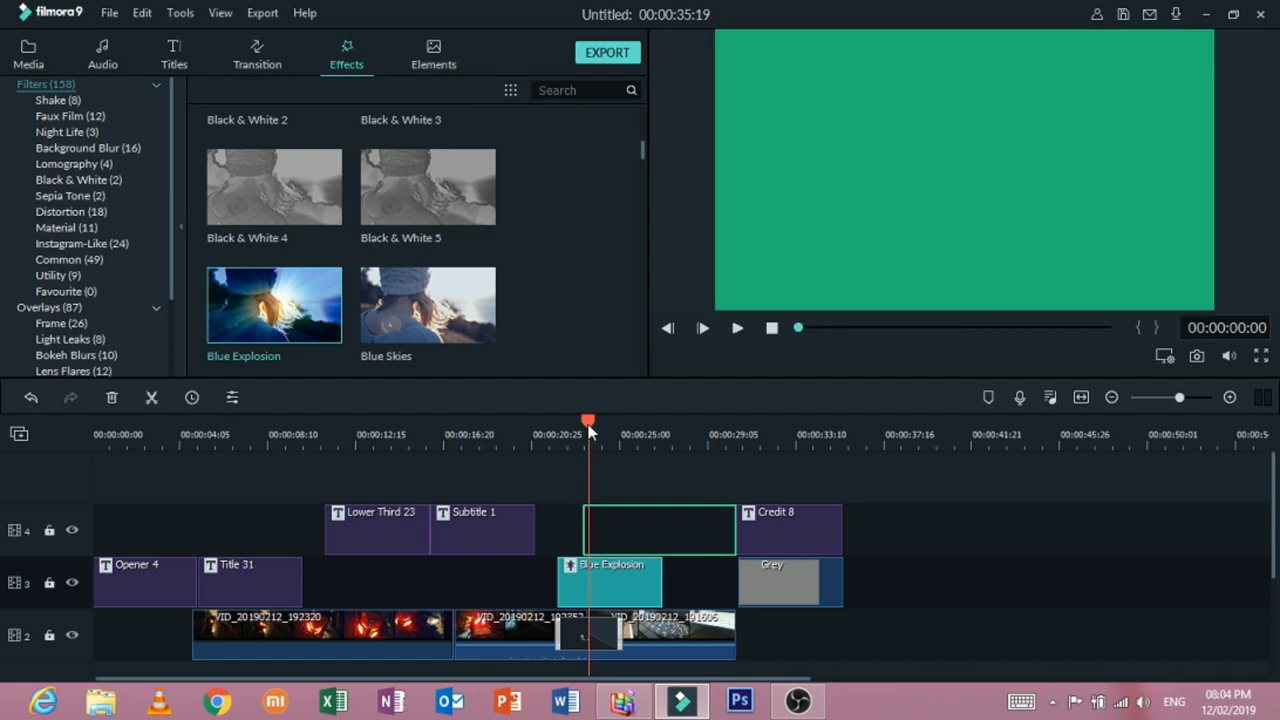
pyautogui.moveTo(590, 428); pyautogui.dragTo(566, 433)
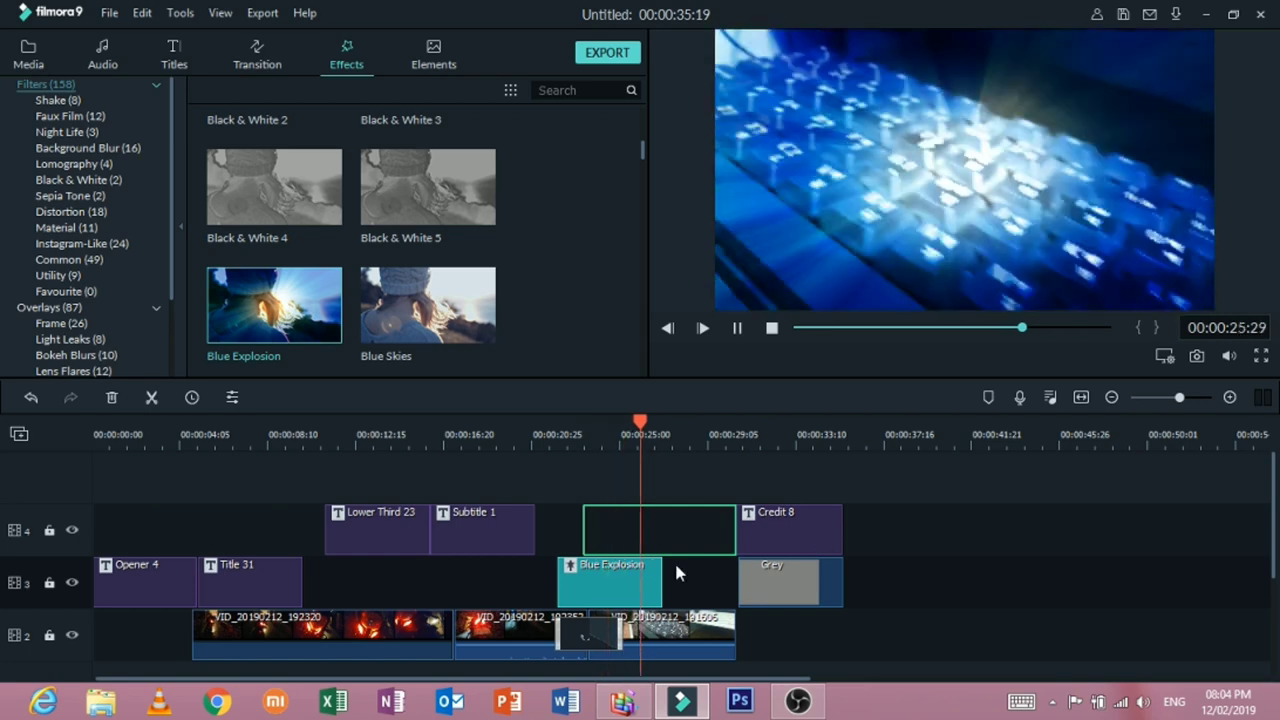
# Step: Delete the Blue Explosion filter from track 3
pyautogui.rightClick(630, 569)
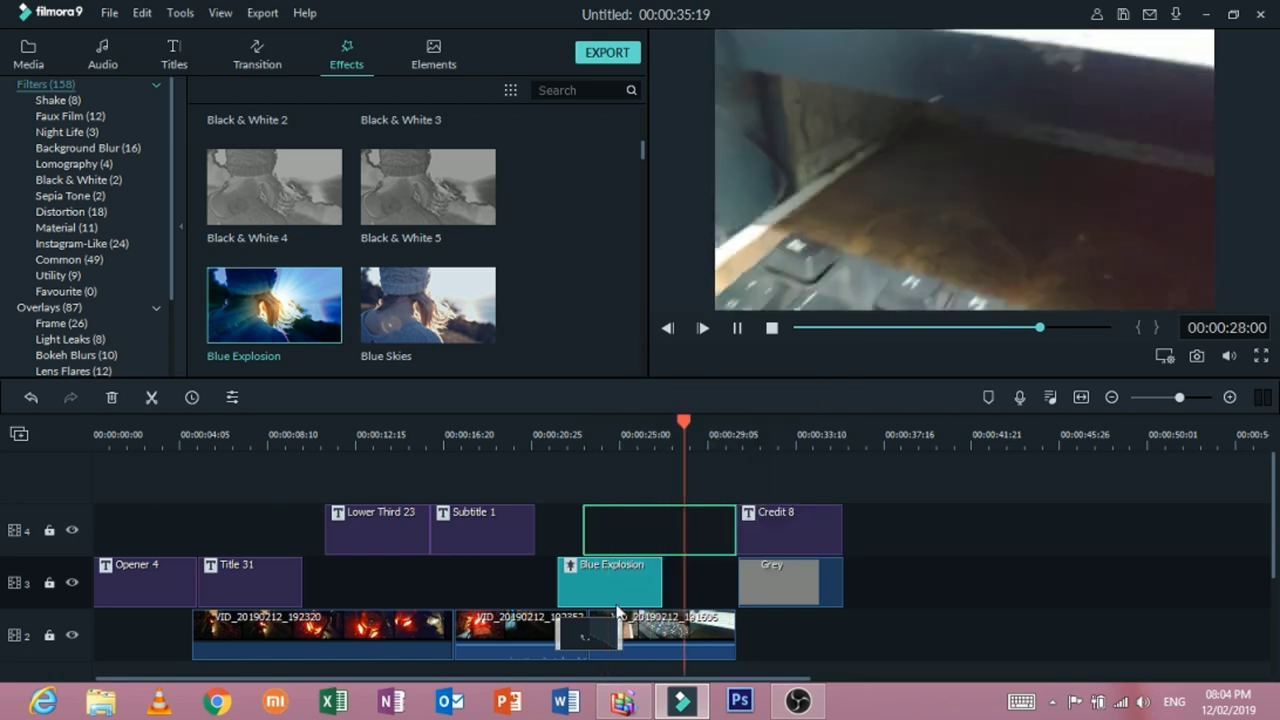
pyautogui.moveTo(646, 565)
pyautogui.mouseDown()
pyautogui.moveTo(688, 350)
pyautogui.moveTo(635, 579)
pyautogui.mouseUp()
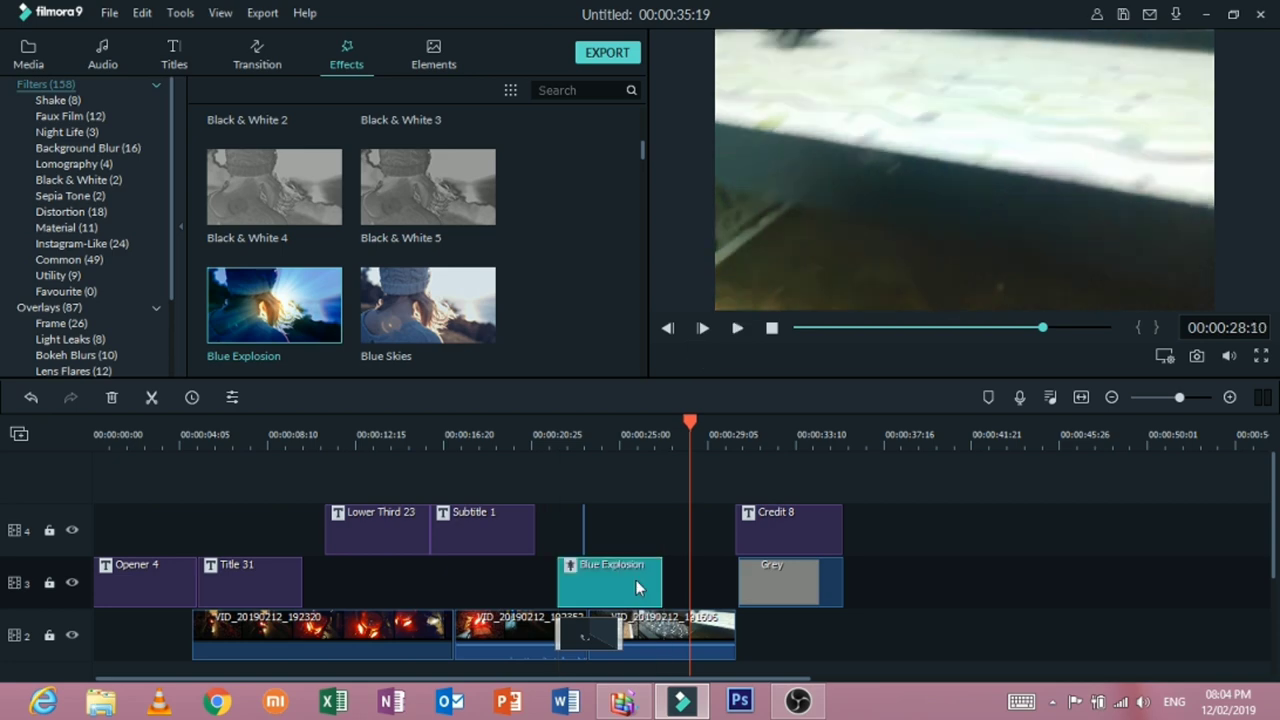
pyautogui.press('Delete')
# Step: Look through the remaining filters and preview the Xpro II filter at the end of the list
pyautogui.scroll(-3, 420, 325)
pyautogui.click(420, 325)
pyautogui.scroll(-15, 416, 337)
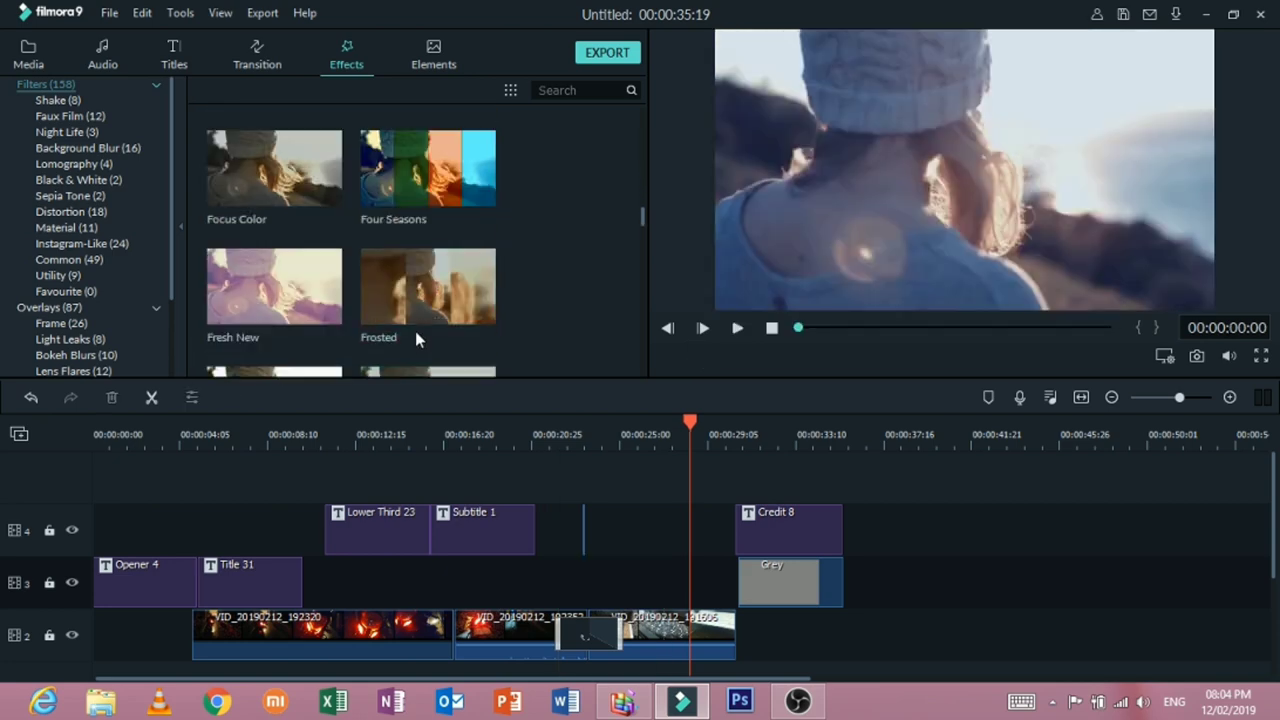
pyautogui.scroll(-15, 414, 341)
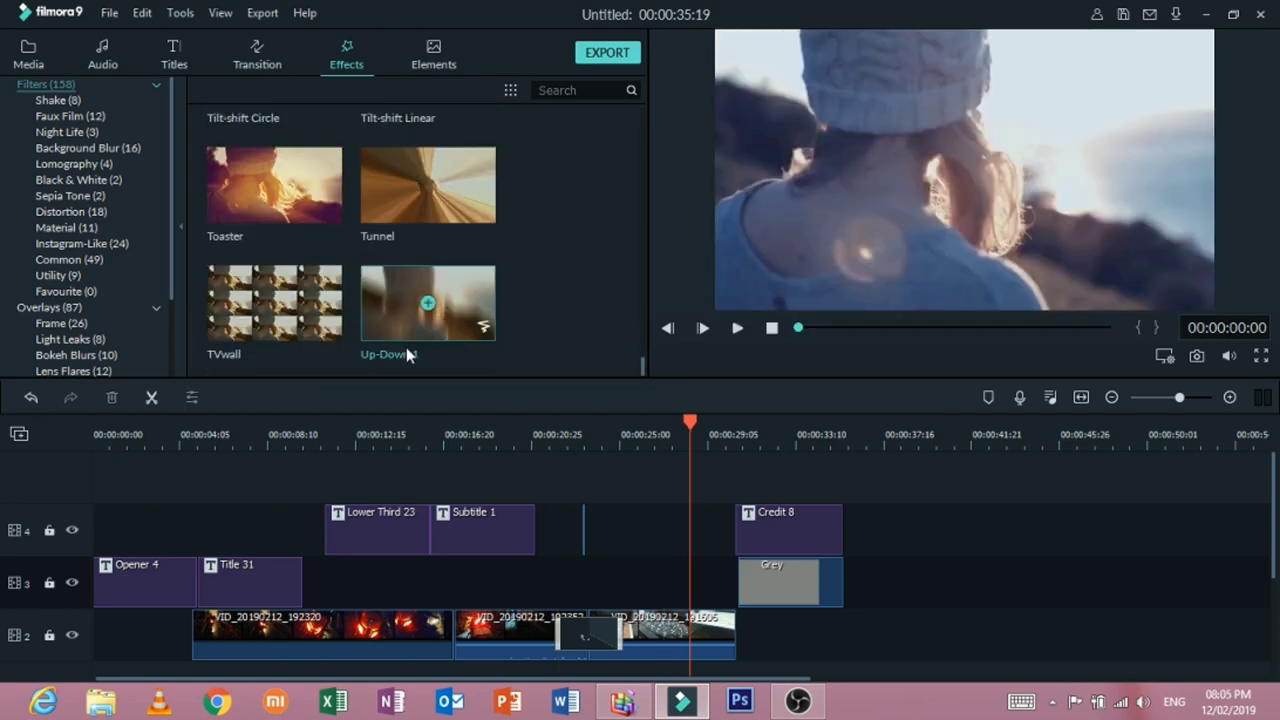
pyautogui.click(333, 300)
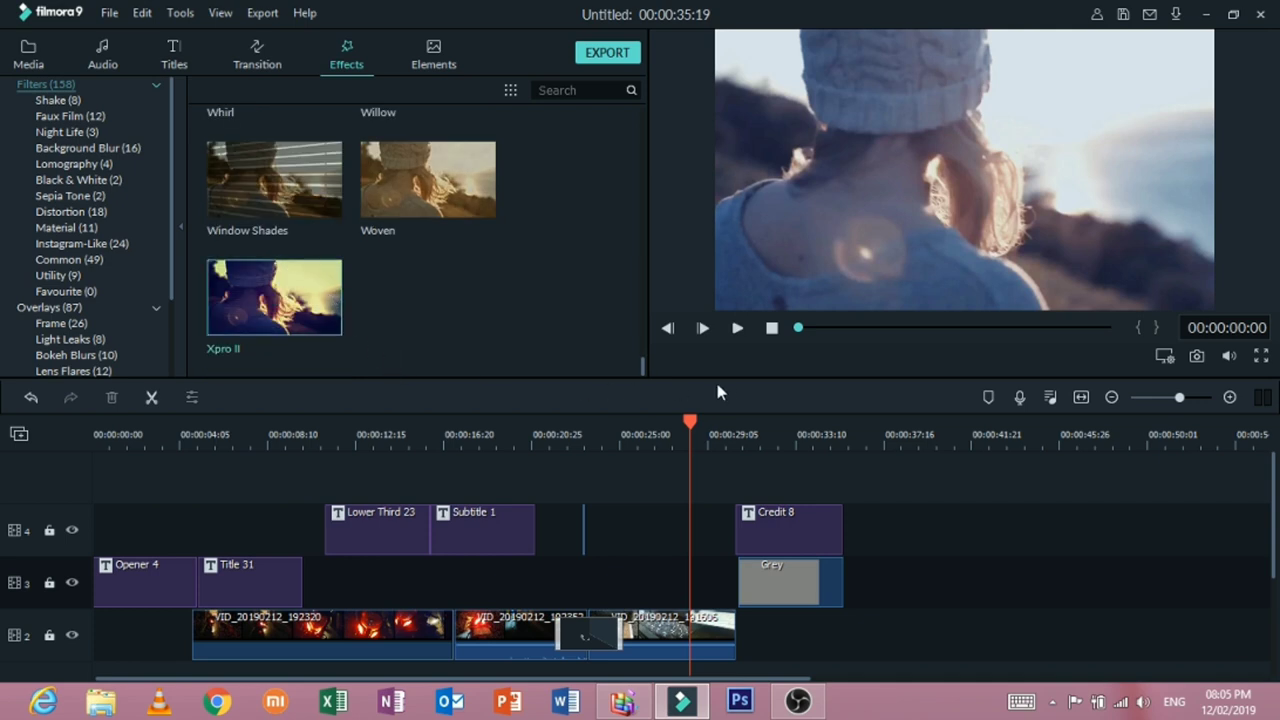
pyautogui.click(737, 328)
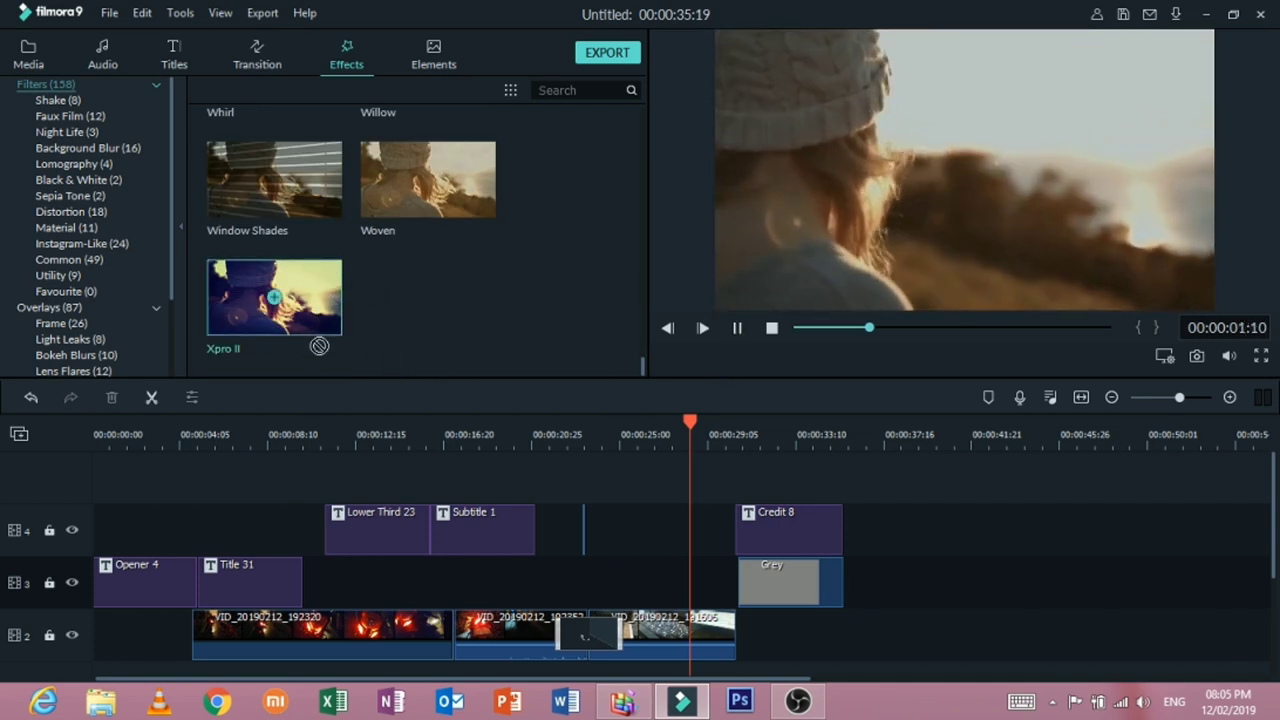
# Step: Place the Xpro II, Woven and Window Shades filters one after another on track 1 beneath the first two video clips
pyautogui.moveTo(230, 620); pyautogui.dragTo(193, 617)
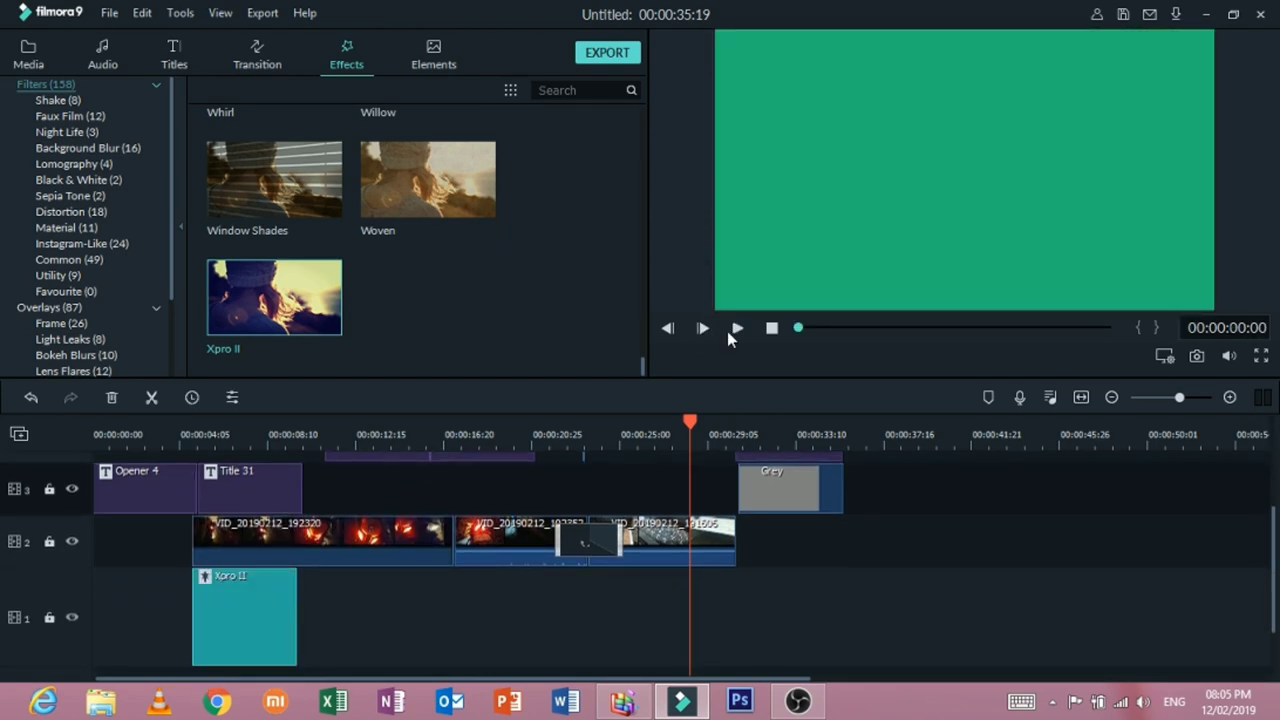
pyautogui.click(729, 330)
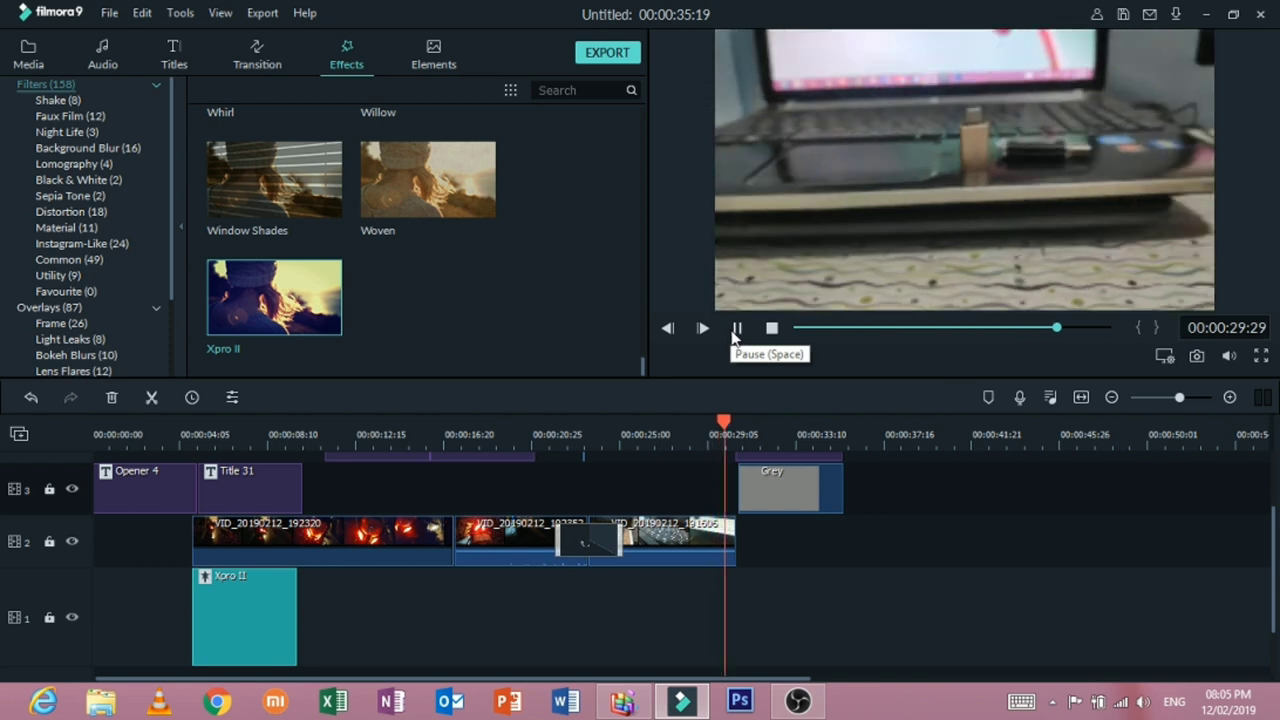
pyautogui.click(729, 330)
pyautogui.moveTo(447, 193); pyautogui.dragTo(299, 616)
pyautogui.moveTo(275, 180); pyautogui.dragTo(402, 604)
# Step: Add the Vivid filter on track 1 beneath the last video clip, extend it to the clip's end and play that section
pyautogui.scroll(2, 435, 298)
pyautogui.scroll(3, 435, 298)
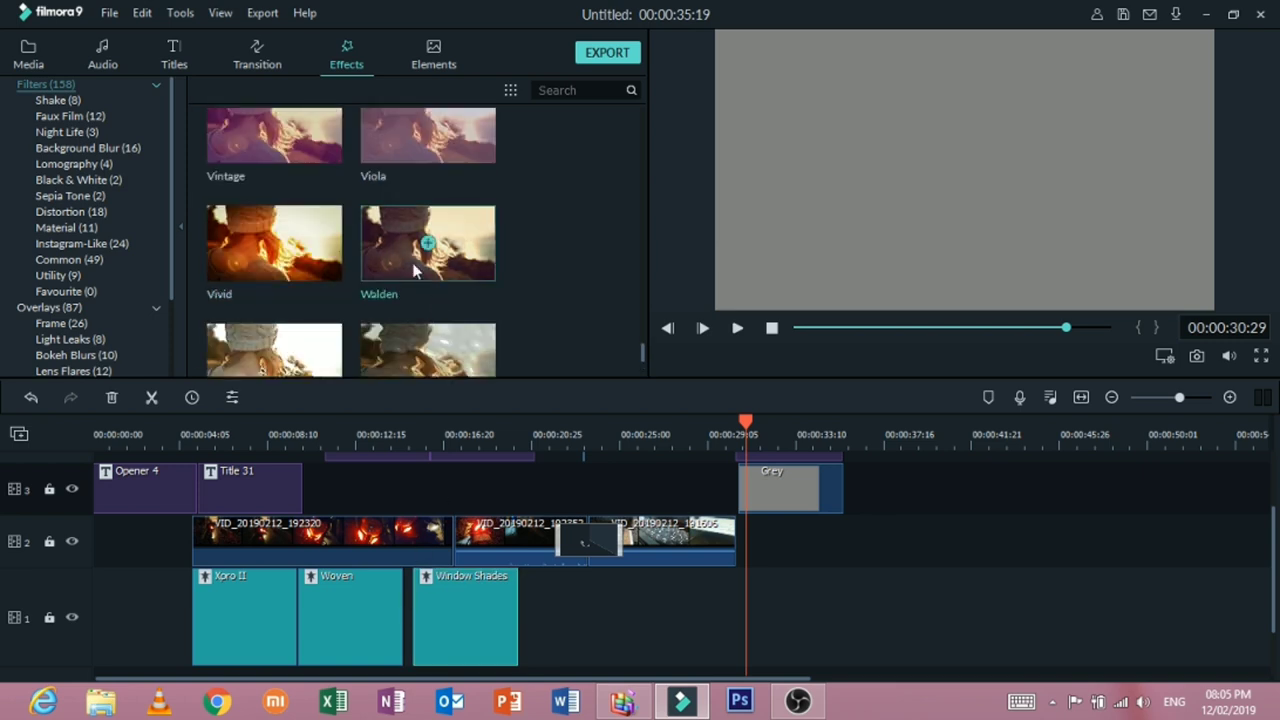
pyautogui.moveTo(272, 240); pyautogui.dragTo(590, 630)
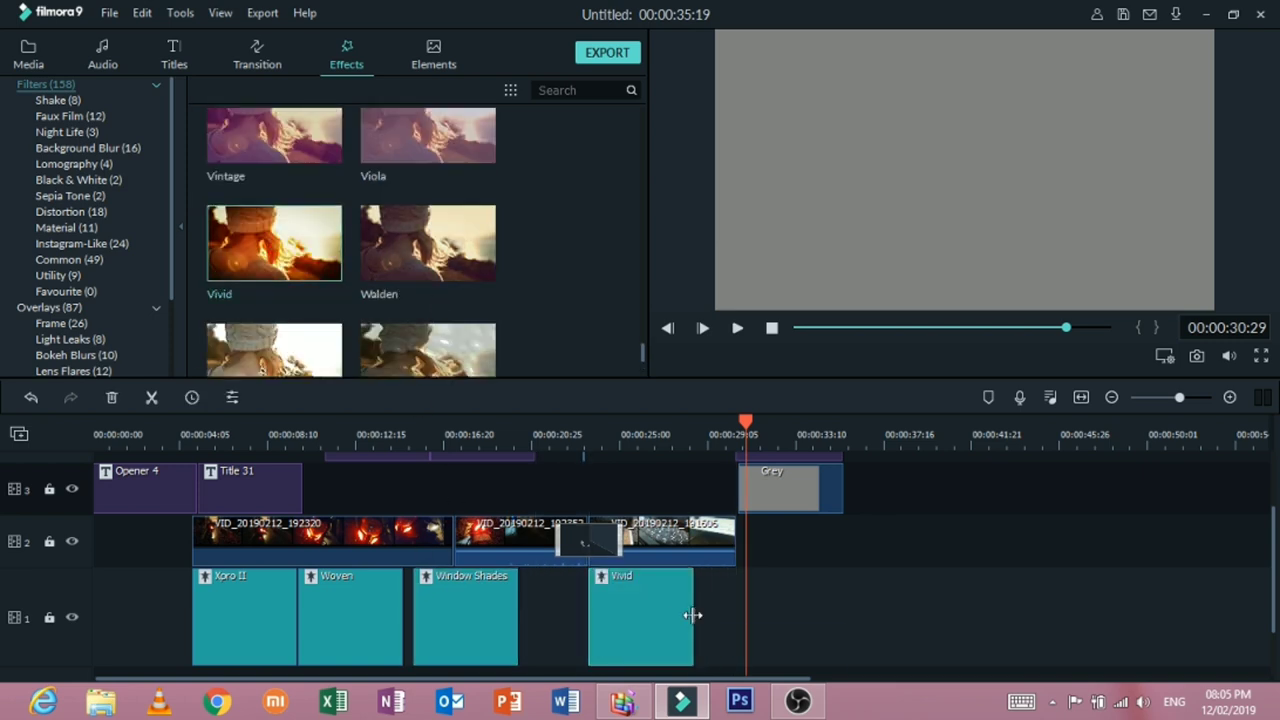
pyautogui.moveTo(692, 615); pyautogui.dragTo(734, 623)
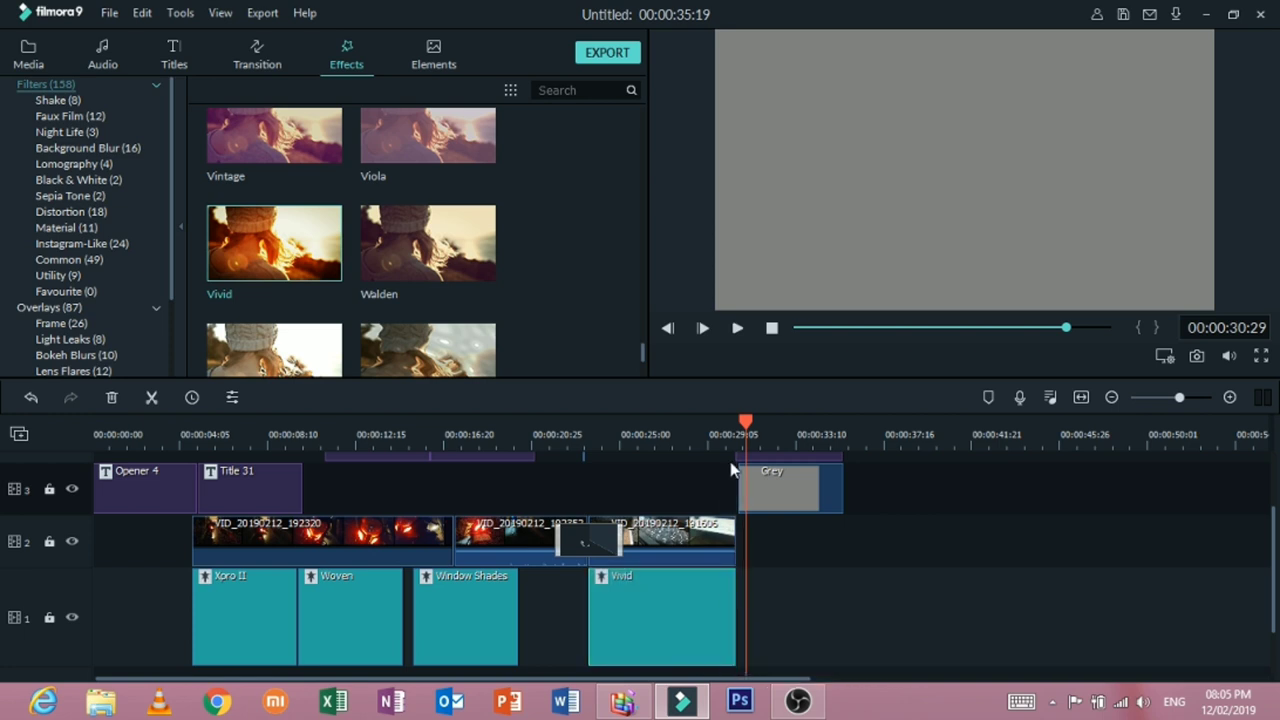
pyautogui.moveTo(744, 470); pyautogui.dragTo(596, 470)
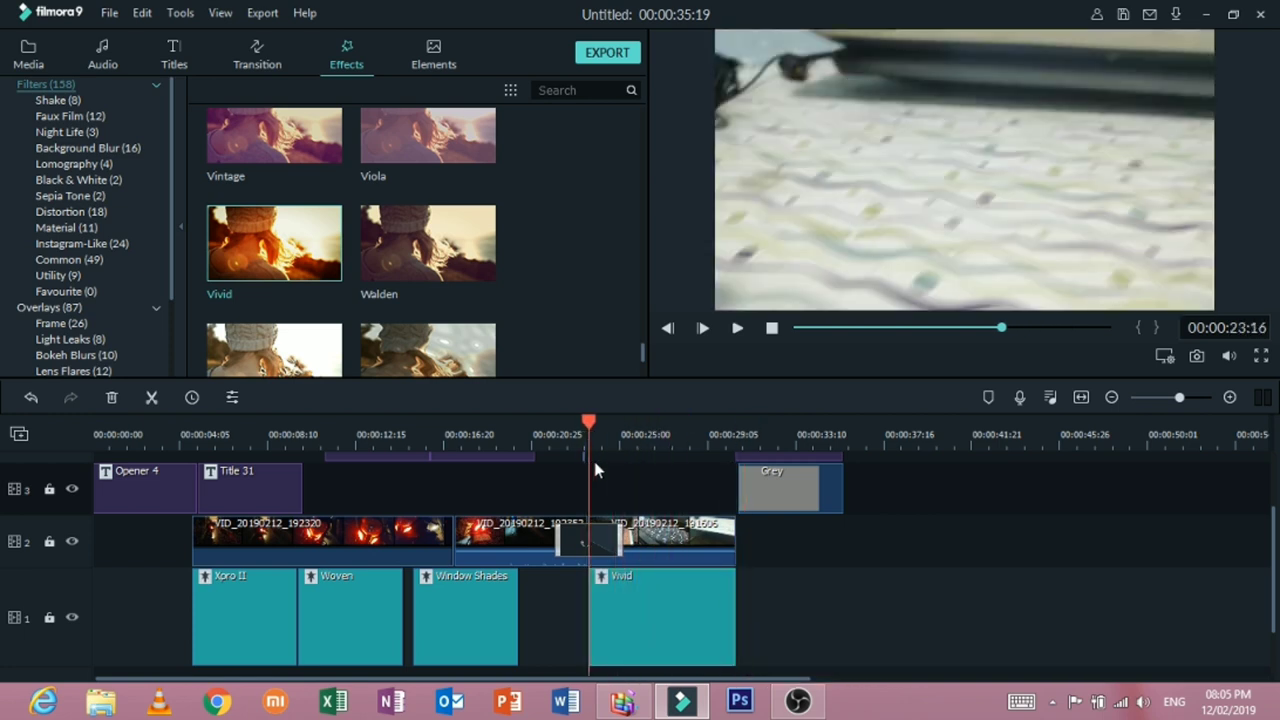
pyautogui.click(737, 329)
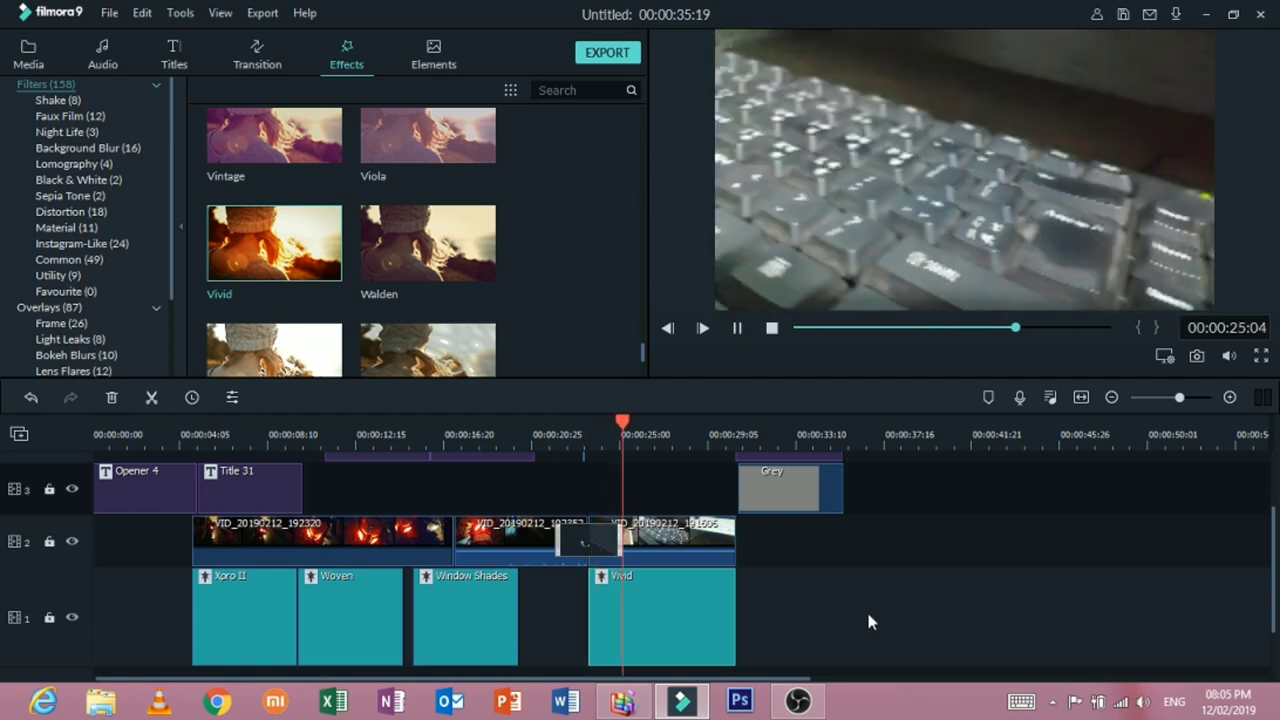
# Step: Pause the playback and browse the overlay categories, including Old Film, Lens Flares, Light Leaks, Damaged Film, Tv Static and View Finder
pyautogui.scroll(2, 868, 618)
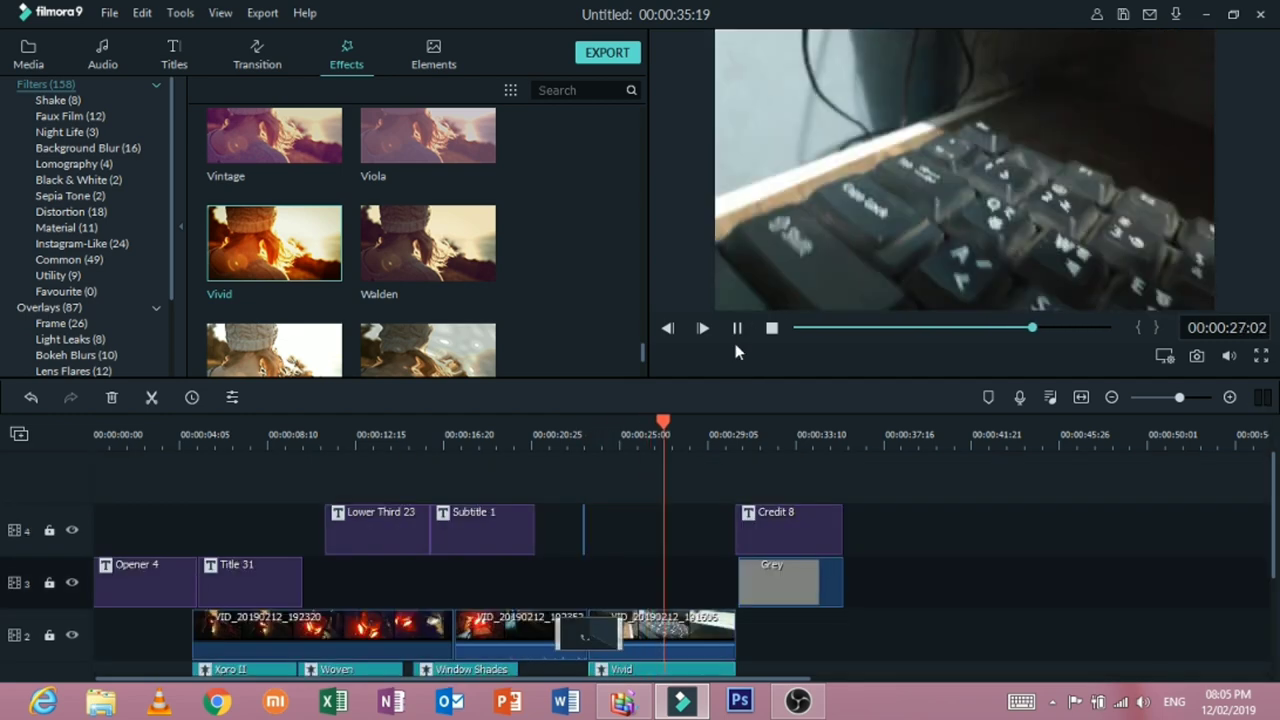
pyautogui.click(737, 328)
pyautogui.scroll(-2, 86, 335)
pyautogui.click(87, 308)
pyautogui.click(80, 291)
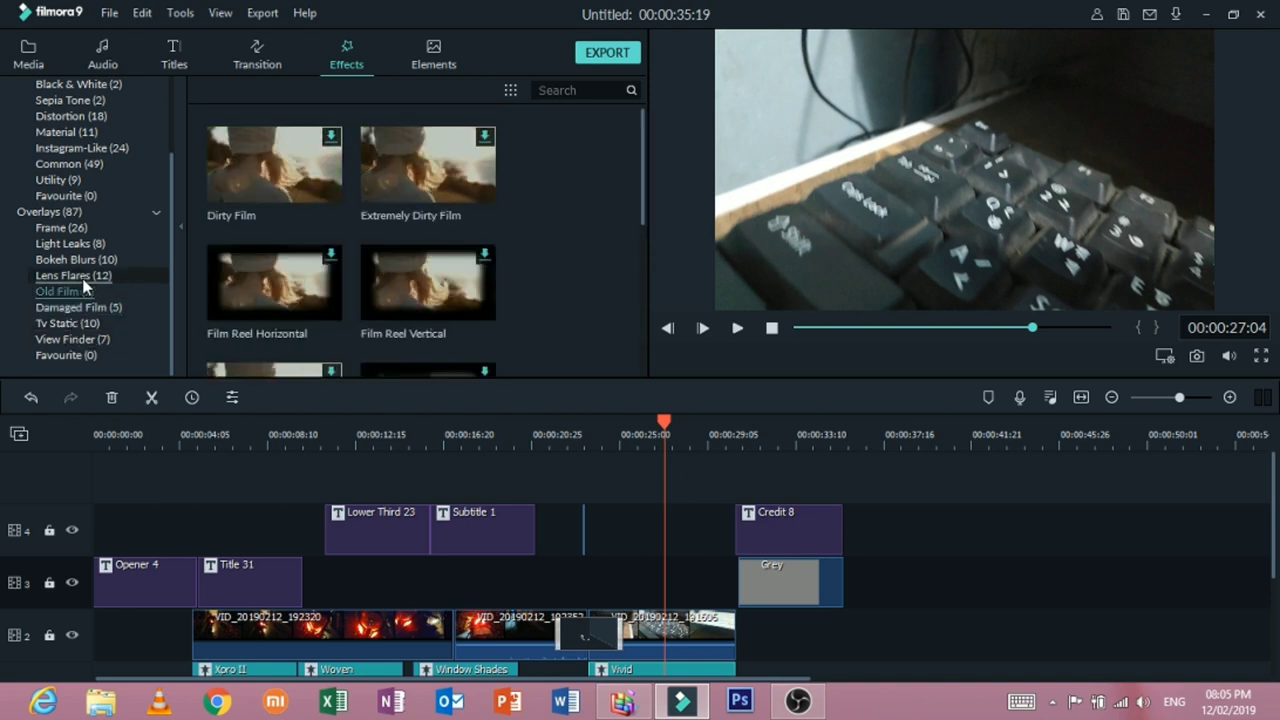
pyautogui.click(80, 275)
pyautogui.click(68, 244)
pyautogui.click(80, 275)
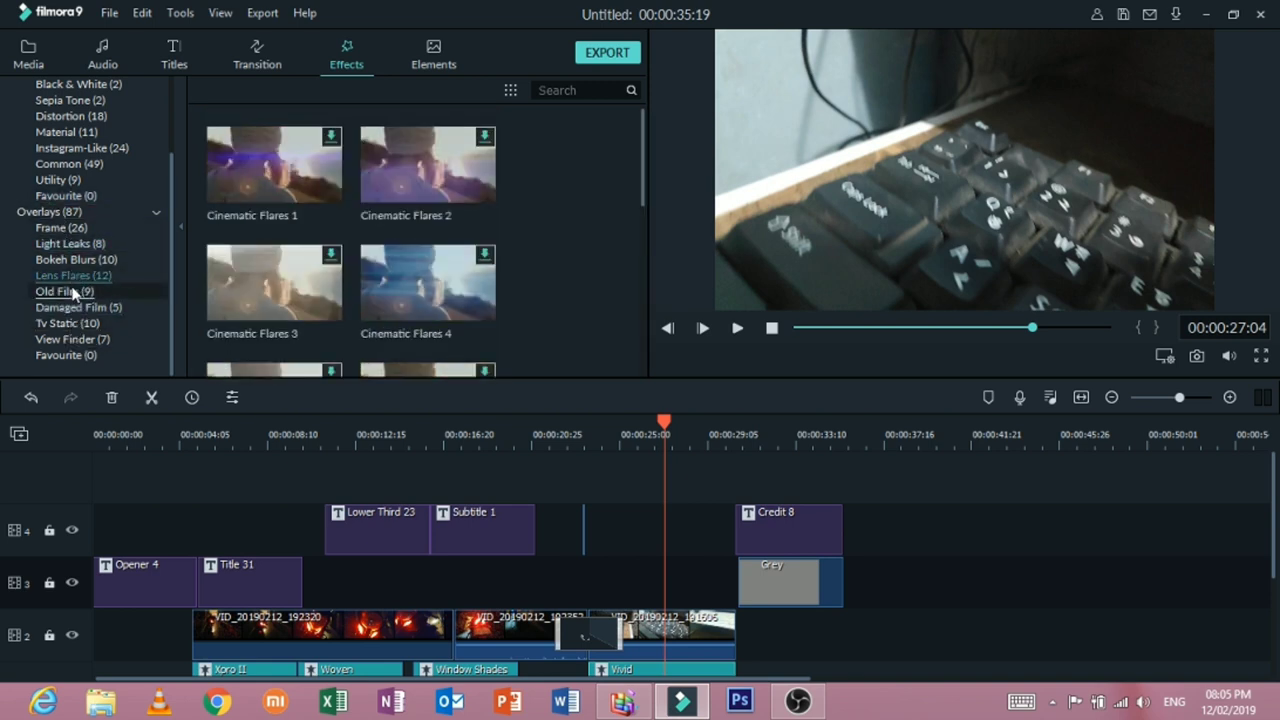
pyautogui.click(82, 307)
pyautogui.click(80, 339)
pyautogui.click(88, 357)
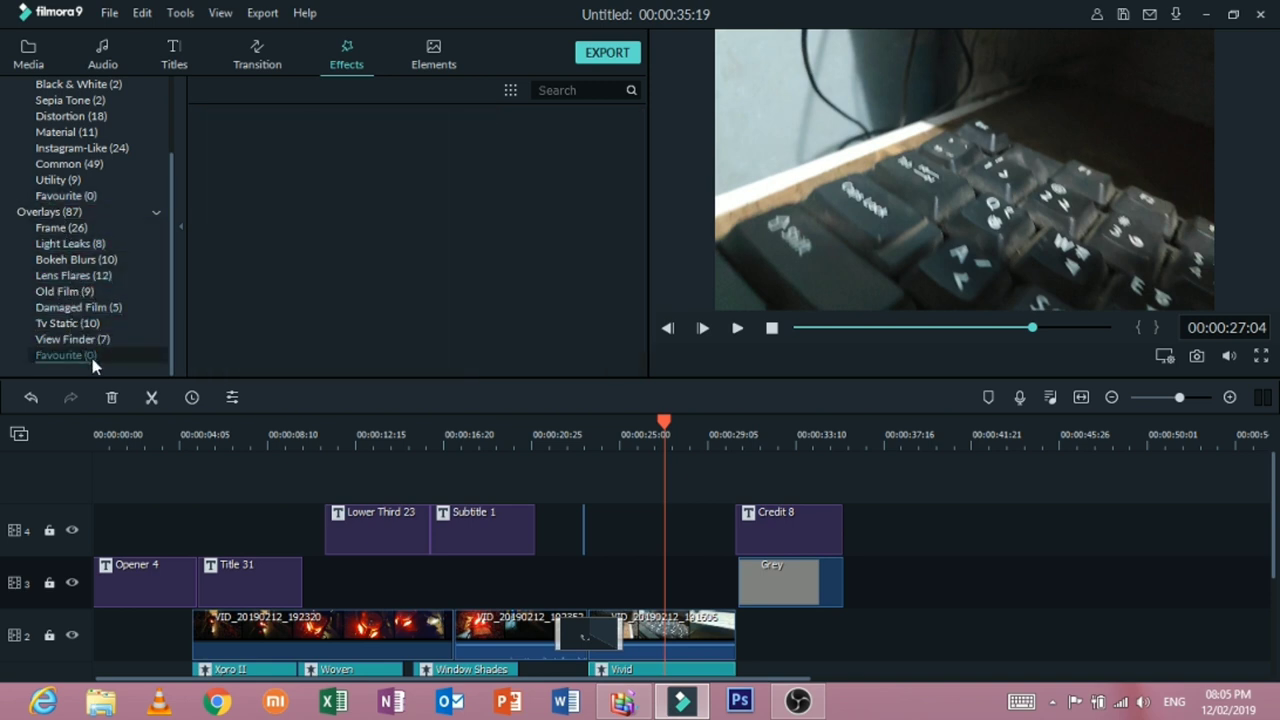
pyautogui.click(88, 341)
pyautogui.click(87, 326)
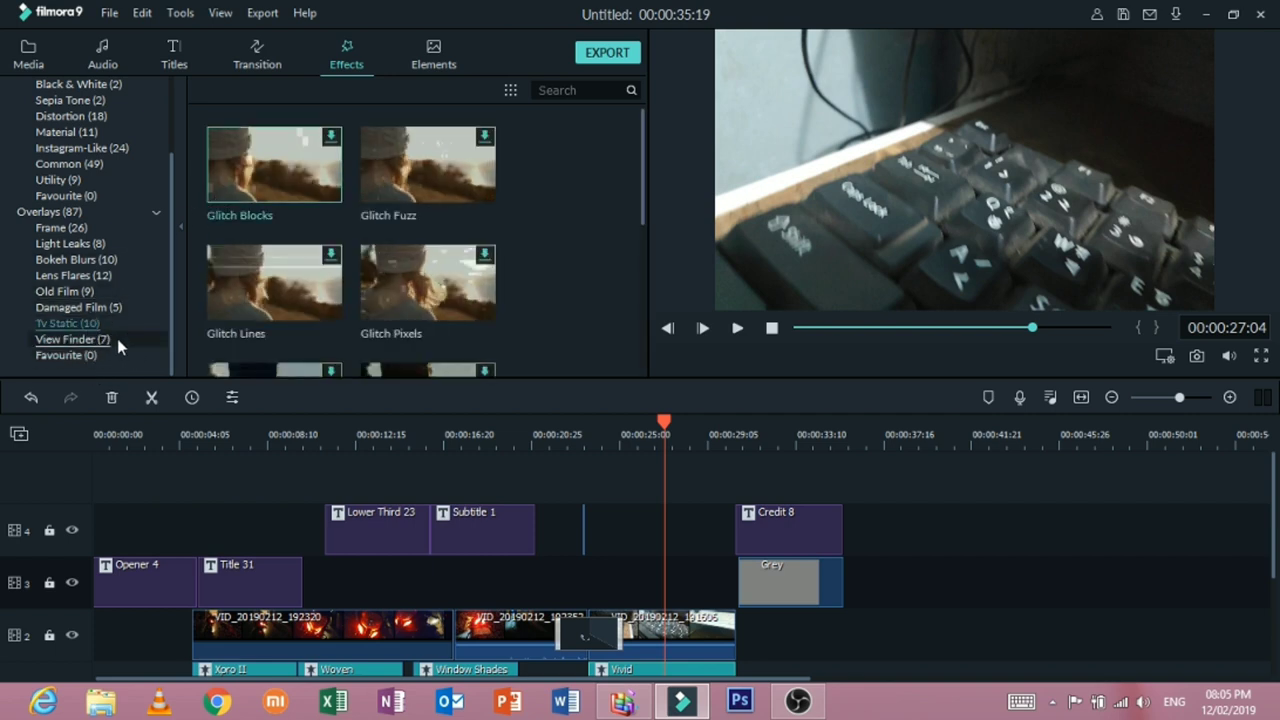
pyautogui.click(88, 292)
pyautogui.click(89, 275)
pyautogui.click(80, 244)
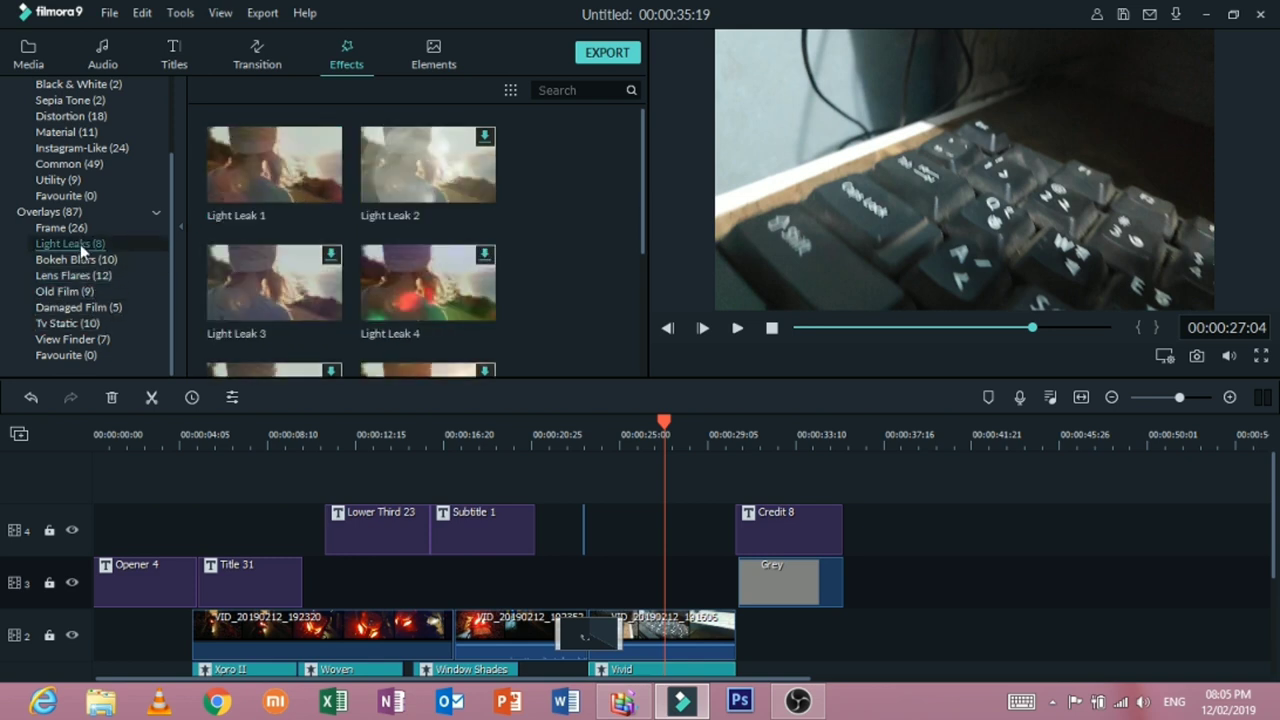
pyautogui.click(89, 196)
pyautogui.click(50, 214)
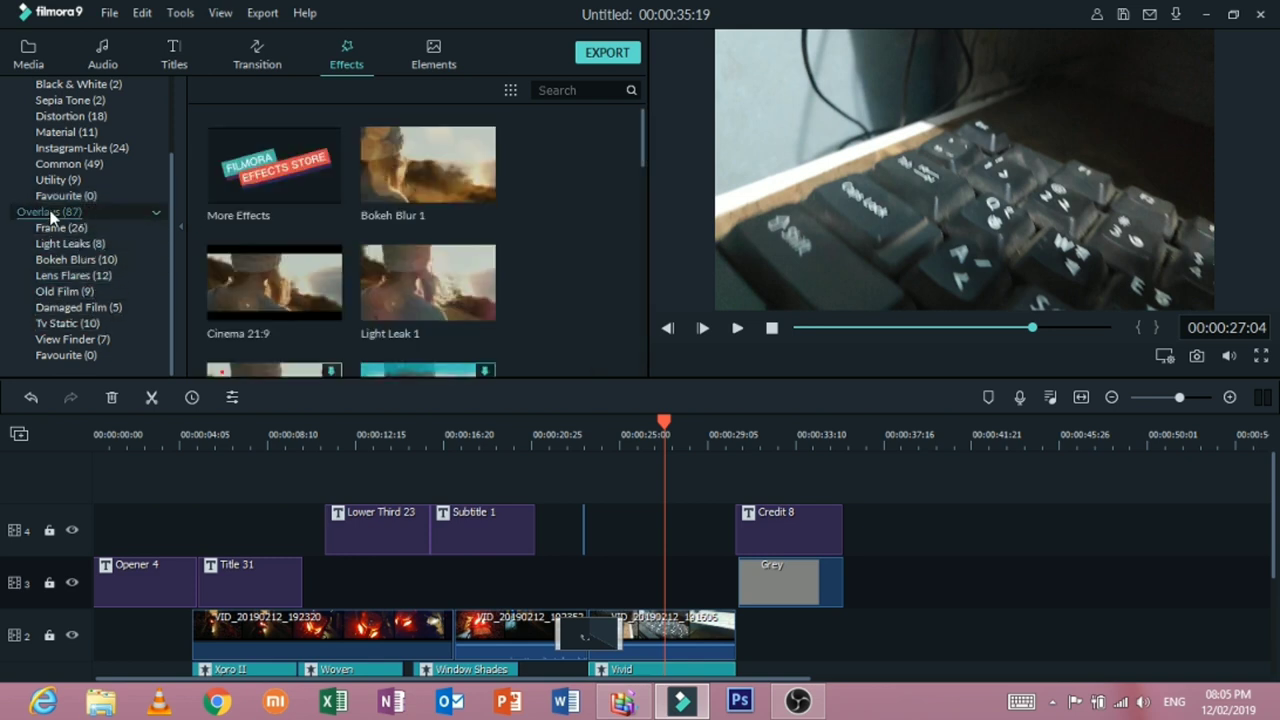
# Step: Play the timeline on from the playhead, and open the Film 4 overlay from the full Overlays collection for preview
pyautogui.scroll(-10, 320, 211)
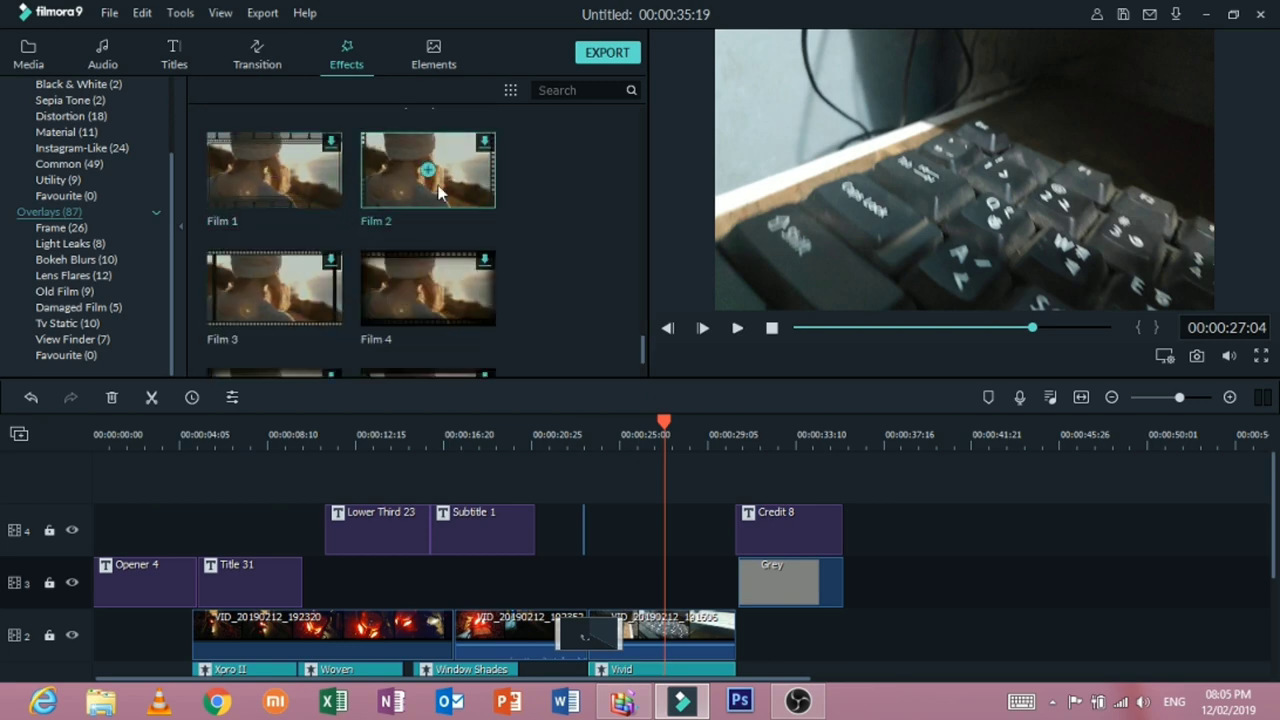
pyautogui.click(735, 331)
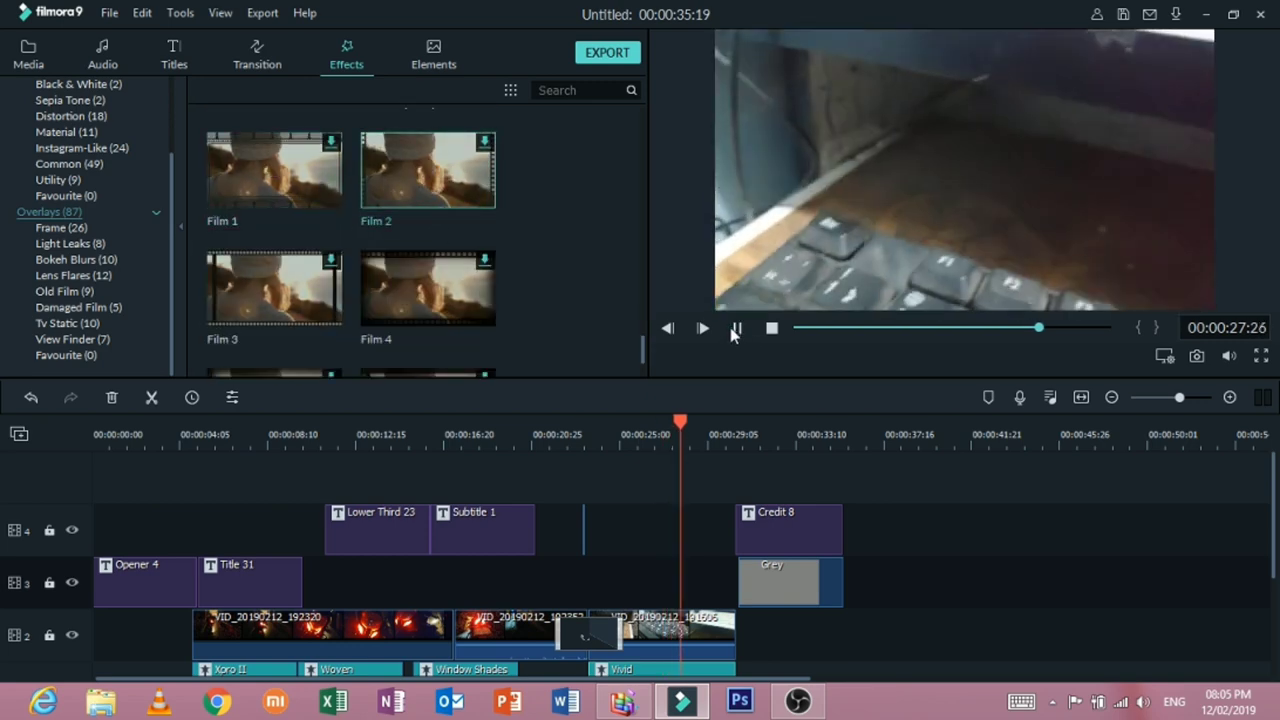
pyautogui.click(410, 279)
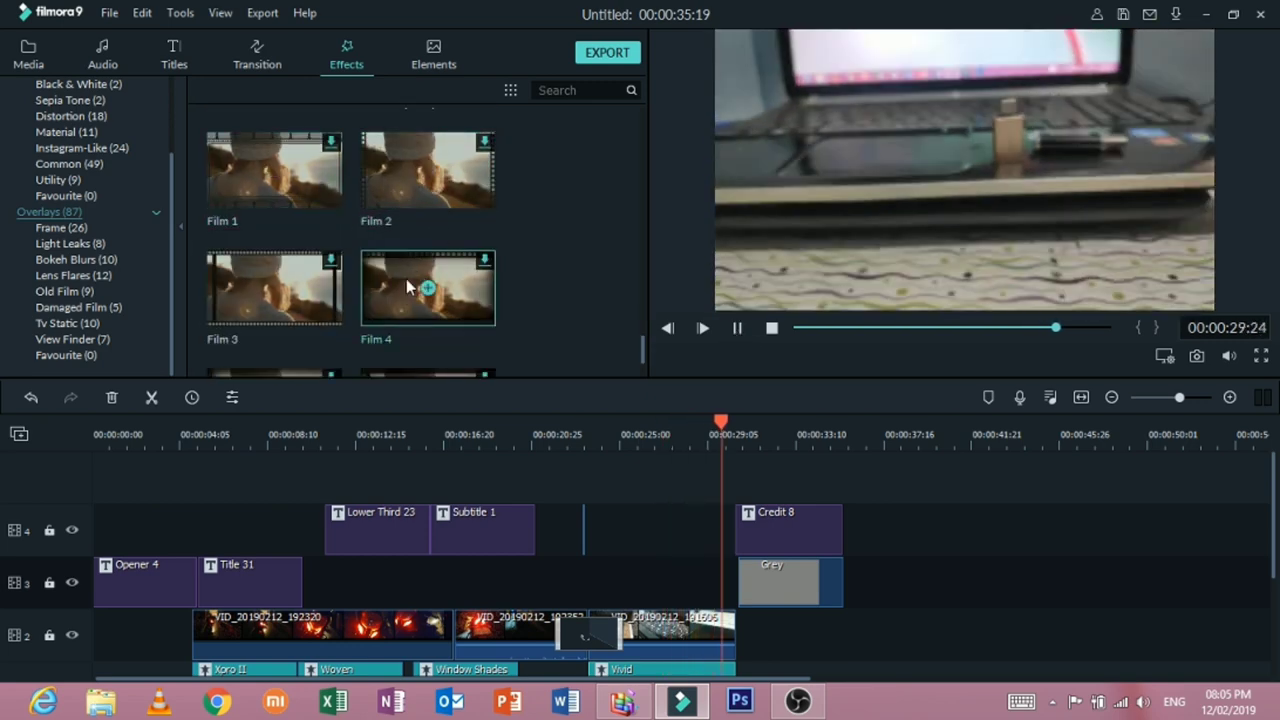
pyautogui.doubleClick(406, 286)
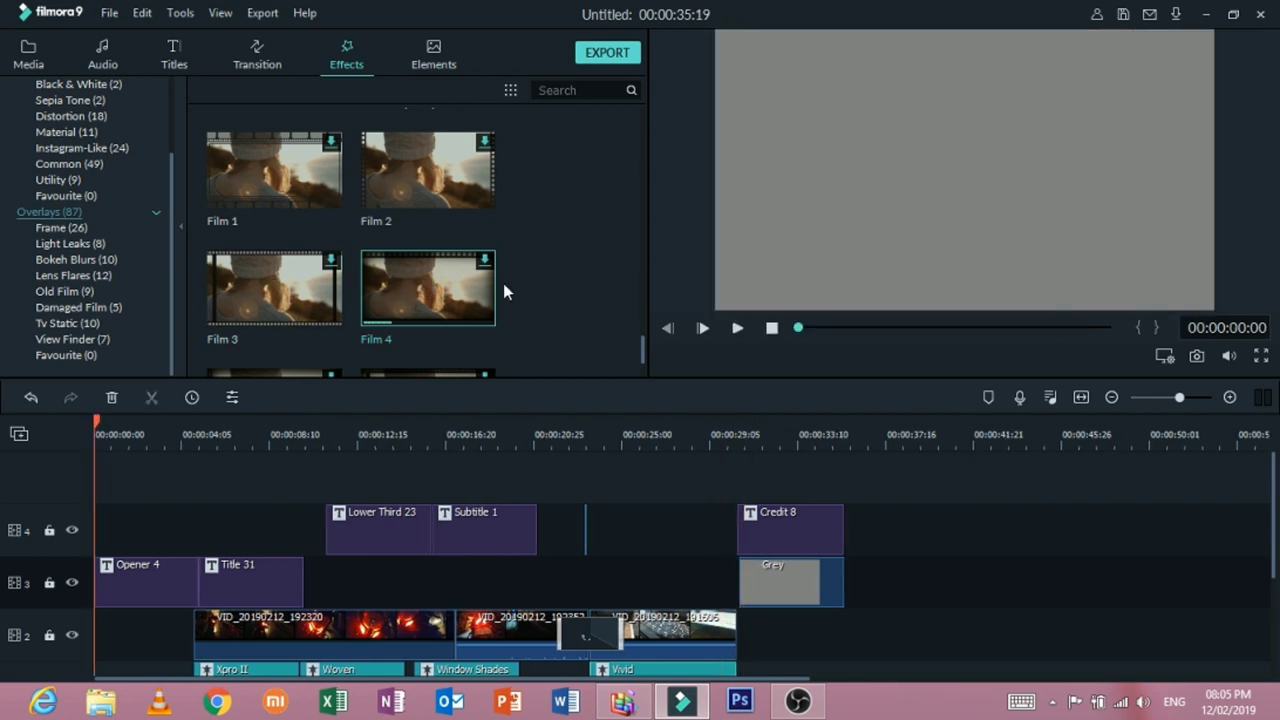
# Step: Preview the Bokeh Blur 1 and Cinema 21:9 overlays at the start of the Overlays collection
pyautogui.scroll(10, 401, 282)
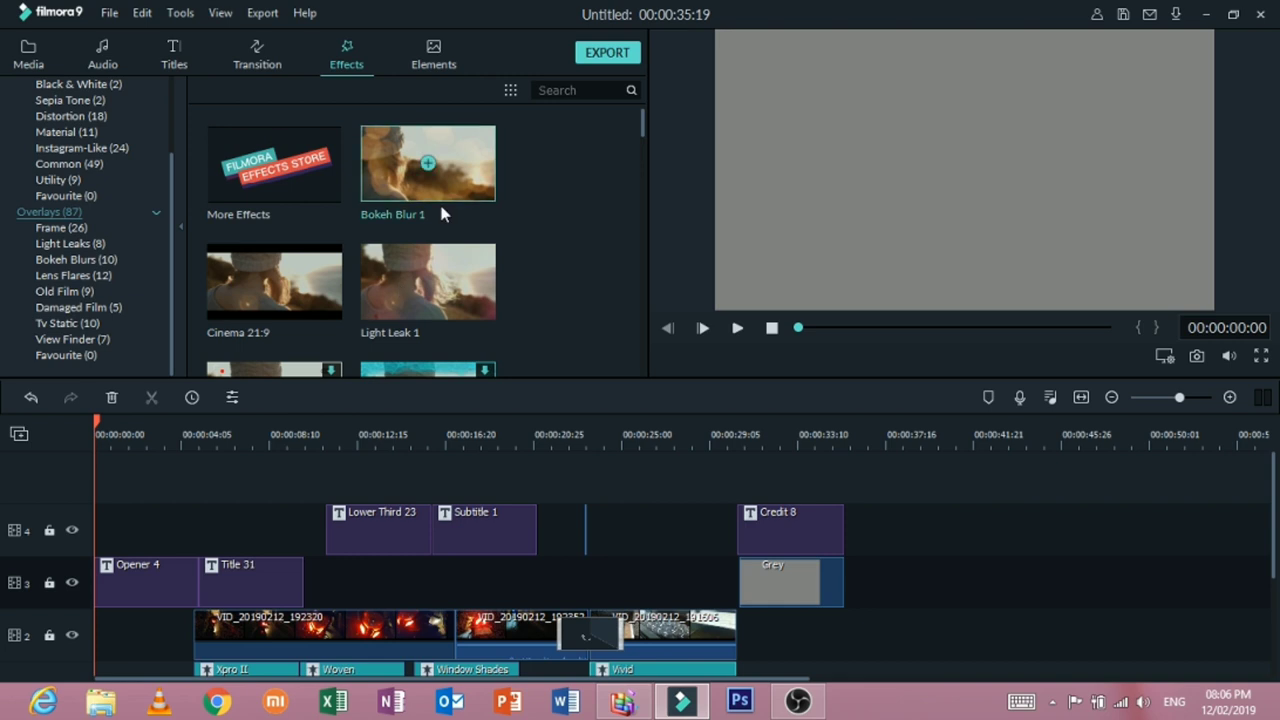
pyautogui.click(704, 334)
pyautogui.click(738, 330)
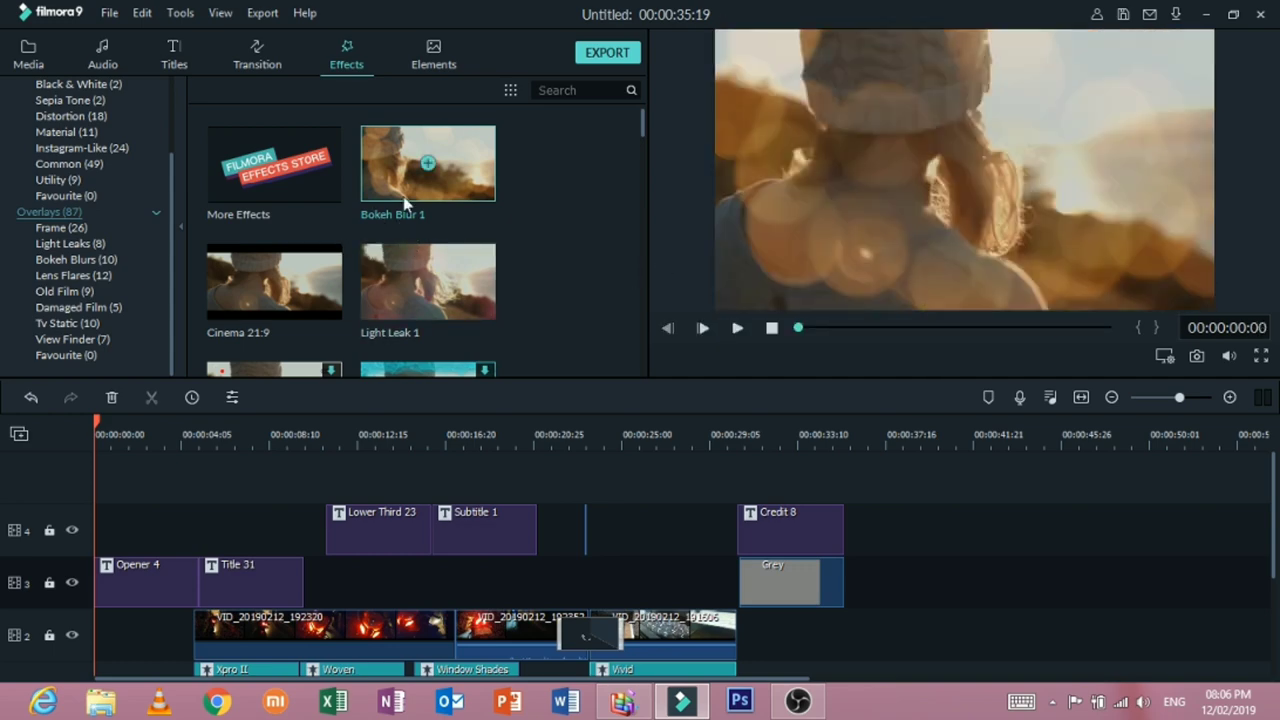
pyautogui.click(323, 311)
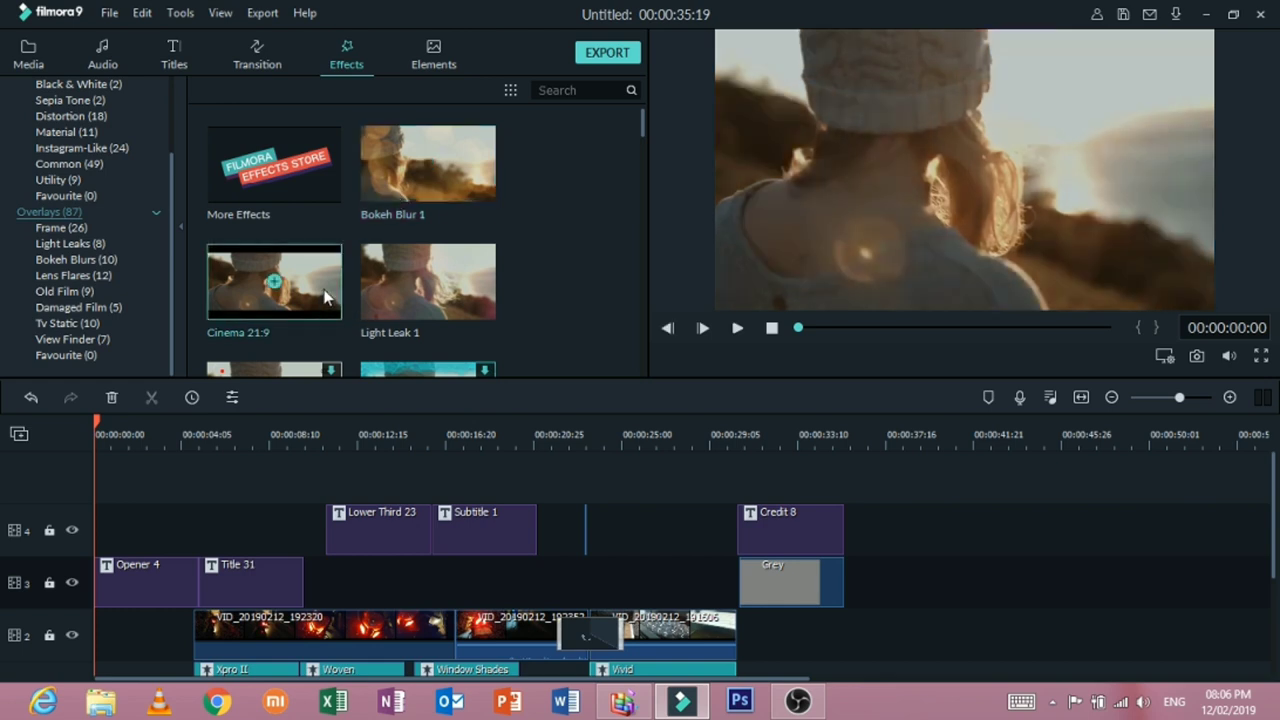
pyautogui.click(738, 330)
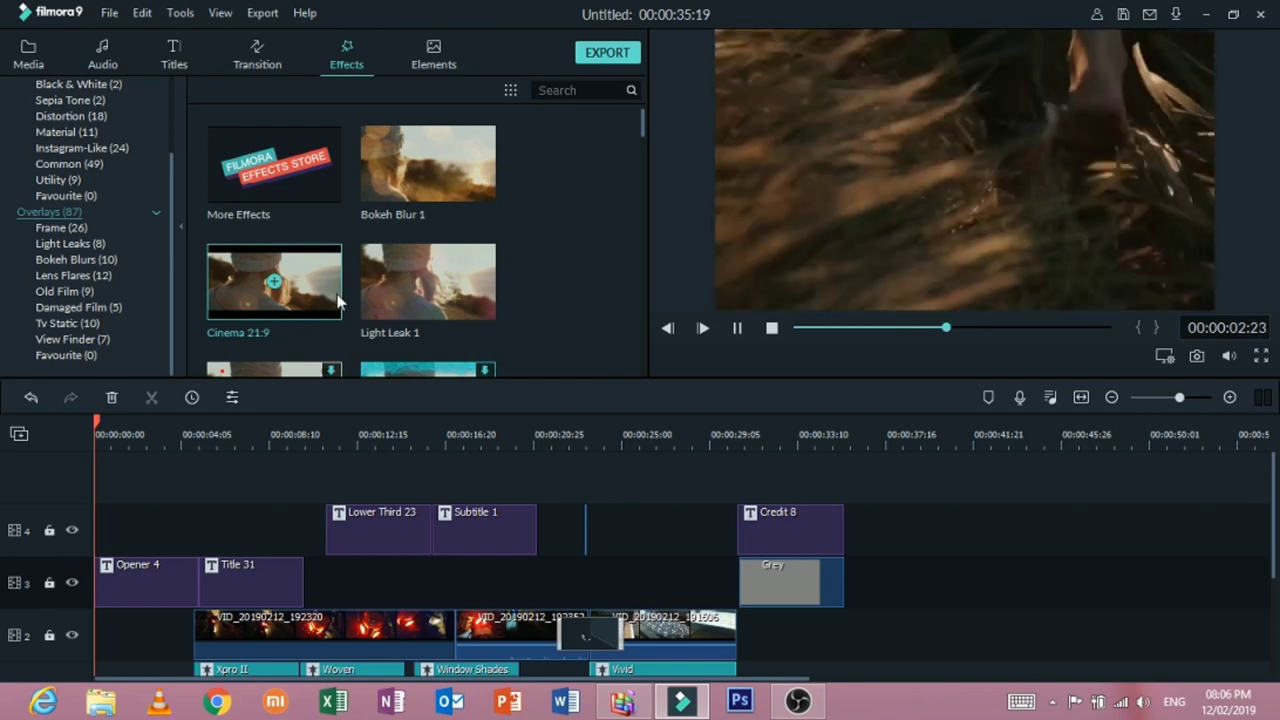
# Step: Play the preview of the film-strip overlay and bring the filter clips on track 1 into view
pyautogui.scroll(-3, 440, 330)
pyautogui.scroll(-1, 567, 550)
pyautogui.scroll(-1, 567, 550)
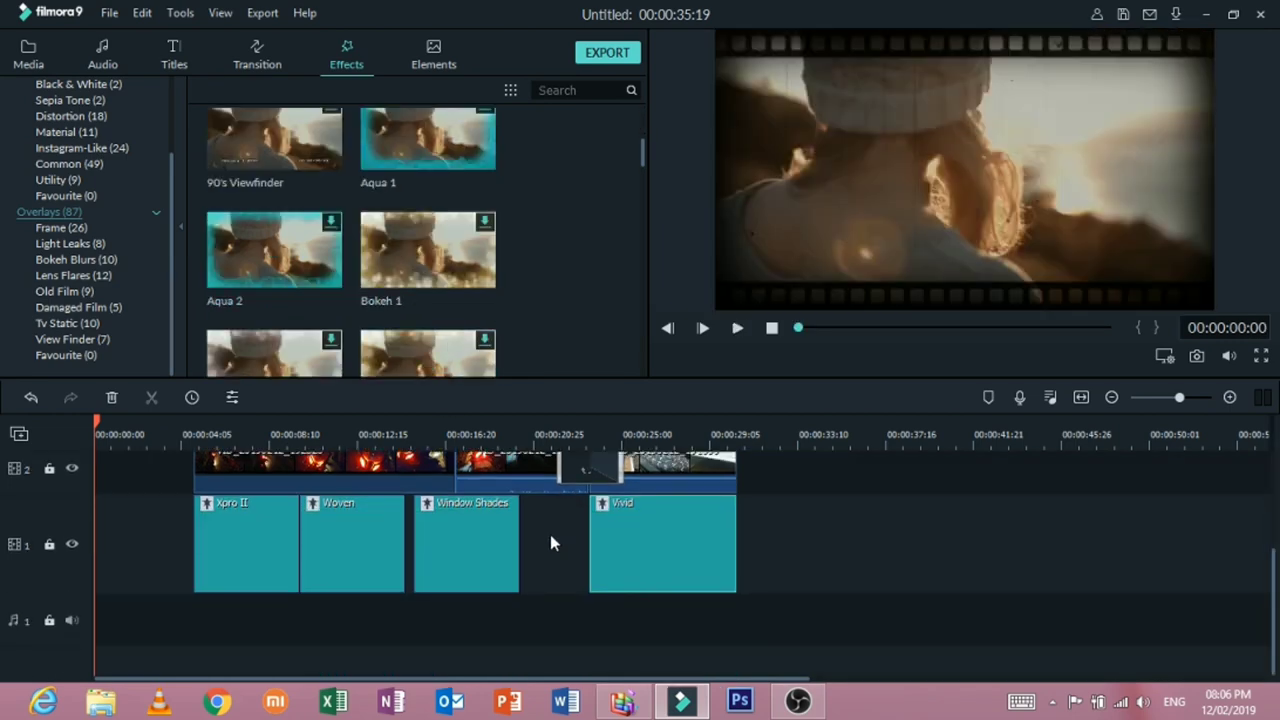
pyautogui.click(737, 328)
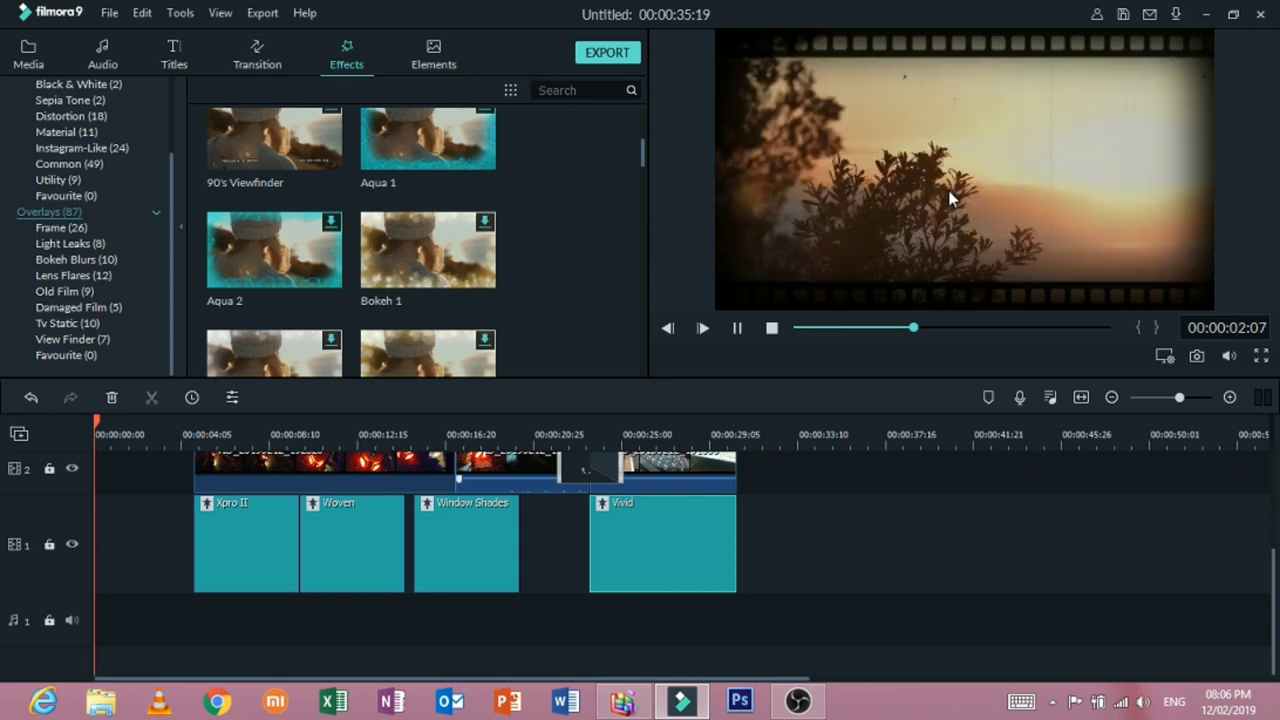
# Step: Try to add the Bokeh 1 overlay over the Vivid filter on track 1, and cancel its download
pyautogui.moveTo(427, 250); pyautogui.dragTo(615, 538)
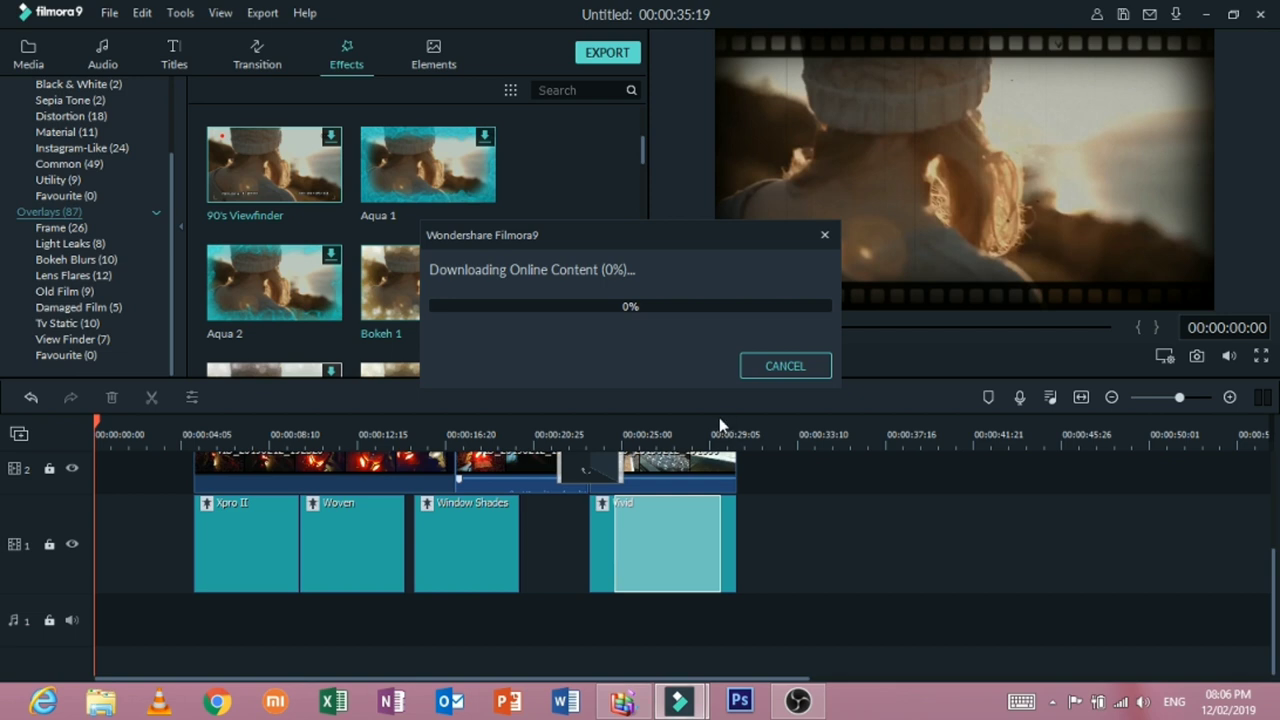
pyautogui.click(793, 363)
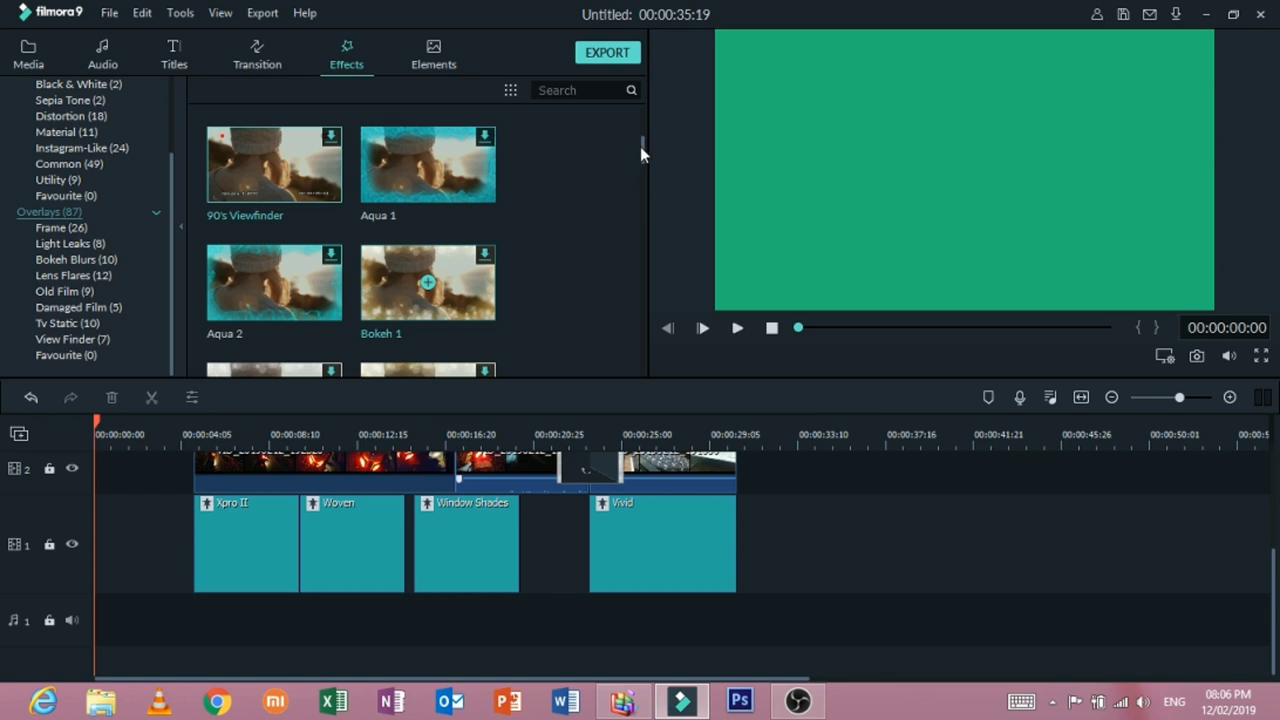
# Step: Add the Cinema 21:9 overlay to the timeline and place it on track 3, directly before the Grey clip
pyautogui.moveTo(643, 146); pyautogui.dragTo(643, 109)
pyautogui.moveTo(320, 300); pyautogui.dragTo(597, 552)
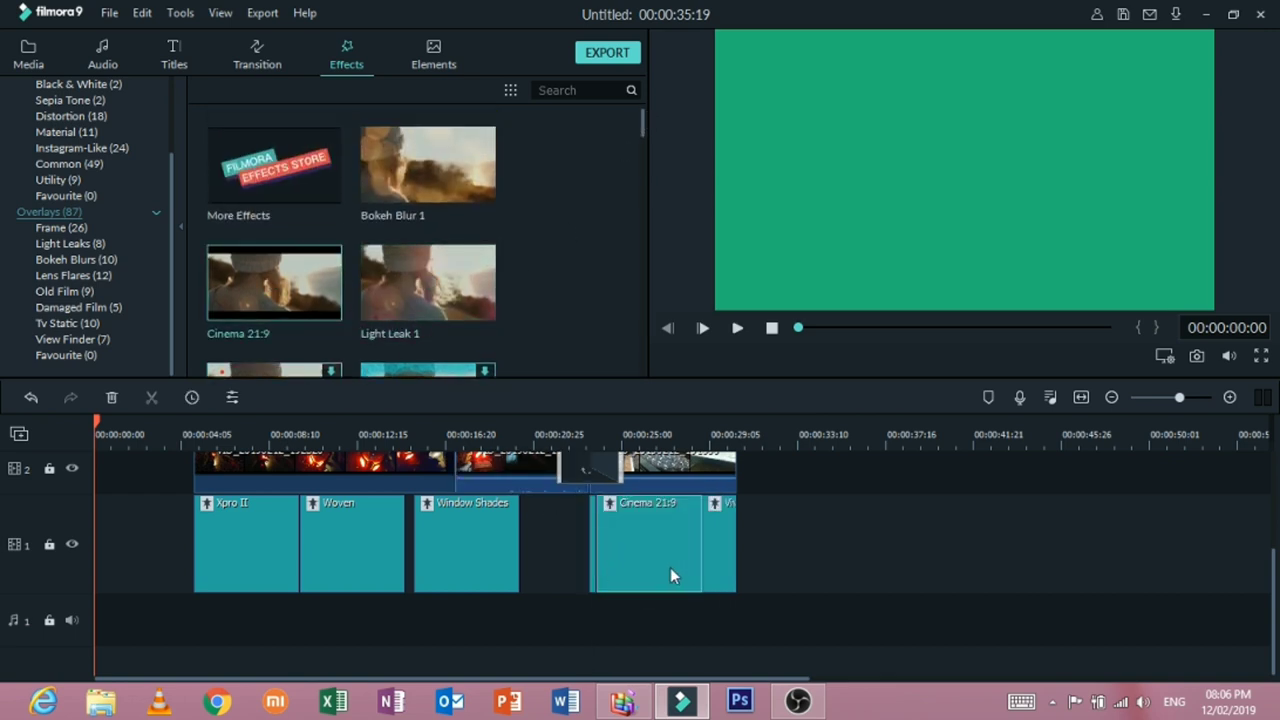
pyautogui.scroll(2, 741, 612)
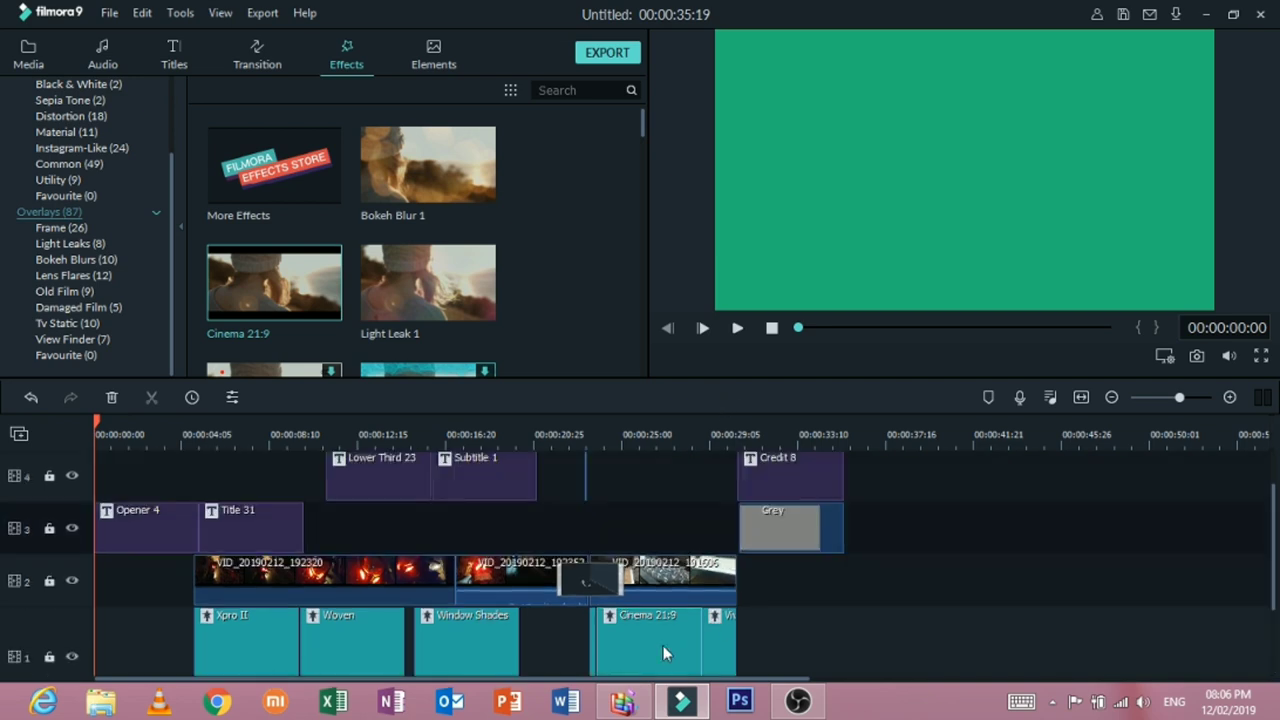
pyautogui.moveTo(663, 645); pyautogui.dragTo(656, 532)
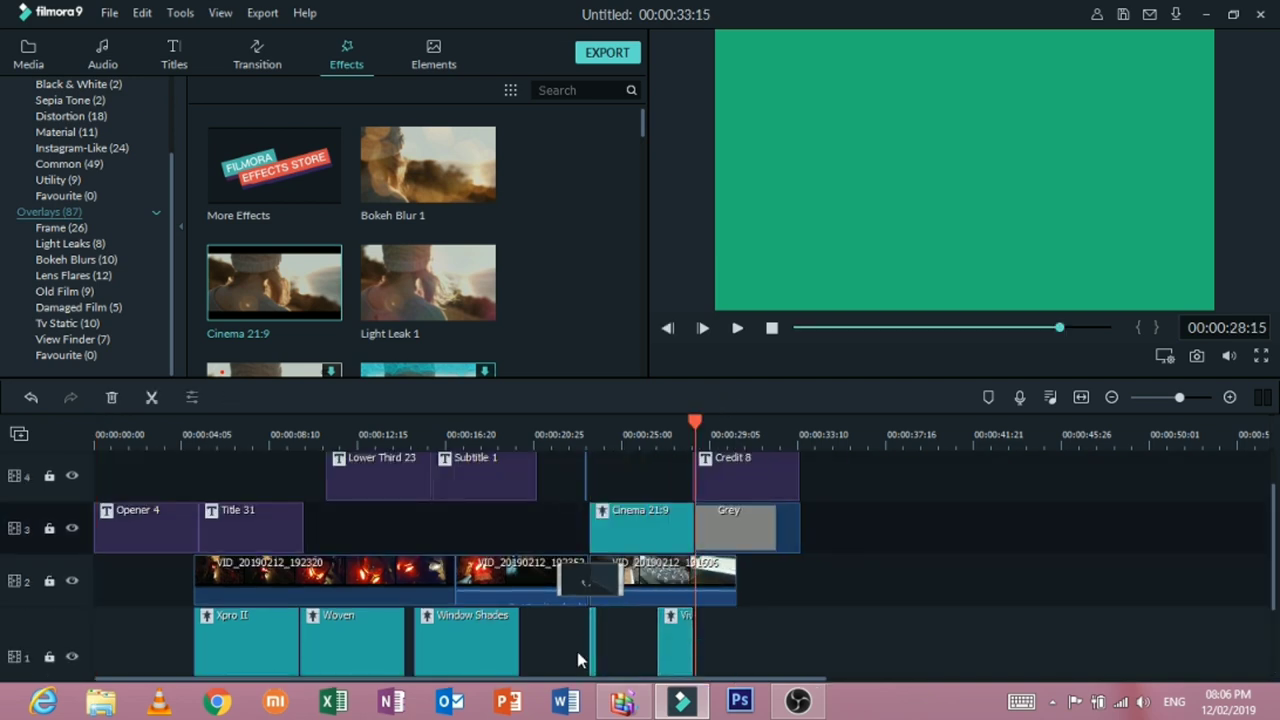
# Step: Play back the timeline from the start of the Cinema 21:9 clip to check the overlay, and pause it
pyautogui.moveTo(695, 424); pyautogui.dragTo(590, 437)
pyautogui.click(736, 329)
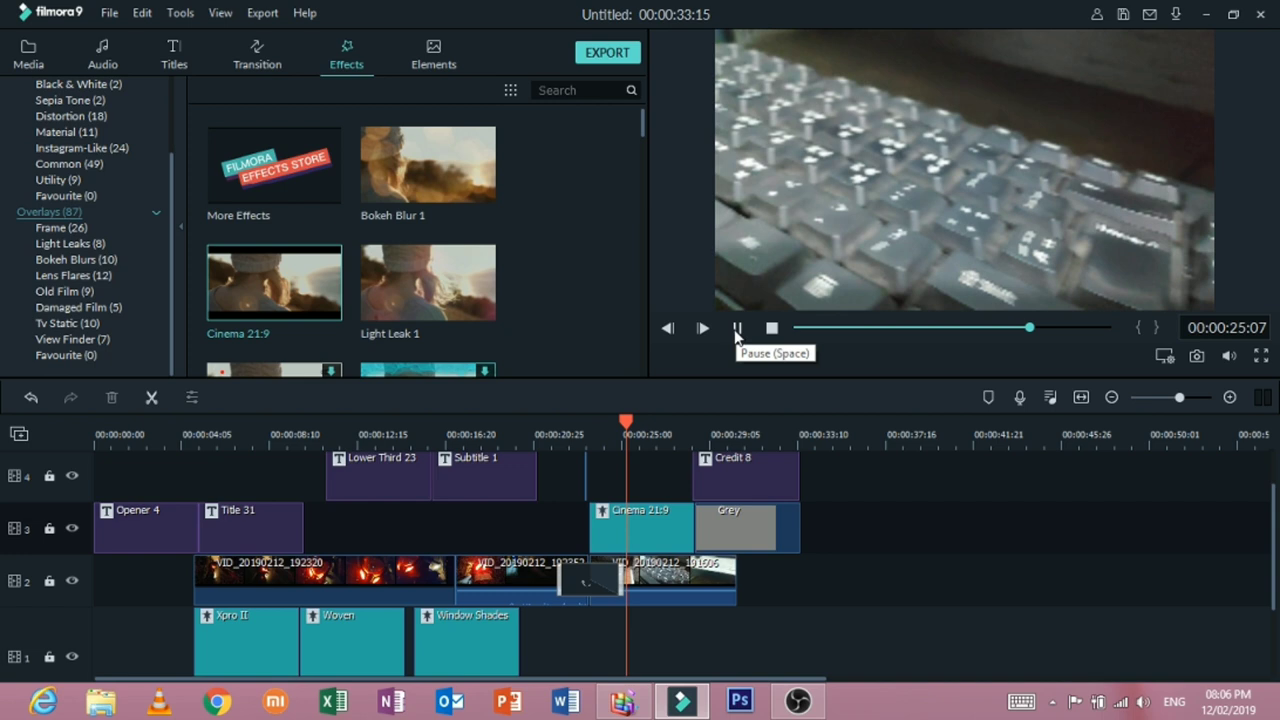
pyautogui.click(736, 329)
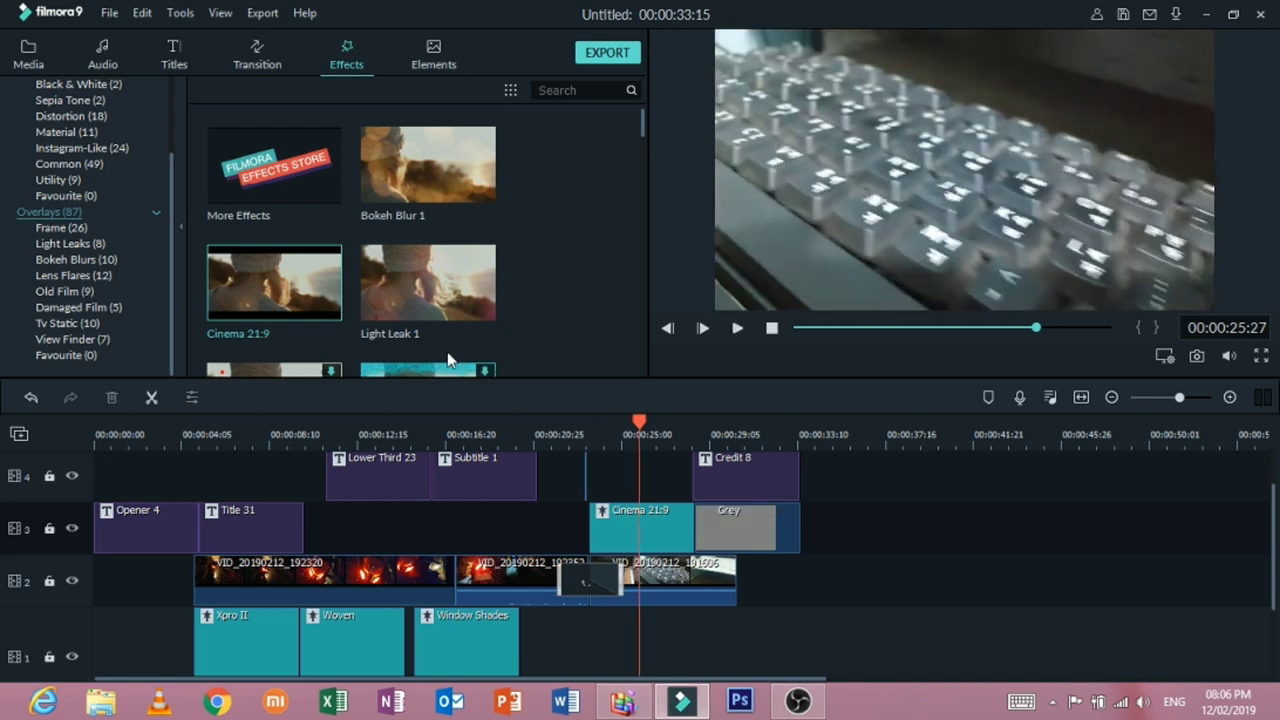
# Step: Preview the Cinema 21:9 overlay from the effects library and stop the preview
pyautogui.click(355, 290)
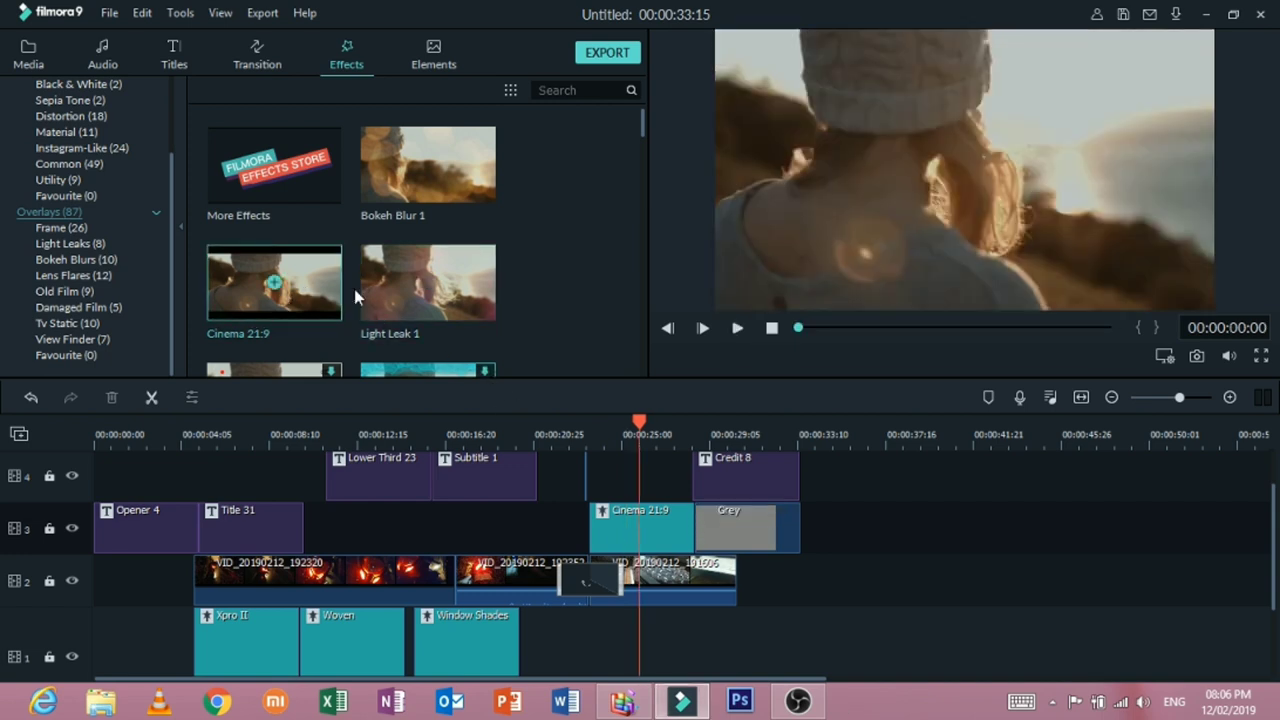
pyautogui.click(736, 328)
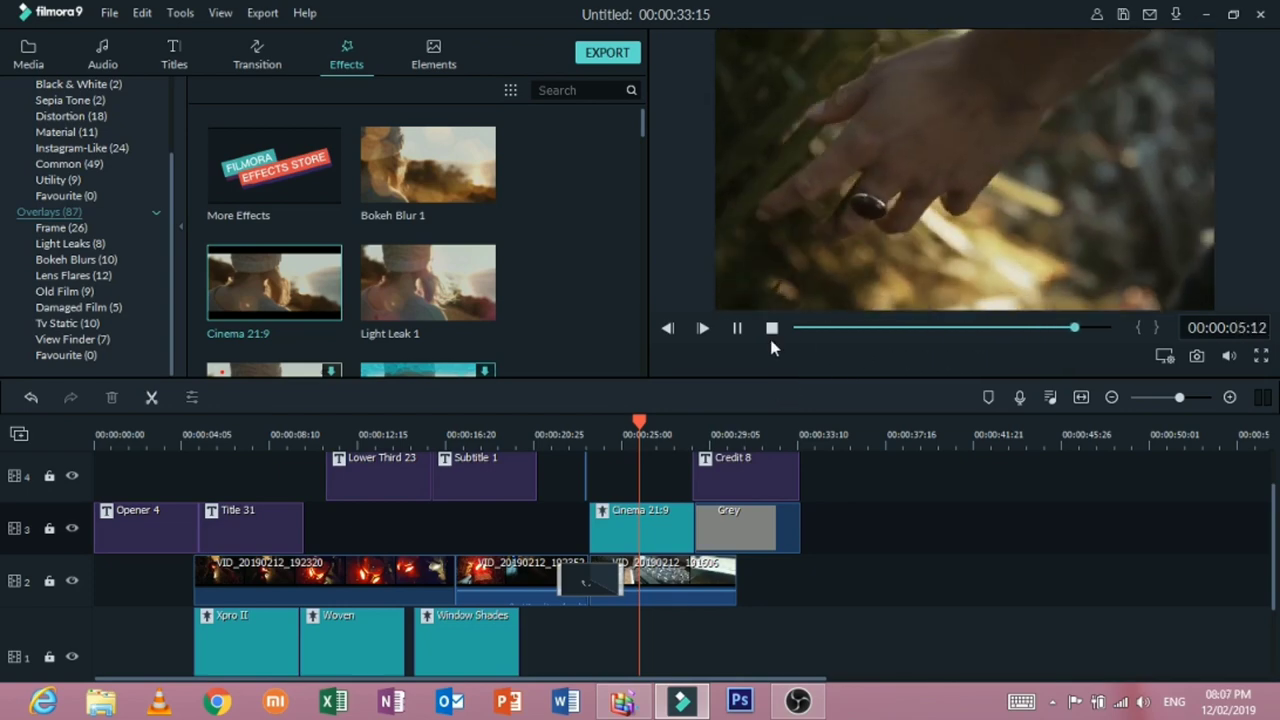
pyautogui.click(771, 330)
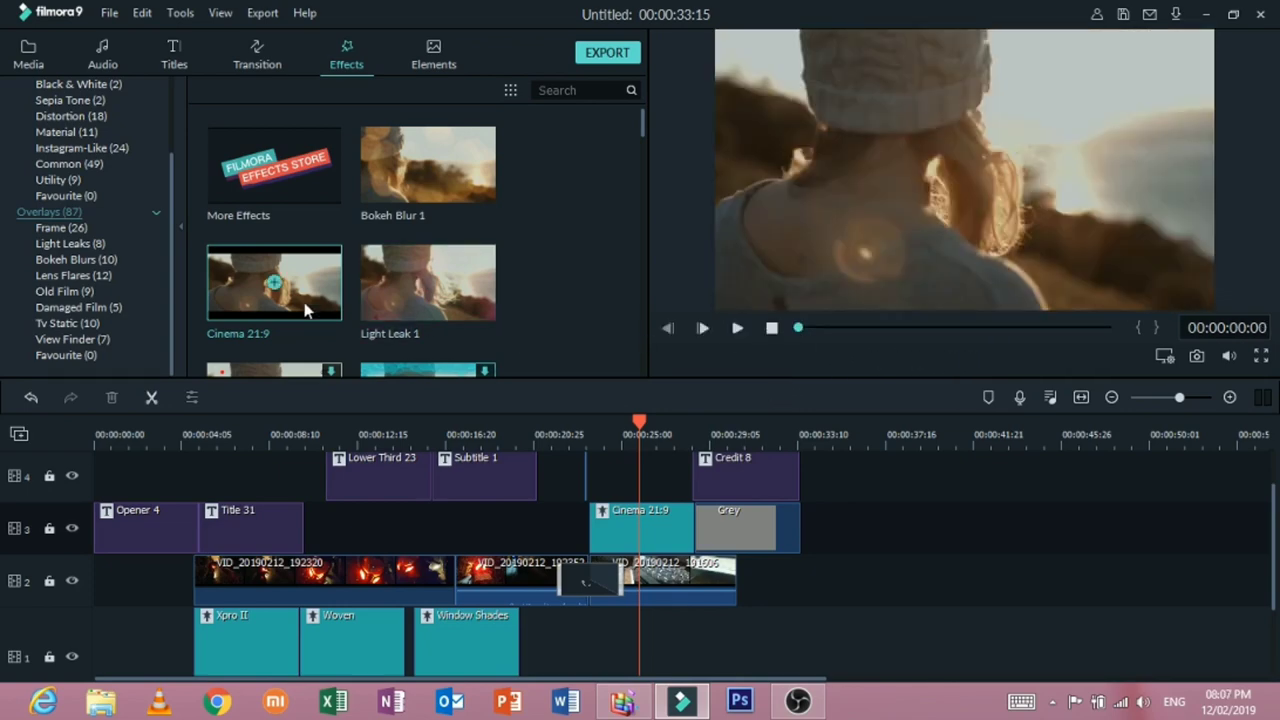
# Step: Browse the complete Elements collection and preview Element Love 1
pyautogui.click(431, 60)
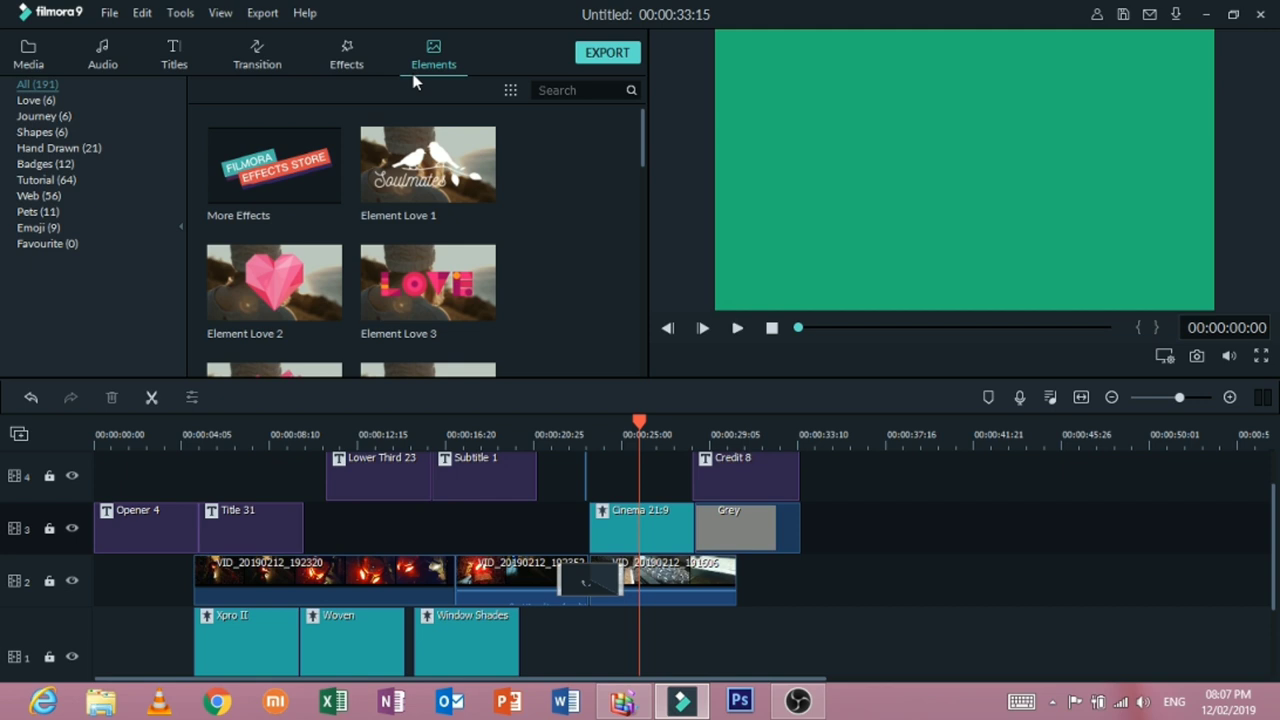
pyautogui.scroll(-10, 428, 295)
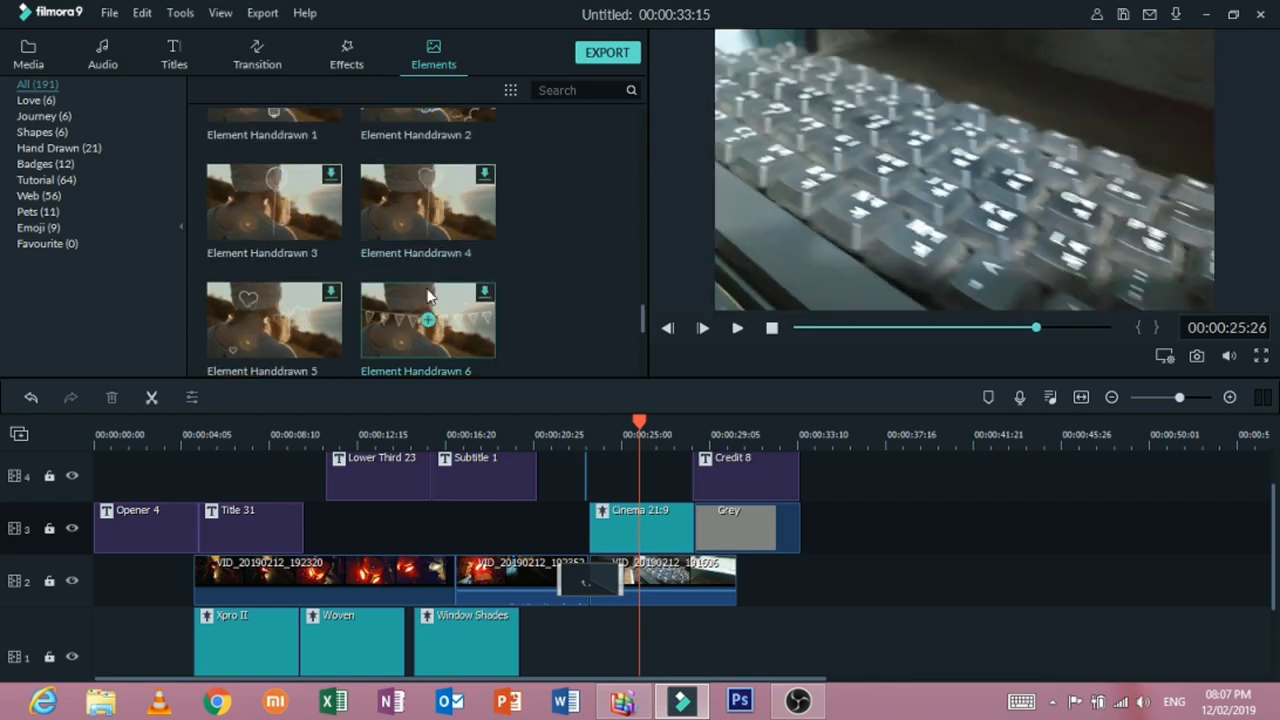
pyautogui.scroll(-10, 440, 280)
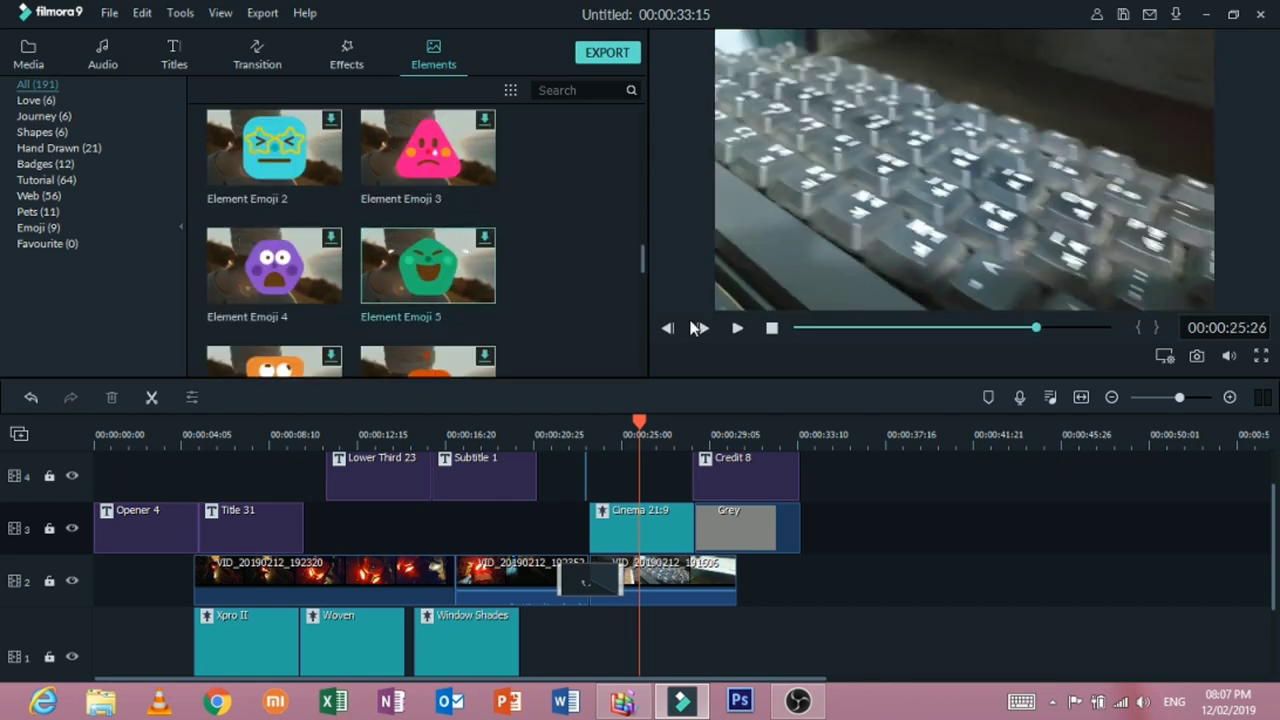
pyautogui.click(737, 333)
pyautogui.scroll(5, 448, 238)
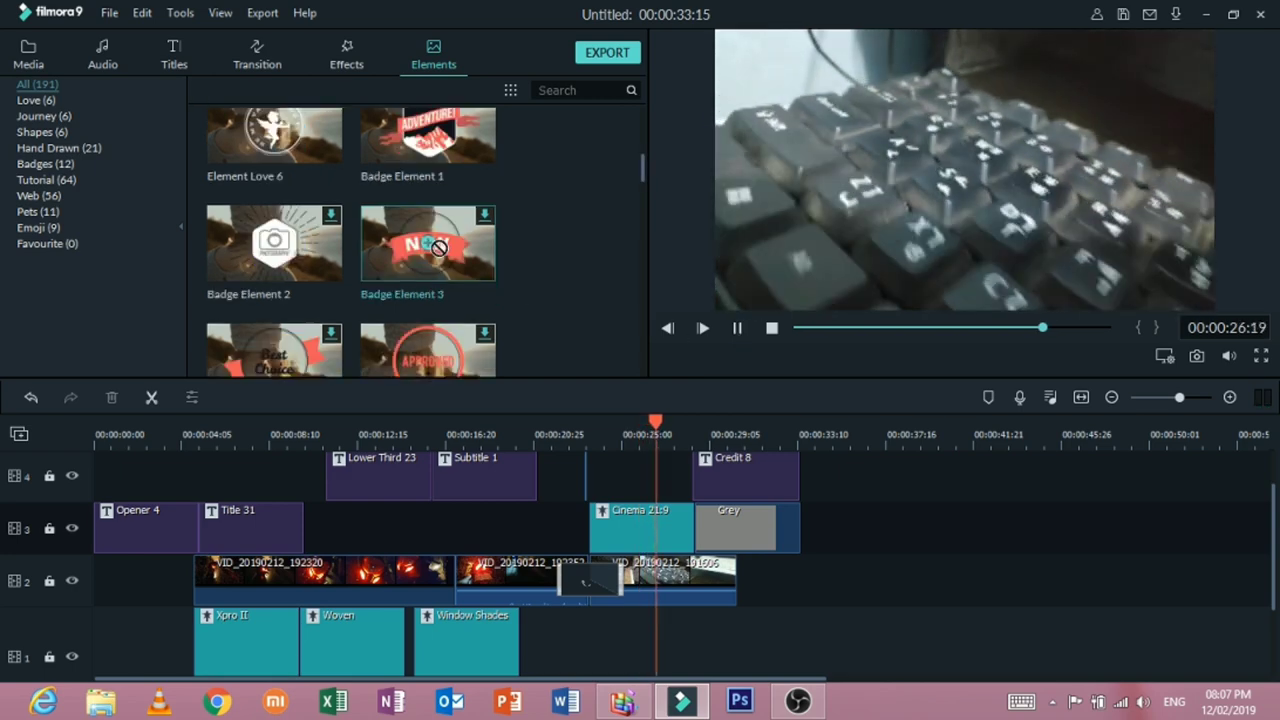
pyautogui.scroll(15, 448, 231)
pyautogui.click(428, 163)
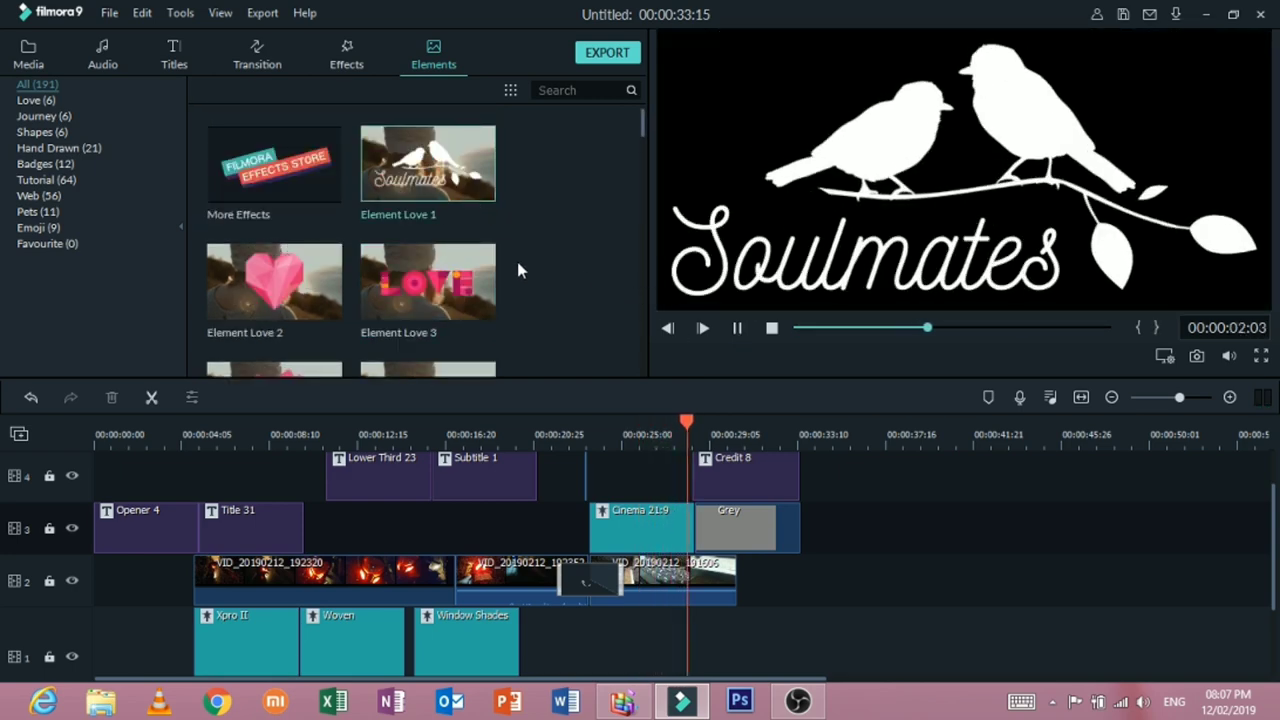
# Step: Add Element Love 1 to track 1 at about 25 seconds and play back the timeline from there
pyautogui.moveTo(480, 195); pyautogui.dragTo(624, 614)
pyautogui.moveTo(686, 420); pyautogui.dragTo(627, 424)
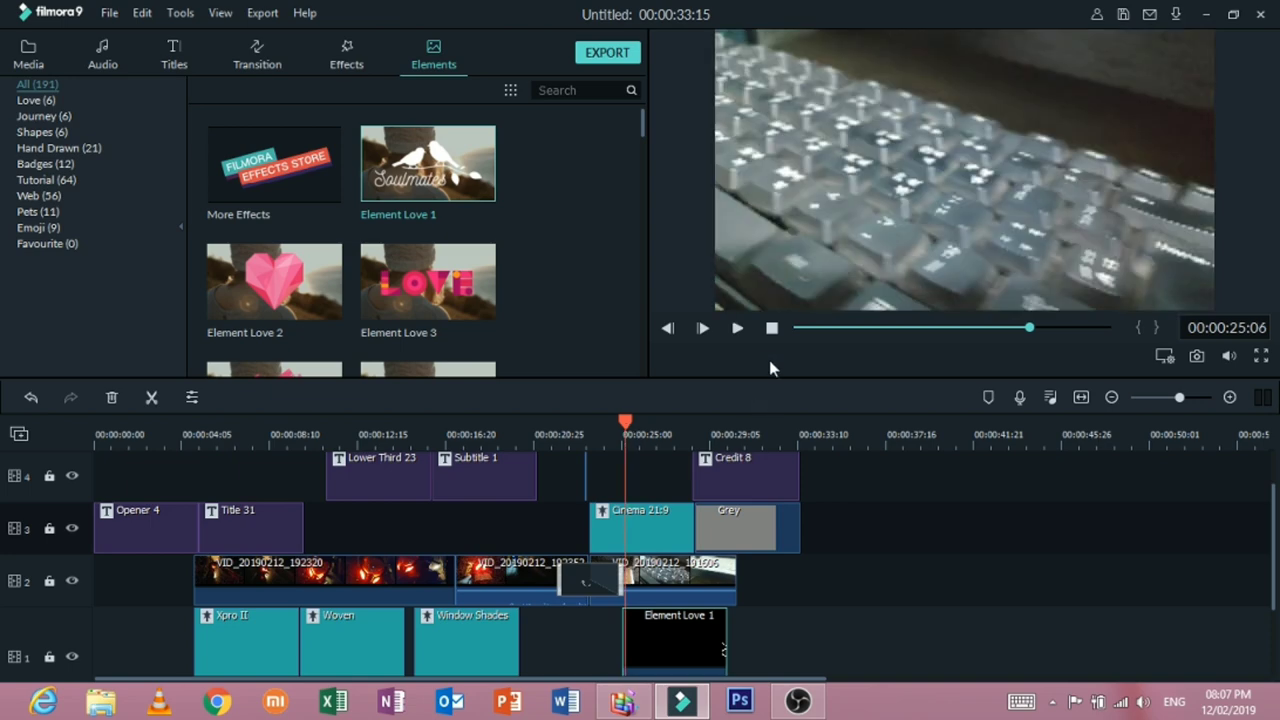
pyautogui.click(733, 329)
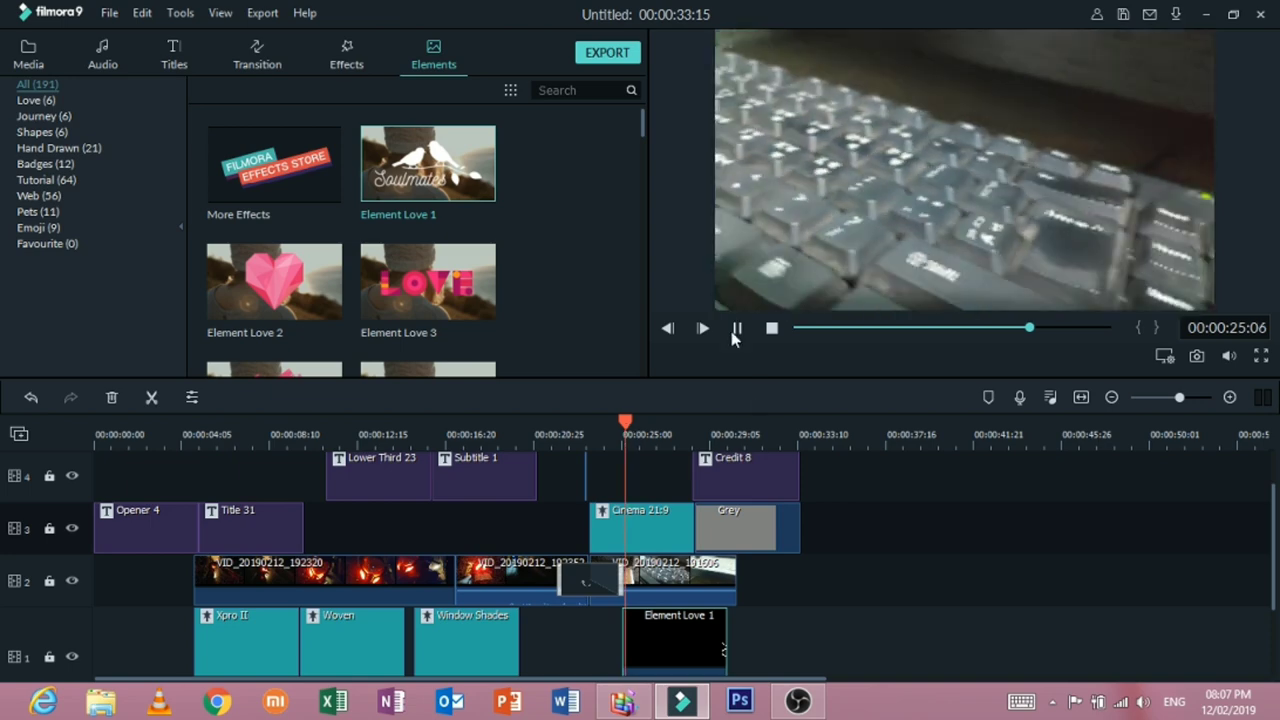
# Step: Move the Element Love 1 clip to track 3 at about 18 seconds, then play back that section and pause it
pyautogui.moveTo(750, 511); pyautogui.dragTo(536, 511)
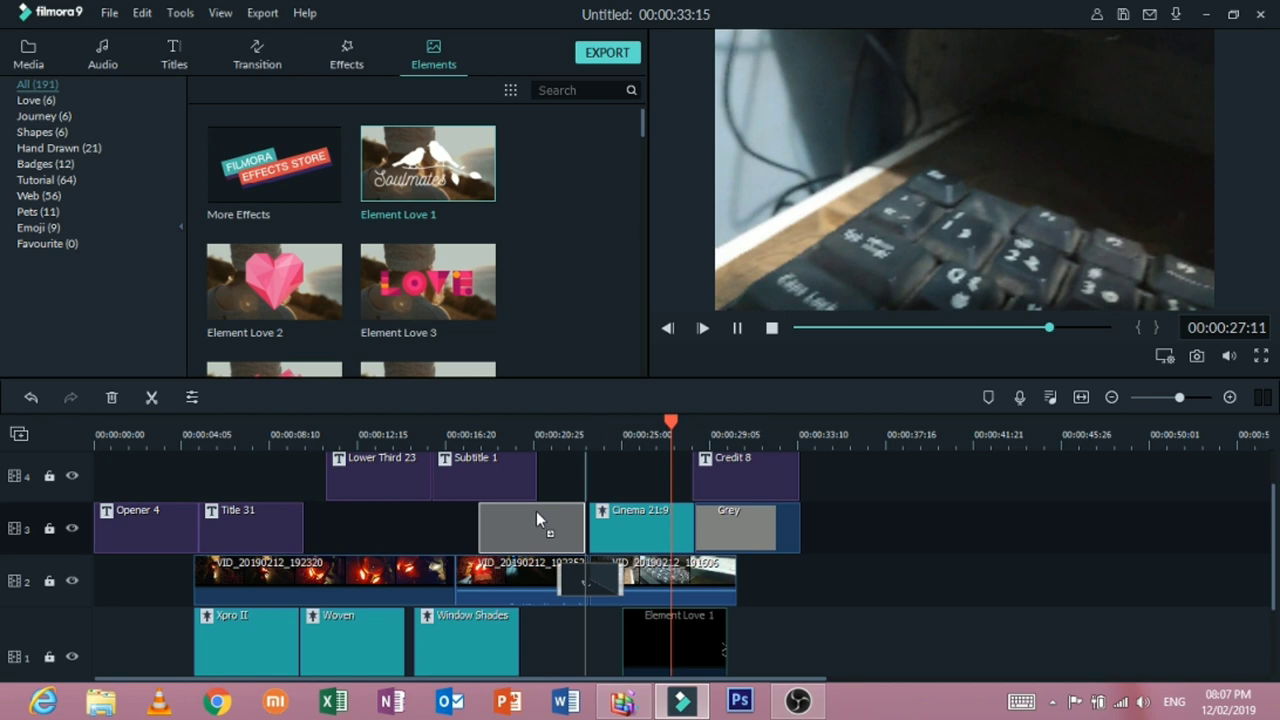
pyautogui.moveTo(536, 511); pyautogui.dragTo(536, 511)
pyautogui.click(733, 330)
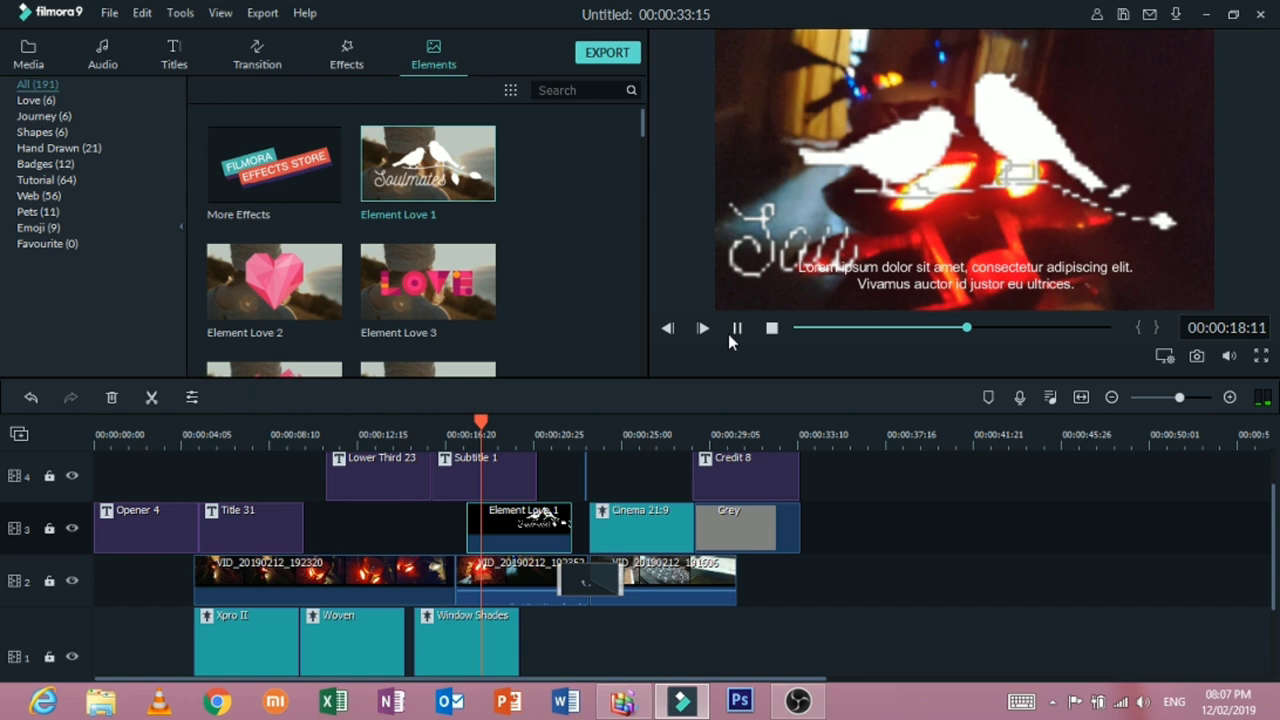
pyautogui.click(729, 333)
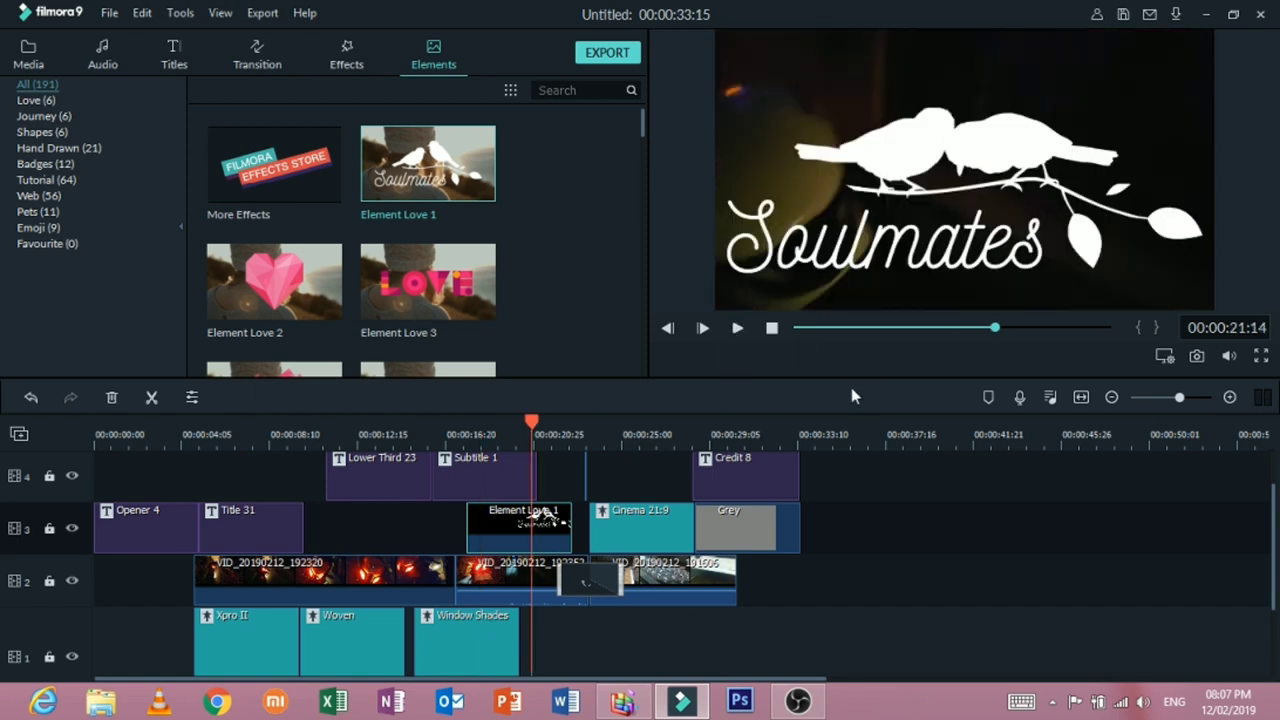
# Step: Play back the timeline from the very beginning to review the edit, and stop the playback
pyautogui.scroll(1, 775, 513)
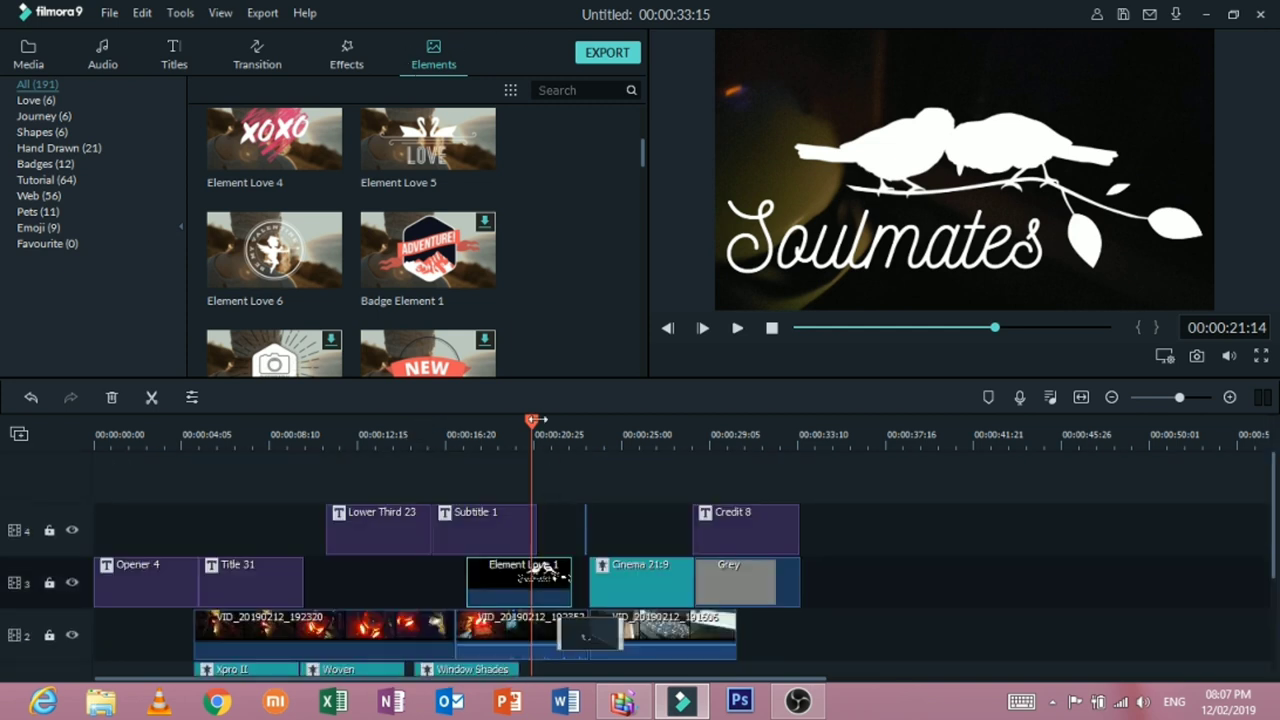
pyautogui.click(772, 328)
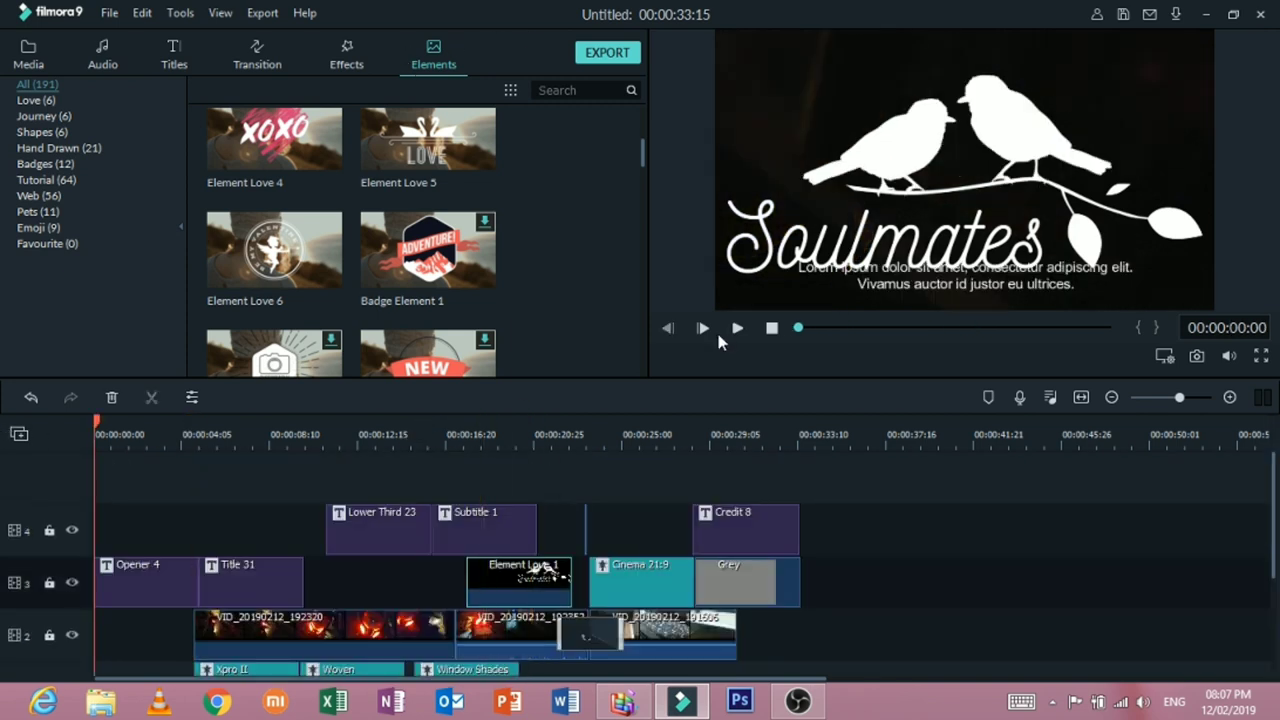
pyautogui.press('space')
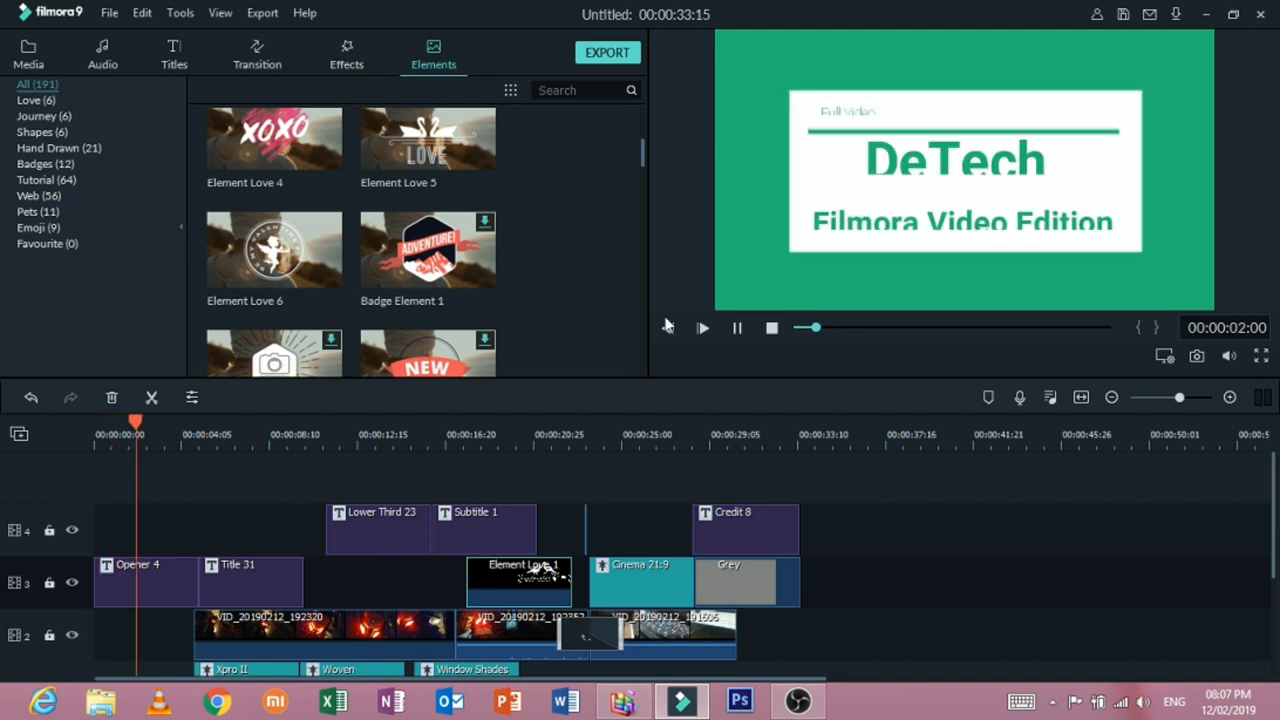
pyautogui.click(740, 328)
pyautogui.click(770, 328)
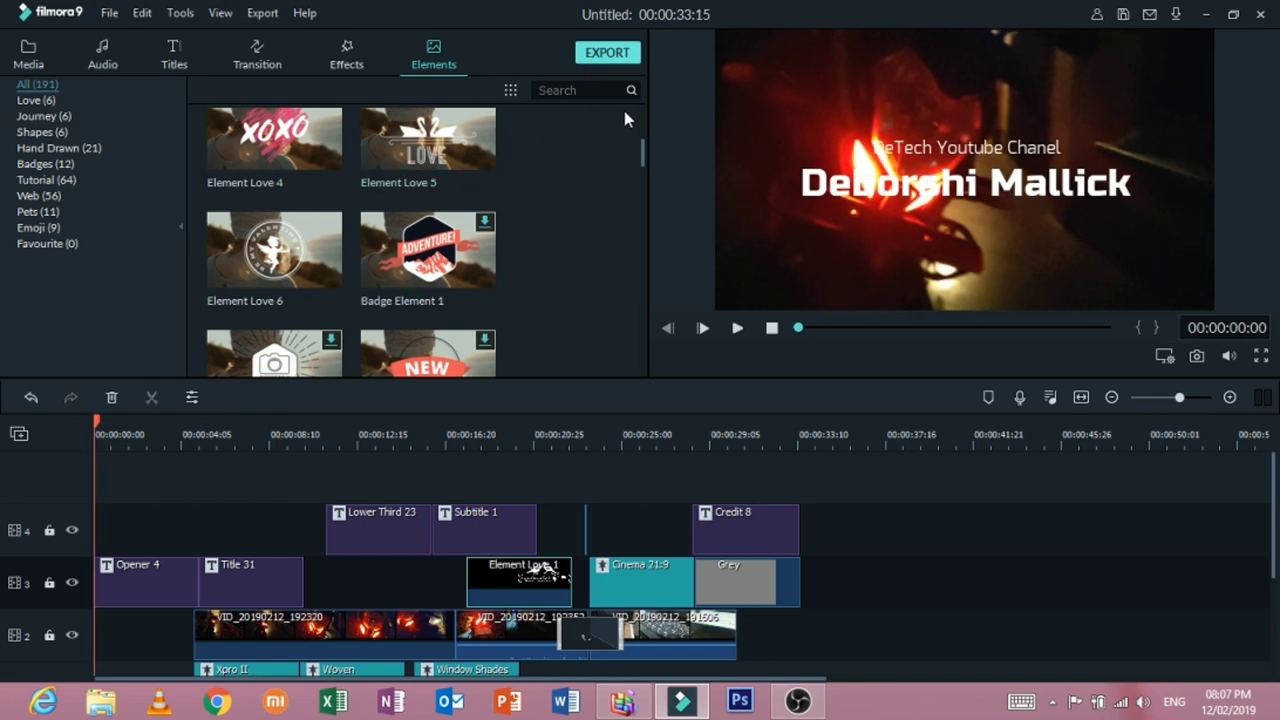
# Step: Open the video export settings, look at the WMV and AVI formats, and choose MP4 for local export
pyautogui.hotkey('ctrl', 'e')
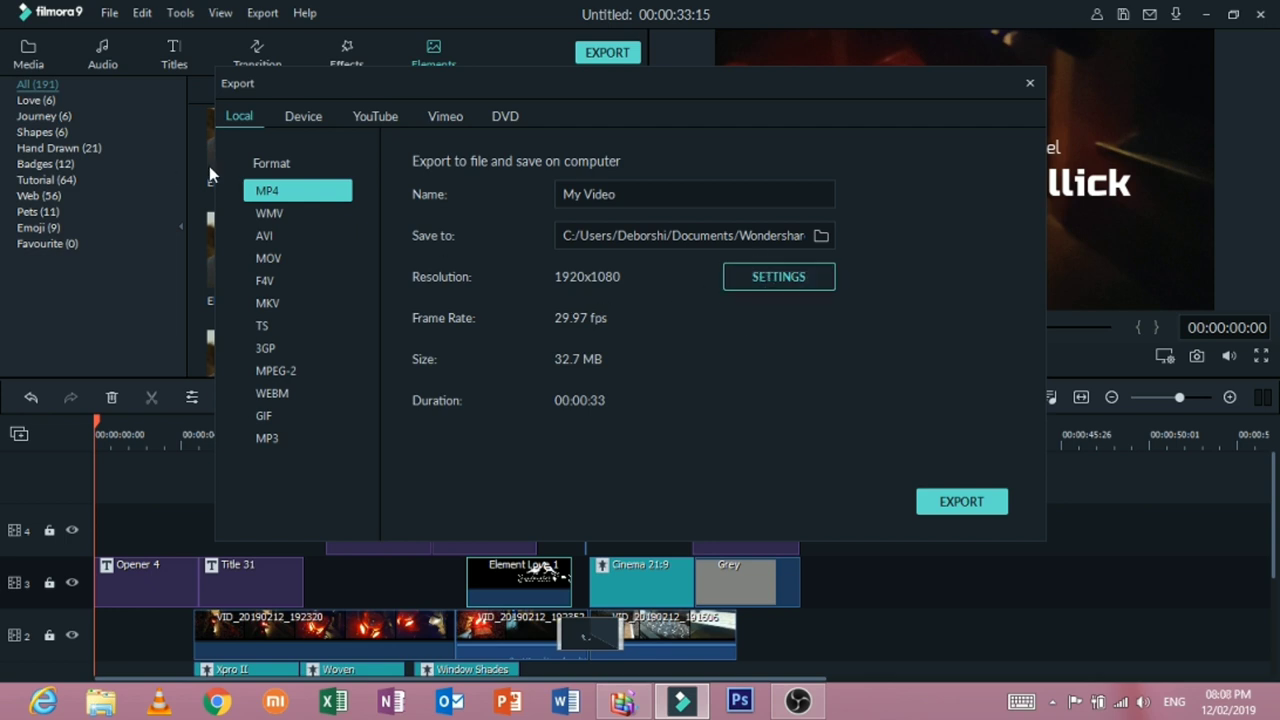
pyautogui.click(285, 214)
pyautogui.click(286, 236)
pyautogui.click(297, 189)
# Step: Review the Device, YouTube and Vimeo export options and return to the local export options
pyautogui.click(298, 118)
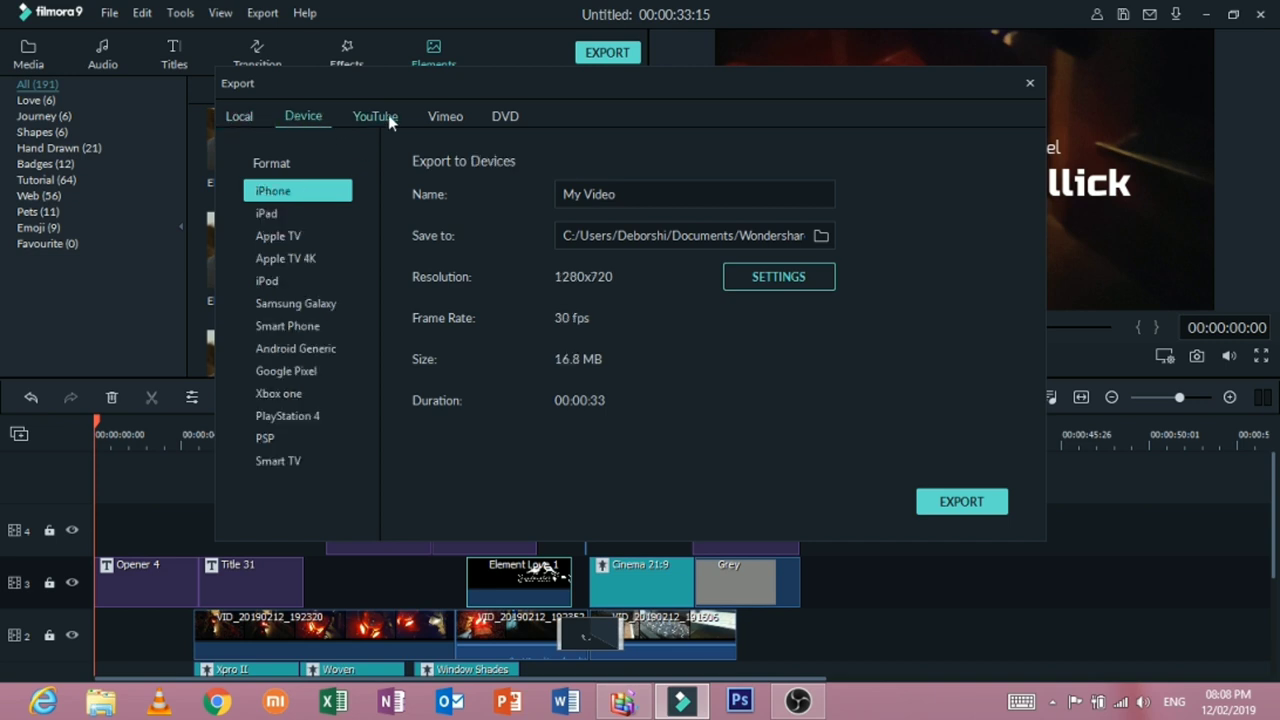
pyautogui.click(378, 116)
pyautogui.click(445, 116)
pyautogui.click(238, 117)
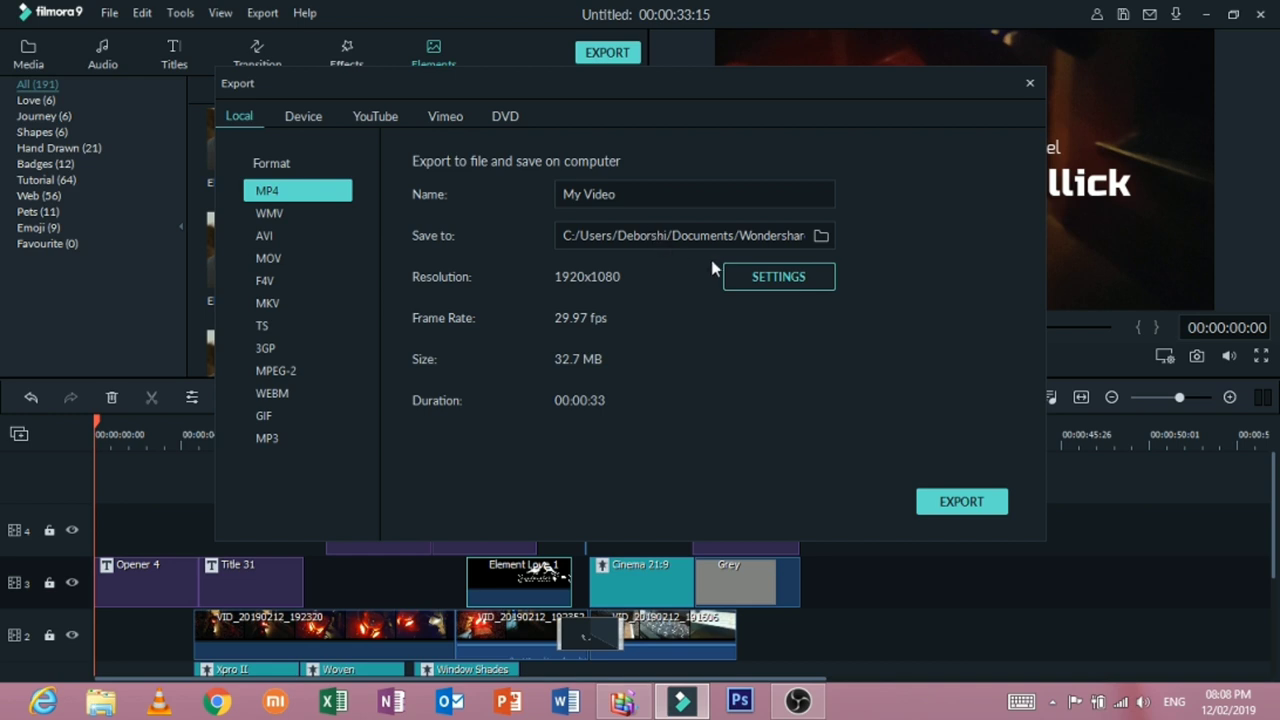
# Step: Set the MP4 export's resolution to 1280x720 and its frame rate to 25 fps
pyautogui.click(757, 276)
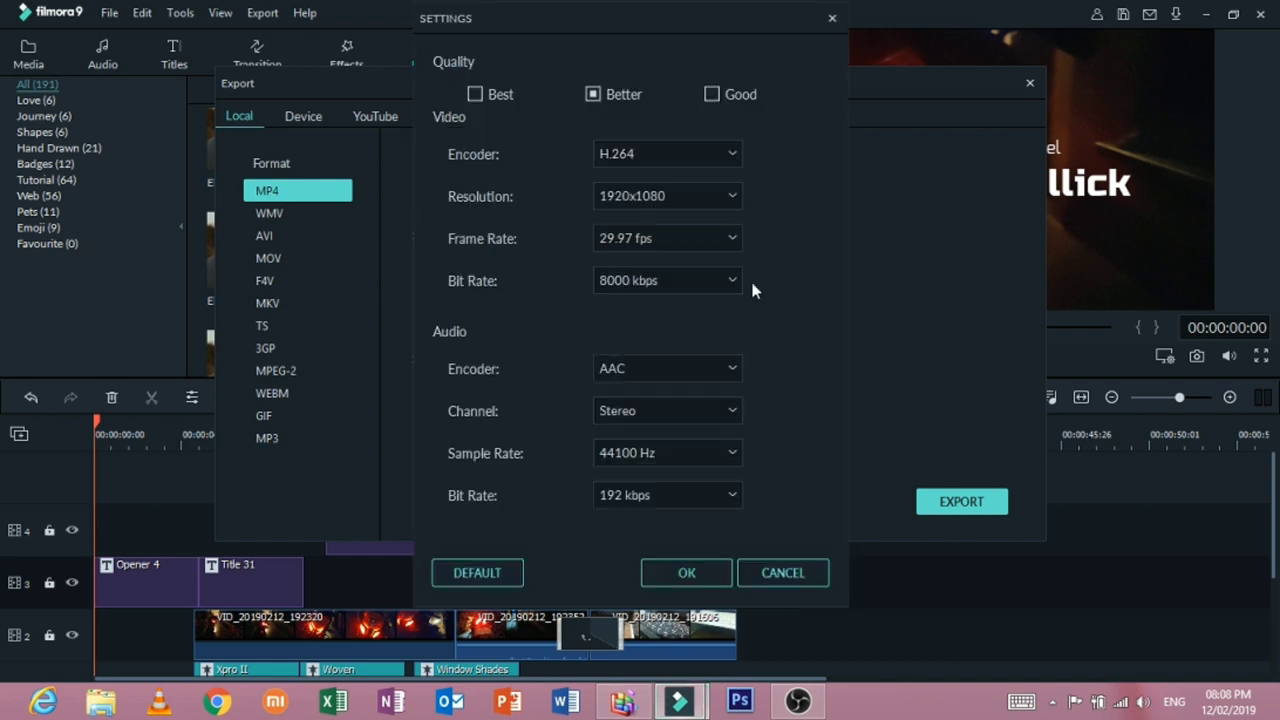
pyautogui.click(731, 205)
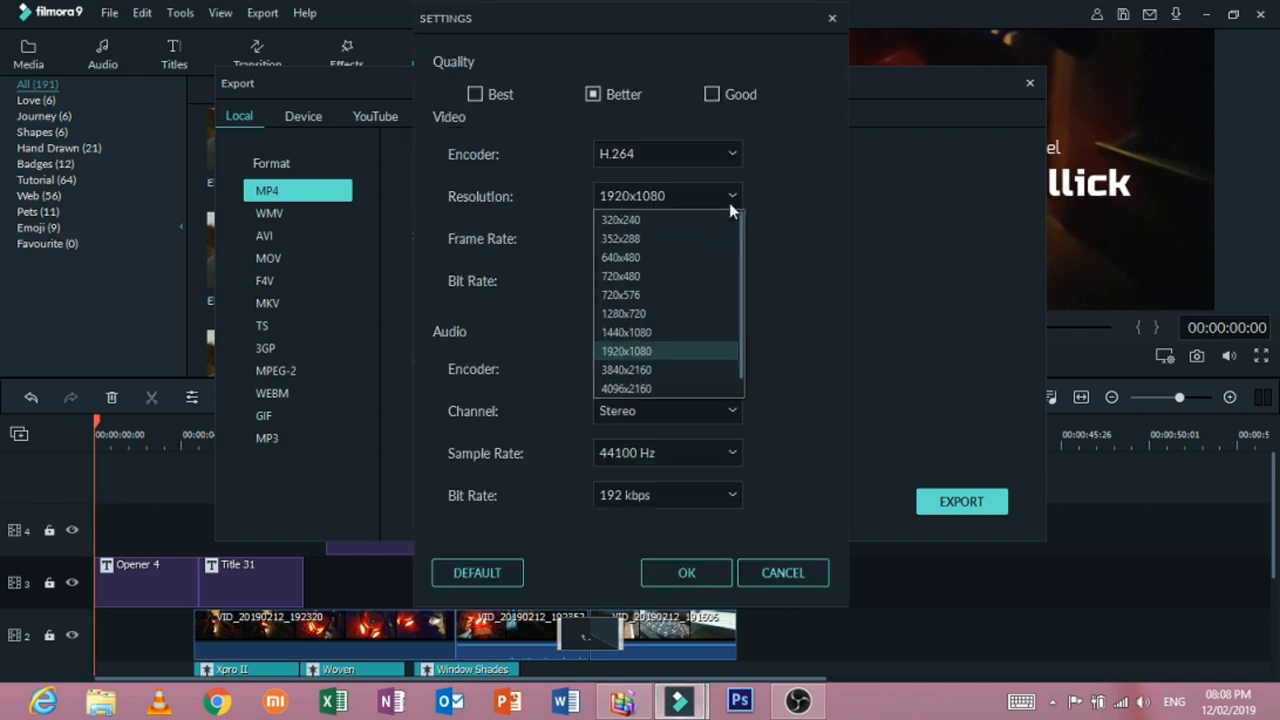
pyautogui.click(677, 314)
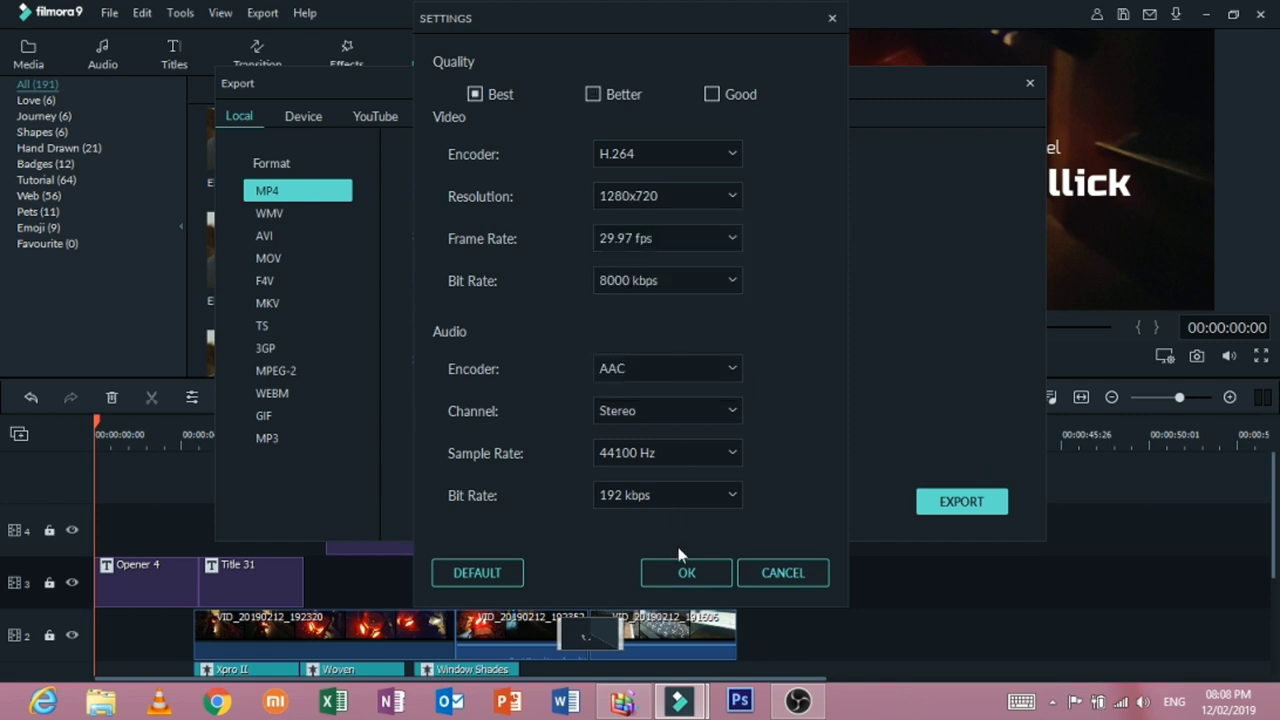
pyautogui.click(714, 241)
pyautogui.click(672, 316)
pyautogui.click(707, 240)
pyautogui.click(707, 240)
pyautogui.click(688, 574)
# Step: Review the frame rate choices in the MP4 export's settings, keeping 25 fps
pyautogui.click(787, 281)
pyautogui.click(734, 245)
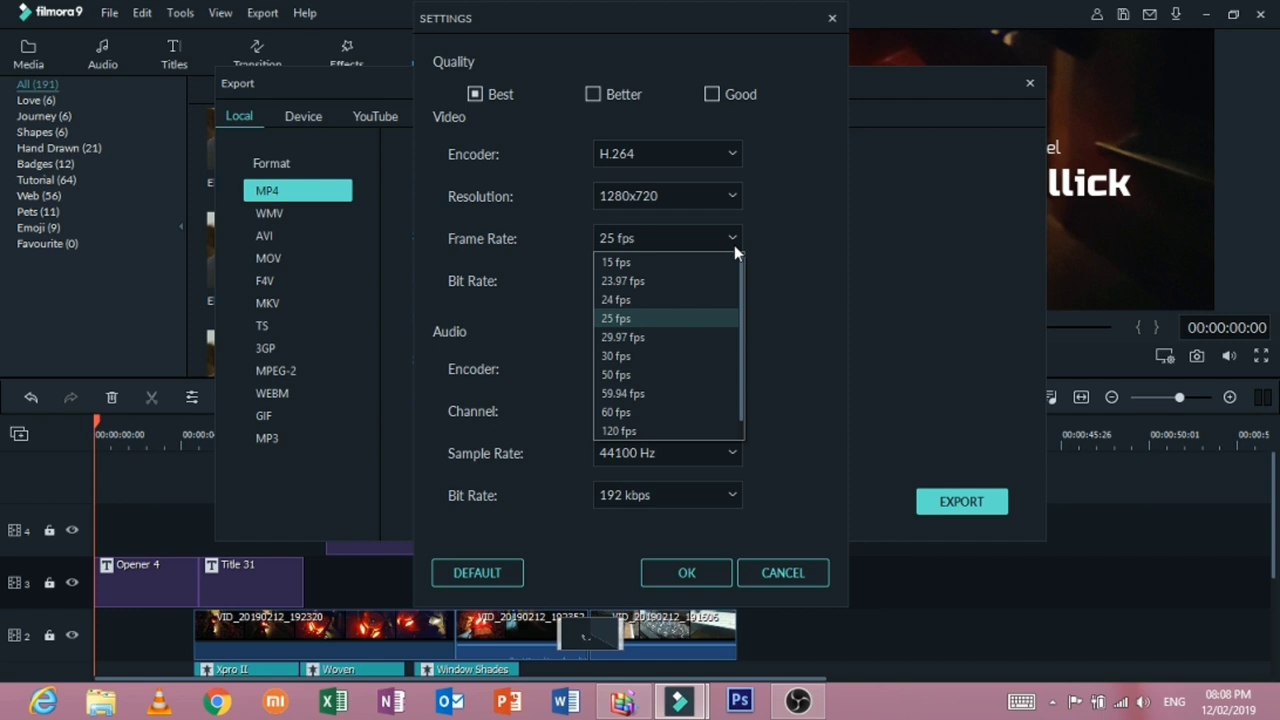
pyautogui.click(641, 318)
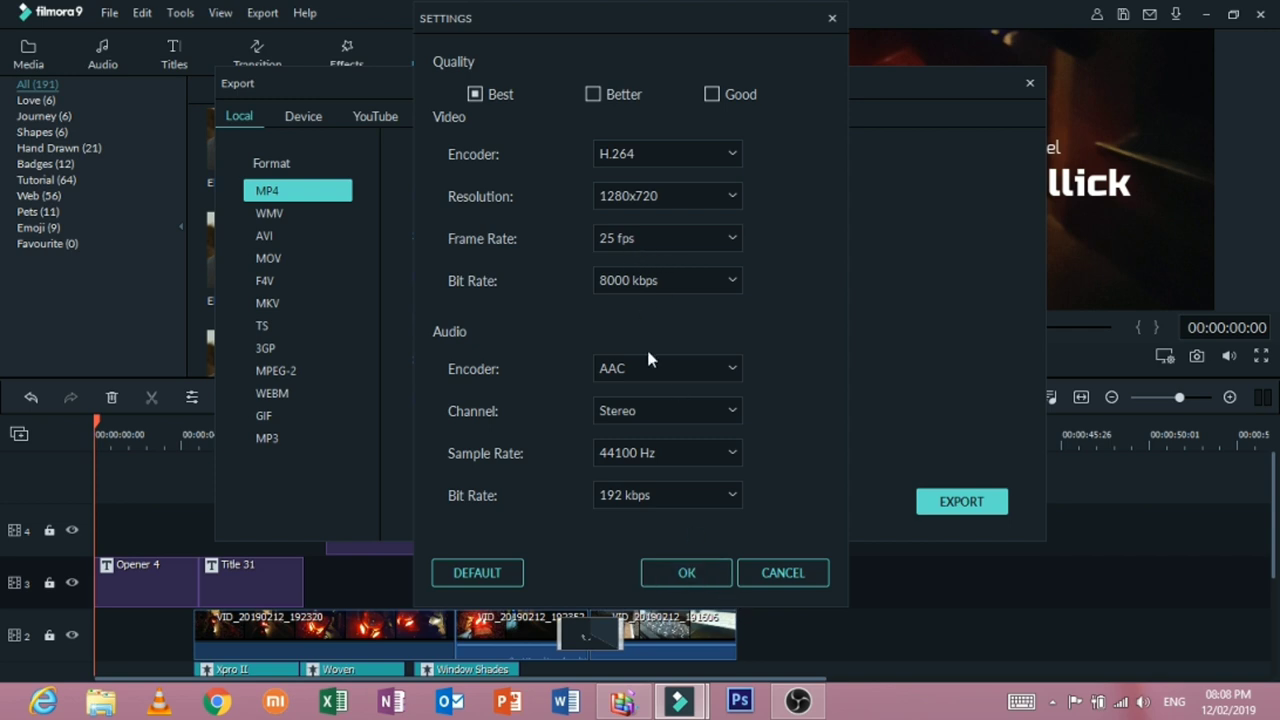
pyautogui.click(672, 576)
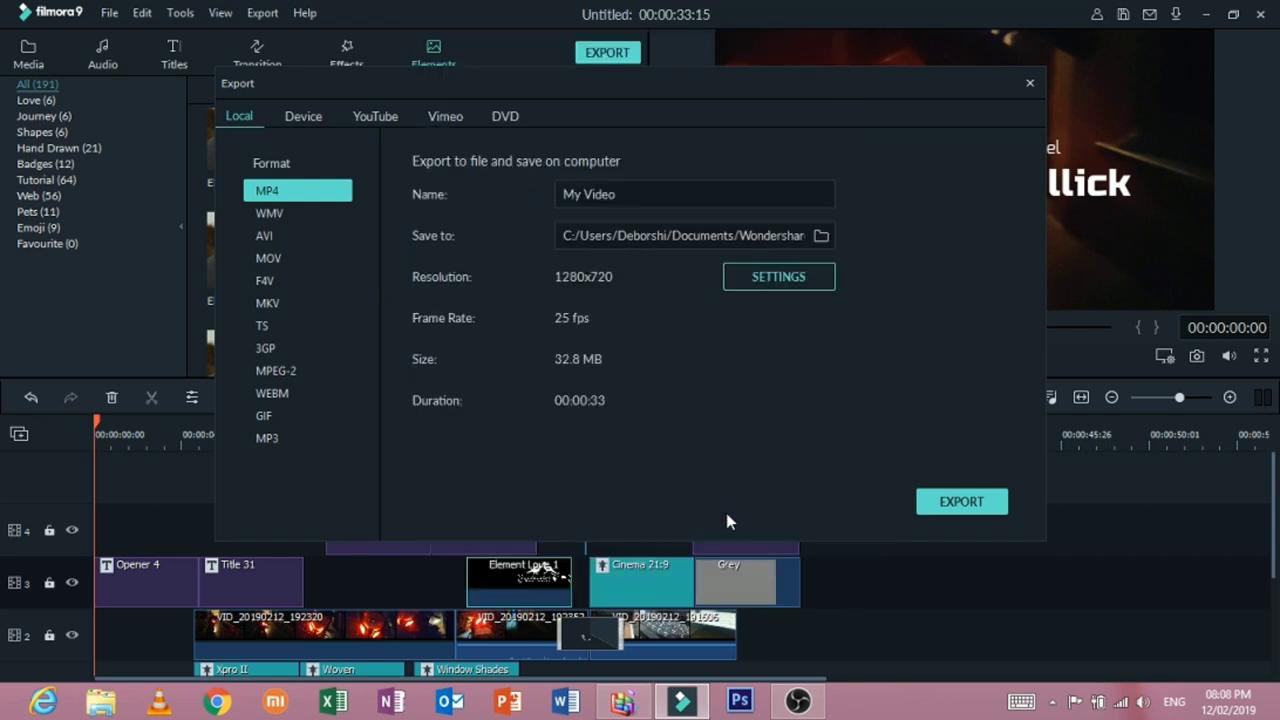
# Step: Set the MP4 export's video bit rate to 4000 kbps
pyautogui.click(768, 282)
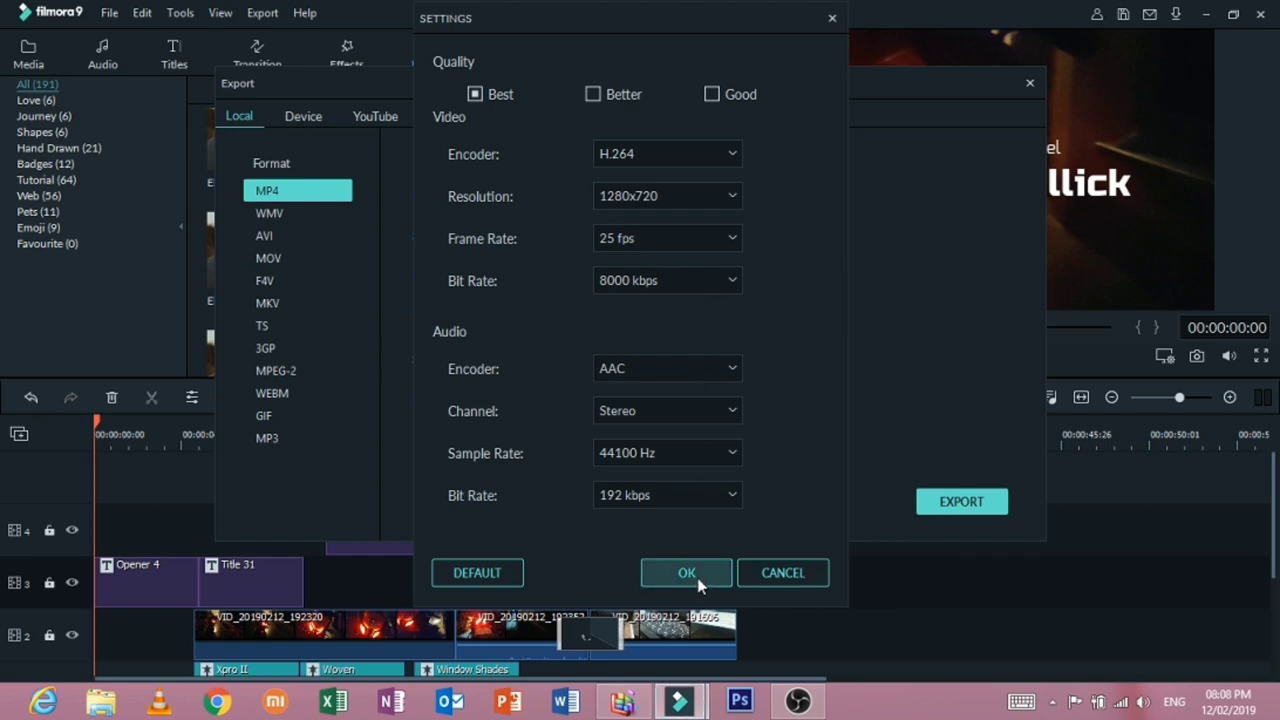
pyautogui.click(715, 278)
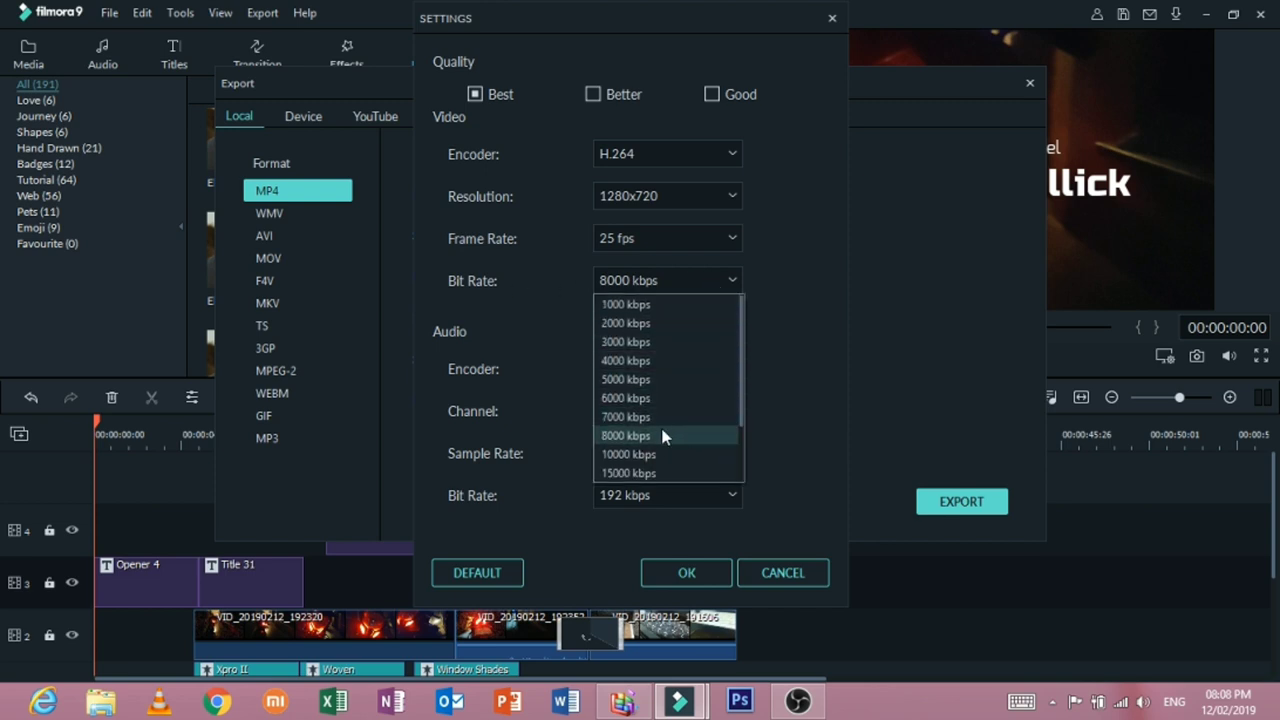
pyautogui.click(658, 360)
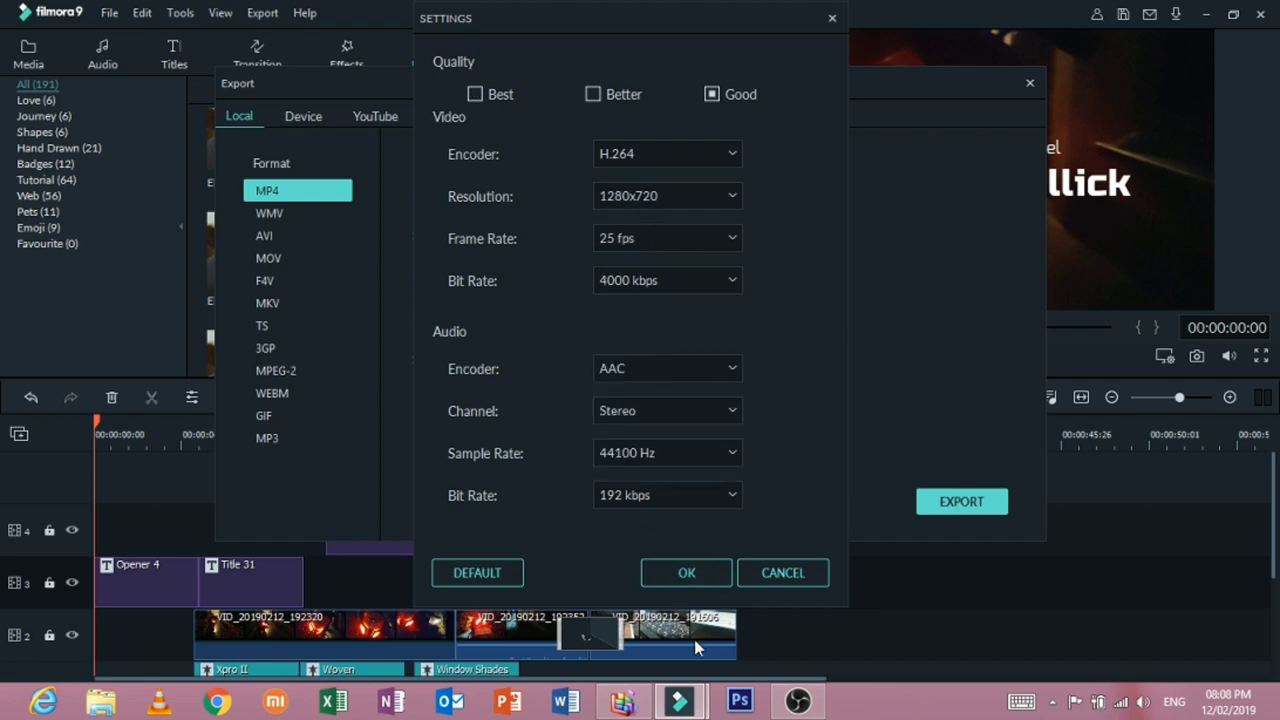
pyautogui.click(688, 580)
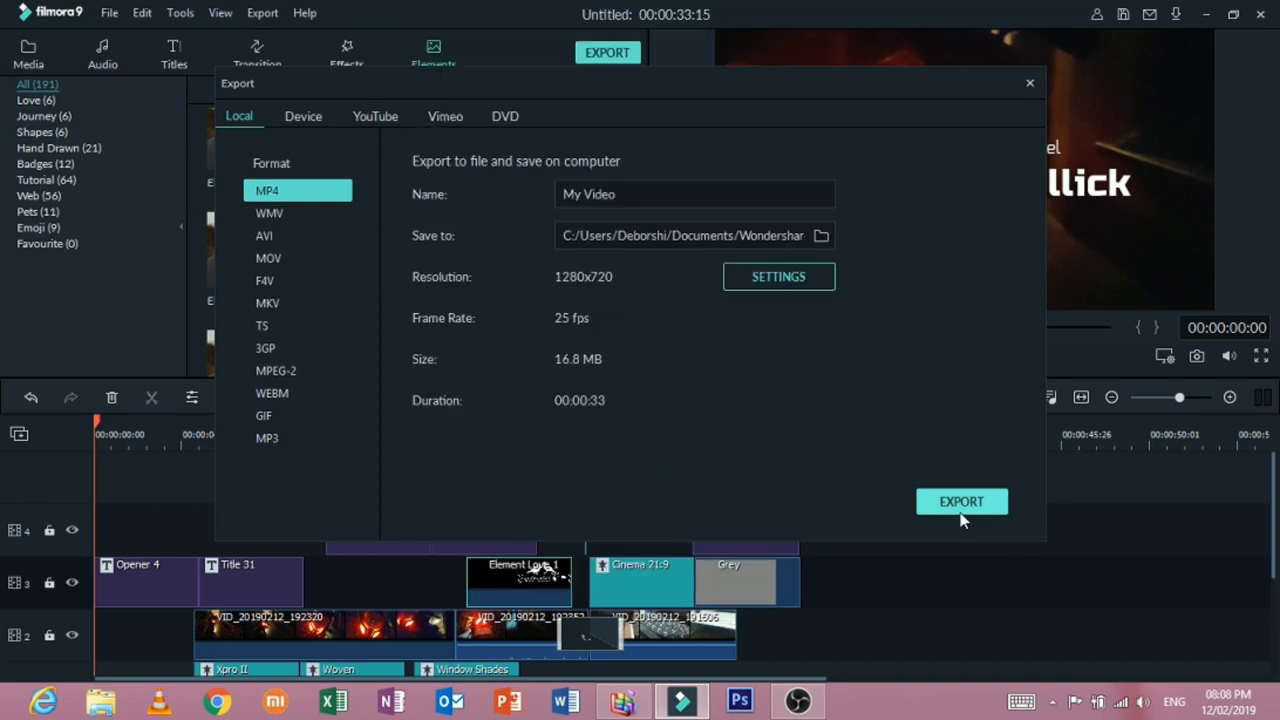
# Step: Choose the Desktop as the save location for My Video and export it as MP4
pyautogui.click(820, 240)
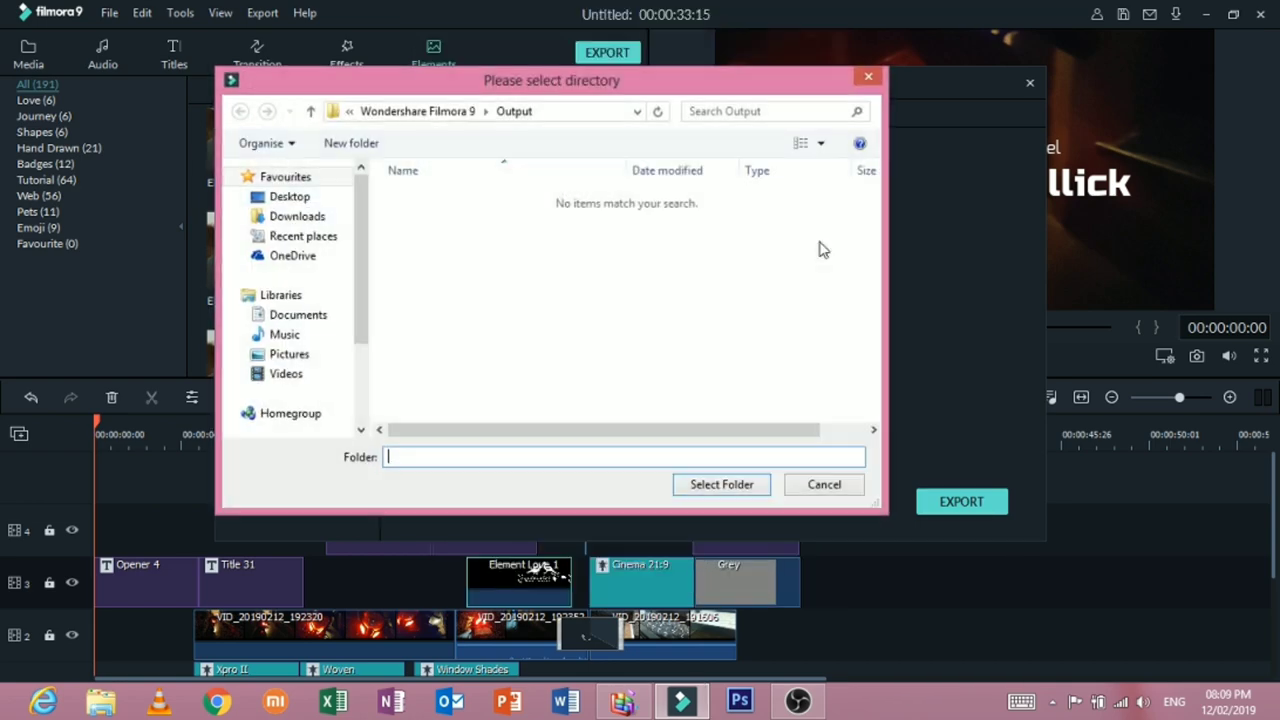
pyautogui.click(290, 198)
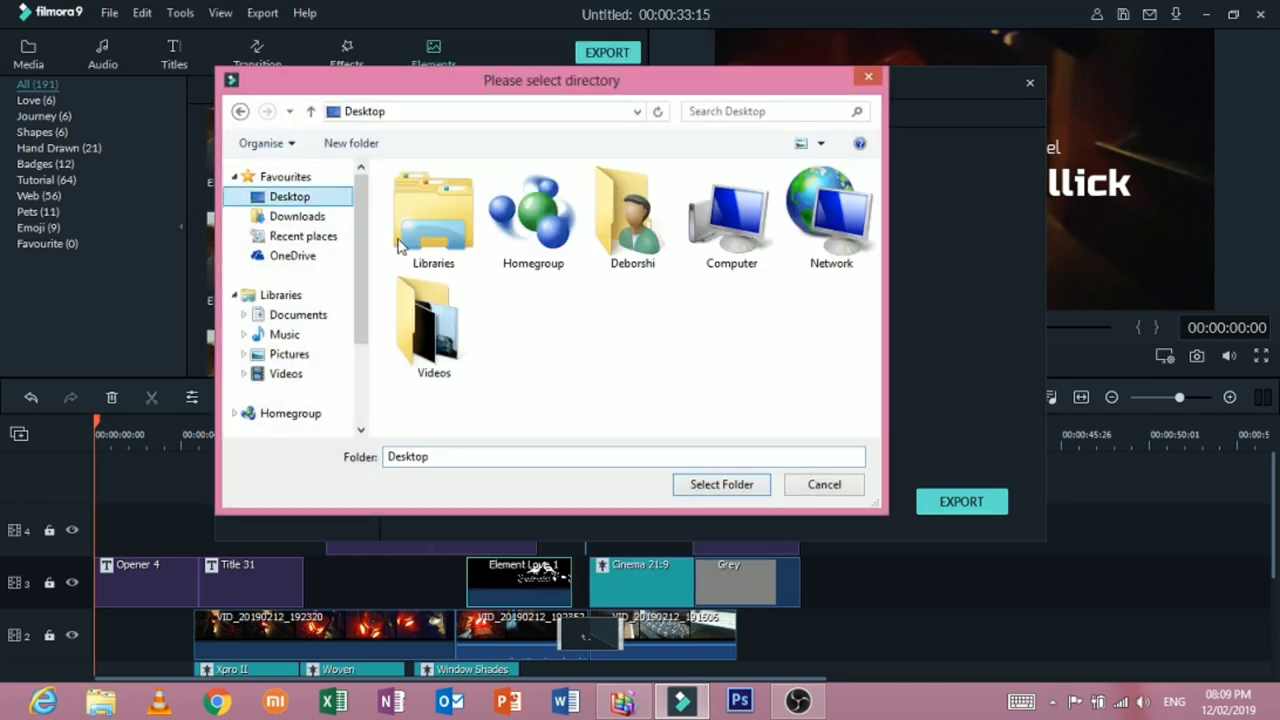
pyautogui.click(720, 484)
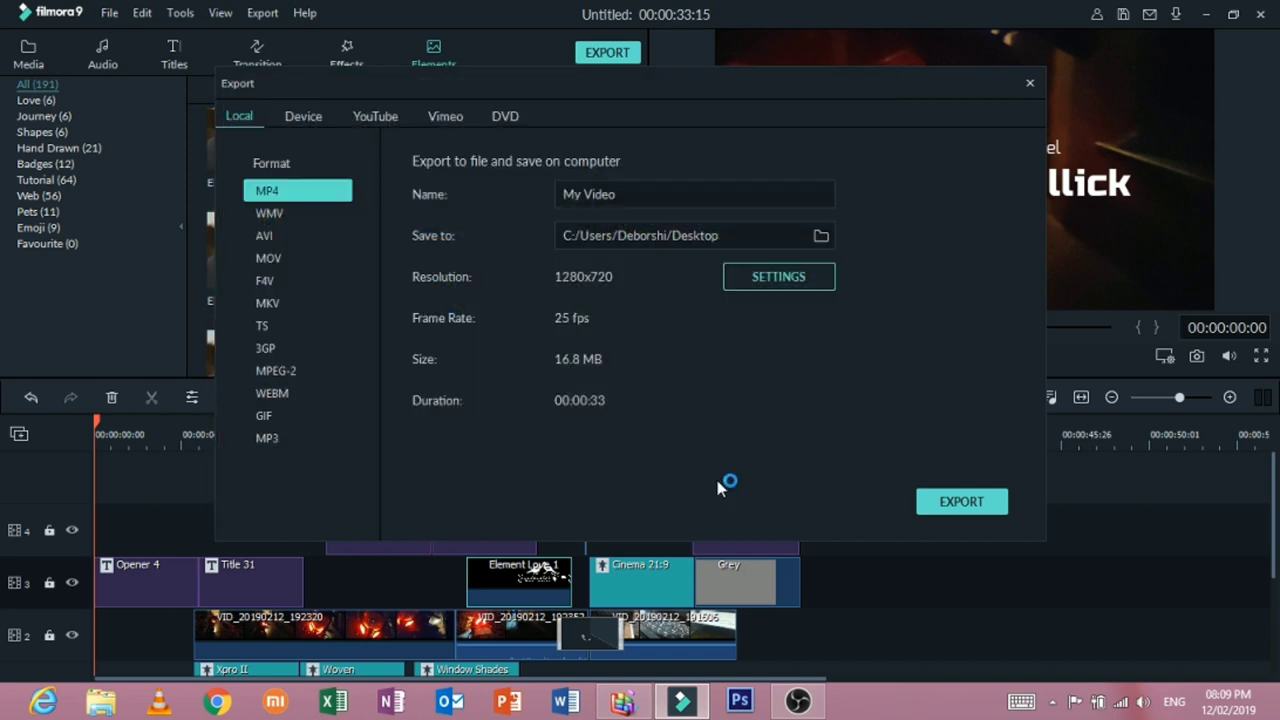
pyautogui.click(957, 500)
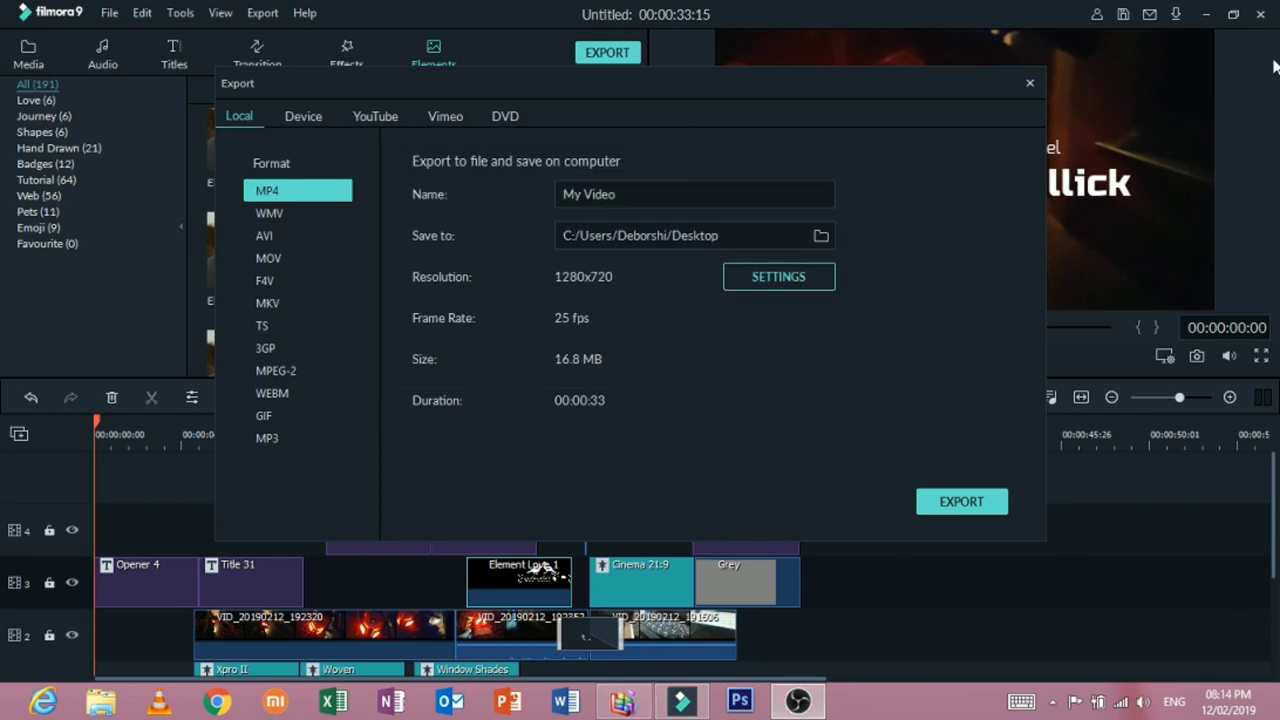
# Step: Close the export window, play My Video.mp4 from the desktop in VLC media player with the volume lowered to 70%, and close the player
pyautogui.click(1030, 84)
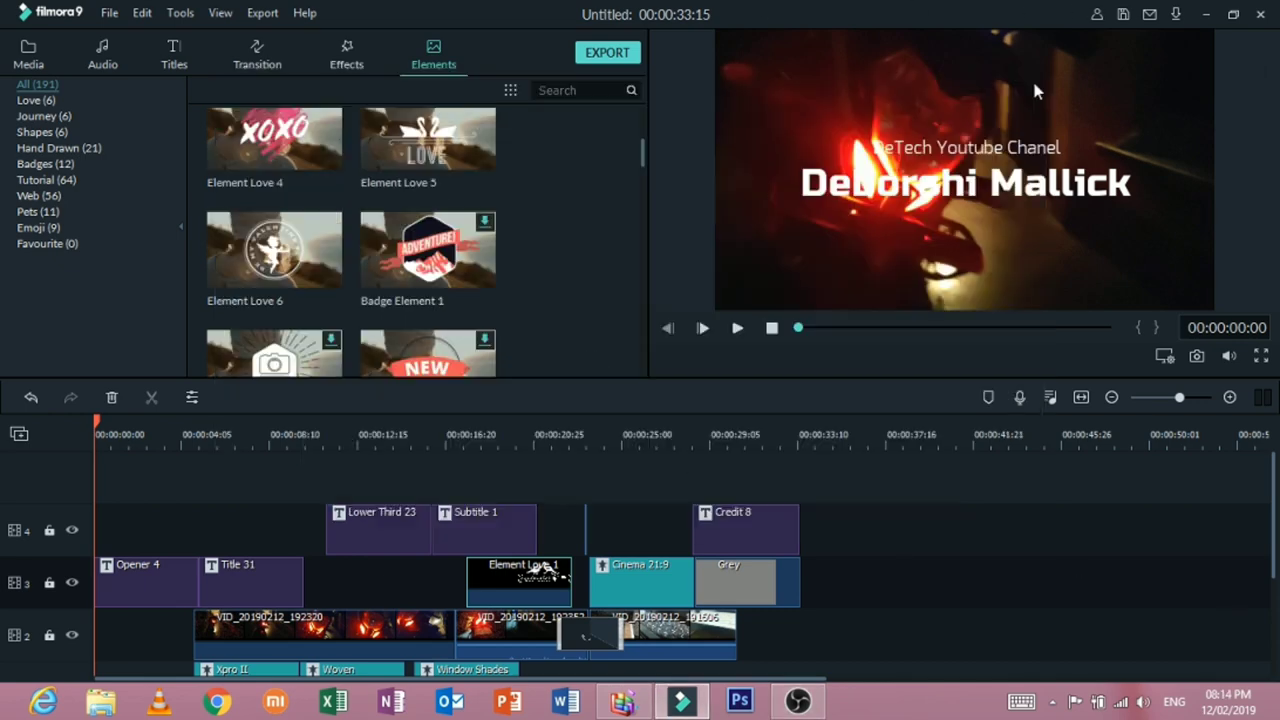
pyautogui.click(1205, 14)
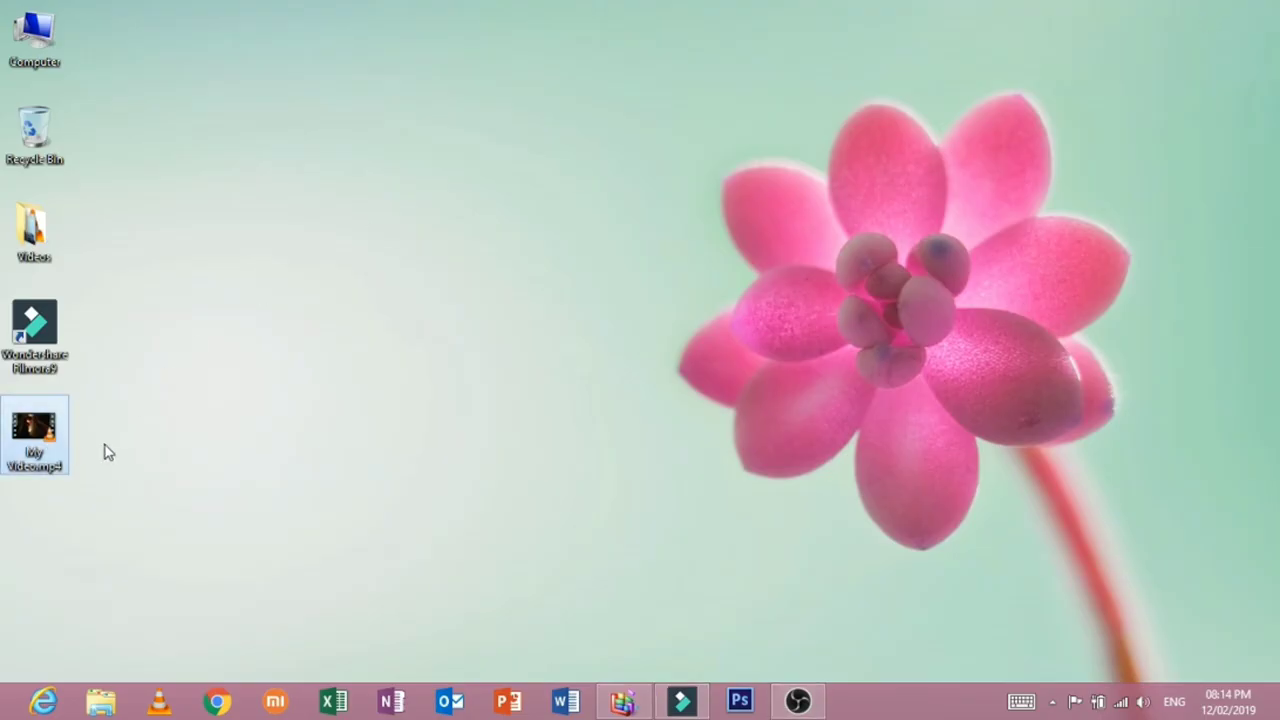
pyautogui.doubleClick(44, 438)
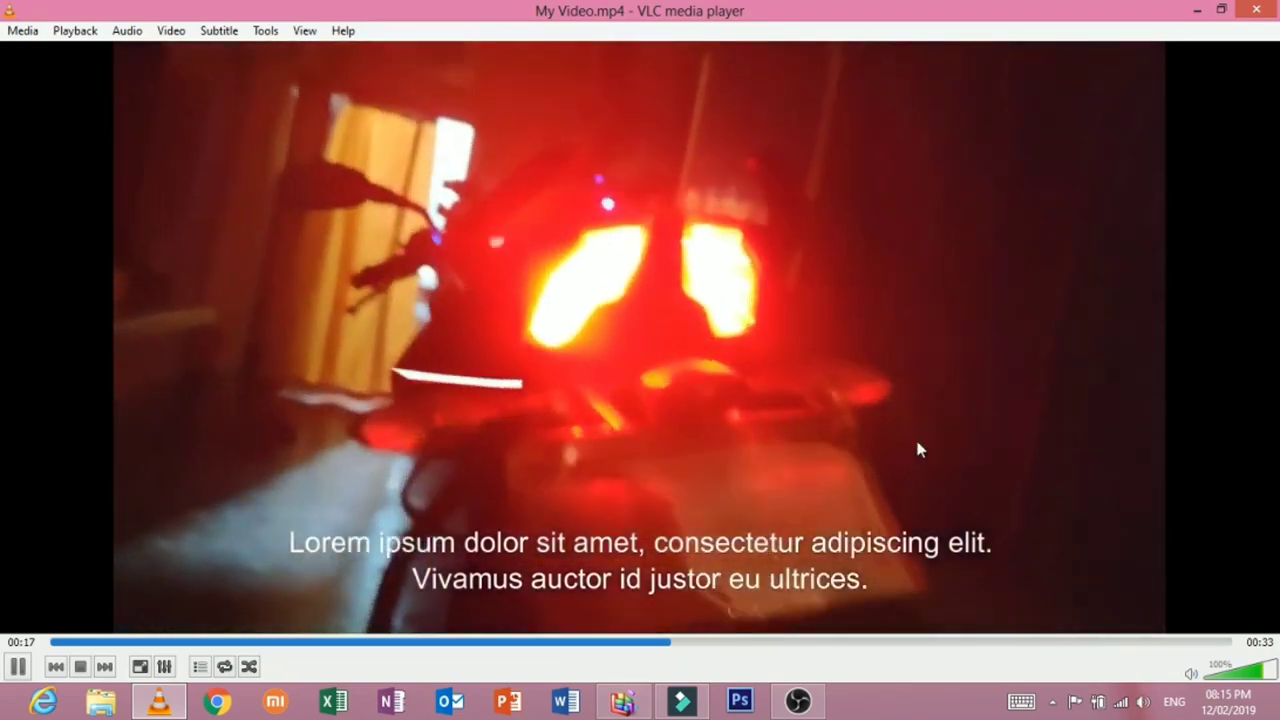
pyautogui.scroll(-13, 778, 505)
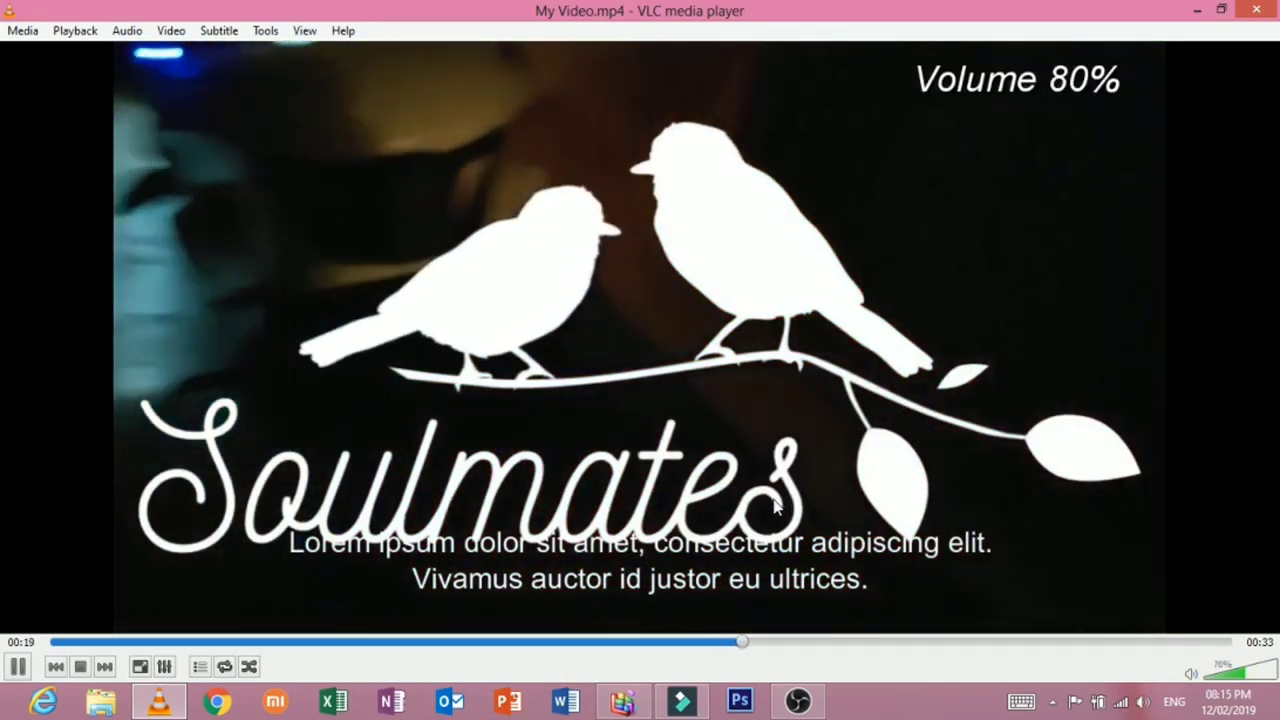
pyautogui.scroll(7, 778, 505)
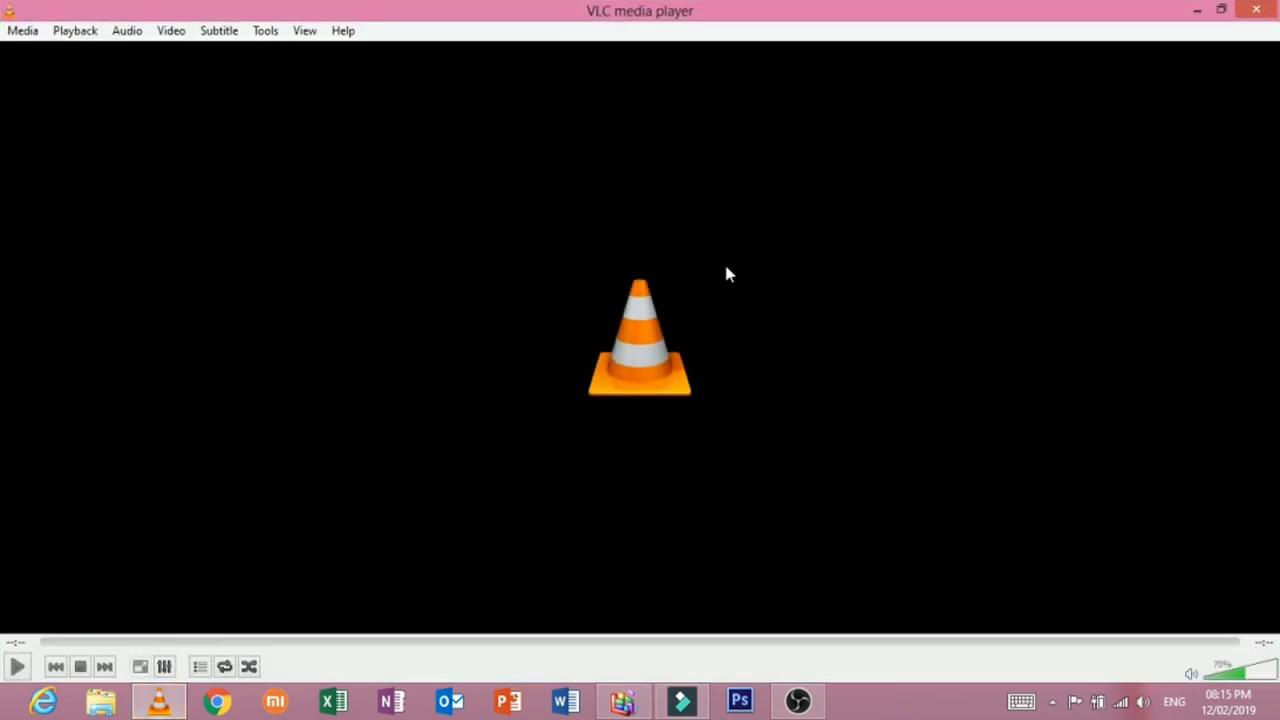
pyautogui.click(1256, 9)
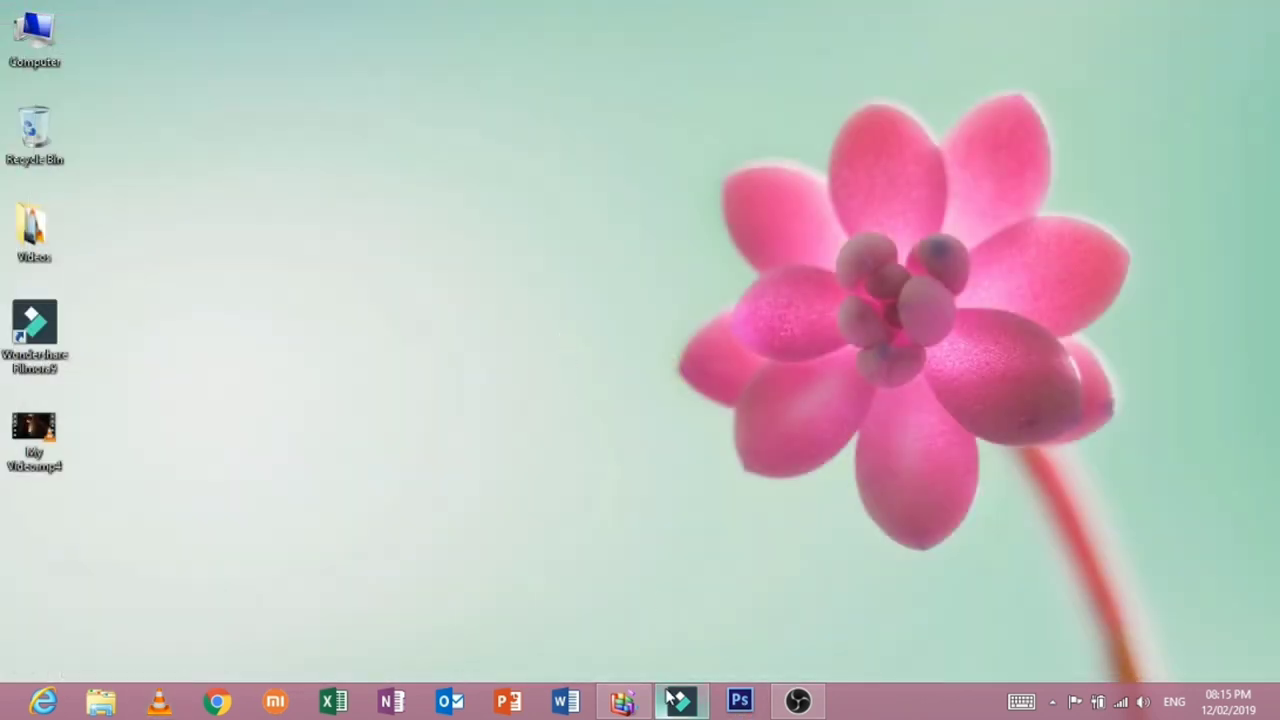
# Step: Switch back to Filmora9 and look over the tracks of the project timeline
pyautogui.click(674, 597)
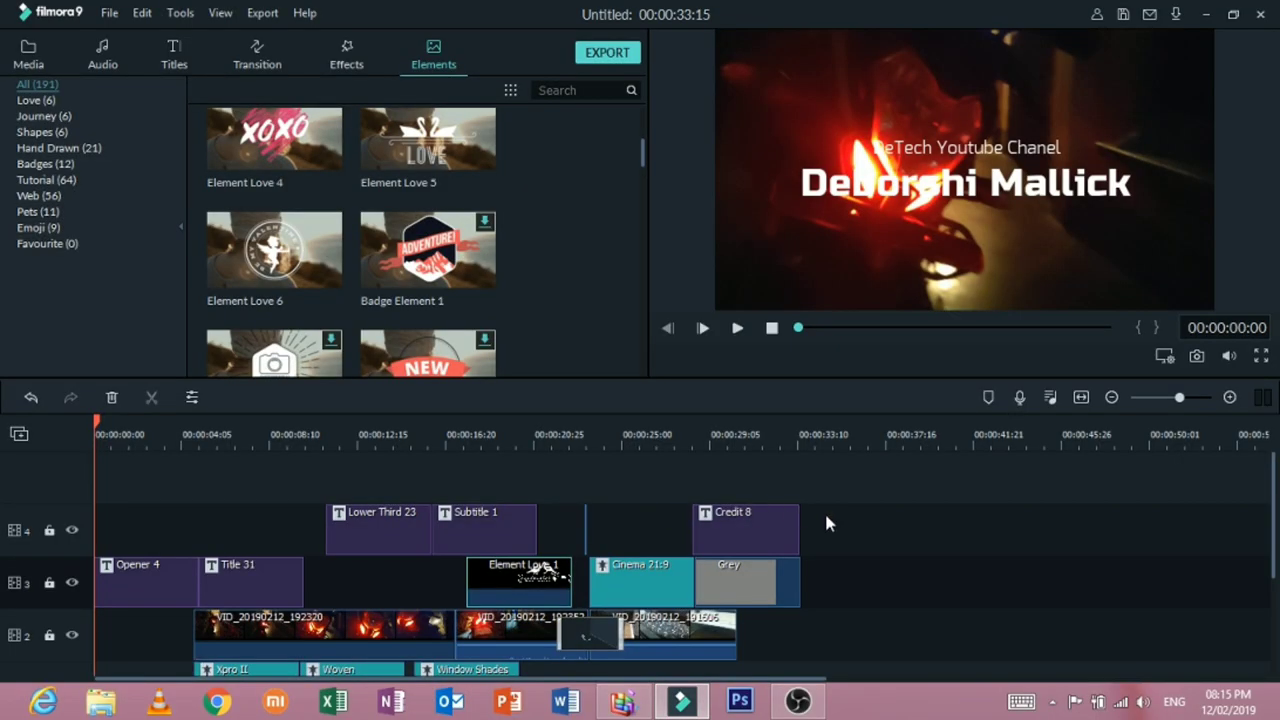
pyautogui.scroll(-3, 826, 520)
pyautogui.scroll(2, 826, 534)
pyautogui.scroll(-2, 809, 543)
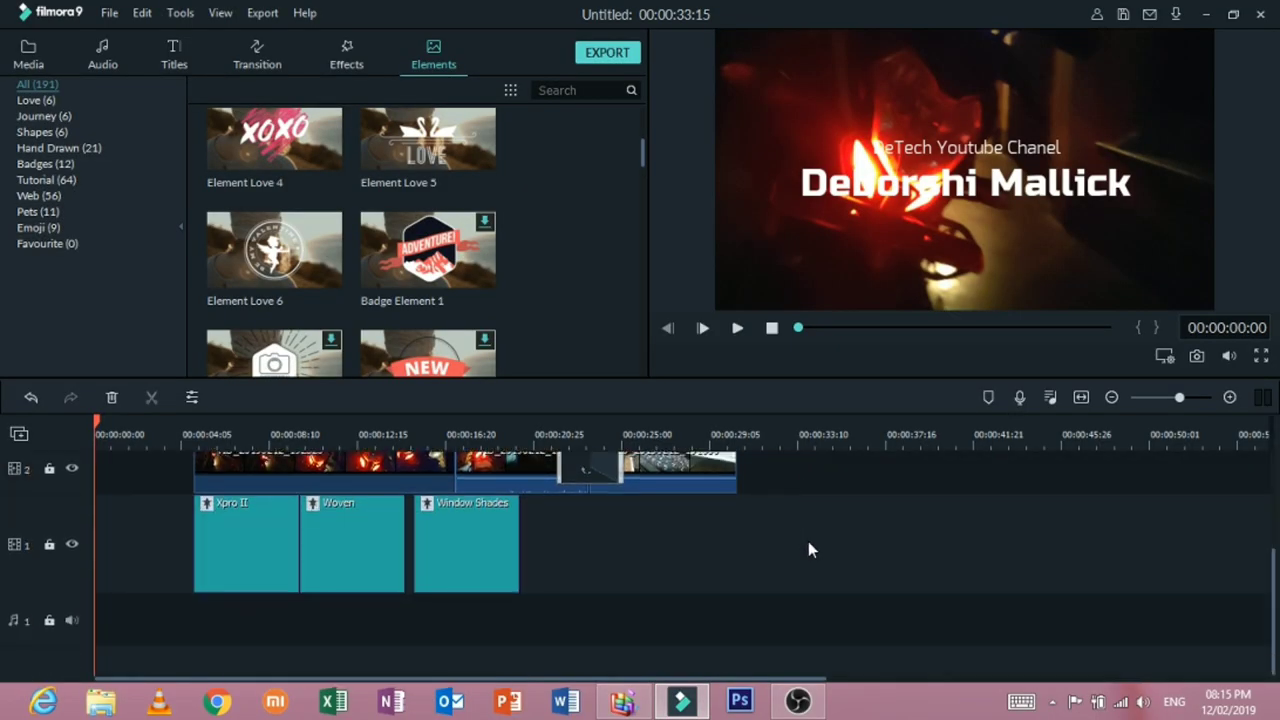
pyautogui.moveTo(1010, 668); pyautogui.dragTo(16, 281)
pyautogui.click(1026, 588)
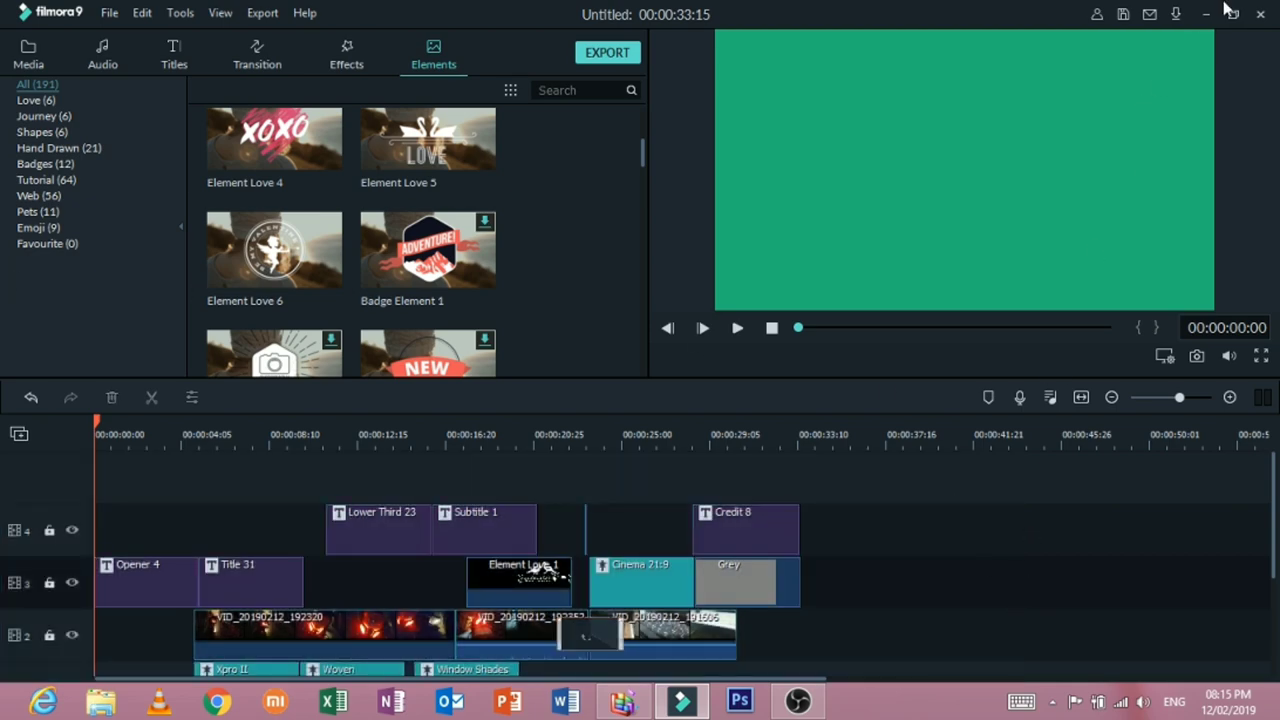
# Step: Save the project to the Desktop as VE Project 1.wfp
pyautogui.click(1125, 16)
pyautogui.click(62, 131)
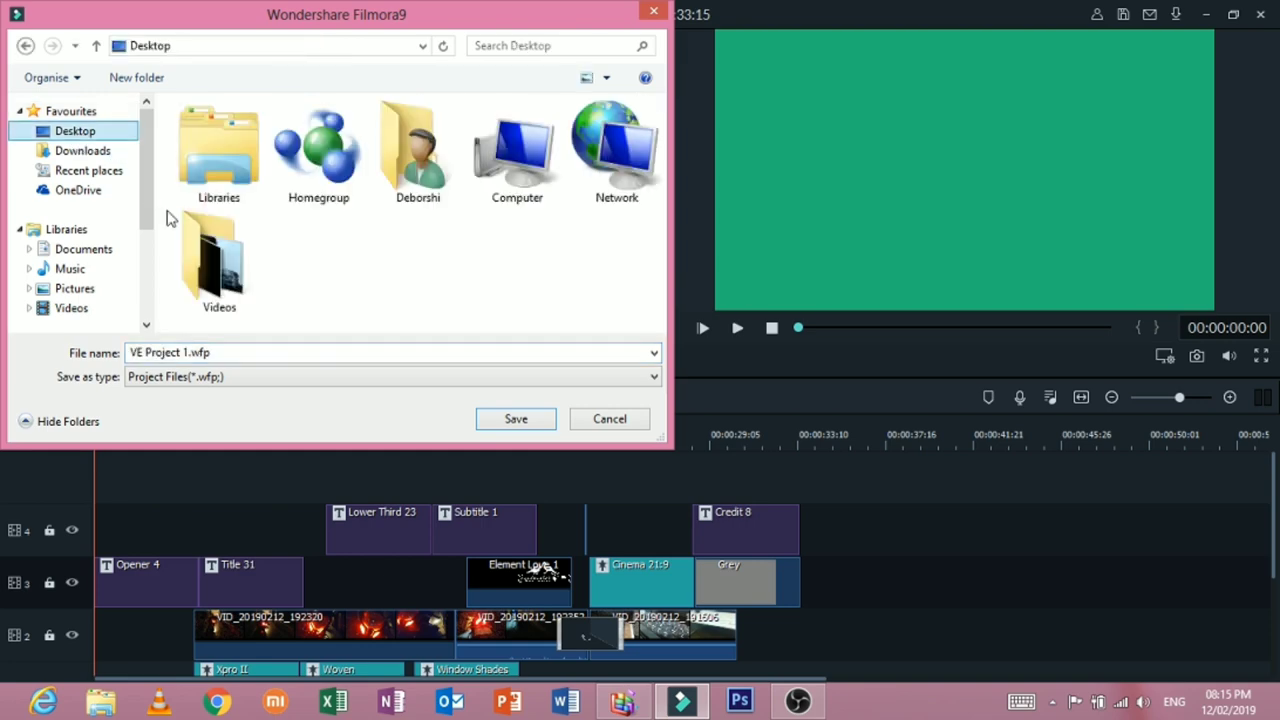
pyautogui.click(514, 419)
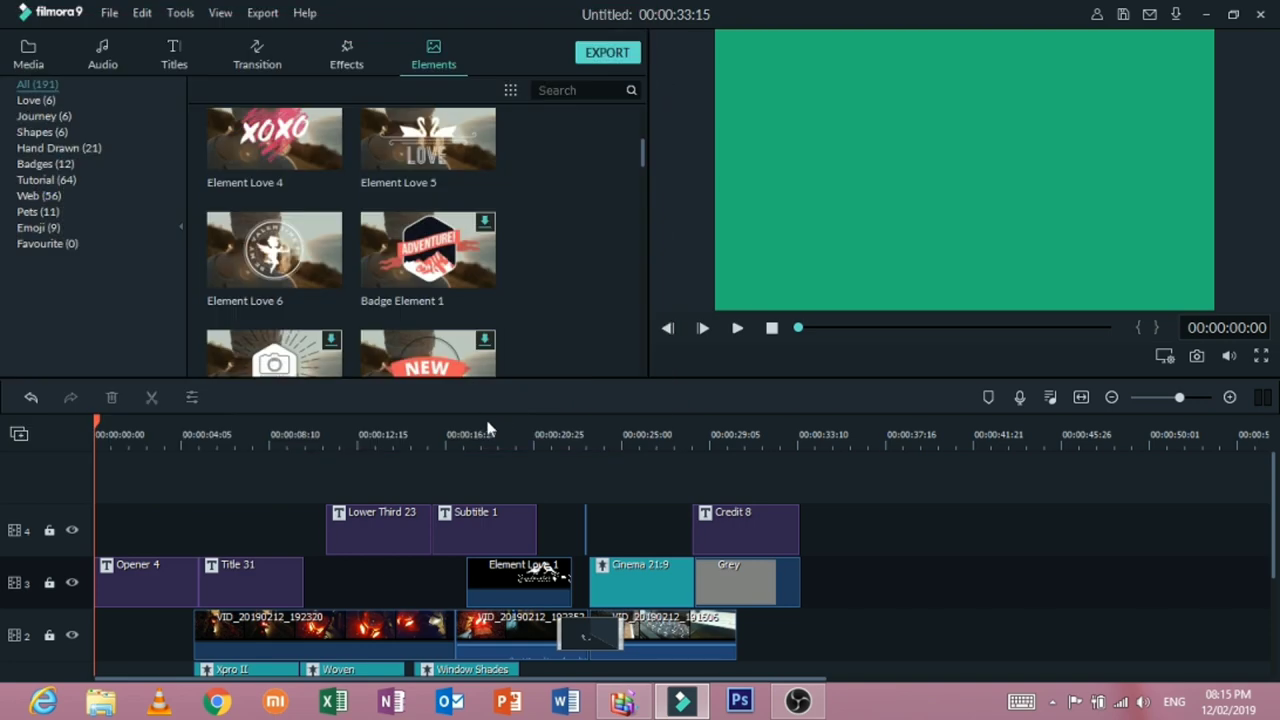
# Step: Close Filmora9, locate the saved VE Project 1.wfp on the desktop, and relaunch Filmora9 to its start window
pyautogui.click(1259, 15)
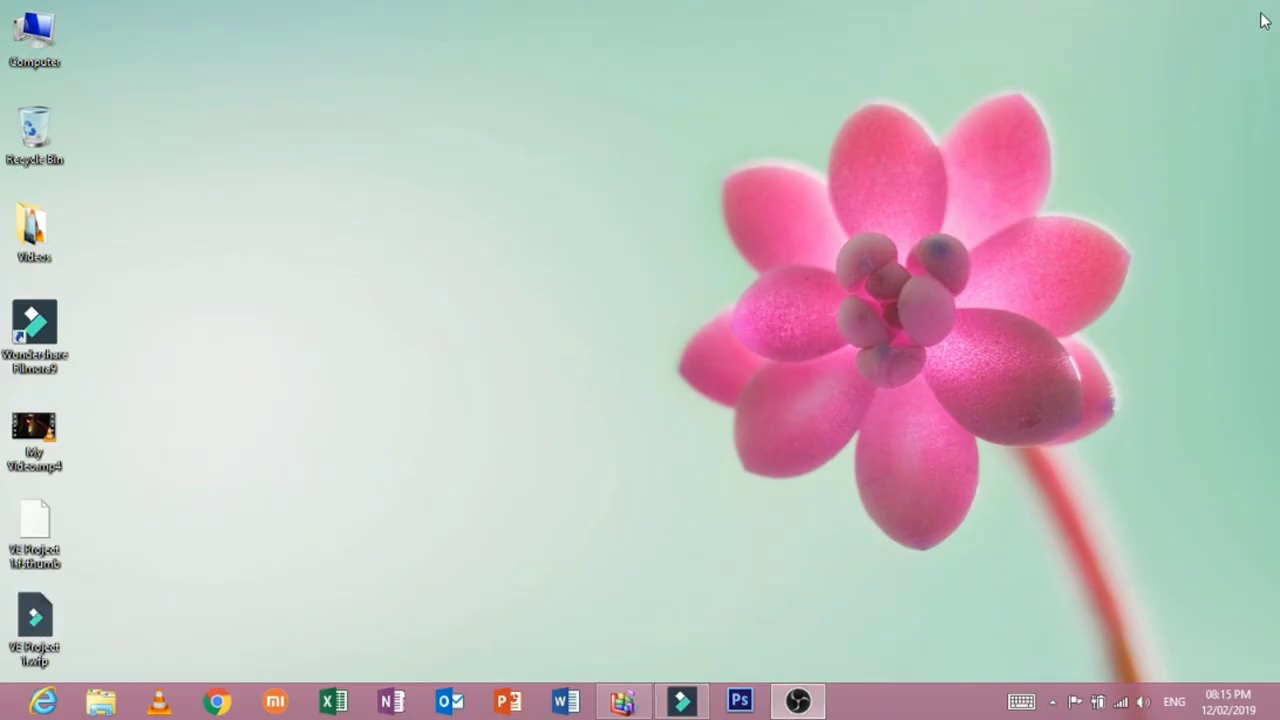
pyautogui.click(32, 632)
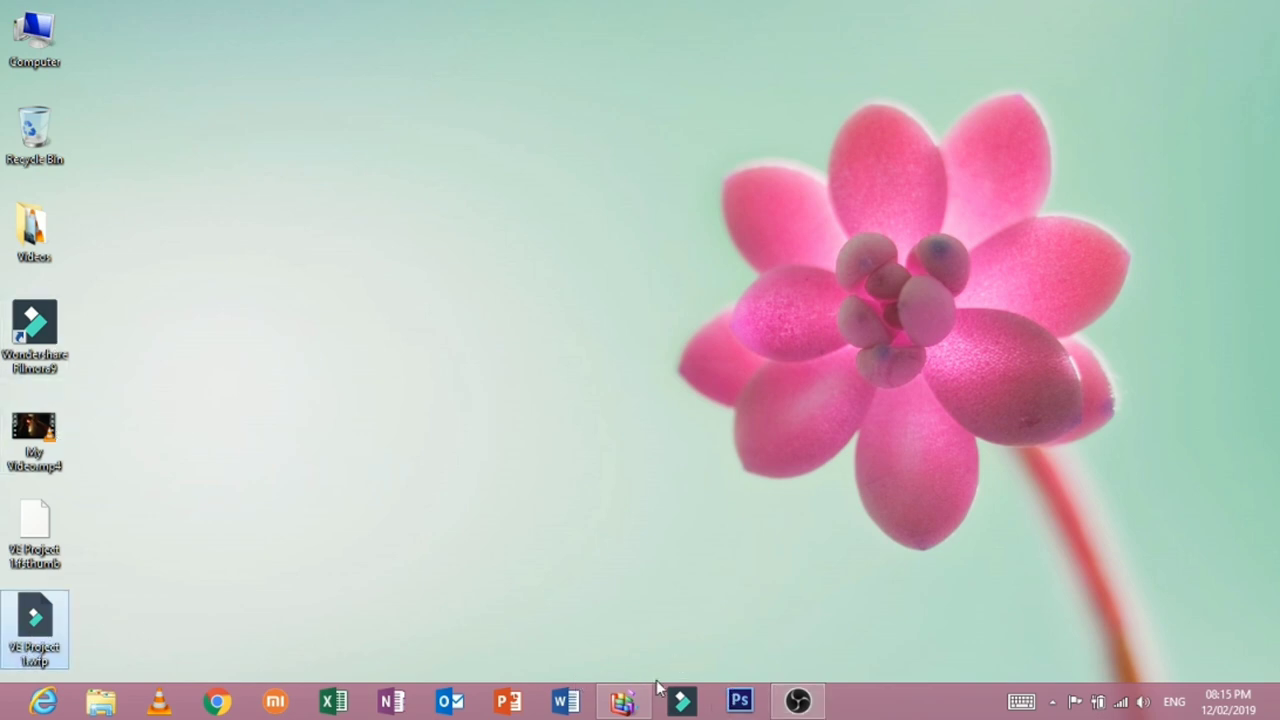
pyautogui.click(683, 703)
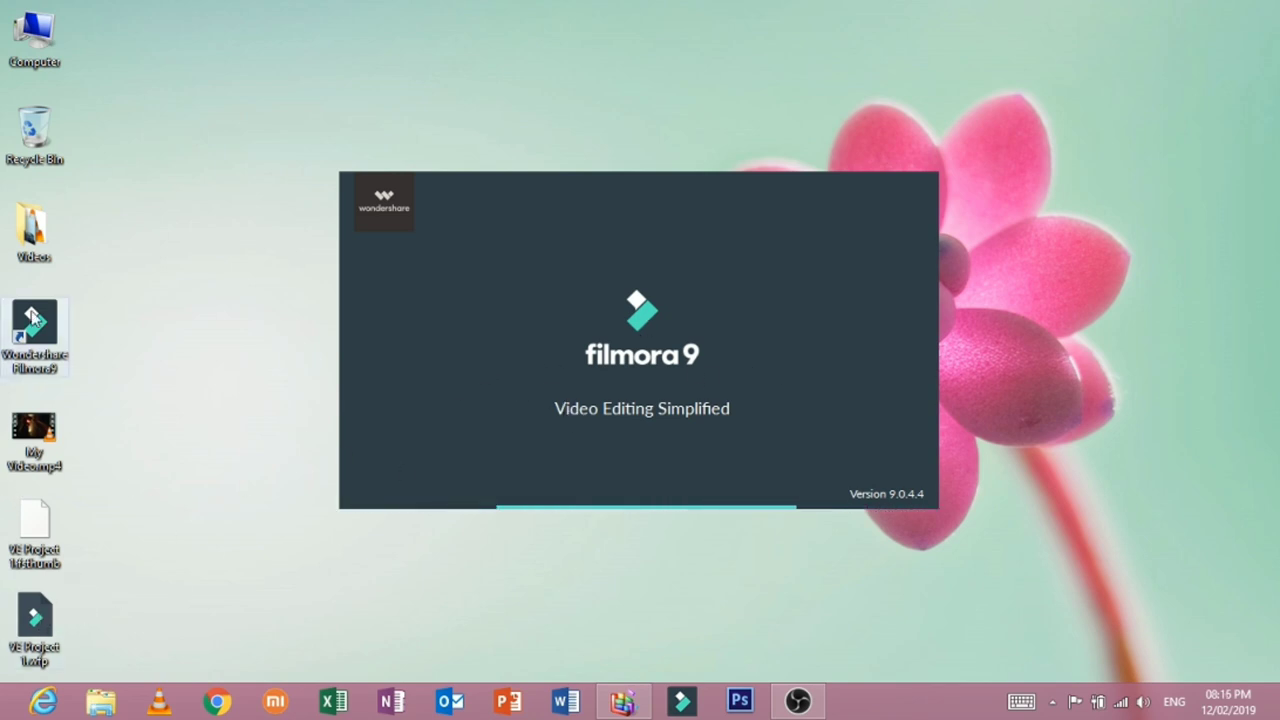
pyautogui.click(33, 228)
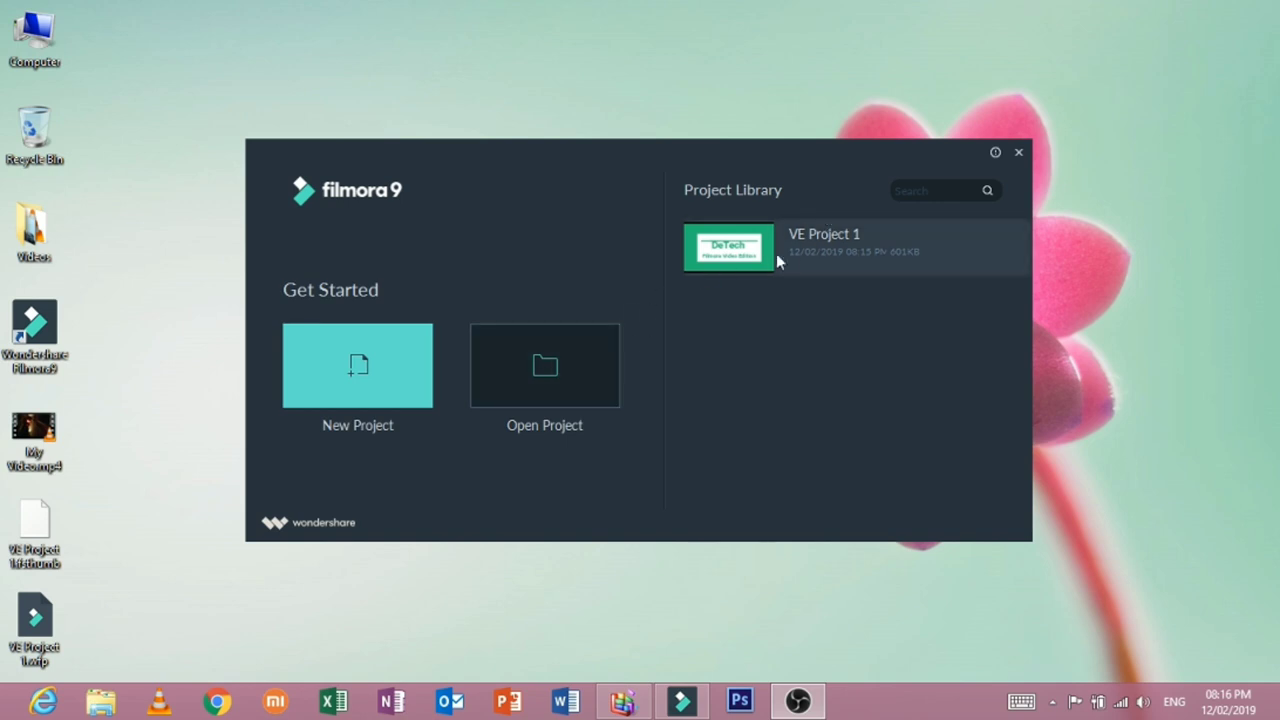
pyautogui.click(788, 251)
pyautogui.click(572, 377)
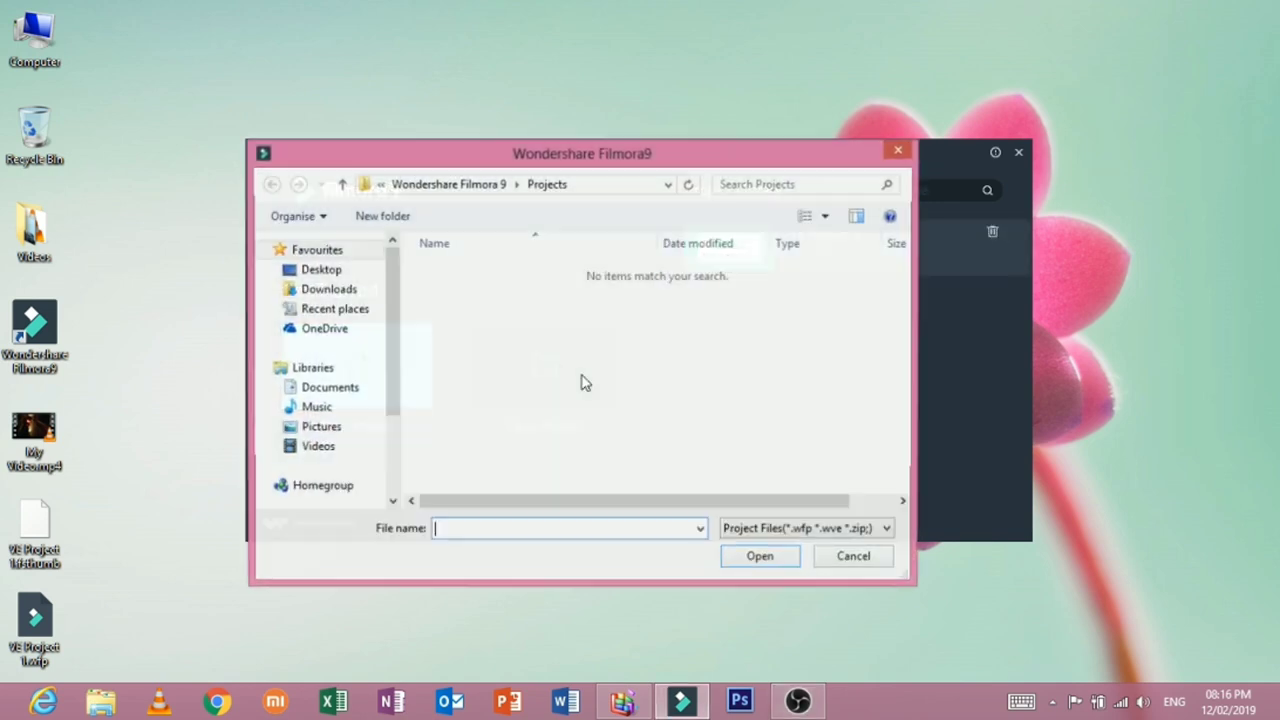
pyautogui.click(325, 270)
pyautogui.click(561, 398)
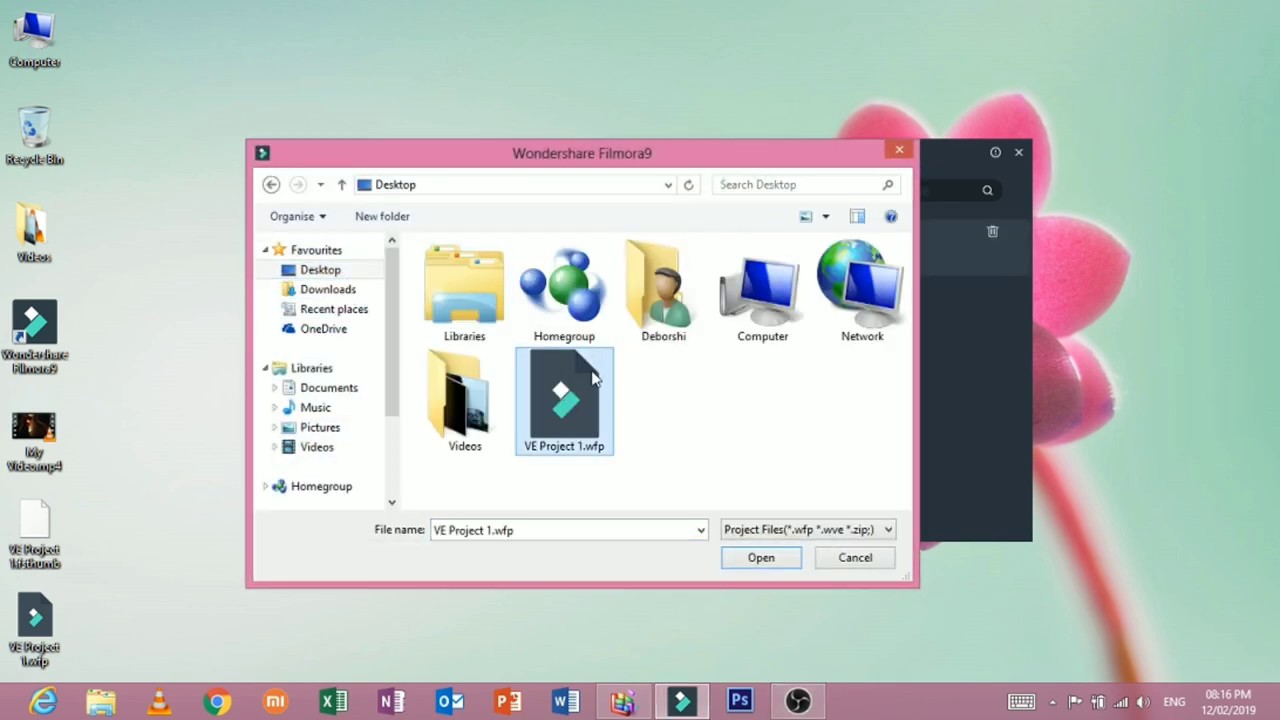
pyautogui.click(900, 153)
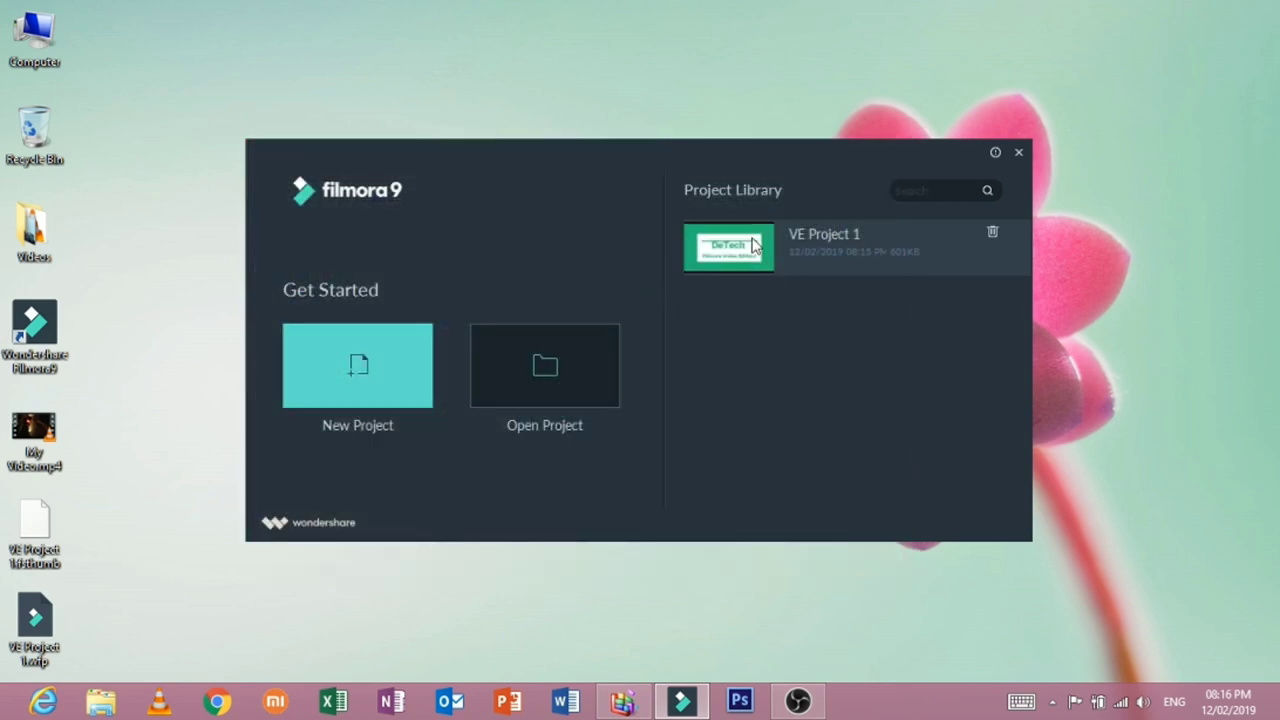
# Step: Open the saved project VE Project 1.wfp from the Desktop
pyautogui.click(595, 378)
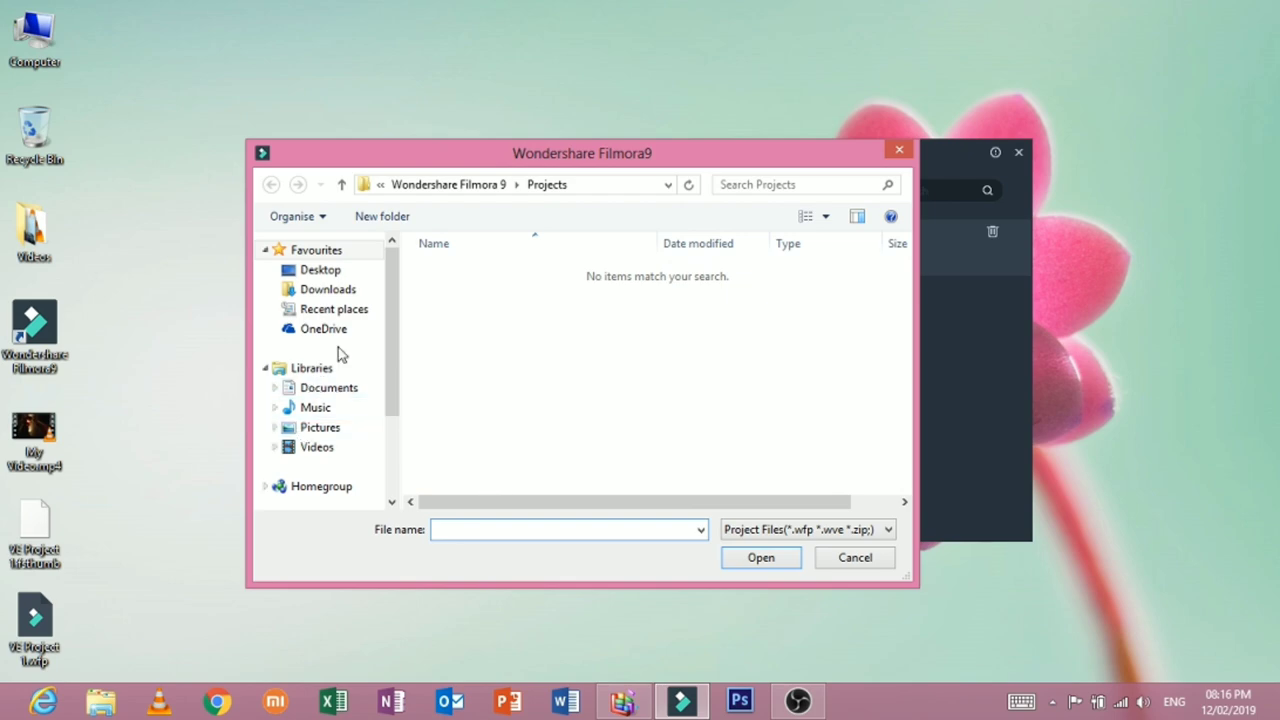
pyautogui.click(320, 270)
pyautogui.doubleClick(543, 414)
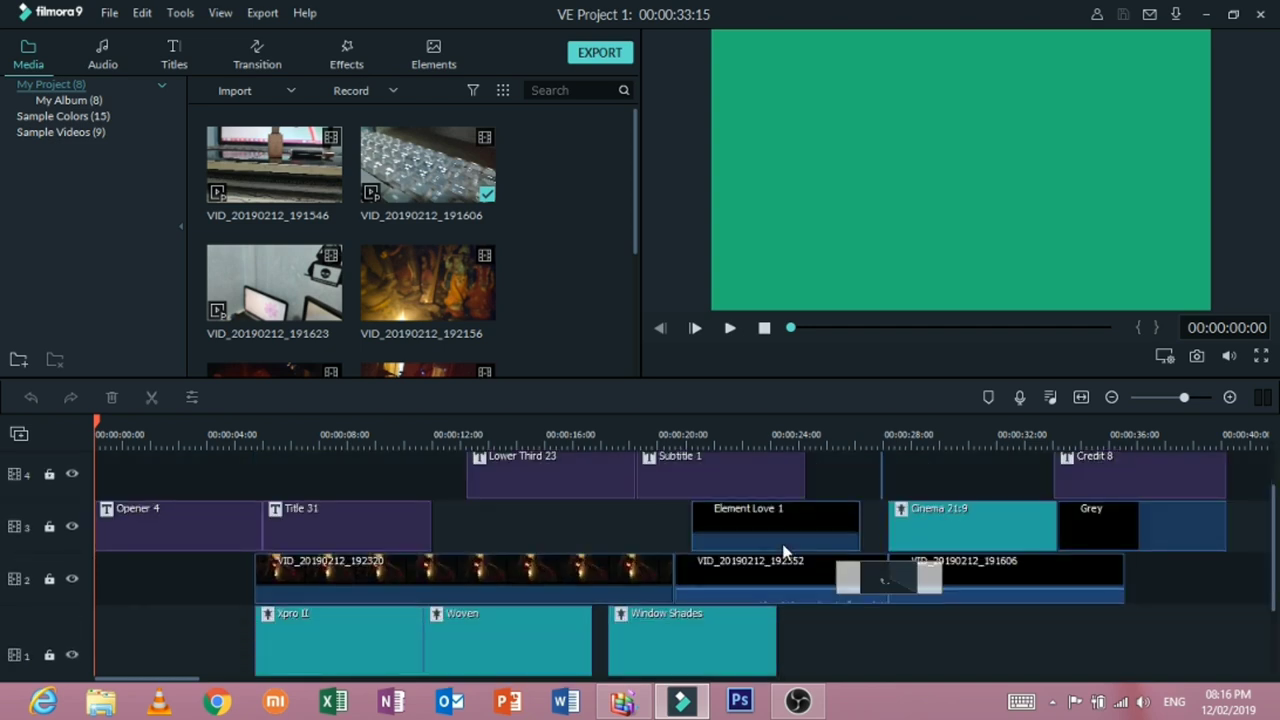
pyautogui.moveTo(1190, 403); pyautogui.dragTo(1184, 405)
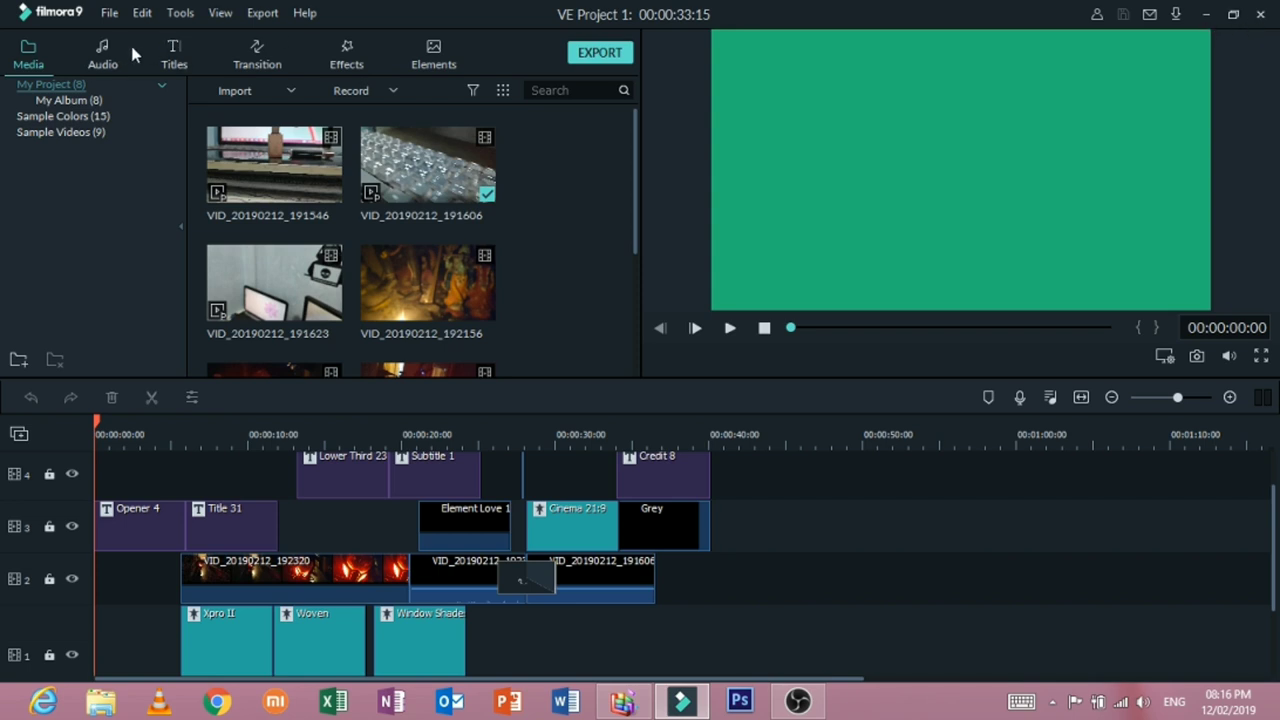
# Step: Start a new empty project
pyautogui.click(107, 13)
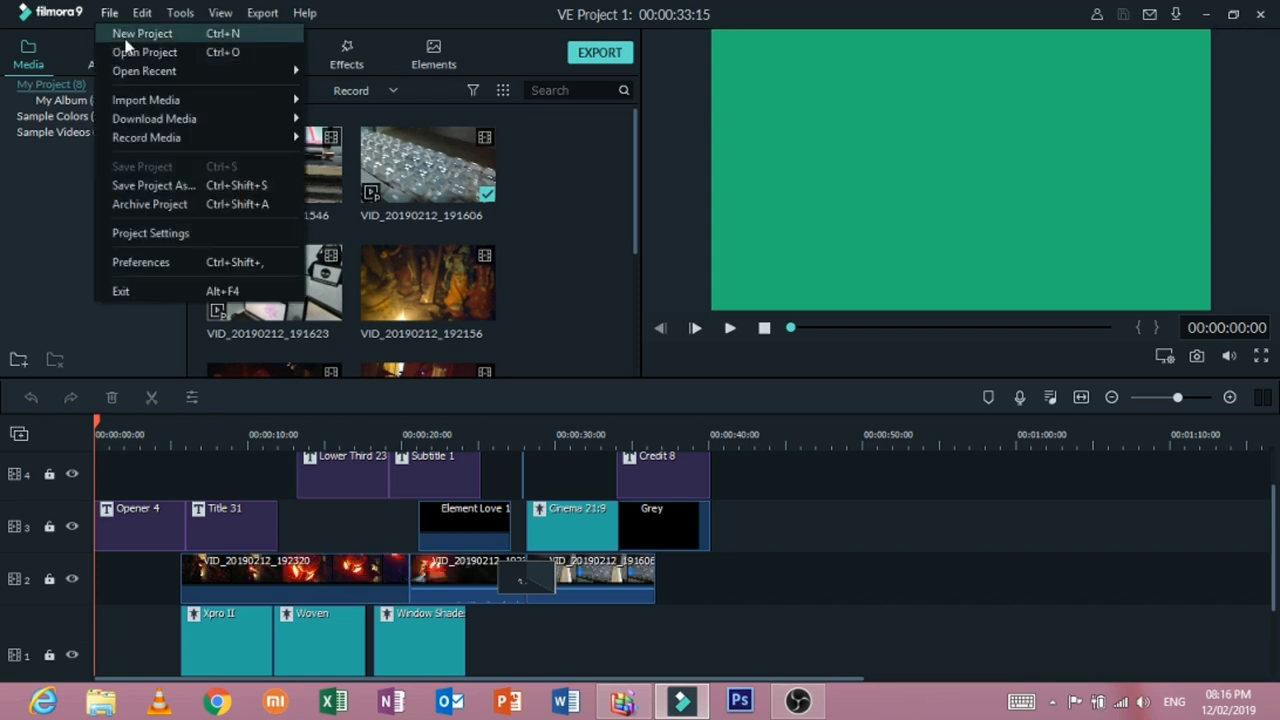
pyautogui.click(126, 42)
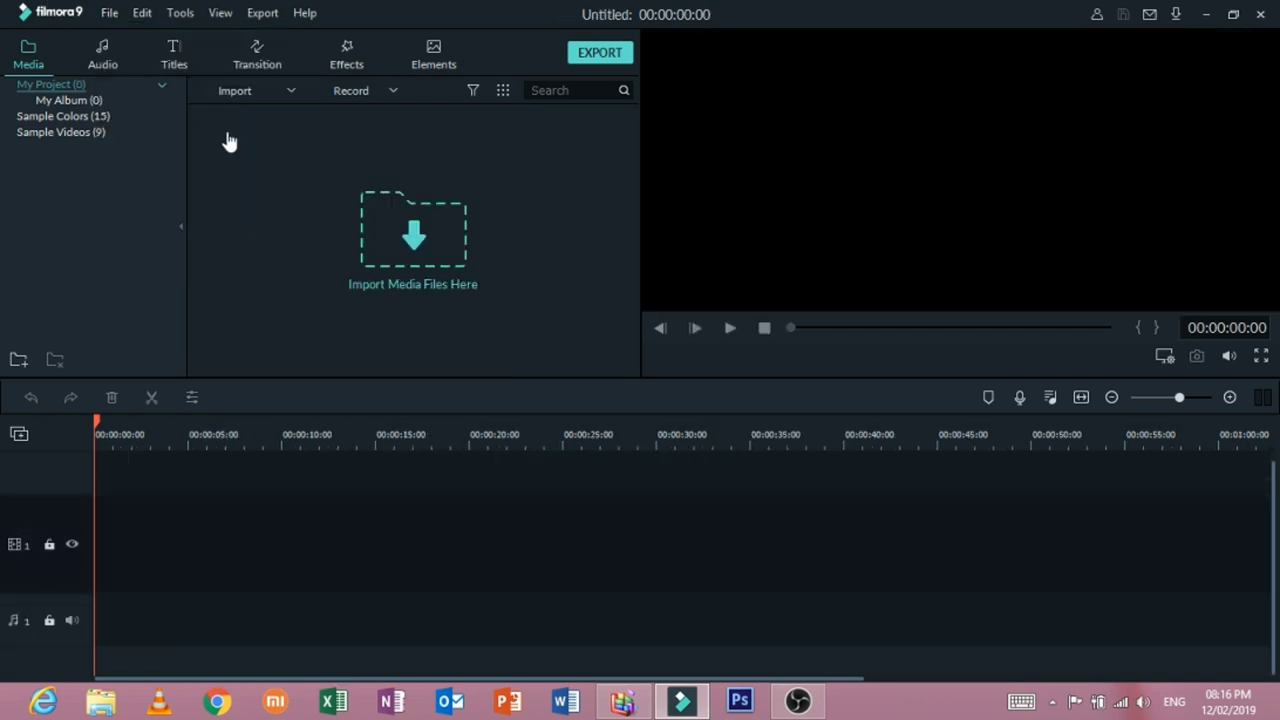
pyautogui.click(117, 13)
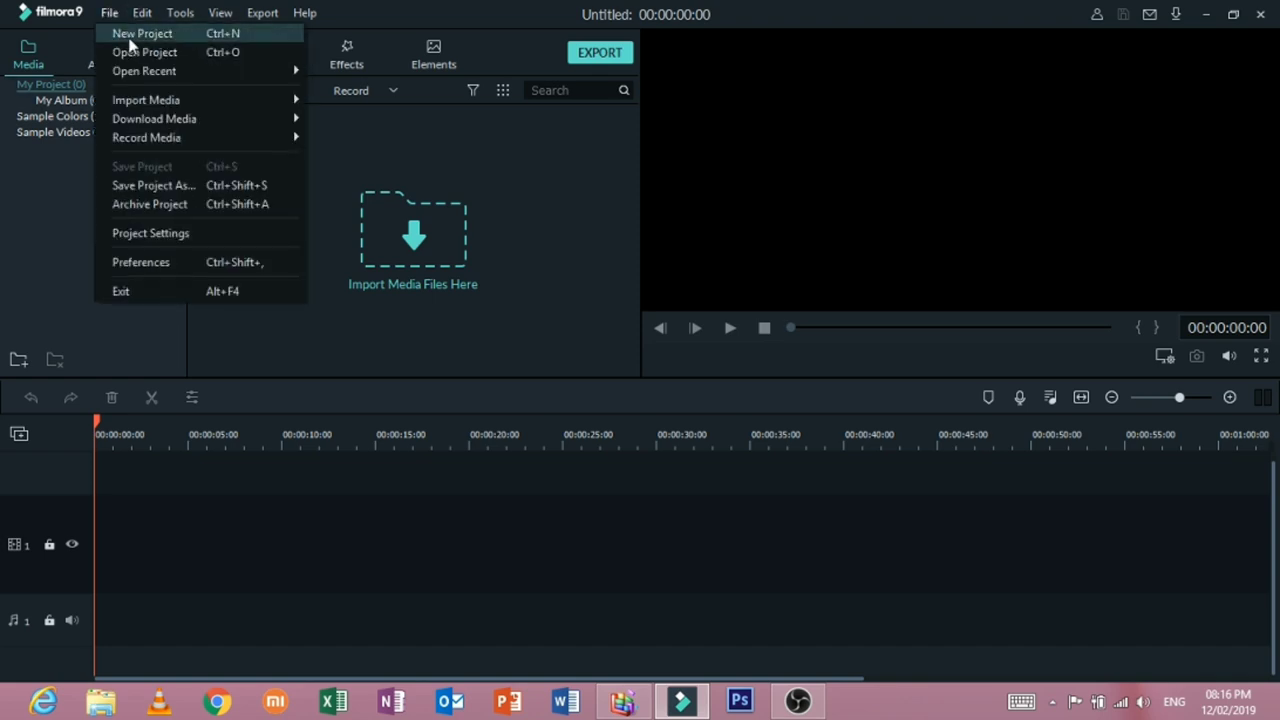
pyautogui.click(108, 14)
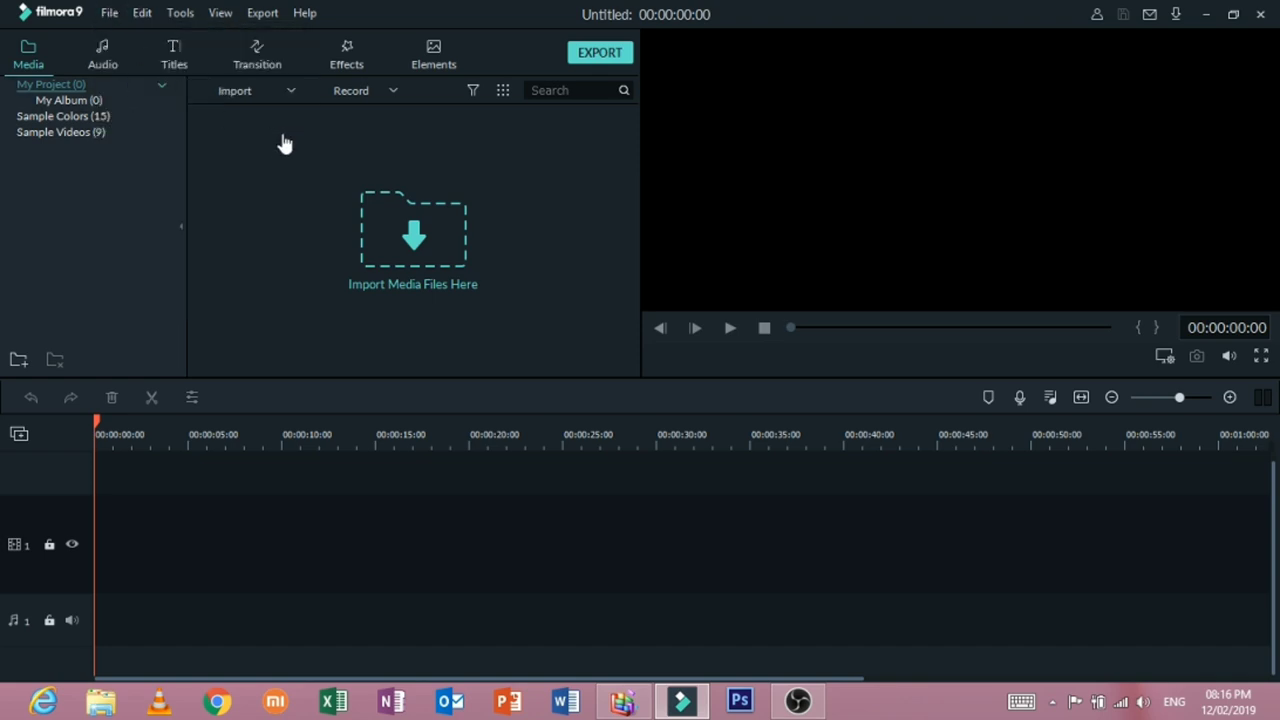
# Step: Import VID_20190212_192745.mp4 from the Videos folder, decline creating proxy files and turn off that prompt for future imports
pyautogui.click(428, 224)
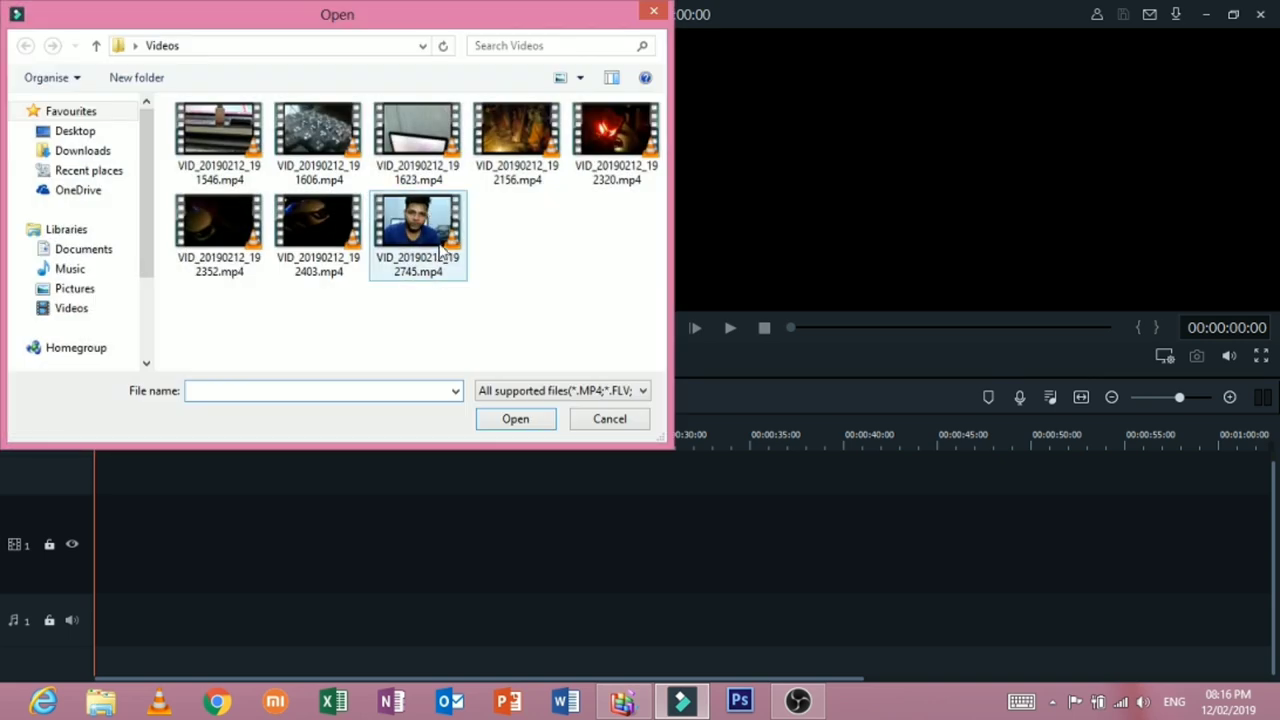
pyautogui.click(440, 247)
pyautogui.doubleClick(438, 243)
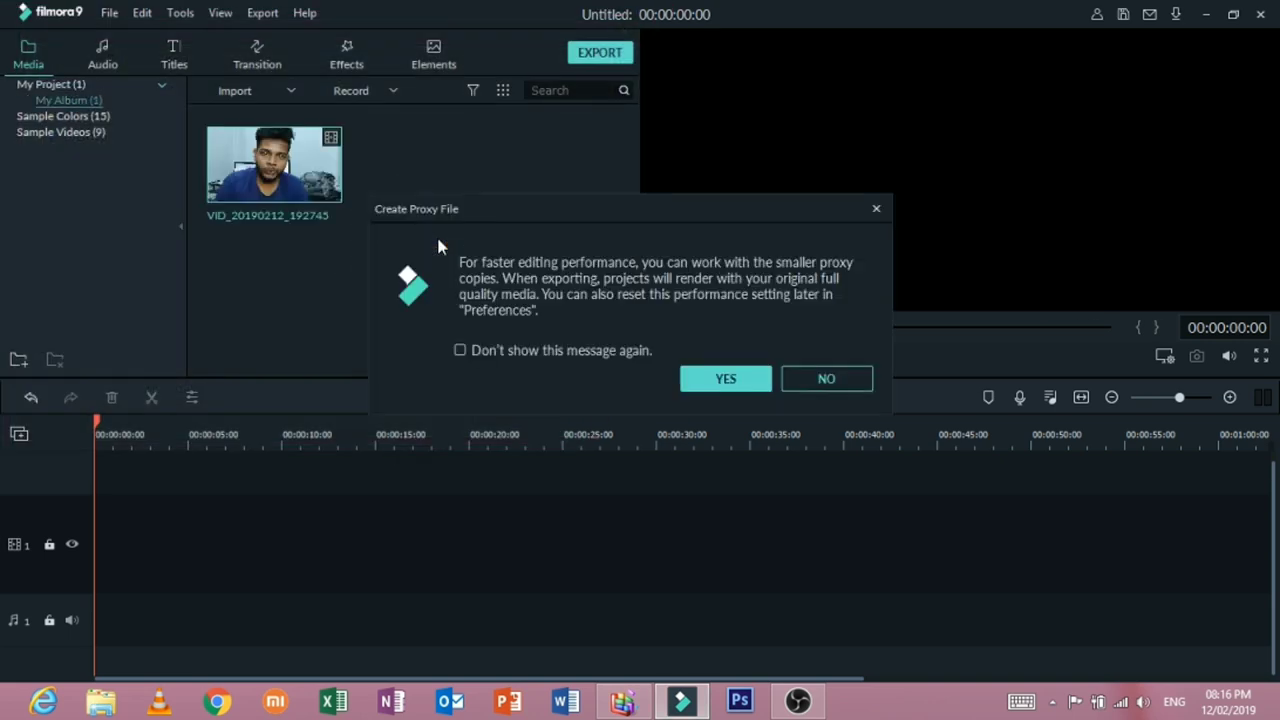
pyautogui.click(570, 348)
pyautogui.click(786, 376)
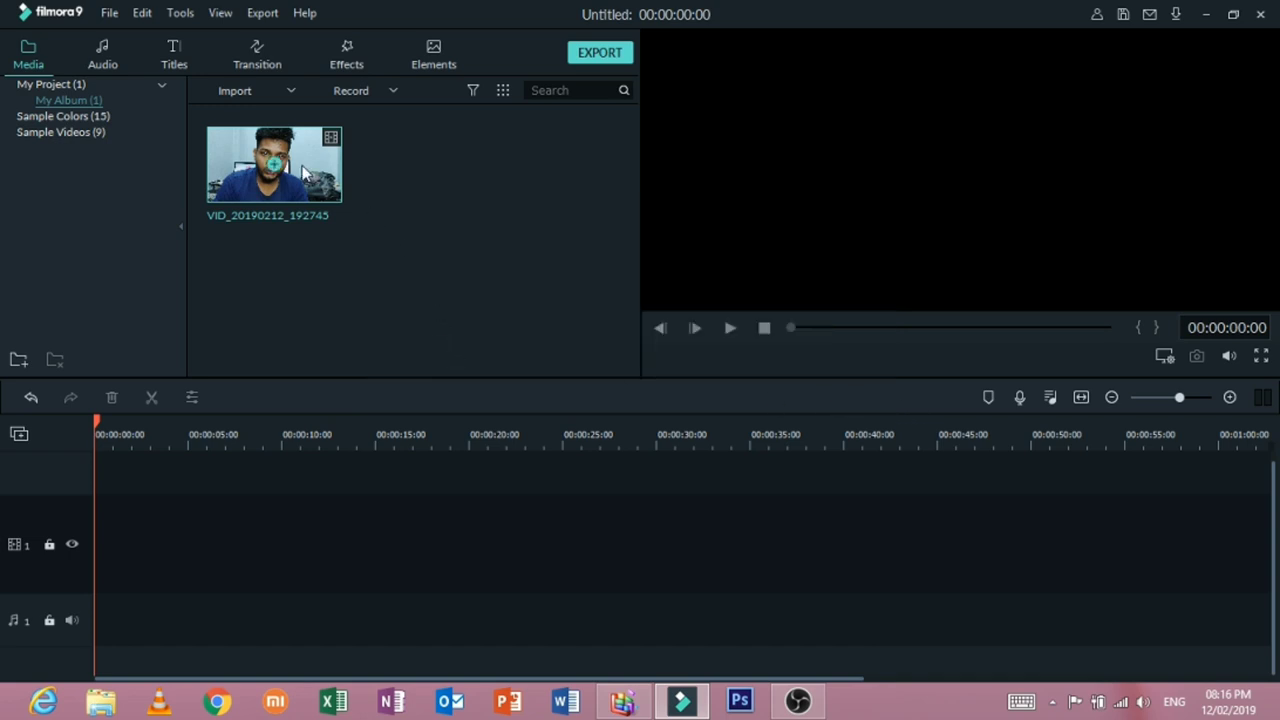
# Step: Place VID_20190212_192745 at the start of a new video track, matching the project settings to the media without always asking
pyautogui.moveTo(305, 172); pyautogui.dragTo(92, 497)
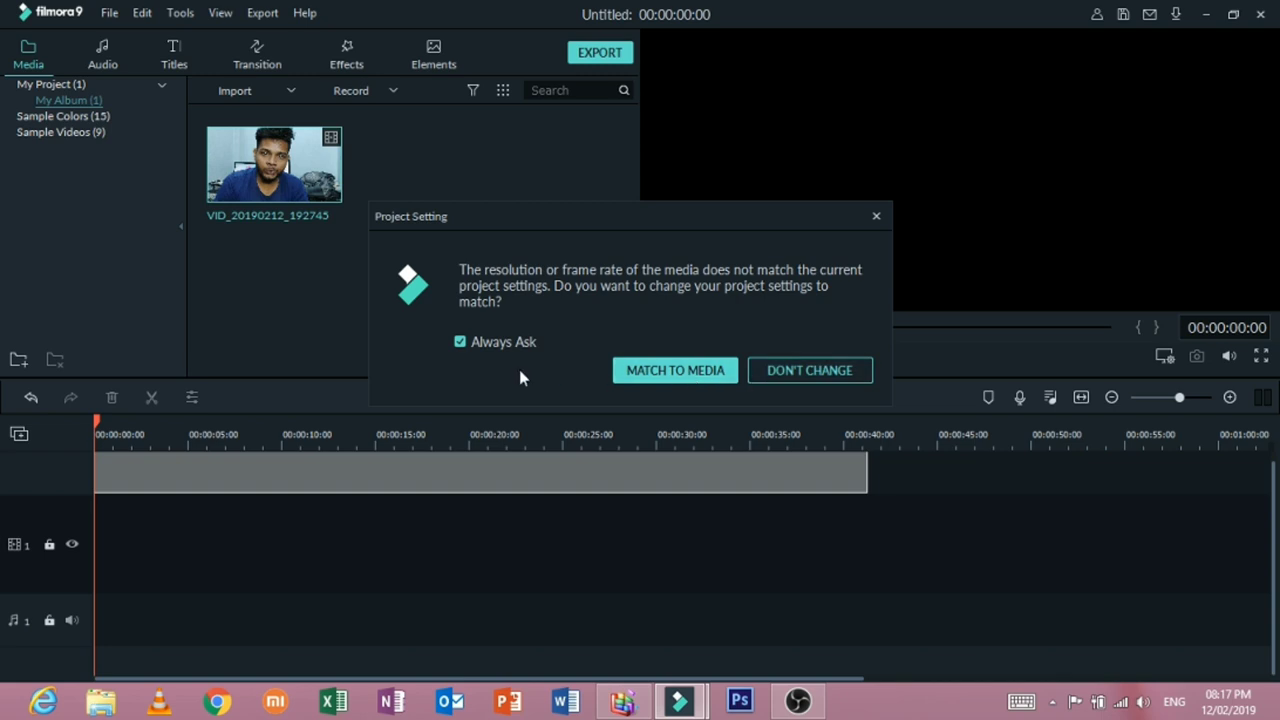
pyautogui.click(535, 342)
pyautogui.click(703, 386)
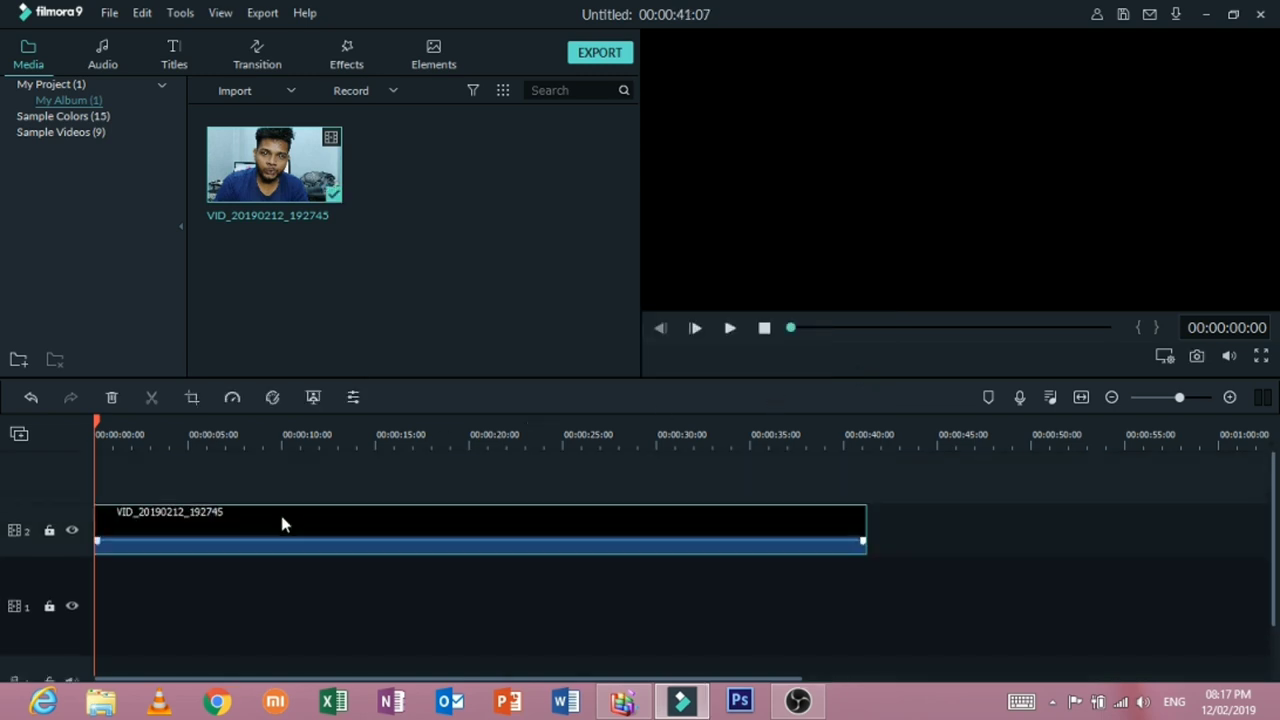
# Step: Split the clip at 00:00:02:10, delete the opening part and move the remainder to the start of the track
pyautogui.click(731, 328)
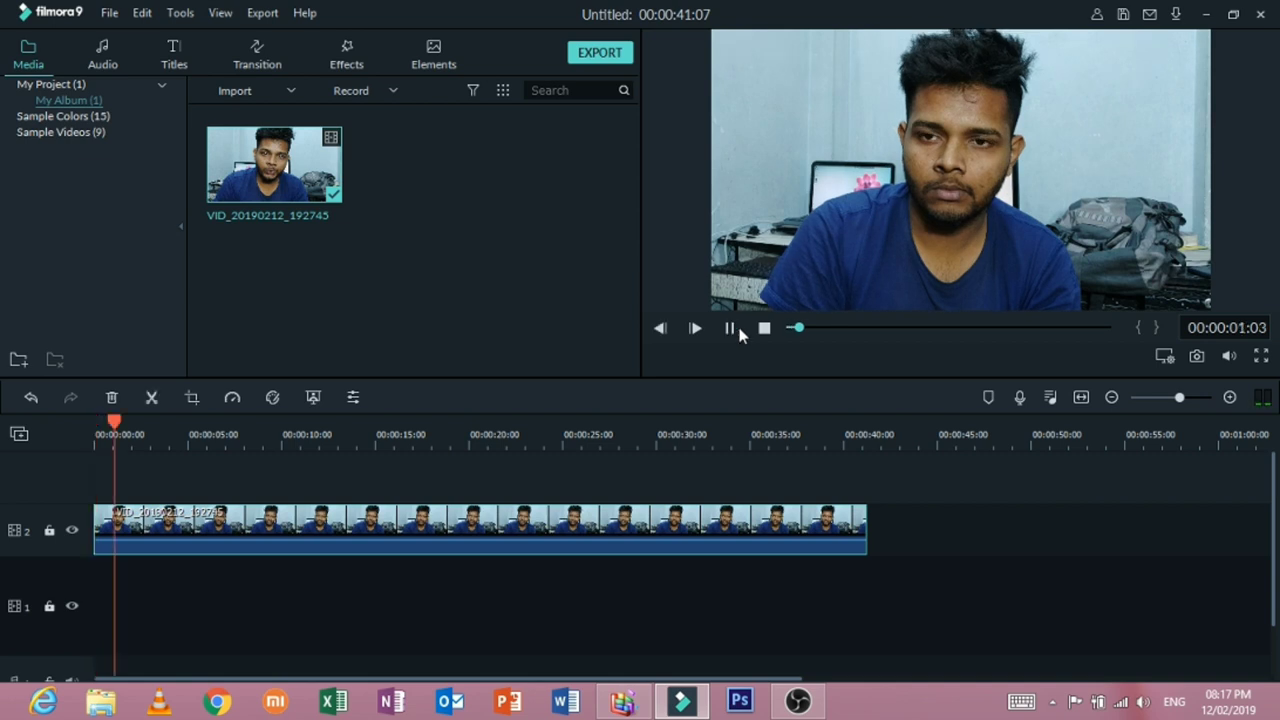
pyautogui.click(731, 328)
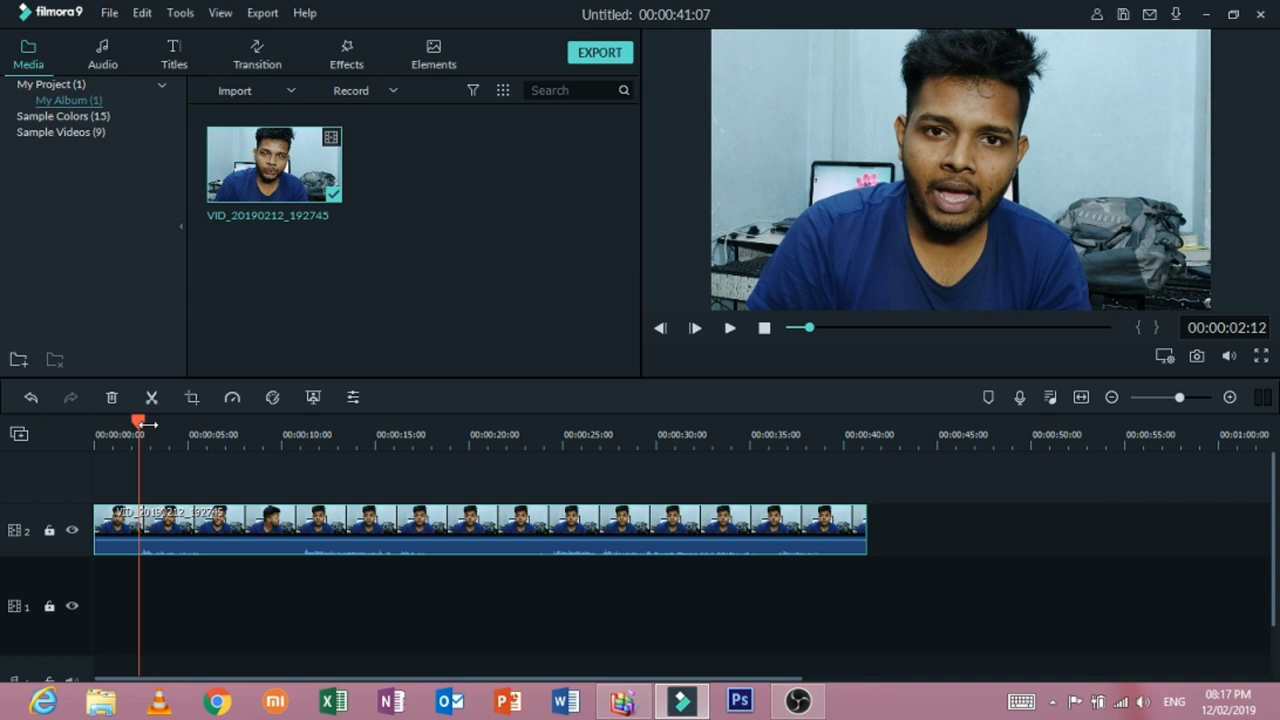
pyautogui.hotkey('ctrl', 'b')
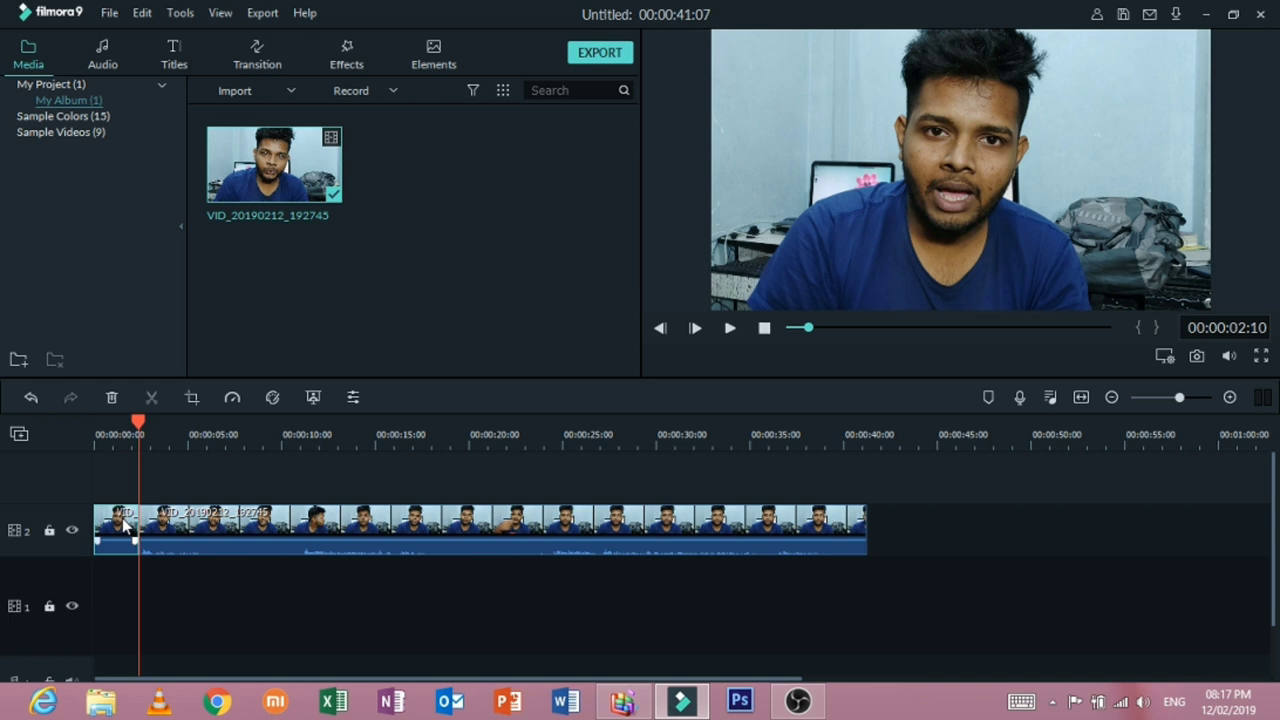
pyautogui.rightClick(124, 527)
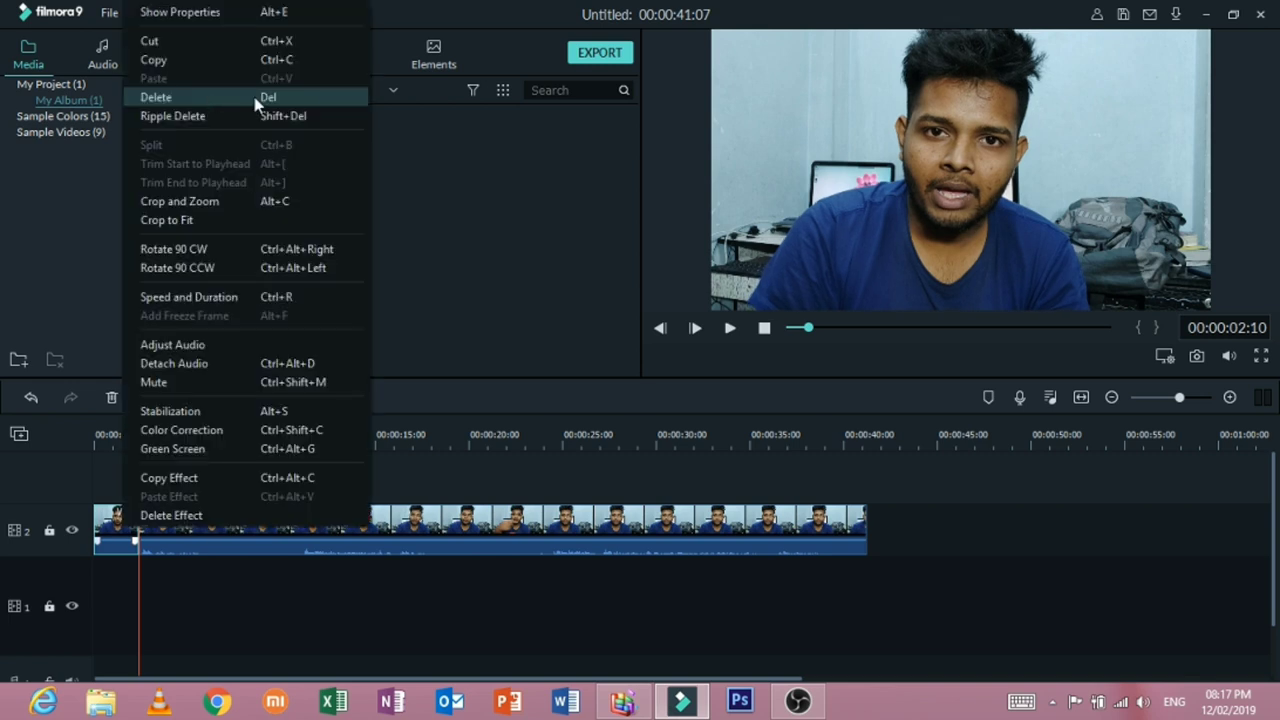
pyautogui.click(216, 95)
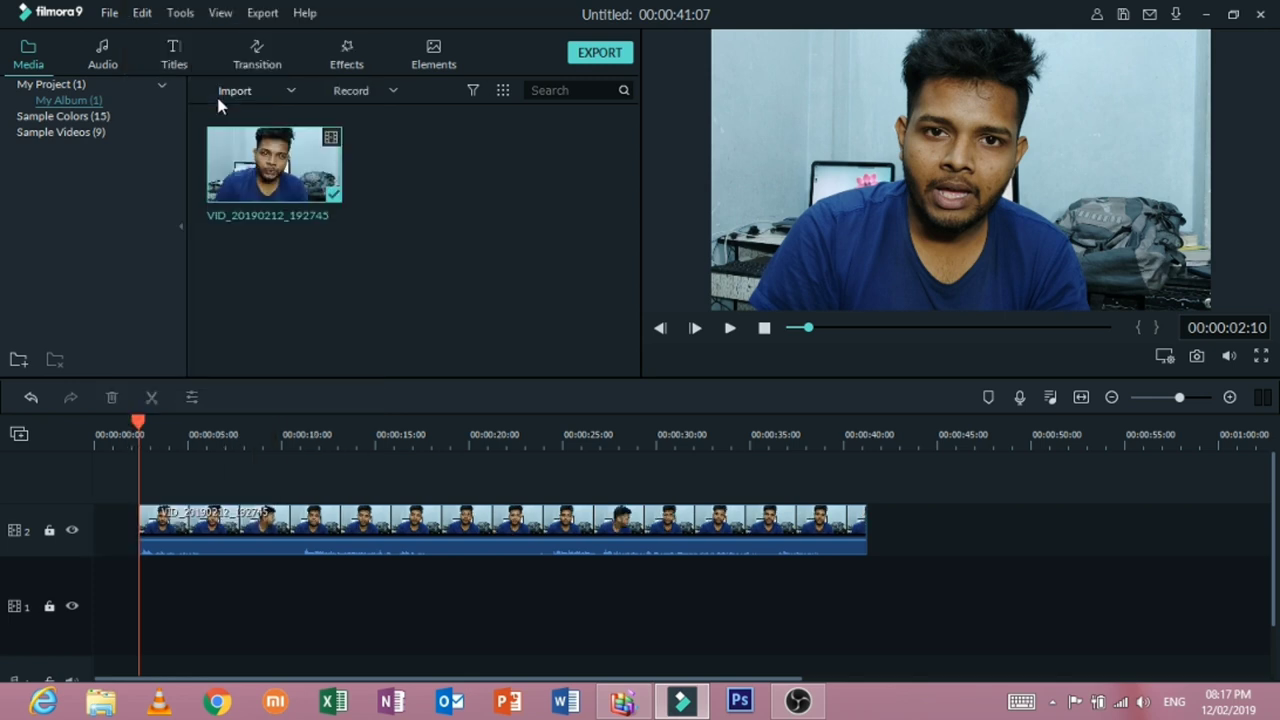
pyautogui.moveTo(285, 544); pyautogui.dragTo(240, 544)
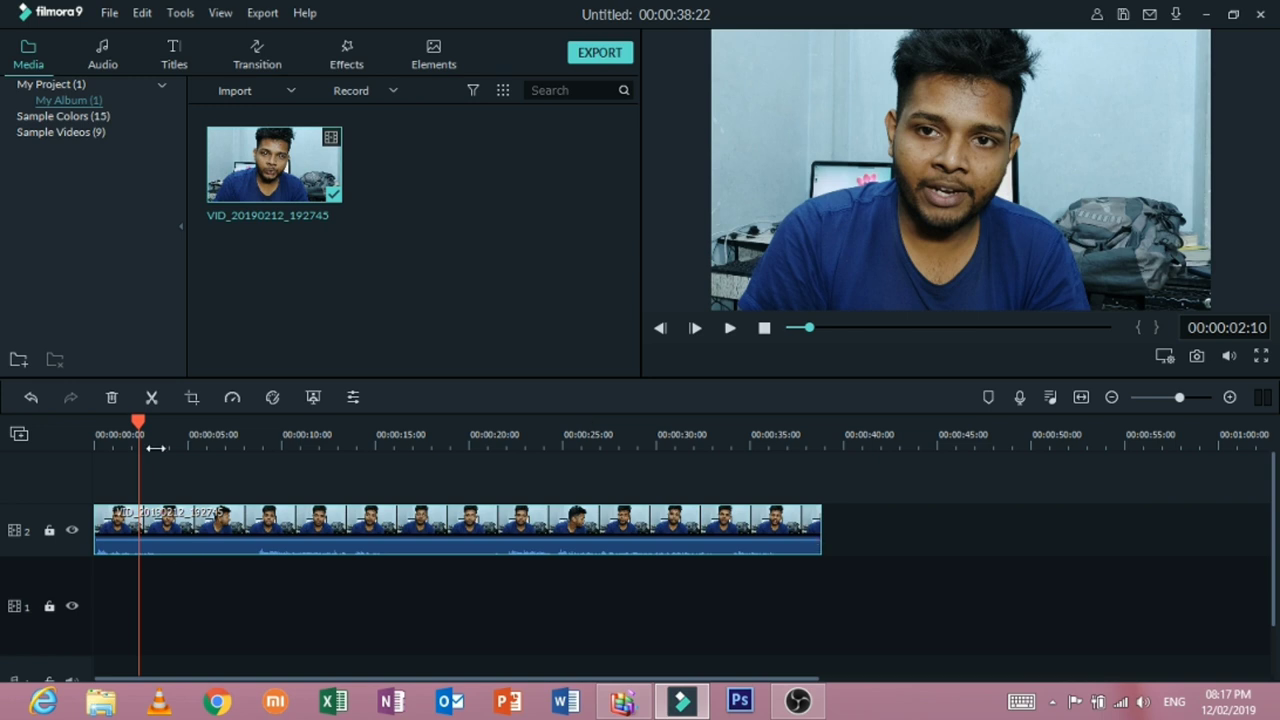
# Step: Cut out the section between 00:00:03:07 and 00:00:08:11 and move the remaining footage back to close the gap
pyautogui.moveTo(140, 424); pyautogui.dragTo(156, 433)
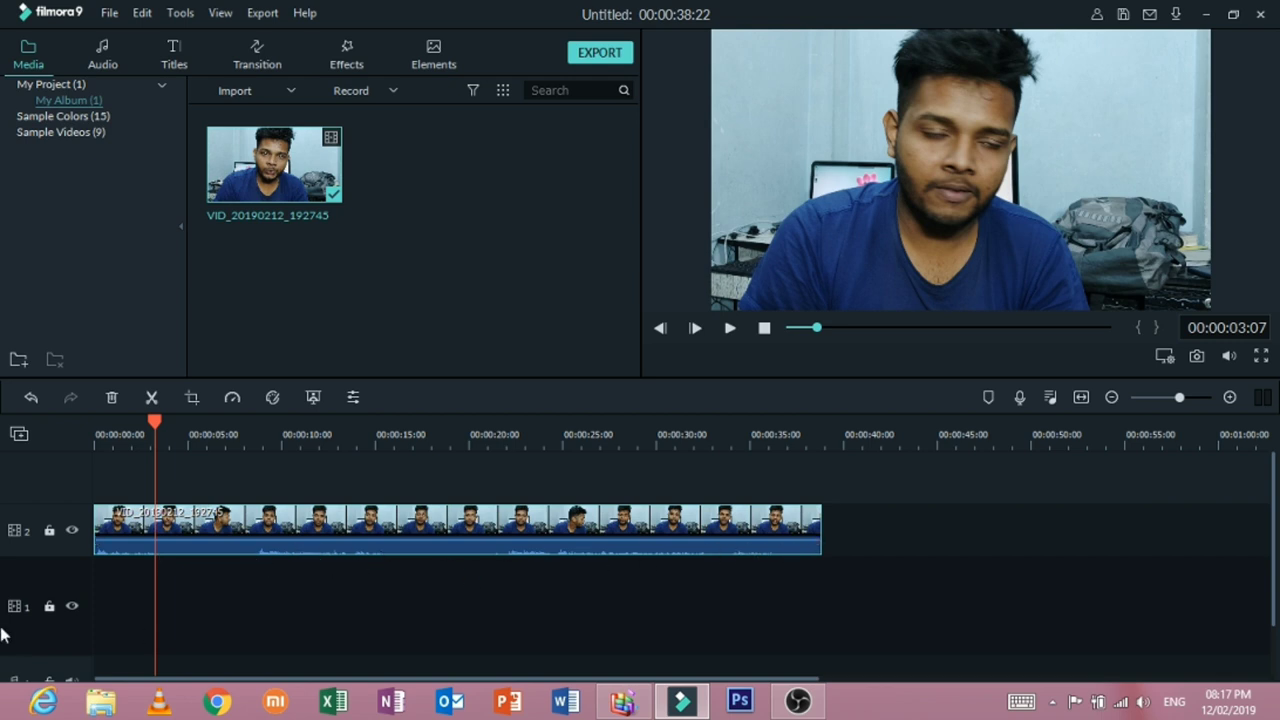
pyautogui.click(151, 397)
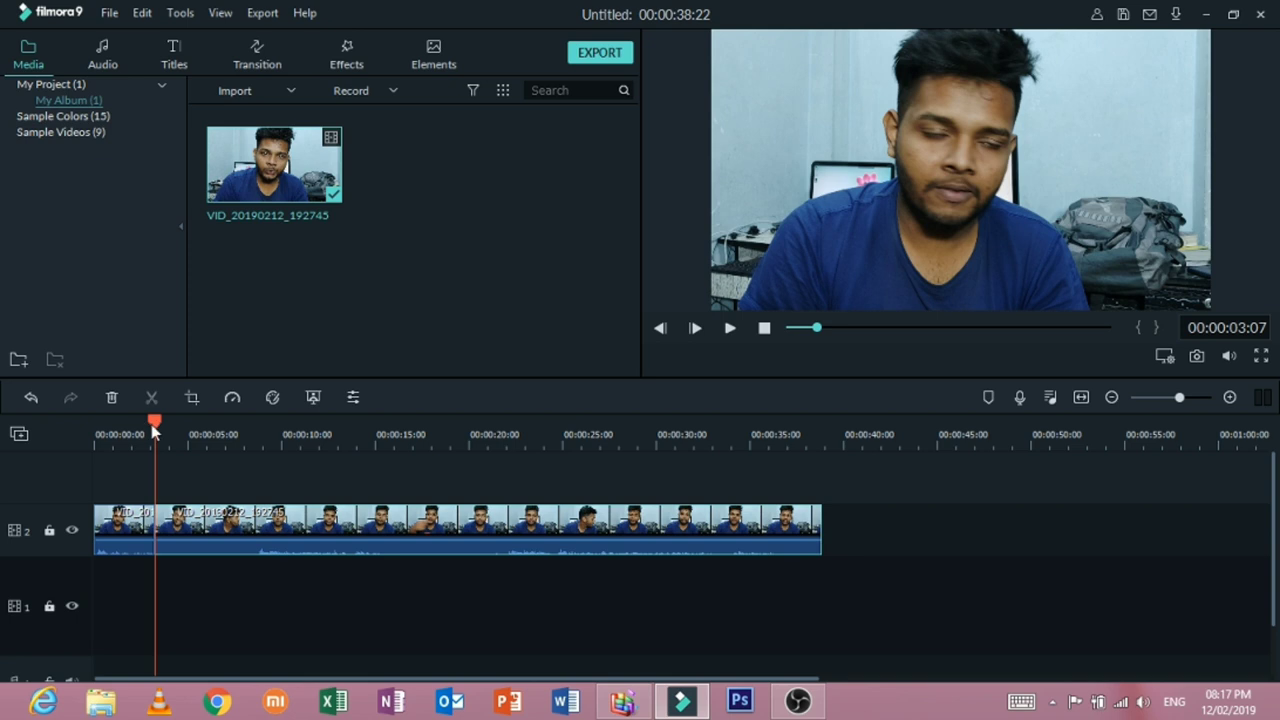
pyautogui.click(252, 449)
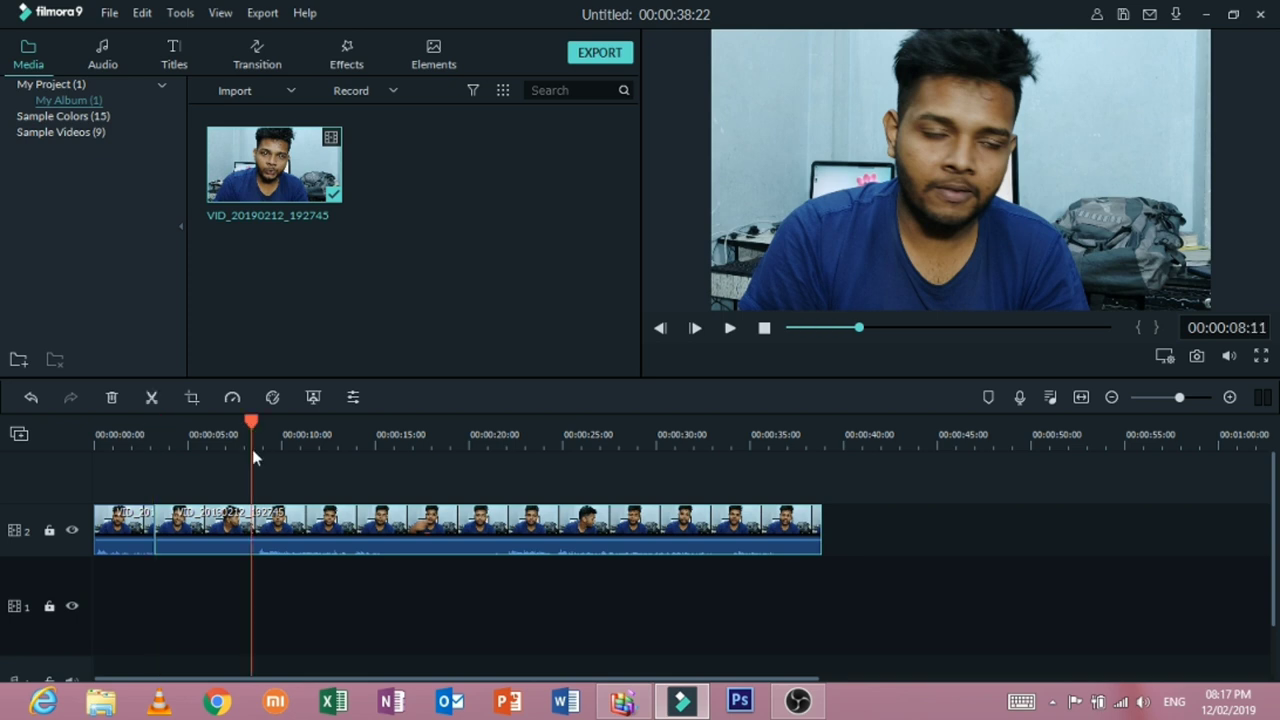
pyautogui.rightClick(235, 527)
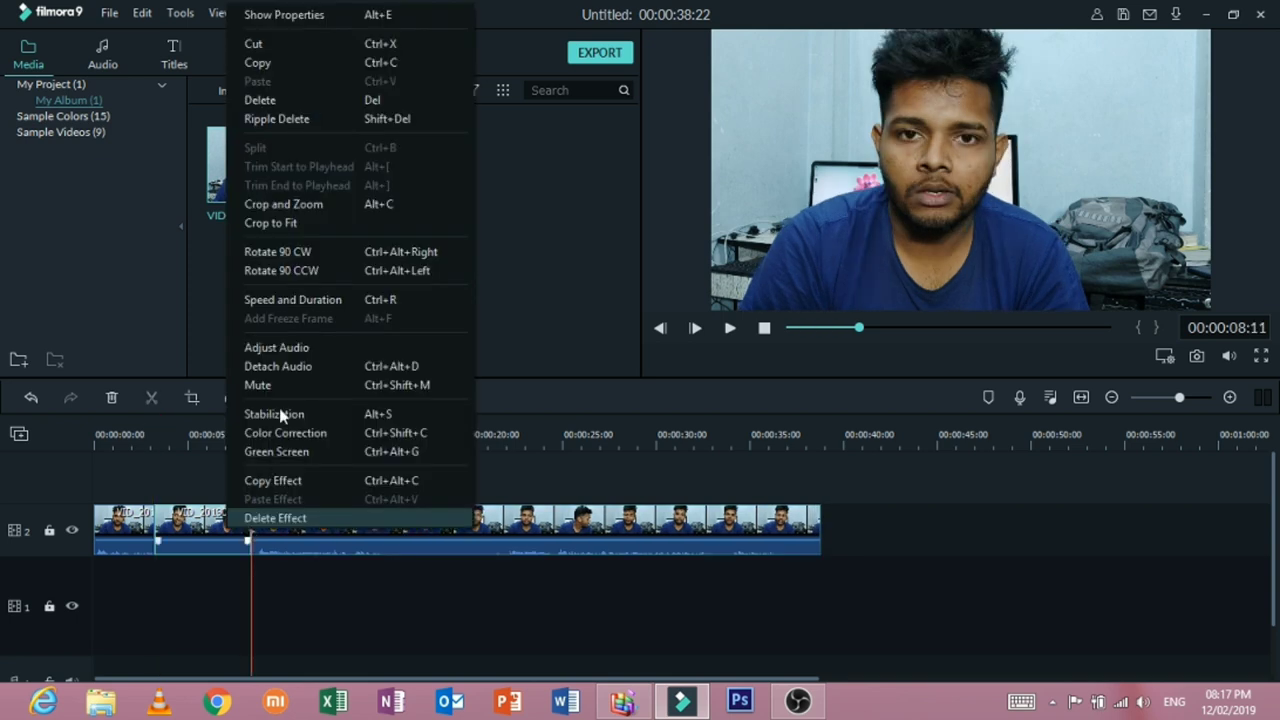
pyautogui.press('Delete')
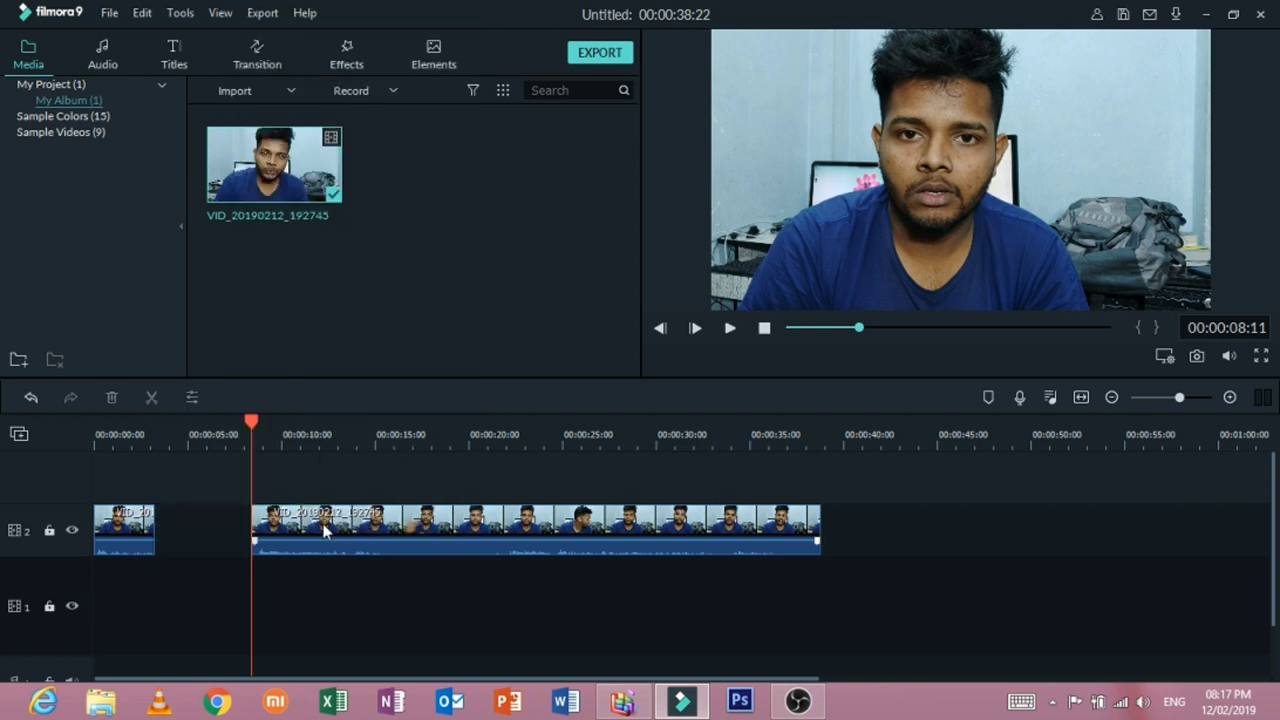
pyautogui.moveTo(325, 530); pyautogui.dragTo(298, 524)
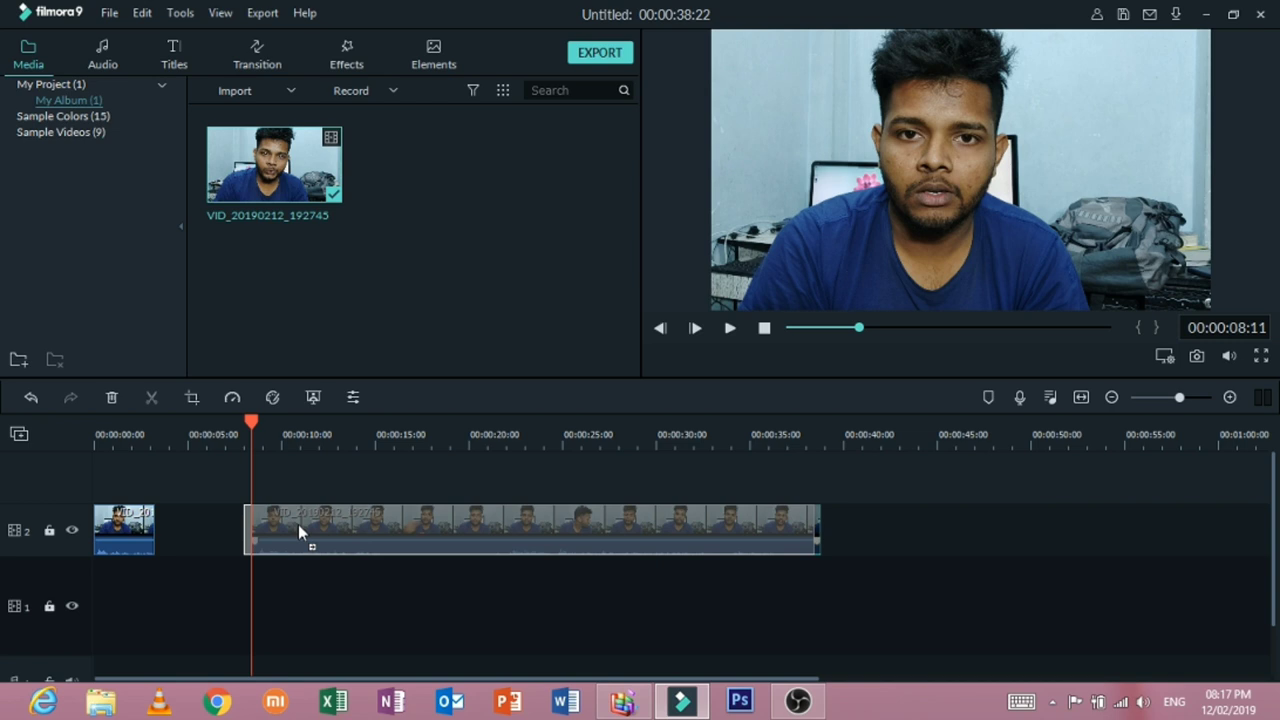
pyautogui.moveTo(298, 524); pyautogui.dragTo(208, 524)
# Step: Move the middle piece of the cut footage behind the last piece, leaving no gaps, and play back the edited sequence
pyautogui.click(286, 424)
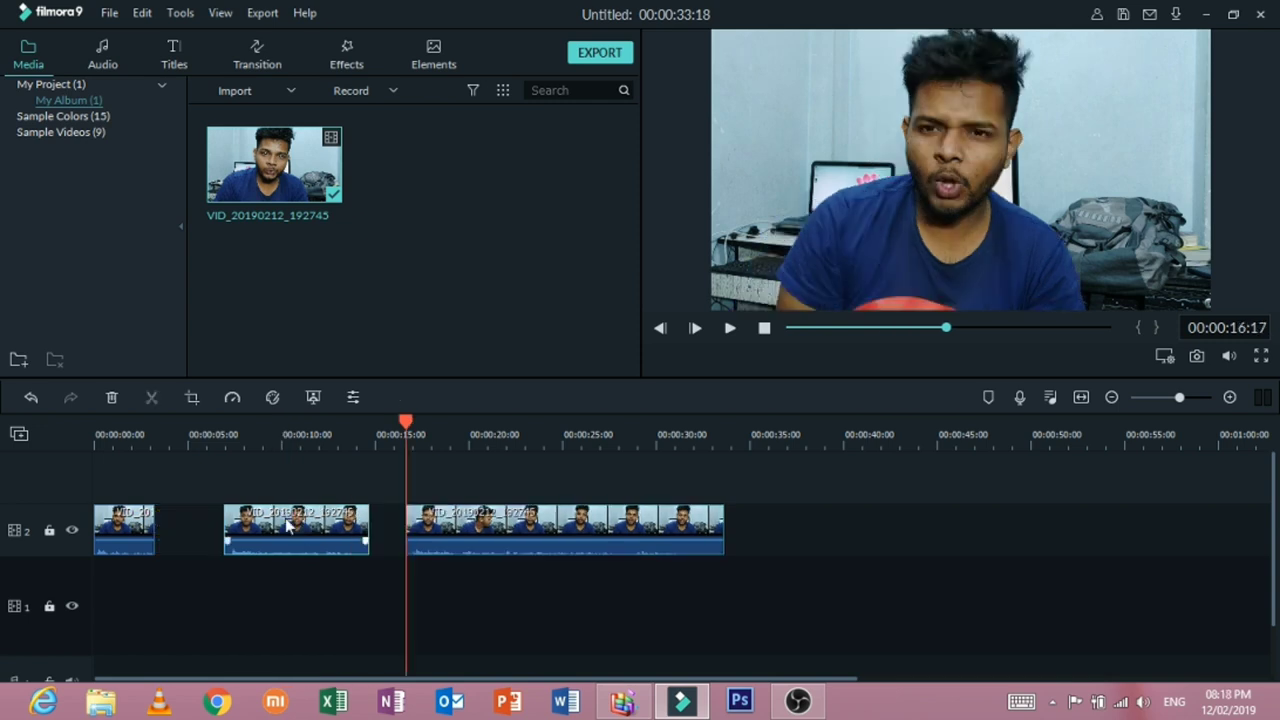
pyautogui.moveTo(286, 540); pyautogui.dragTo(788, 541)
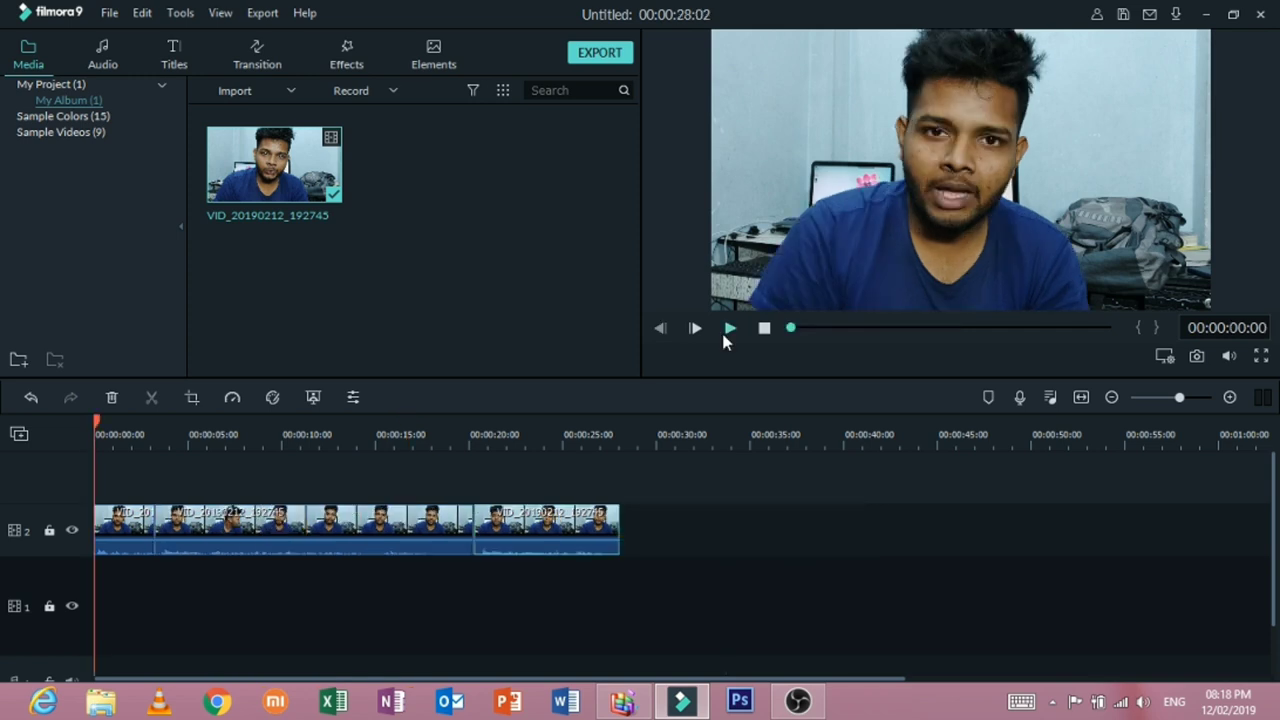
pyautogui.click(729, 328)
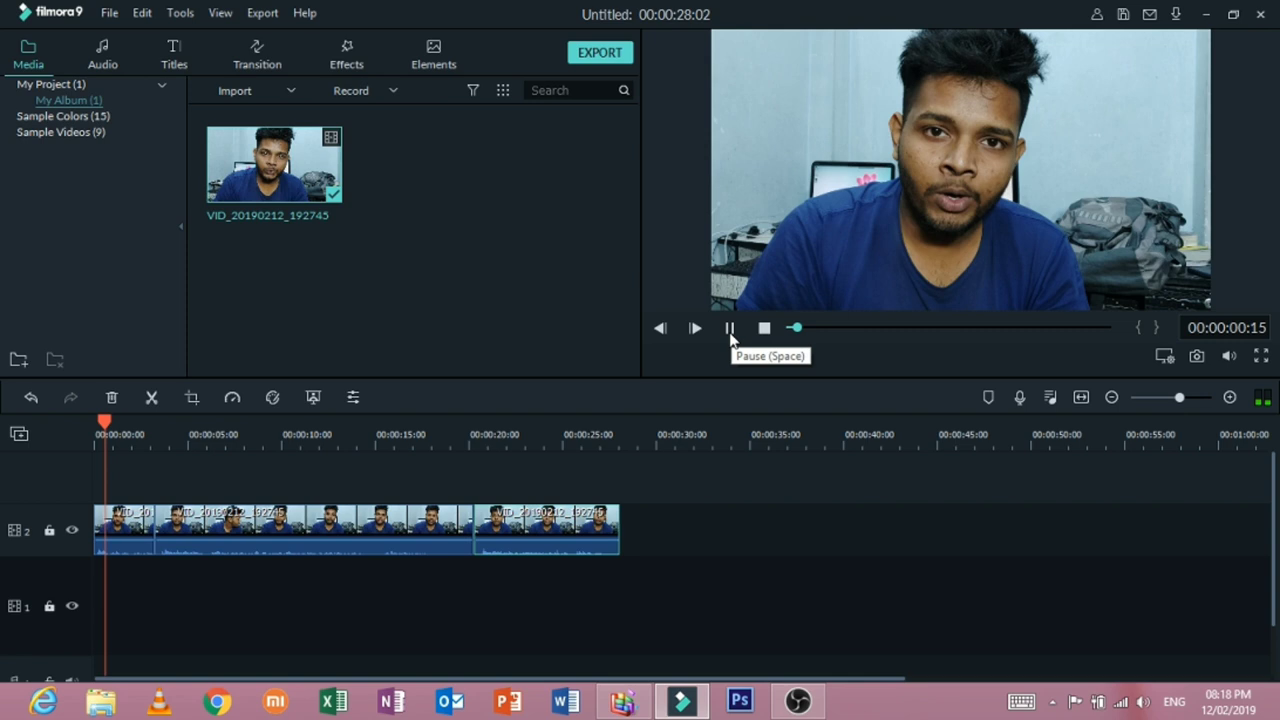
pyautogui.click(310, 440)
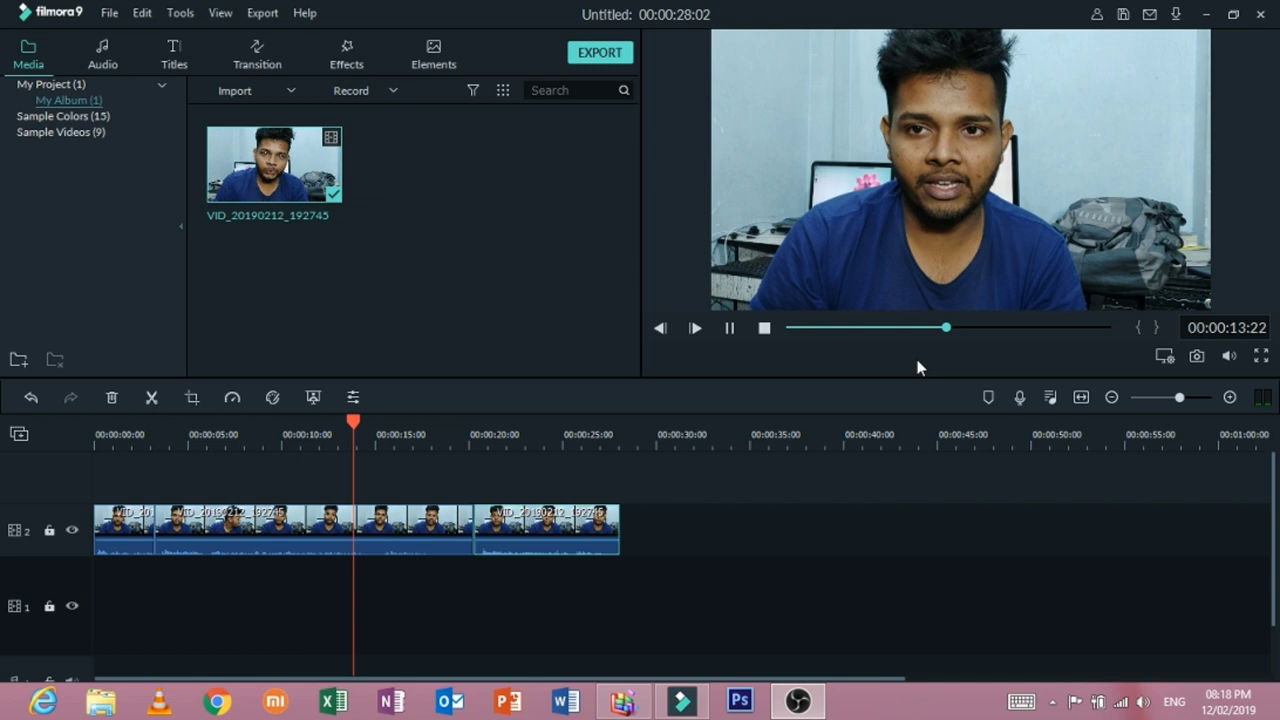
# Step: Insert the Opener 3 title directly after the first piece of footage, overlapping the second piece, and preview it
pyautogui.click(764, 328)
pyautogui.click(176, 64)
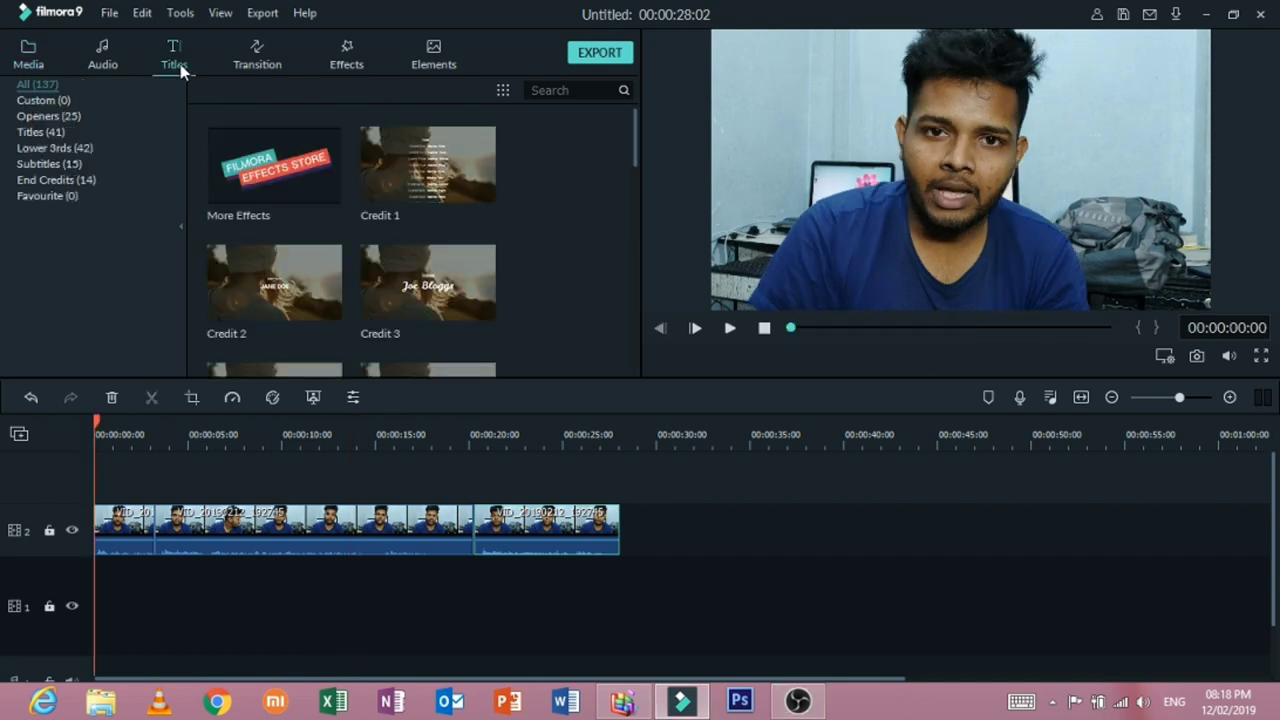
pyautogui.click(42, 100)
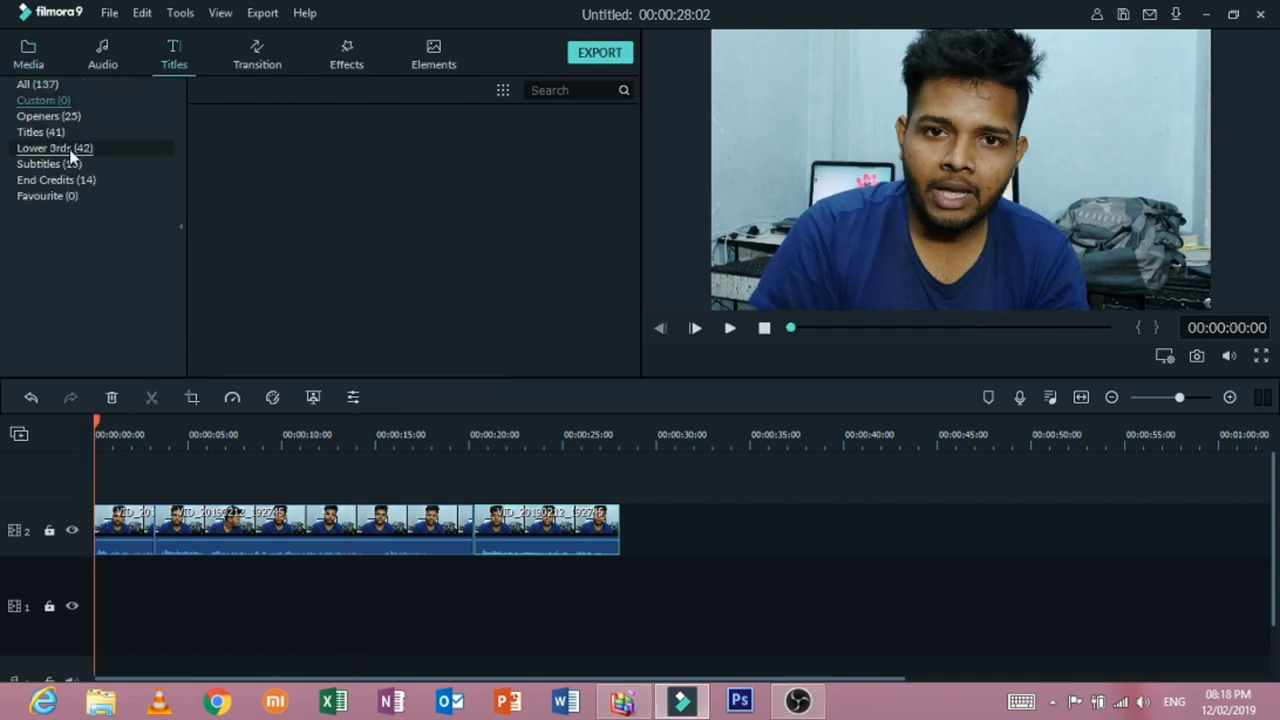
pyautogui.click(70, 119)
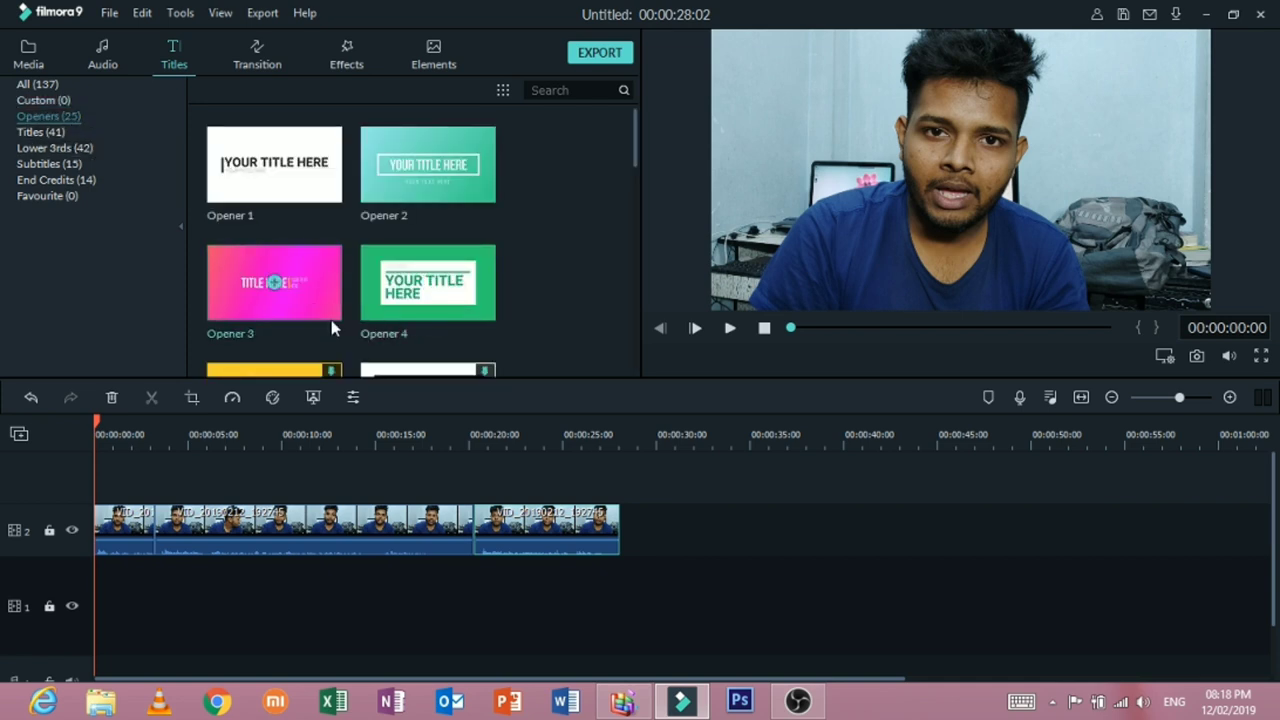
pyautogui.moveTo(274, 282); pyautogui.dragTo(156, 531)
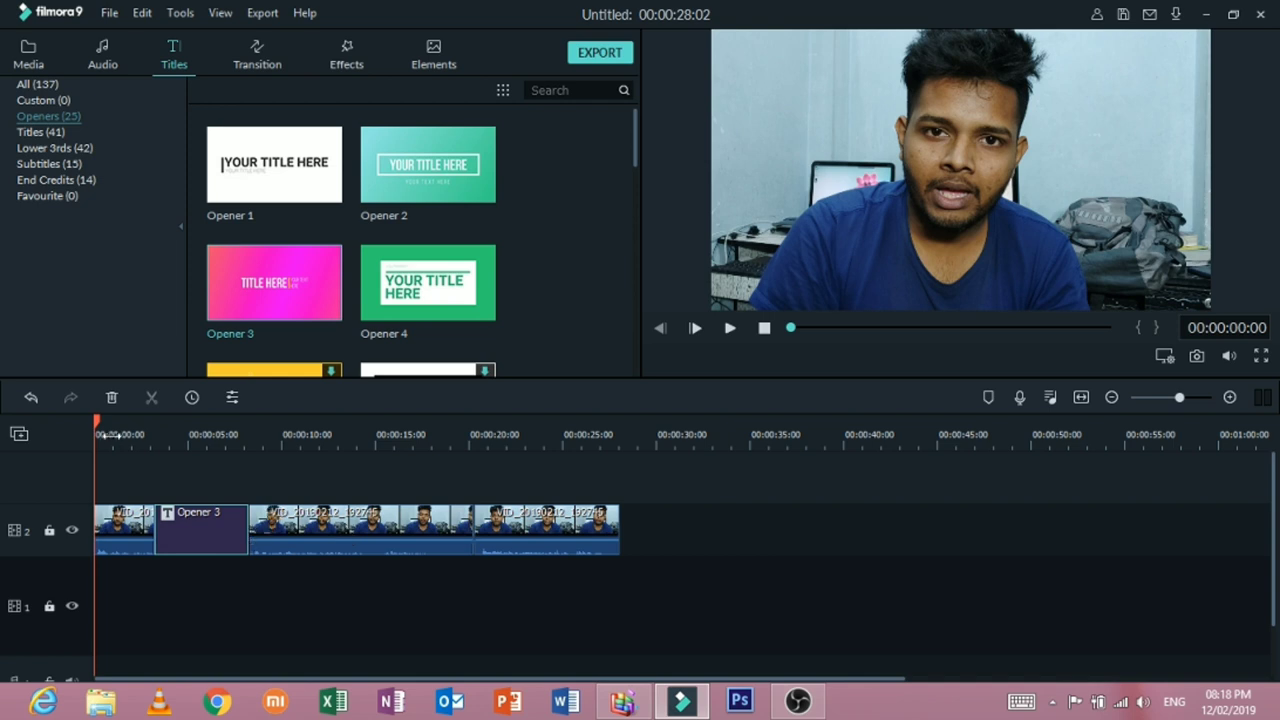
pyautogui.click(117, 432)
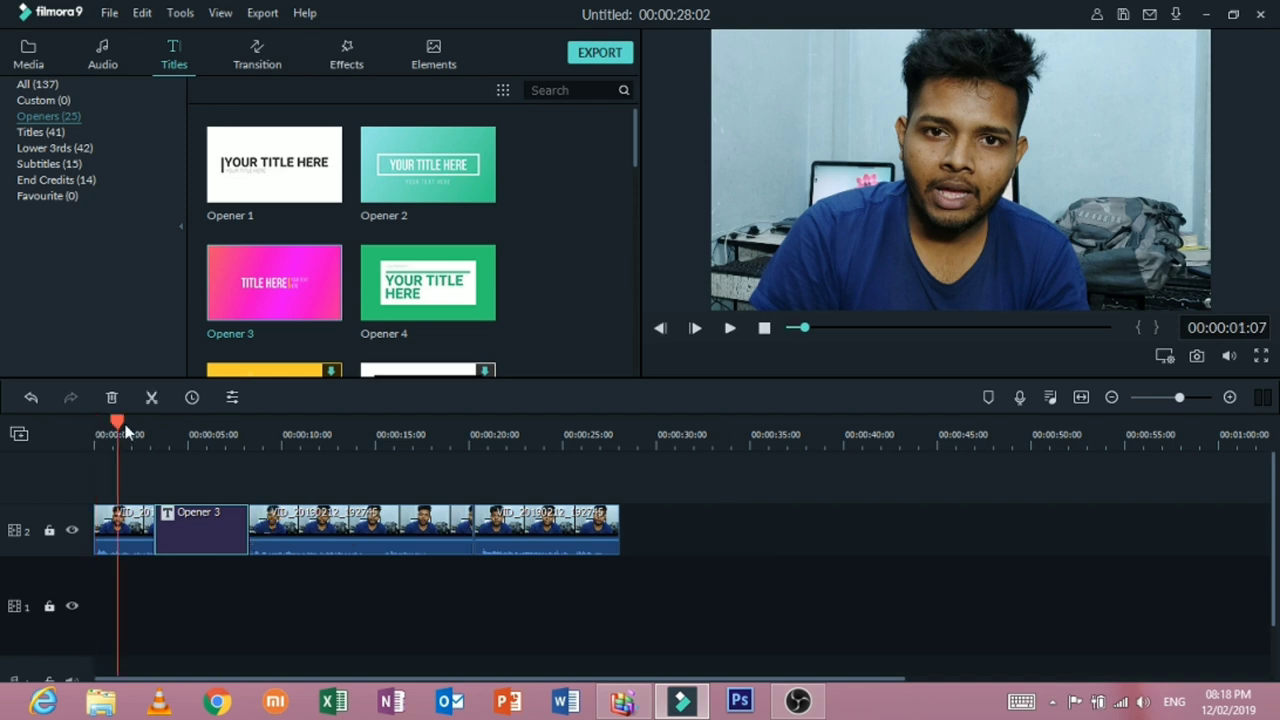
pyautogui.click(730, 328)
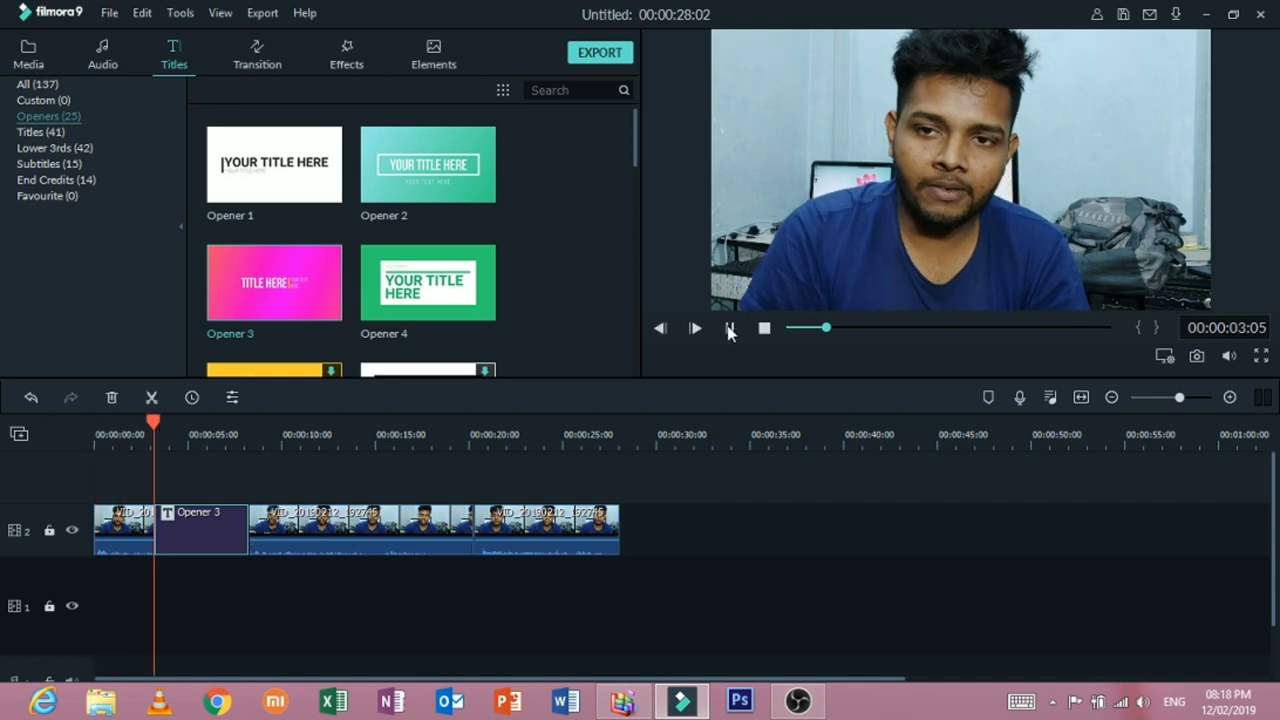
pyautogui.click(730, 329)
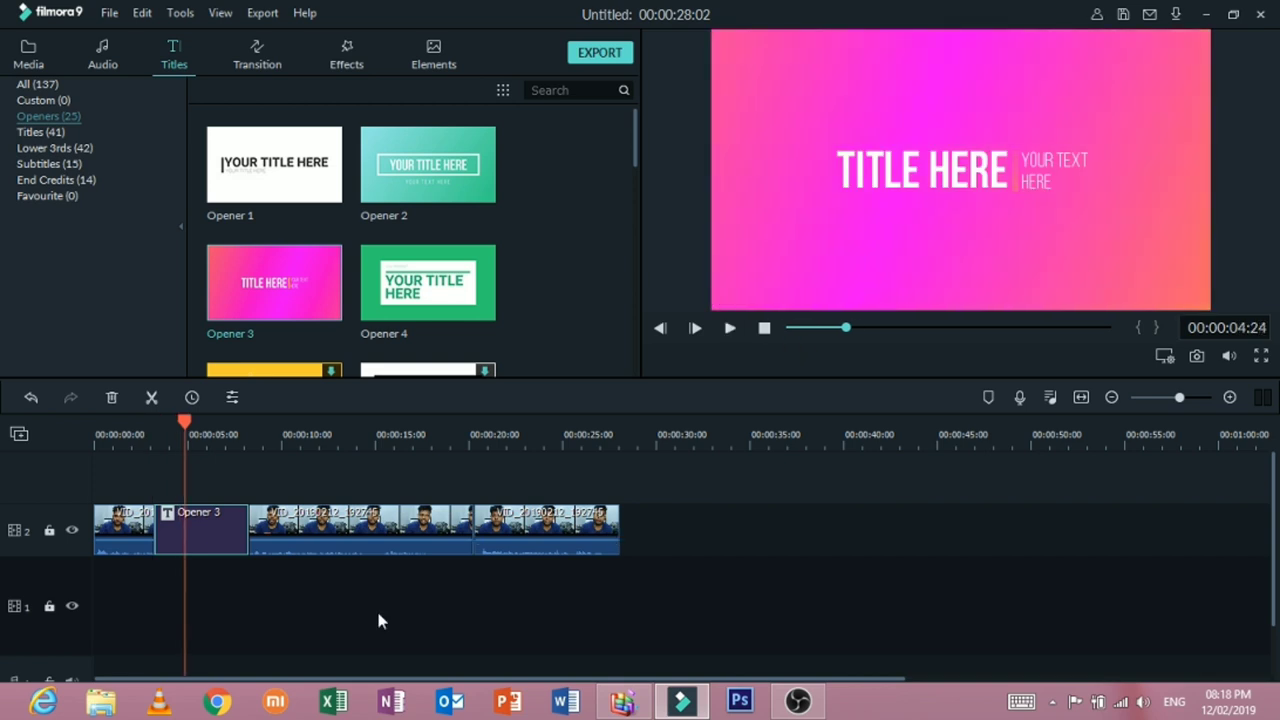
# Step: Replace the main text of the Opener 3 title with "Detech"
pyautogui.doubleClick(177, 521)
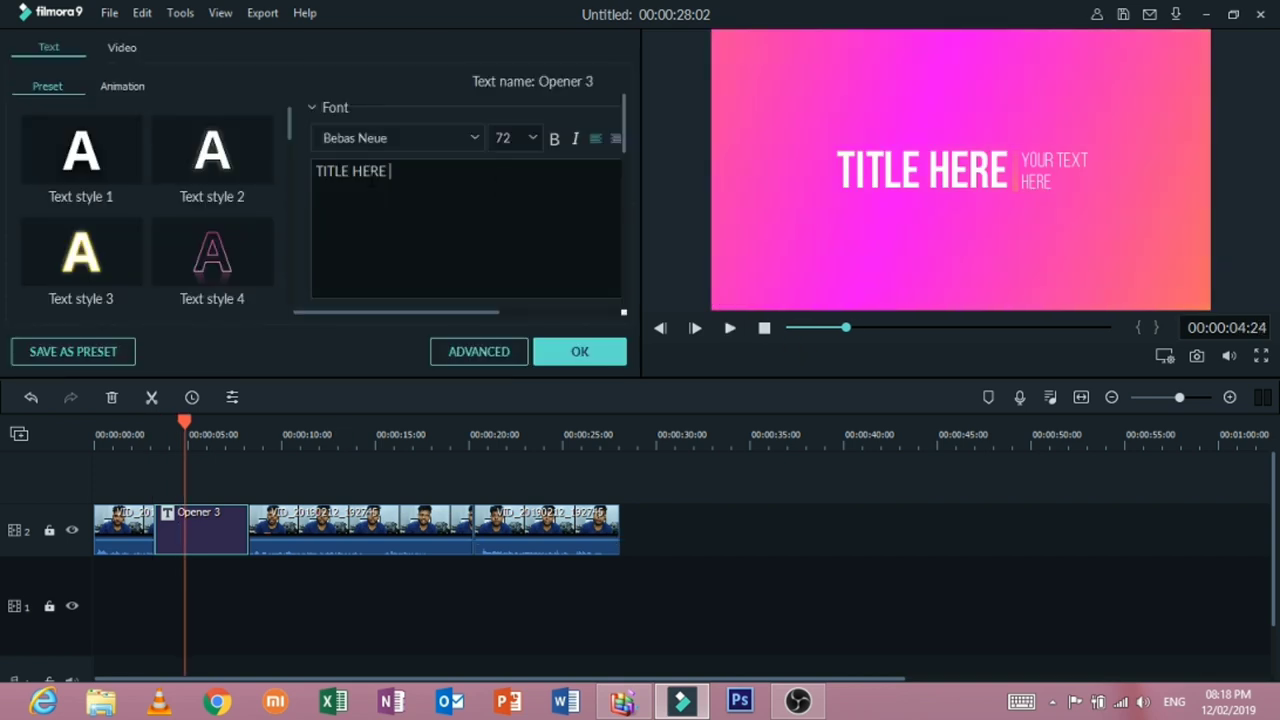
pyautogui.hotkey('ctrl', 'a')
pyautogui.write('De')
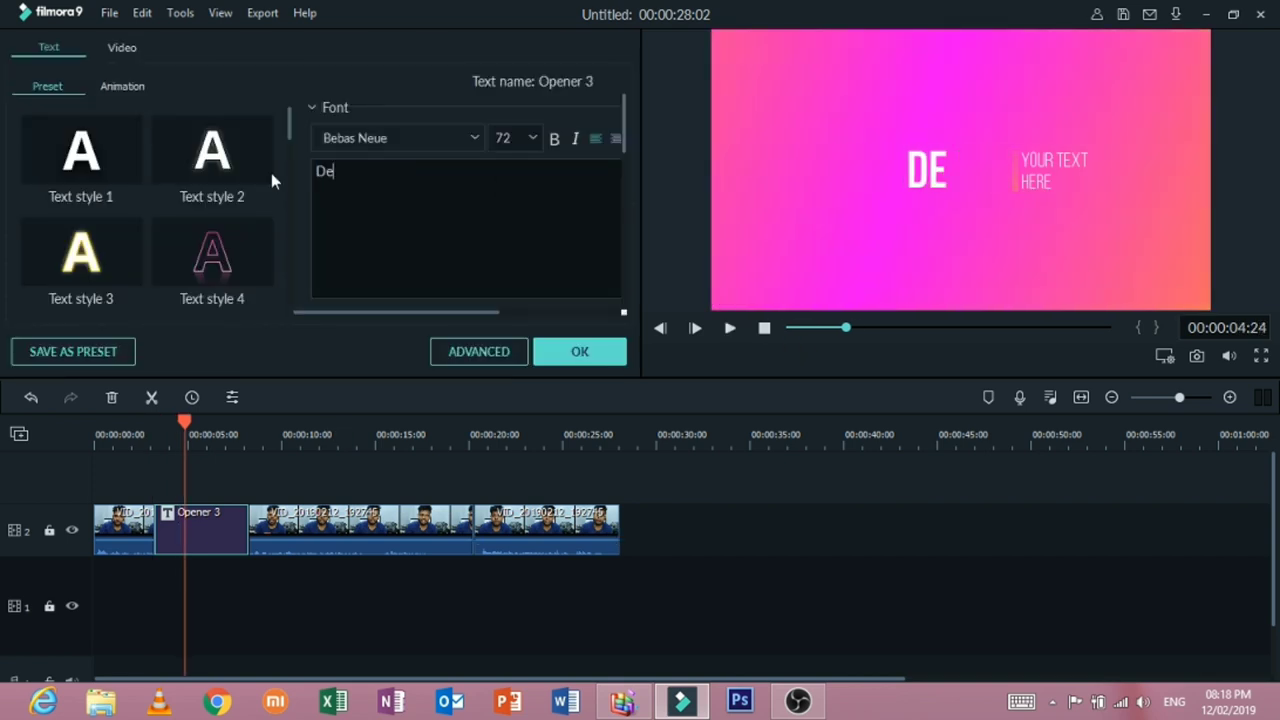
pyautogui.write('tech')
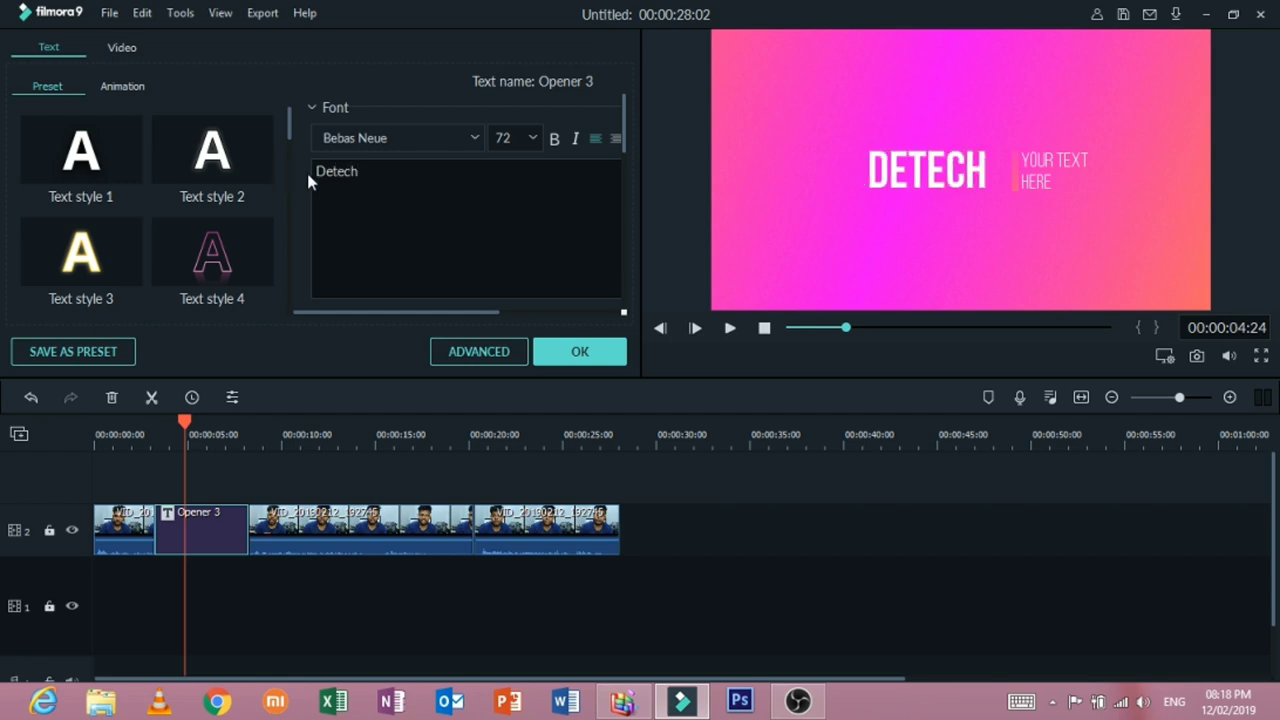
# Step: Change the opener's secondary text to "Video No 01", shift it slightly closer to the main text and apply the edits
pyautogui.click(1041, 166)
pyautogui.click(1070, 168)
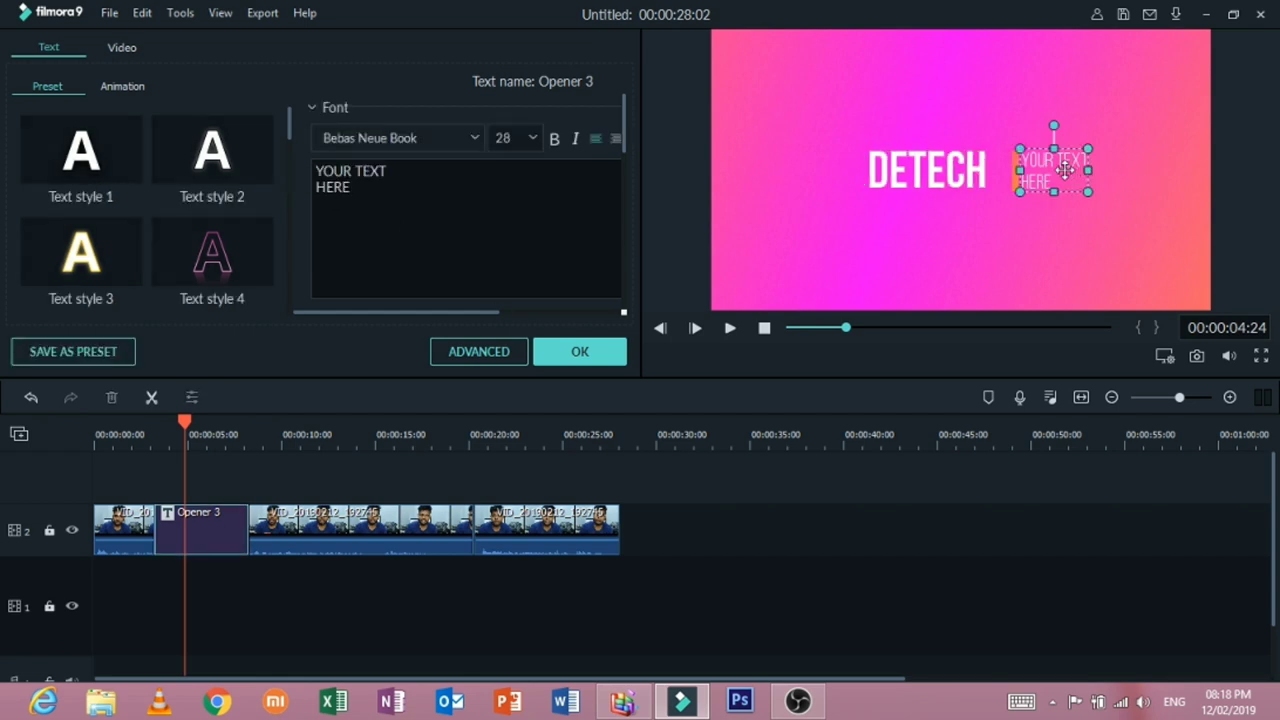
pyautogui.hotkey('ctrl', 'a')
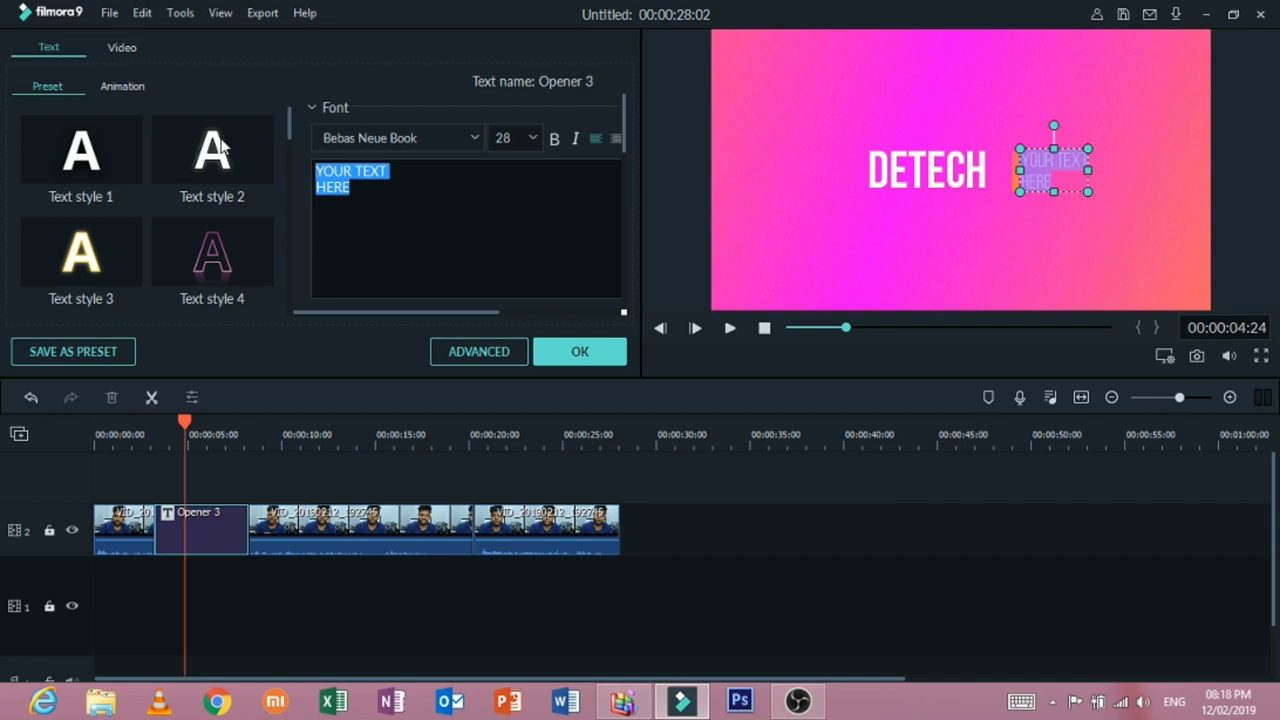
pyautogui.write('01')
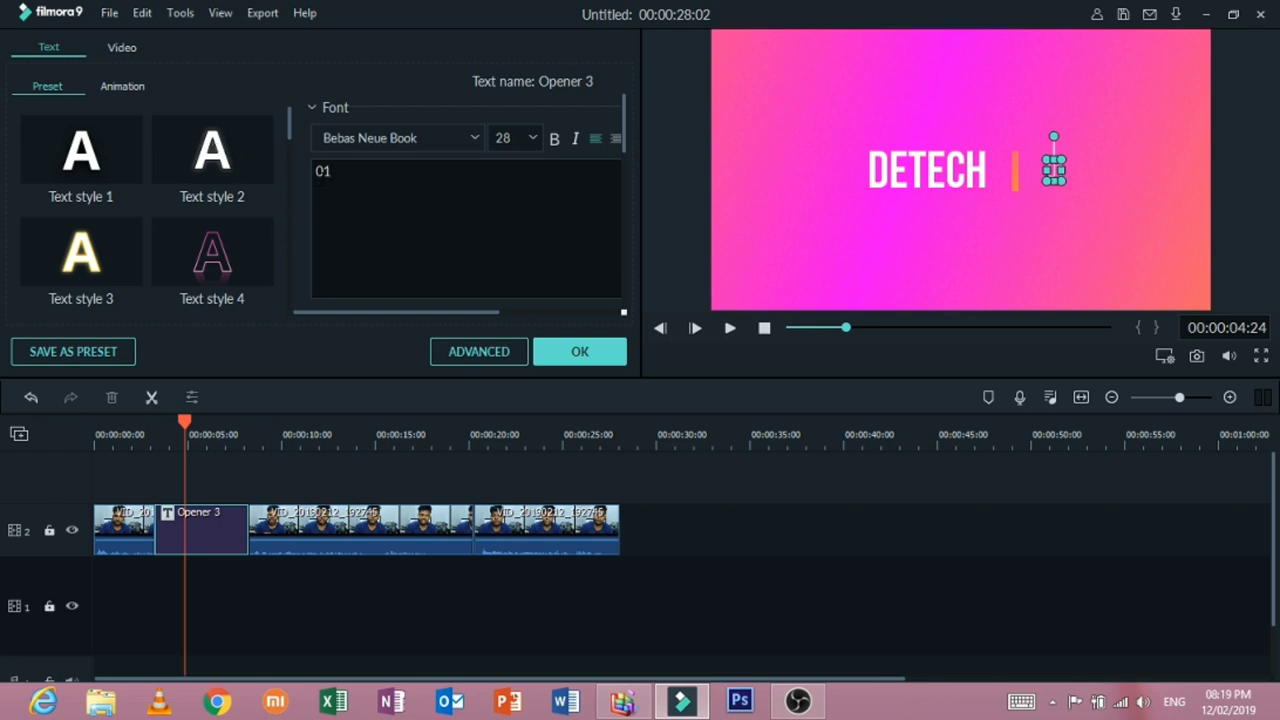
pyautogui.write('Video ')
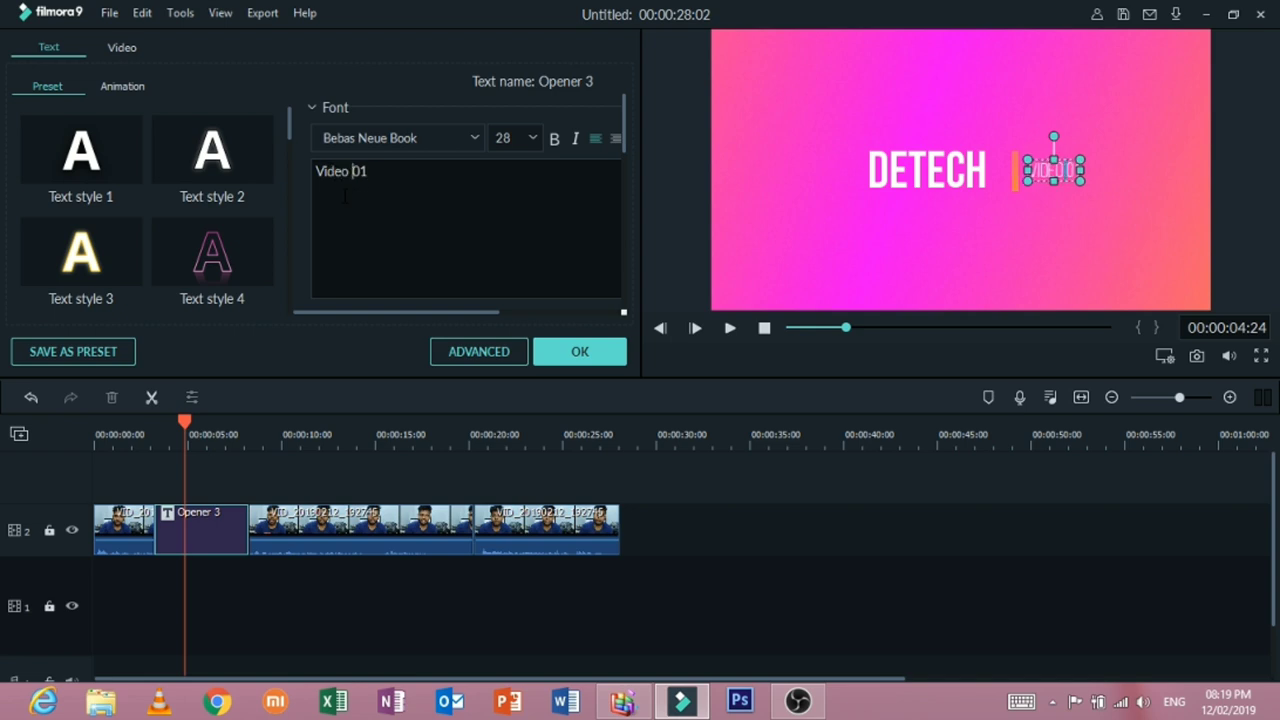
pyautogui.write('No')
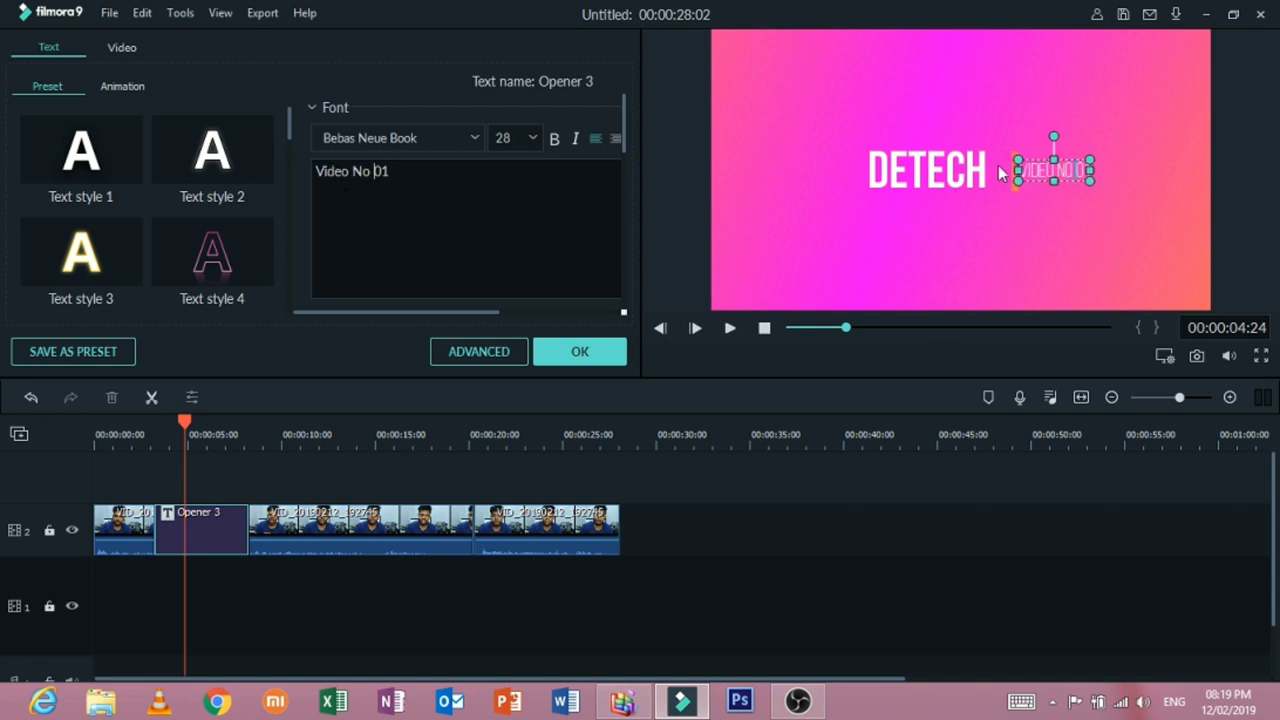
pyautogui.moveTo(1037, 157); pyautogui.dragTo(1024, 158)
pyautogui.click(580, 350)
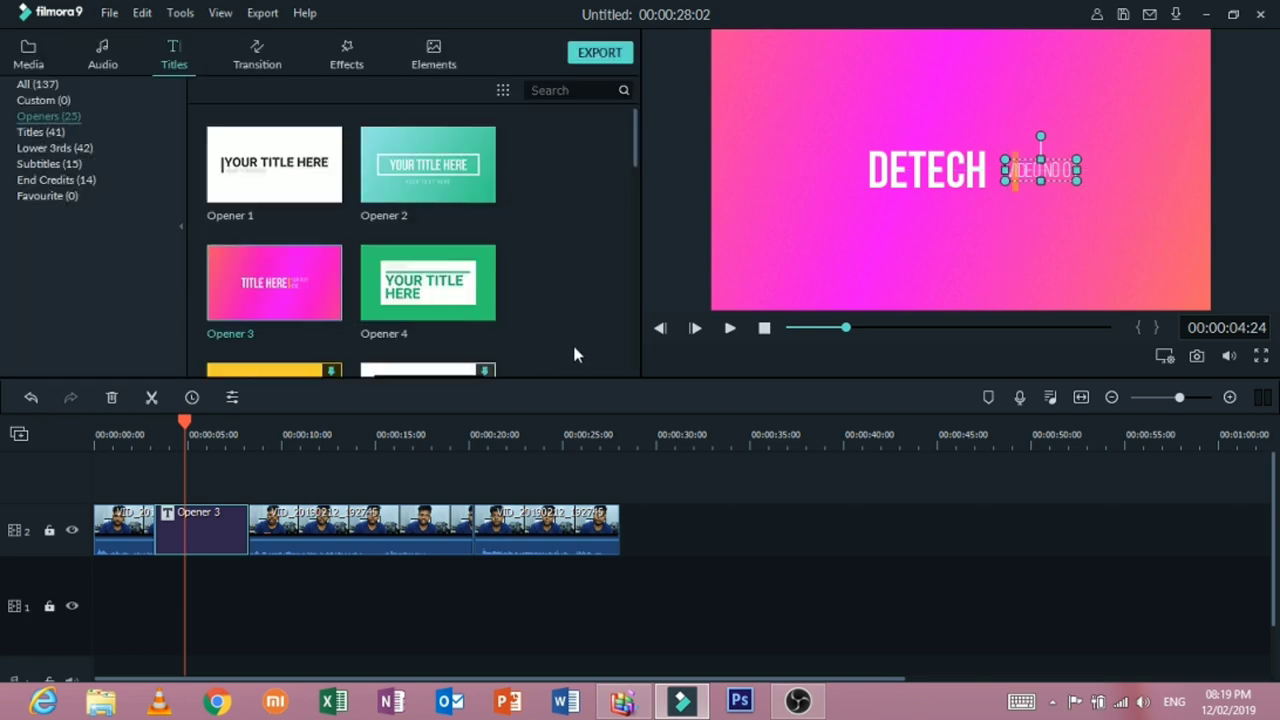
# Step: Save the edited opener as a custom title preset named 0111 and close the title editor
pyautogui.rightClick(196, 517)
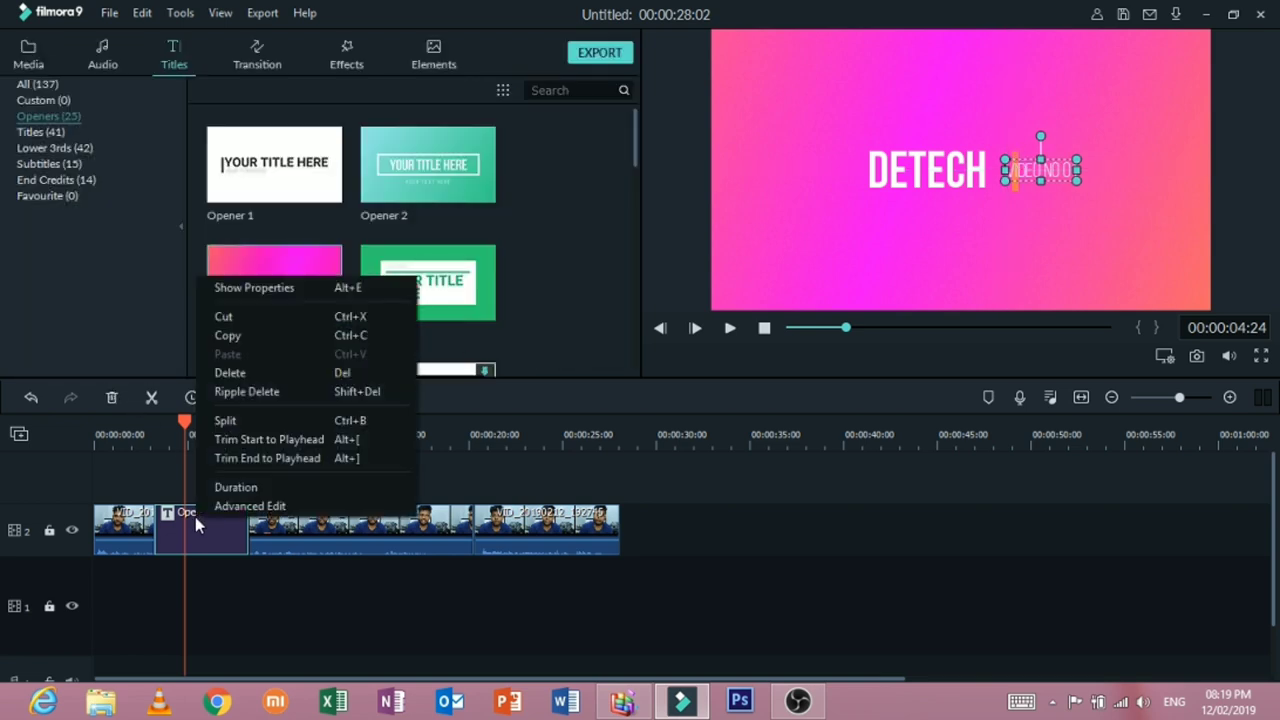
pyautogui.doubleClick(188, 517)
pyautogui.click(73, 352)
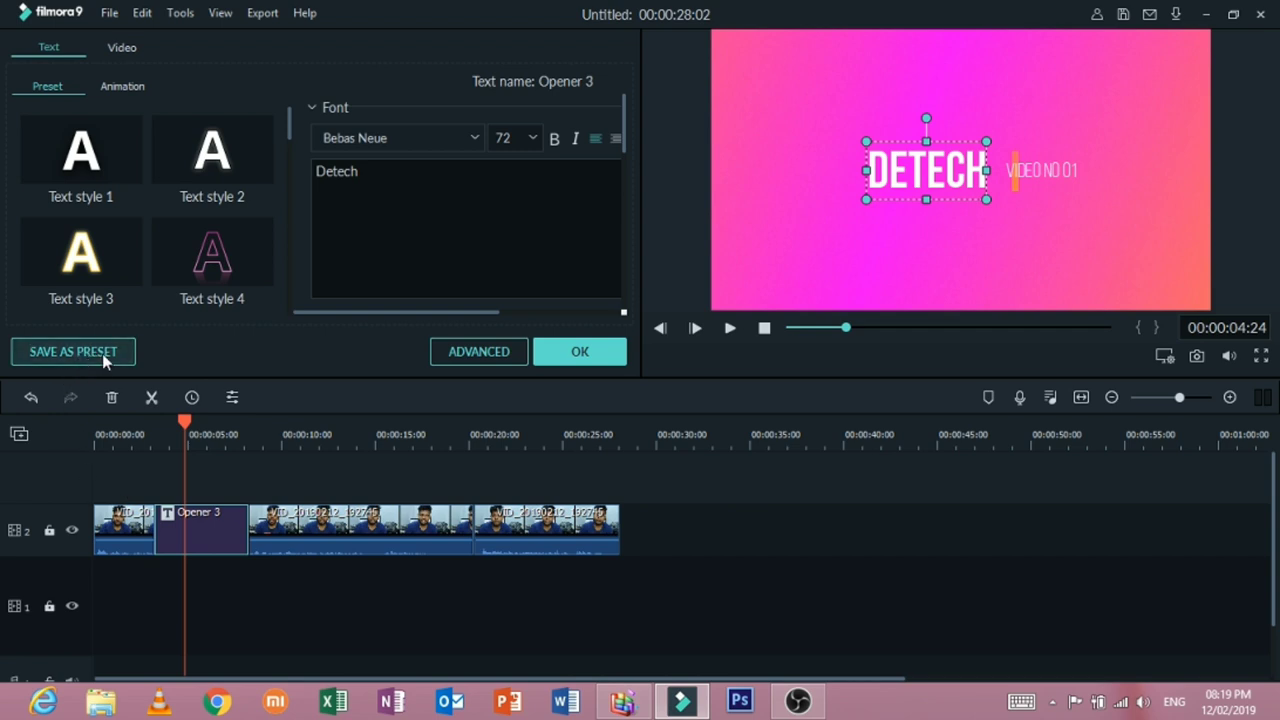
pyautogui.doubleClick(536, 354)
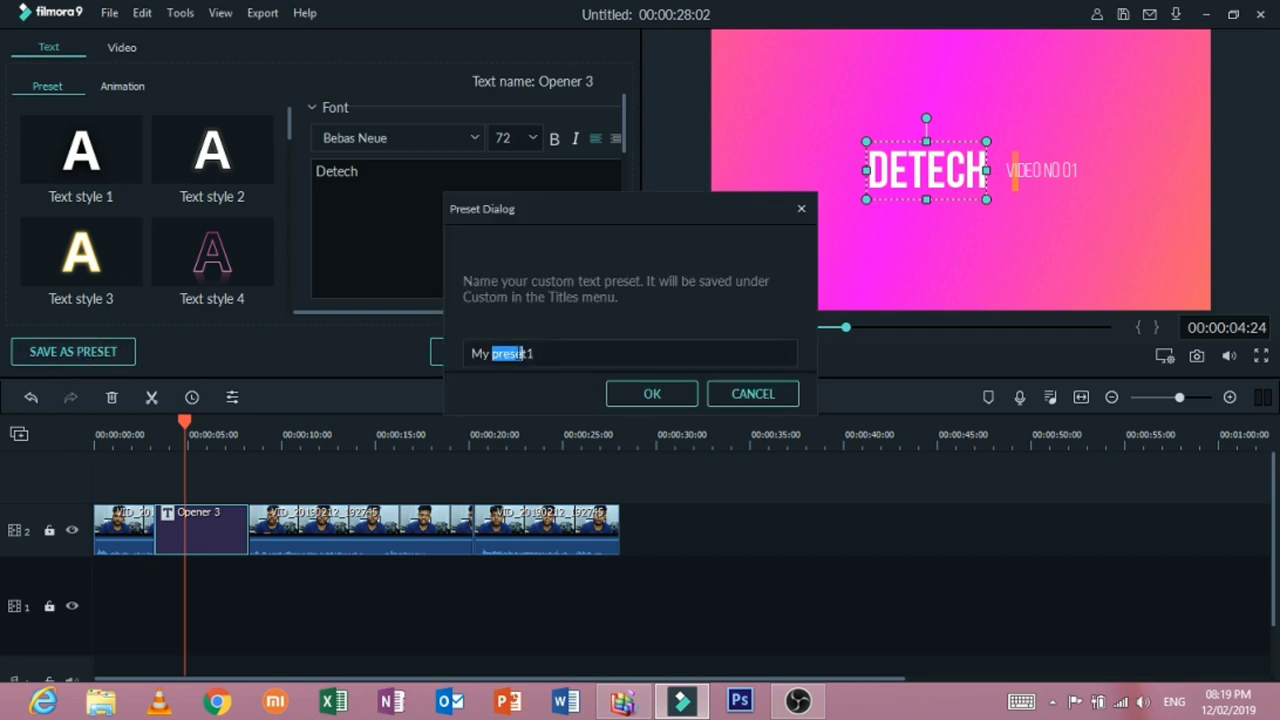
pyautogui.click(536, 354)
pyautogui.hotkey('ctrl', 'a')
pyautogui.write('0111')
pyautogui.click(693, 397)
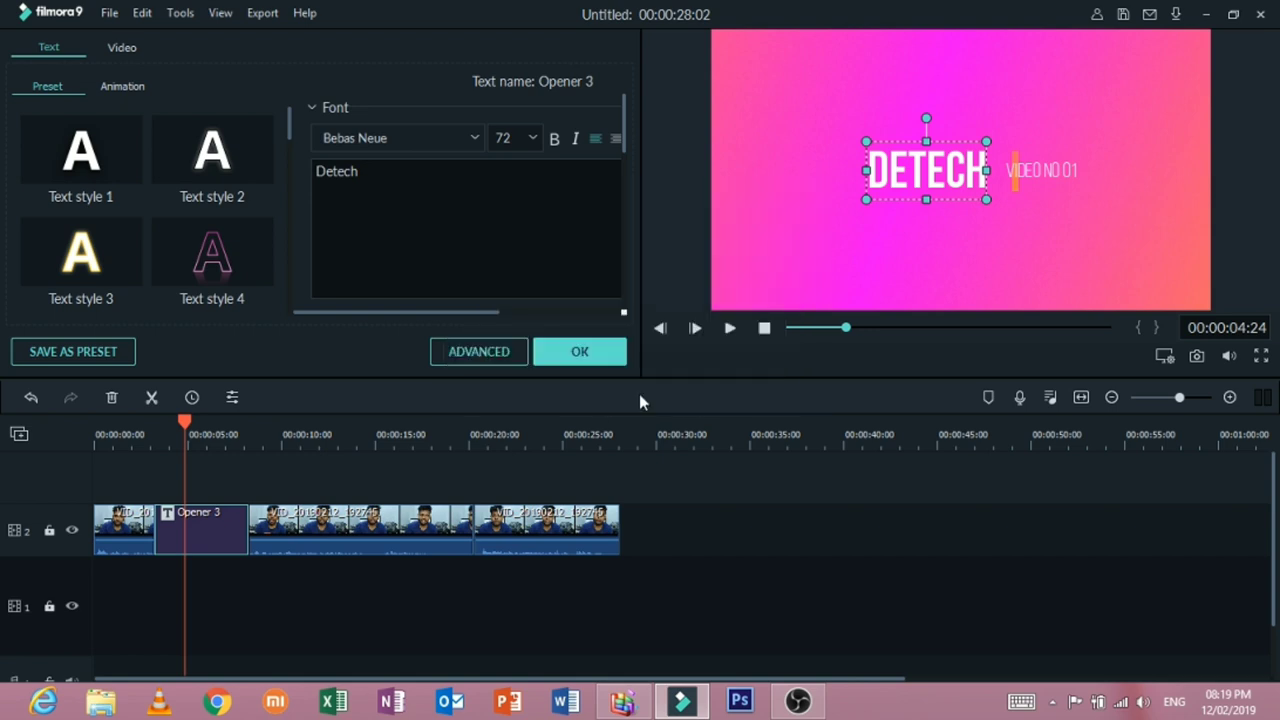
pyautogui.click(588, 355)
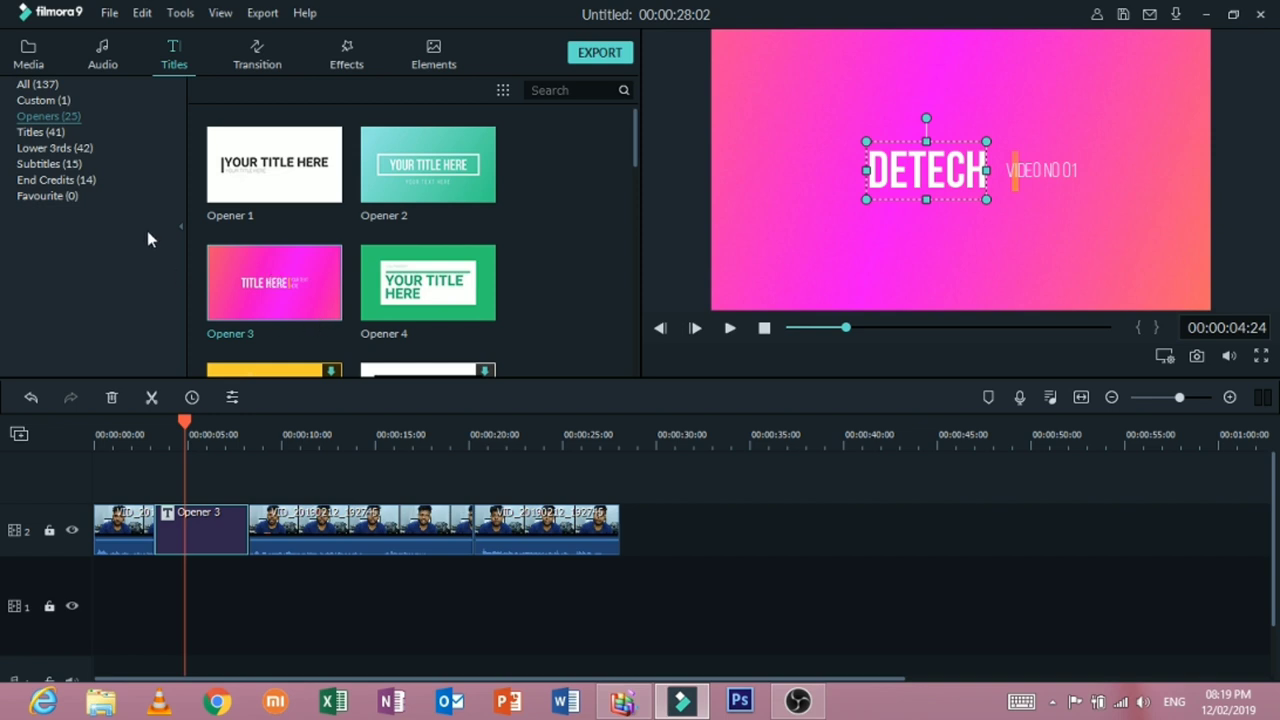
# Step: Show the custom titles and delete the Opener 3 title from the timeline
pyautogui.click(48, 100)
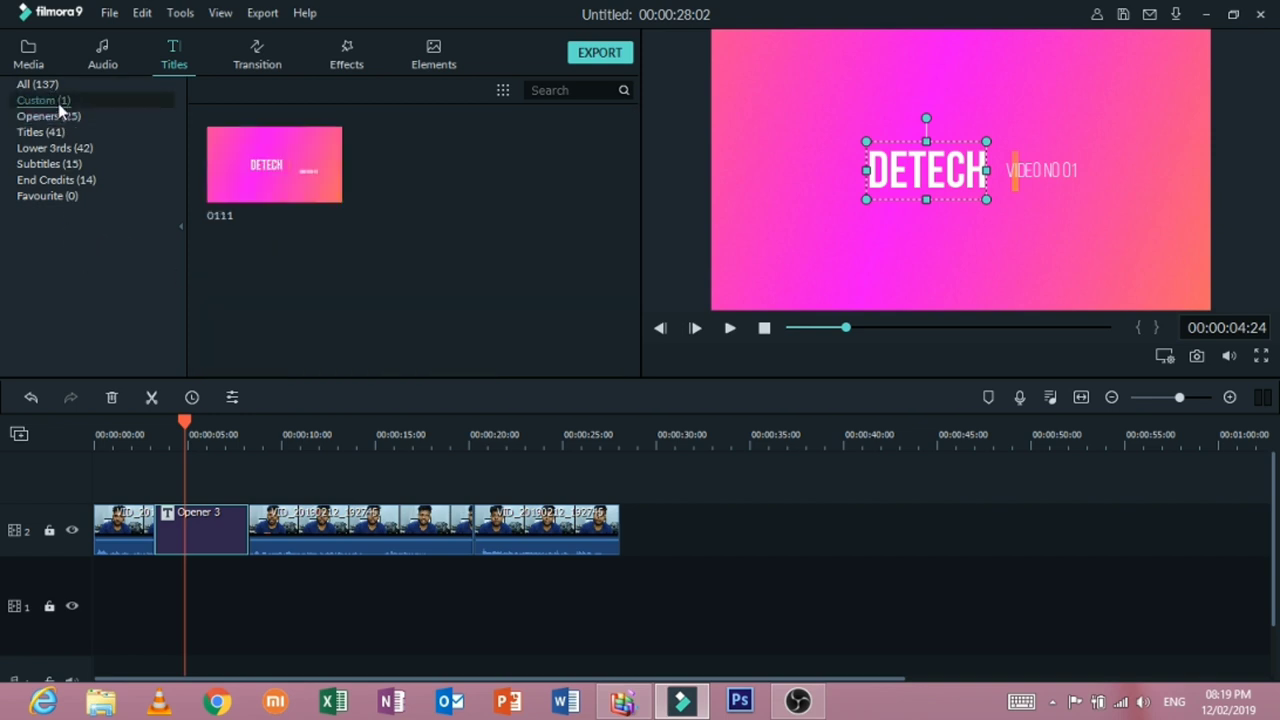
pyautogui.rightClick(193, 548)
pyautogui.click(182, 534)
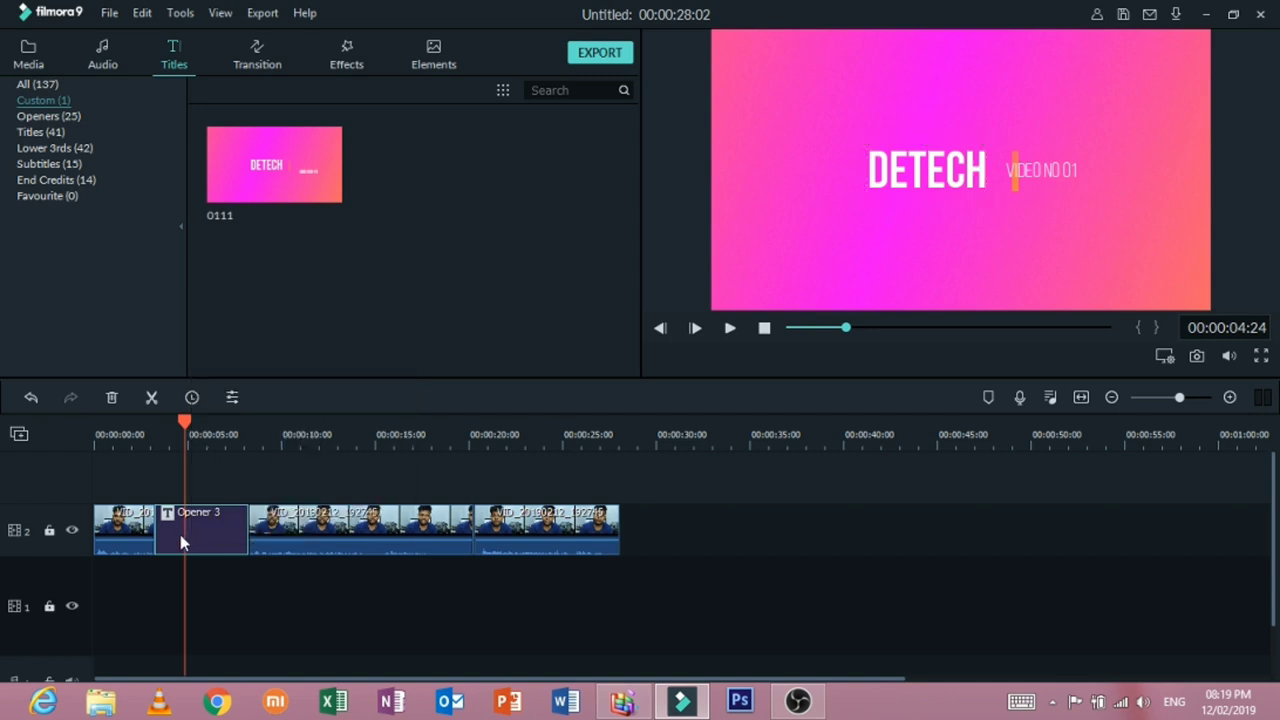
pyautogui.press('Delete')
# Step: Preview the custom title 0111, place it in the gap after the first piece of footage and check its start and end
pyautogui.moveTo(337, 191)
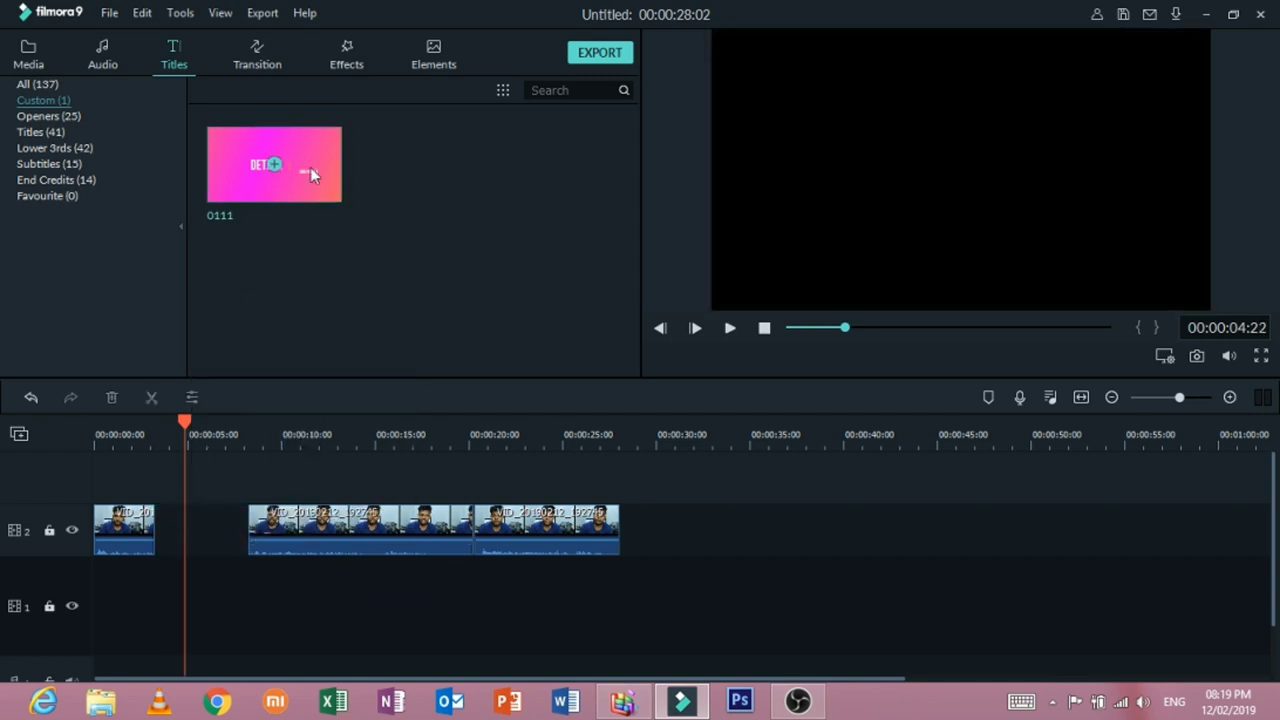
pyautogui.click(85, 117)
pyautogui.click(55, 101)
pyautogui.click(265, 208)
pyautogui.click(733, 328)
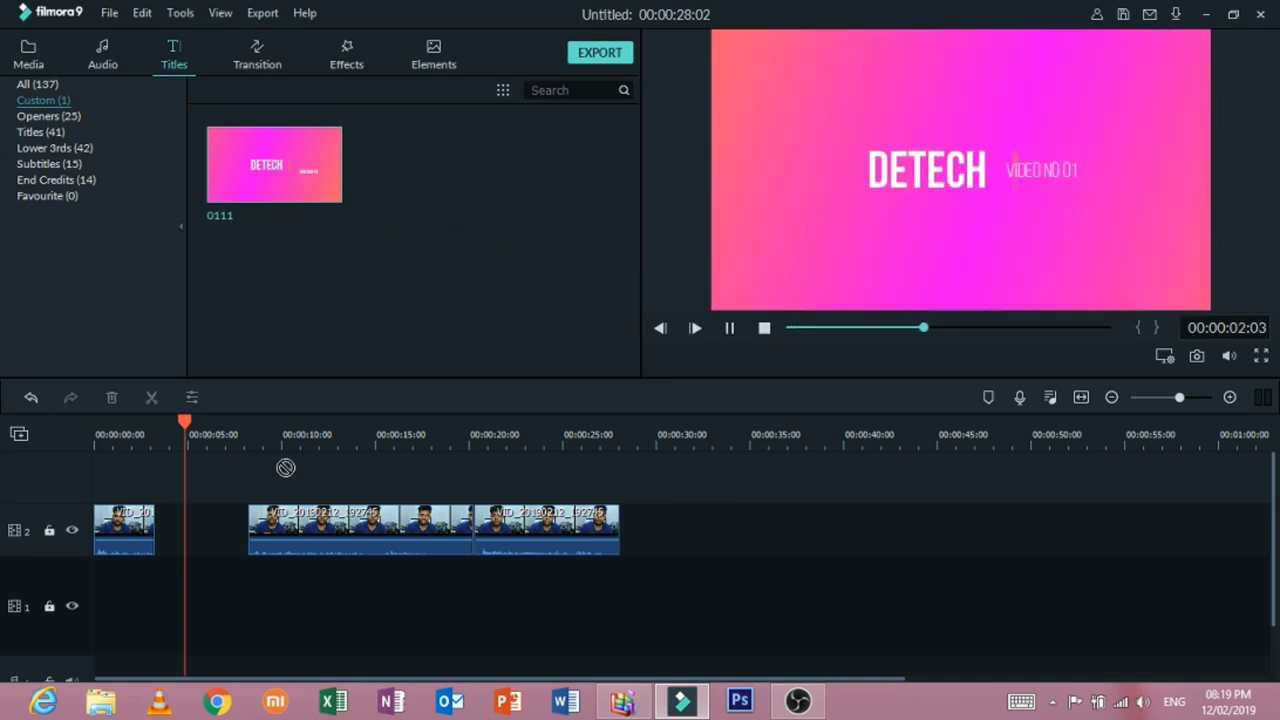
pyautogui.moveTo(285, 467); pyautogui.dragTo(158, 514)
pyautogui.click(123, 430)
pyautogui.click(160, 430)
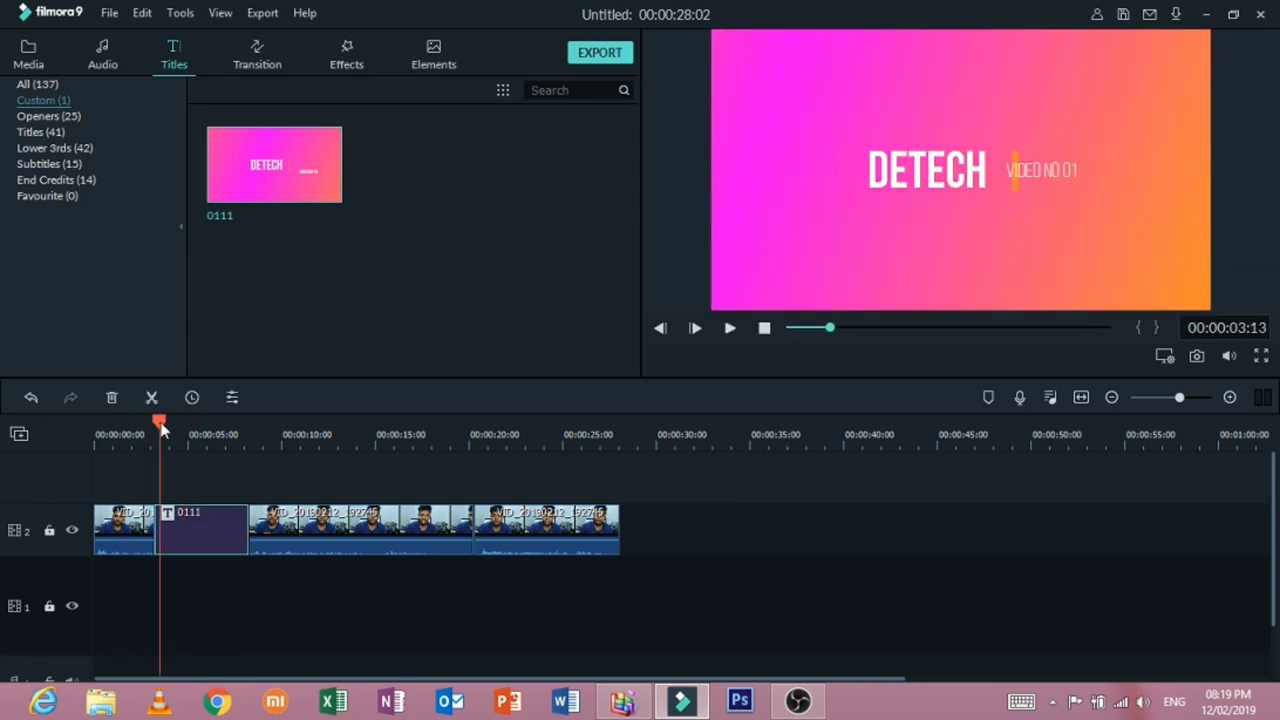
pyautogui.click(245, 432)
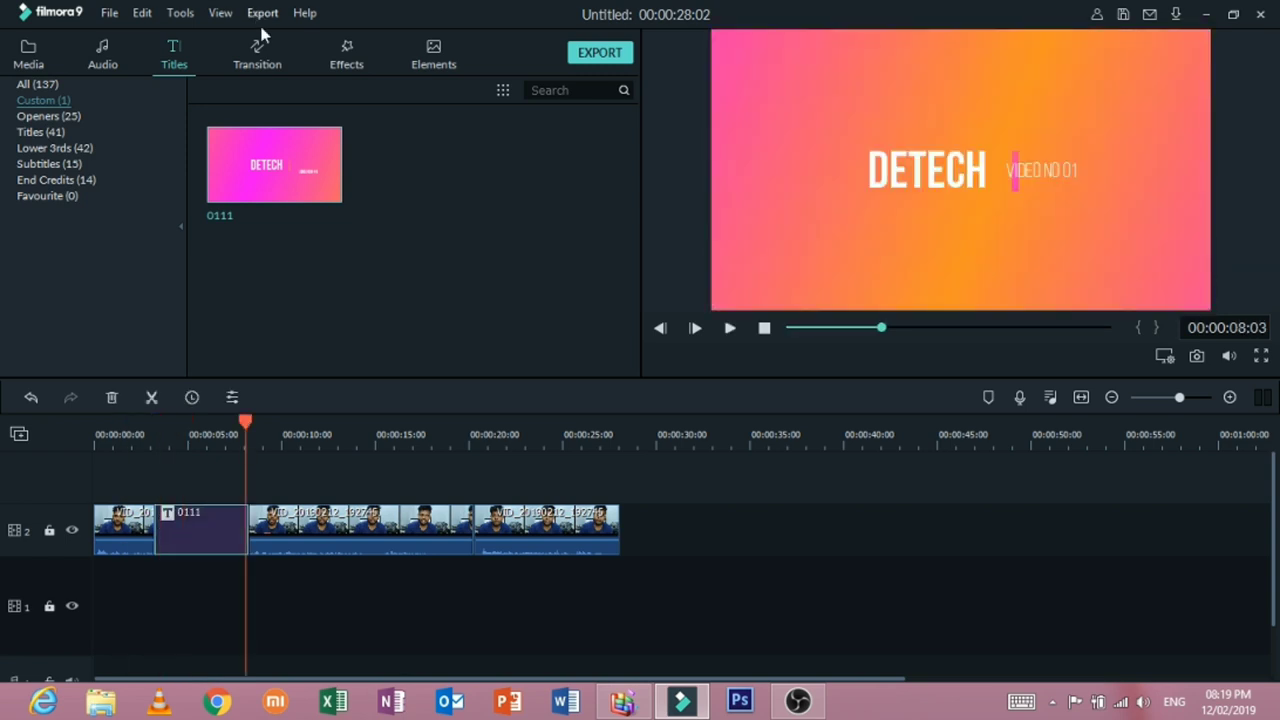
# Step: Add the Blind 1 transition at both the end and the start of the 0111 title
pyautogui.click(268, 70)
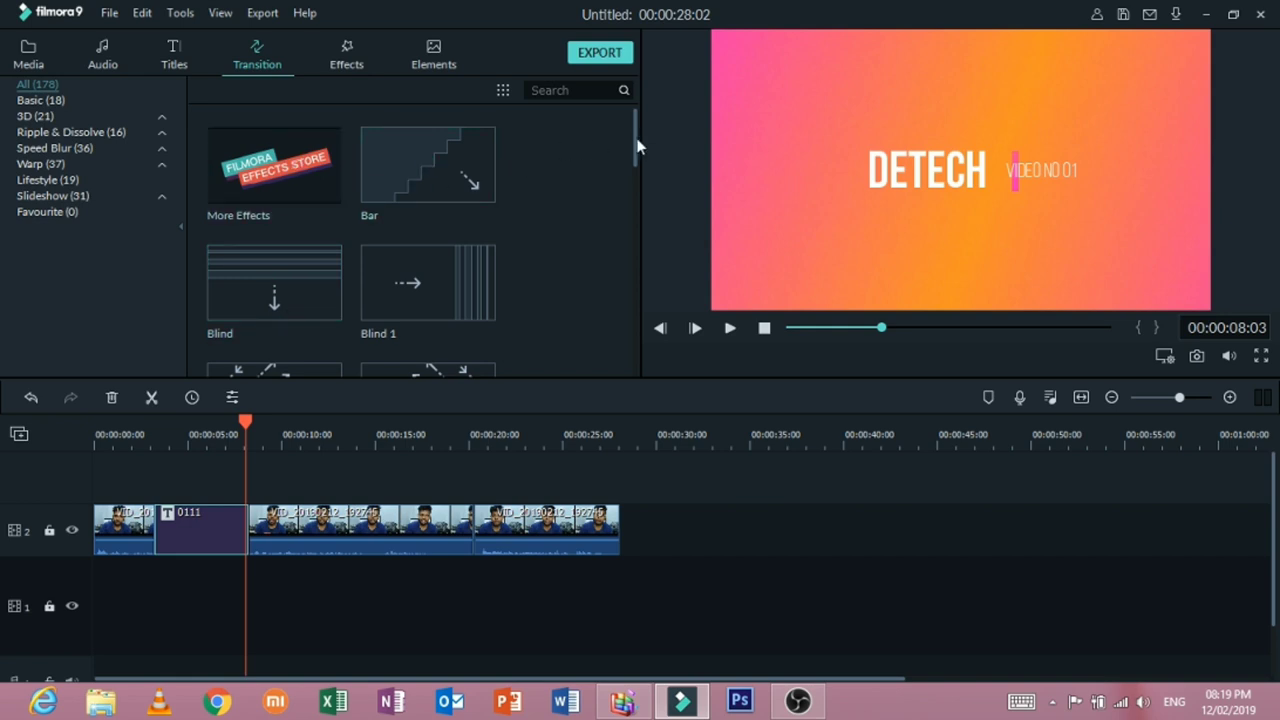
pyautogui.moveTo(635, 140); pyautogui.dragTo(640, 188)
pyautogui.scroll(3, 428, 230)
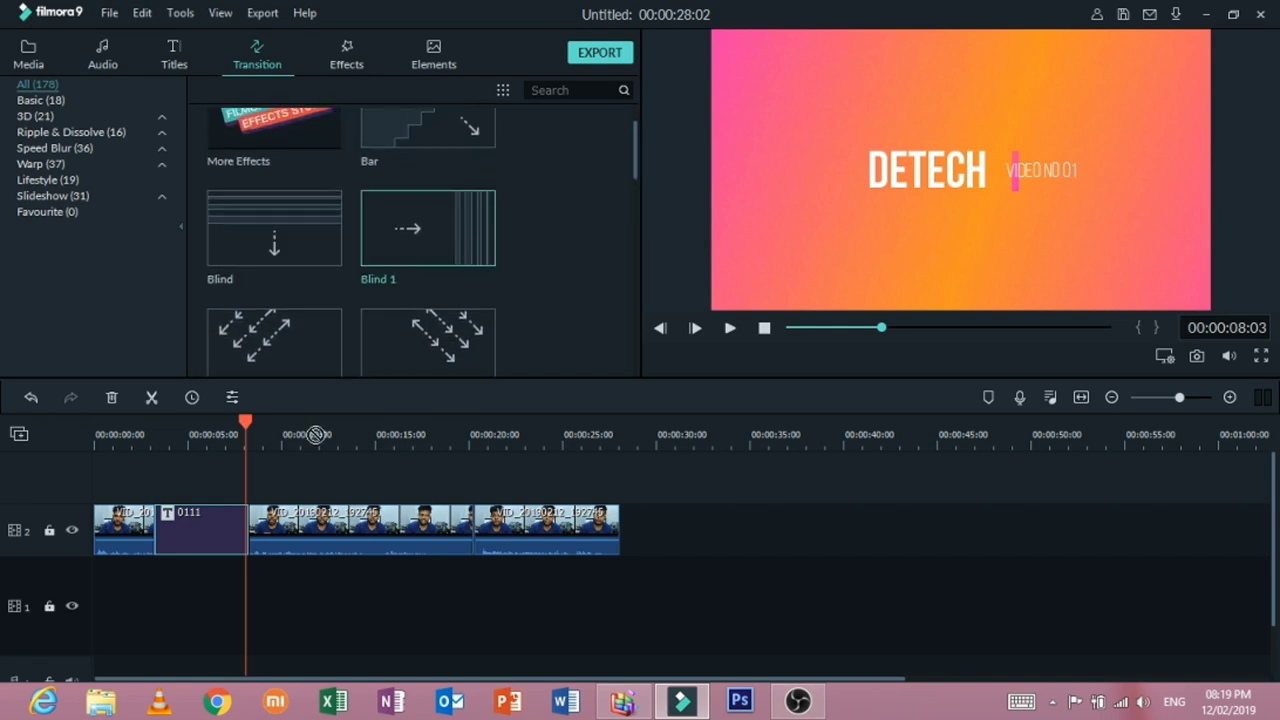
pyautogui.moveTo(428, 228); pyautogui.dragTo(240, 522)
pyautogui.moveTo(460, 214); pyautogui.dragTo(152, 528)
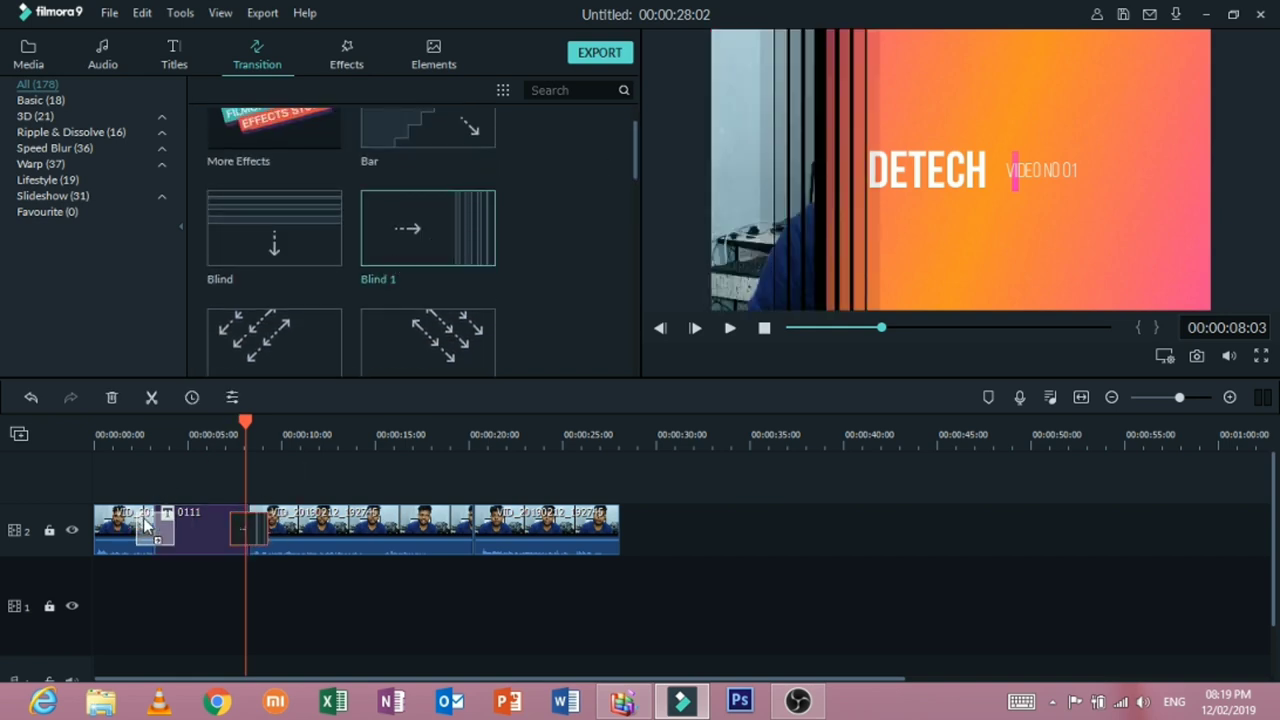
# Step: Add the Blind transition at the start of the first piece of footage and play back the sequence from the beginning
pyautogui.moveTo(244, 426); pyautogui.dragTo(14, 423)
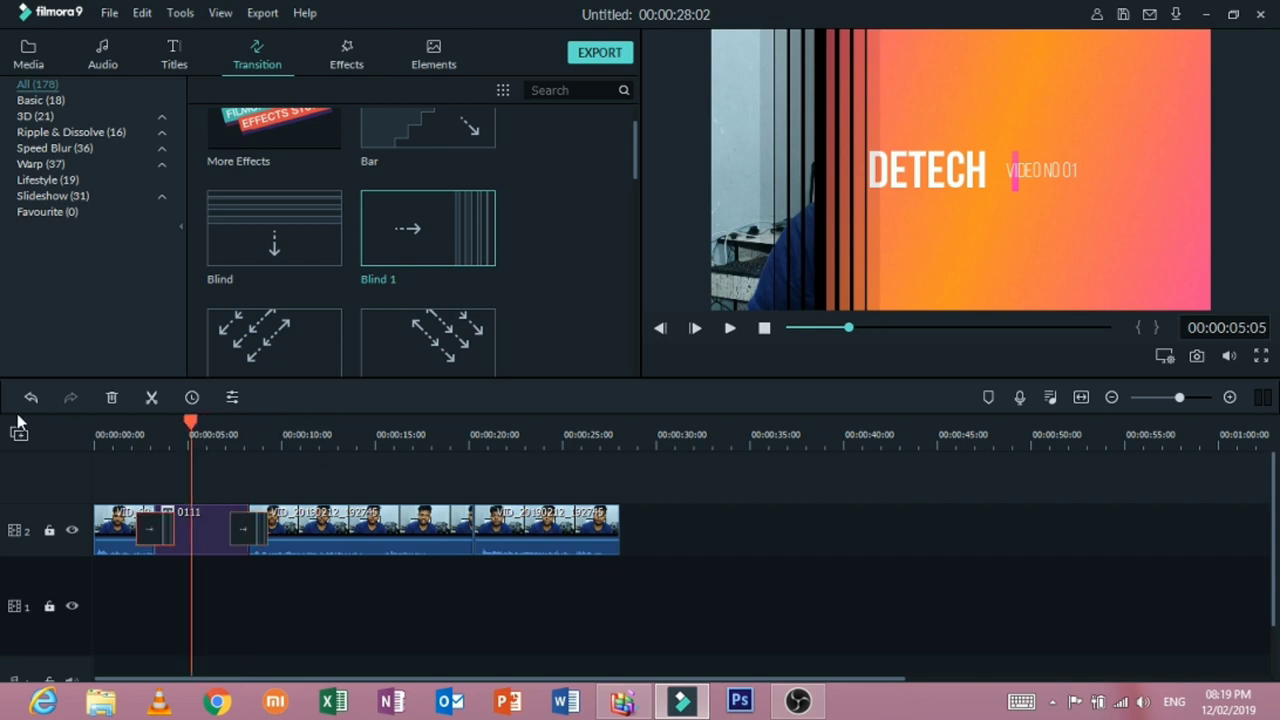
pyautogui.moveTo(294, 250); pyautogui.dragTo(88, 533)
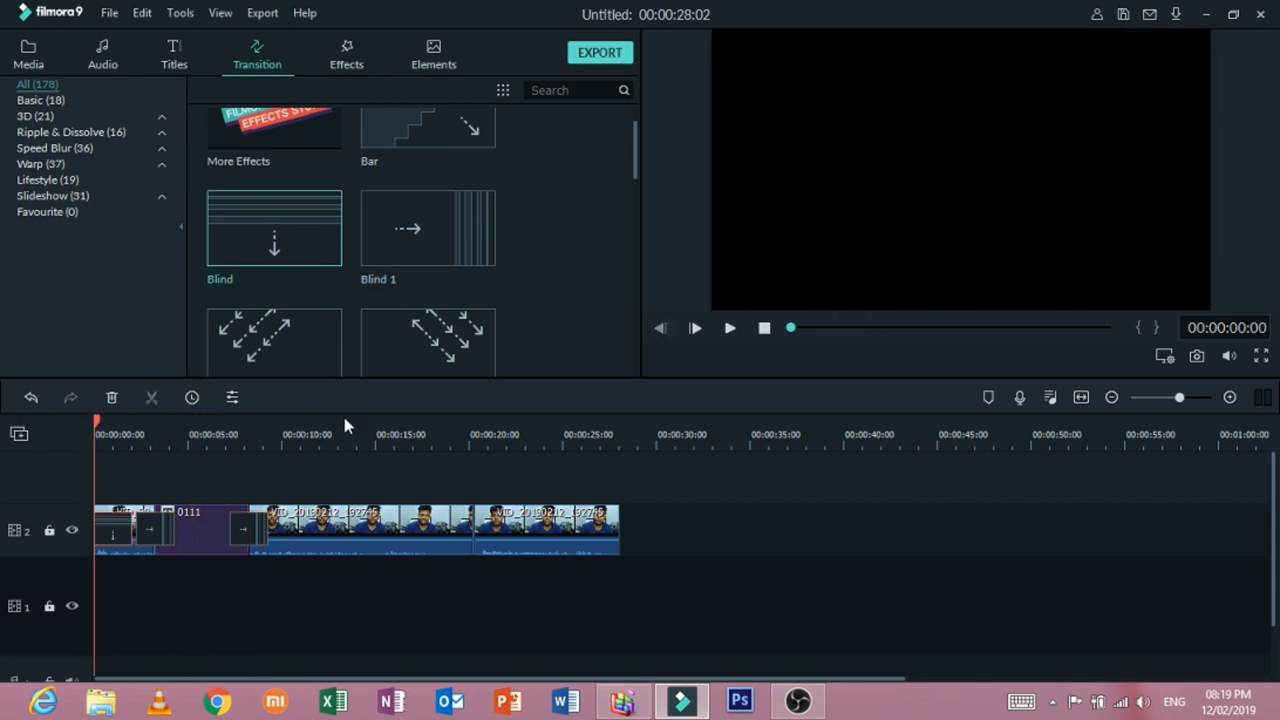
pyautogui.click(729, 329)
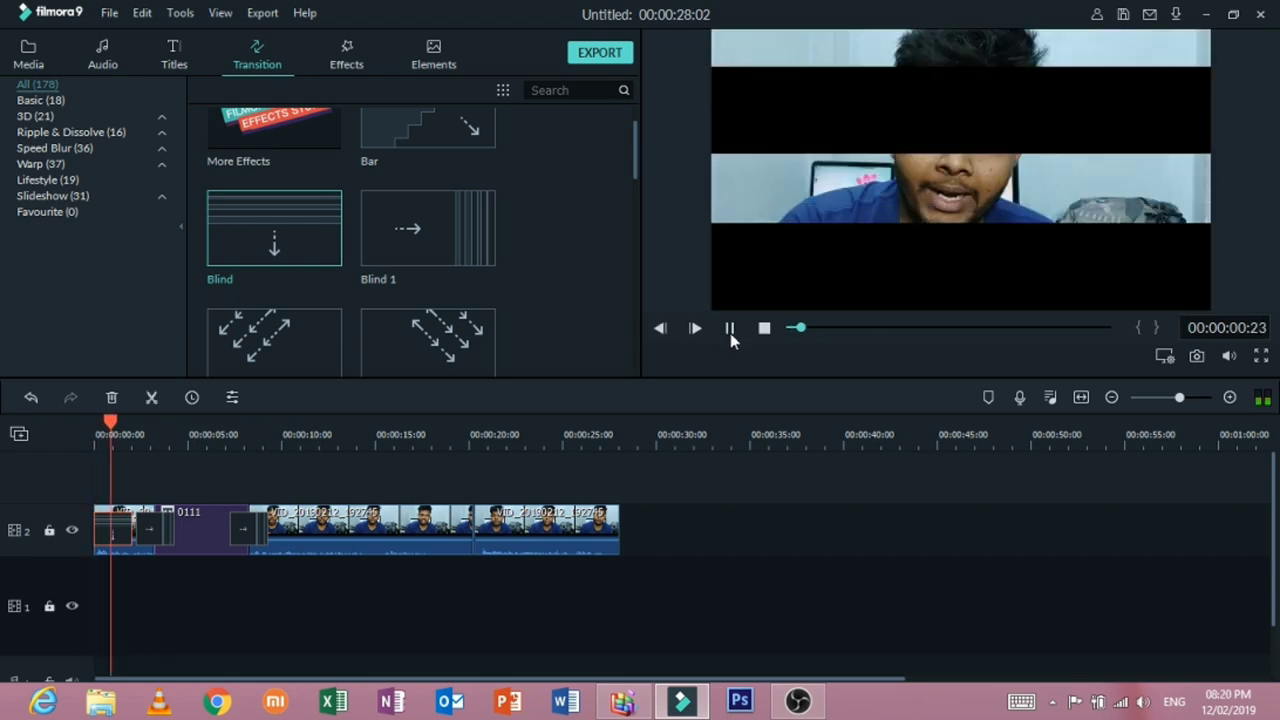
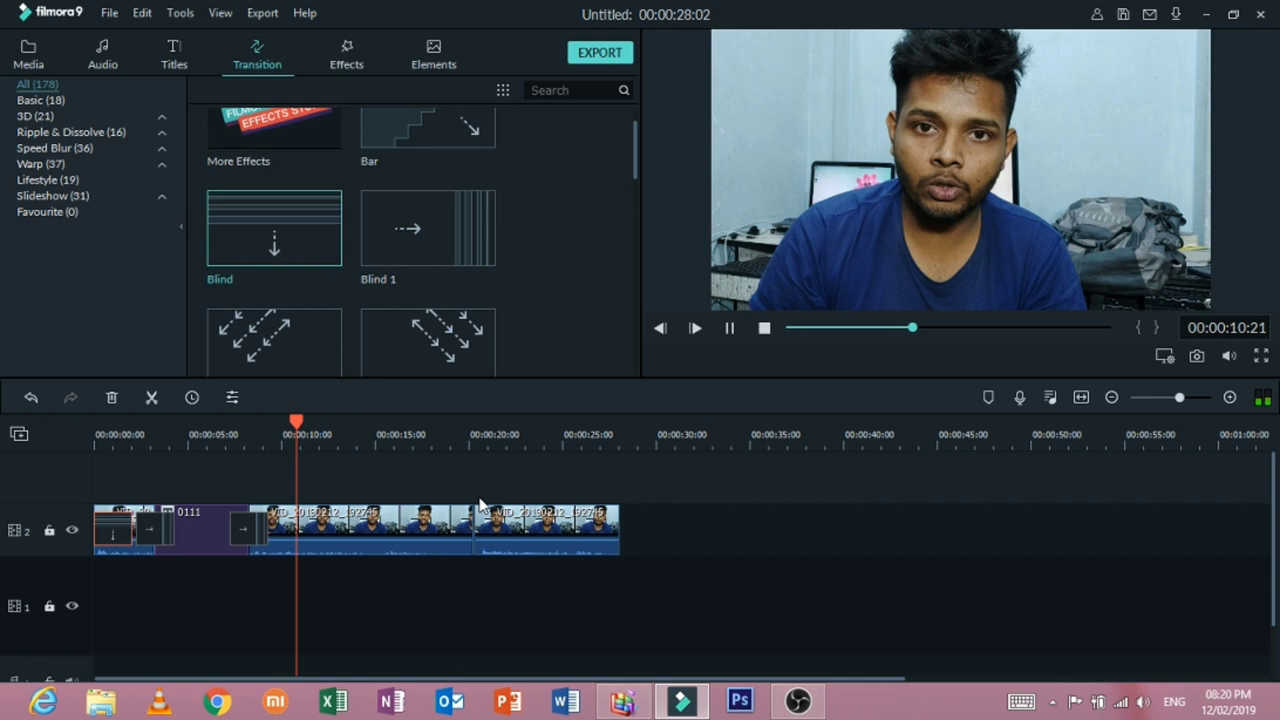
pyautogui.click(375, 430)
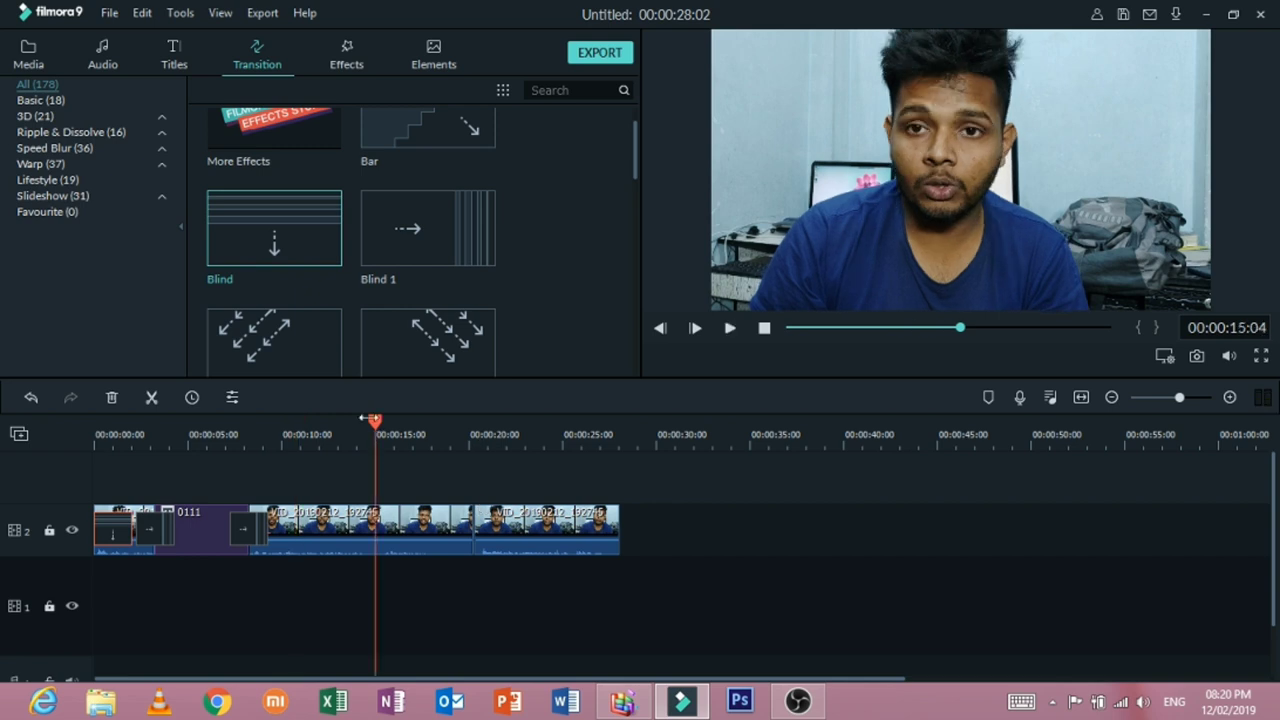
# Step: Place the Lower Third 1 title on track 1 at the start of the last piece of footage and play it back
pyautogui.moveTo(366, 419); pyautogui.dragTo(483, 420)
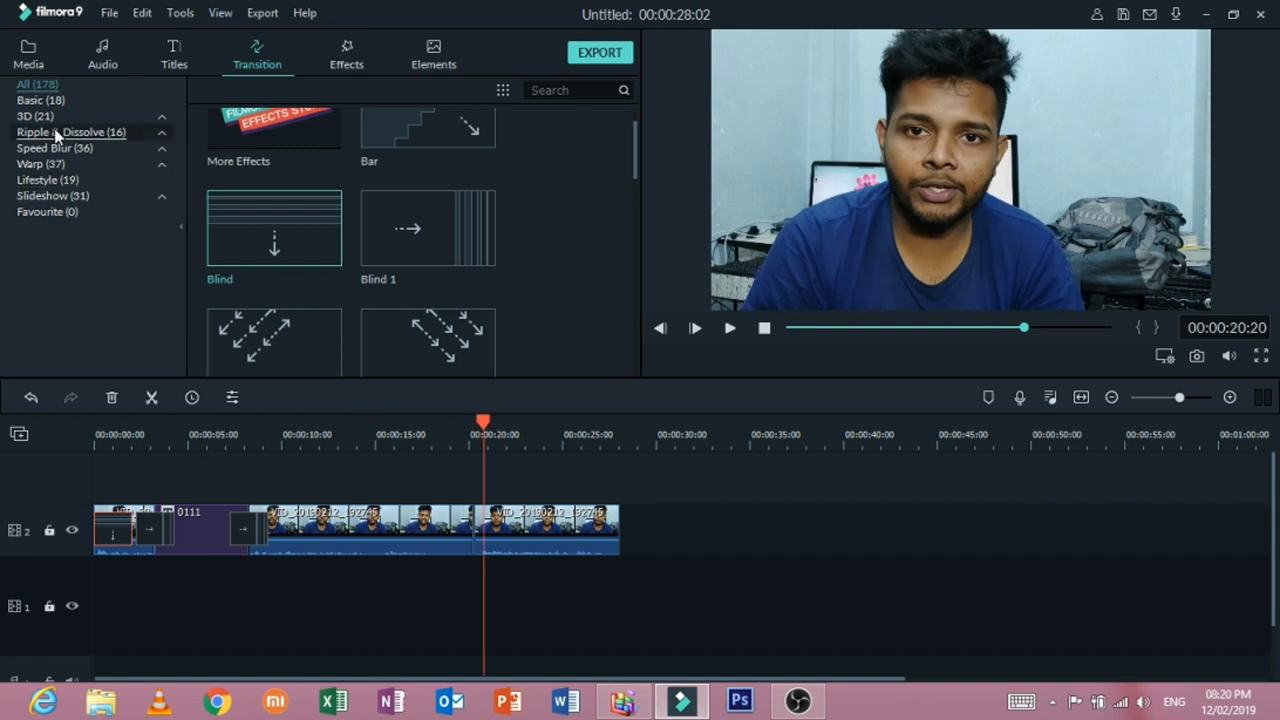
pyautogui.click(174, 55)
pyautogui.click(60, 148)
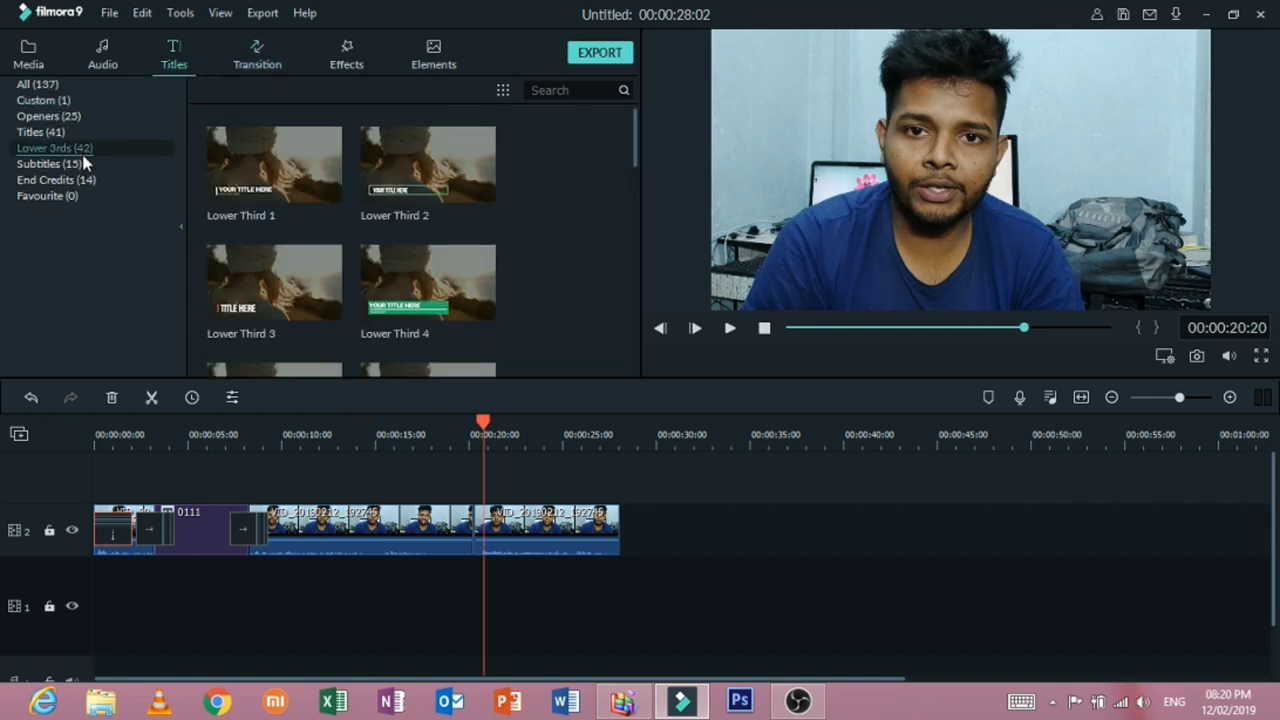
pyautogui.moveTo(266, 193); pyautogui.dragTo(477, 565)
pyautogui.moveTo(485, 423); pyautogui.dragTo(477, 422)
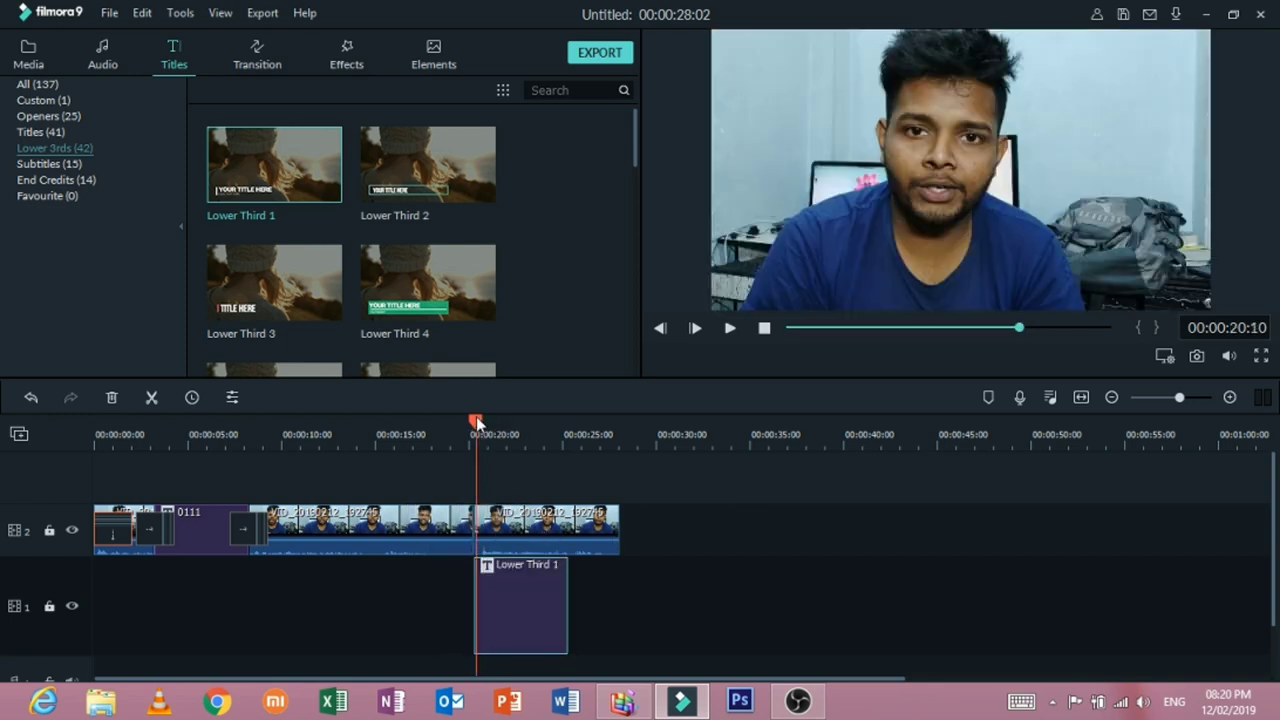
pyautogui.click(731, 329)
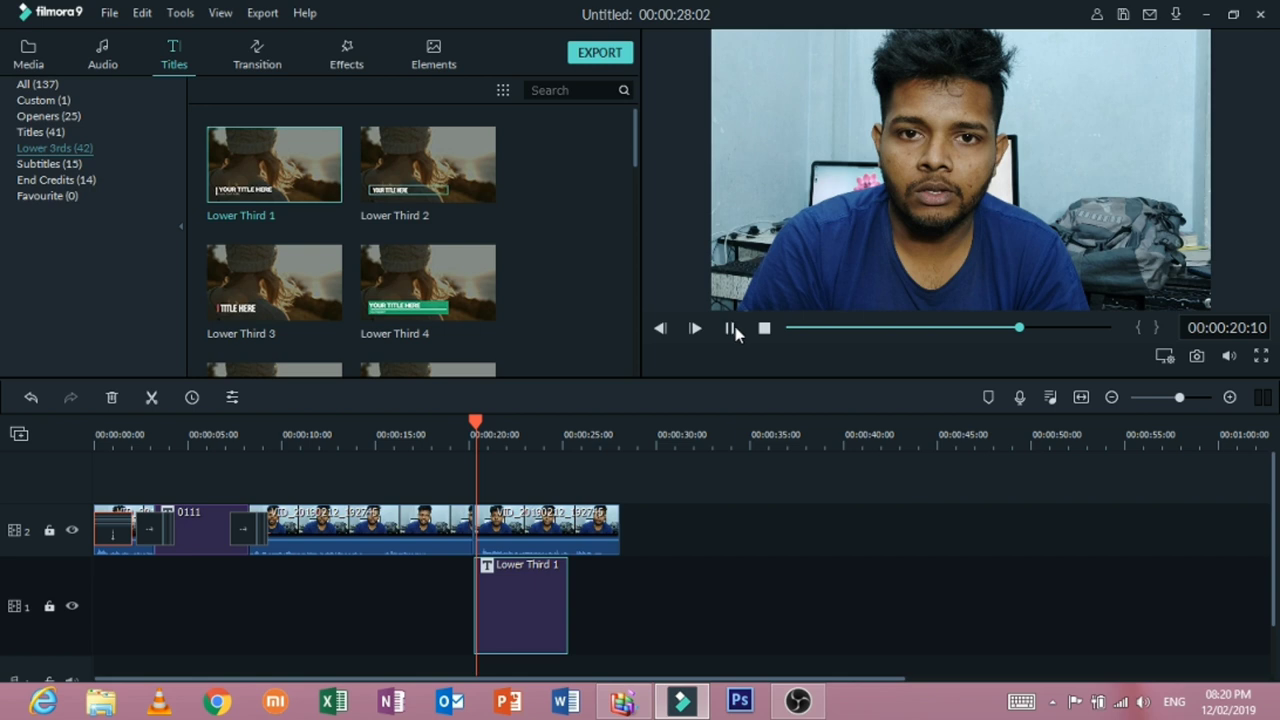
pyautogui.click(731, 329)
# Step: Close the gap in the last piece of footage, move the Lower Third 1 title to track 3 above it and play it back
pyautogui.moveTo(537, 607)
pyautogui.mouseDown()
pyautogui.moveTo(476, 529)
pyautogui.moveTo(529, 557)
pyautogui.moveTo(533, 586)
pyautogui.mouseUp()
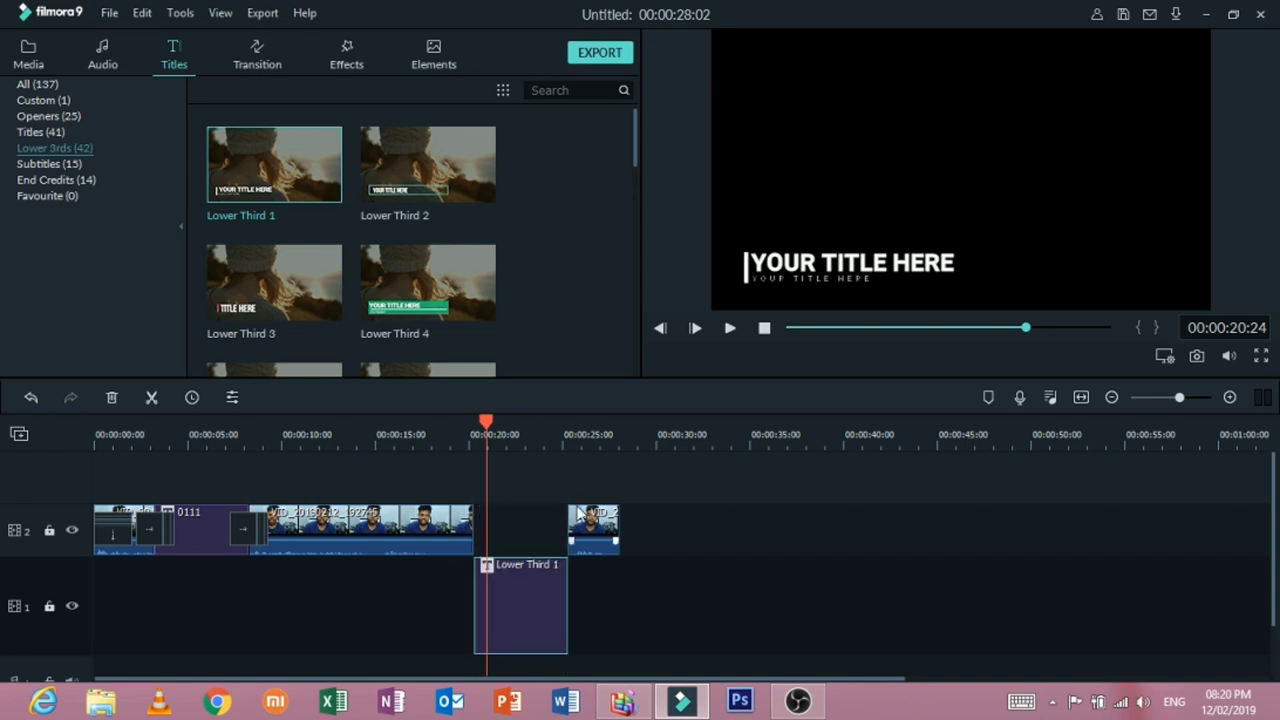
pyautogui.click(496, 530)
pyautogui.press('Delete')
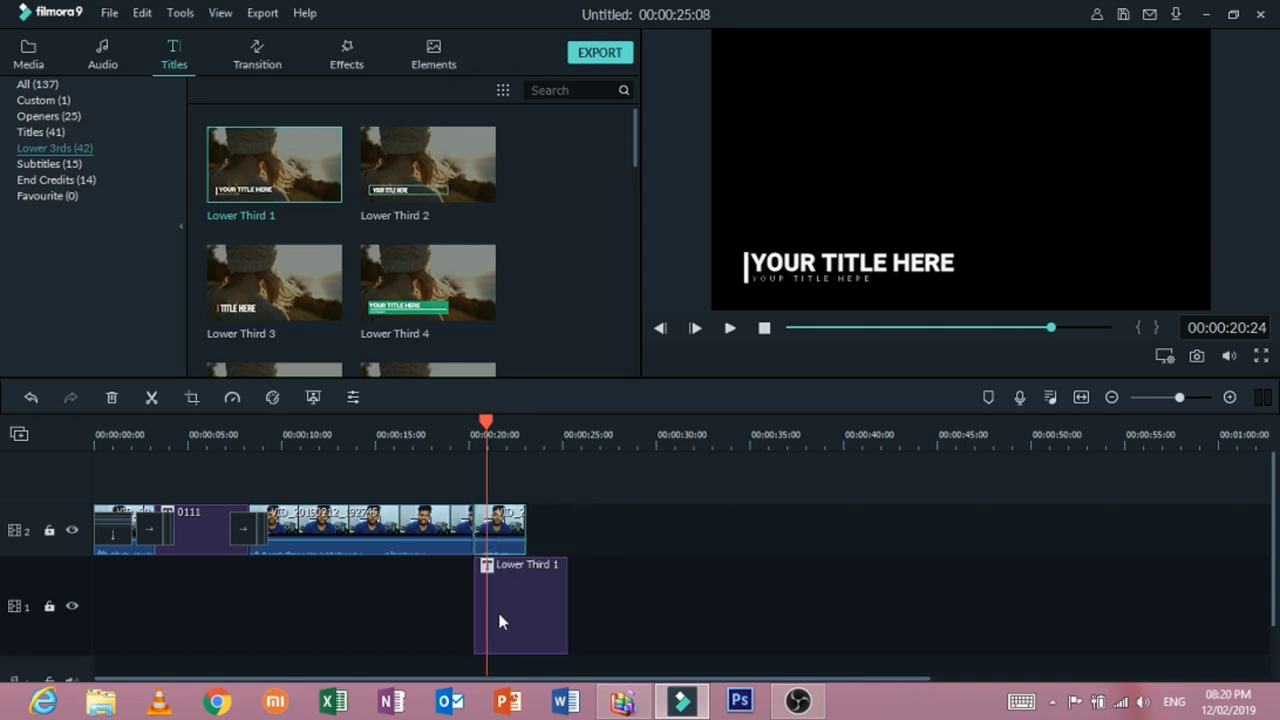
pyautogui.moveTo(498, 533); pyautogui.dragTo(498, 482)
pyautogui.moveTo(487, 422); pyautogui.dragTo(472, 421)
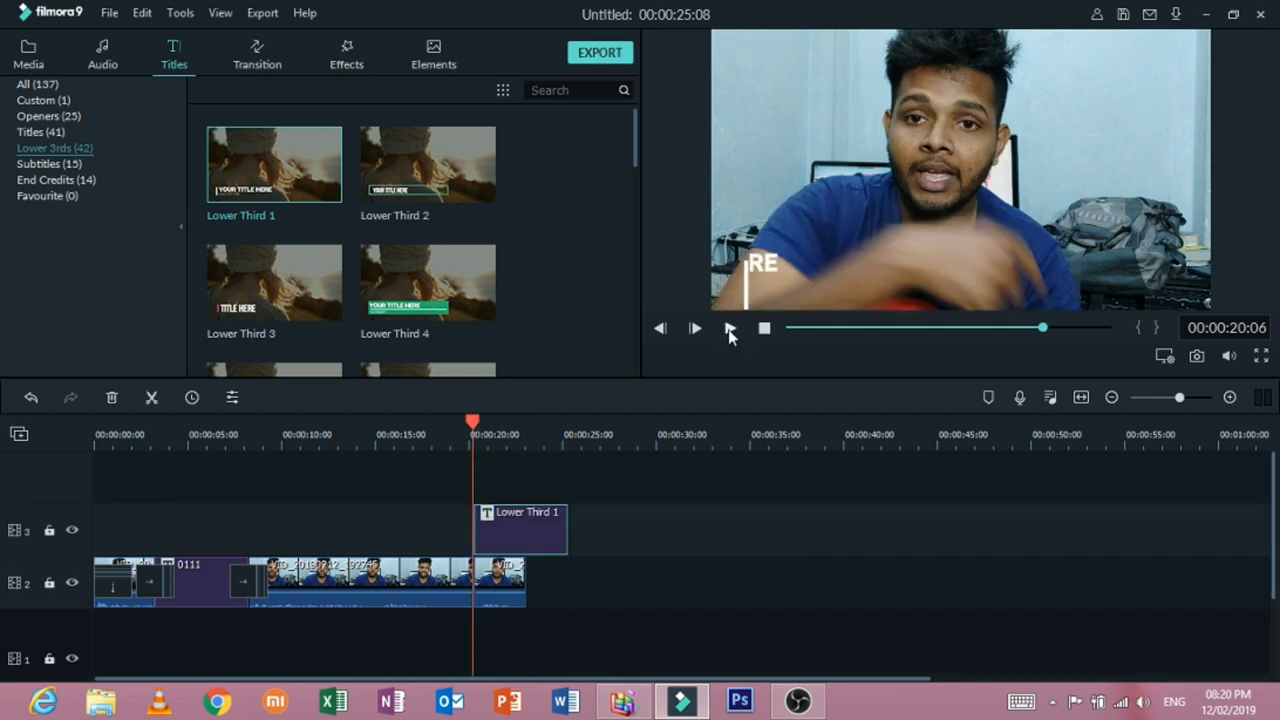
pyautogui.click(730, 330)
pyautogui.click(731, 331)
# Step: Move the Lower Third 1 title earlier, over the long middle piece of footage at about 12 seconds, and play it back
pyautogui.moveTo(518, 540); pyautogui.dragTo(372, 555)
pyautogui.moveTo(484, 424); pyautogui.dragTo(331, 455)
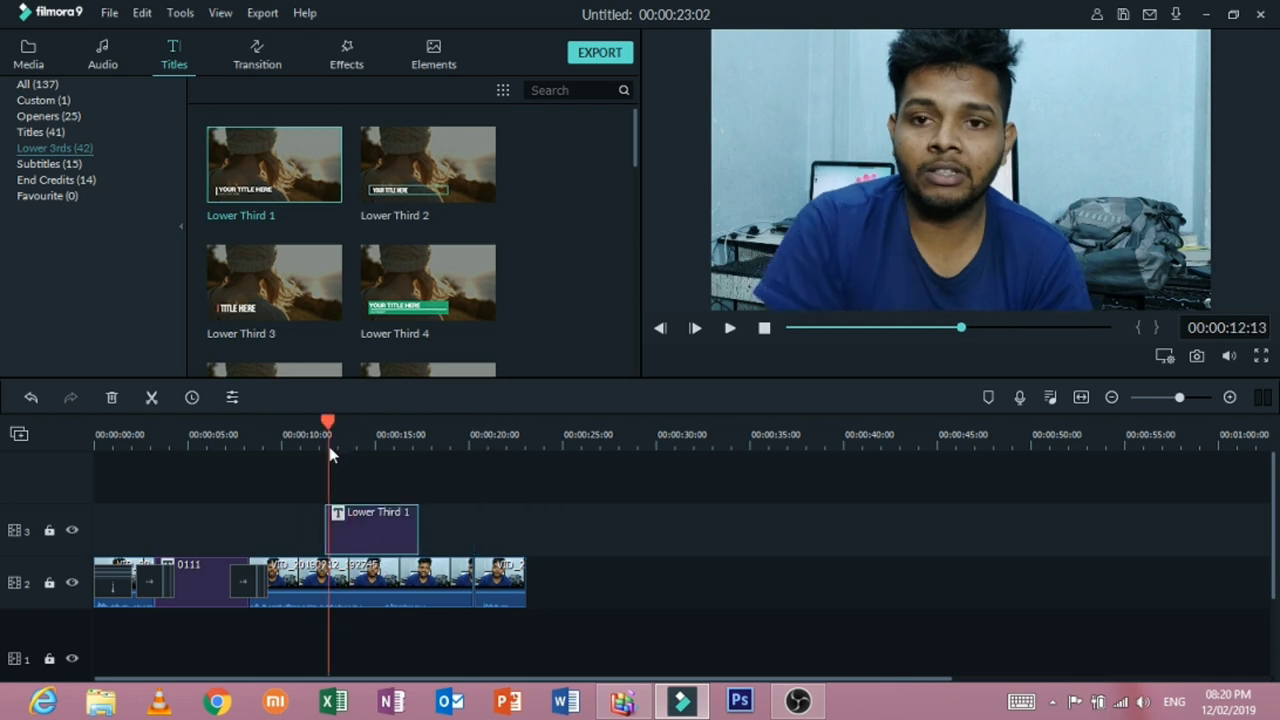
pyautogui.click(730, 328)
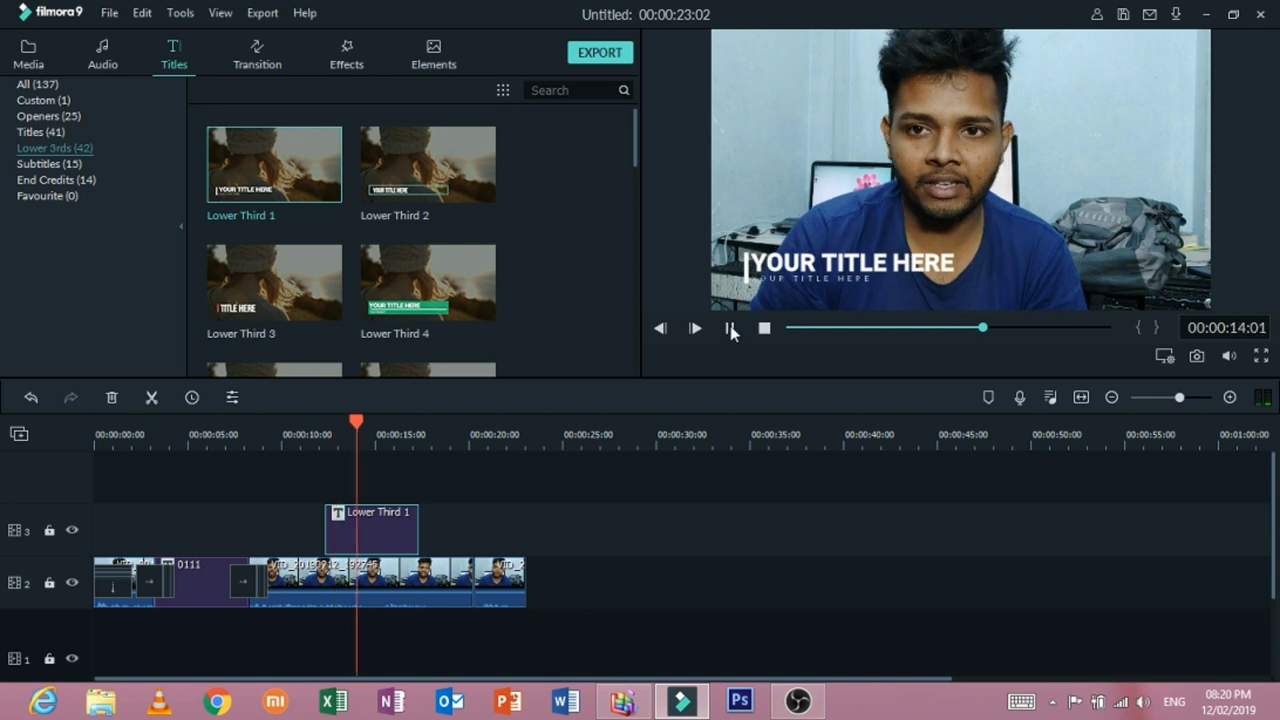
pyautogui.click(729, 329)
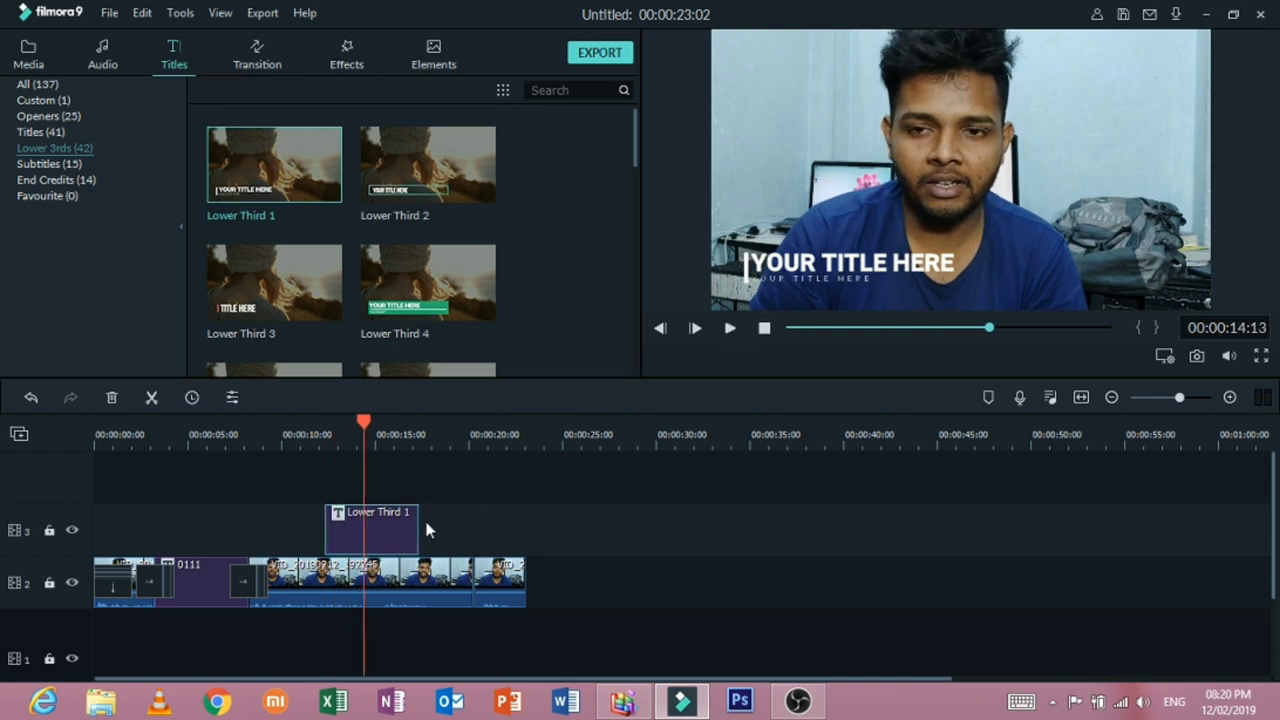
# Step: Shift the "YOUR TITLE HERE" text of Lower Third 1 slightly downward in the frame and play the title from its start
pyautogui.click(855, 268)
pyautogui.moveTo(894, 220)
pyautogui.mouseDown()
pyautogui.moveTo(903, 209)
pyautogui.moveTo(904, 224)
pyautogui.mouseUp()
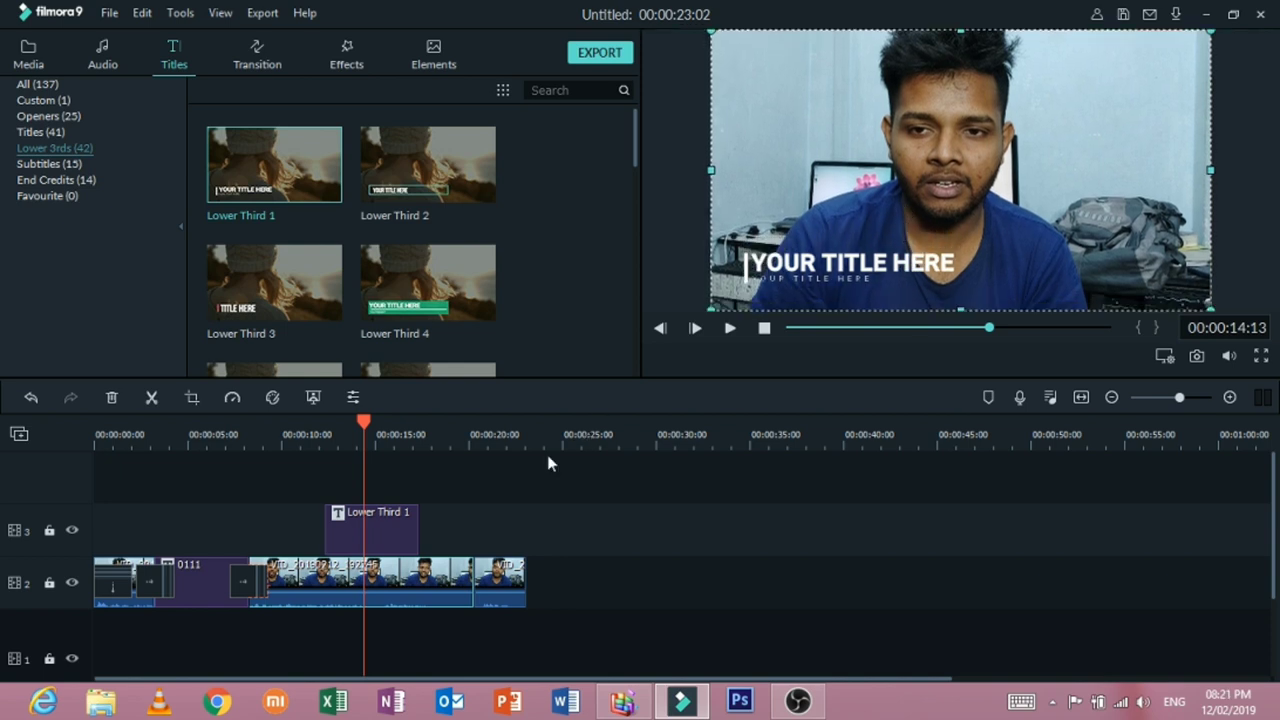
pyautogui.doubleClick(391, 517)
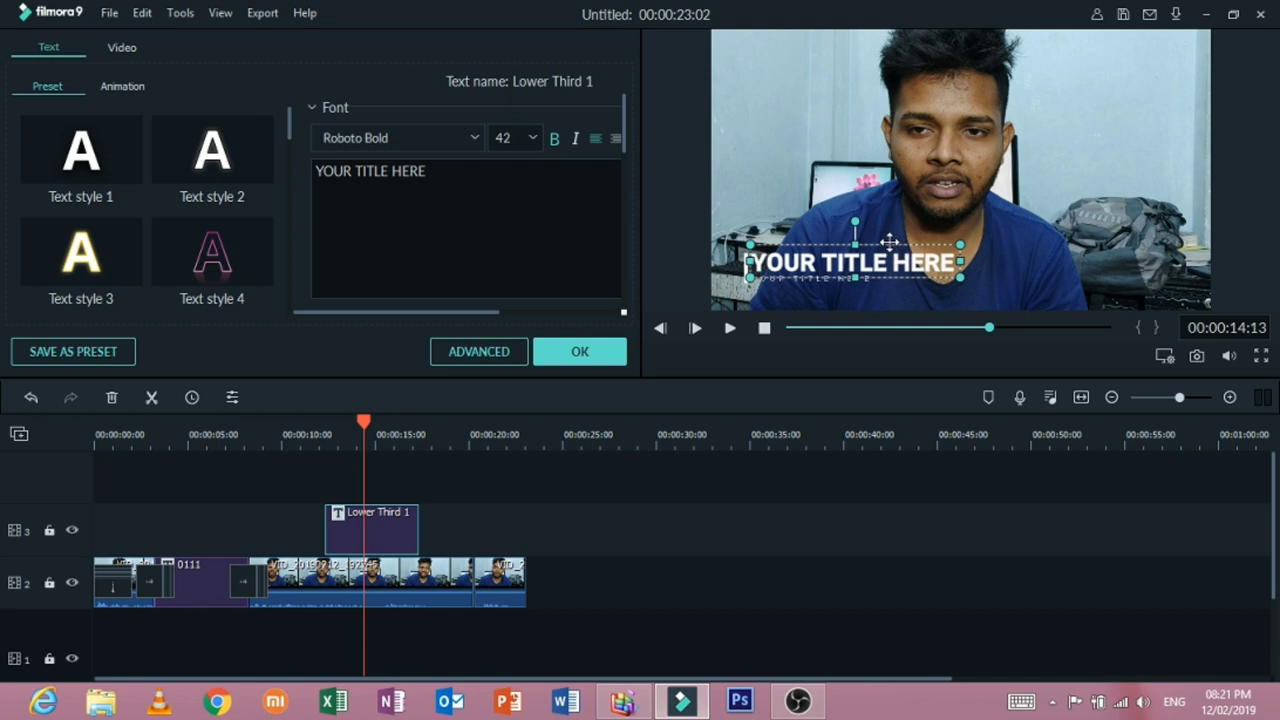
pyautogui.moveTo(889, 241); pyautogui.dragTo(883, 269)
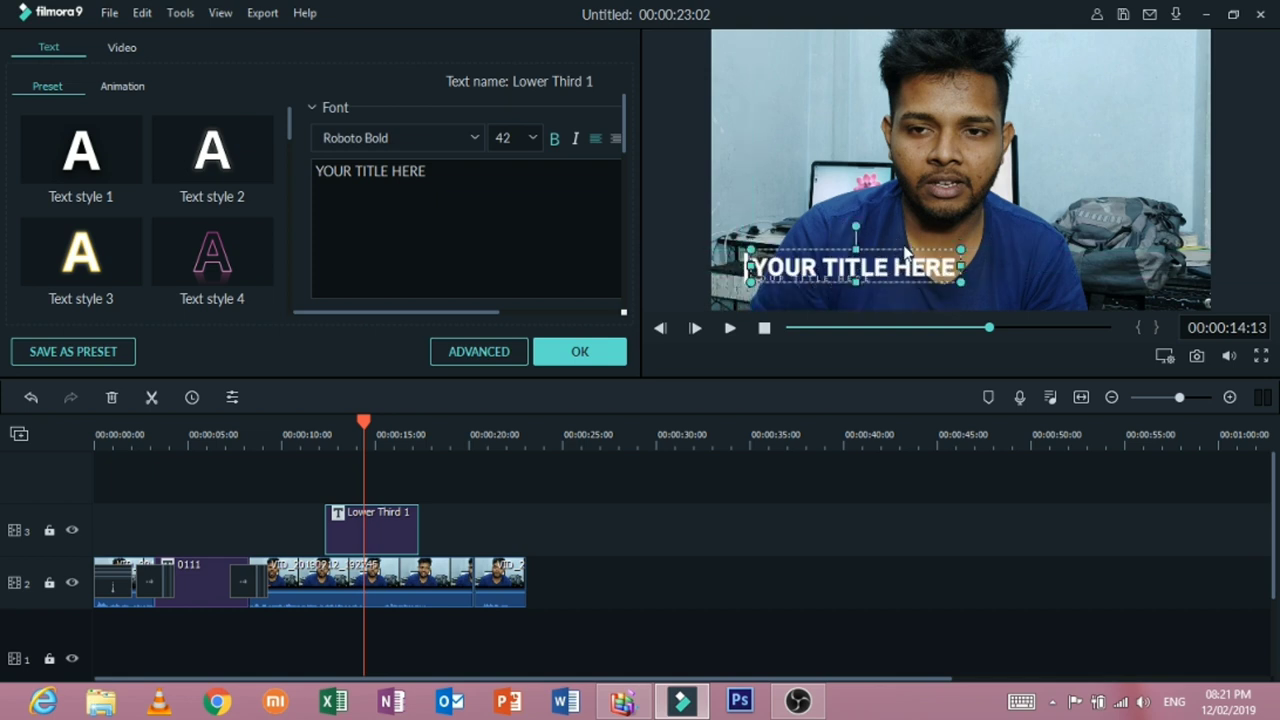
pyautogui.click(825, 276)
pyautogui.click(590, 360)
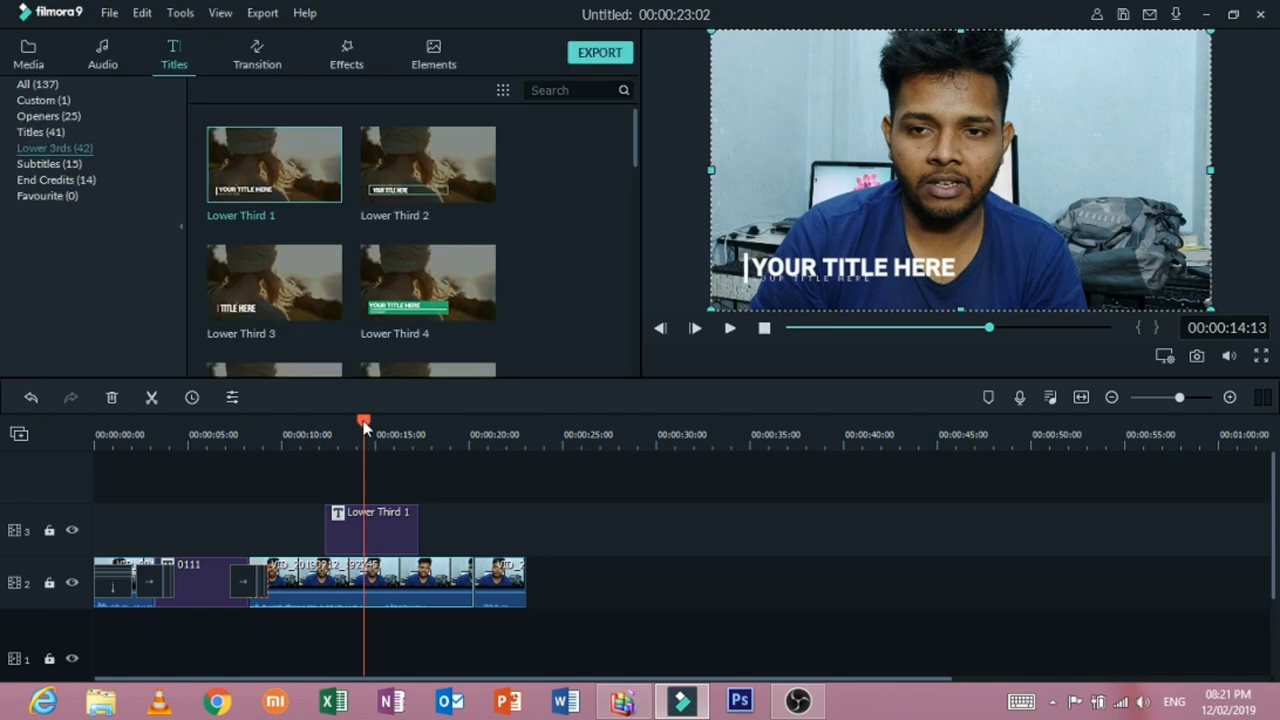
pyautogui.moveTo(363, 422); pyautogui.dragTo(324, 422)
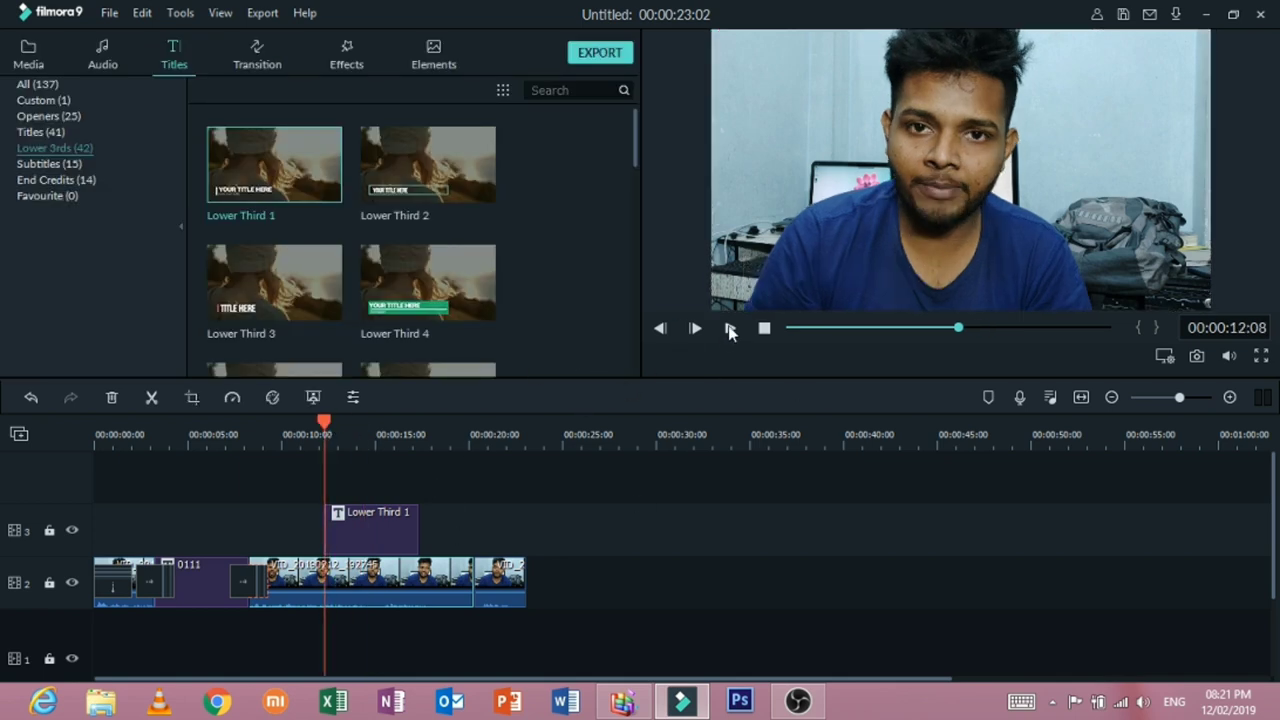
pyautogui.click(729, 330)
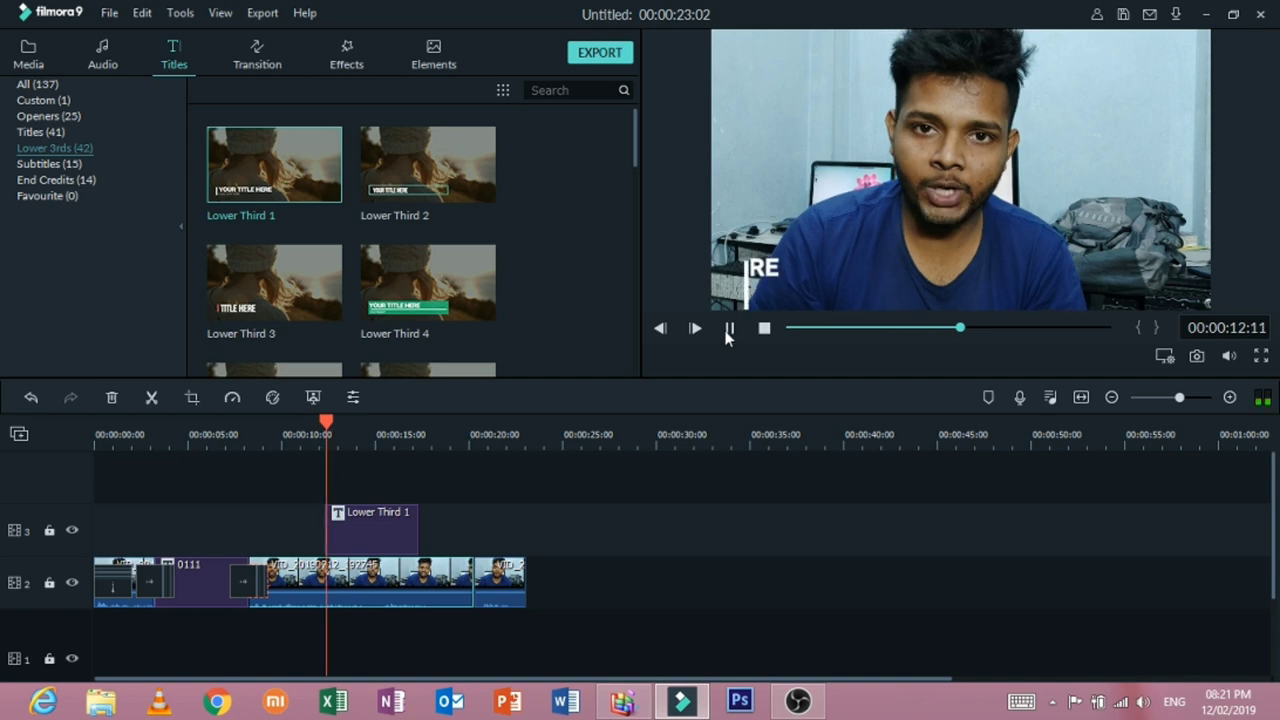
pyautogui.press('space')
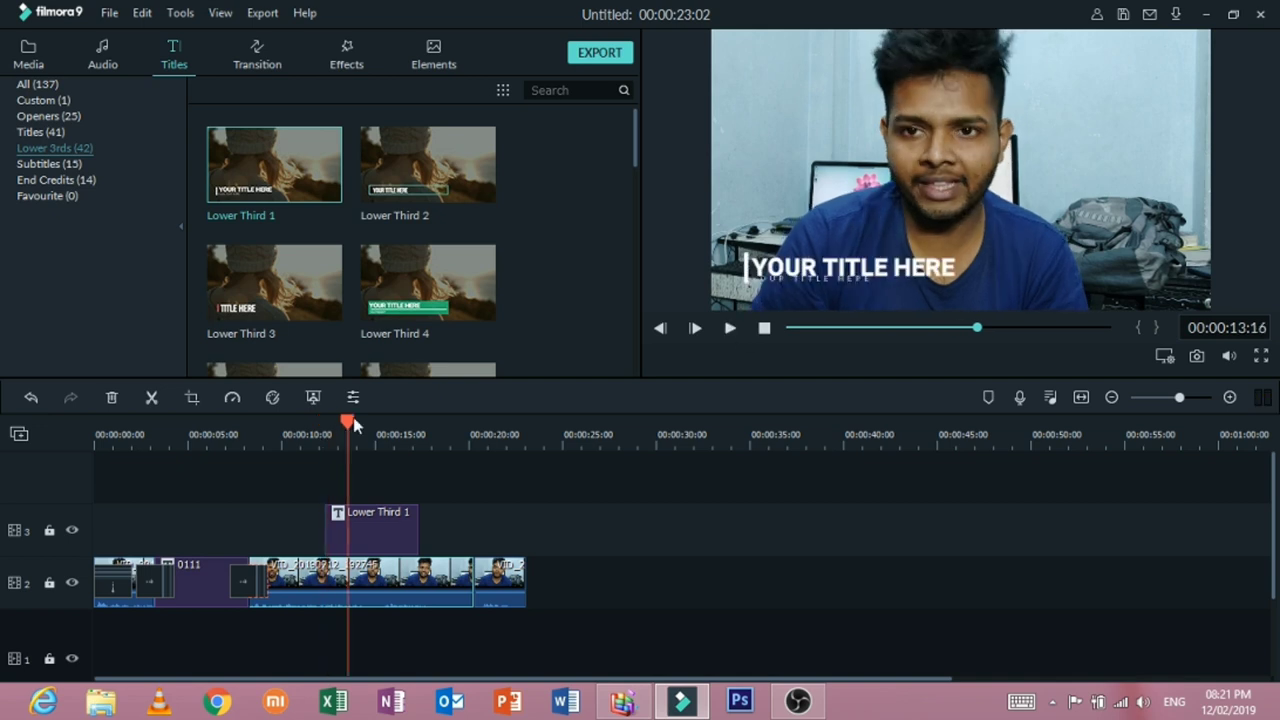
# Step: Add the Credit 14 end credits on track 3 directly after the end of the footage and play them back
pyautogui.moveTo(350, 423); pyautogui.dragTo(527, 437)
pyautogui.click(60, 180)
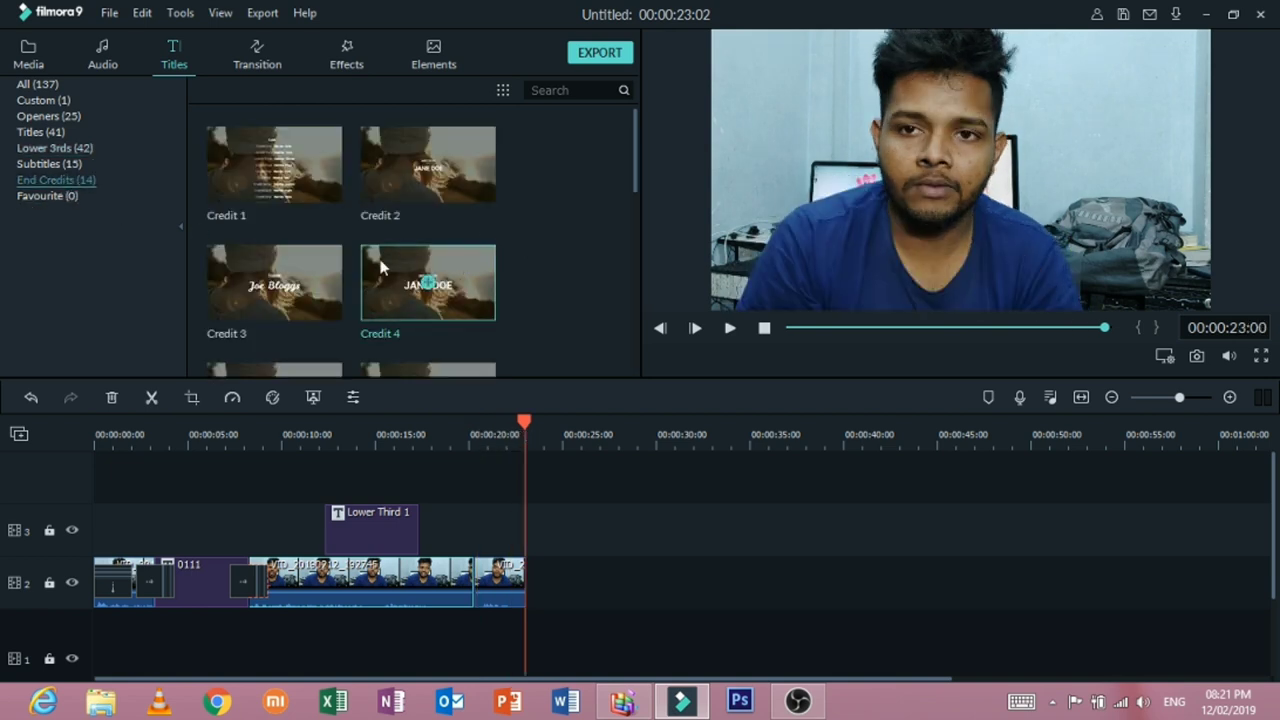
pyautogui.click(305, 268)
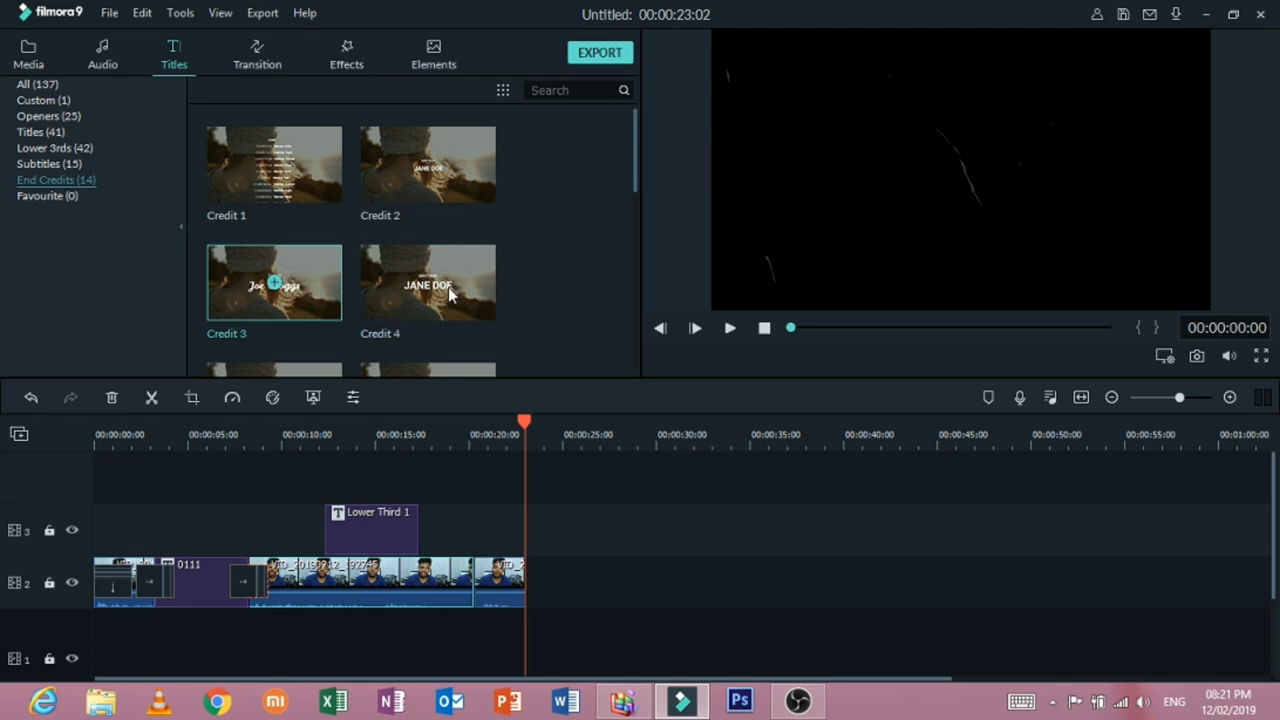
pyautogui.moveTo(635, 165); pyautogui.dragTo(635, 345)
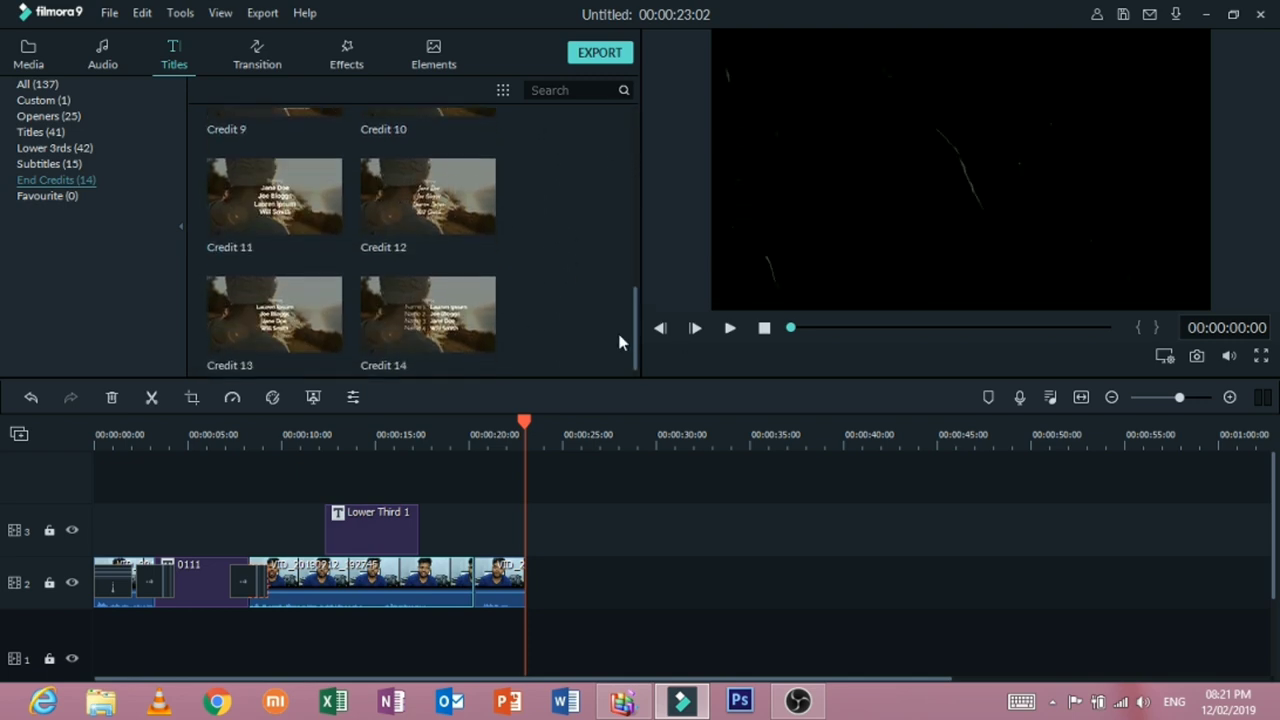
pyautogui.moveTo(462, 278); pyautogui.dragTo(532, 548)
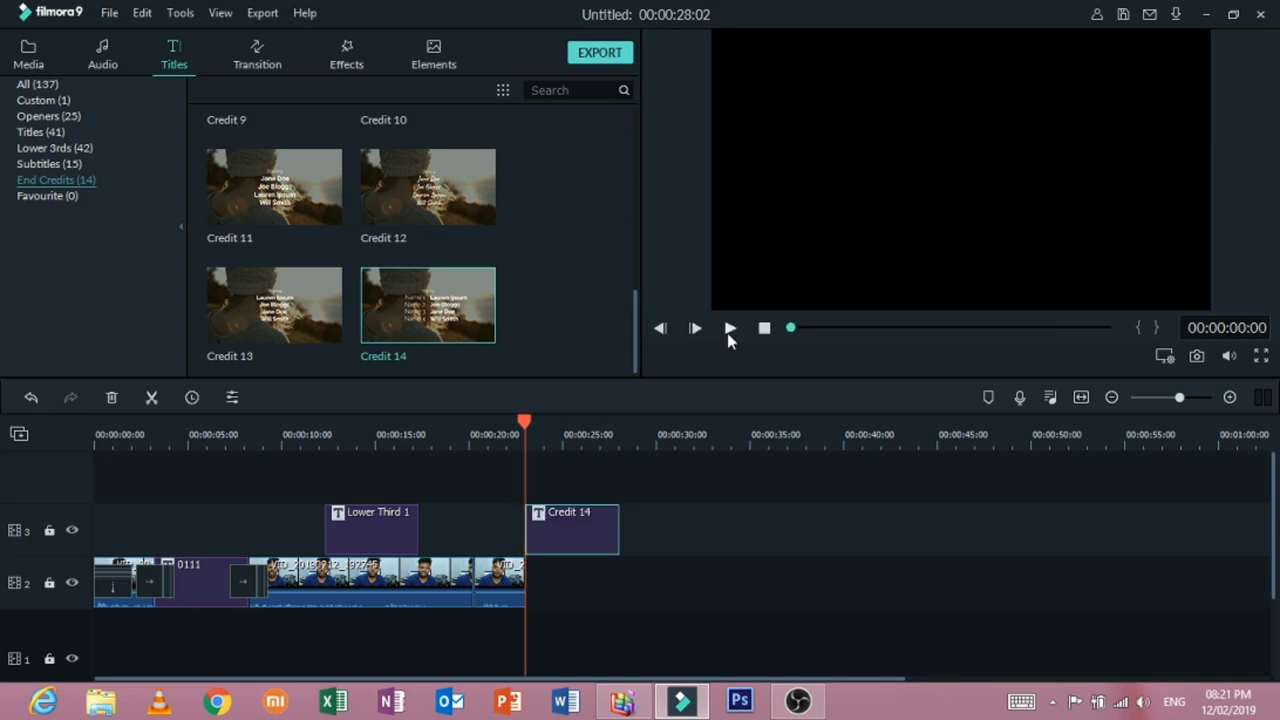
pyautogui.click(729, 330)
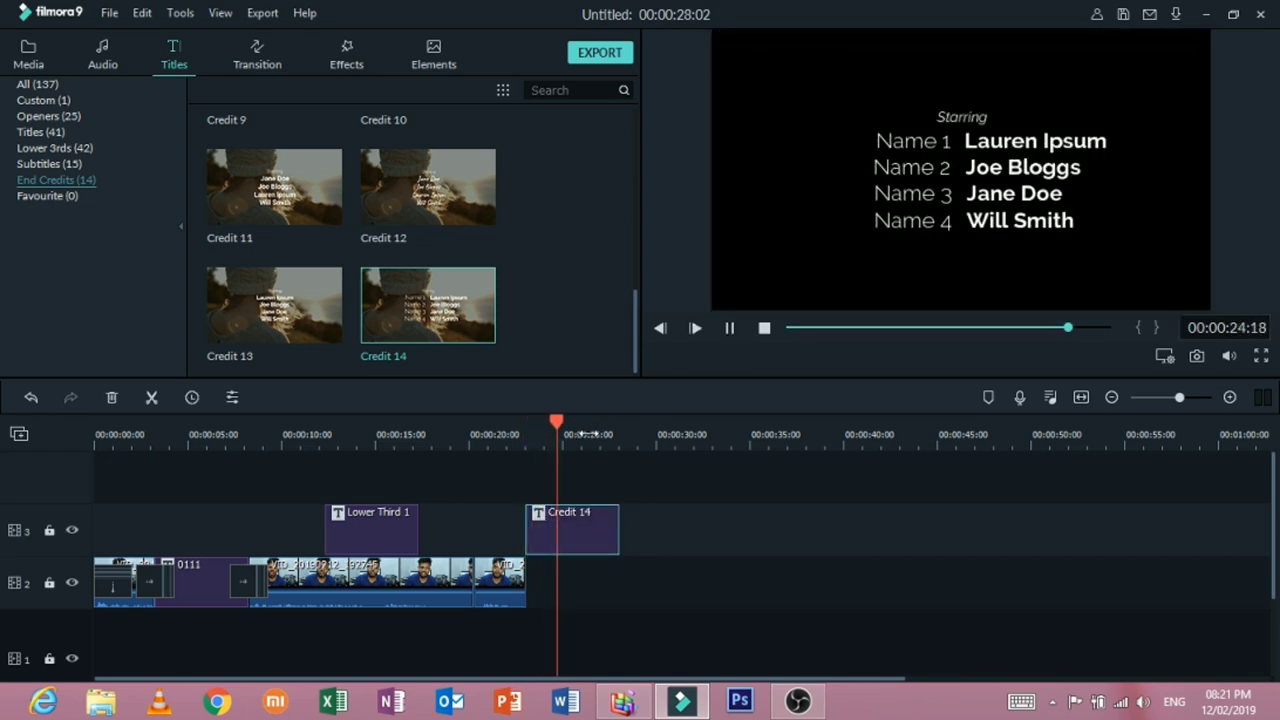
# Step: Play the opening of the sequence from the beginning and look over the audio library and the project media
pyautogui.moveTo(572, 430); pyautogui.dragTo(3, 397)
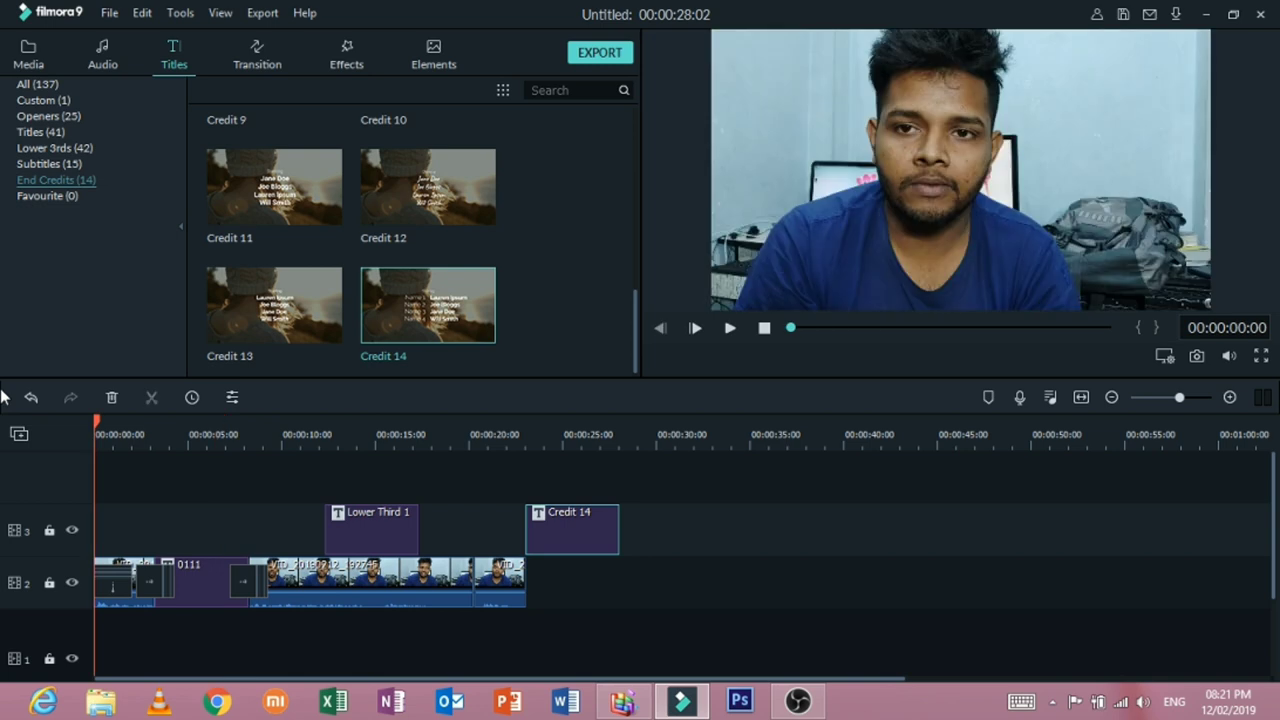
pyautogui.click(730, 330)
pyautogui.click(730, 330)
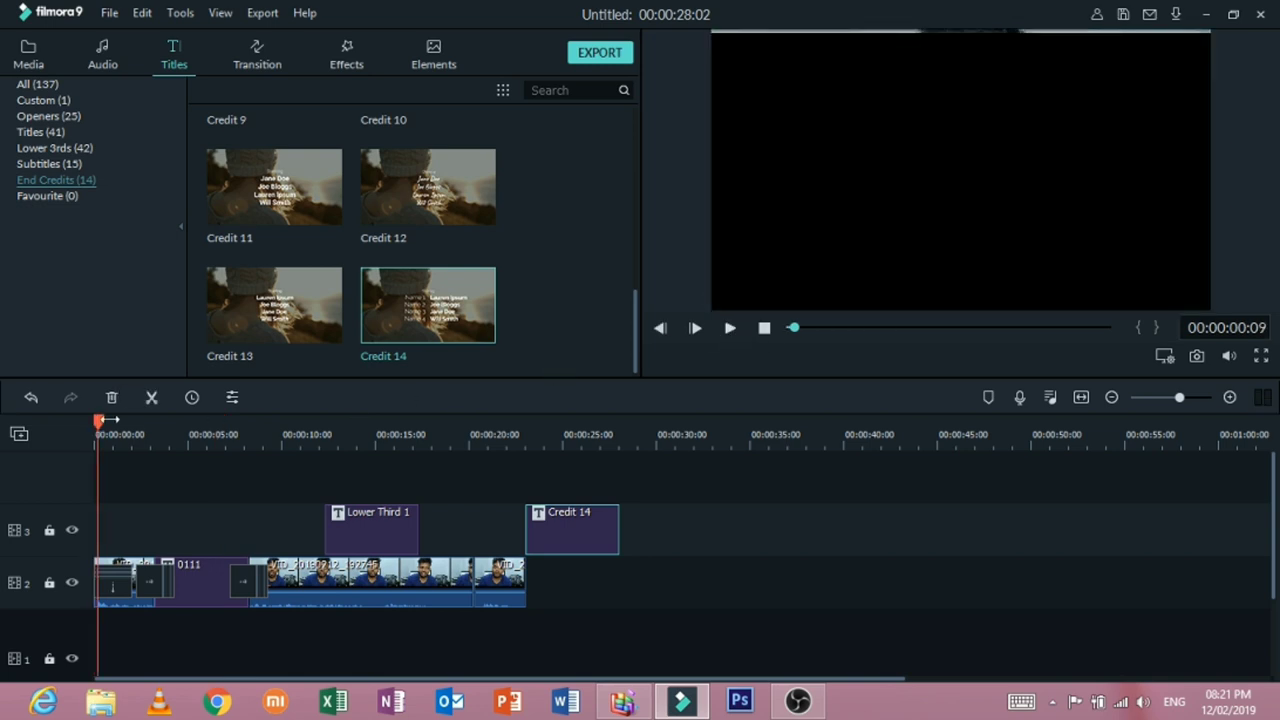
pyautogui.moveTo(106, 420); pyautogui.dragTo(77, 417)
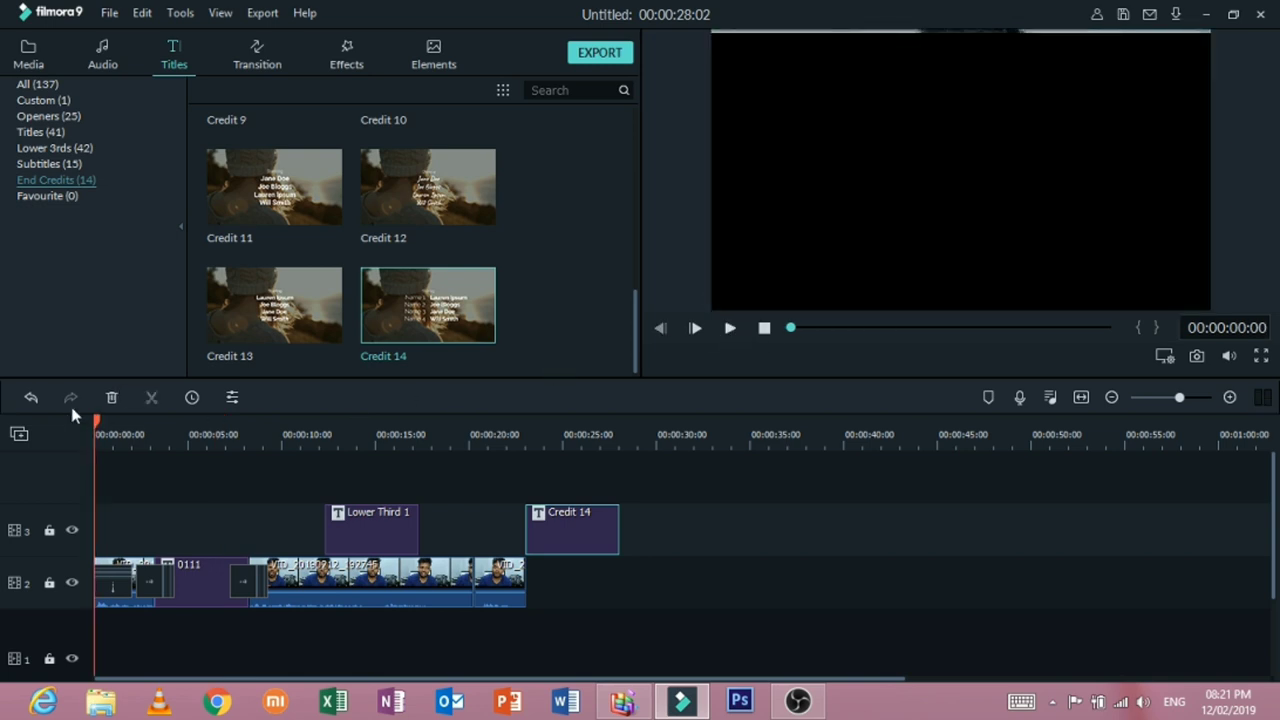
pyautogui.click(126, 61)
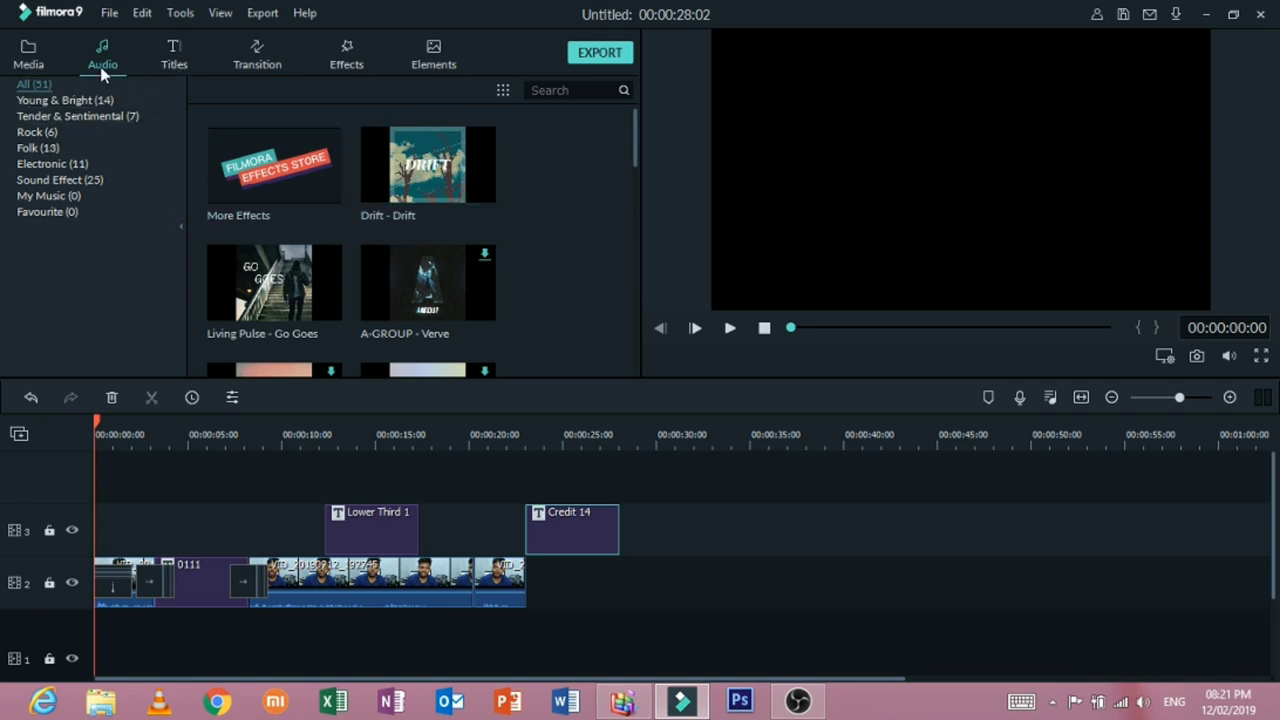
pyautogui.click(45, 60)
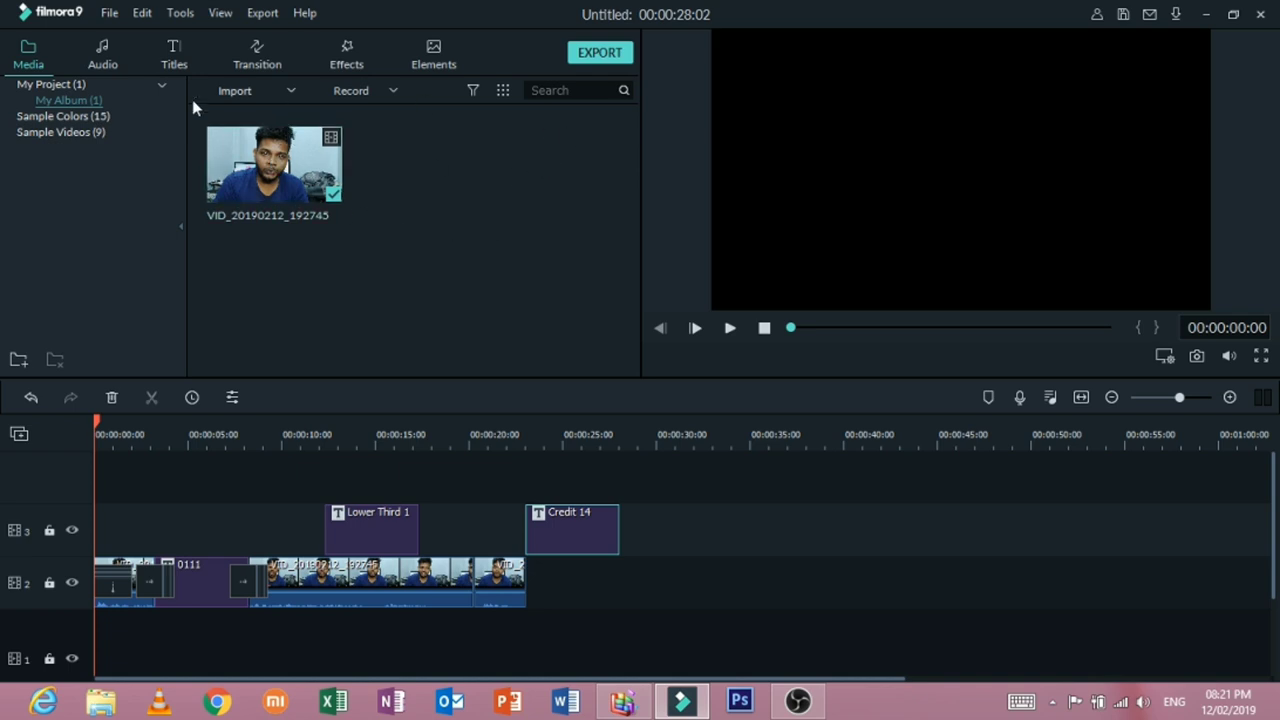
pyautogui.click(76, 114)
pyautogui.click(68, 86)
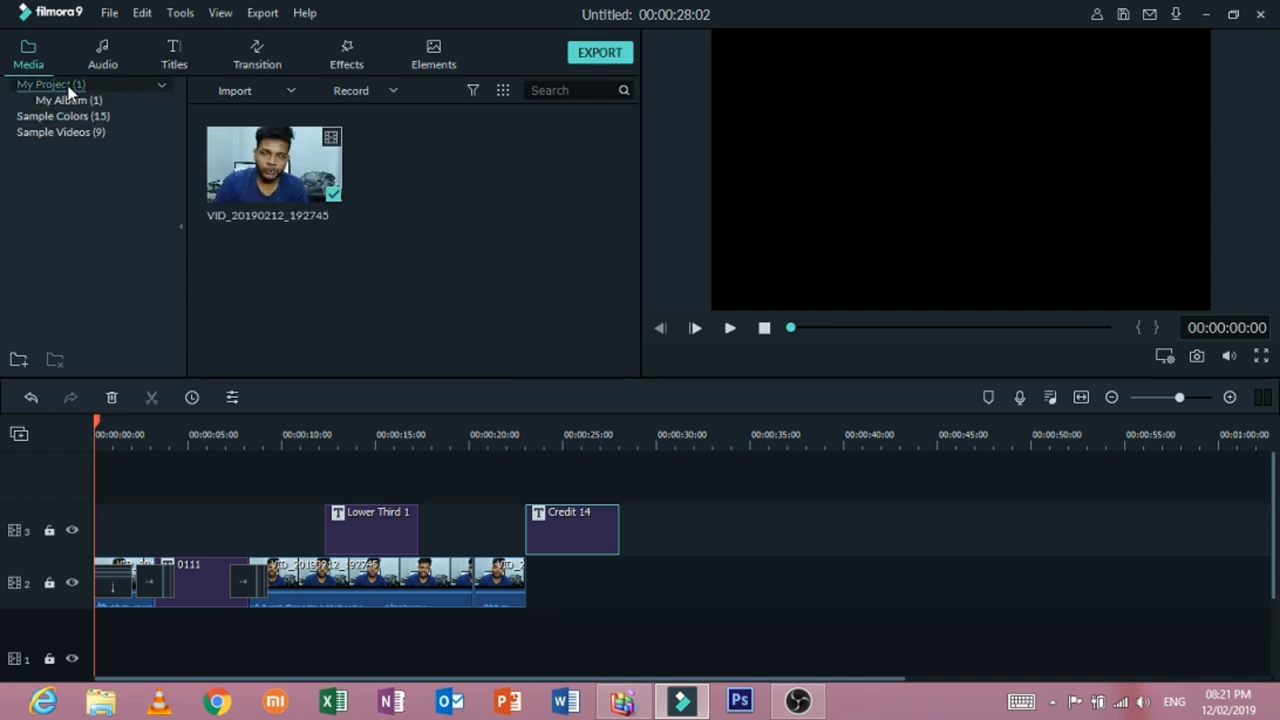
# Step: Add the Drift - Drift music at the start of audio track 1 and play the sequence with it
pyautogui.click(102, 55)
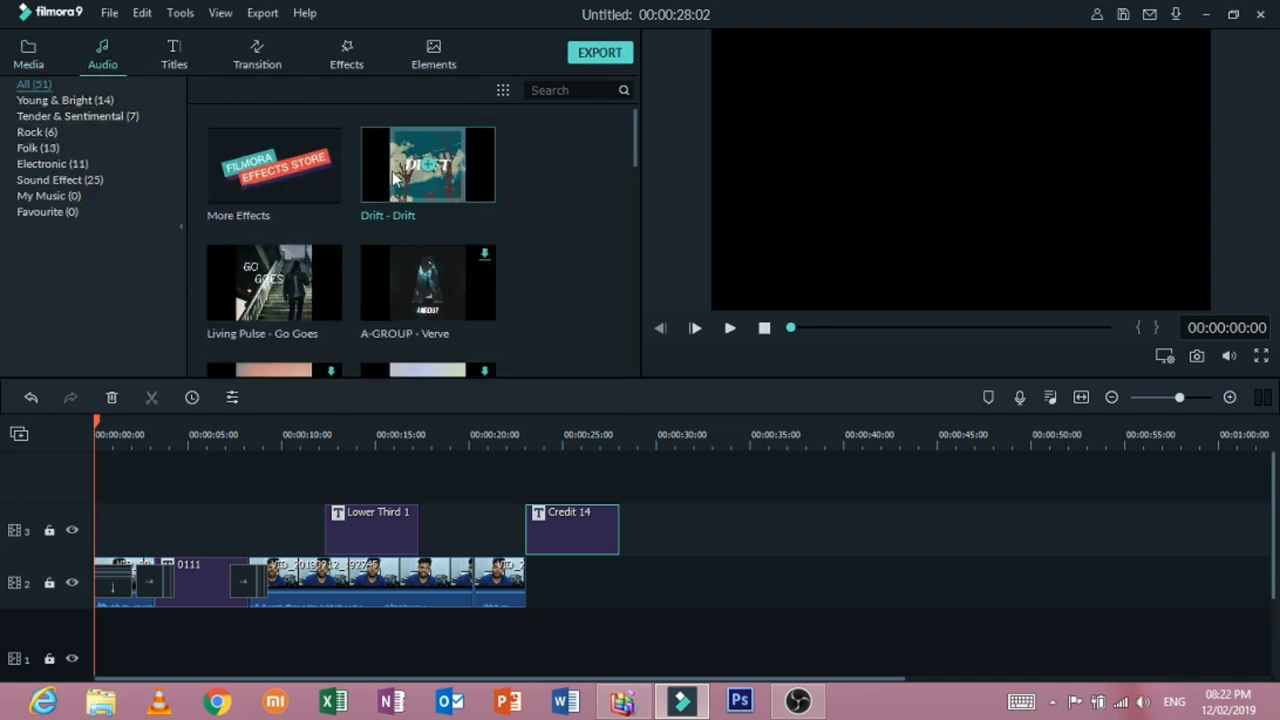
pyautogui.moveTo(372, 208); pyautogui.dragTo(42, 612)
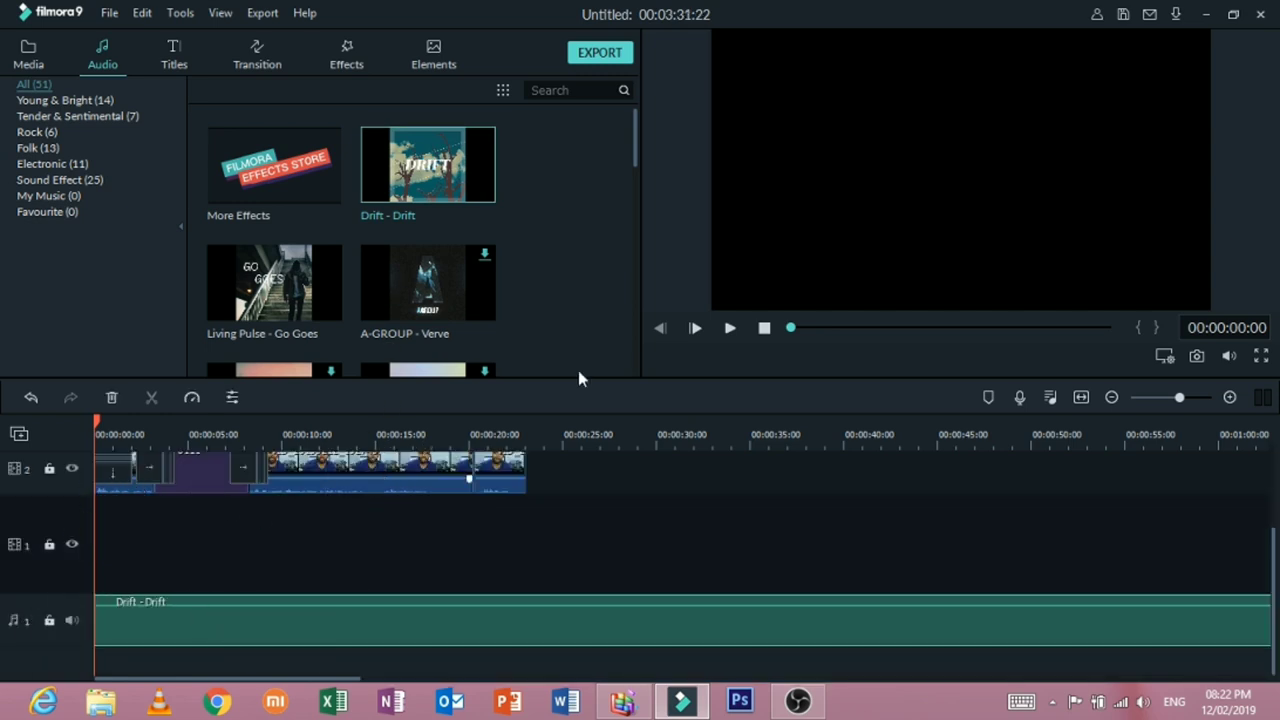
pyautogui.click(730, 330)
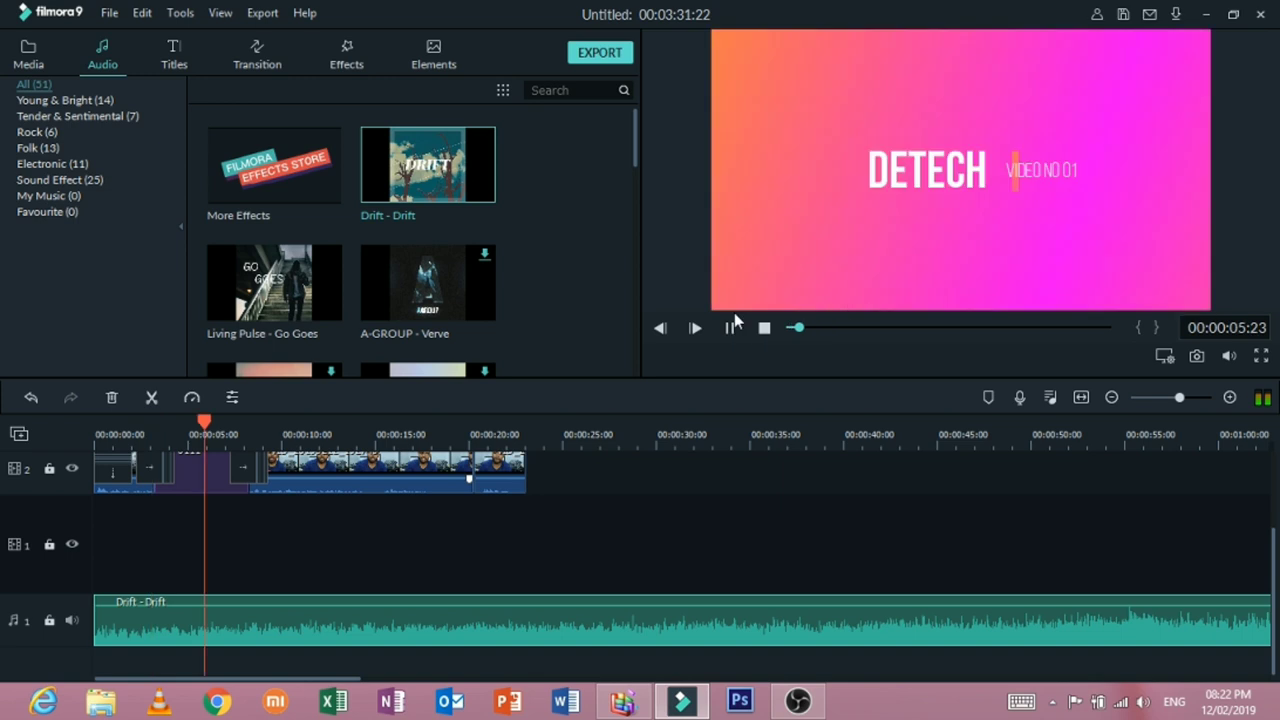
pyautogui.press('space')
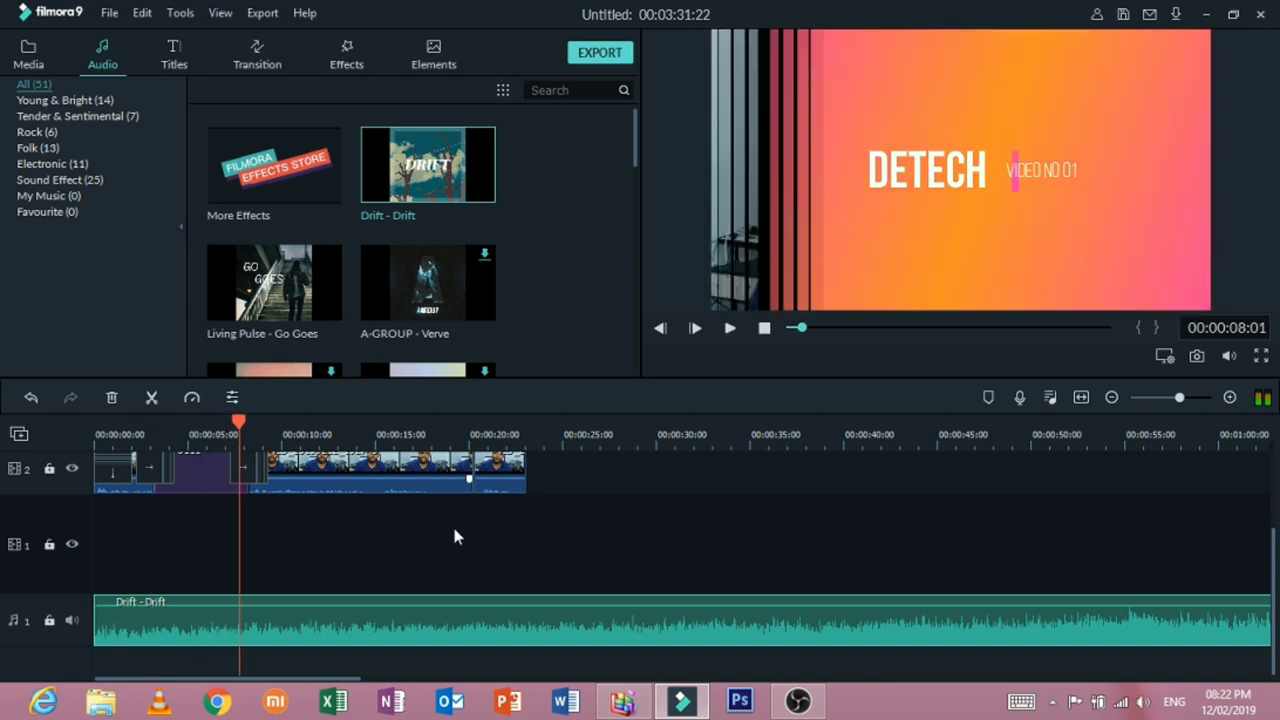
# Step: Move the Drift - Drift music to start with the 0111 title and split it at 00:00:08:11, where the title ends
pyautogui.moveTo(362, 612); pyautogui.dragTo(340, 610)
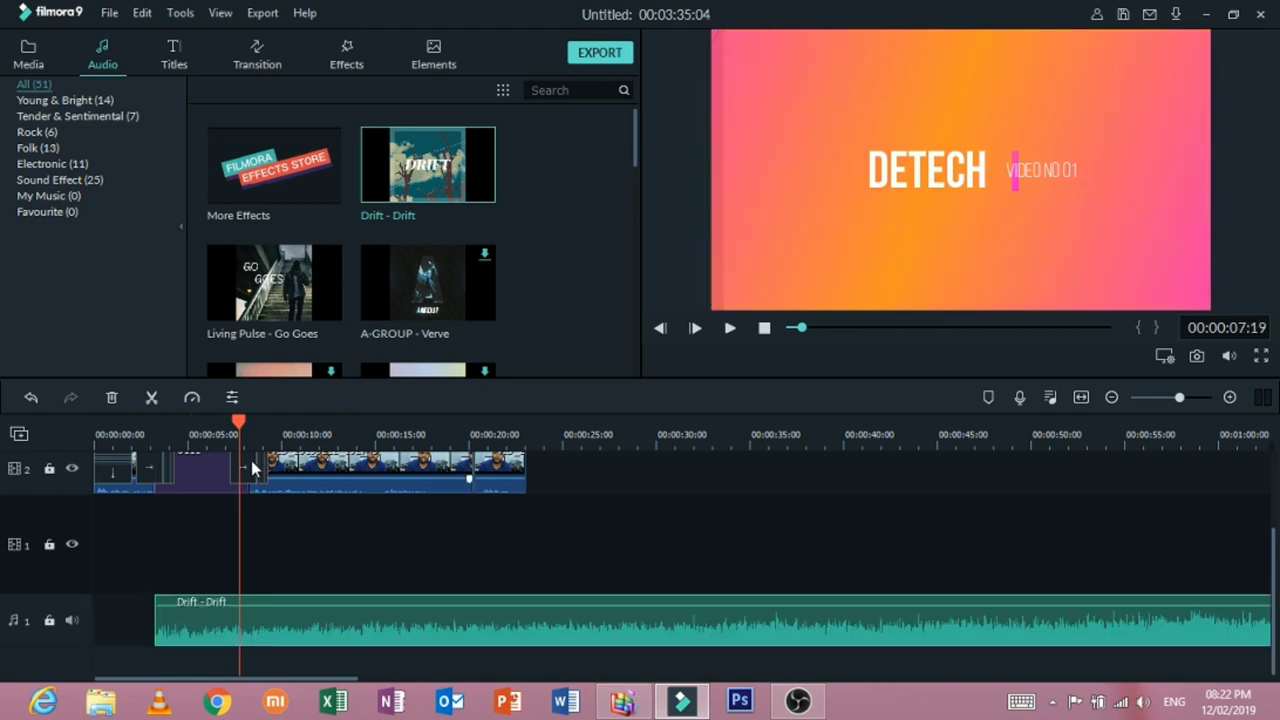
pyautogui.moveTo(241, 430); pyautogui.dragTo(251, 432)
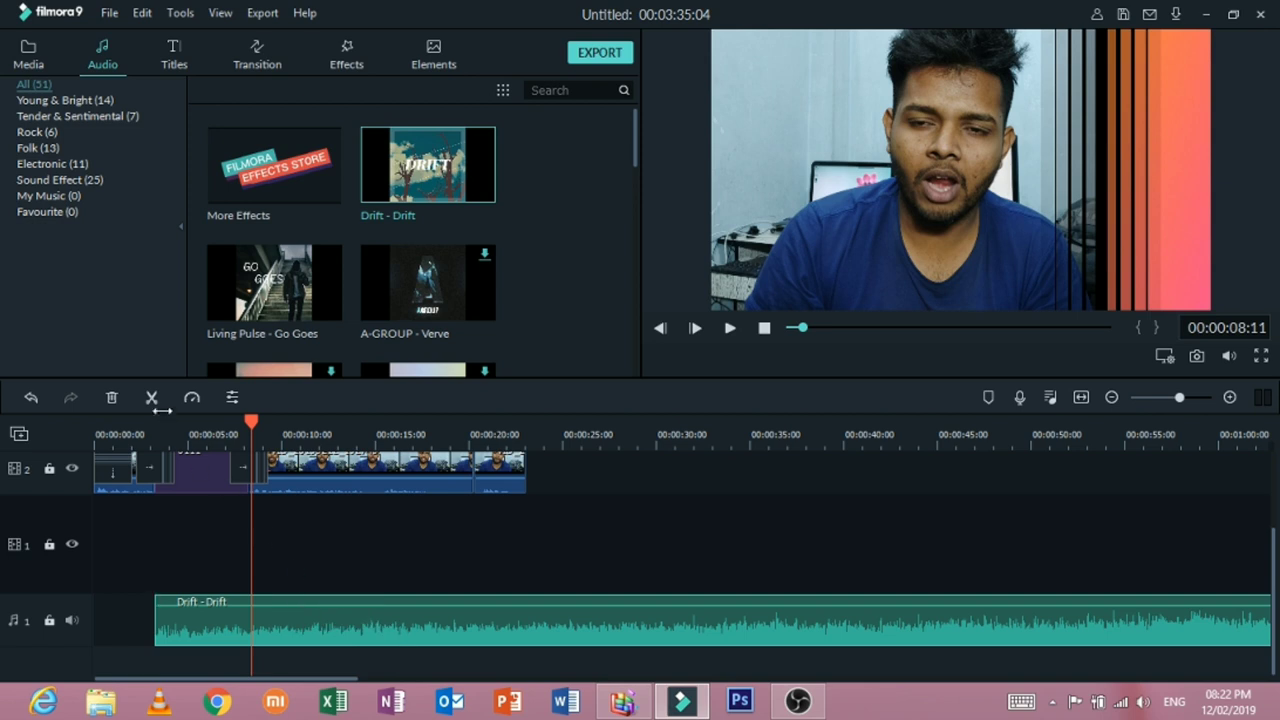
pyautogui.click(155, 401)
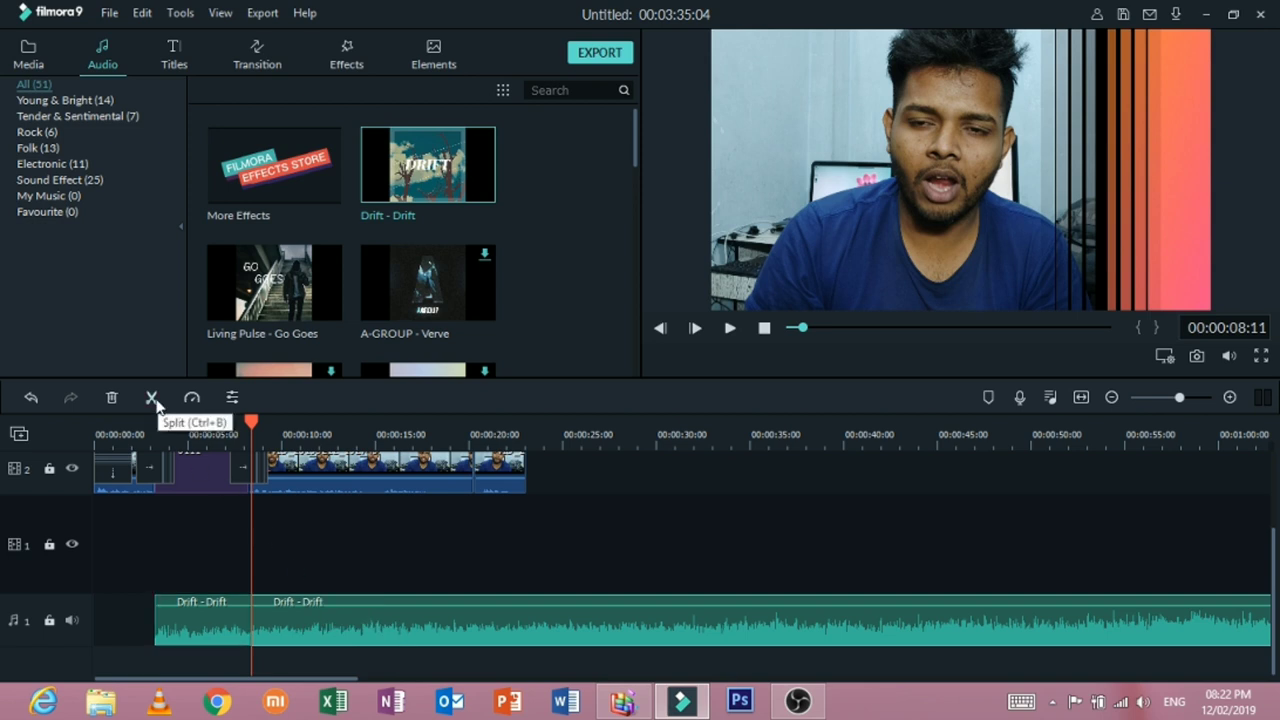
# Step: Separate the Drift - Drift music at the 00:00:08:11 split and delete the long part after the 0111 title
pyautogui.click(146, 404)
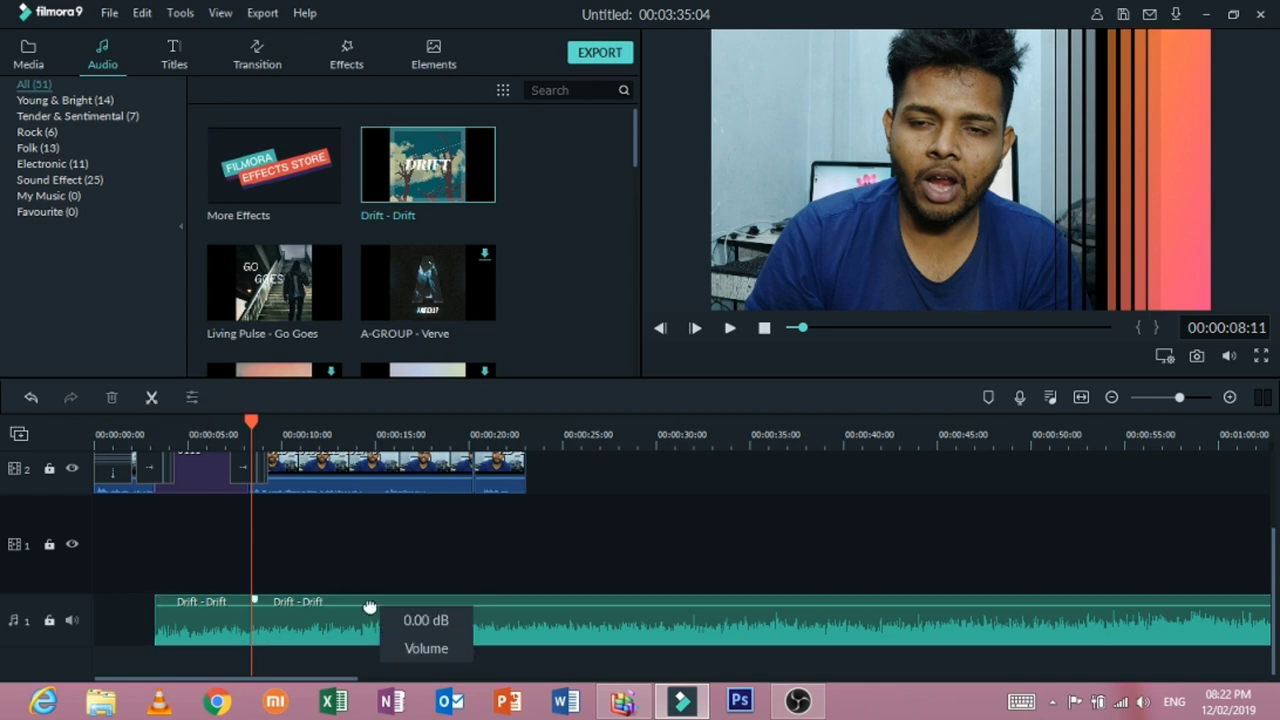
pyautogui.moveTo(369, 606); pyautogui.dragTo(478, 643)
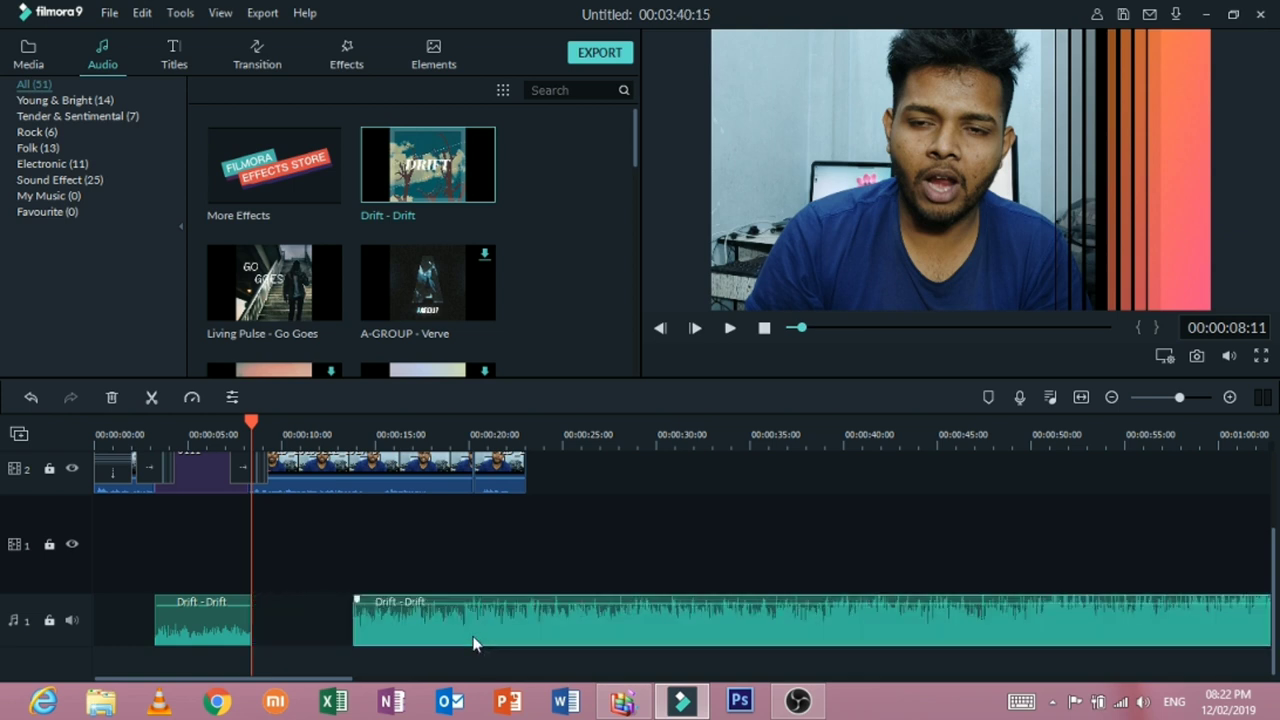
pyautogui.rightClick(441, 620)
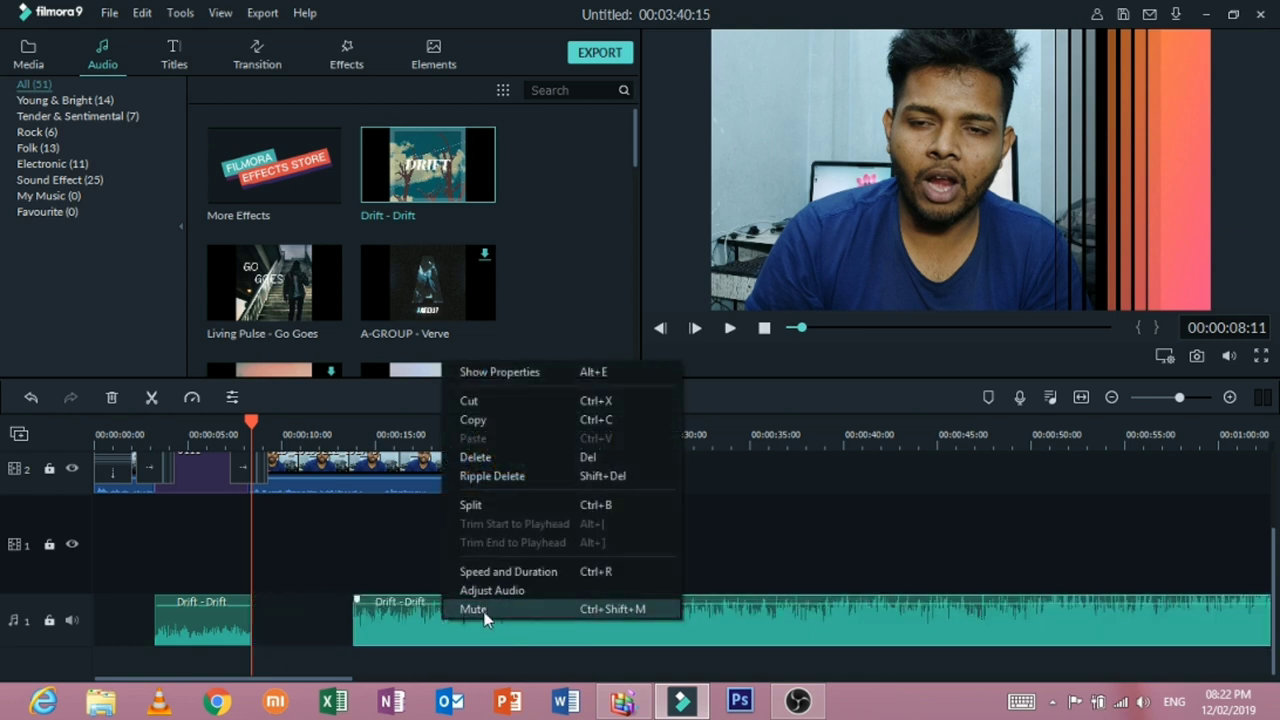
pyautogui.click(365, 625)
pyautogui.moveTo(357, 608); pyautogui.dragTo(285, 615)
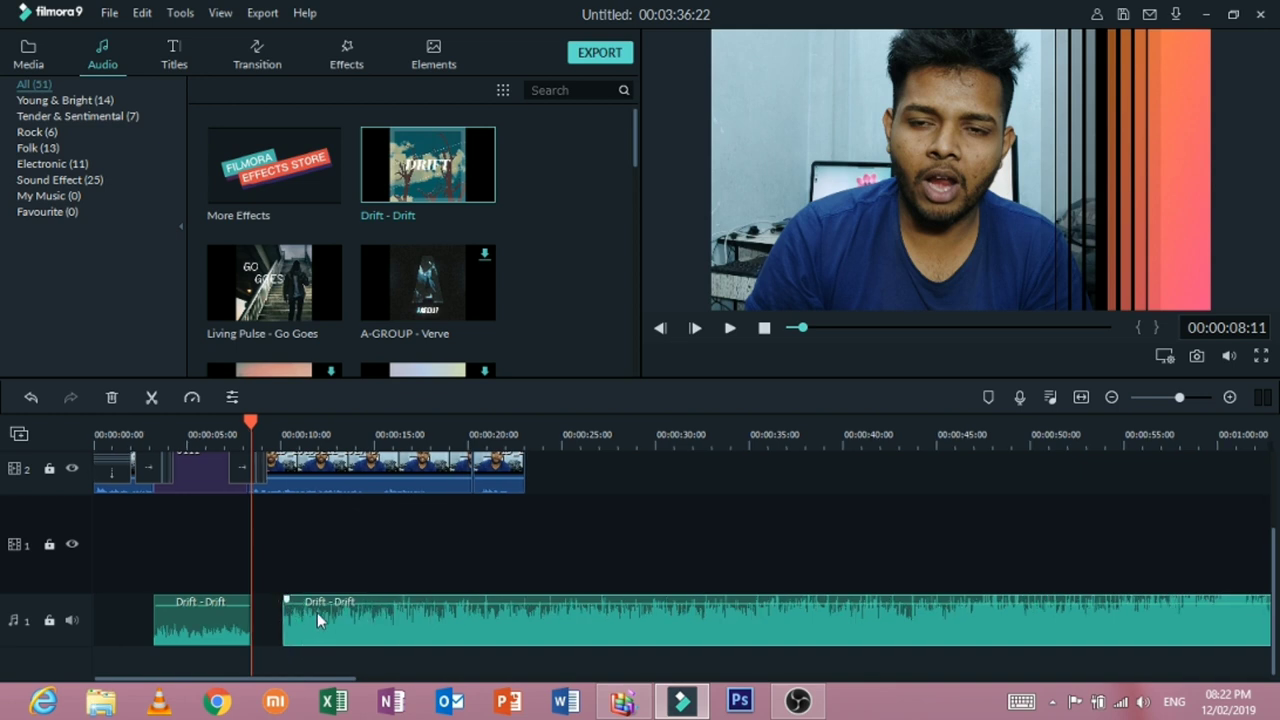
pyautogui.press('Delete')
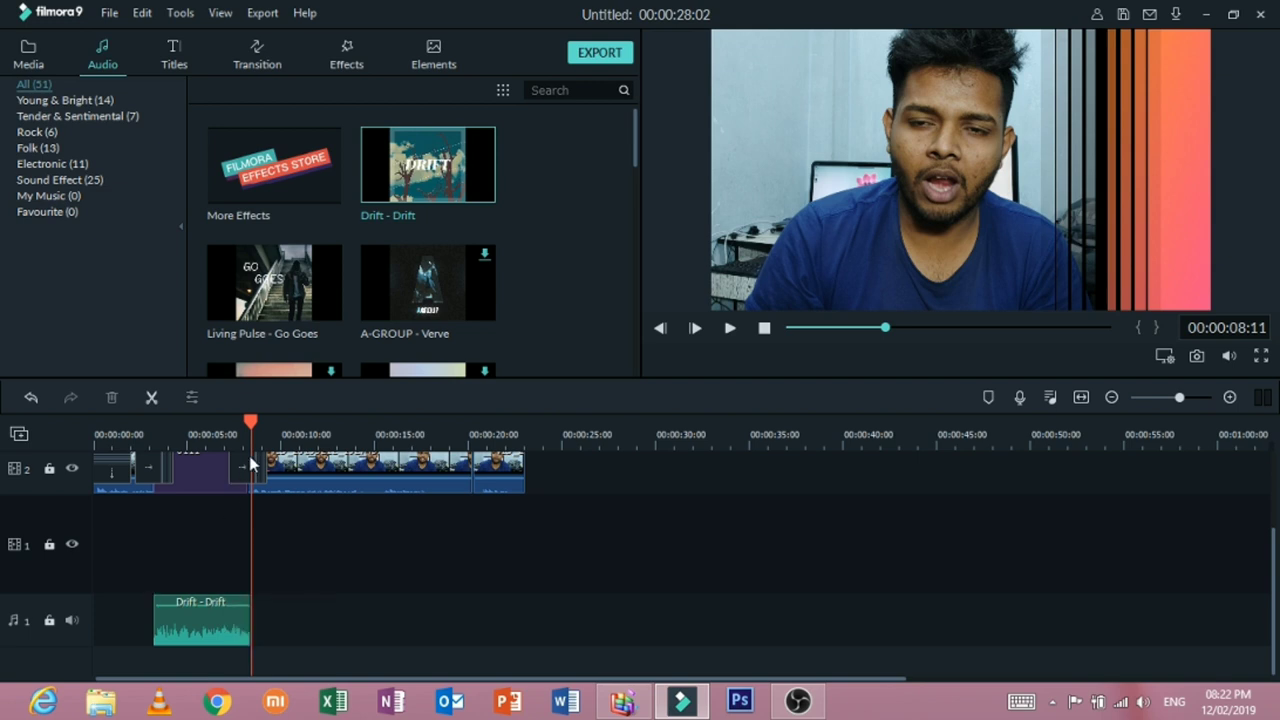
# Step: Play the sequence from 00:00:03:07 to check the trimmed music under the title, and preview the Credit 14 end credits
pyautogui.moveTo(251, 424); pyautogui.dragTo(154, 432)
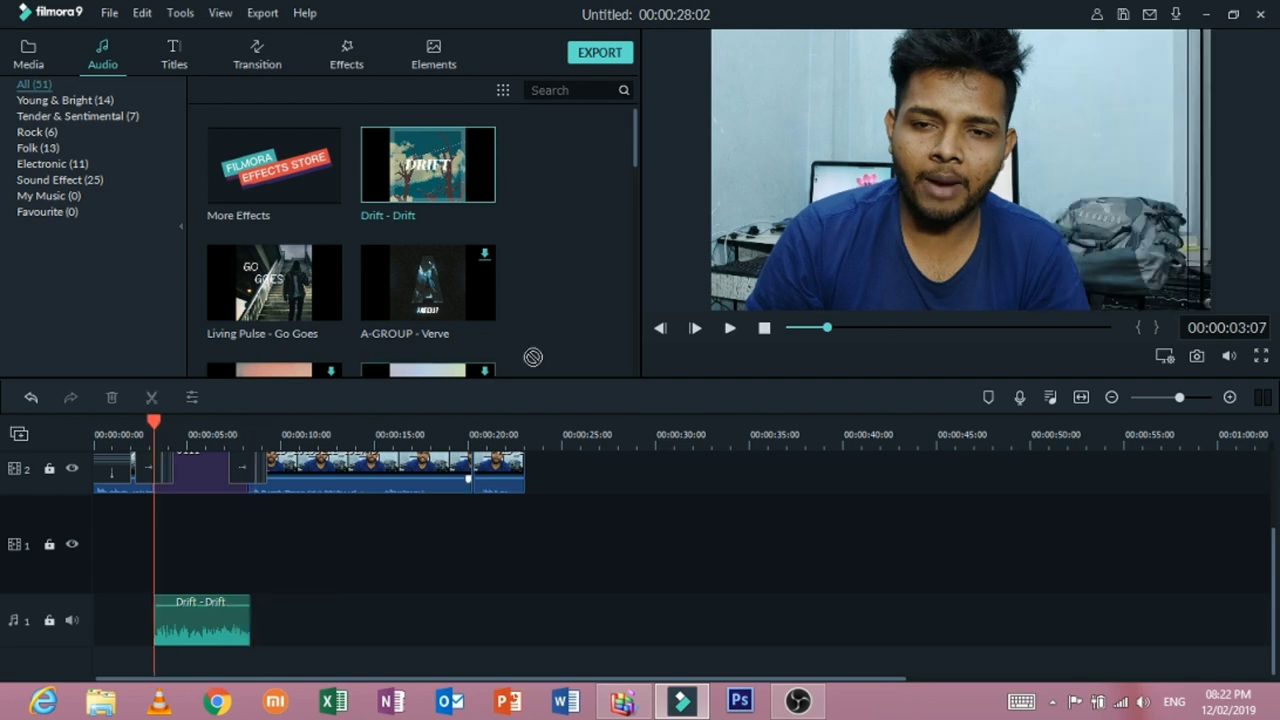
pyautogui.click(729, 329)
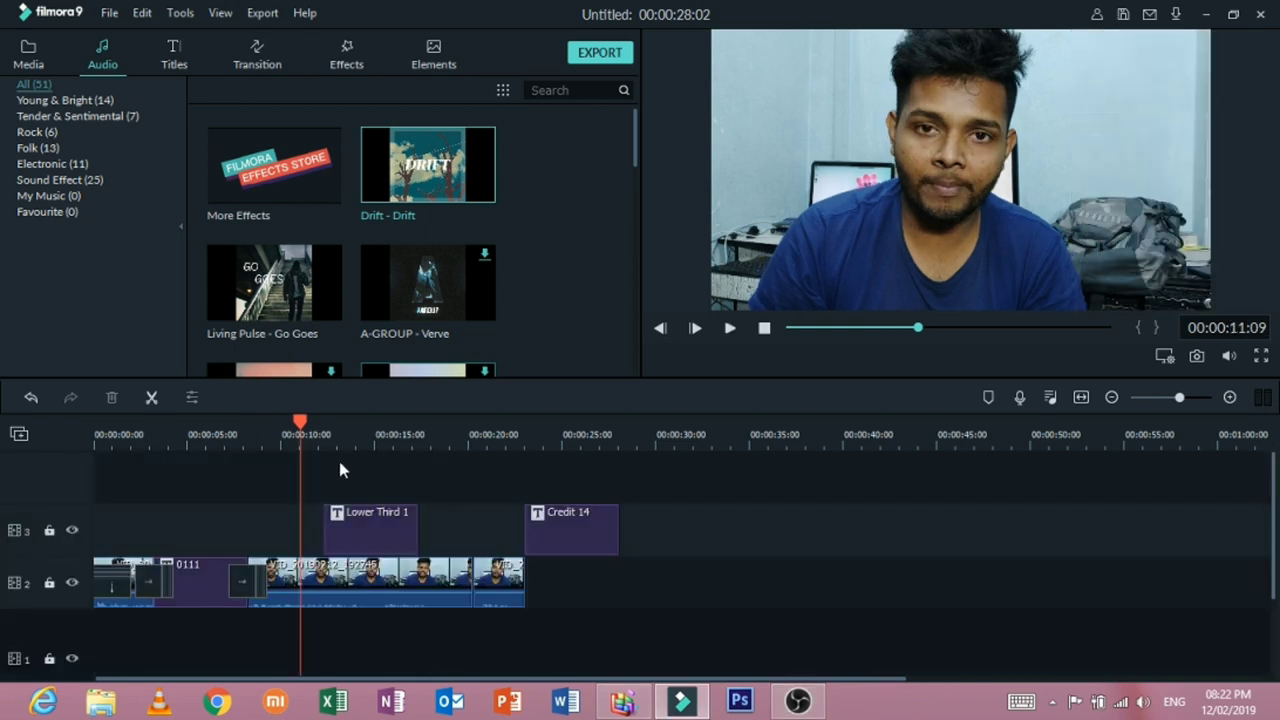
pyautogui.click(597, 463)
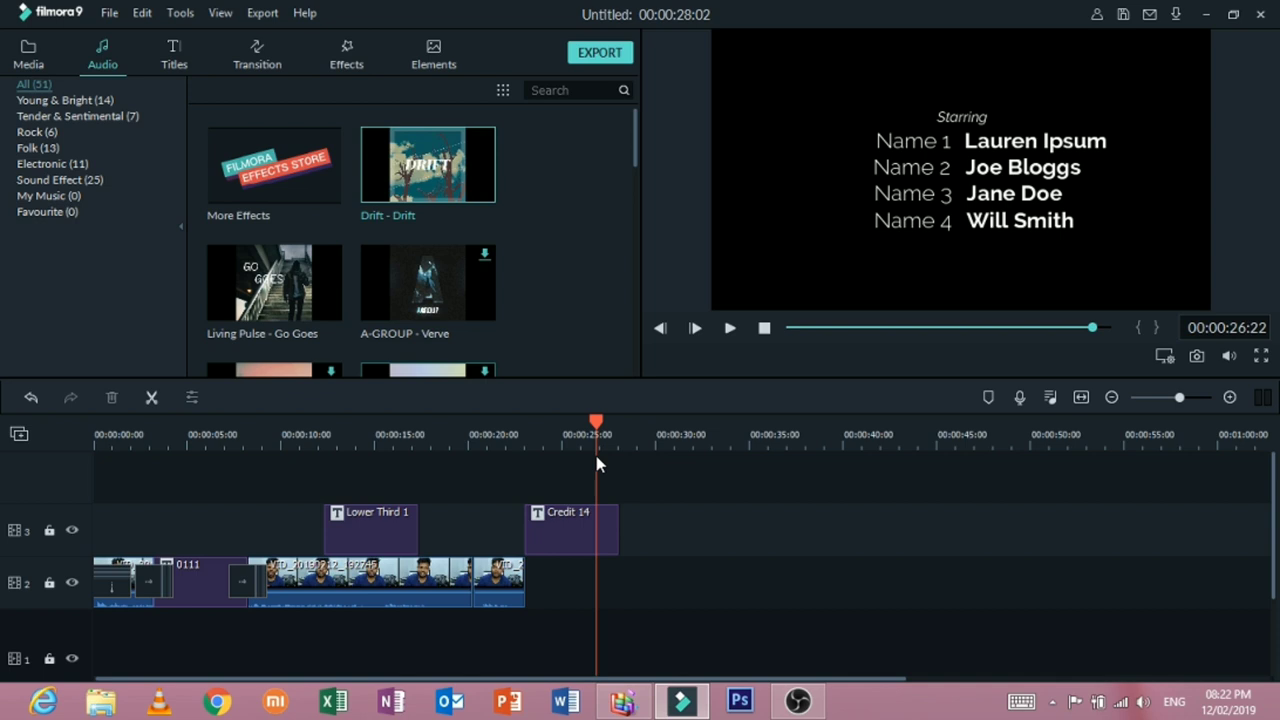
pyautogui.moveTo(597, 463); pyautogui.dragTo(196, 484)
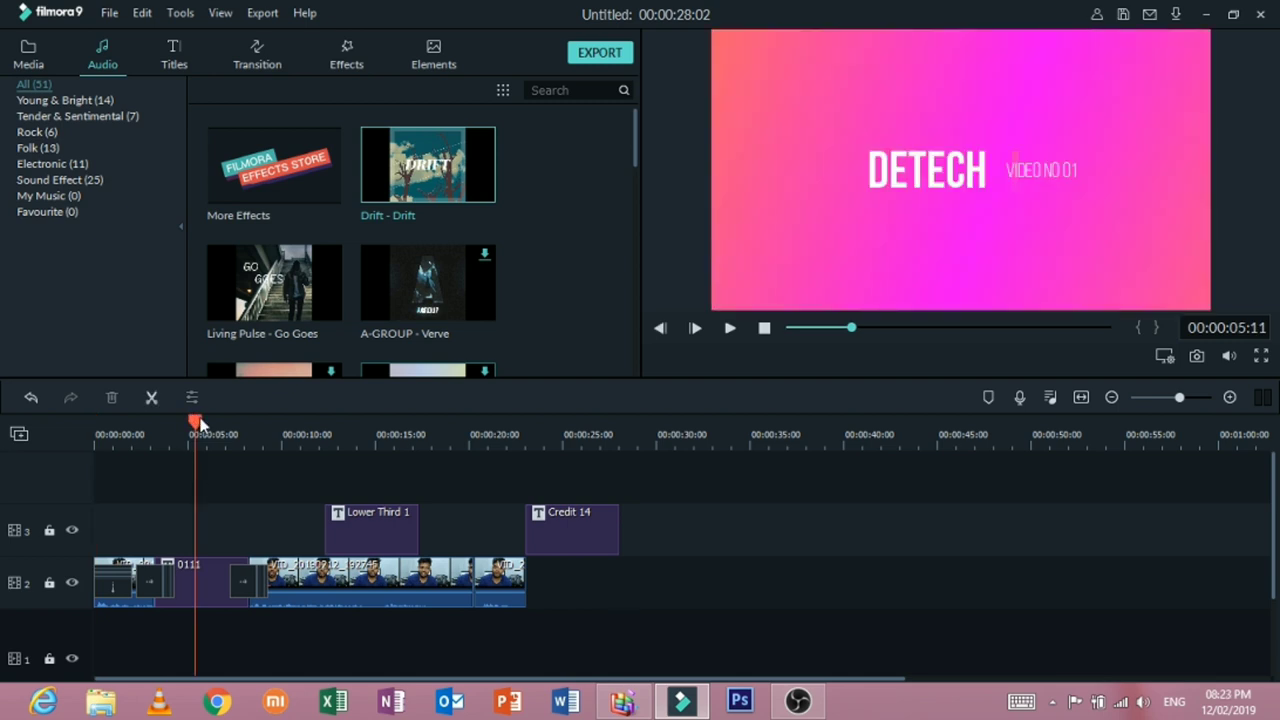
# Step: Add the Blind 1 transition at the cut between the last two footage clips on track 2, around 00:00:20:05
pyautogui.moveTo(200, 424); pyautogui.dragTo(472, 440)
pyautogui.click(257, 55)
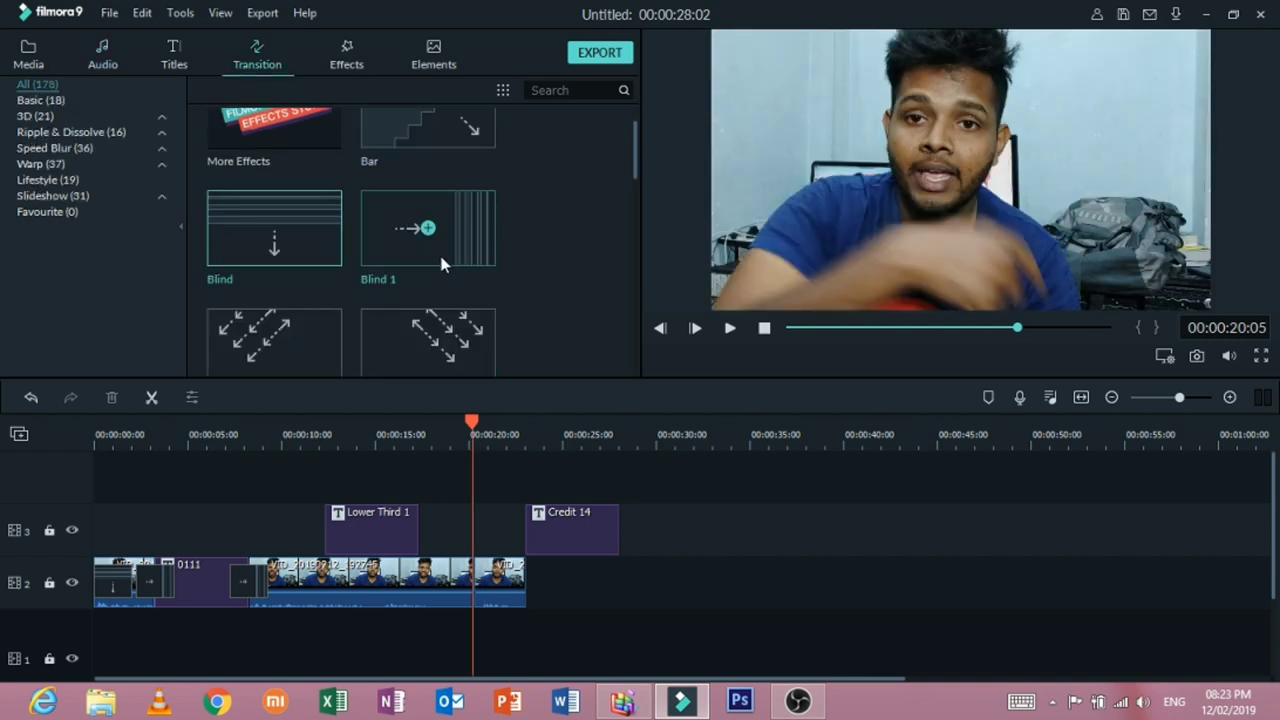
pyautogui.moveTo(467, 574); pyautogui.dragTo(470, 578)
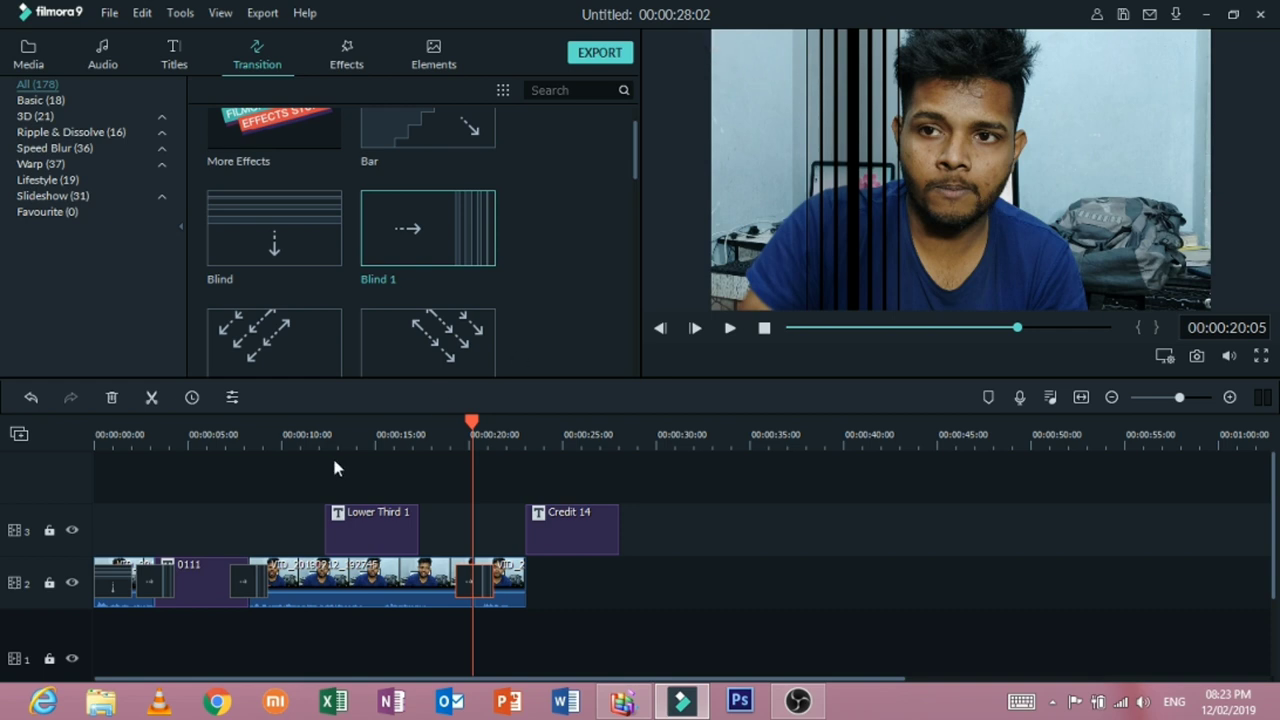
pyautogui.click(346, 55)
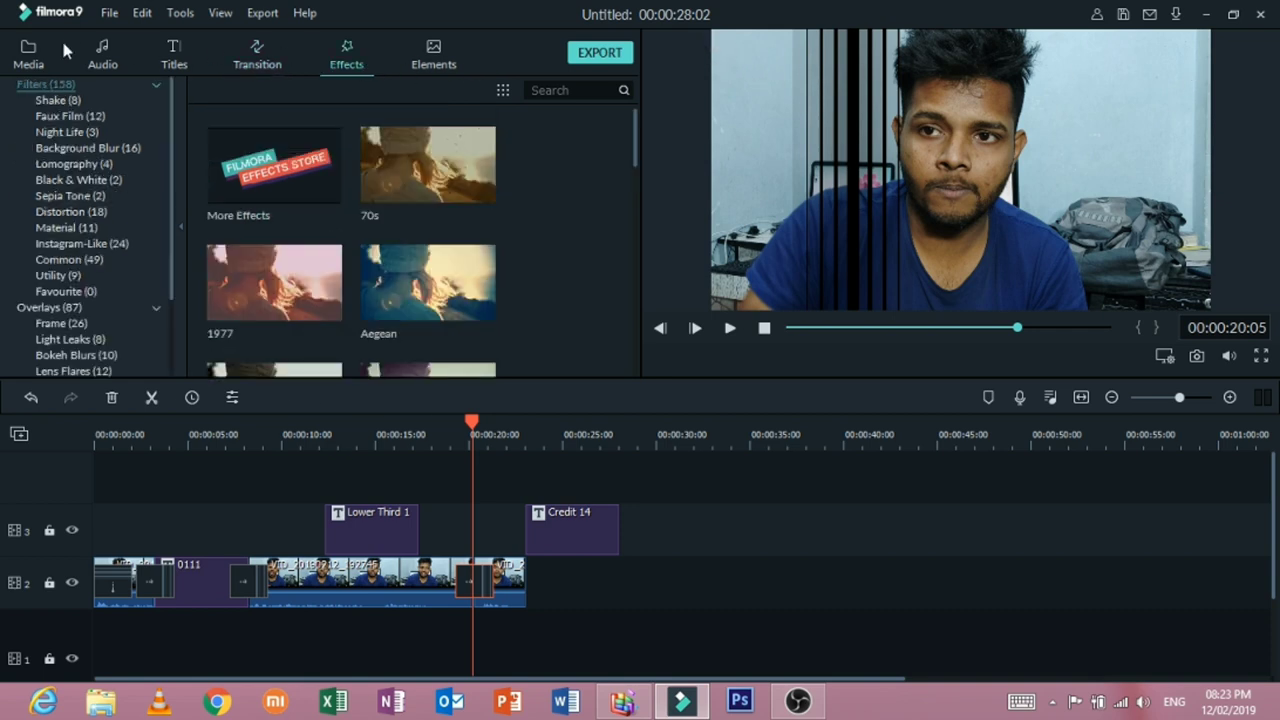
pyautogui.click(36, 57)
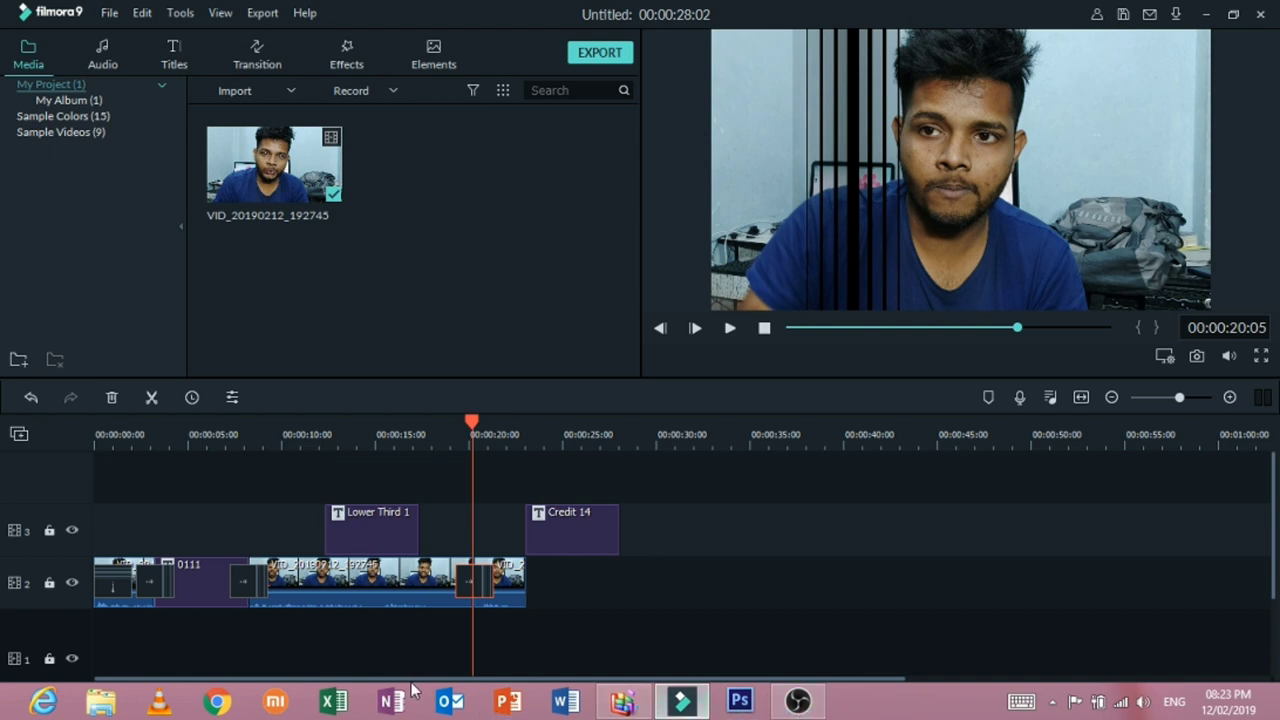
# Step: Switch to Chrome, search Google for "youtube end screen" and look over the video results
pyautogui.click(219, 697)
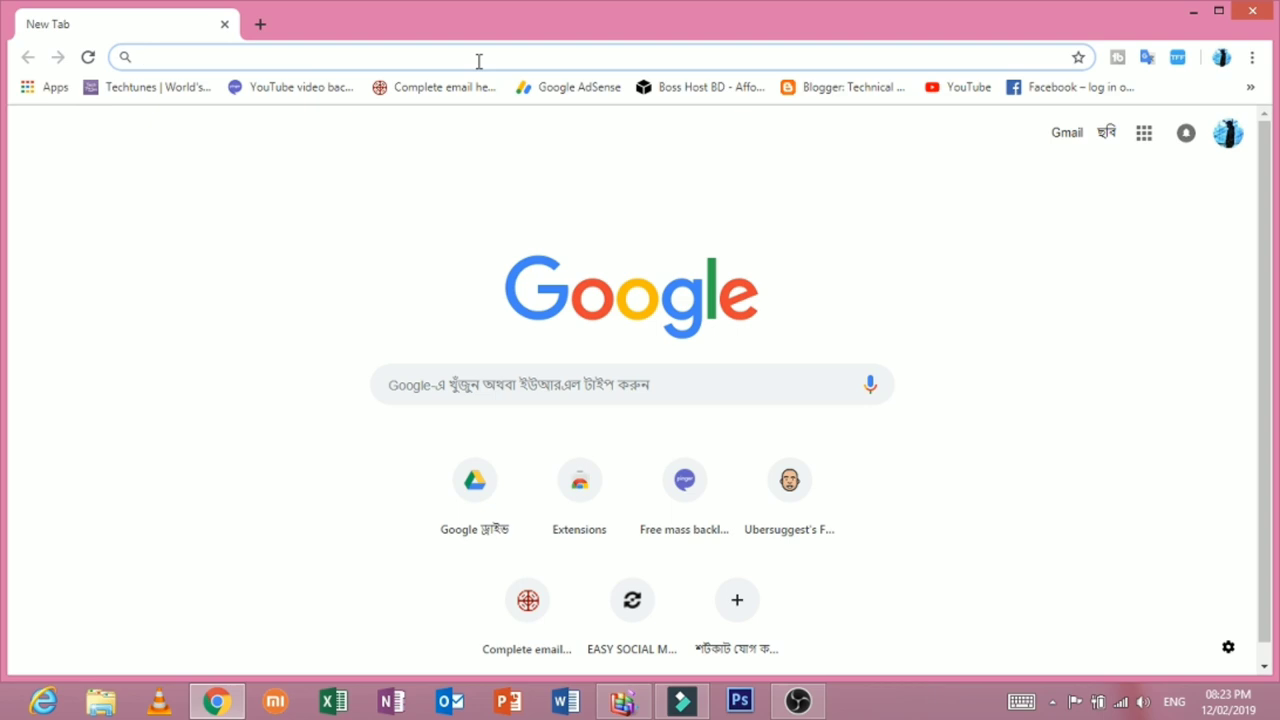
pyautogui.write('youtu')
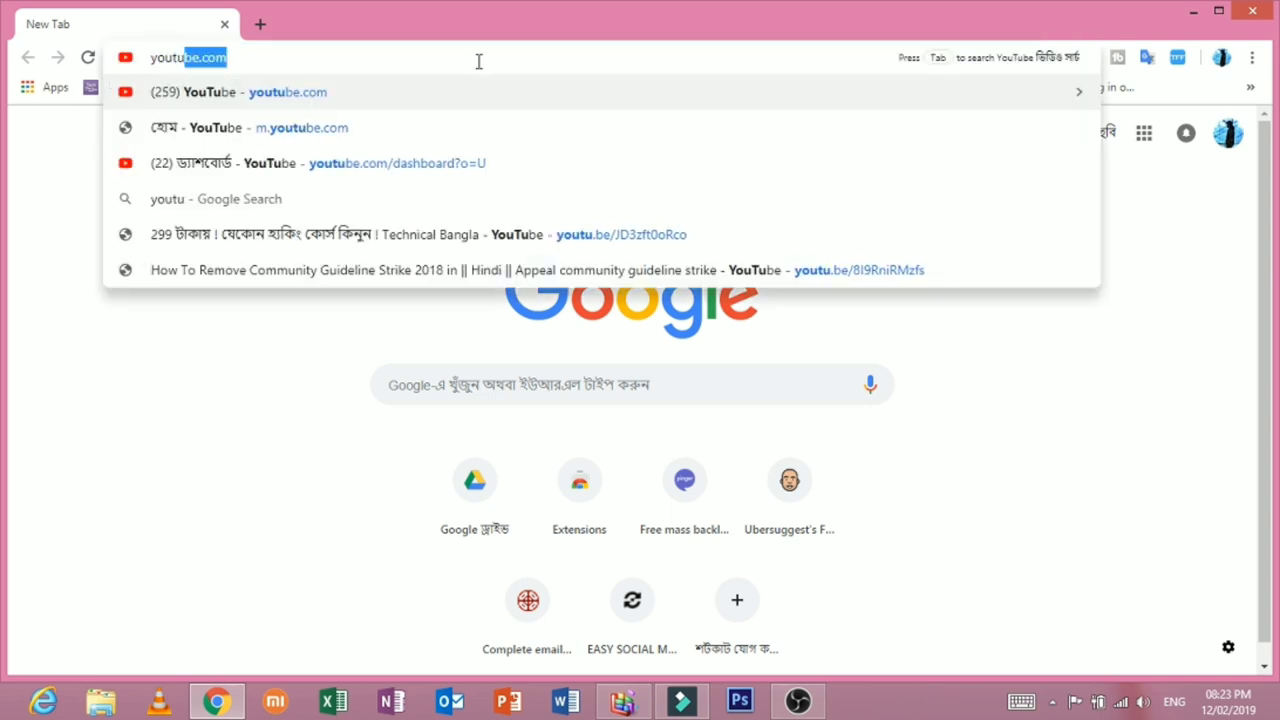
pyautogui.write('be en')
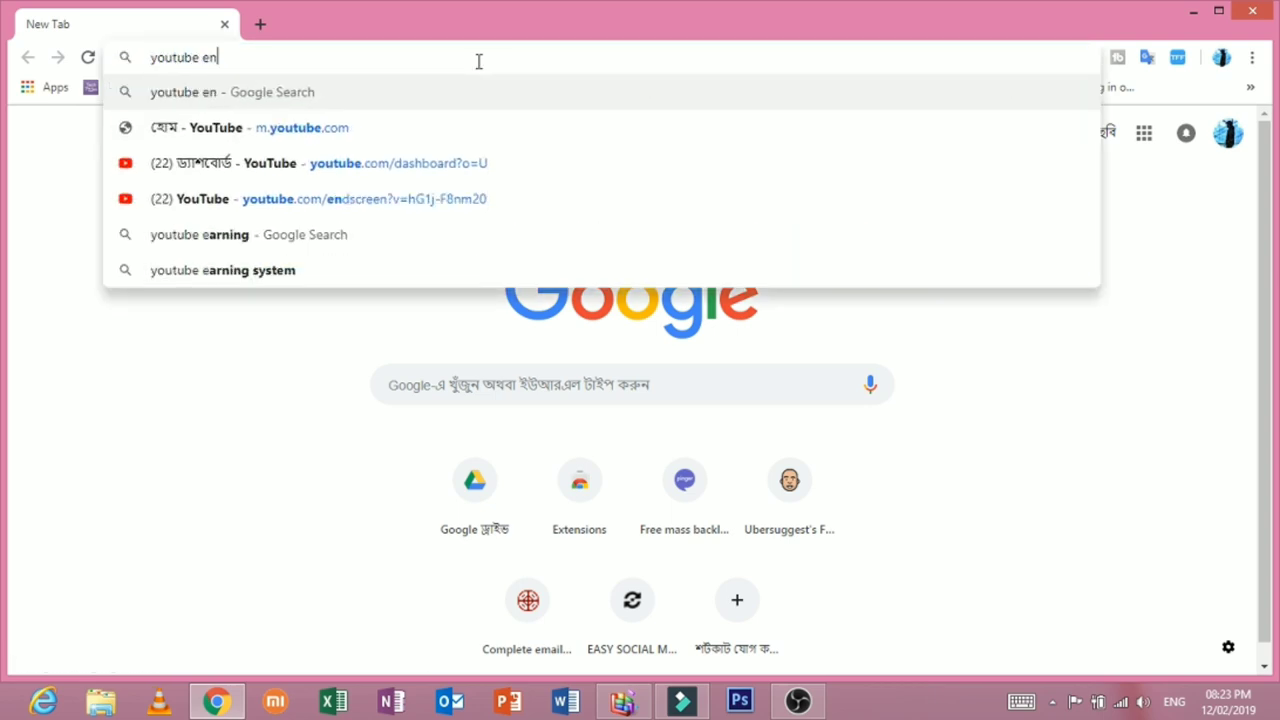
pyautogui.write('d screen')
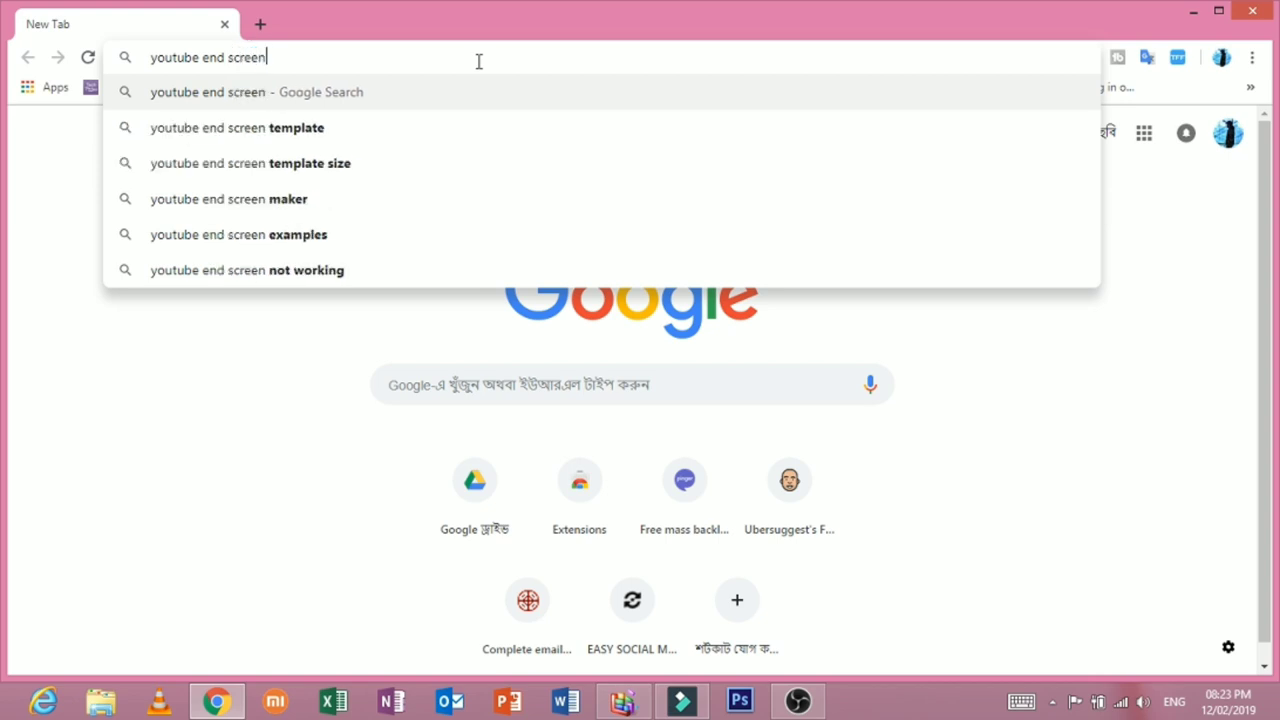
pyautogui.press('Return')
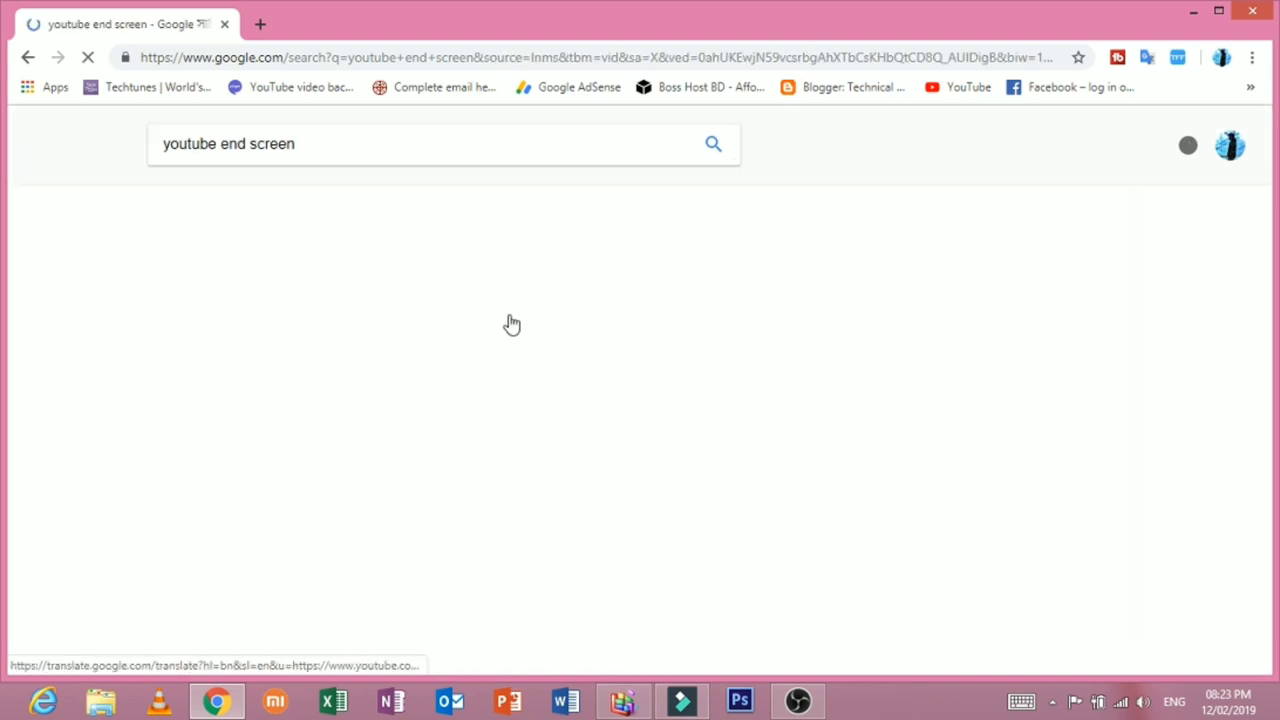
pyautogui.scroll(-12, 486, 331)
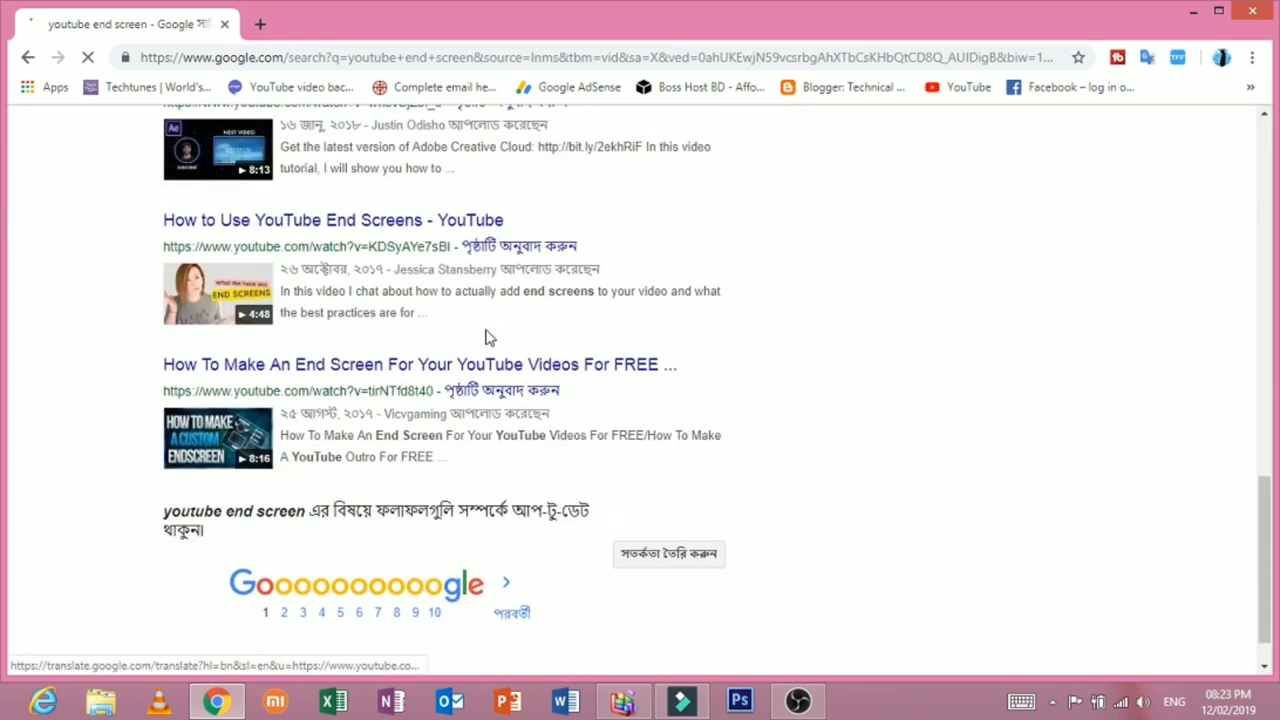
pyautogui.scroll(4, 486, 334)
pyautogui.scroll(8, 371, 449)
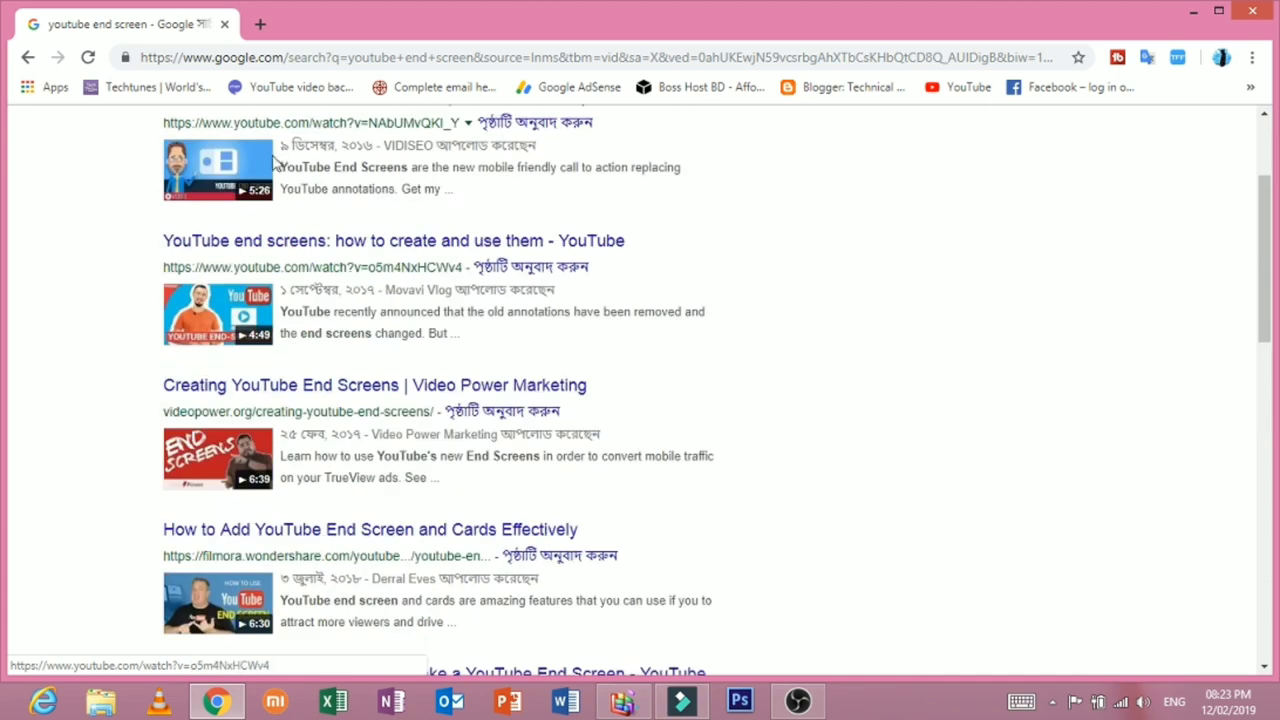
# Step: Refine the search to "youtube end screen template" and look over the video results and the general web results
pyautogui.click(354, 151)
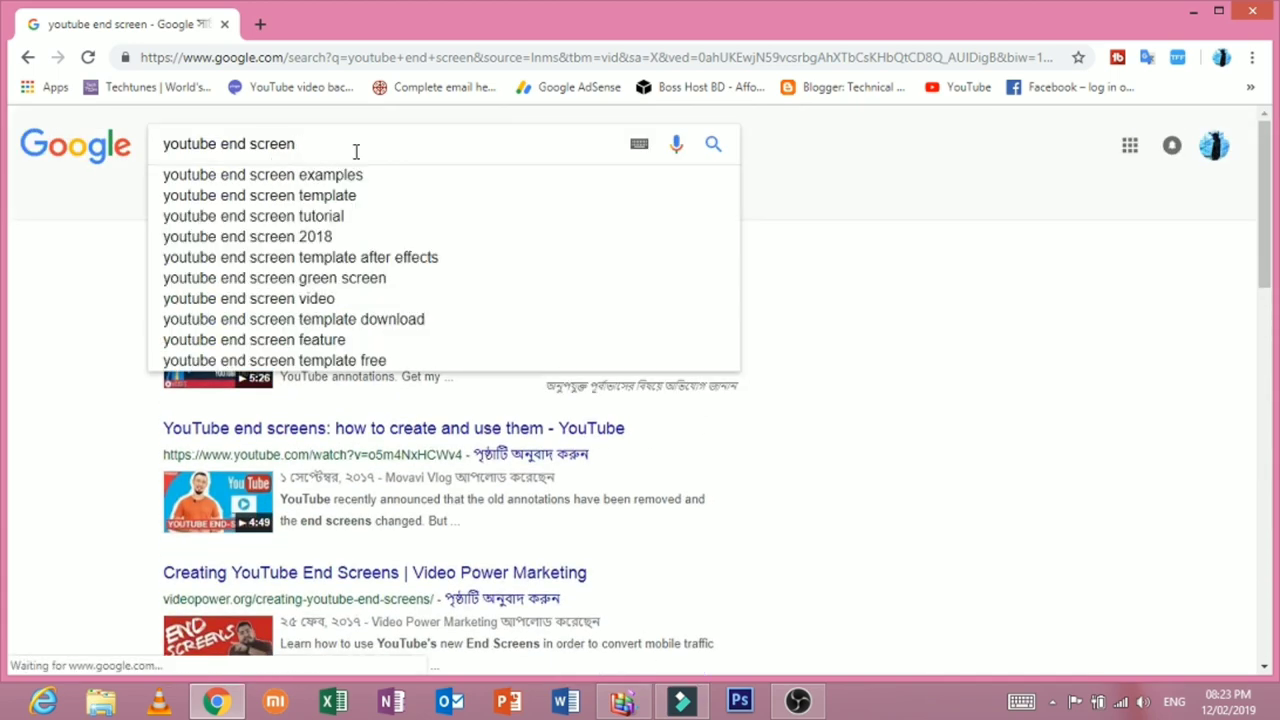
pyautogui.write('template')
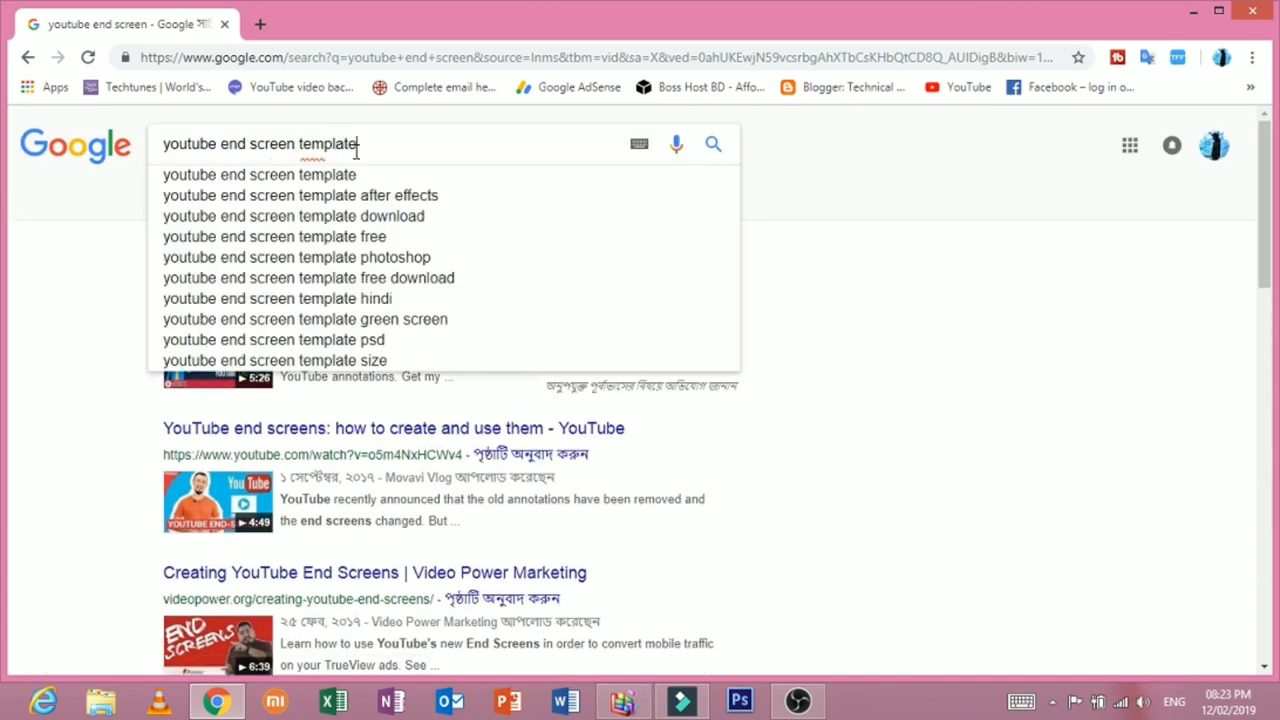
pyautogui.press('Return')
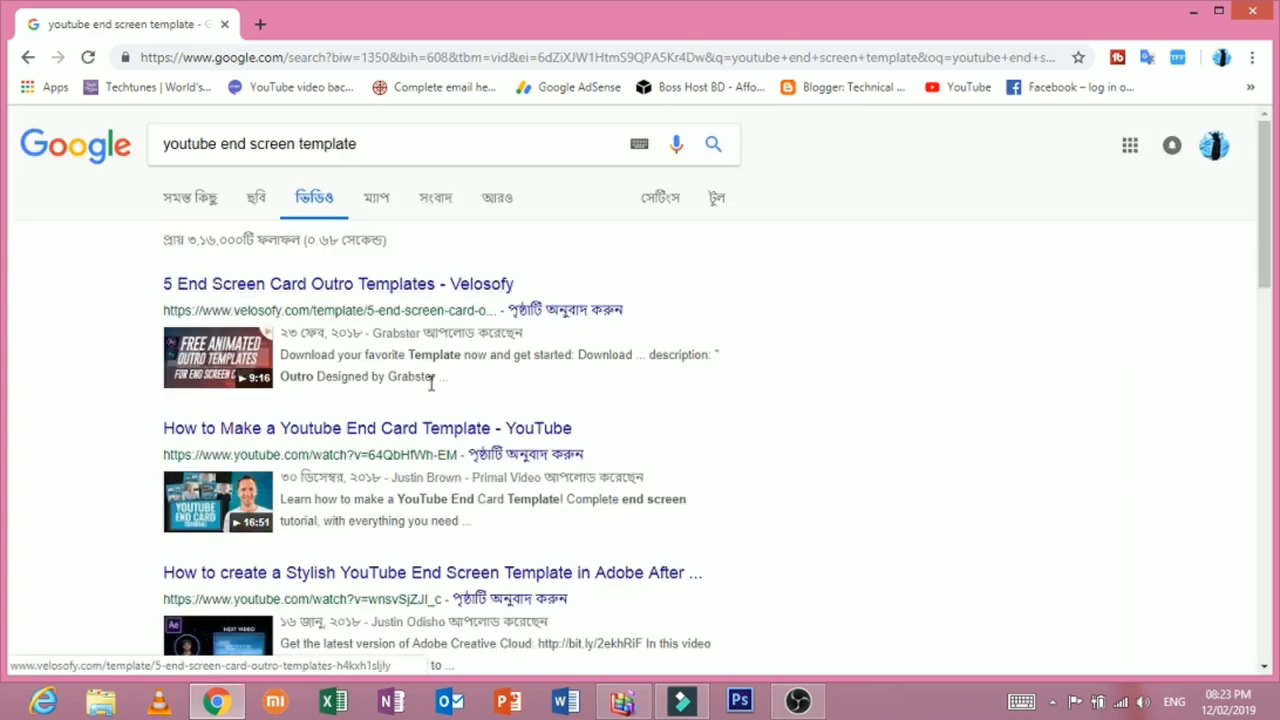
pyautogui.scroll(-12, 395, 410)
pyautogui.scroll(-2, 393, 405)
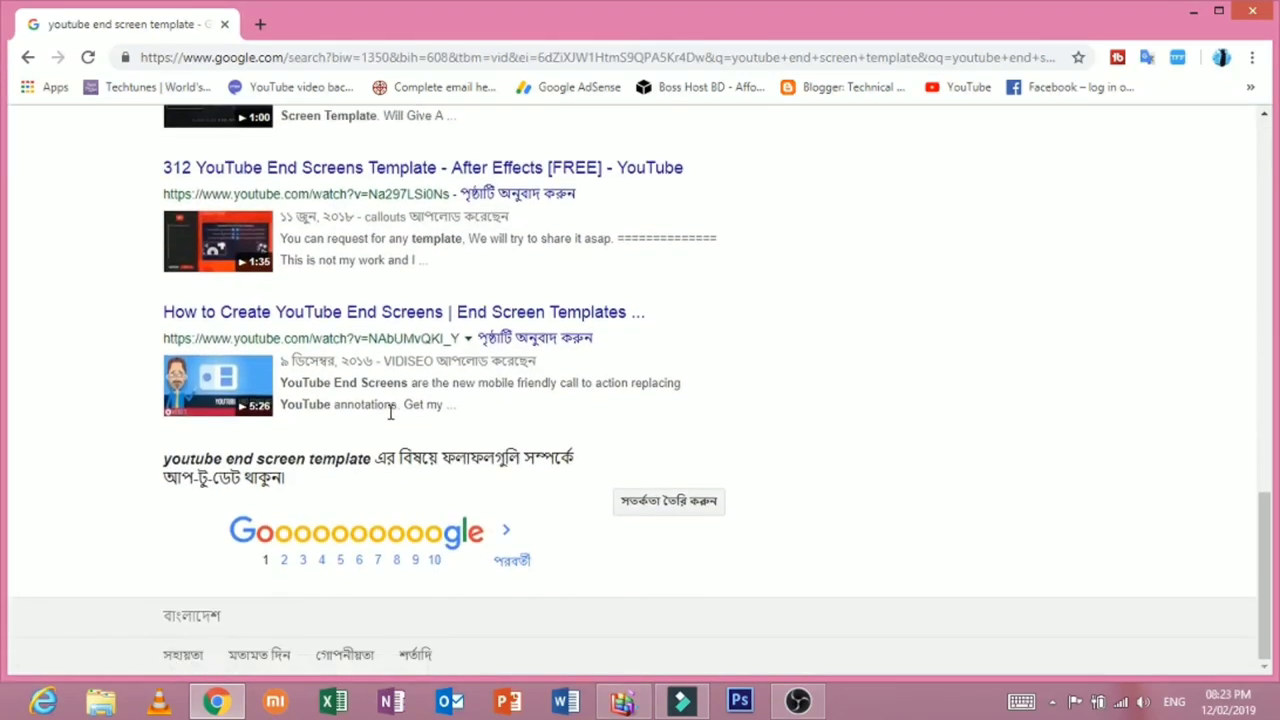
pyautogui.scroll(14, 391, 398)
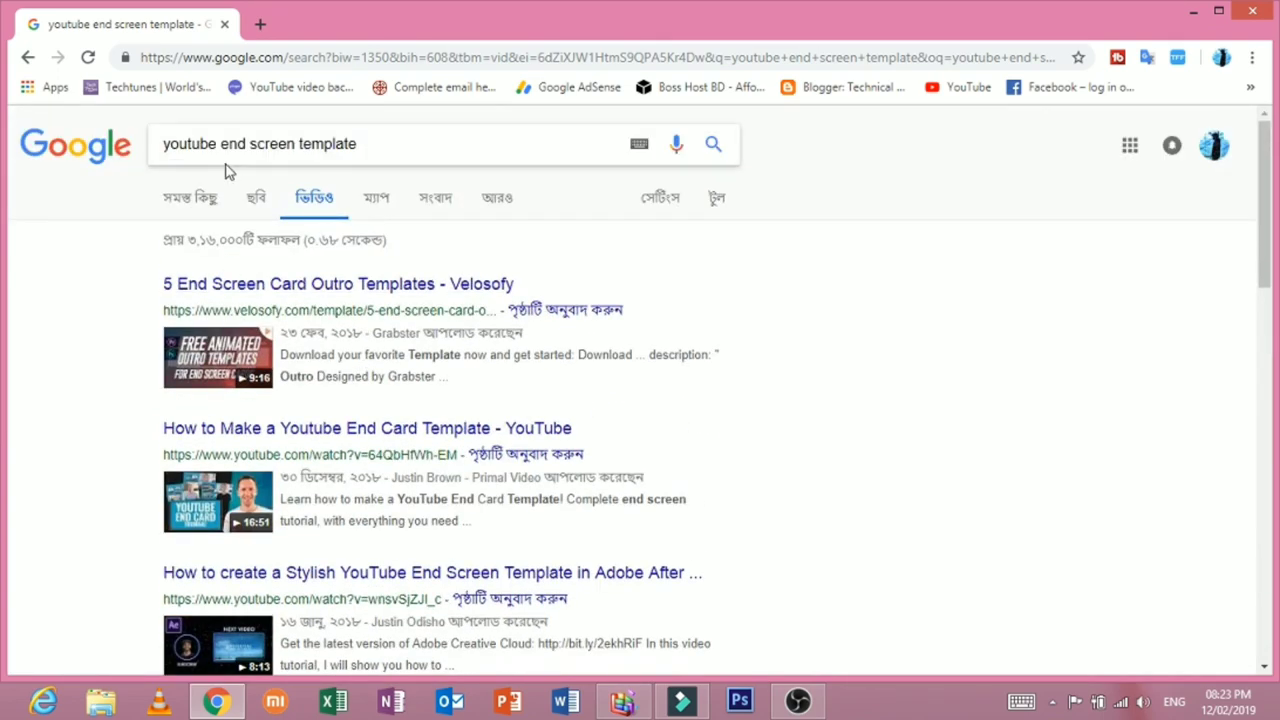
pyautogui.tripleClick(340, 150)
pyautogui.click(275, 148)
pyautogui.click(209, 206)
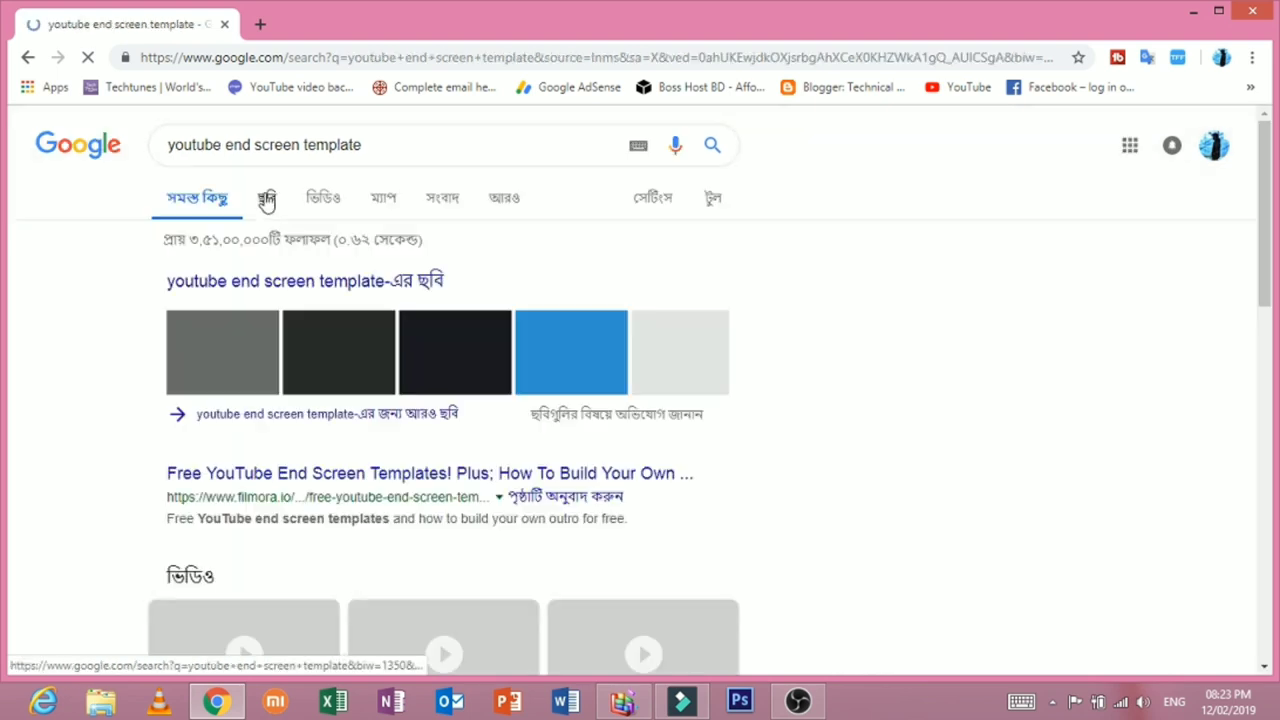
# Step: Search Google Images for "blackbar" and refine the query to "blackbar png"
pyautogui.moveTo(391, 143); pyautogui.dragTo(160, 148)
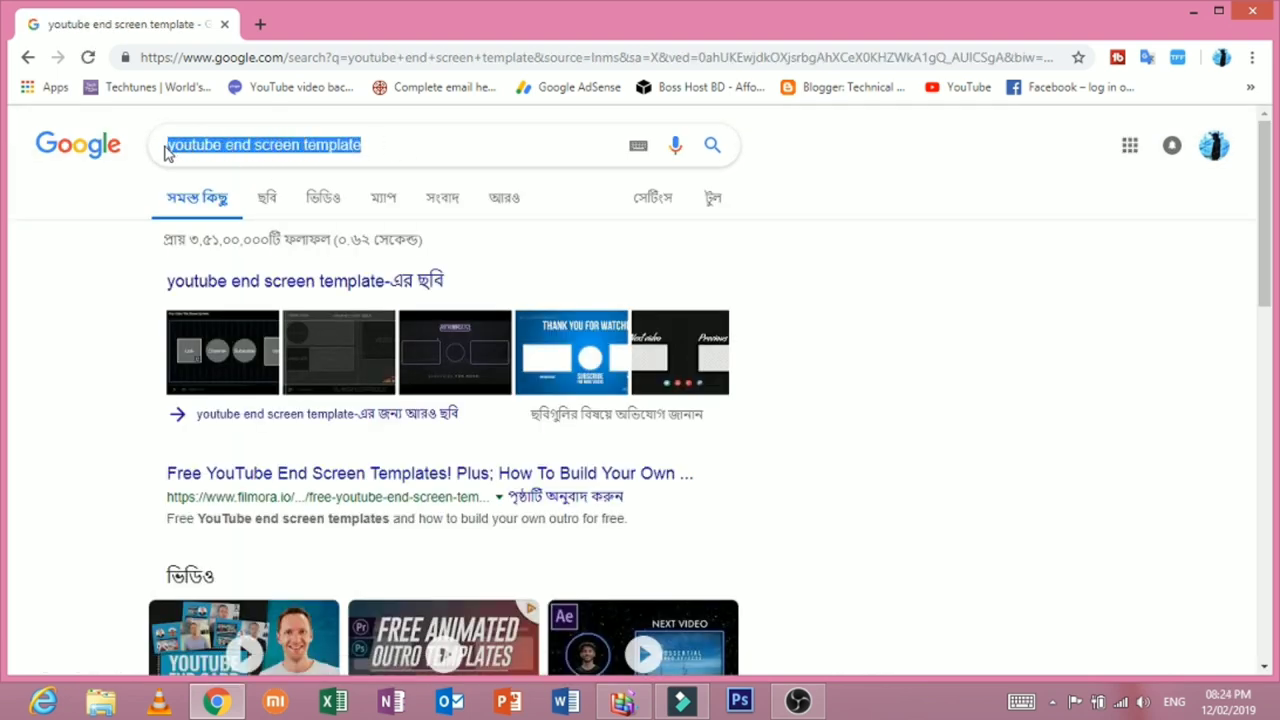
pyautogui.write('bla')
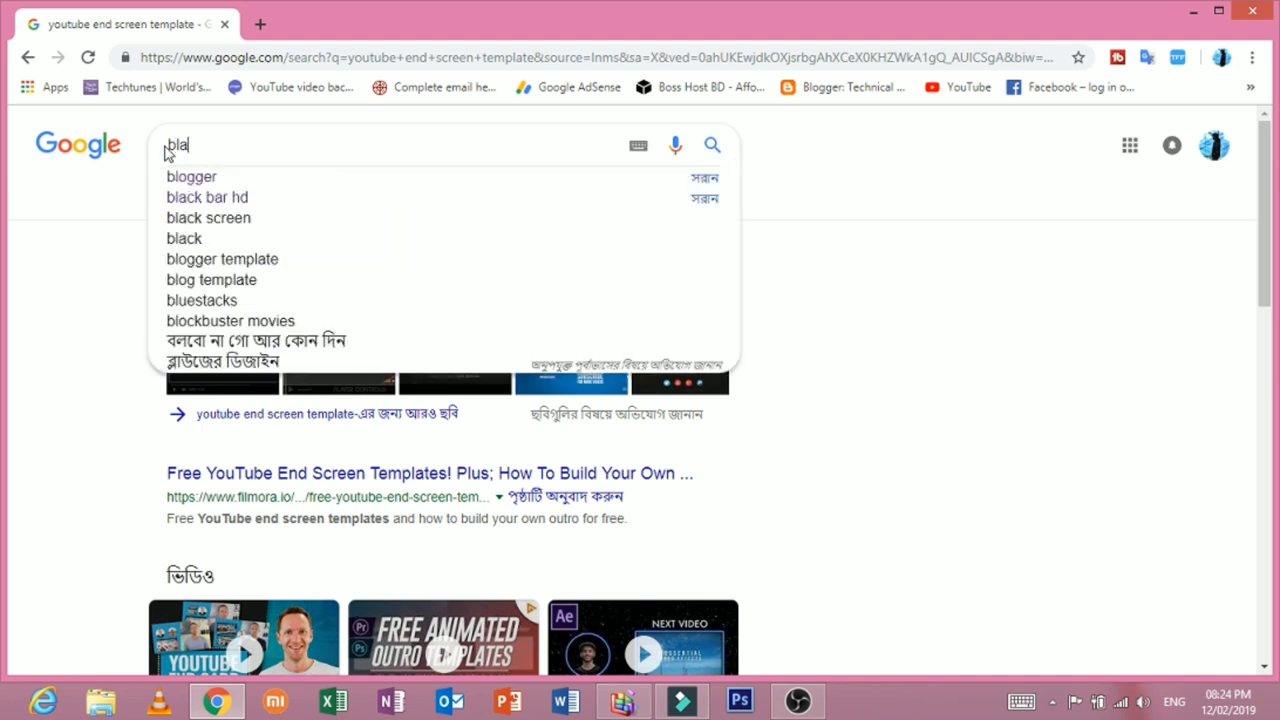
pyautogui.write('ckbar')
pyautogui.press('Return')
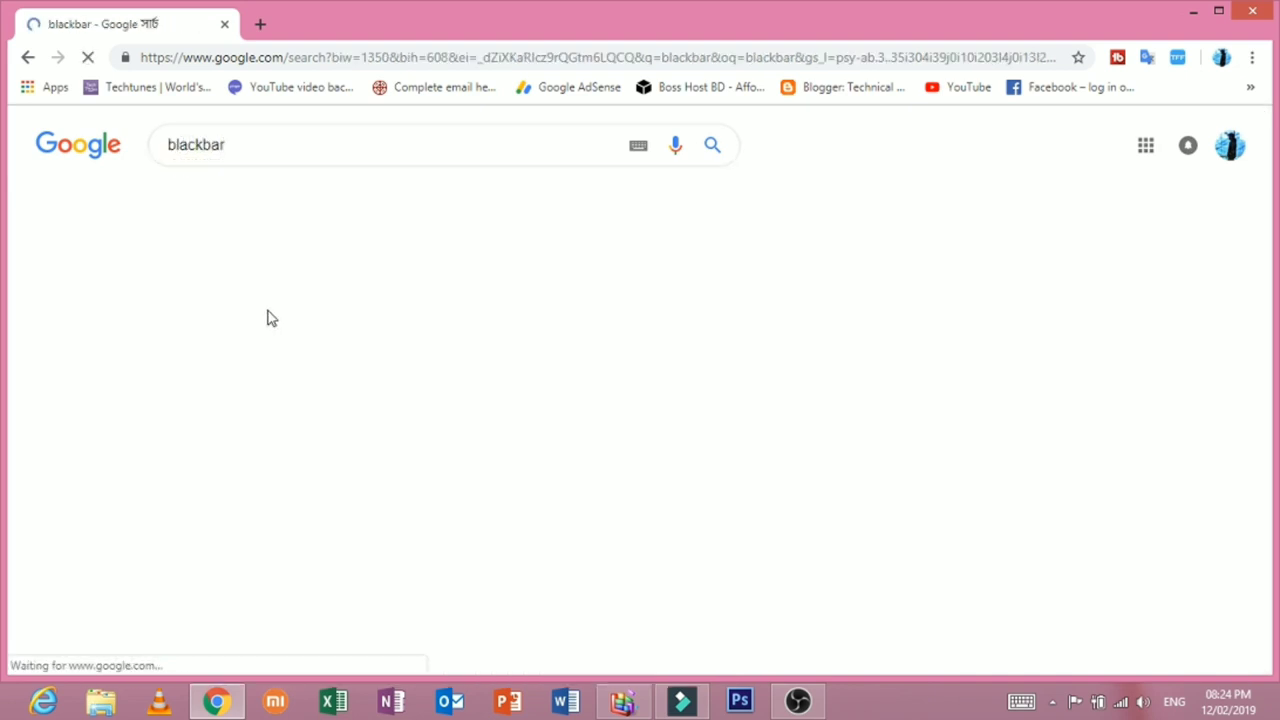
pyautogui.click(266, 197)
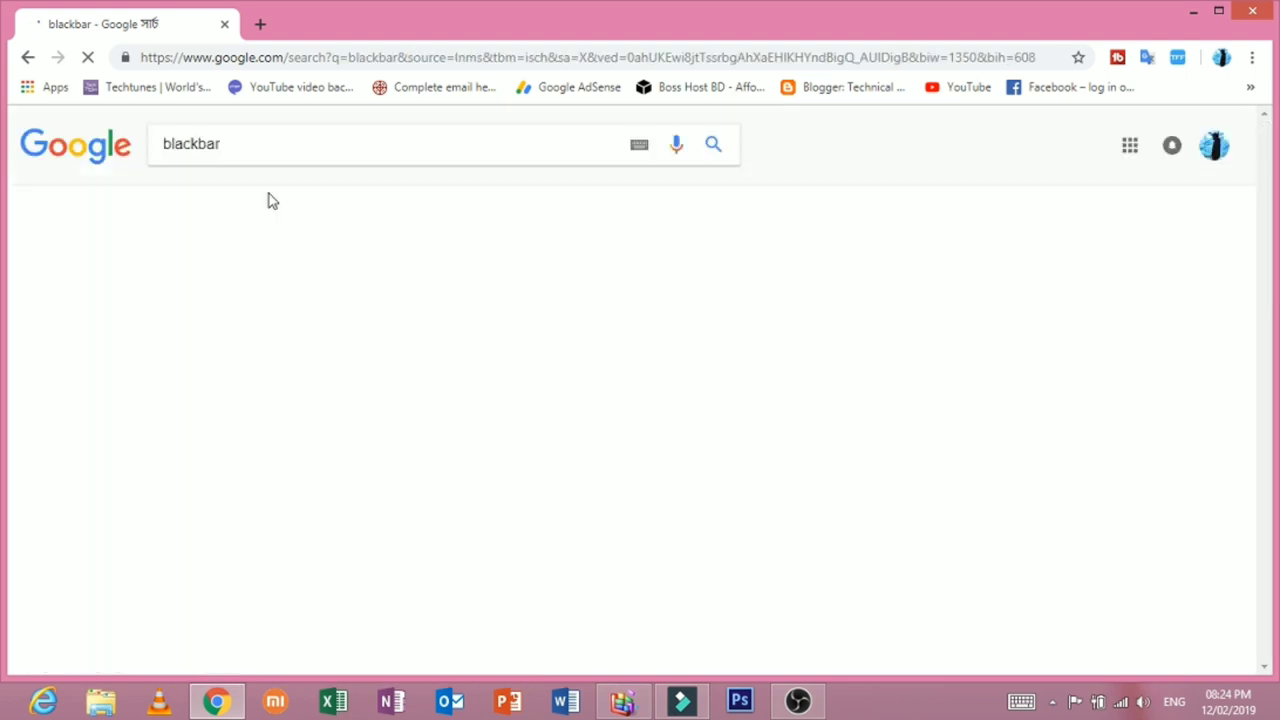
pyautogui.click(297, 146)
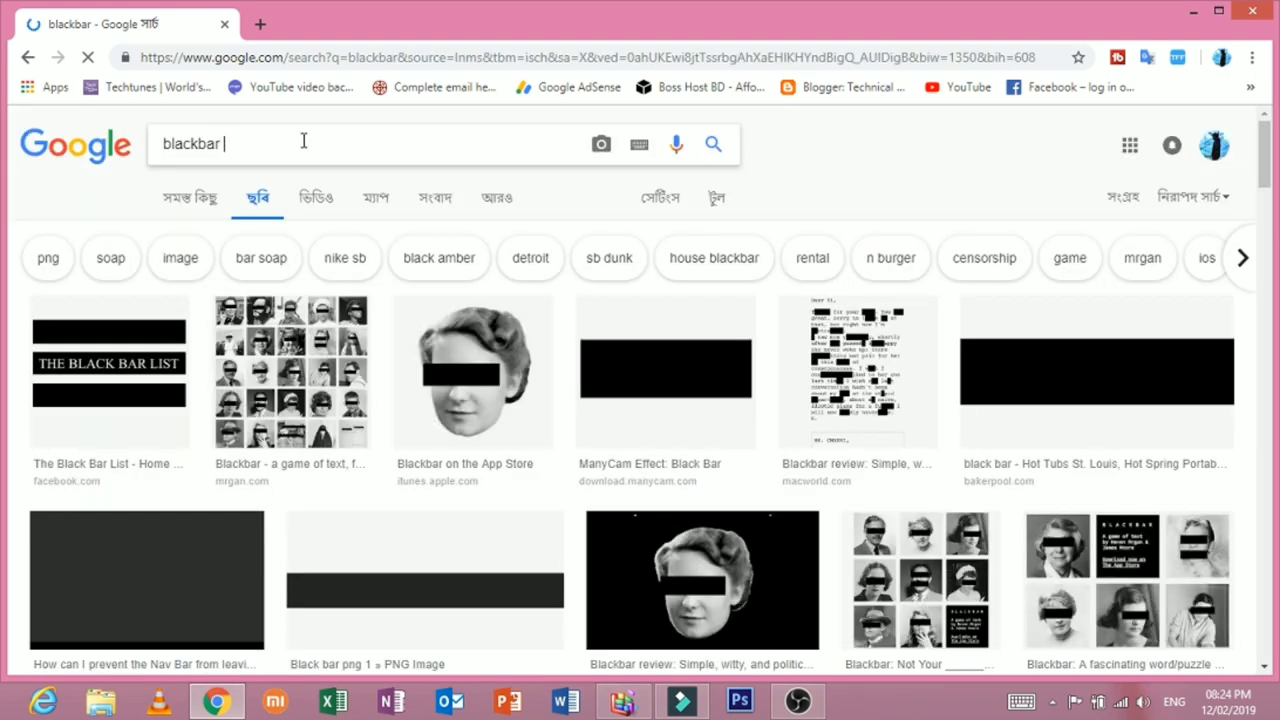
pyautogui.write('png')
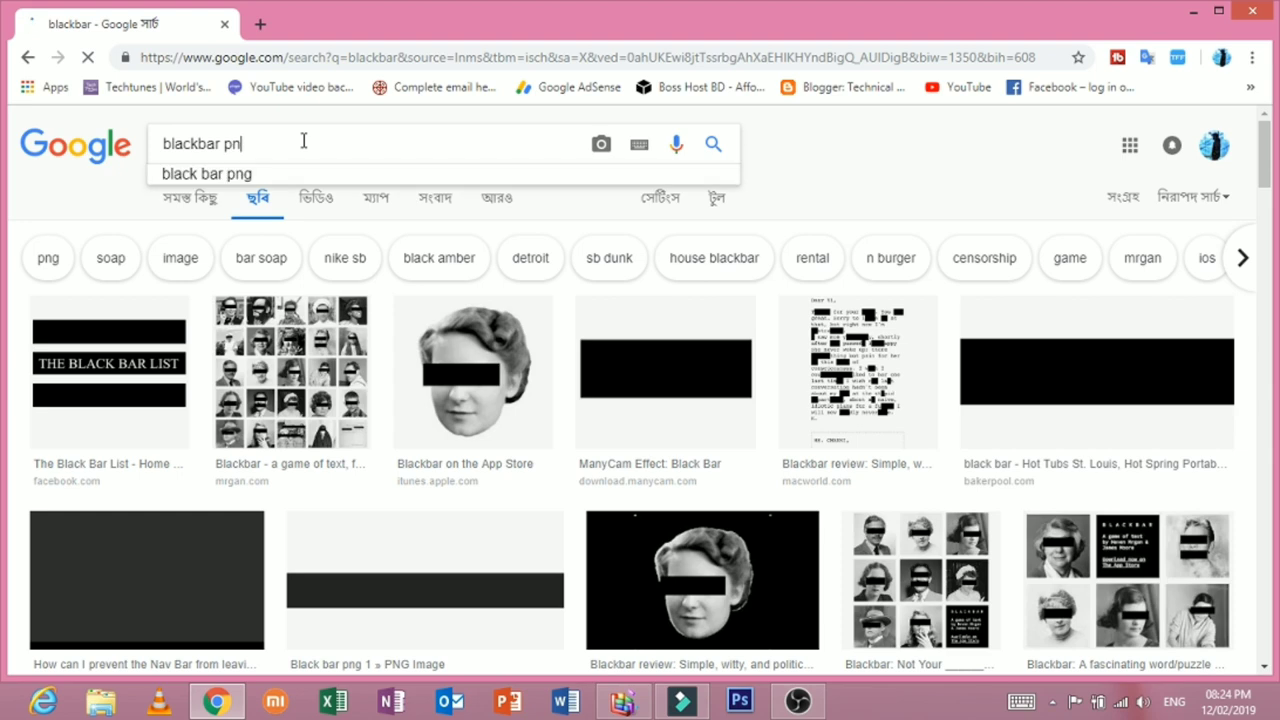
pyautogui.press('Return')
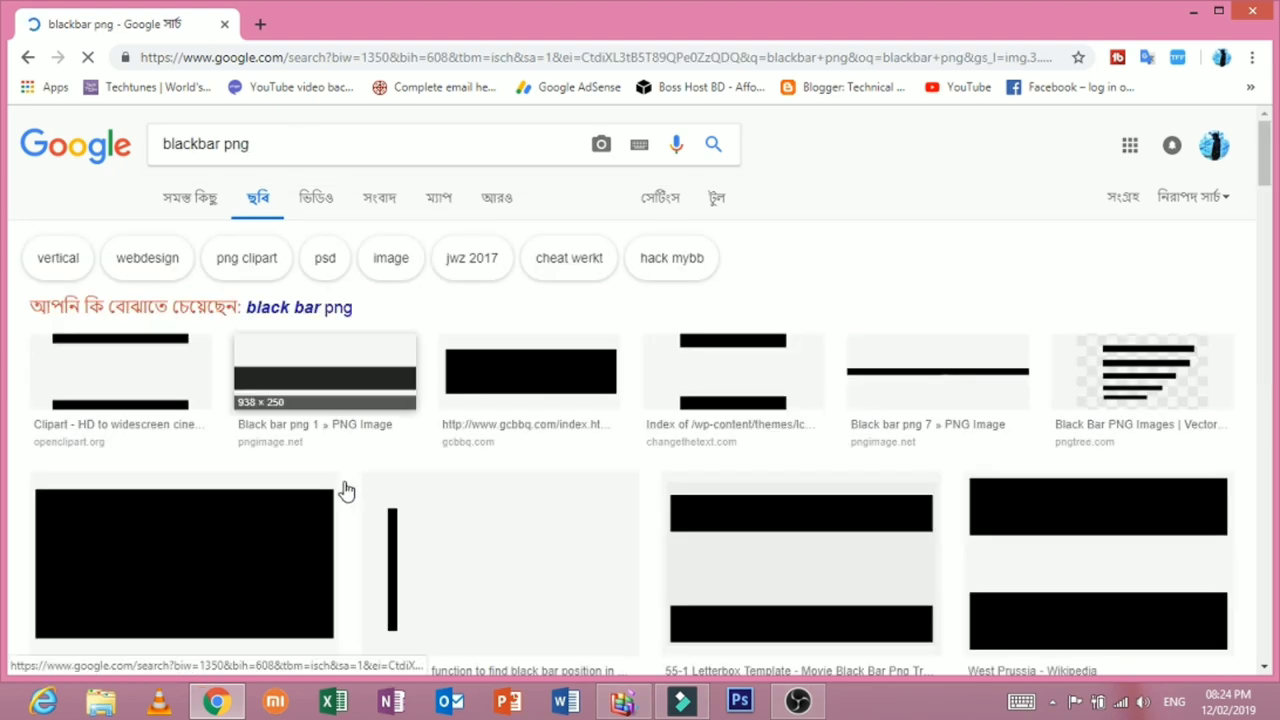
# Step: Open the "HD to widescreen cinema" result and save its image to the Desktop as HD-to-Cinema-transparent.png
pyautogui.click(130, 368)
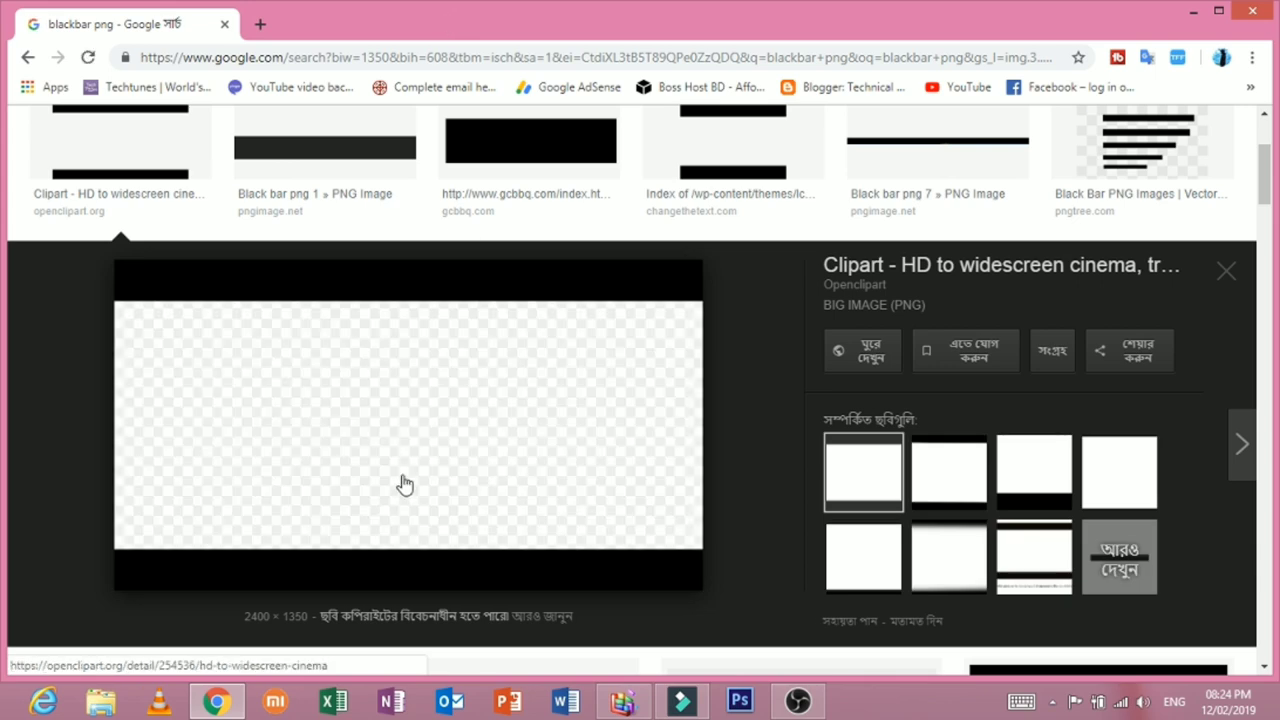
pyautogui.doubleClick(446, 12)
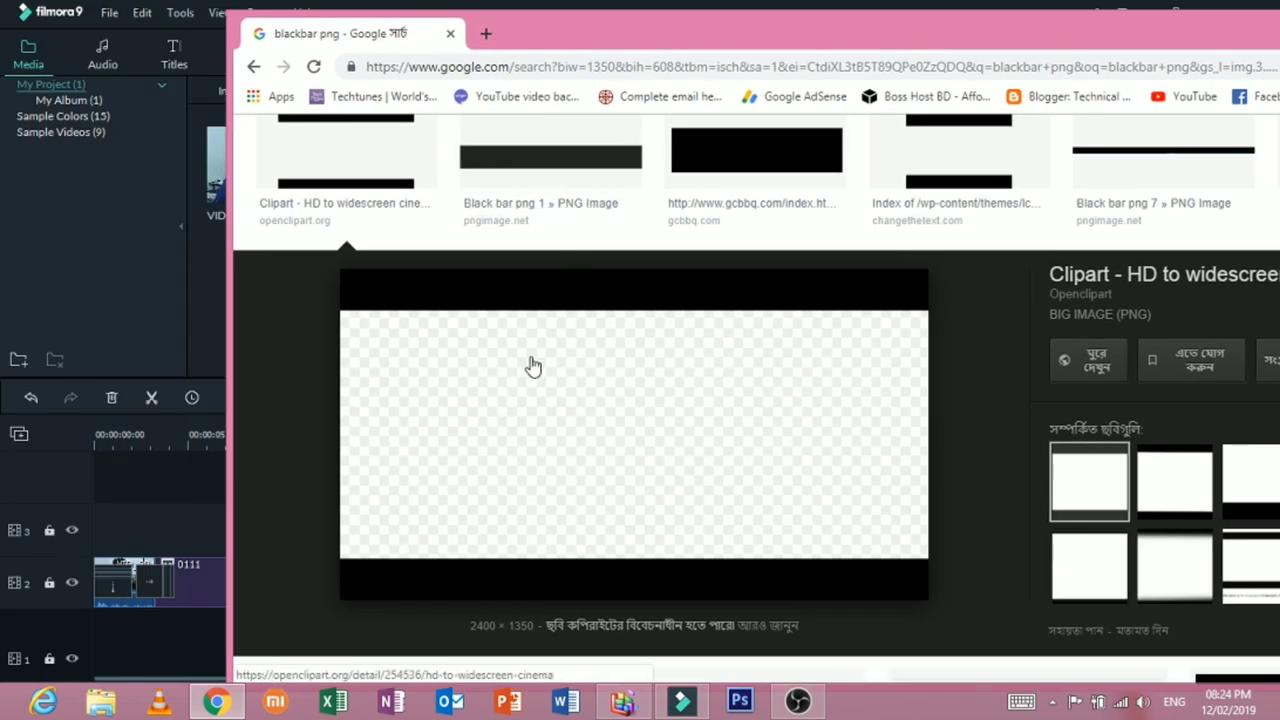
pyautogui.rightClick(527, 398)
pyautogui.click(638, 566)
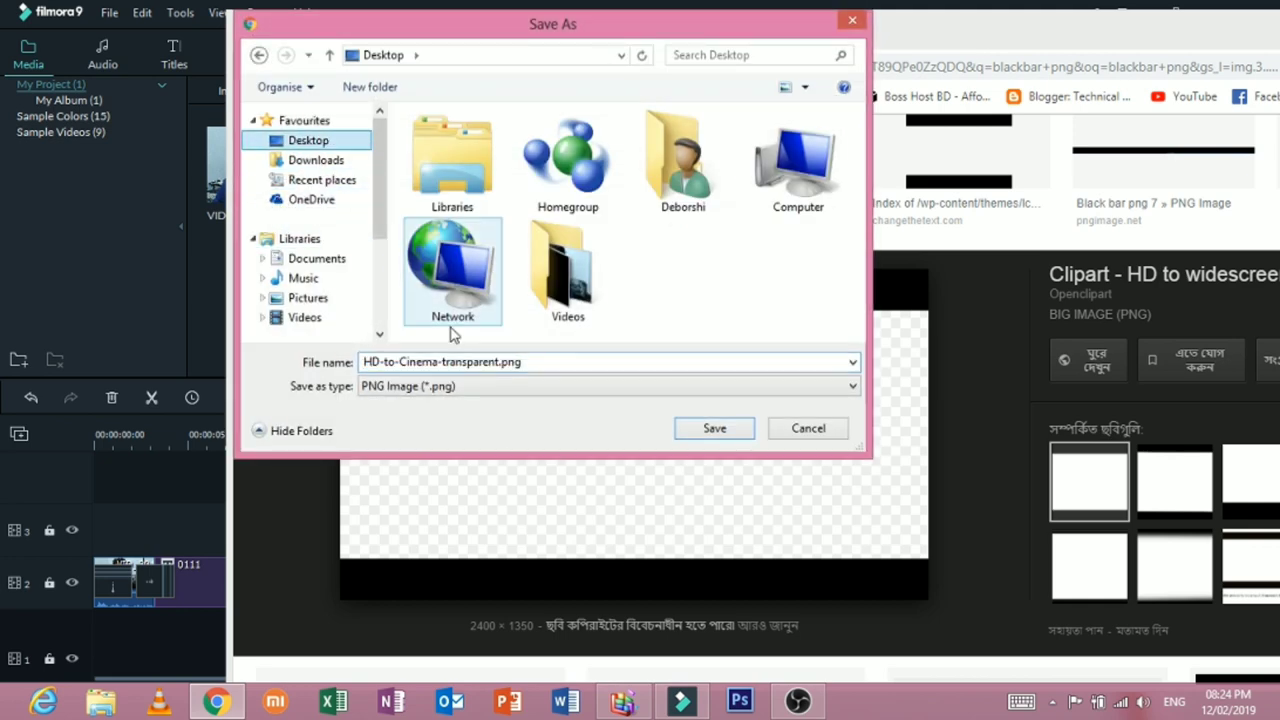
pyautogui.click(686, 429)
# Step: Switch back to Filmora9 and import HD-to-Cinema-transparent from the Desktop into My Album
pyautogui.moveTo(1095, 28); pyautogui.dragTo(681, 132)
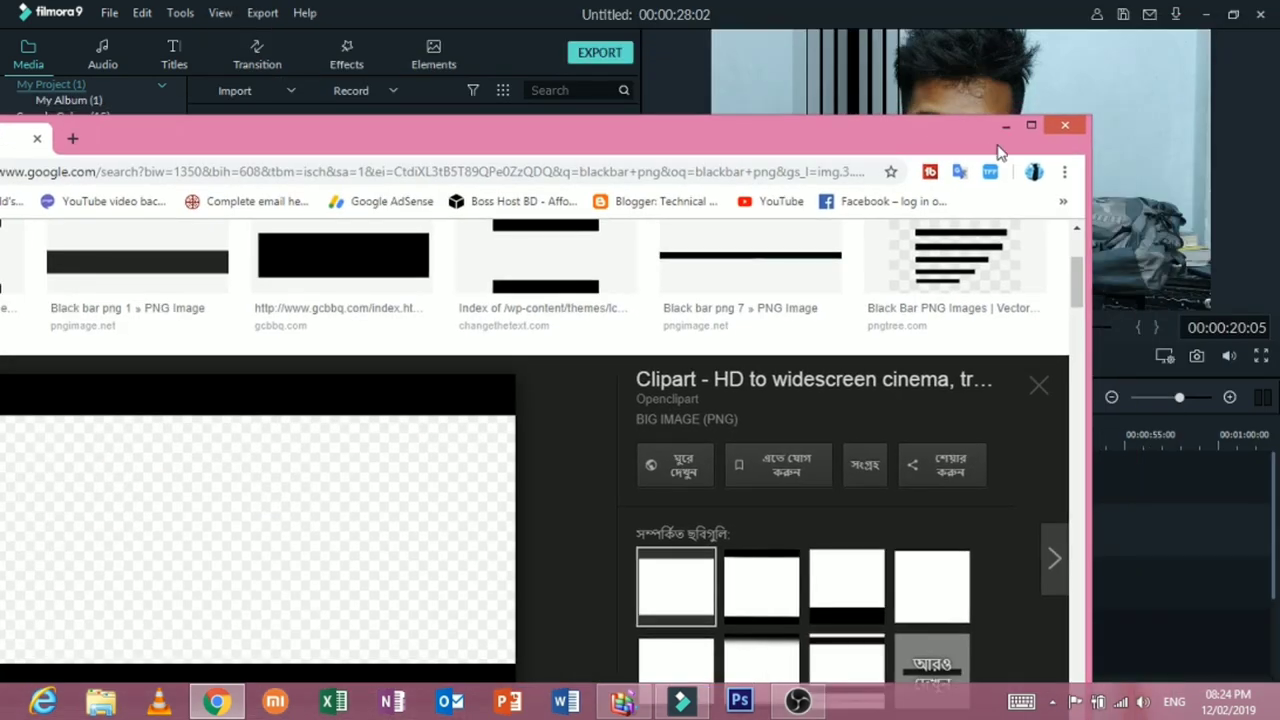
pyautogui.click(1005, 135)
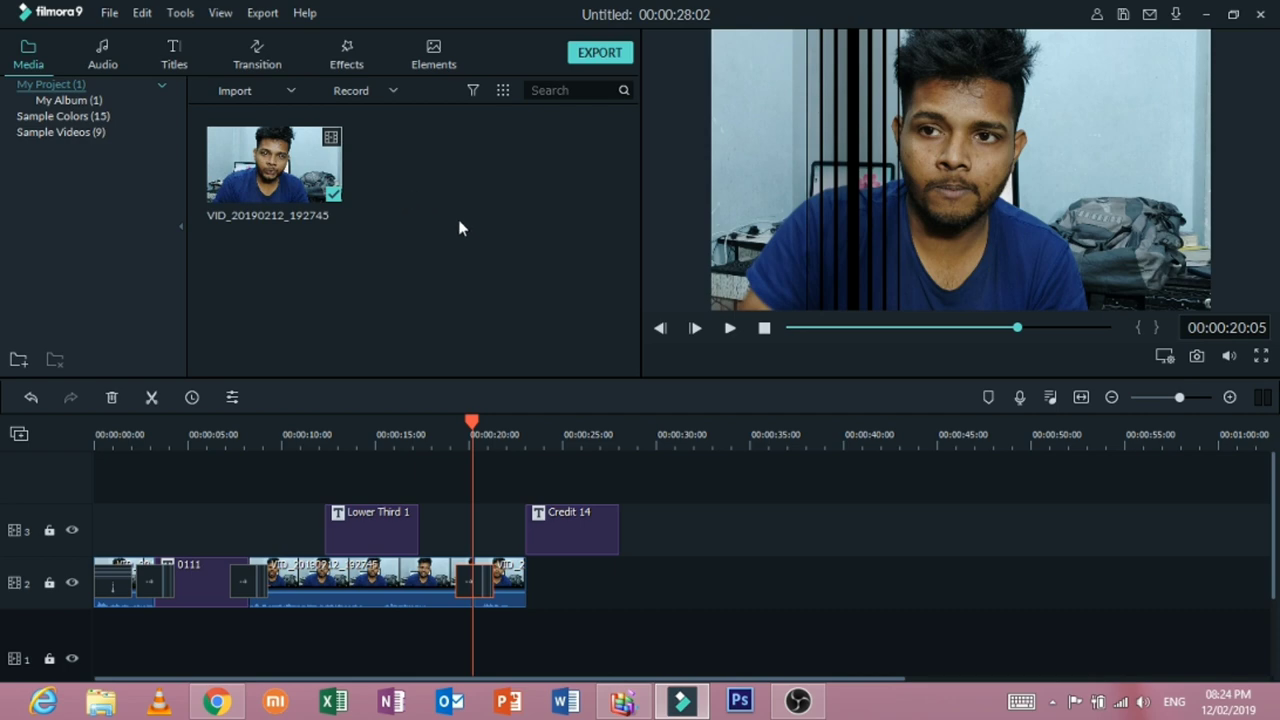
pyautogui.click(63, 115)
pyautogui.click(59, 86)
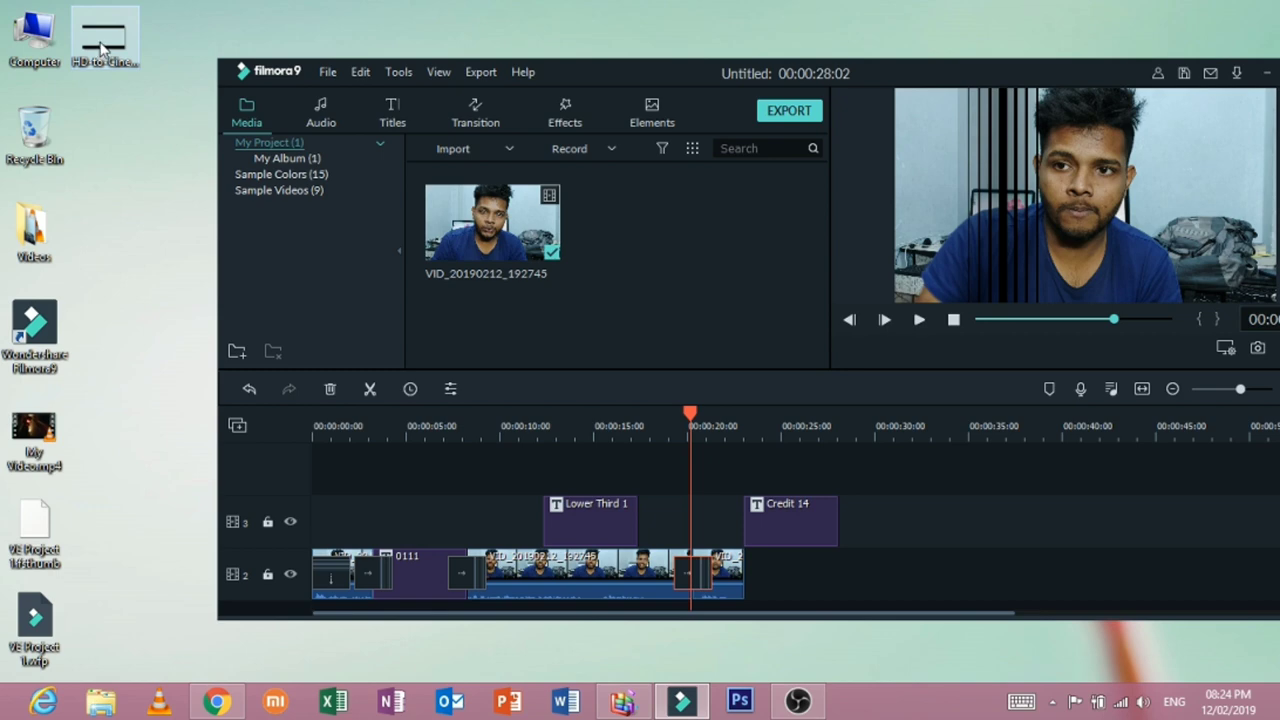
pyautogui.moveTo(103, 40); pyautogui.dragTo(660, 311)
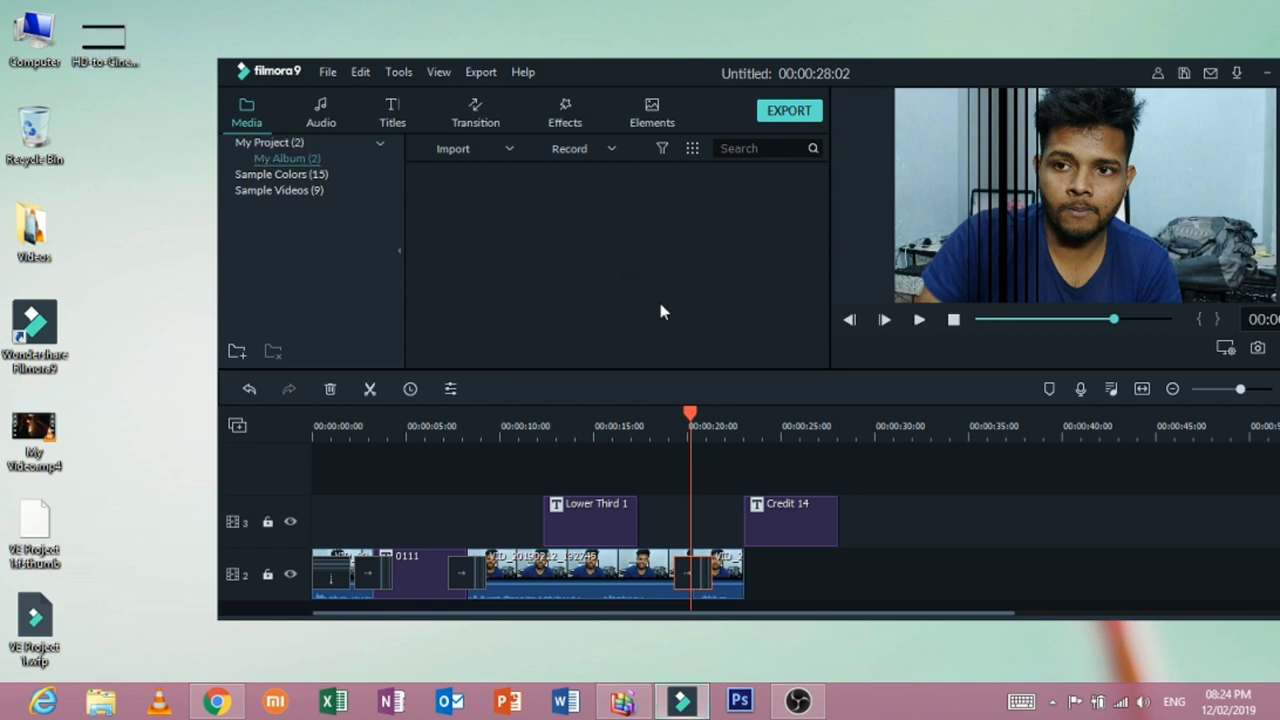
pyautogui.doubleClick(681, 75)
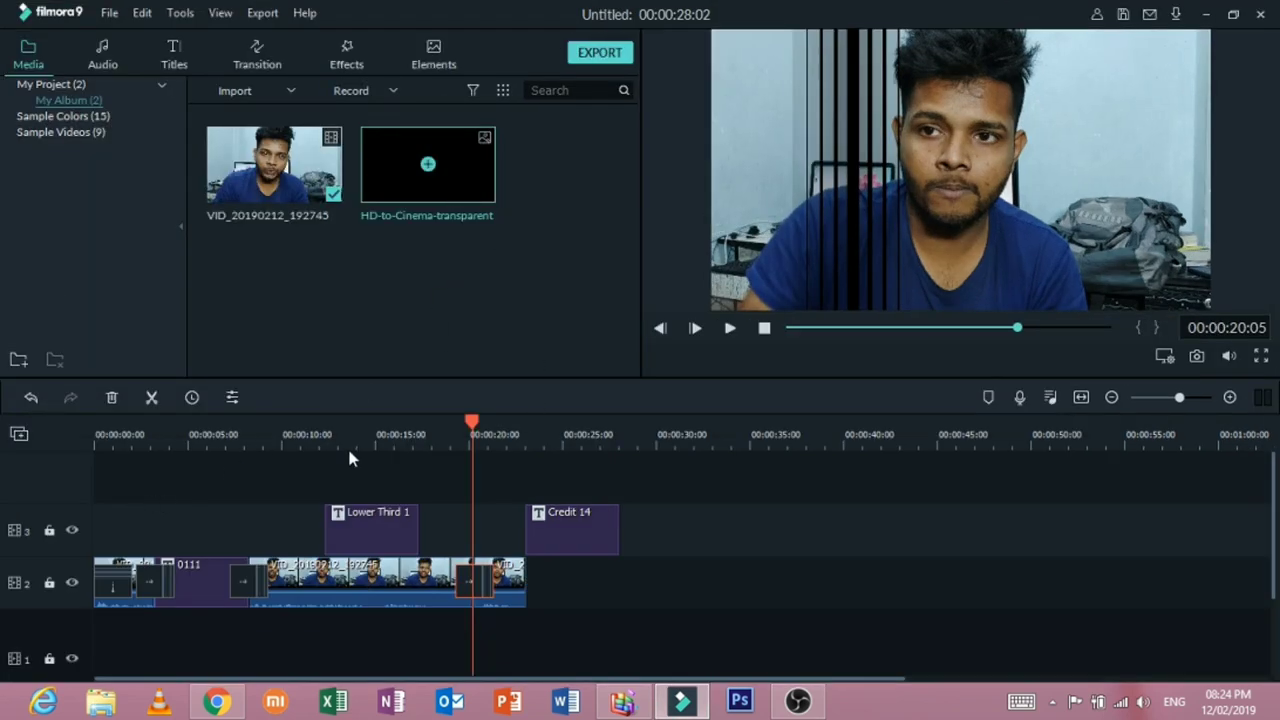
# Step: Place the HD-to-Cinema-transparent image at the start of track 4 and extend it to 00:00:33:12, checking playback from the beginning
pyautogui.moveTo(430, 166); pyautogui.dragTo(151, 507)
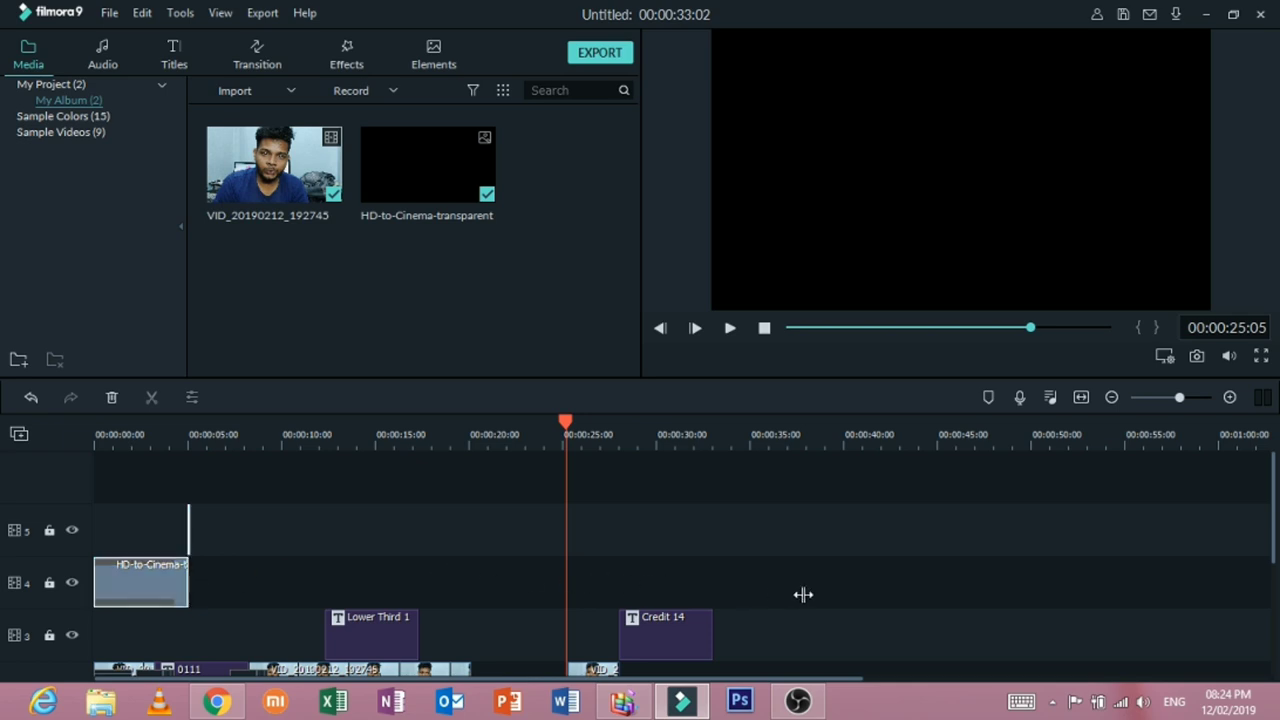
pyautogui.click(146, 598)
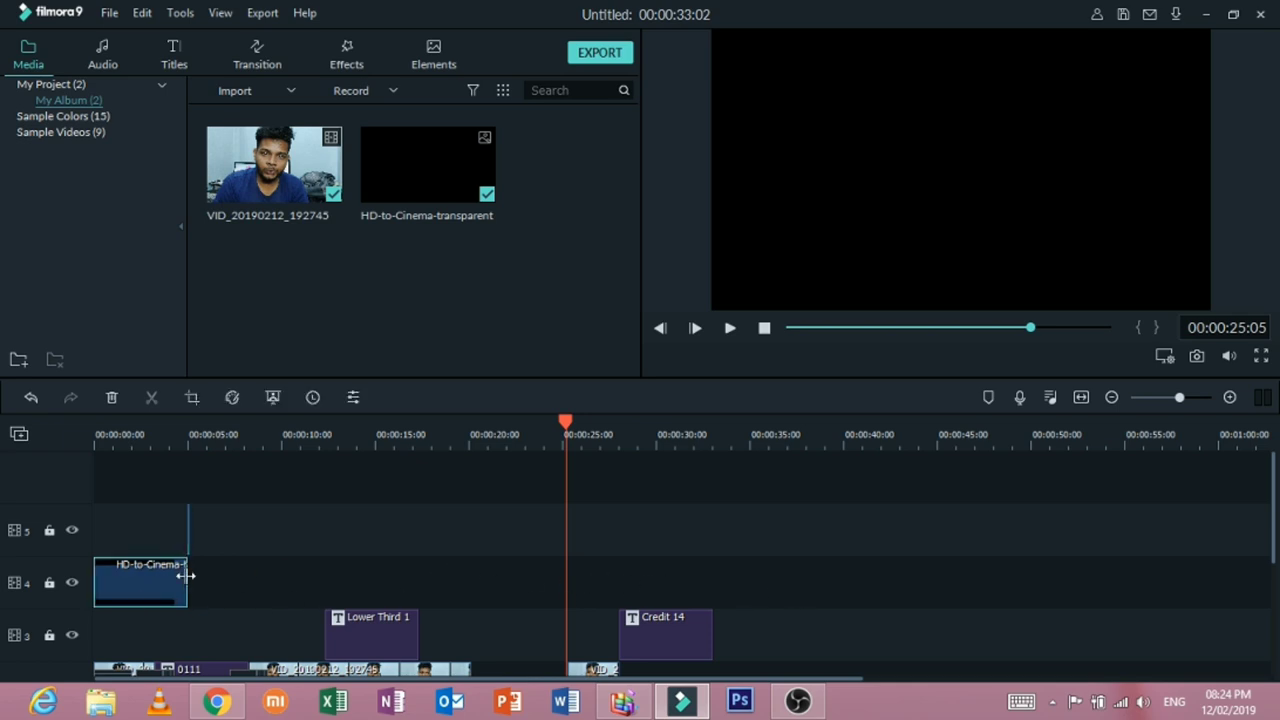
pyautogui.moveTo(186, 575); pyautogui.dragTo(718, 590)
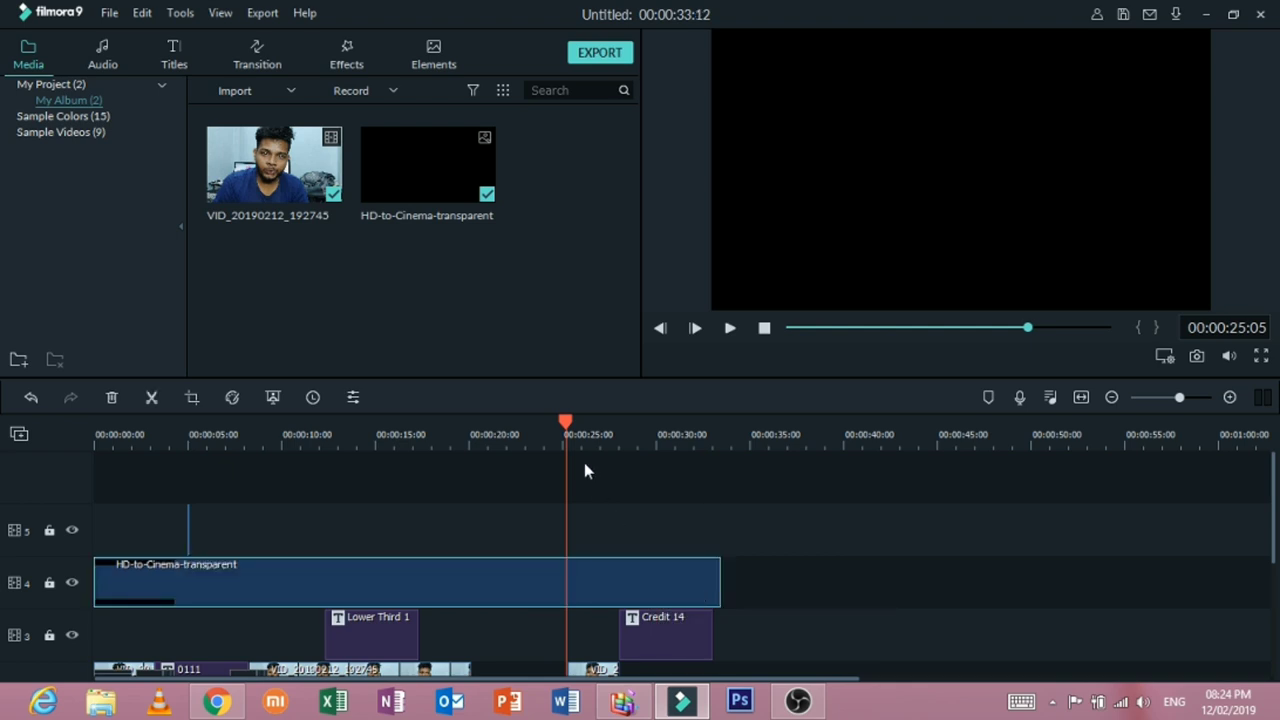
pyautogui.moveTo(567, 432); pyautogui.dragTo(94, 450)
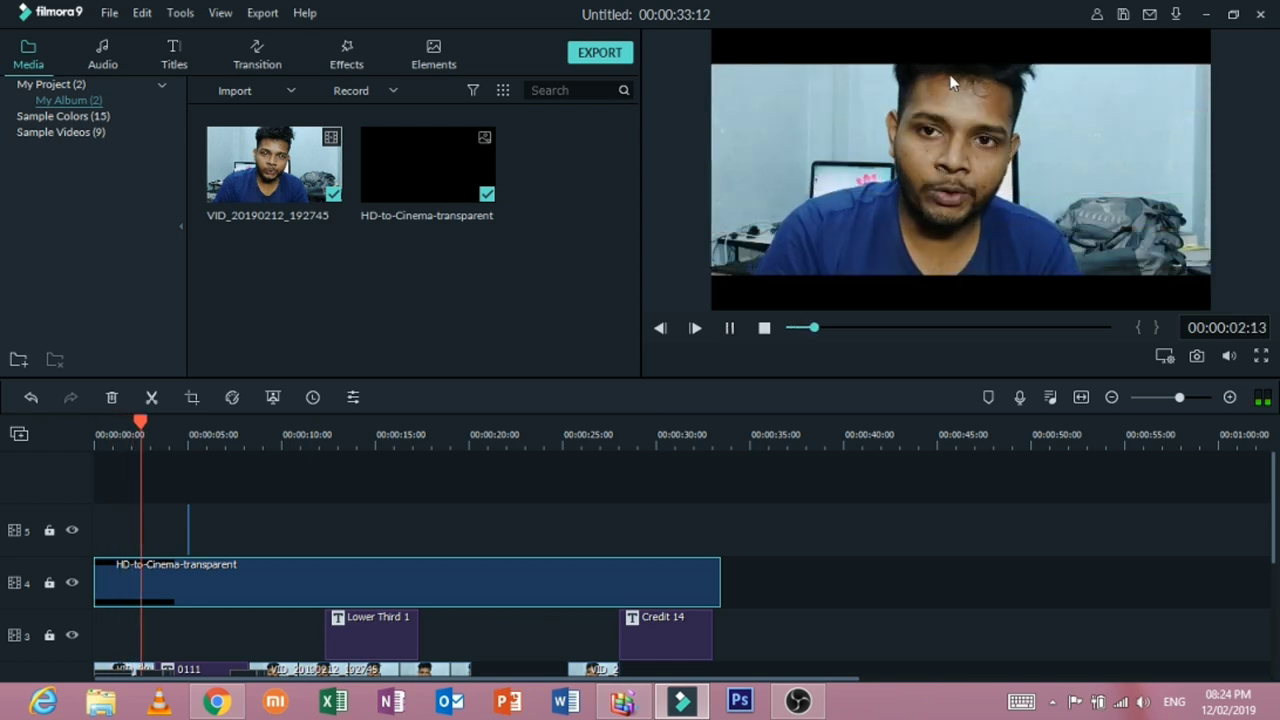
pyautogui.click(729, 328)
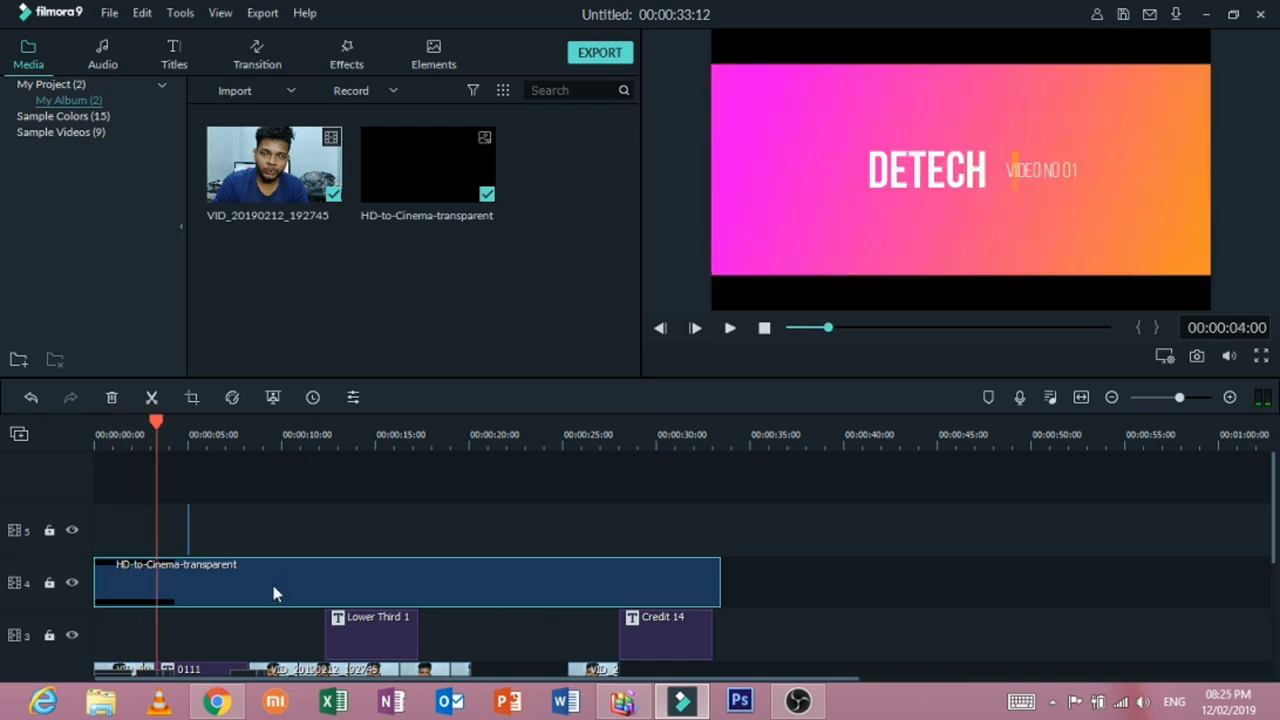
# Step: Enlarge and reposition the HD-to-Cinema-transparent overlay in the preview so only thin black bars frame the footage, and accept its settings
pyautogui.doubleClick(273, 585)
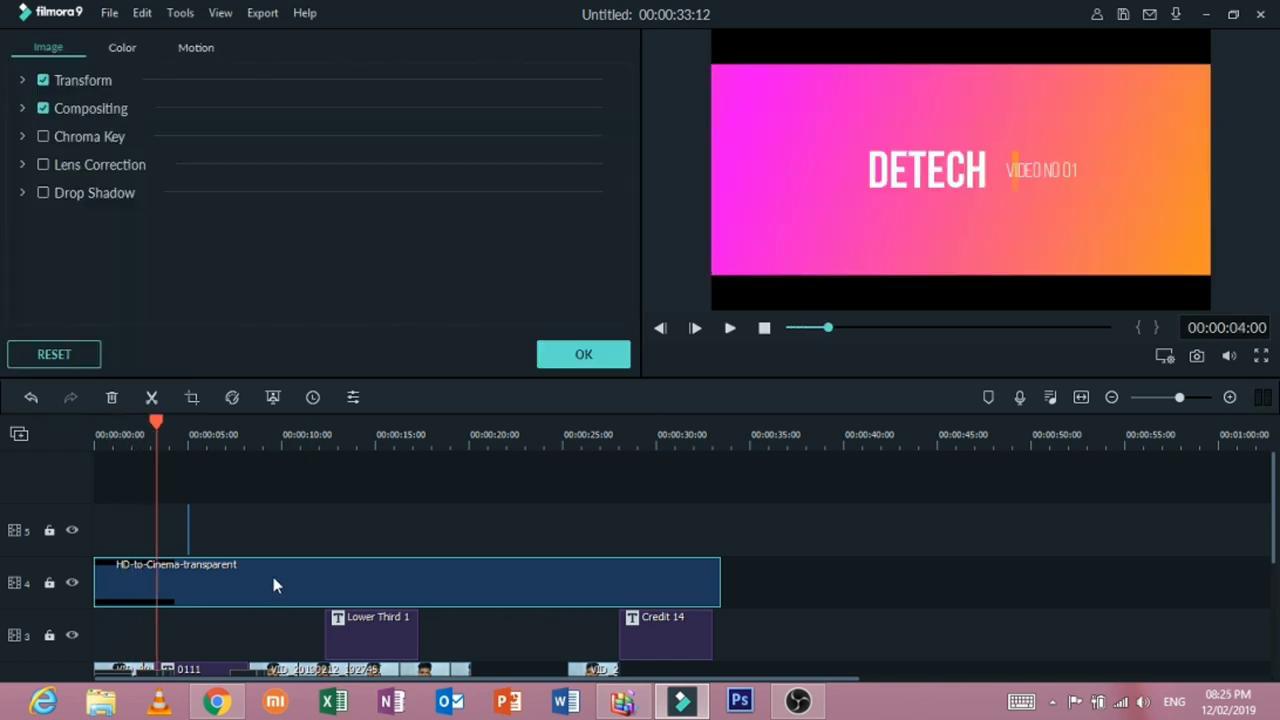
pyautogui.click(1082, 204)
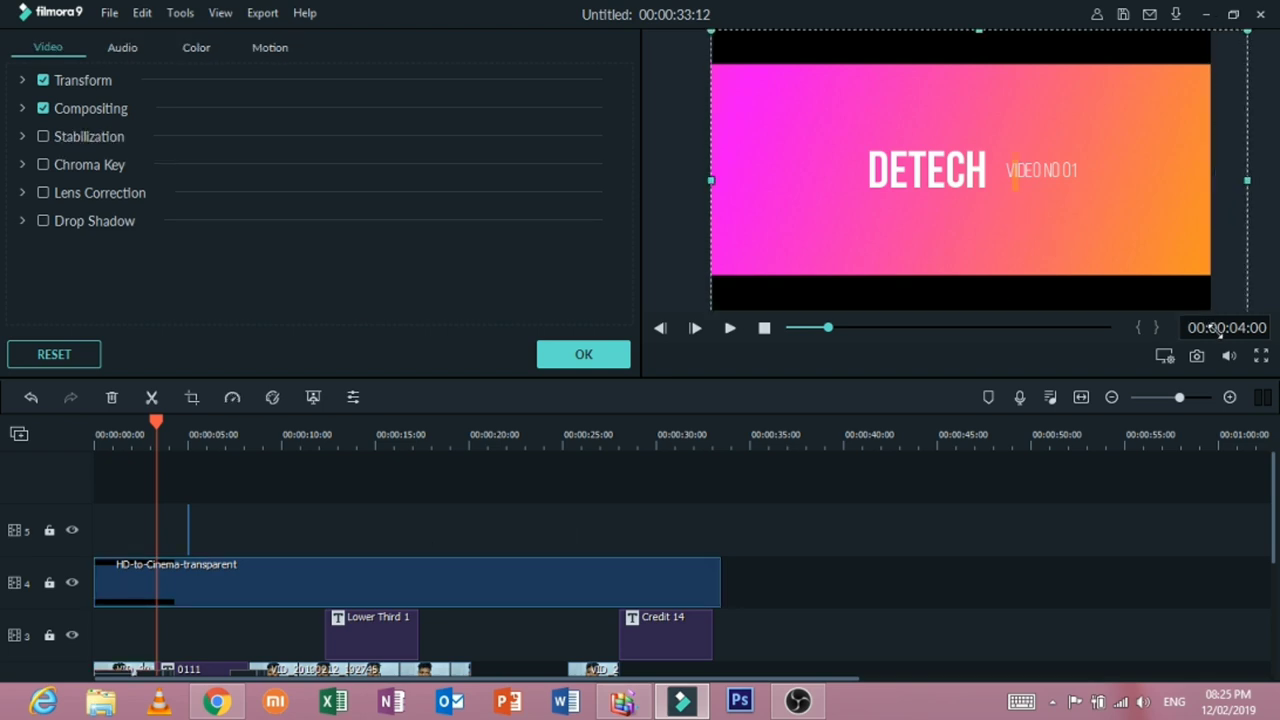
pyautogui.click(1153, 192)
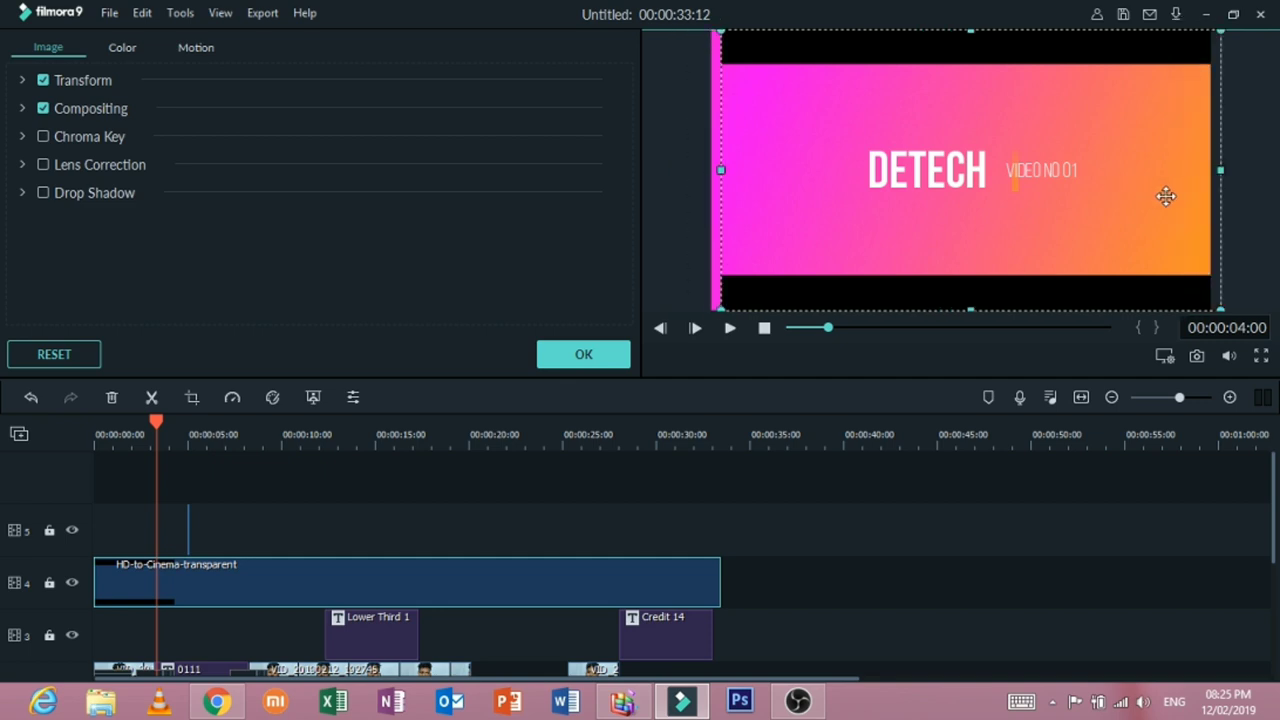
pyautogui.moveTo(1166, 196); pyautogui.dragTo(1157, 195)
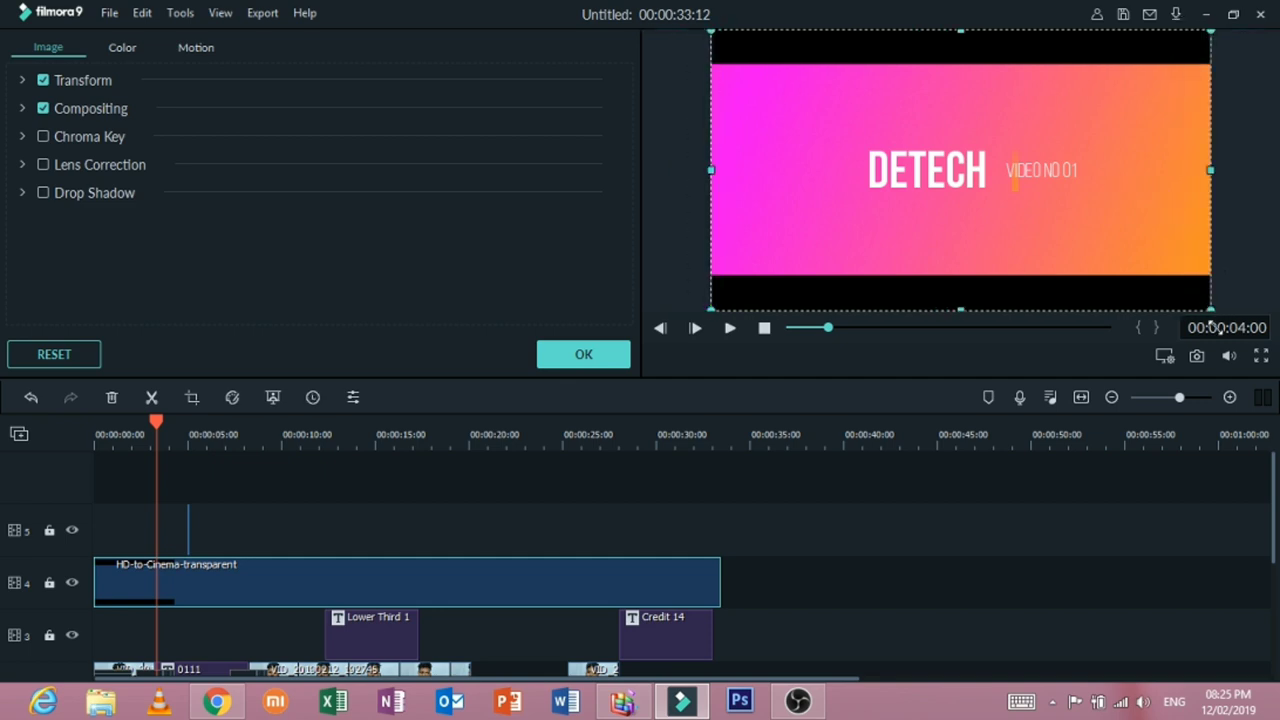
pyautogui.moveTo(1211, 311); pyautogui.dragTo(1268, 400)
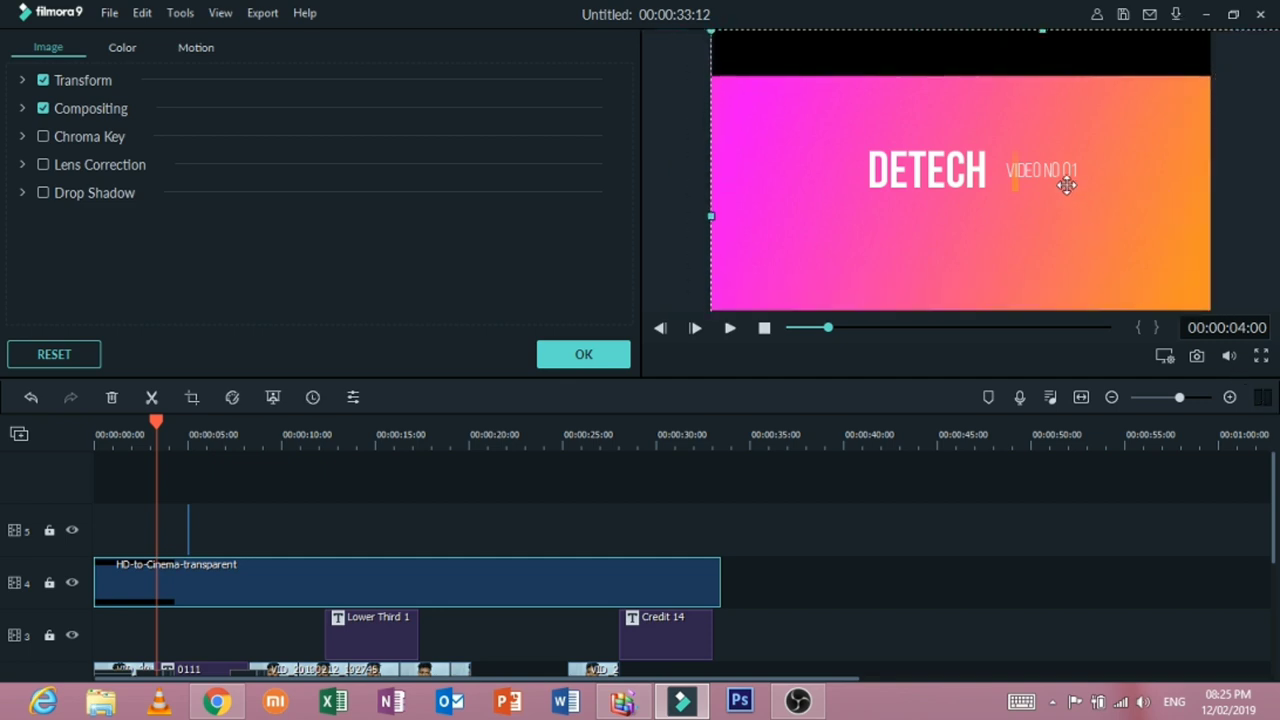
pyautogui.moveTo(1067, 185); pyautogui.dragTo(884, 134)
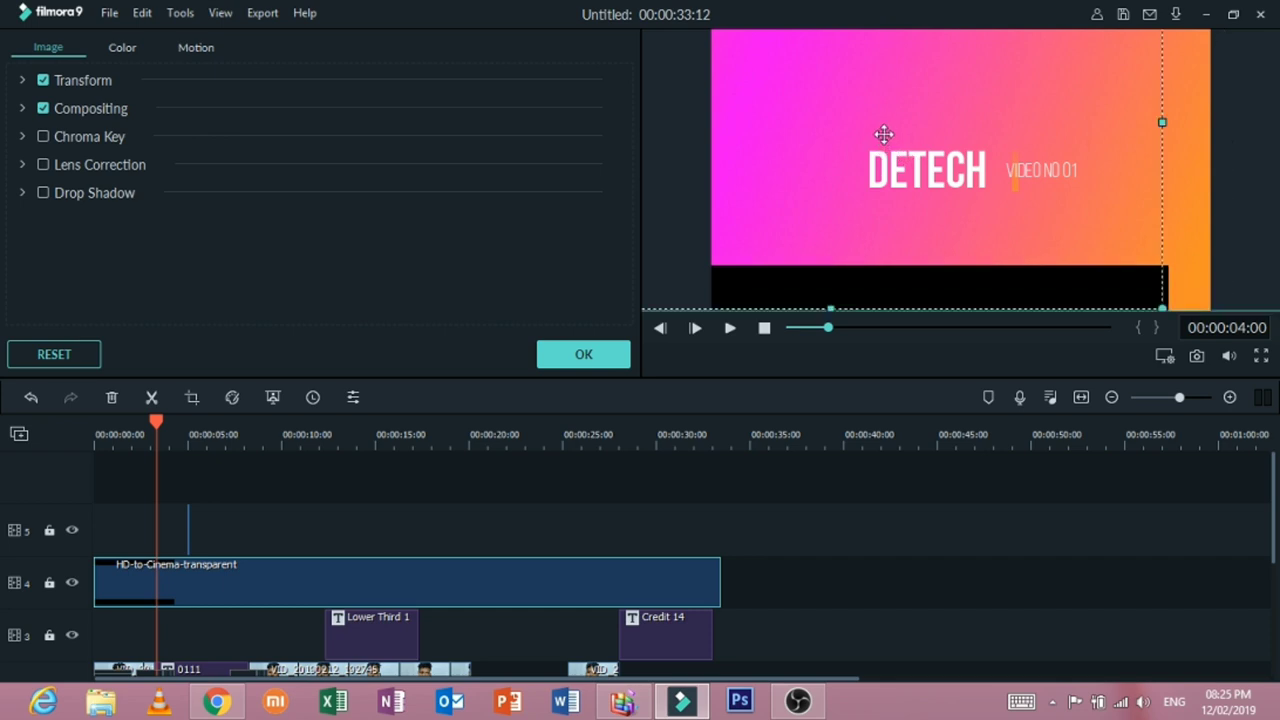
pyautogui.moveTo(1155, 290); pyautogui.dragTo(1133, 268)
pyautogui.hotkey('ctrl', 'z')
pyautogui.hotkey('ctrl', 'z')
pyautogui.click(728, 331)
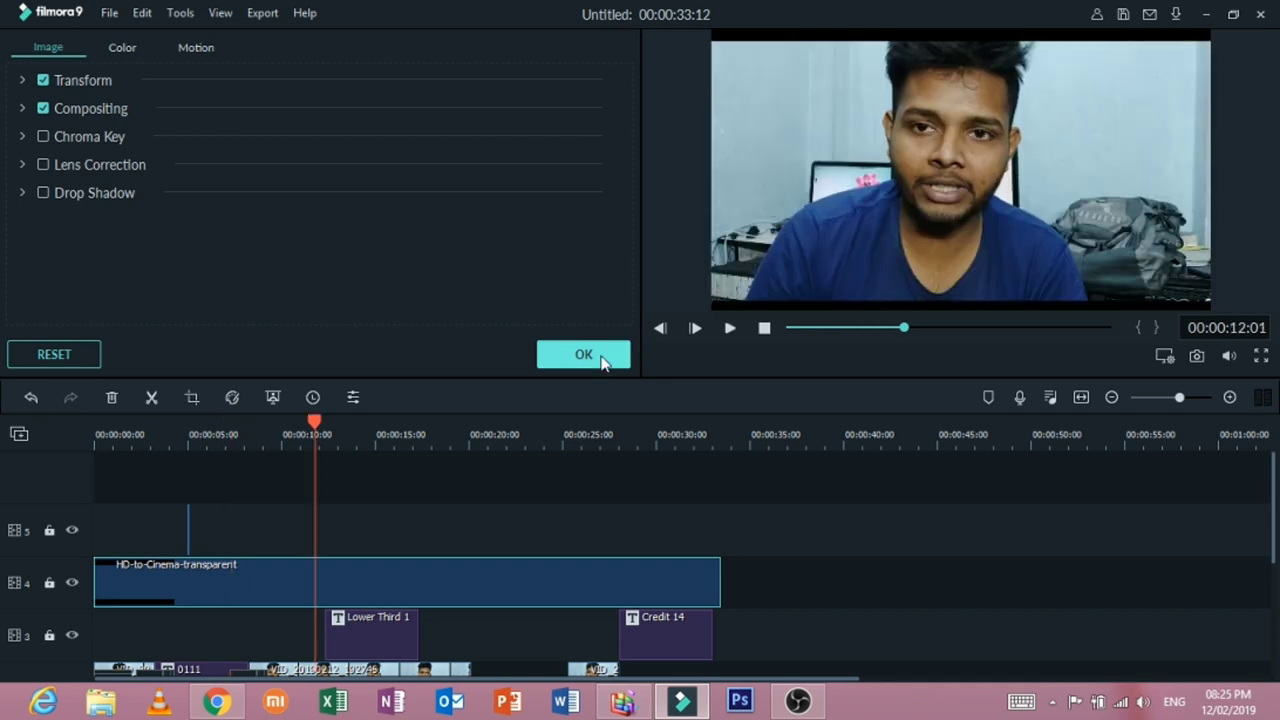
pyautogui.click(601, 356)
# Step: Browse the filter effects collection, previewing samples such as 70s and Blur 2
pyautogui.click(346, 55)
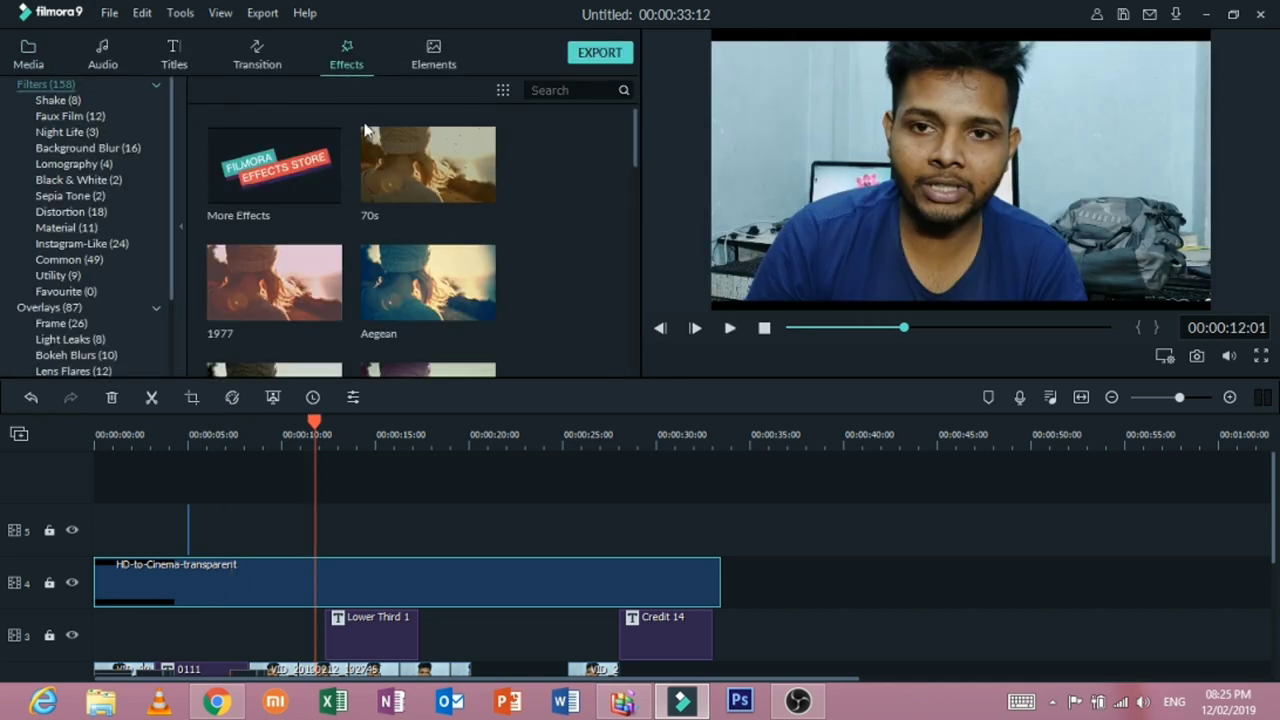
pyautogui.click(457, 190)
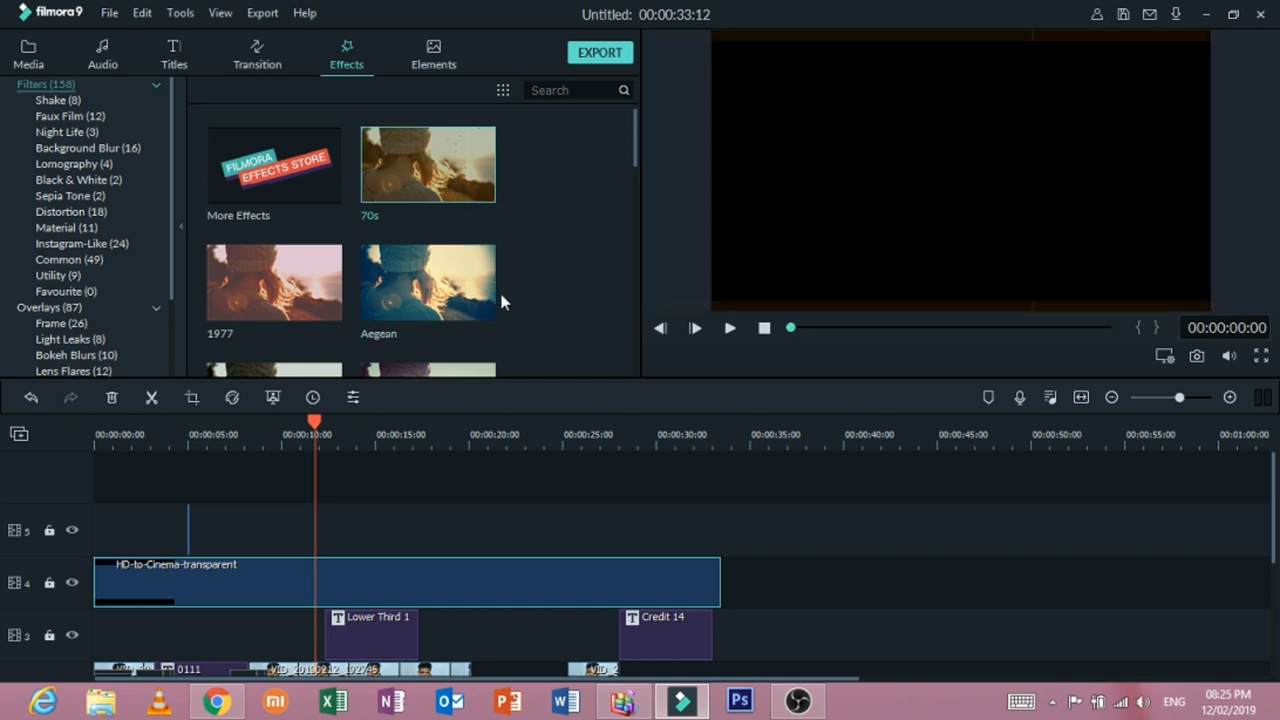
pyautogui.scroll(-3, 496, 302)
pyautogui.scroll(-3, 457, 290)
pyautogui.scroll(-2, 553, 347)
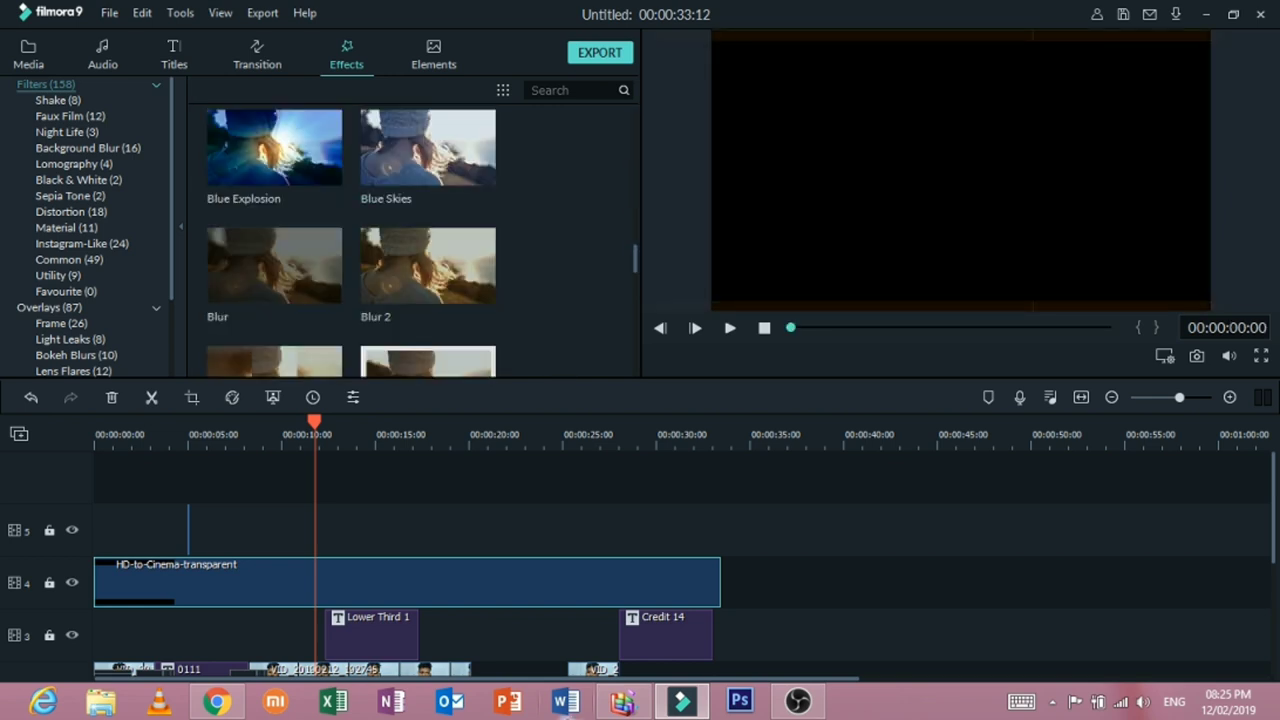
pyautogui.scroll(-2, 871, 515)
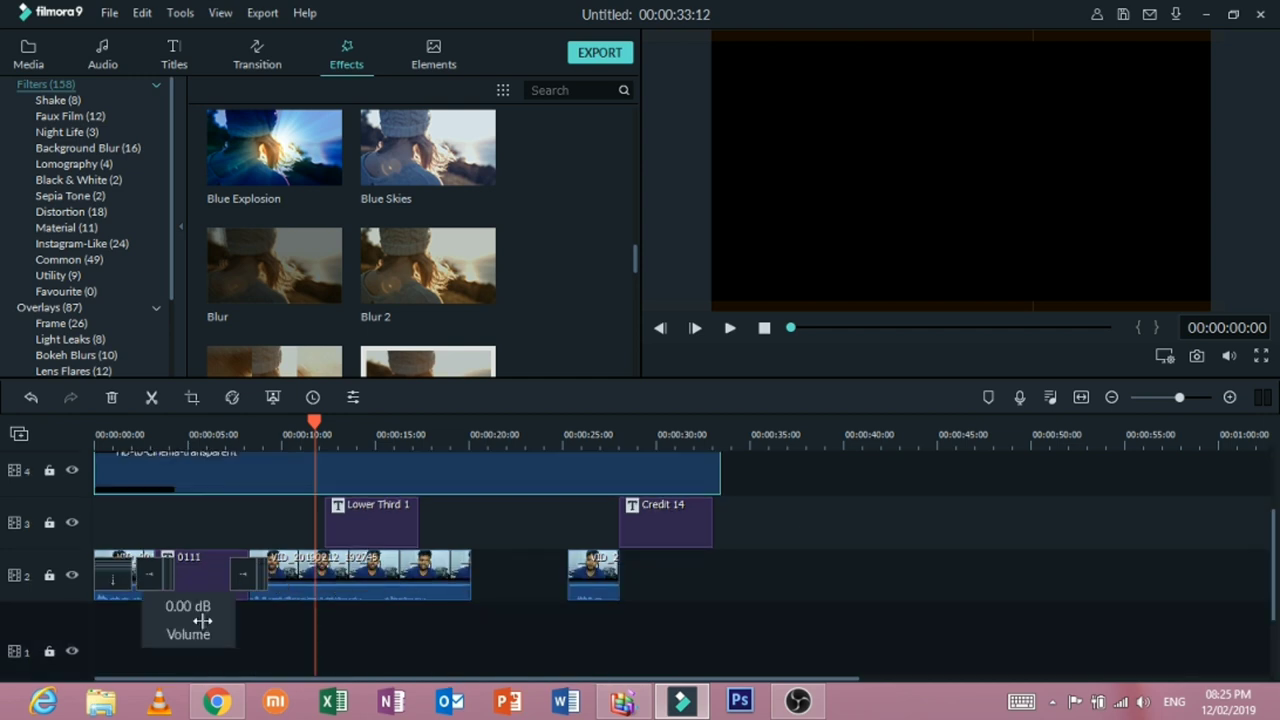
pyautogui.click(195, 615)
pyautogui.click(306, 288)
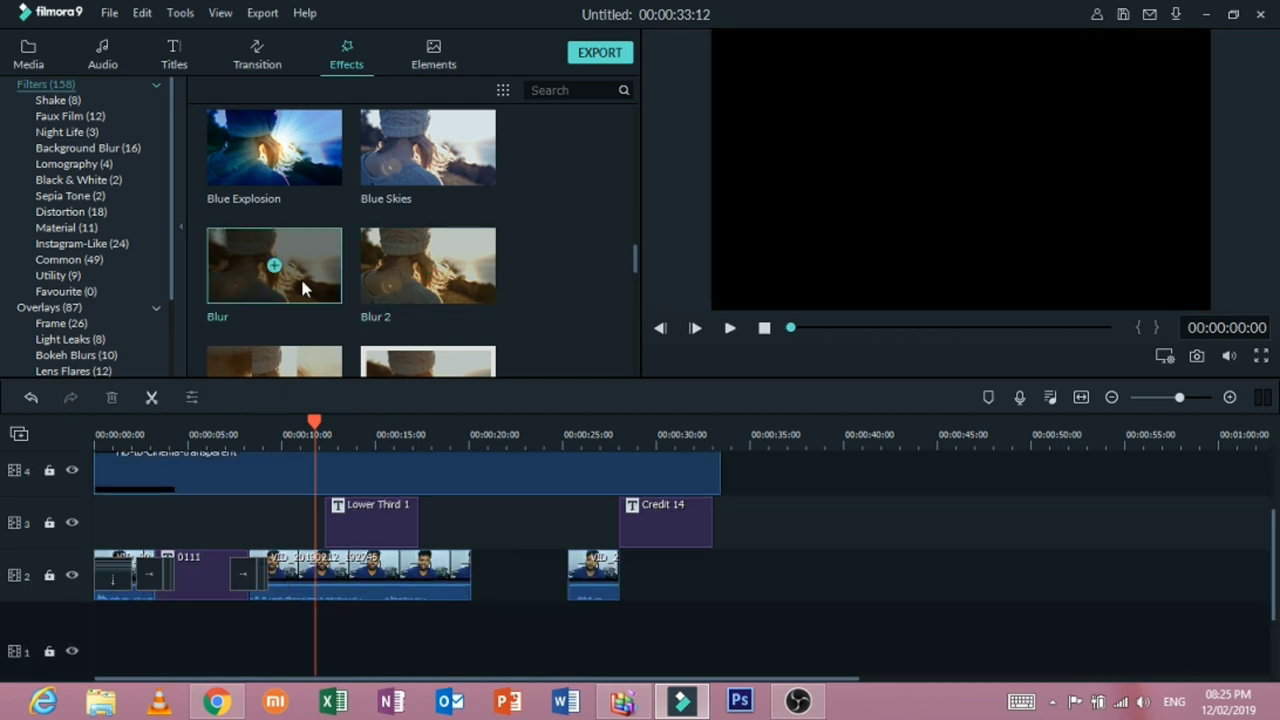
pyautogui.click(444, 290)
pyautogui.scroll(-5, 491, 302)
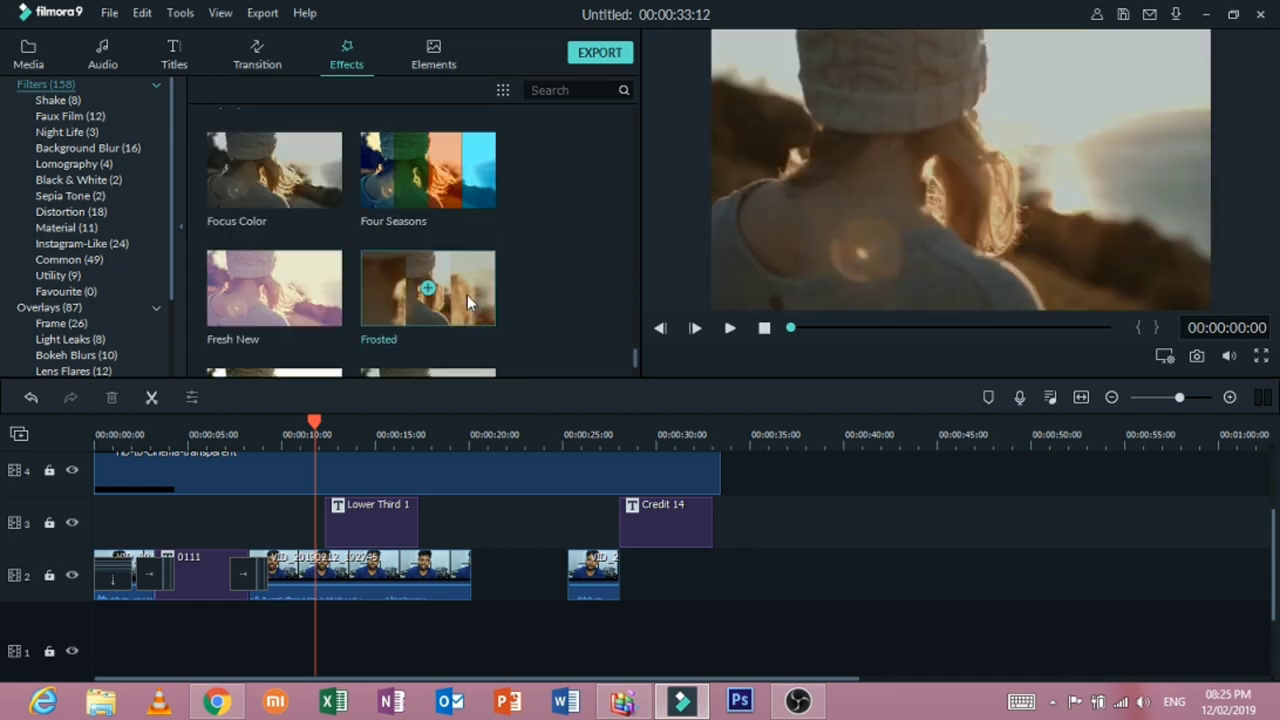
pyautogui.scroll(-10, 467, 294)
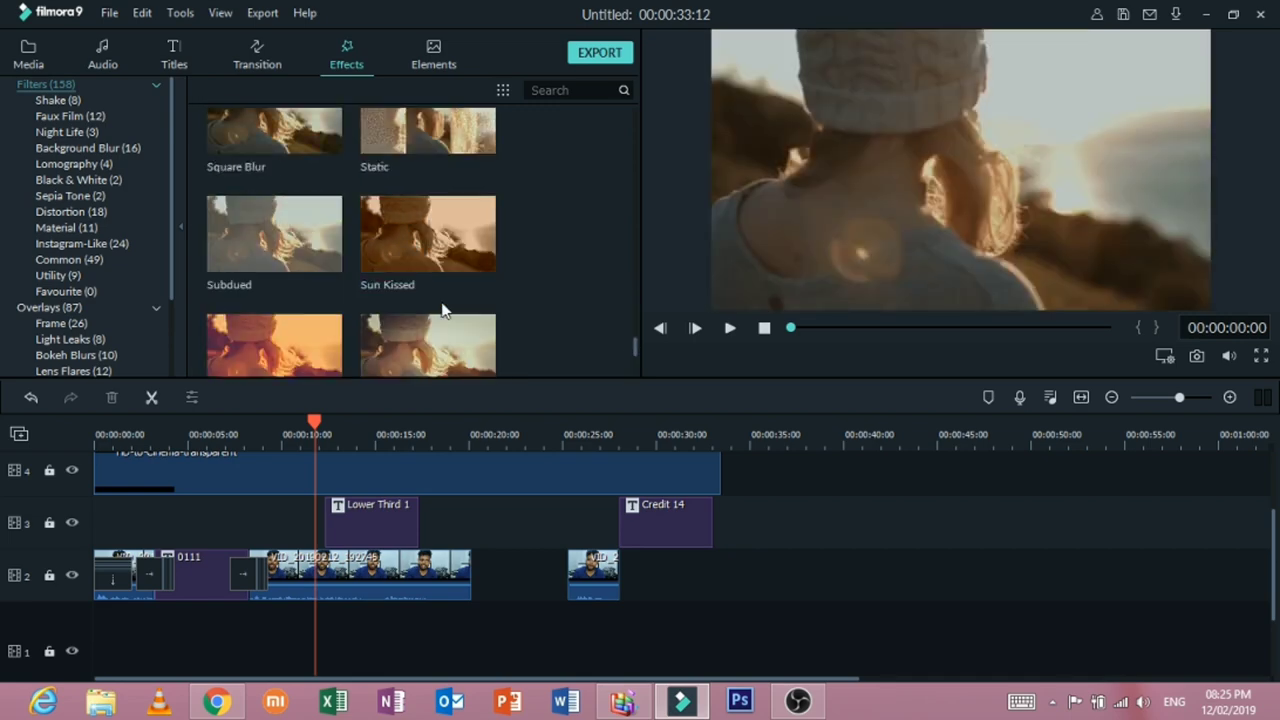
pyautogui.scroll(-10, 443, 305)
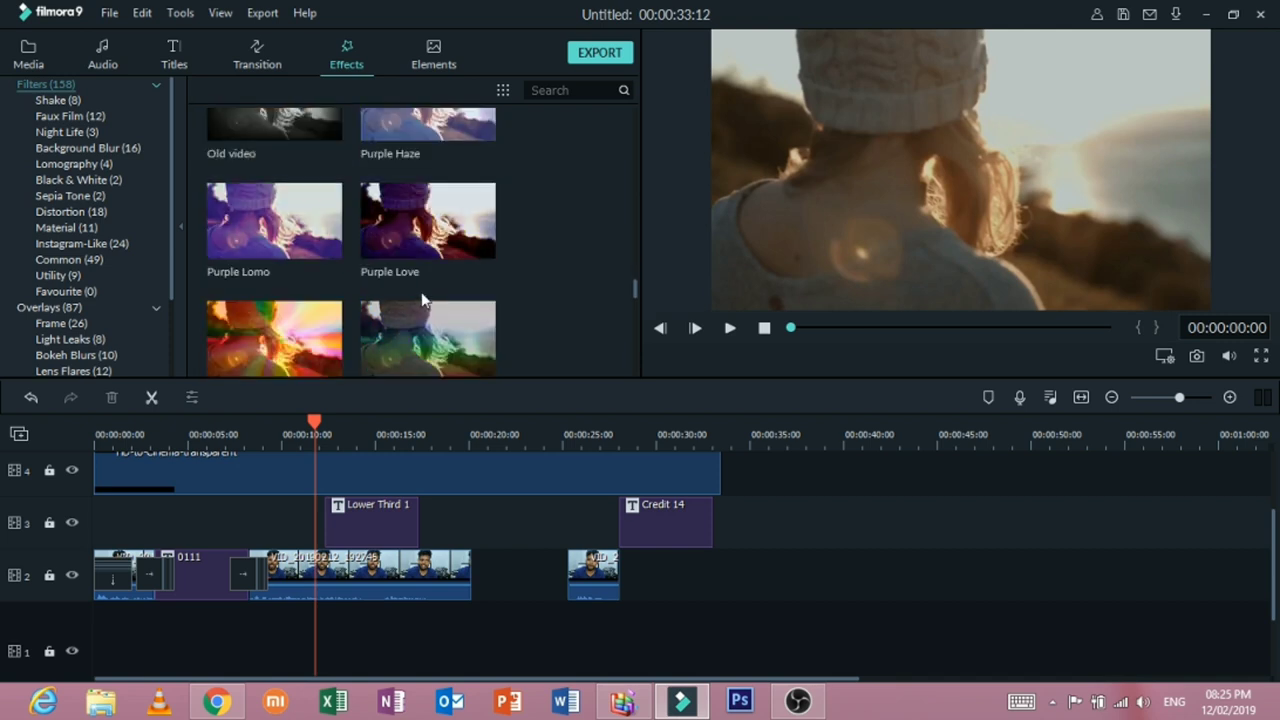
# Step: Try the Purple Lomo filter on track 1 under the long footage clip, stretched to the clip's end, and ripple delete it
pyautogui.click(300, 225)
pyautogui.moveTo(330, 212); pyautogui.dragTo(255, 604)
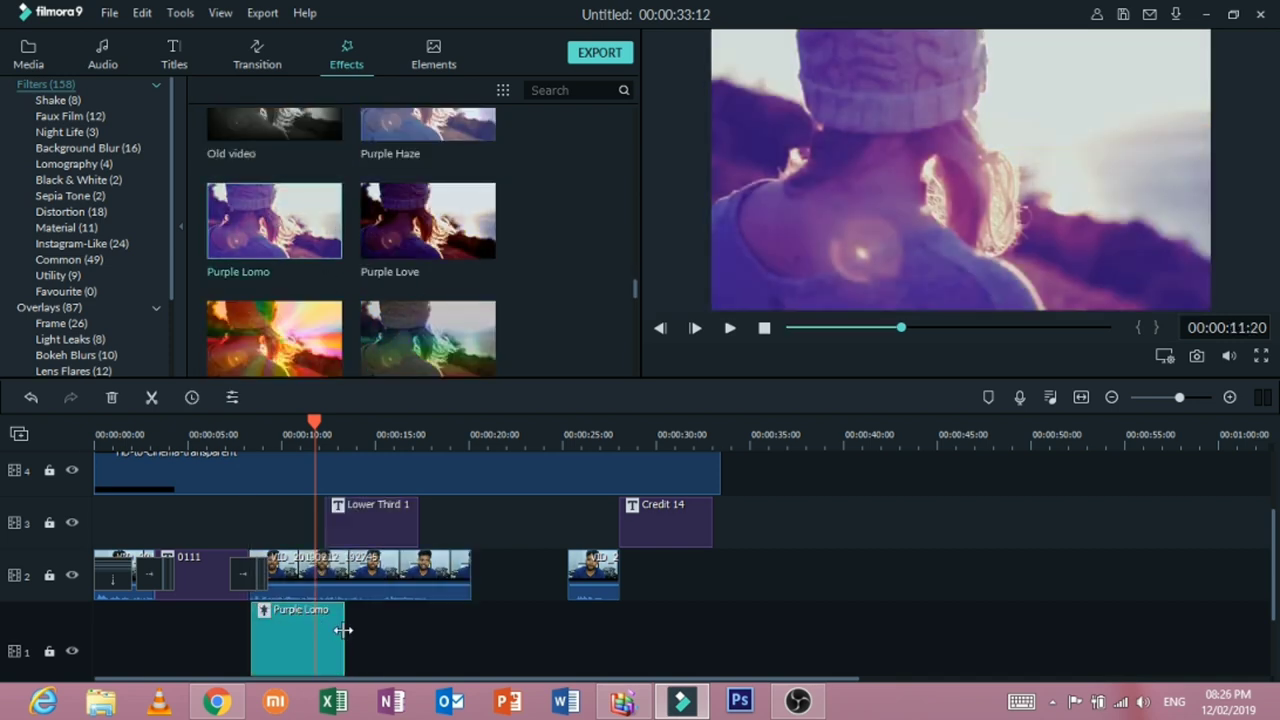
pyautogui.moveTo(344, 631); pyautogui.dragTo(471, 634)
pyautogui.moveTo(312, 425); pyautogui.dragTo(395, 425)
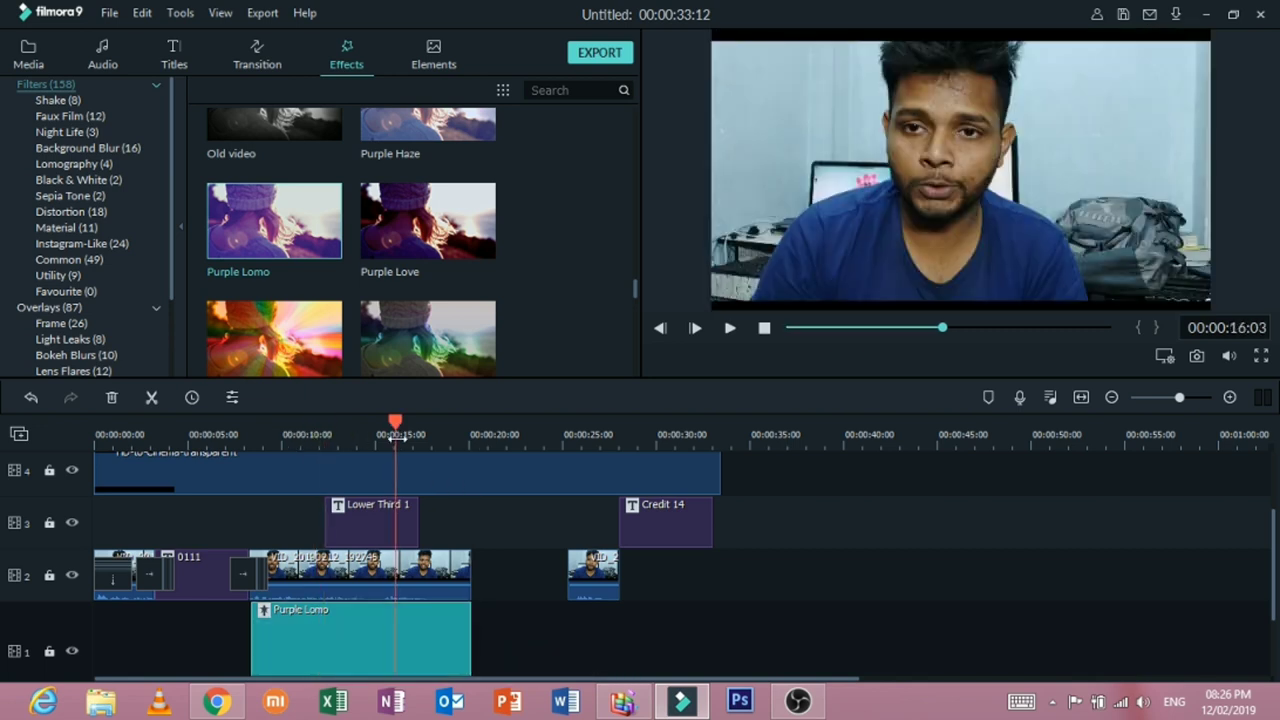
pyautogui.rightClick(371, 621)
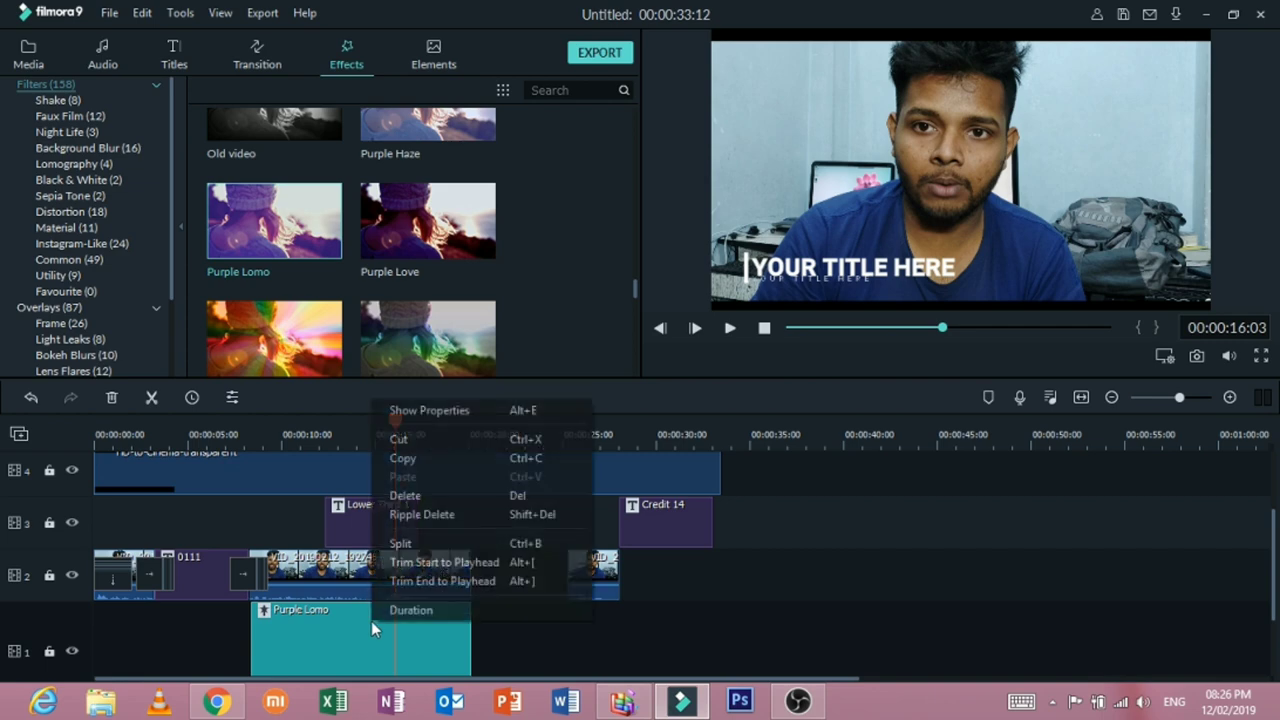
pyautogui.click(428, 514)
# Step: Open color correction for the long clip on track 2, preview its footage, and shift the white balance temperature slightly cooler
pyautogui.click(358, 567)
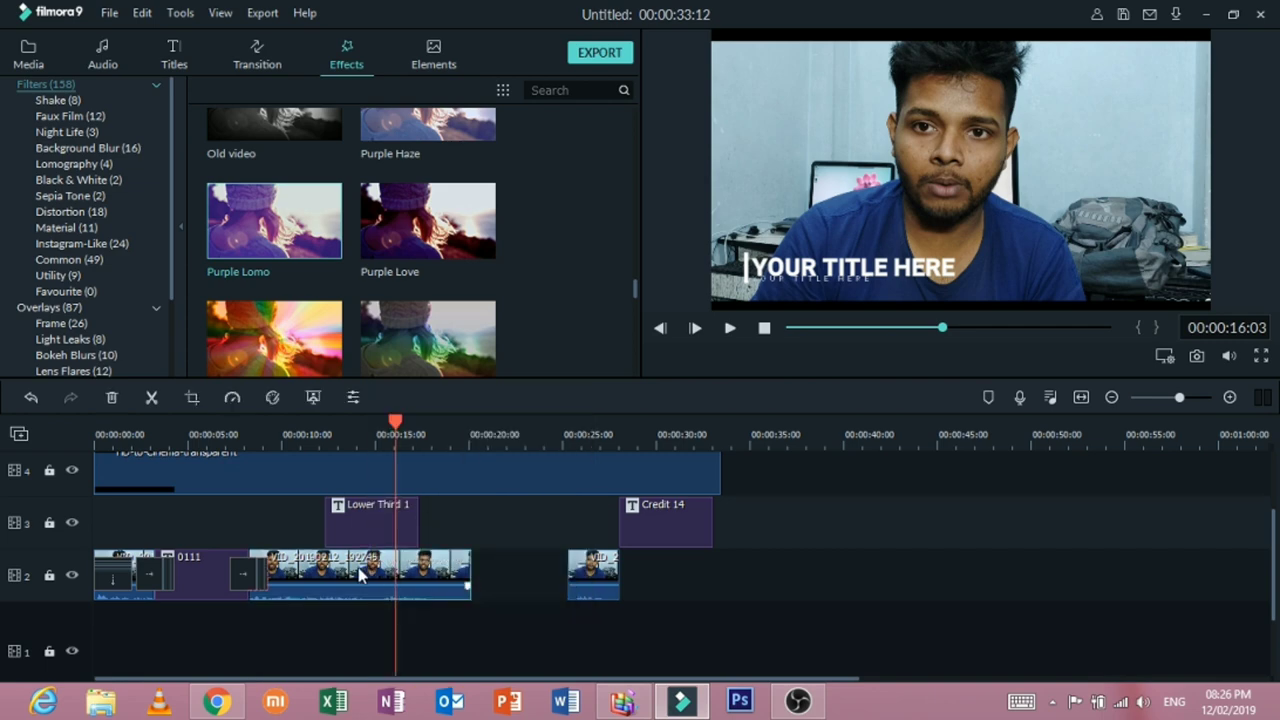
pyautogui.rightClick(358, 567)
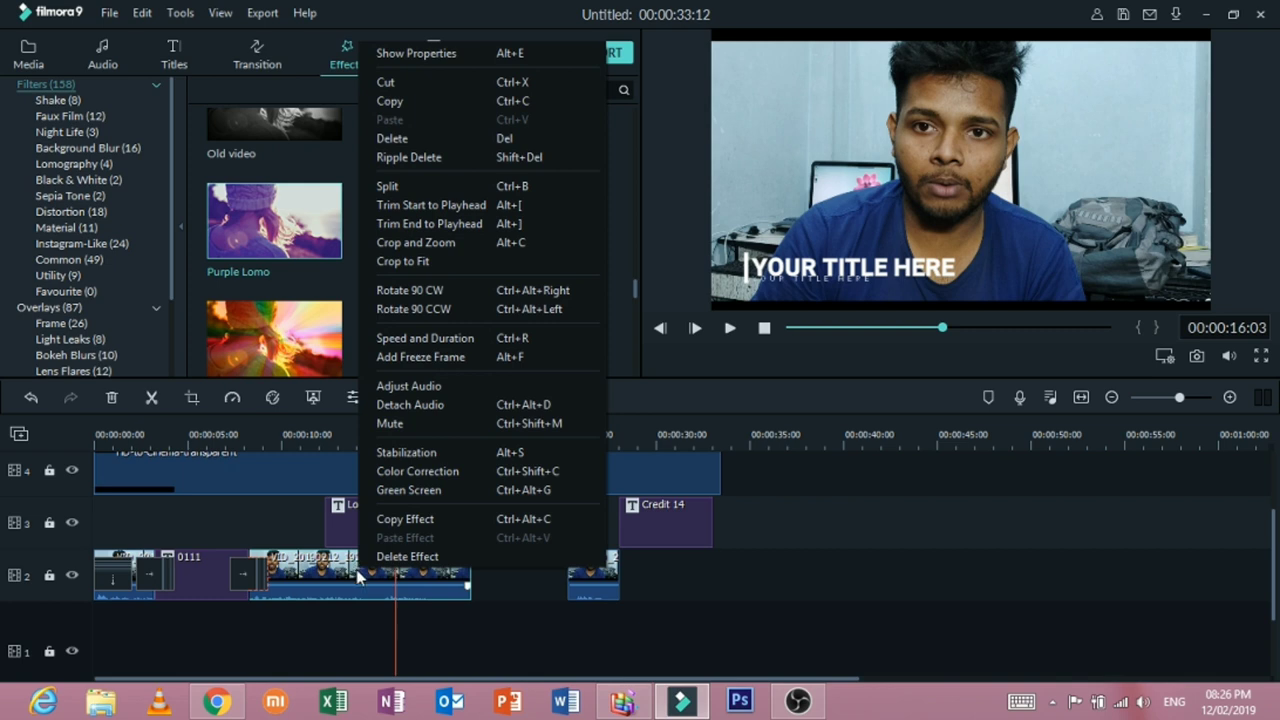
pyautogui.click(533, 469)
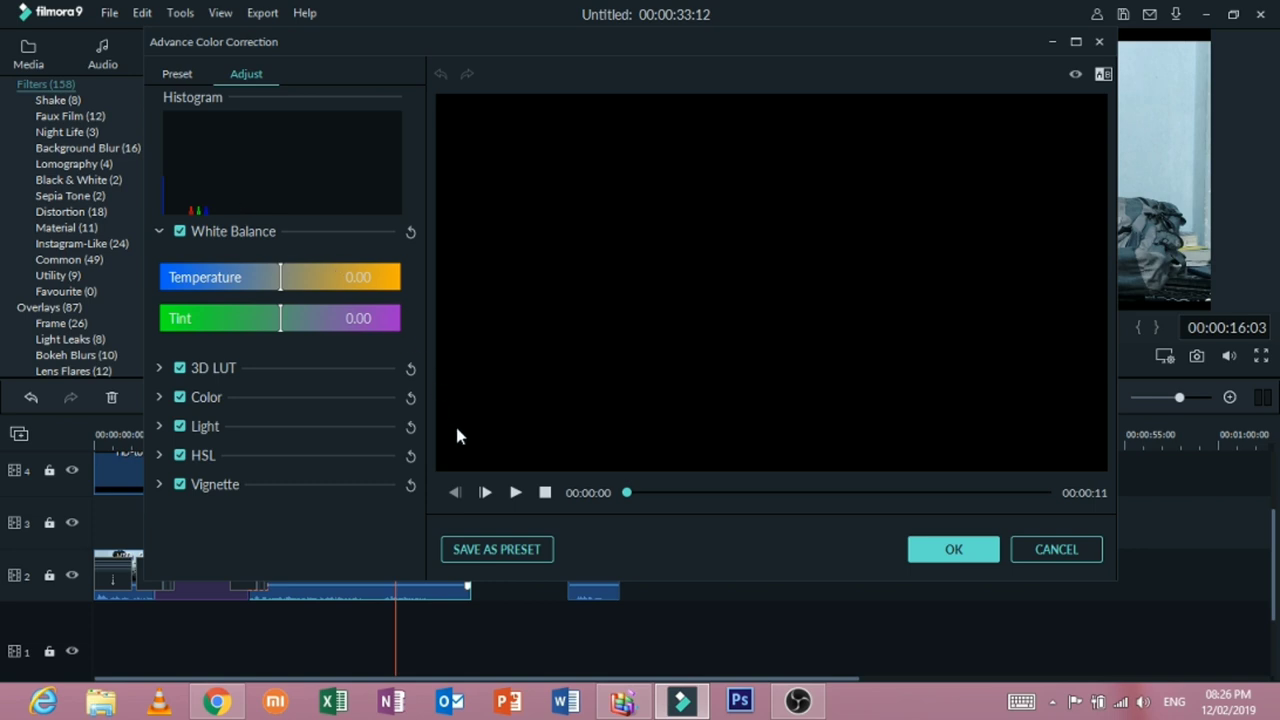
pyautogui.click(513, 493)
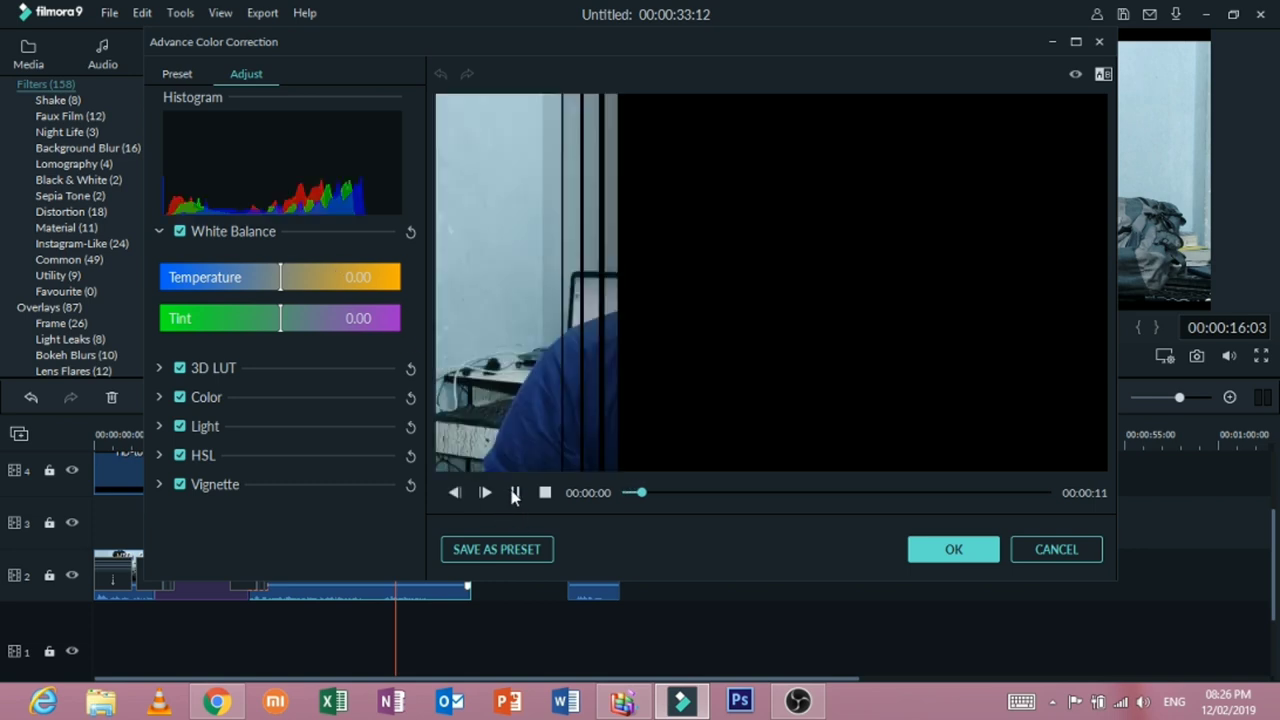
pyautogui.click(513, 493)
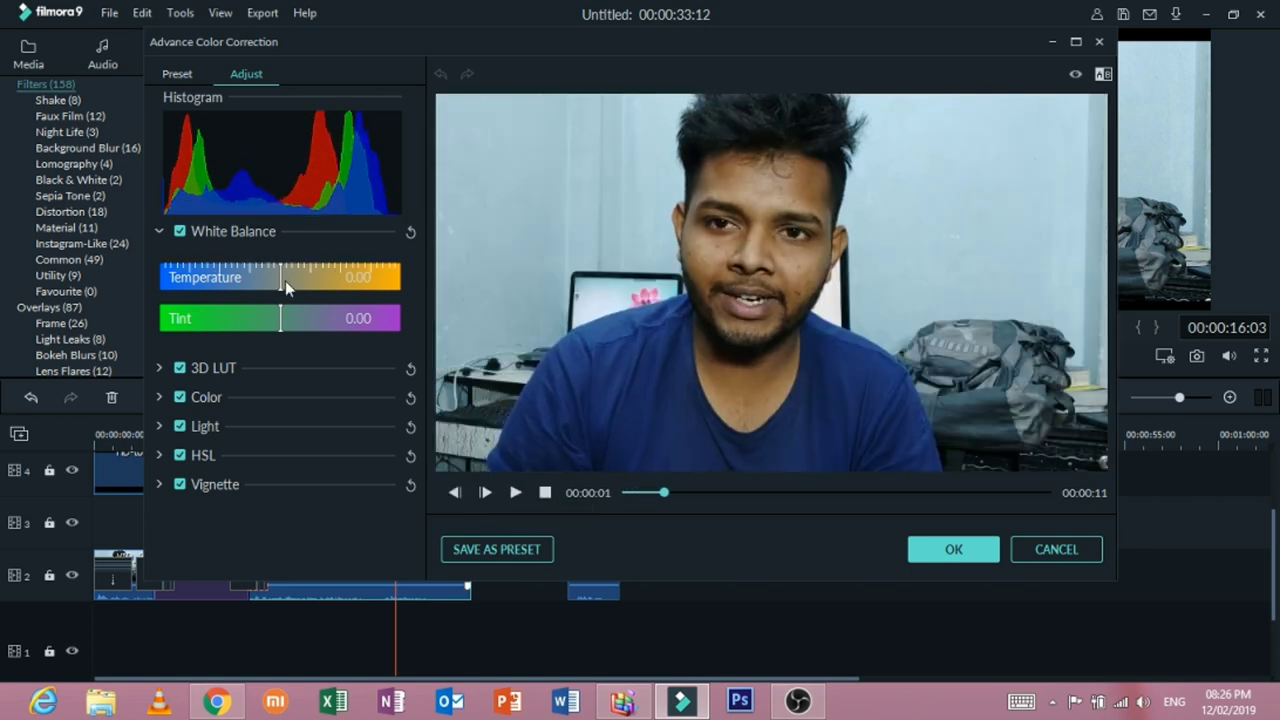
pyautogui.moveTo(285, 280)
pyautogui.mouseDown()
pyautogui.moveTo(403, 292)
pyautogui.moveTo(266, 285)
pyautogui.moveTo(278, 285)
pyautogui.mouseUp()
pyautogui.moveTo(280, 318)
pyautogui.mouseDown()
pyautogui.moveTo(146, 318)
pyautogui.moveTo(411, 336)
pyautogui.moveTo(280, 322)
pyautogui.mouseUp()
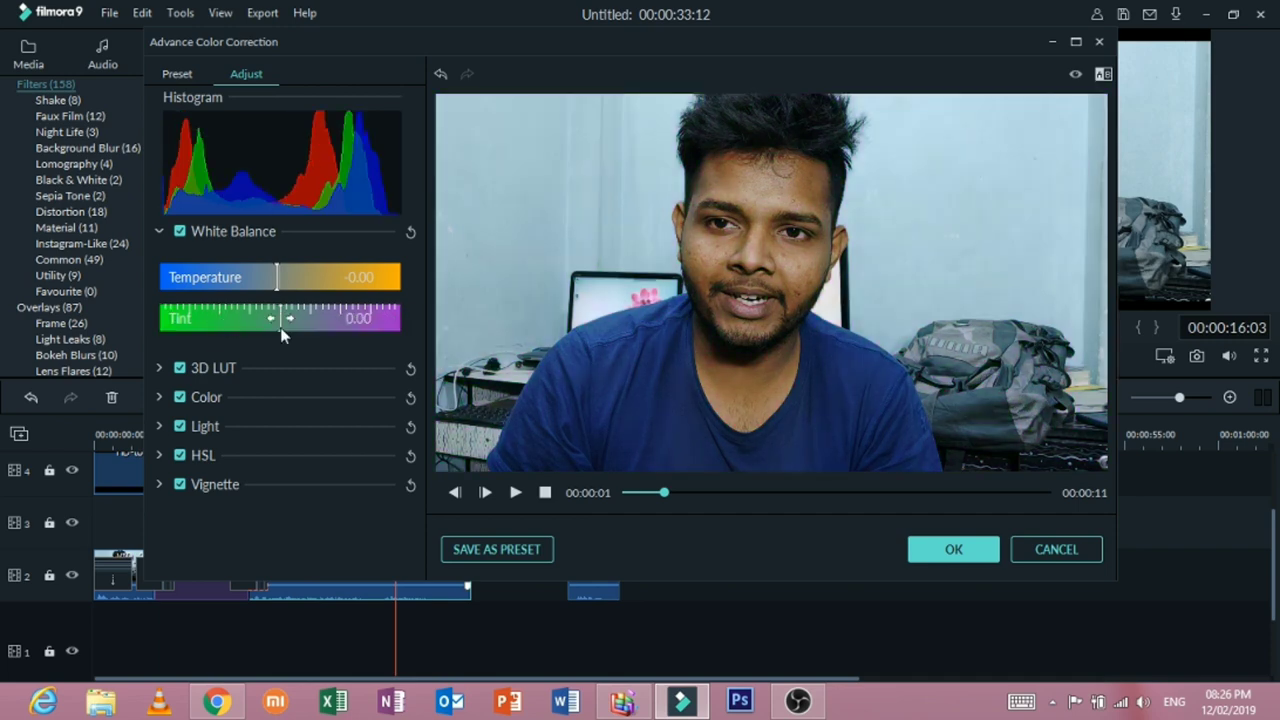
# Step: Browse the color correction presets and try samples such as Sparta 300 and Warm on the clip
pyautogui.click(185, 78)
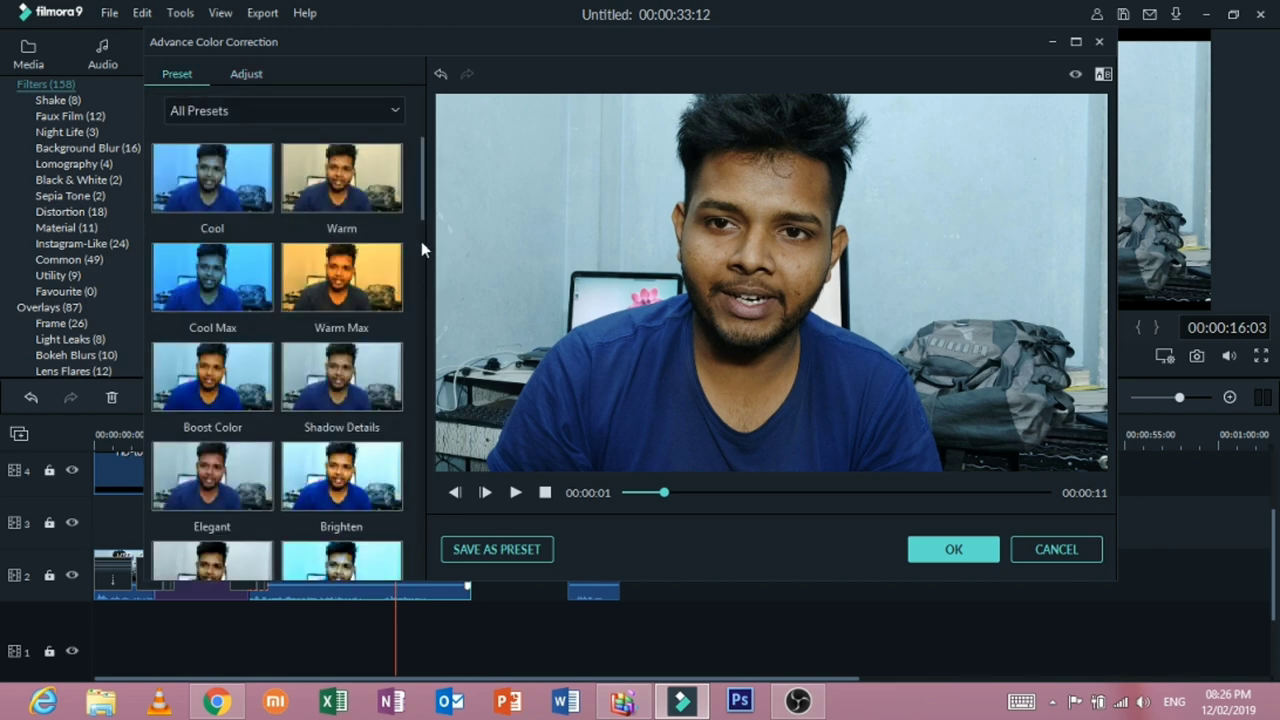
pyautogui.moveTo(424, 205); pyautogui.dragTo(432, 334)
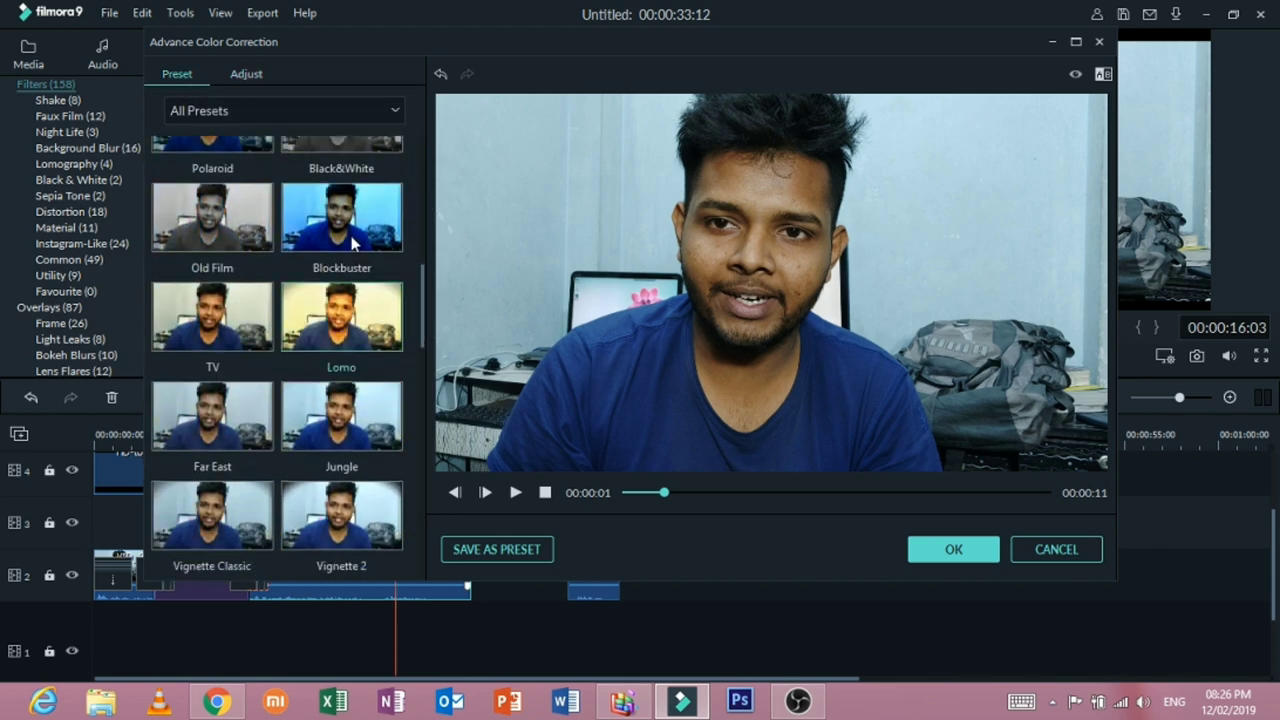
pyautogui.scroll(-5, 382, 437)
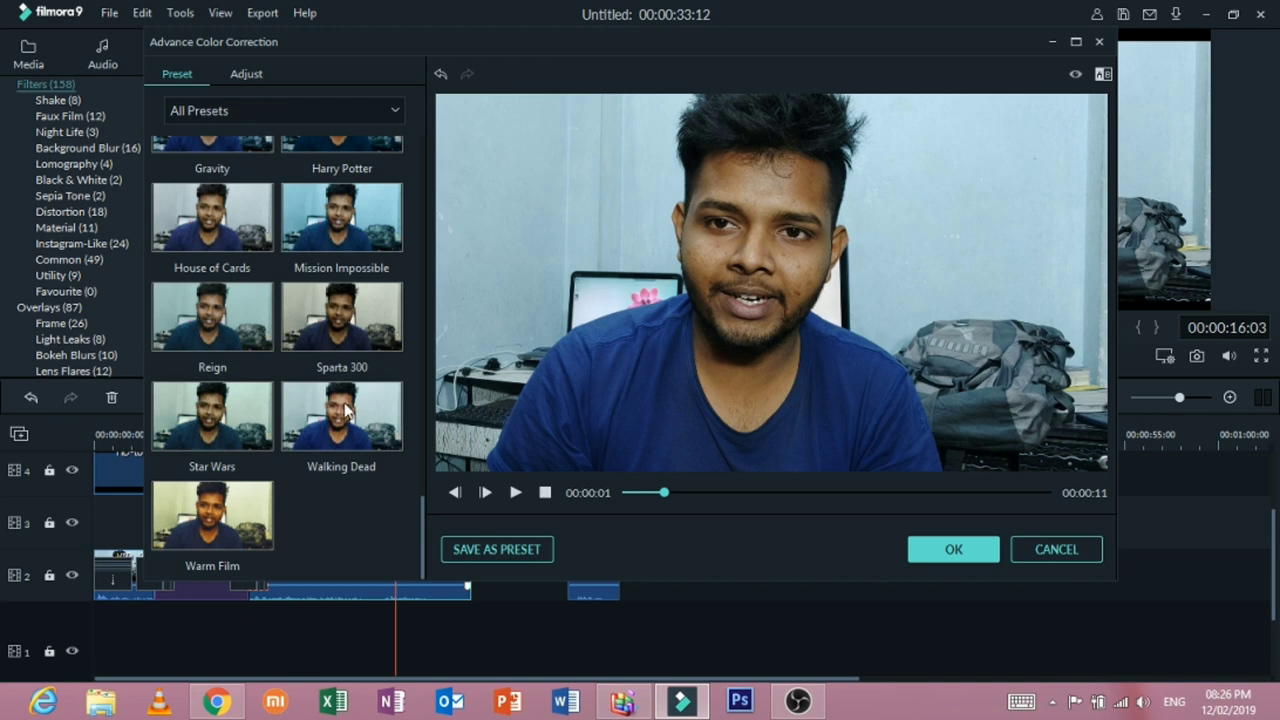
pyautogui.click(322, 343)
pyautogui.scroll(5, 322, 343)
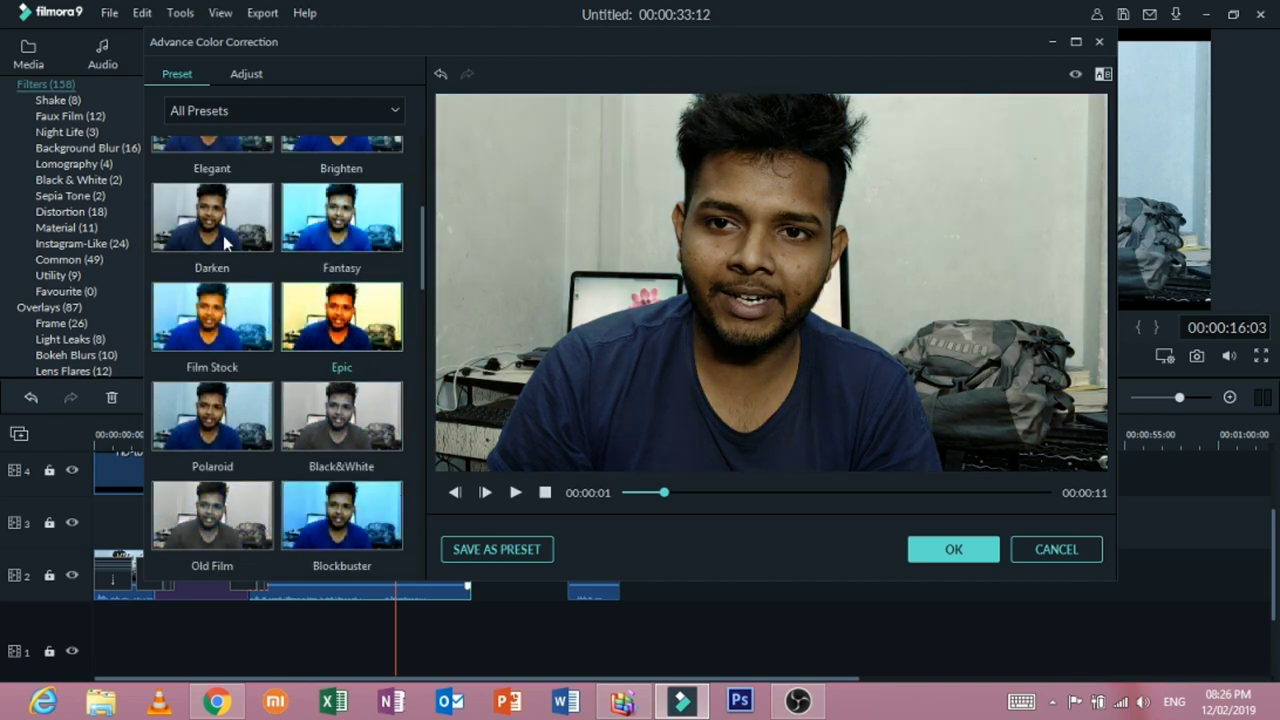
pyautogui.scroll(4, 250, 309)
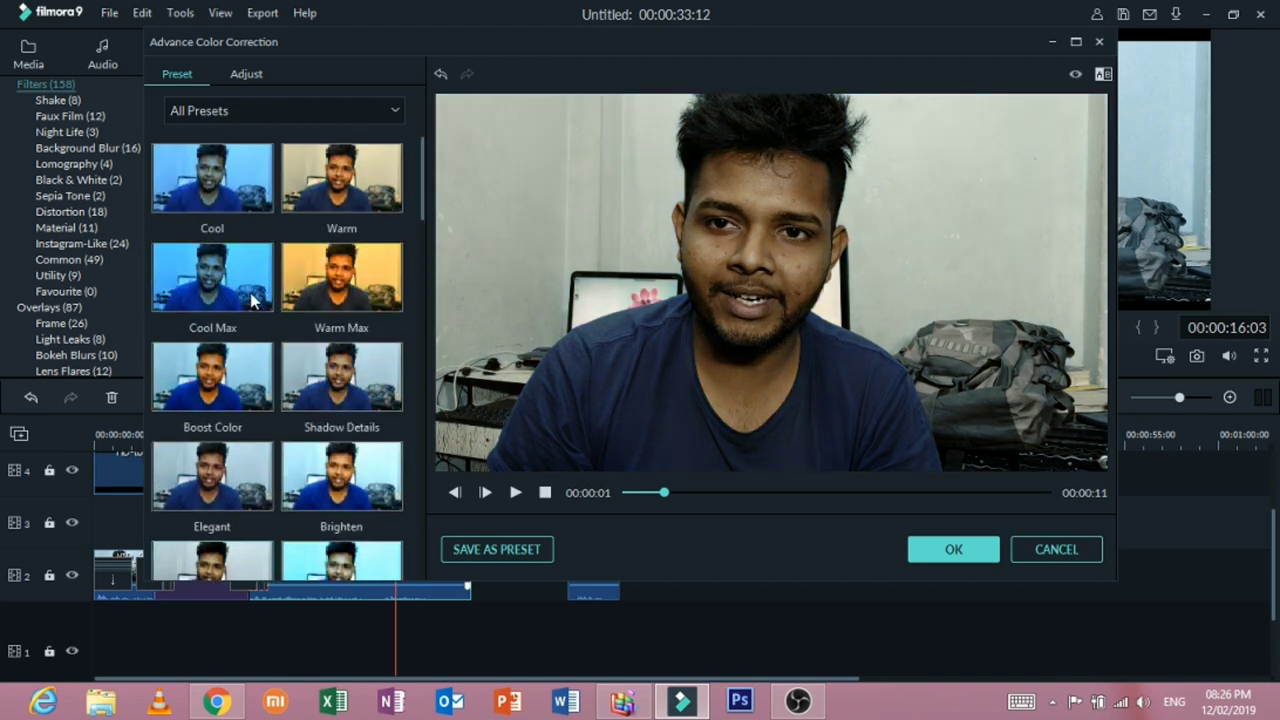
pyautogui.click(318, 195)
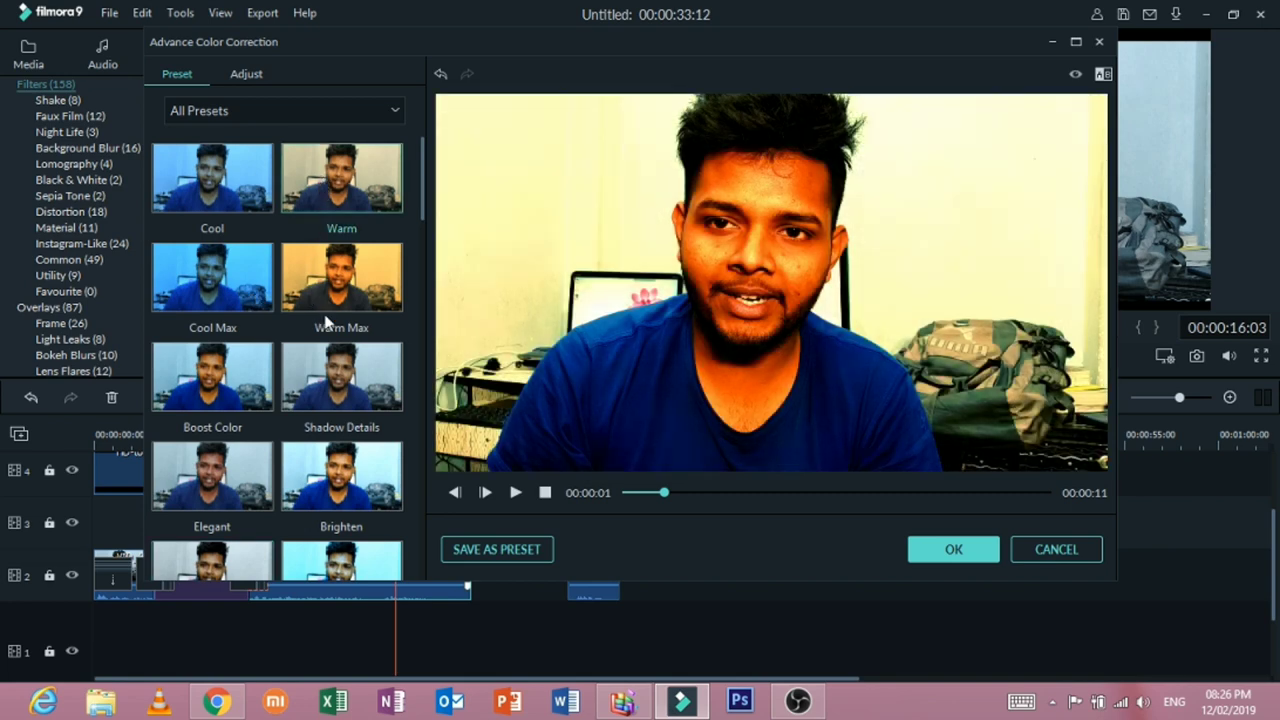
pyautogui.scroll(-5, 322, 360)
pyautogui.scroll(-5, 322, 363)
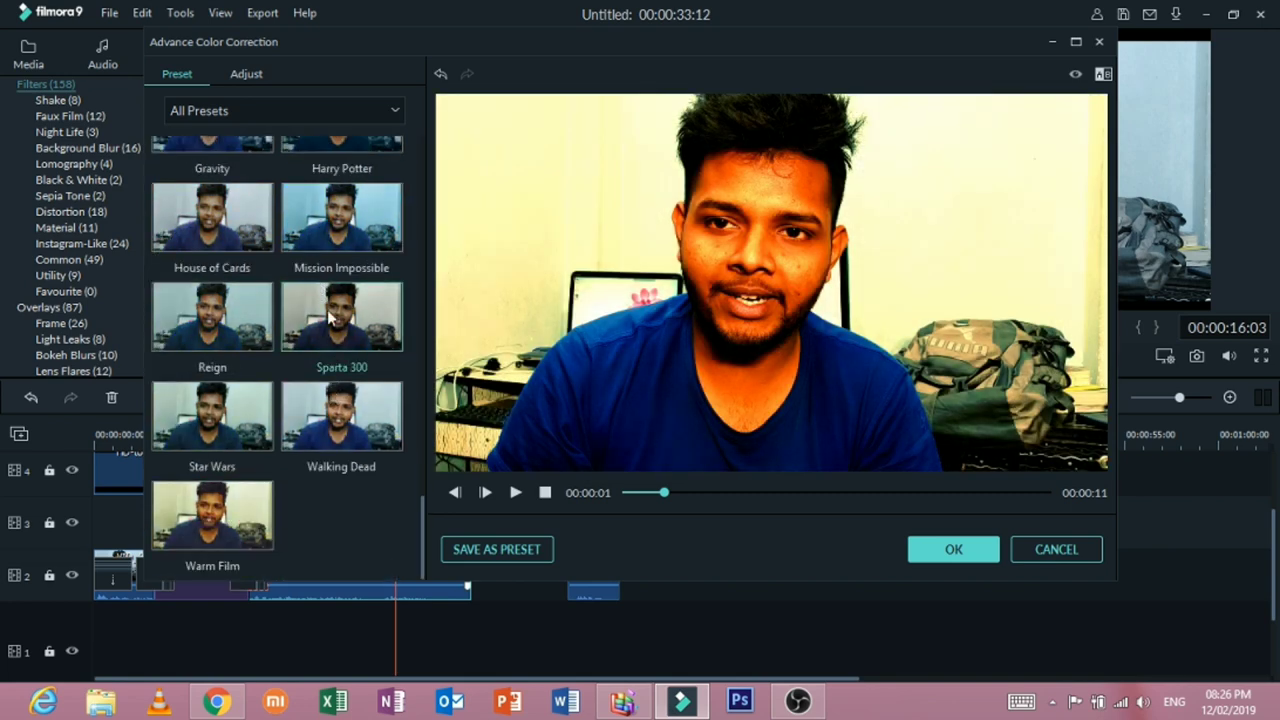
pyautogui.scroll(15, 325, 330)
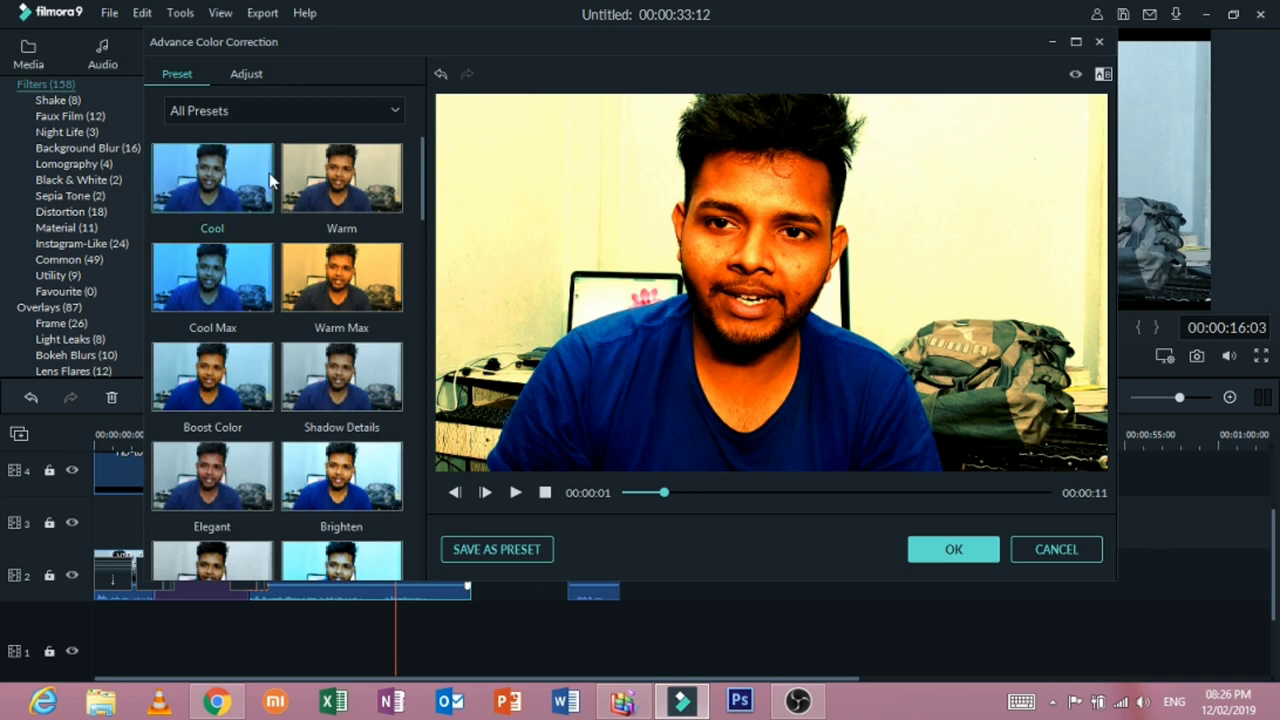
# Step: Sample the Cool preset, apply the Boost Color preset to the clip instead, and accept the color correction
pyautogui.click(270, 183)
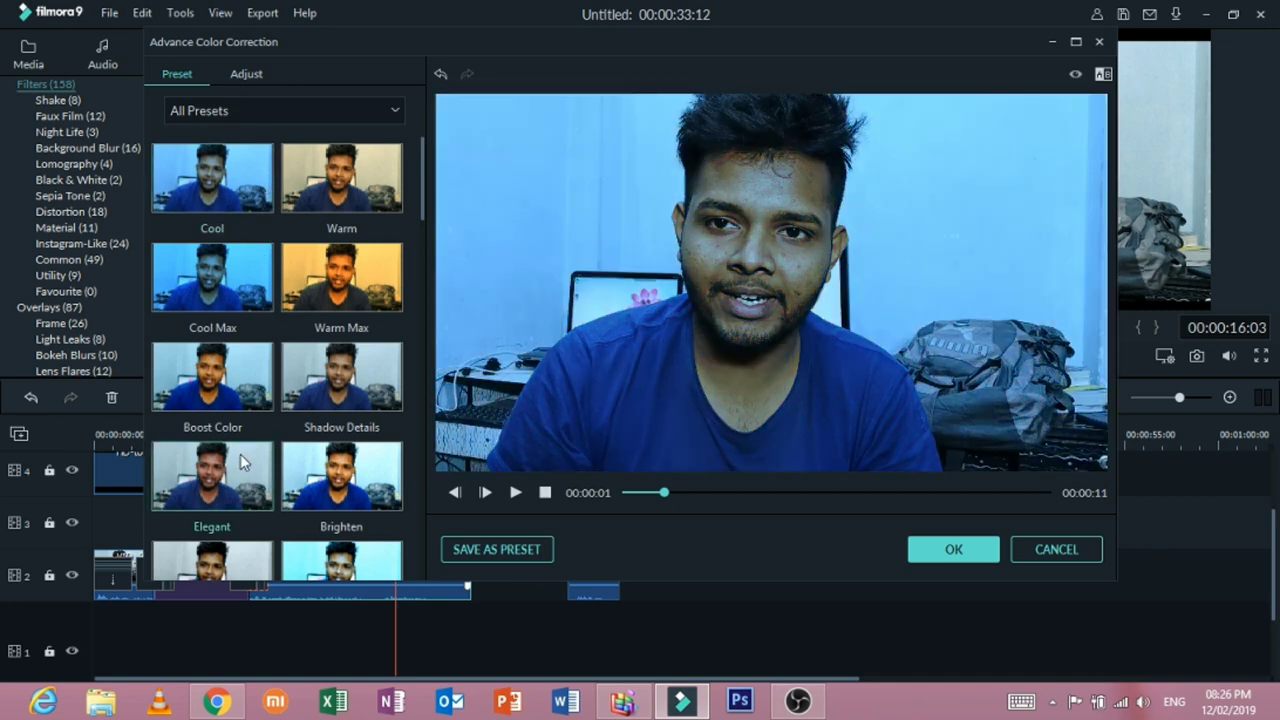
pyautogui.click(241, 404)
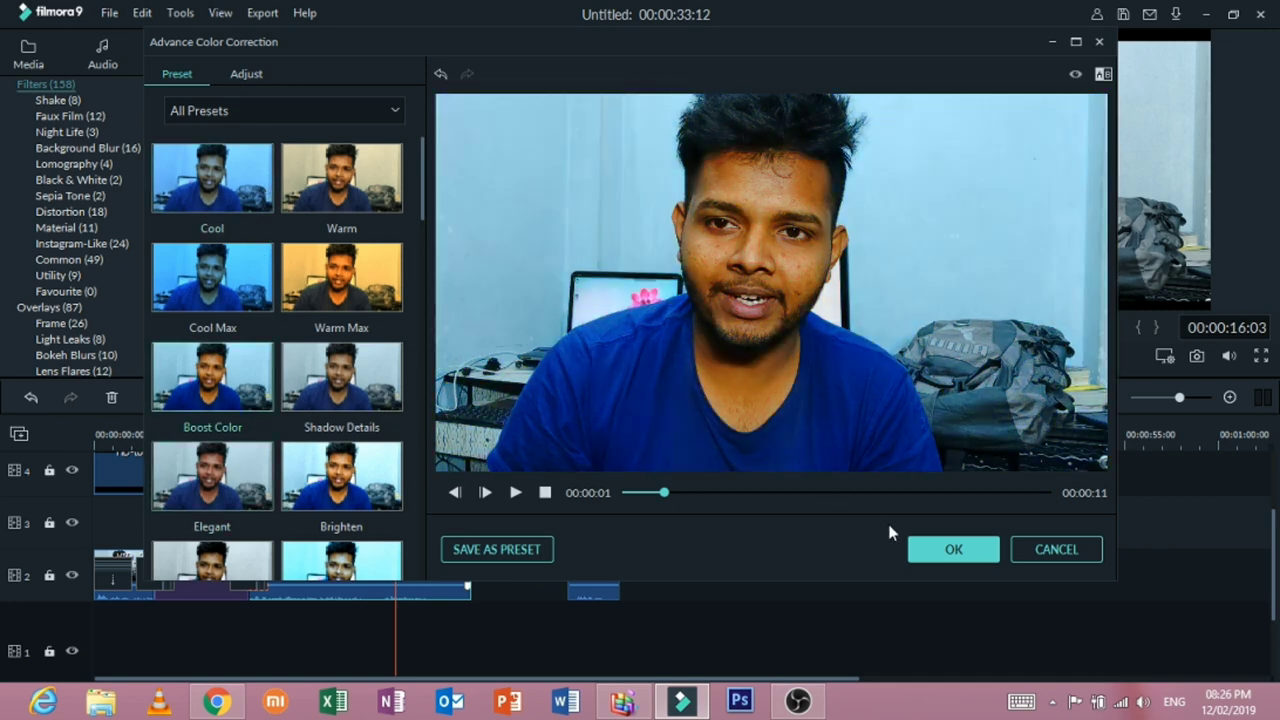
pyautogui.click(947, 548)
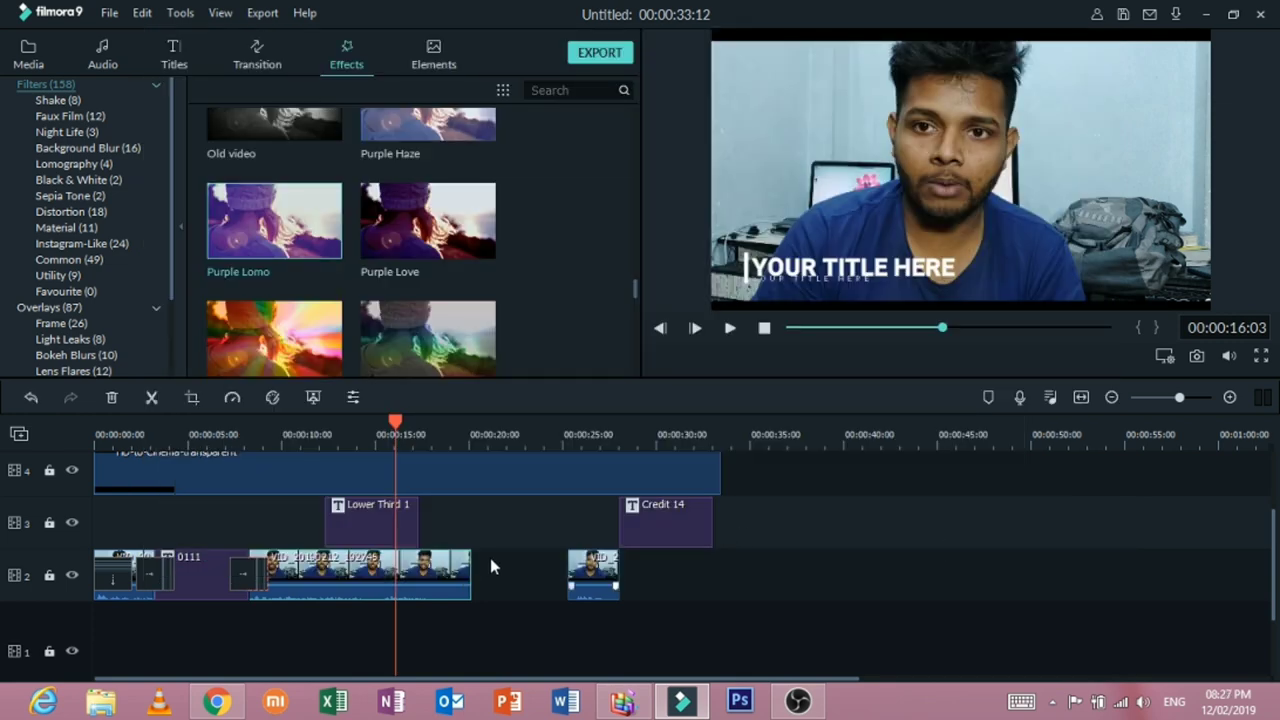
# Step: Move the short final clip on track 2 against the long clip's end and check the corrected footage from 00:00:11:02
pyautogui.moveTo(396, 424); pyautogui.dragTo(554, 582)
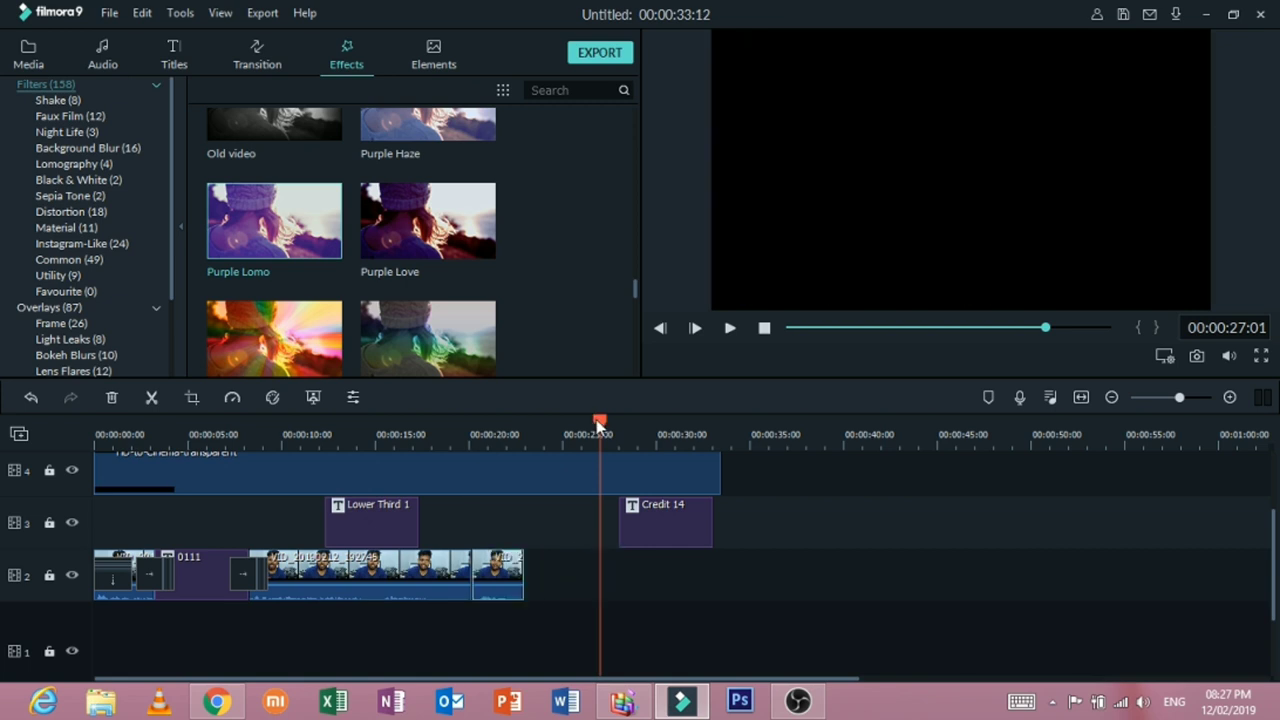
pyautogui.moveTo(596, 419); pyautogui.dragTo(306, 418)
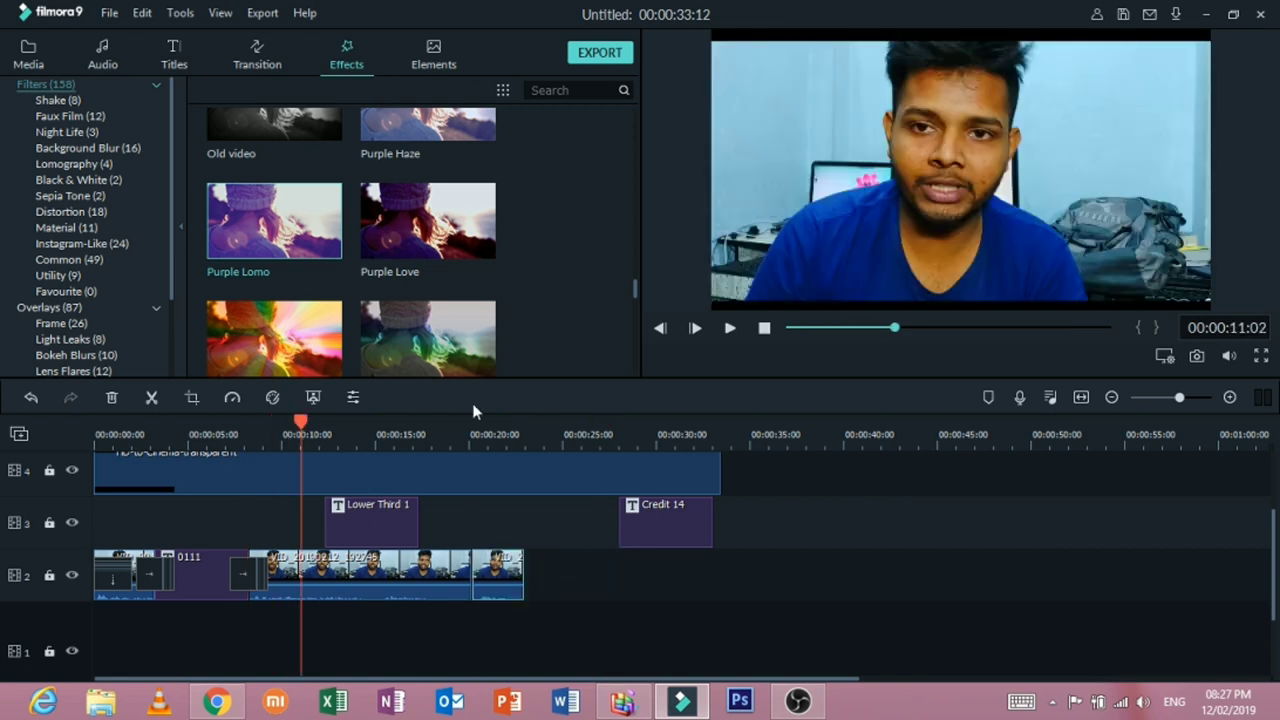
pyautogui.click(731, 330)
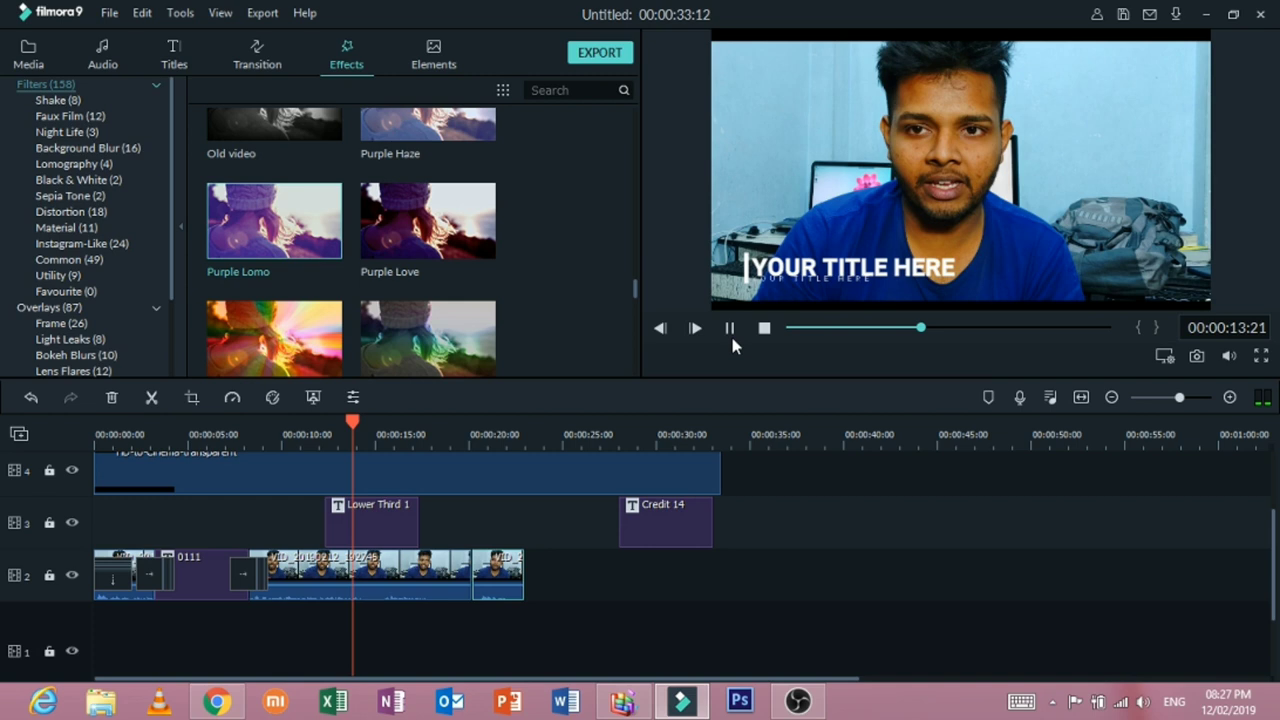
pyautogui.click(730, 330)
pyautogui.click(403, 430)
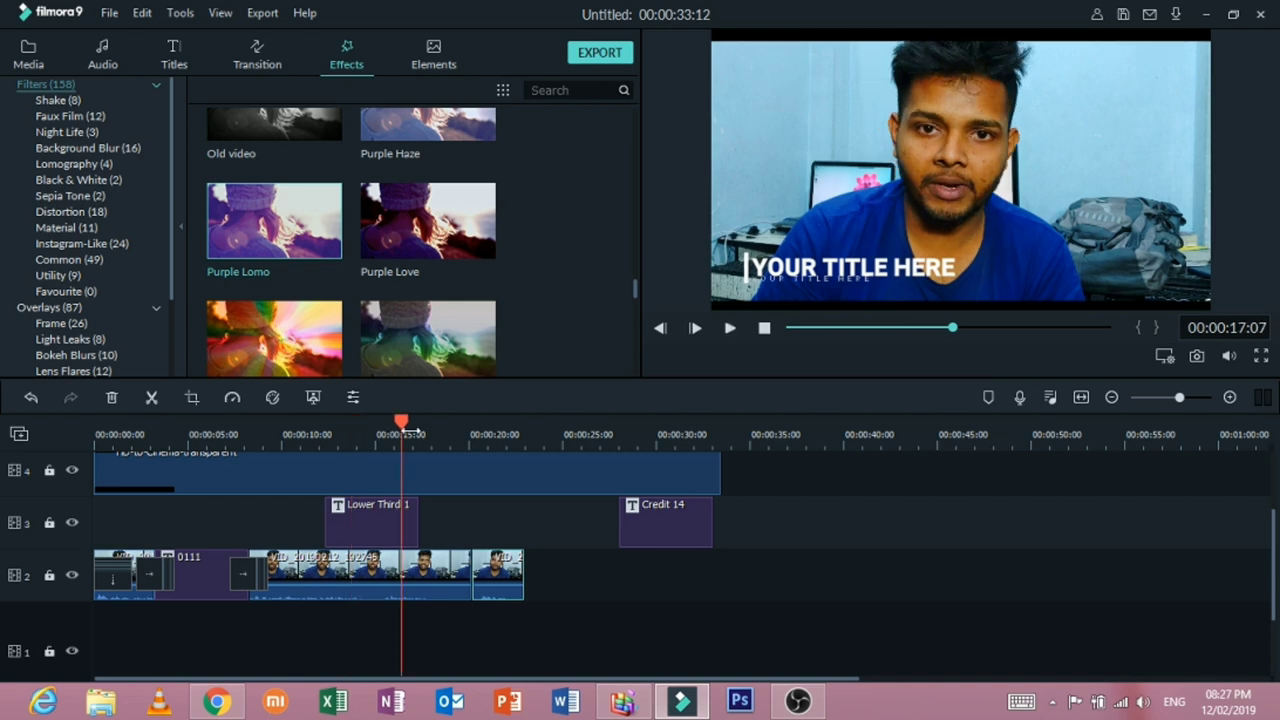
pyautogui.moveTo(410, 431); pyautogui.dragTo(486, 467)
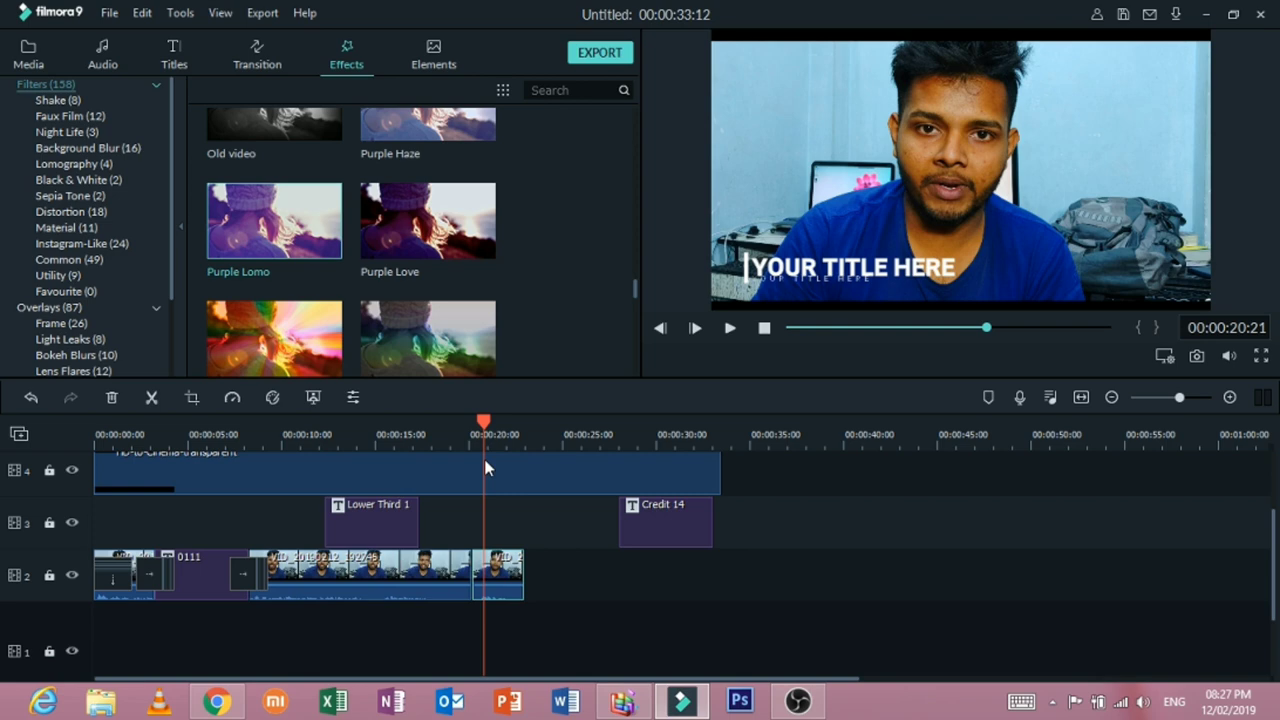
# Step: Show the project media, reduce the editor to a smaller window, and open the desktop's Videos folder beside it
pyautogui.rightClick(508, 565)
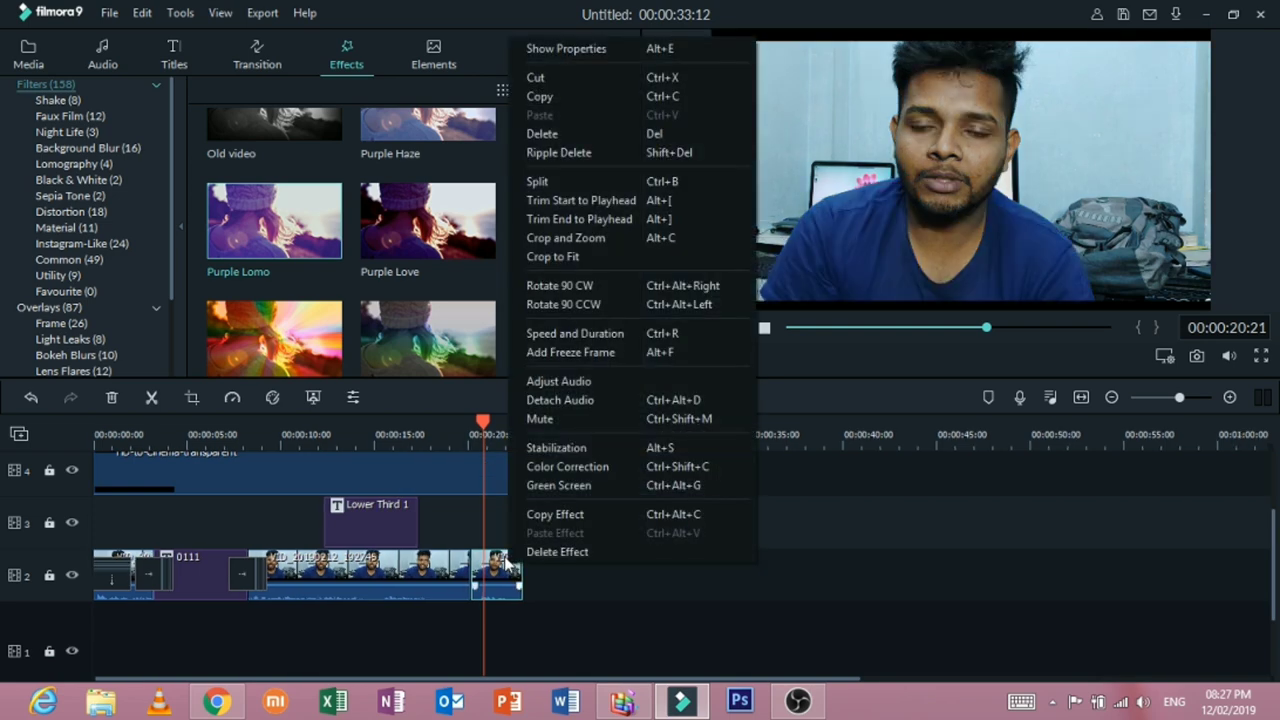
pyautogui.click(28, 55)
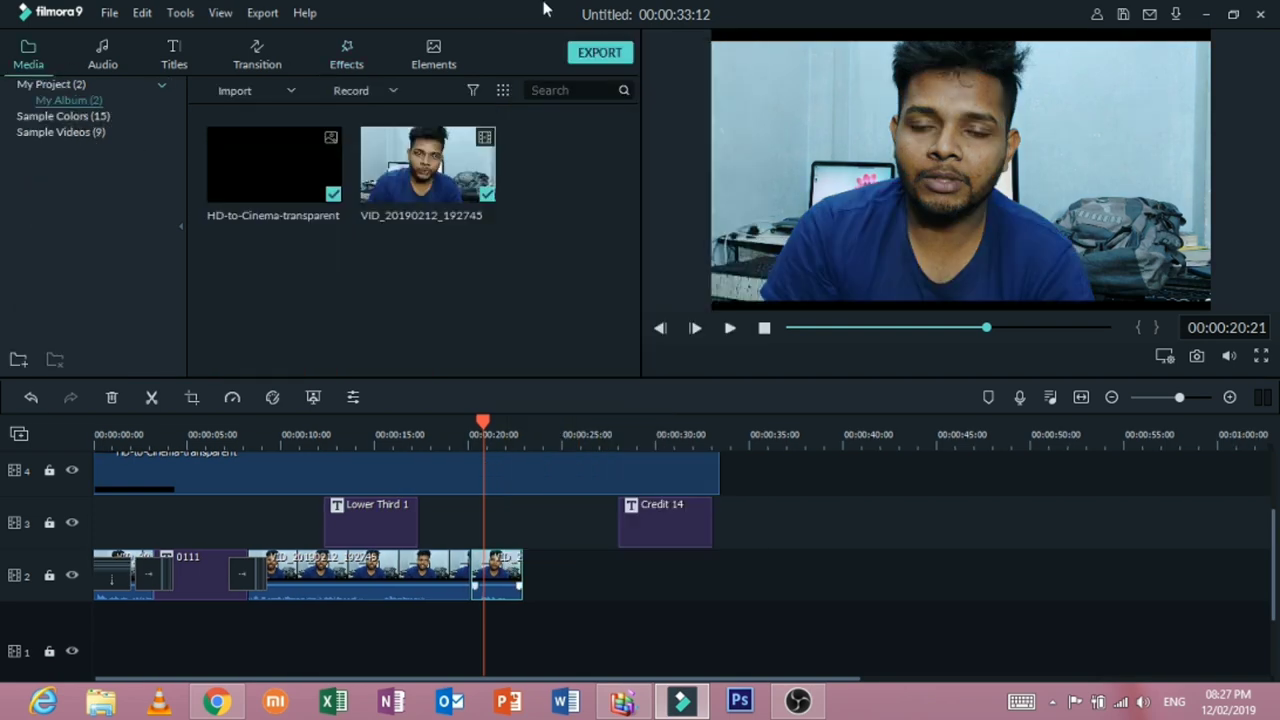
pyautogui.doubleClick(550, 11)
pyautogui.doubleClick(30, 230)
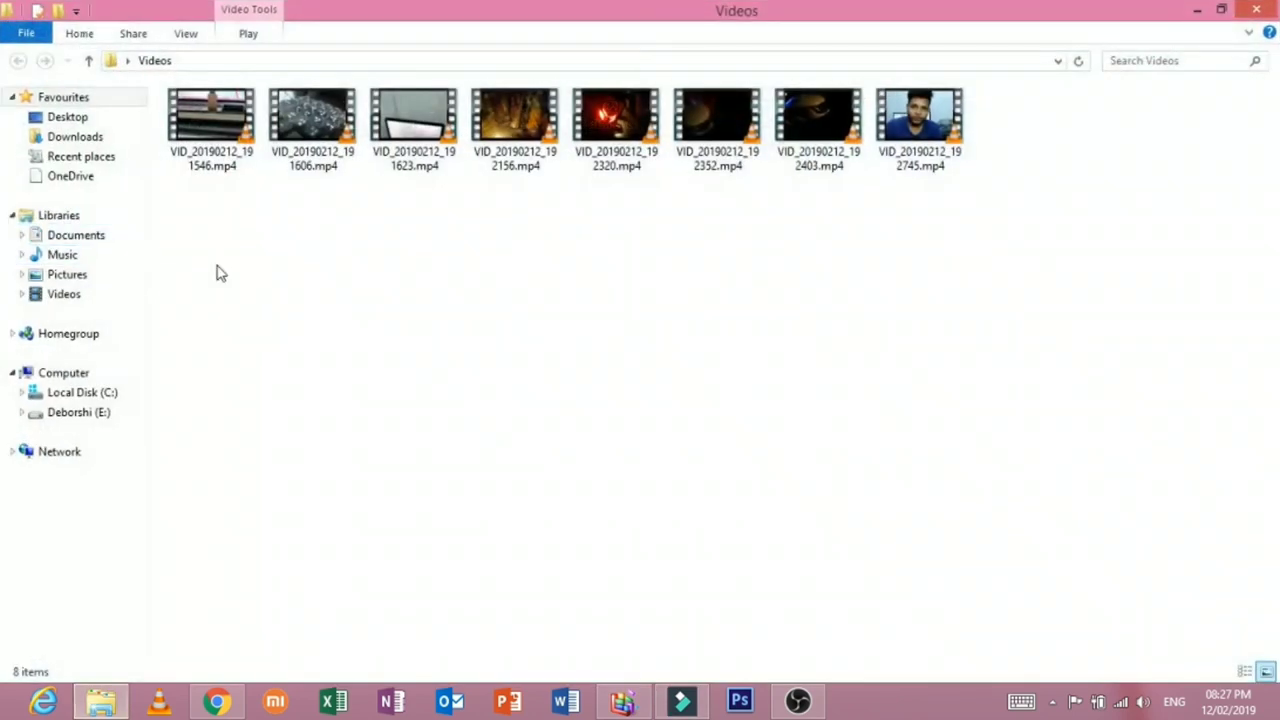
pyautogui.moveTo(597, 8); pyautogui.dragTo(297, 53)
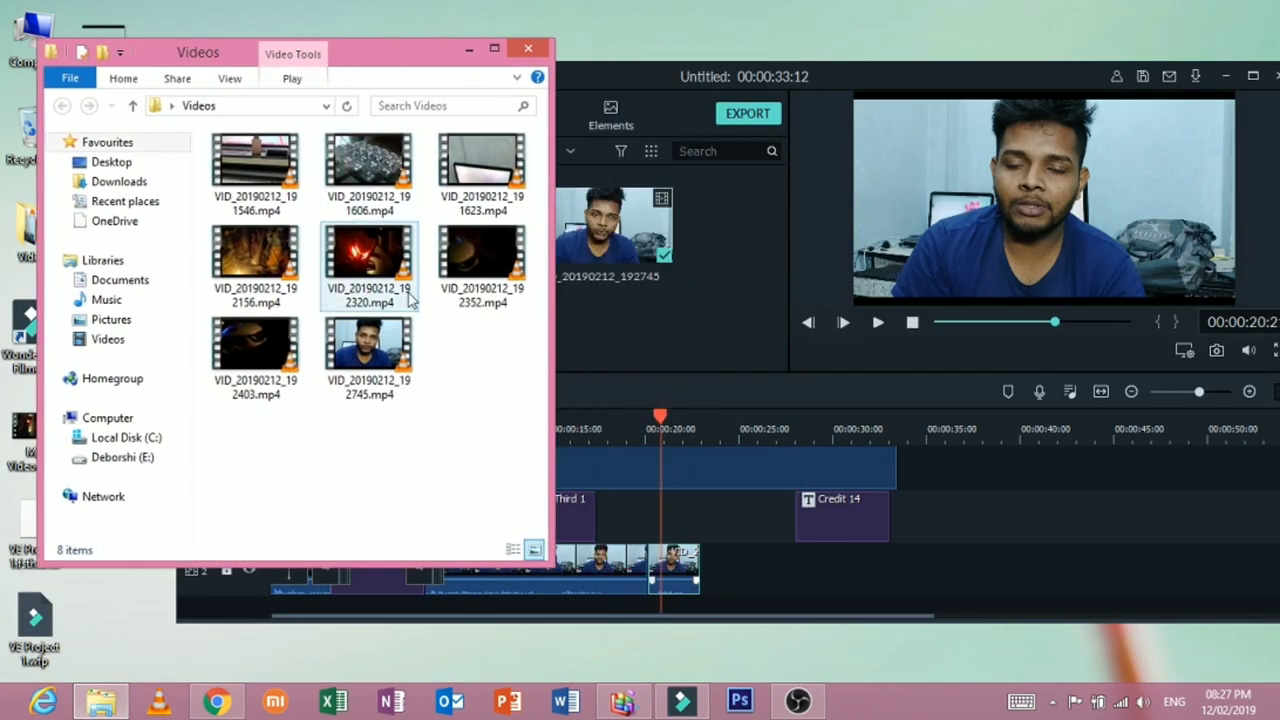
pyautogui.click(290, 320)
# Step: Preview VID_20190212_191623.mp4 from the Videos folder, import it into the project media, and maximize the editor again
pyautogui.click(268, 188)
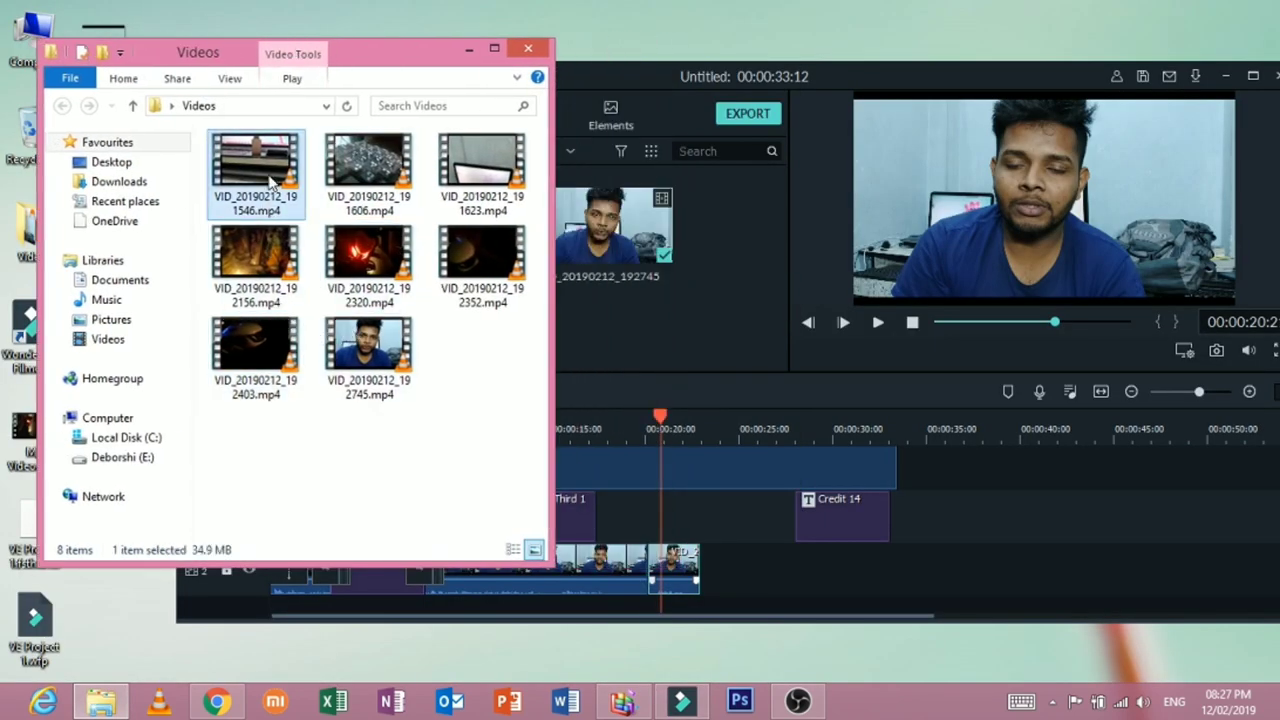
pyautogui.click(337, 185)
pyautogui.doubleClick(469, 182)
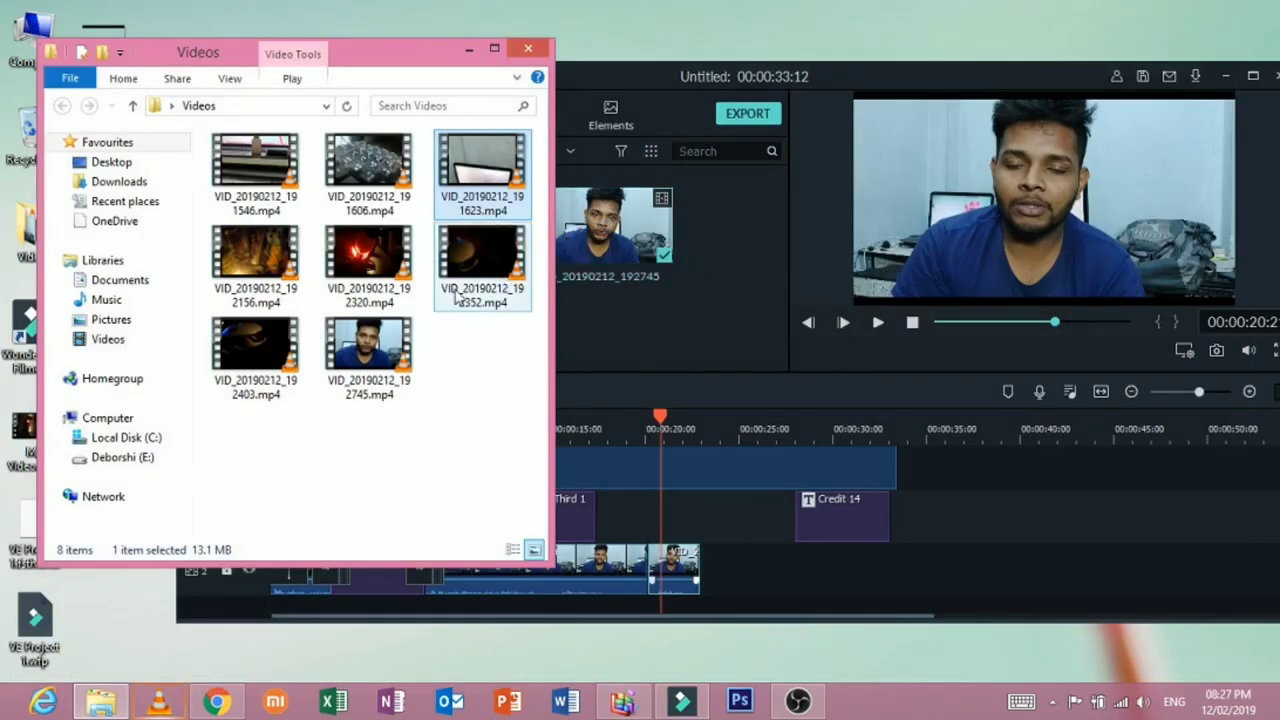
pyautogui.moveTo(466, 157); pyautogui.dragTo(644, 307)
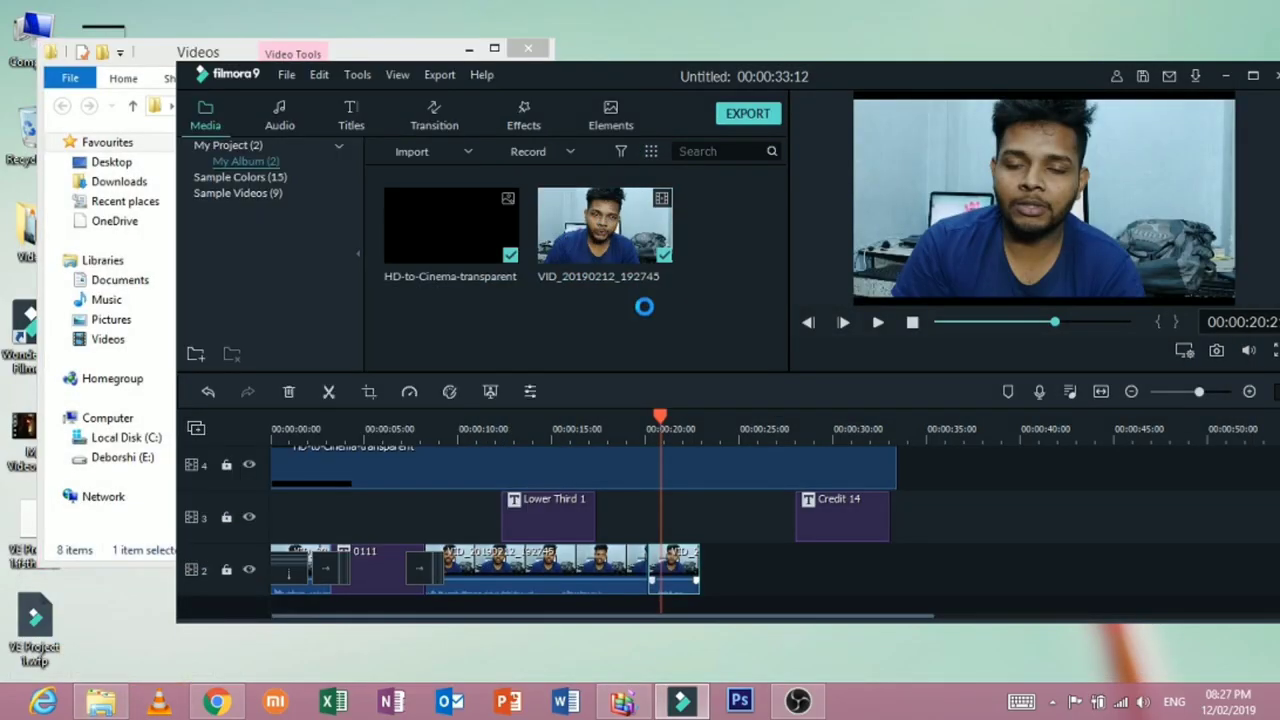
pyautogui.doubleClick(640, 76)
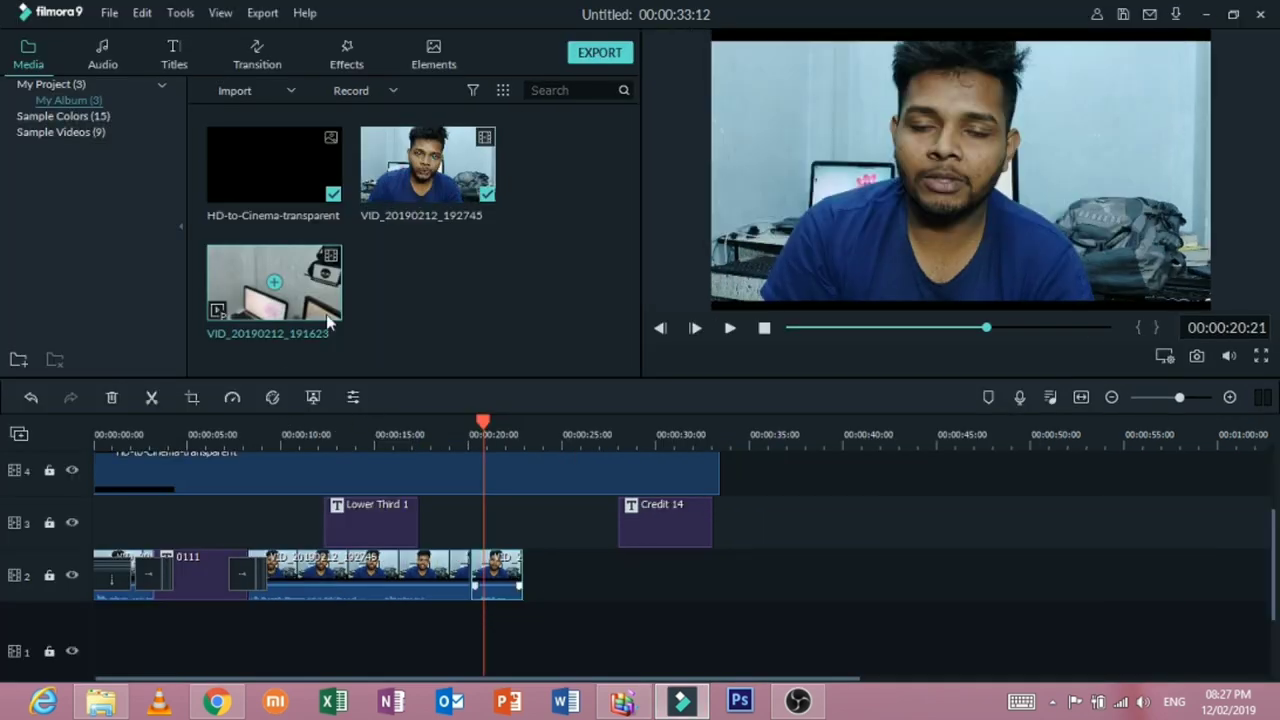
# Step: Insert VID_20190212_191623 between the long and short clips on track 2, close the gap after it, and apply stabilization
pyautogui.moveTo(326, 314); pyautogui.dragTo(506, 578)
pyautogui.moveTo(640, 575); pyautogui.dragTo(591, 578)
pyautogui.click(530, 568)
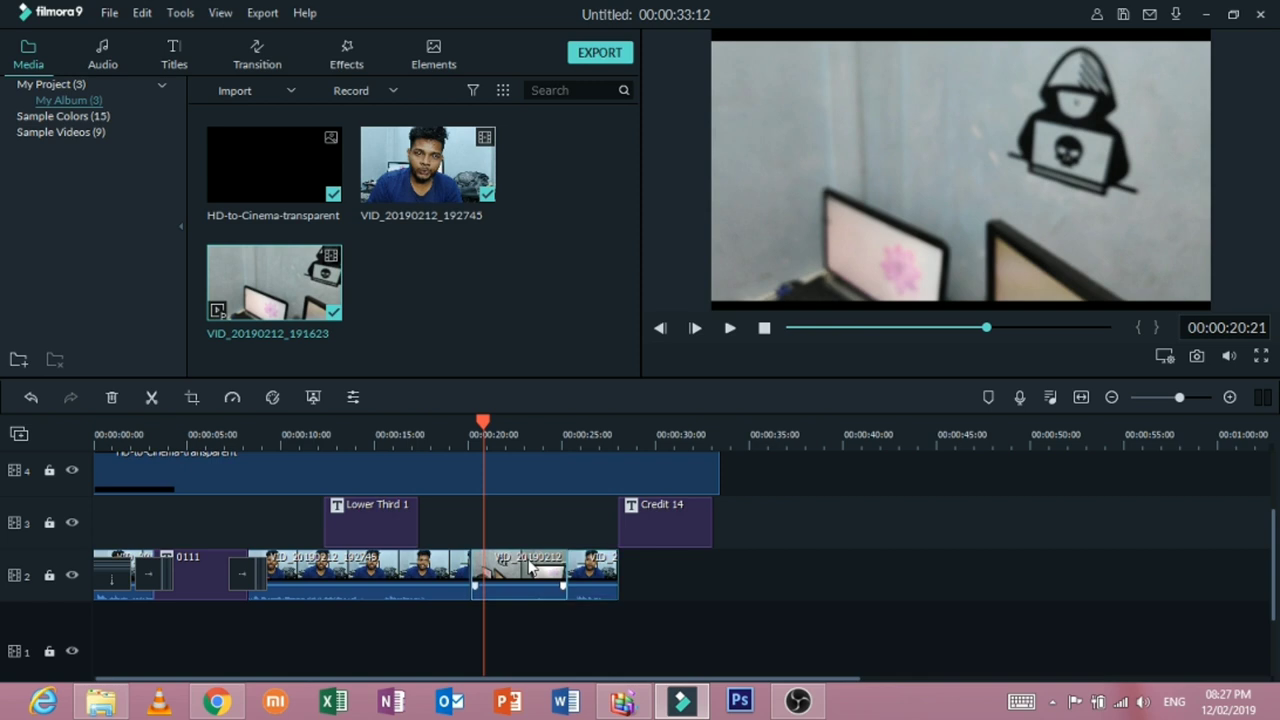
pyautogui.rightClick(530, 568)
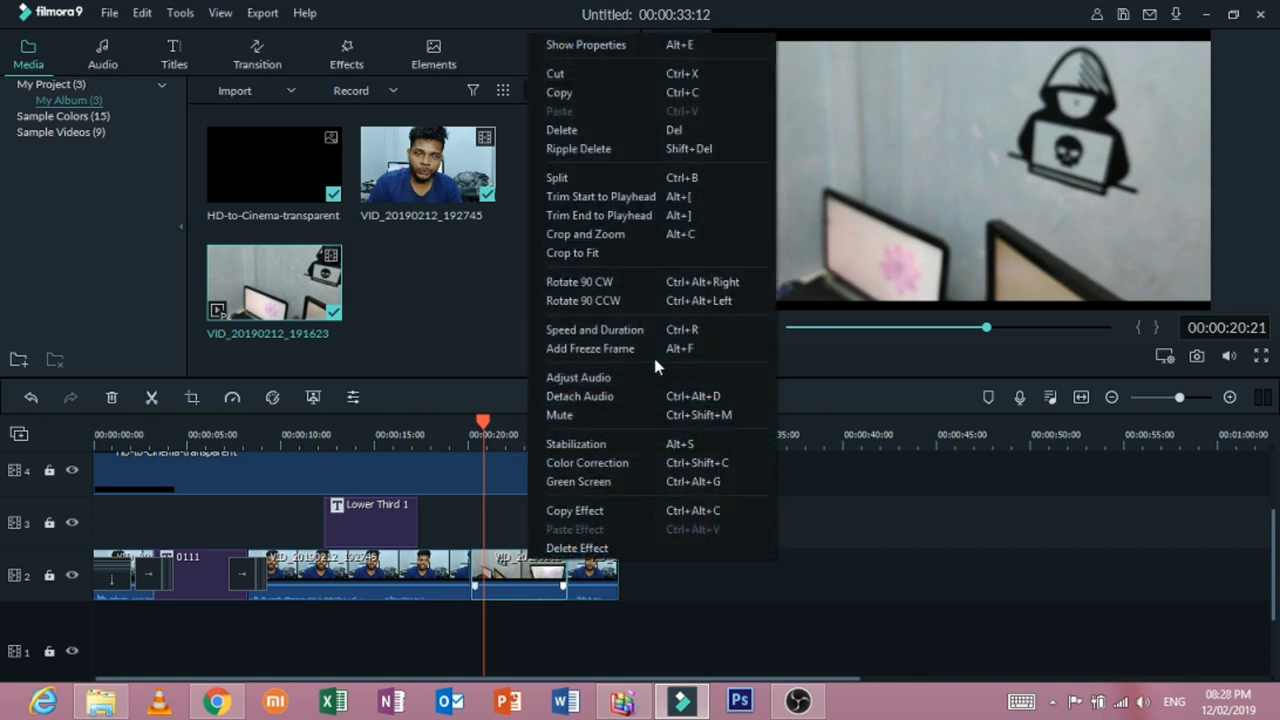
pyautogui.click(627, 448)
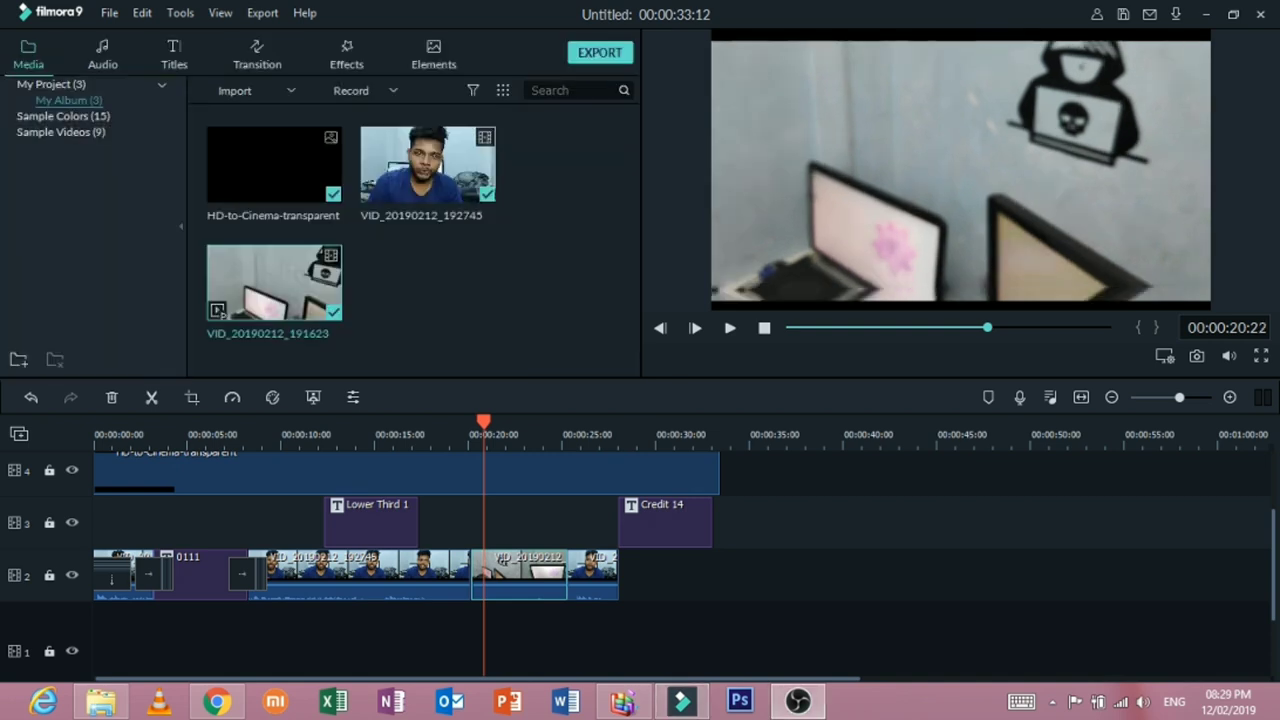
# Step: Apply the Film Stock color correction preset to the VID_20190212_191623 clip on track 2
pyautogui.rightClick(509, 557)
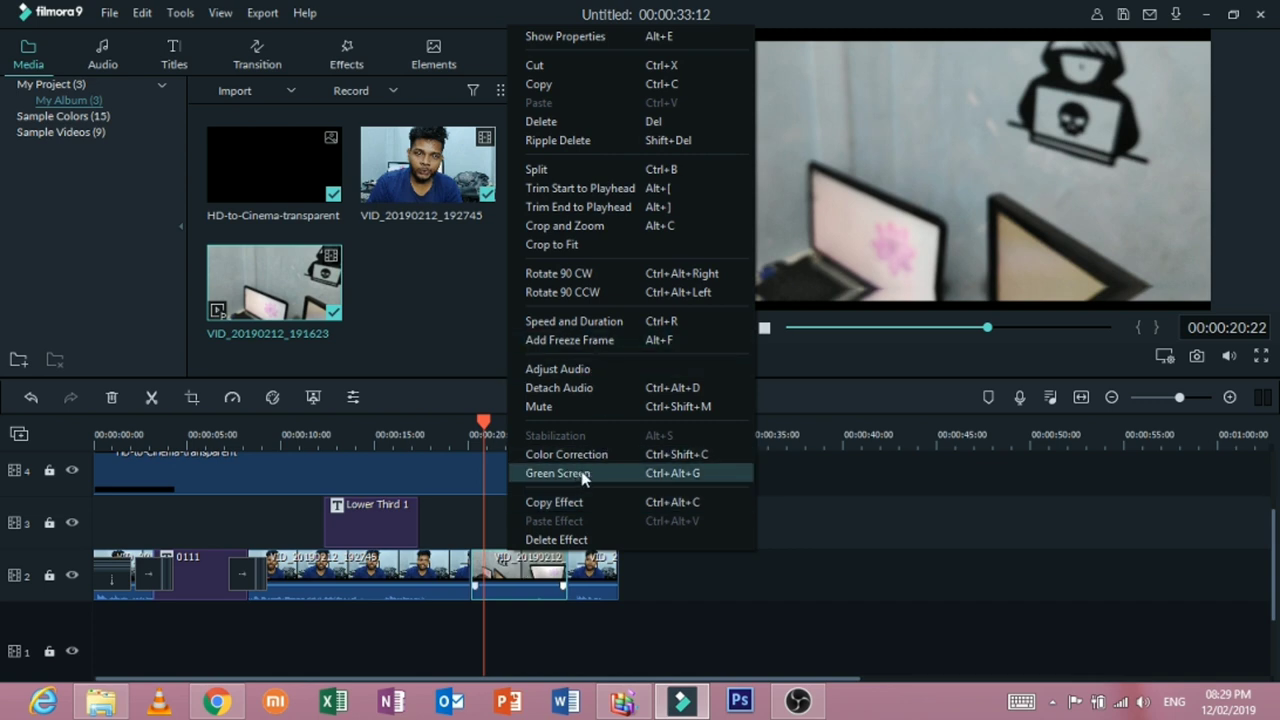
pyautogui.press('Escape')
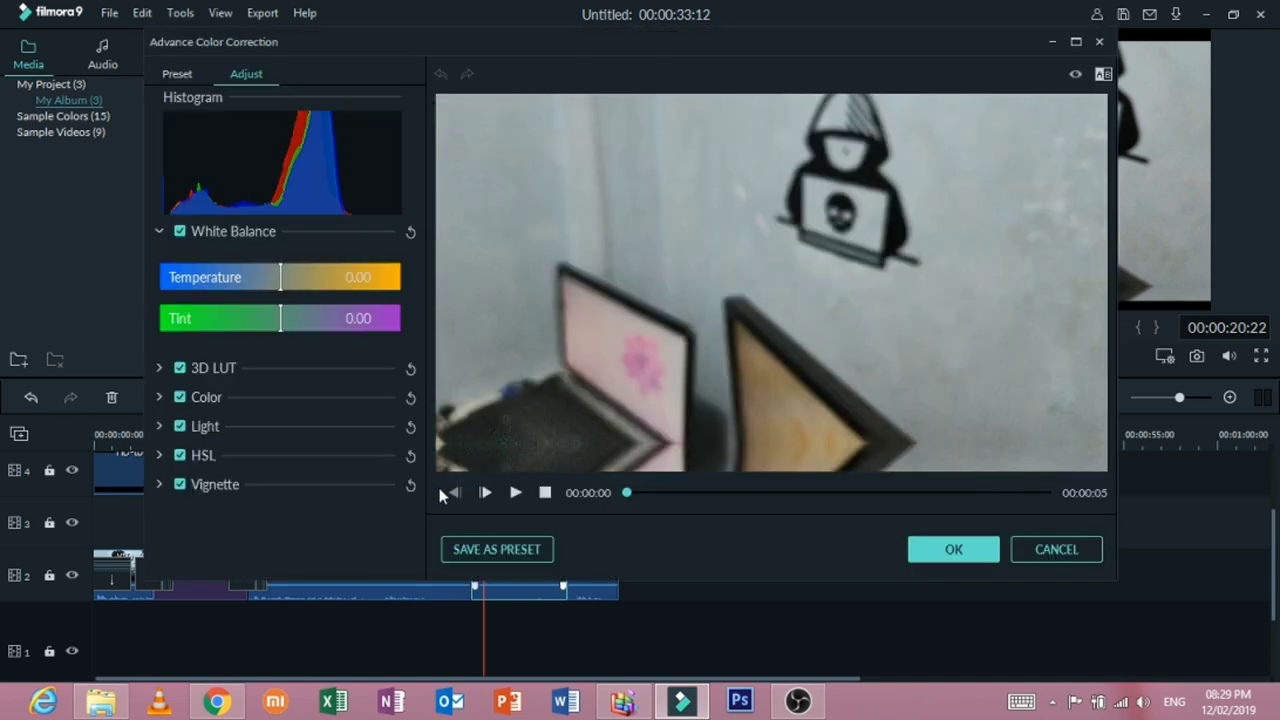
pyautogui.click(180, 74)
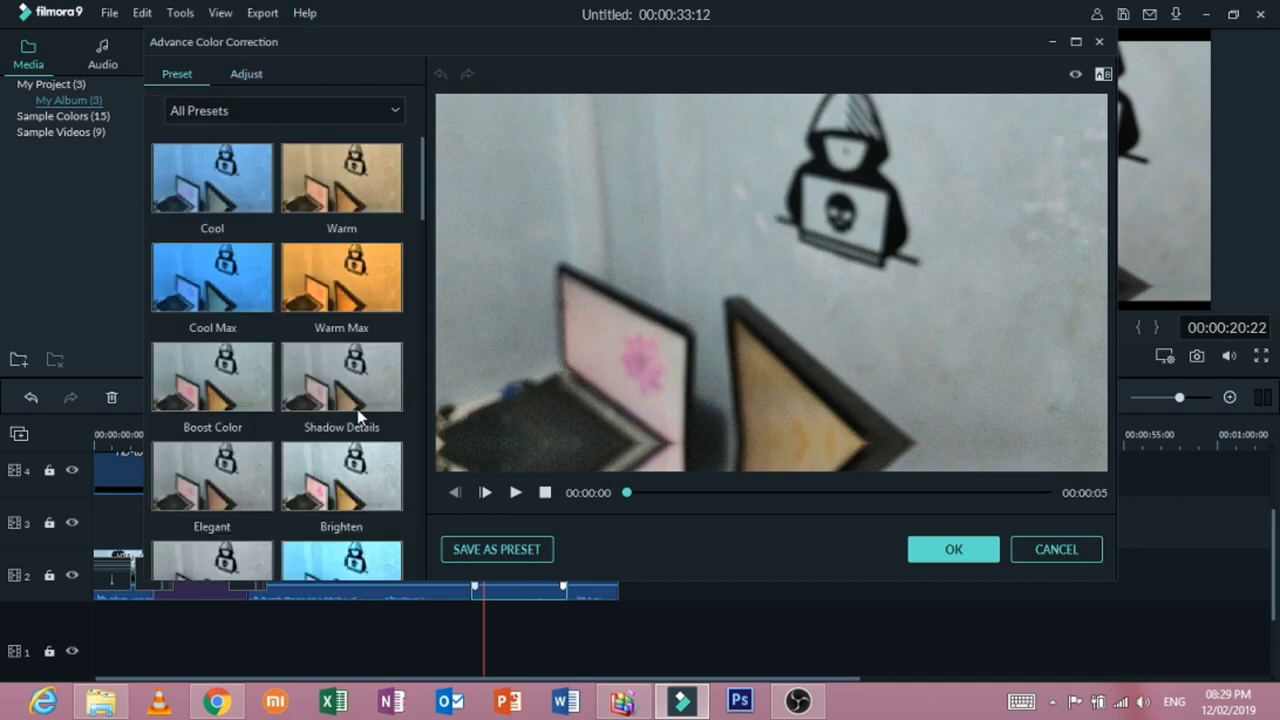
pyautogui.scroll(-5, 366, 395)
pyautogui.scroll(-5, 366, 387)
pyautogui.scroll(5, 366, 387)
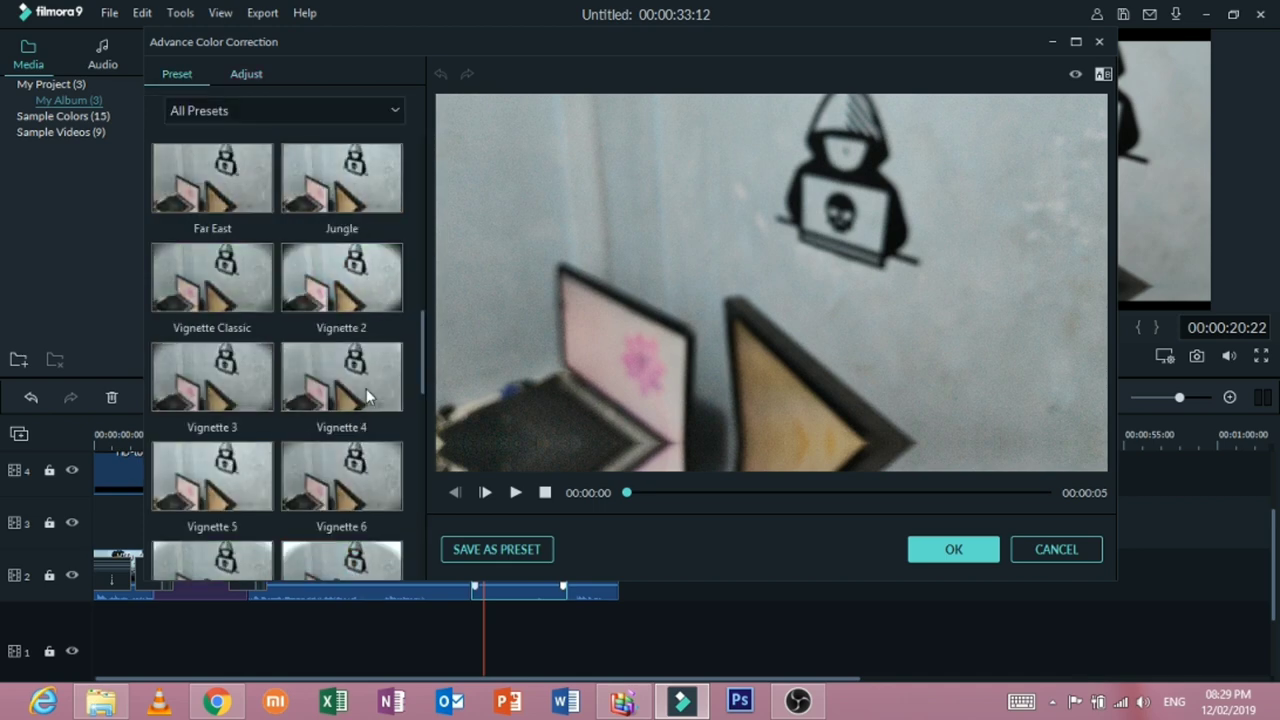
pyautogui.scroll(-5, 366, 388)
pyautogui.scroll(10, 366, 395)
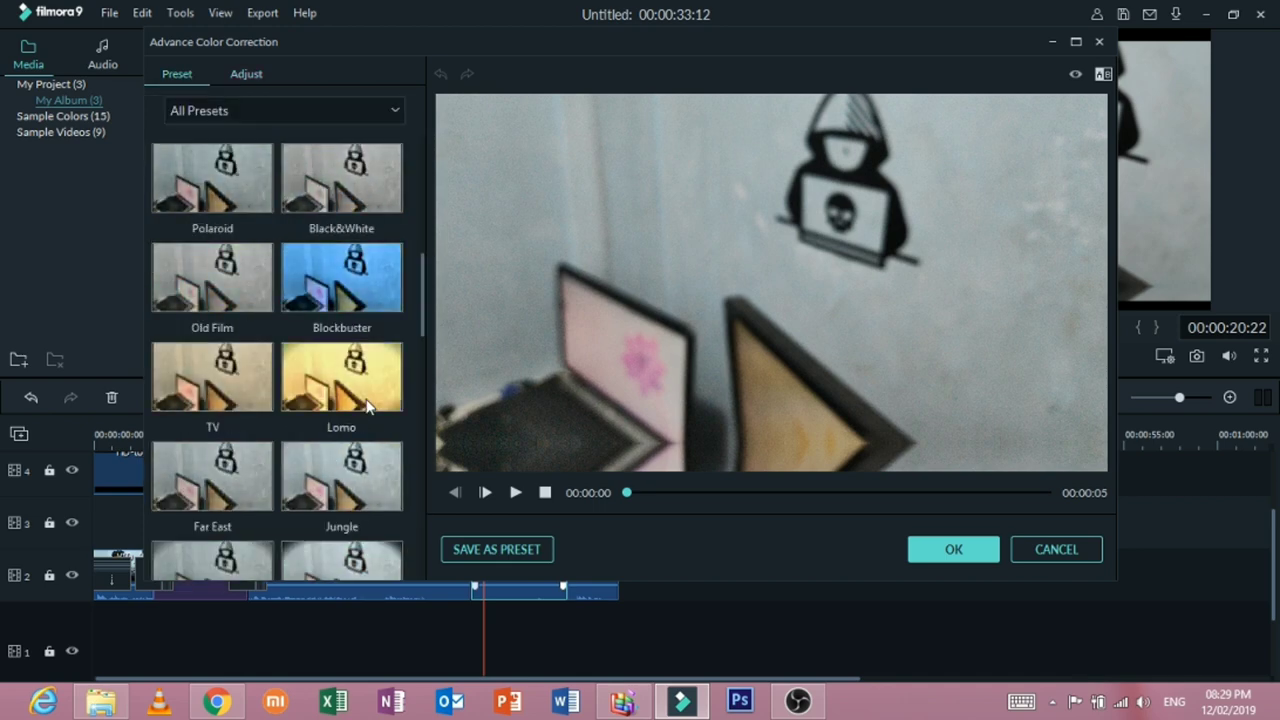
pyautogui.click(232, 394)
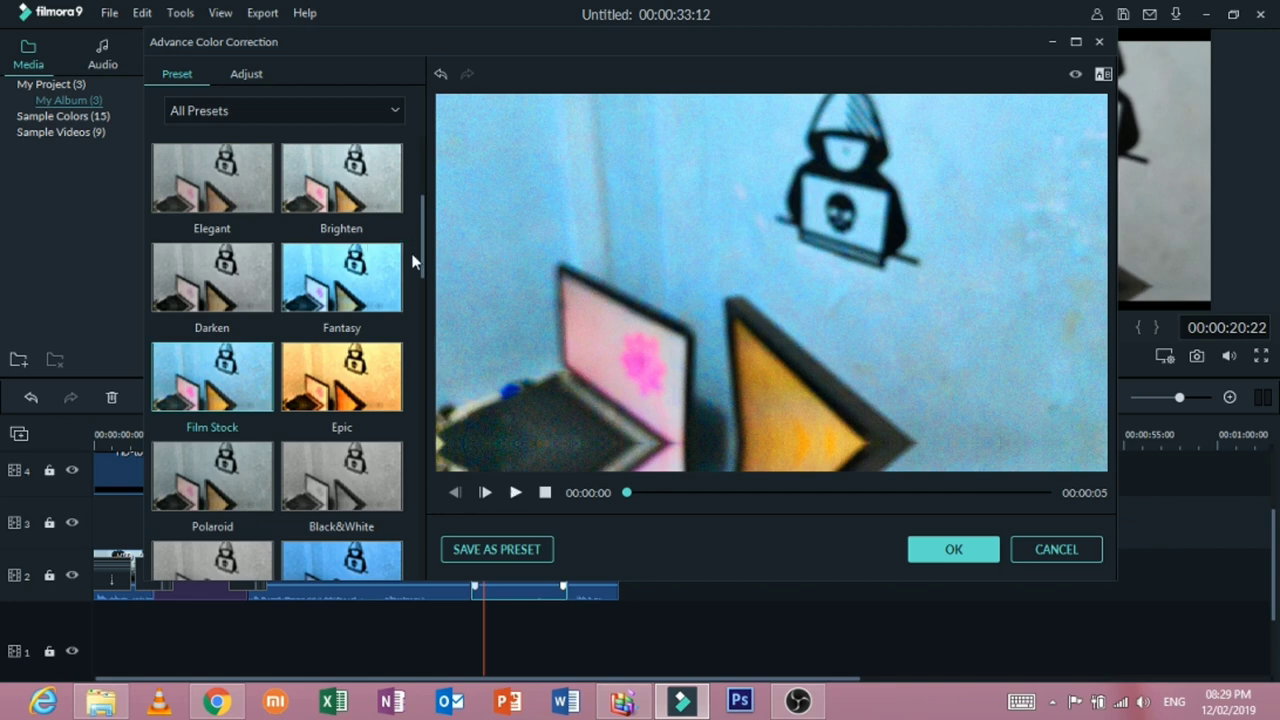
pyautogui.moveTo(420, 240); pyautogui.dragTo(421, 174)
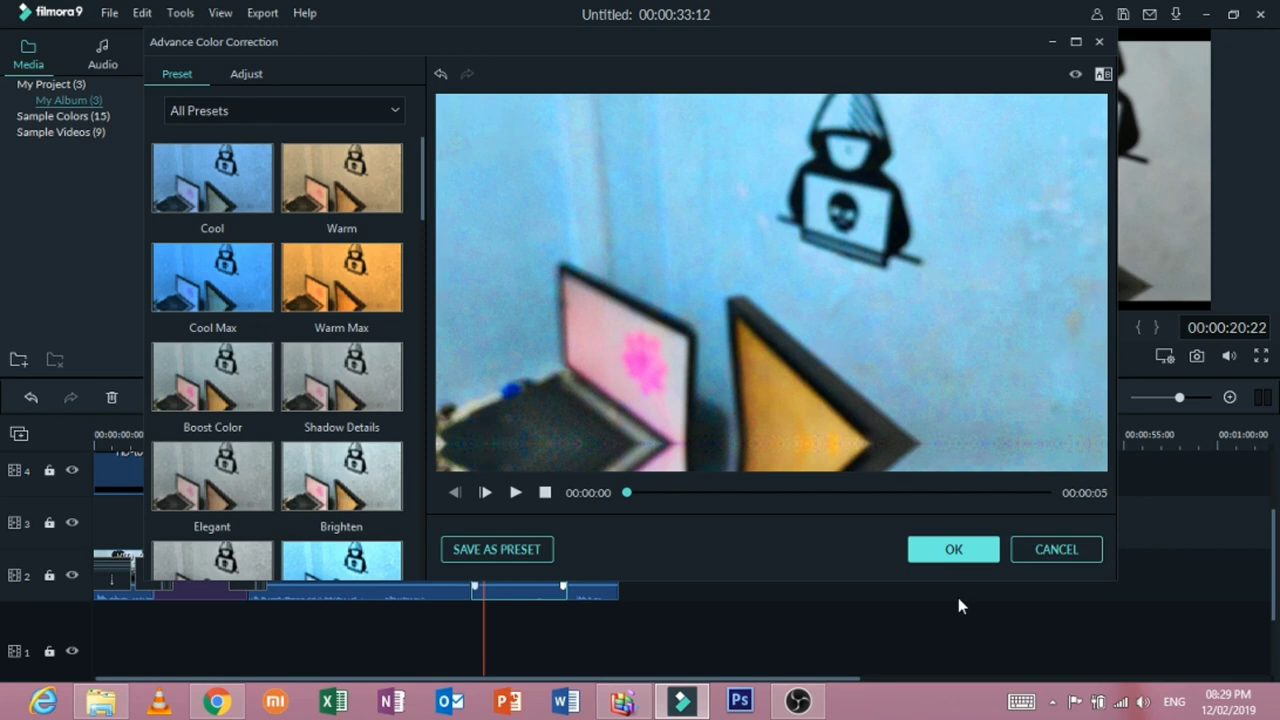
pyautogui.click(930, 552)
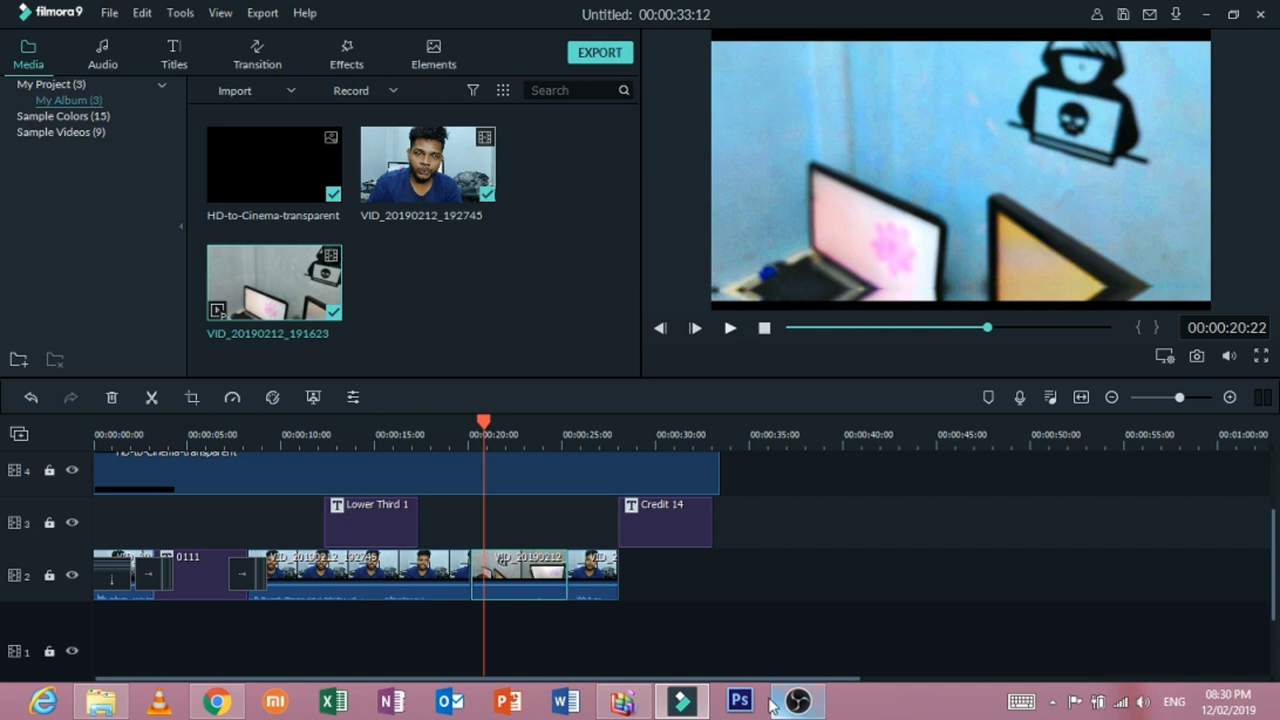
# Step: Play the recolored clip from 00:00:20:22 to check its look, and move the playhead back to 00:00:15:04
pyautogui.scroll(1, 728, 544)
pyautogui.click(730, 328)
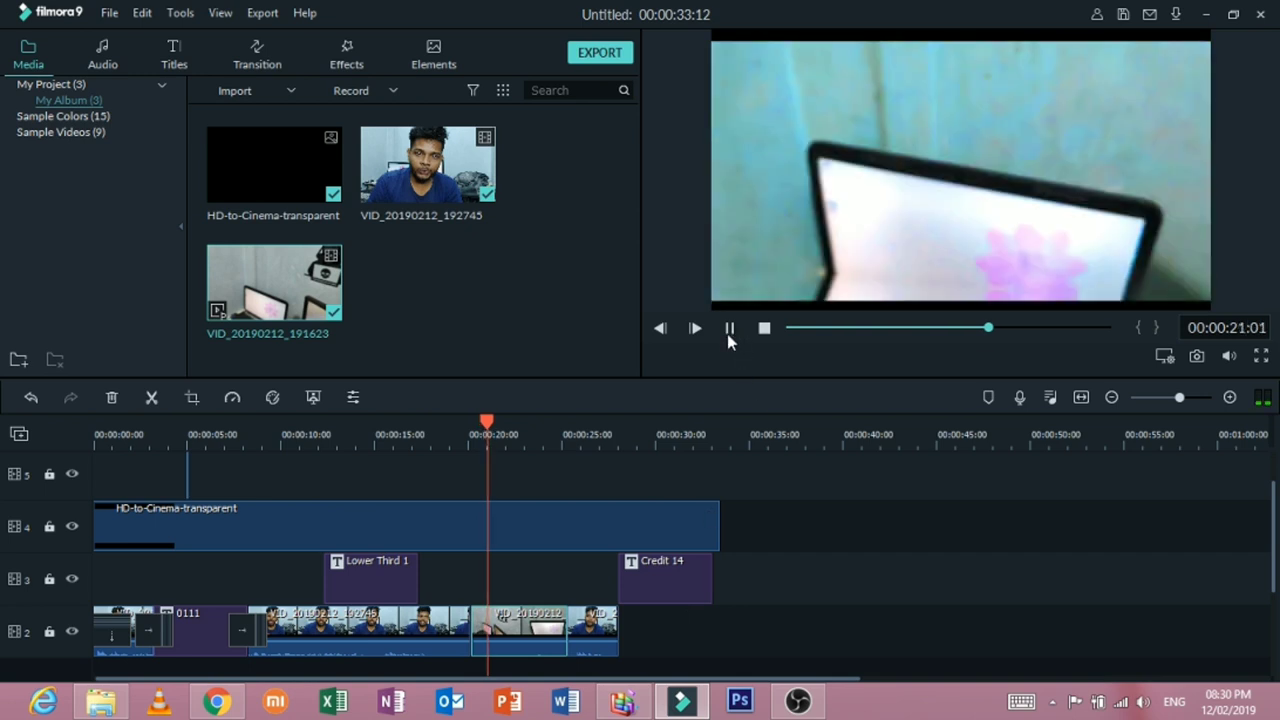
pyautogui.click(729, 330)
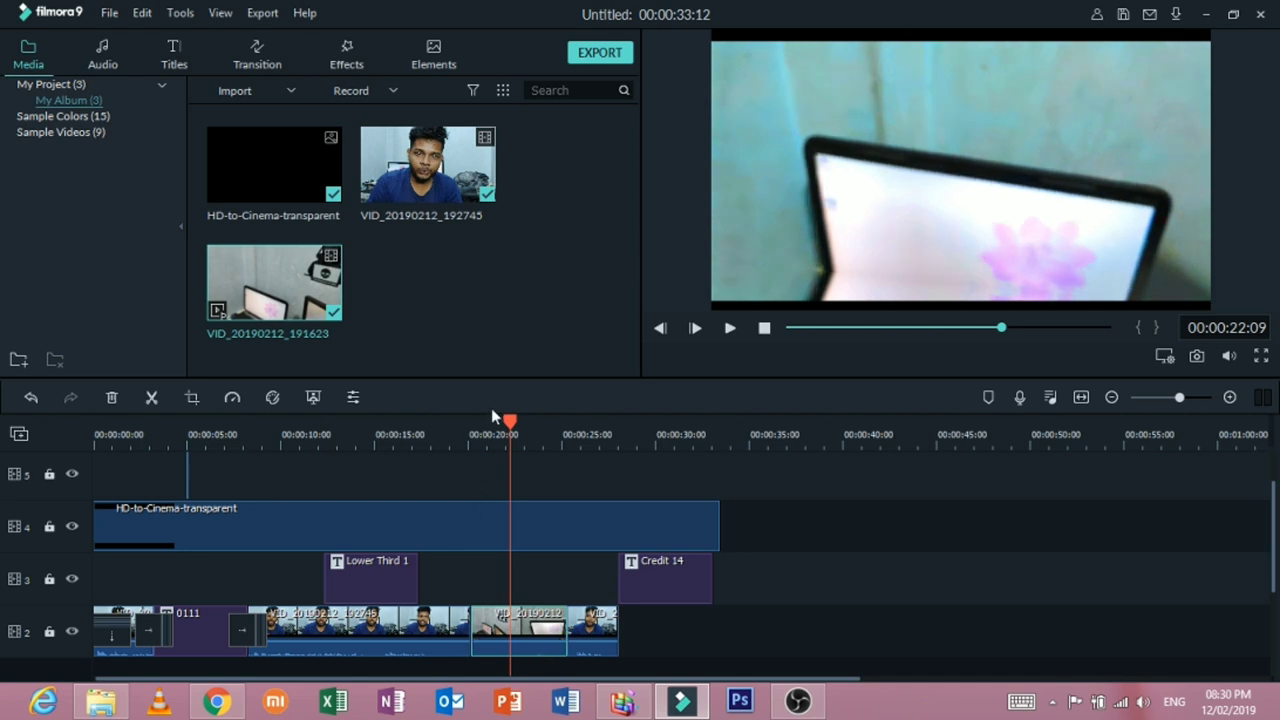
pyautogui.click(176, 424)
pyautogui.click(376, 424)
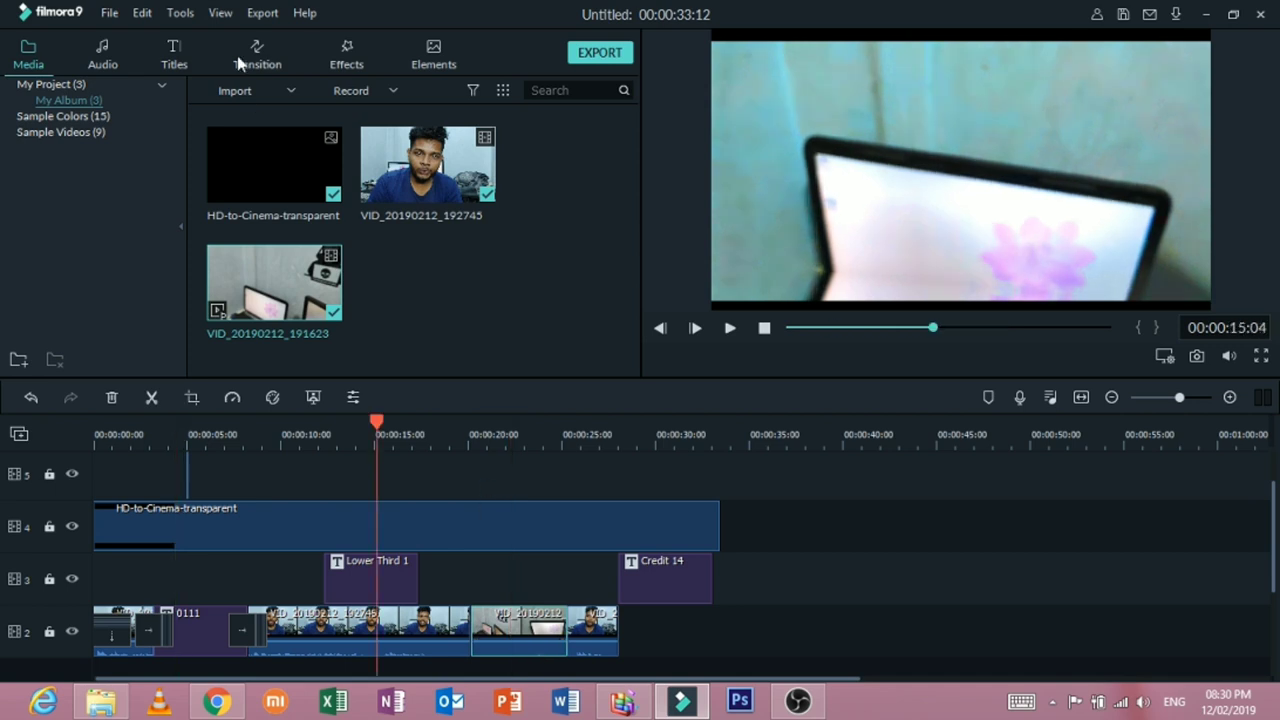
# Step: Add Blind transitions at both ends of the inserted clip and at the end of the last clip on track 2
pyautogui.click(248, 57)
pyautogui.moveTo(307, 224); pyautogui.dragTo(567, 628)
pyautogui.moveTo(275, 249)
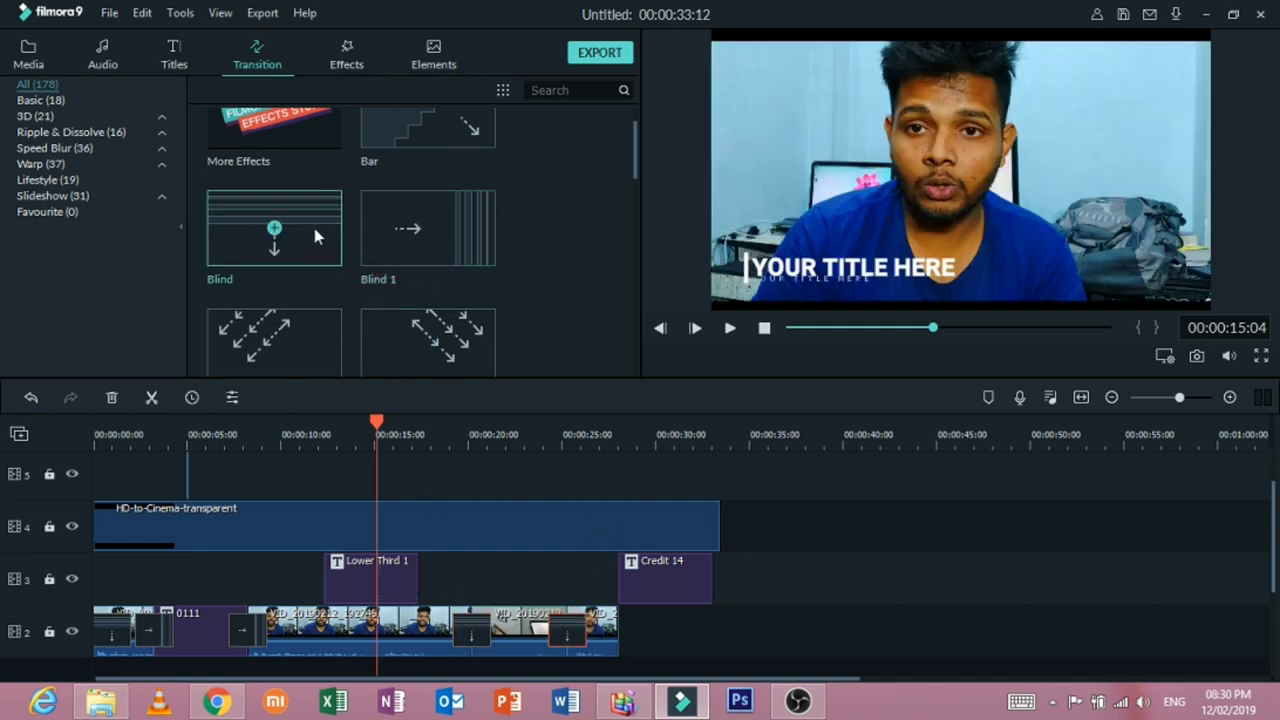
pyautogui.moveTo(316, 243); pyautogui.dragTo(605, 630)
pyautogui.moveTo(698, 565)
pyautogui.mouseDown()
pyautogui.moveTo(688, 579)
pyautogui.moveTo(605, 573)
pyautogui.moveTo(678, 576)
pyautogui.mouseUp()
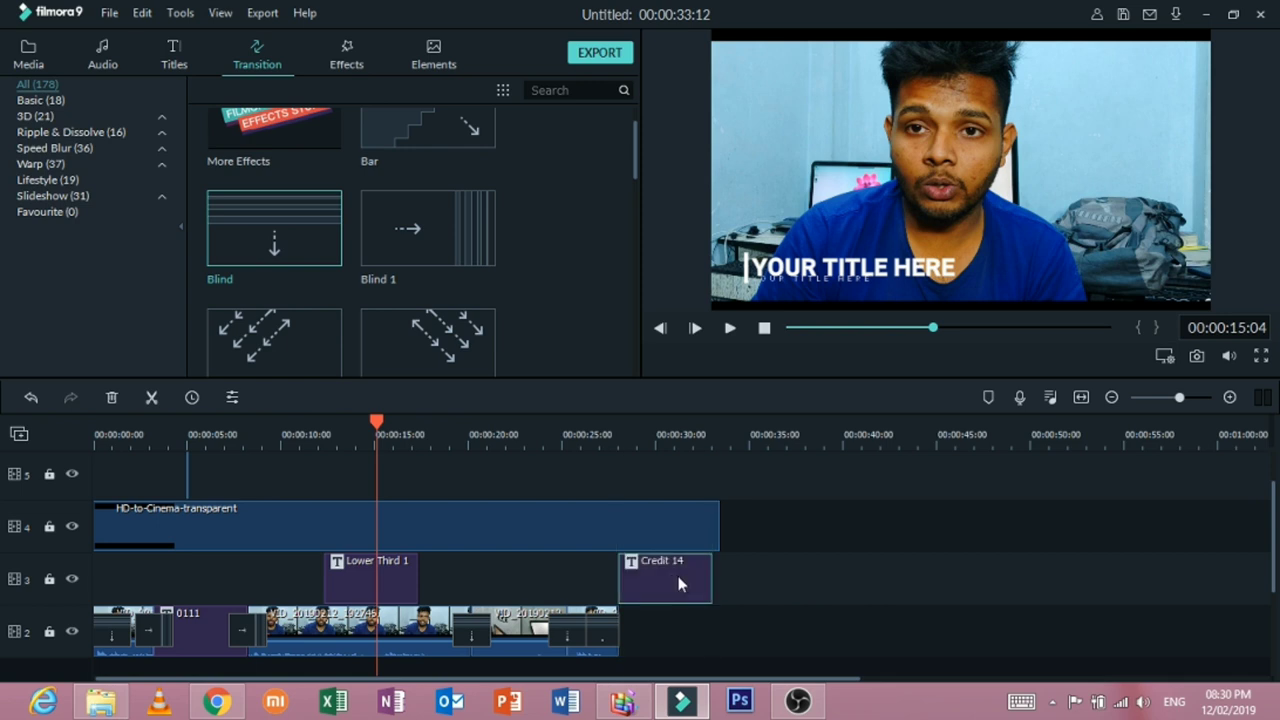
pyautogui.scroll(-3, 737, 560)
pyautogui.scroll(3, 733, 570)
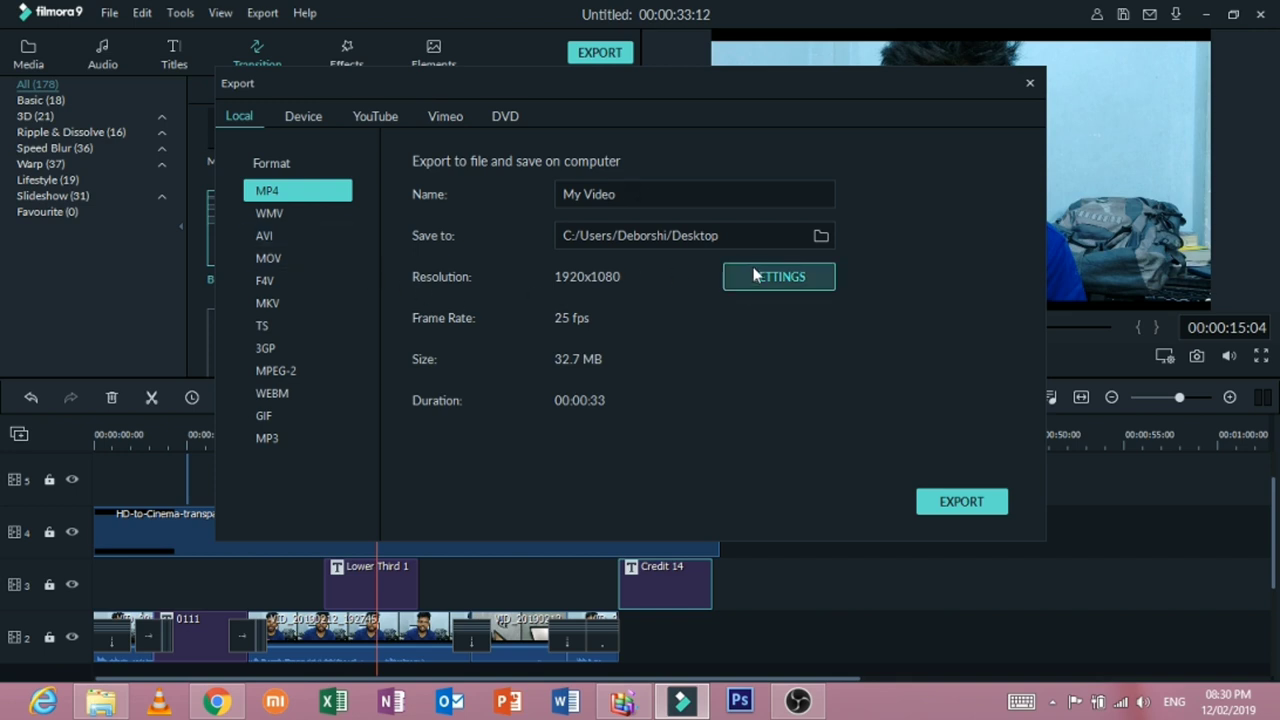
# Step: Set the MP4 export frame rate to 30 fps in the export settings
pyautogui.click(763, 283)
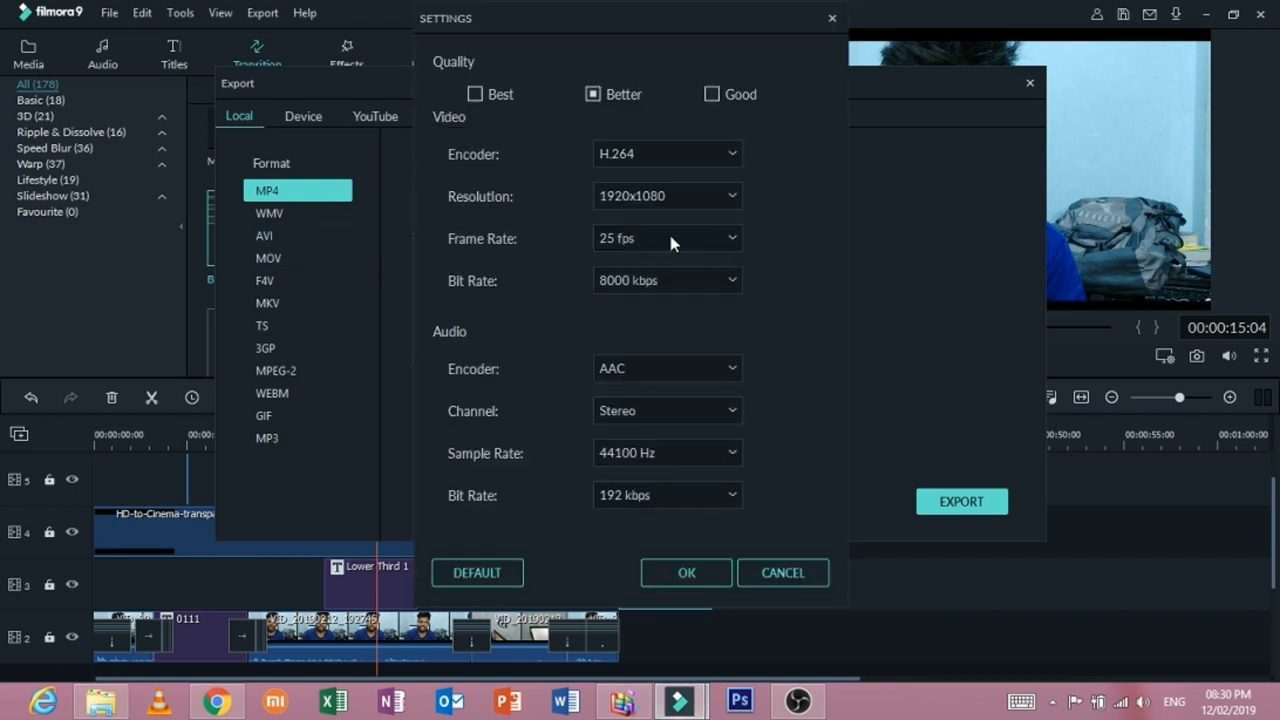
pyautogui.click(670, 240)
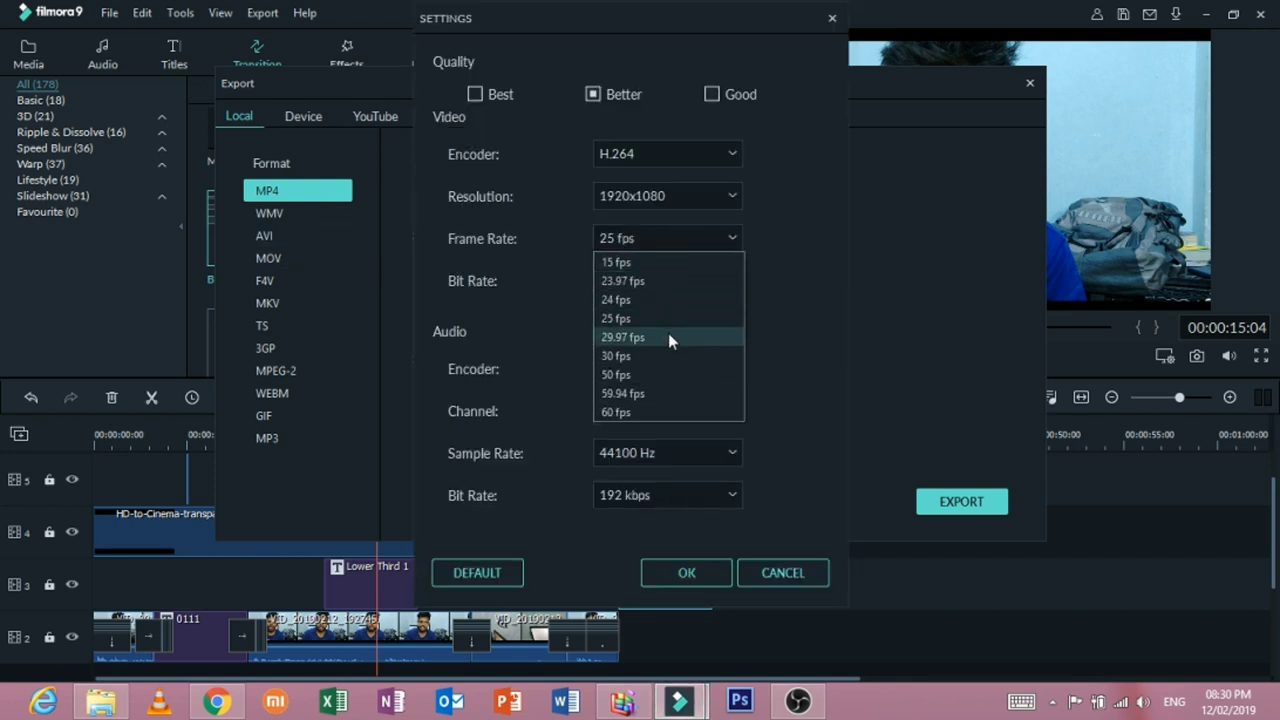
pyautogui.click(660, 357)
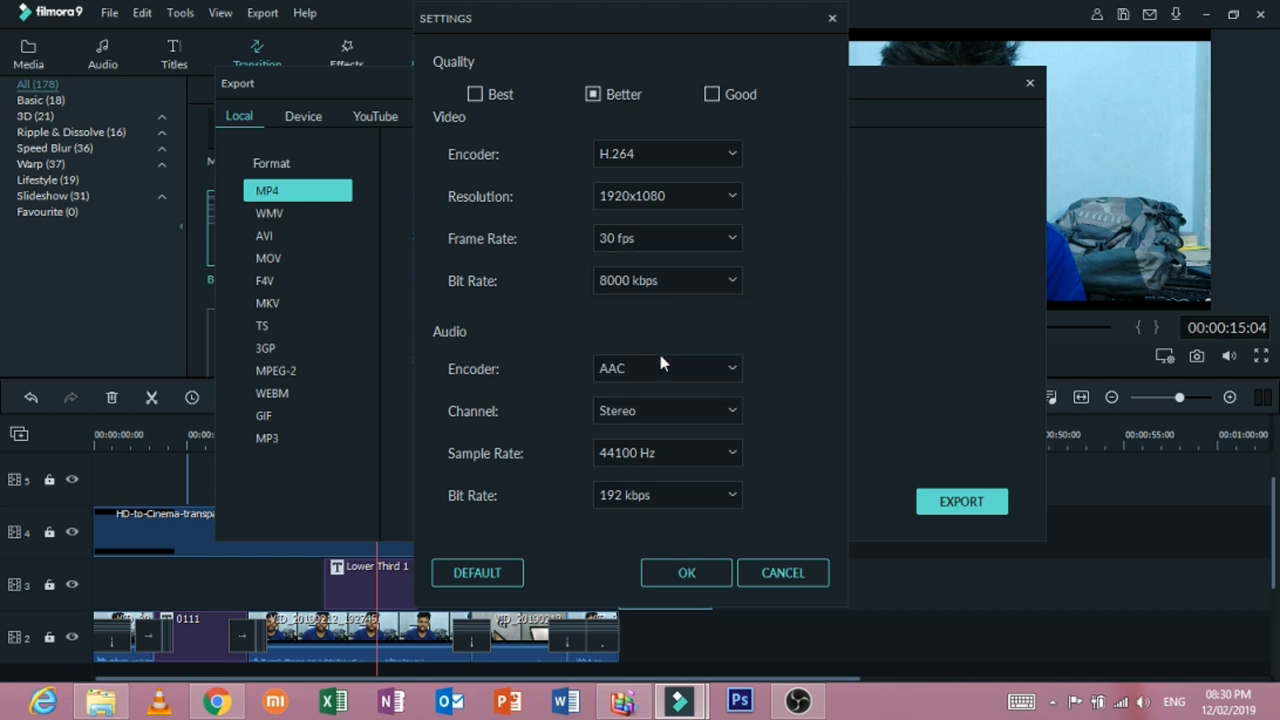
pyautogui.click(736, 190)
pyautogui.click(729, 197)
pyautogui.click(685, 578)
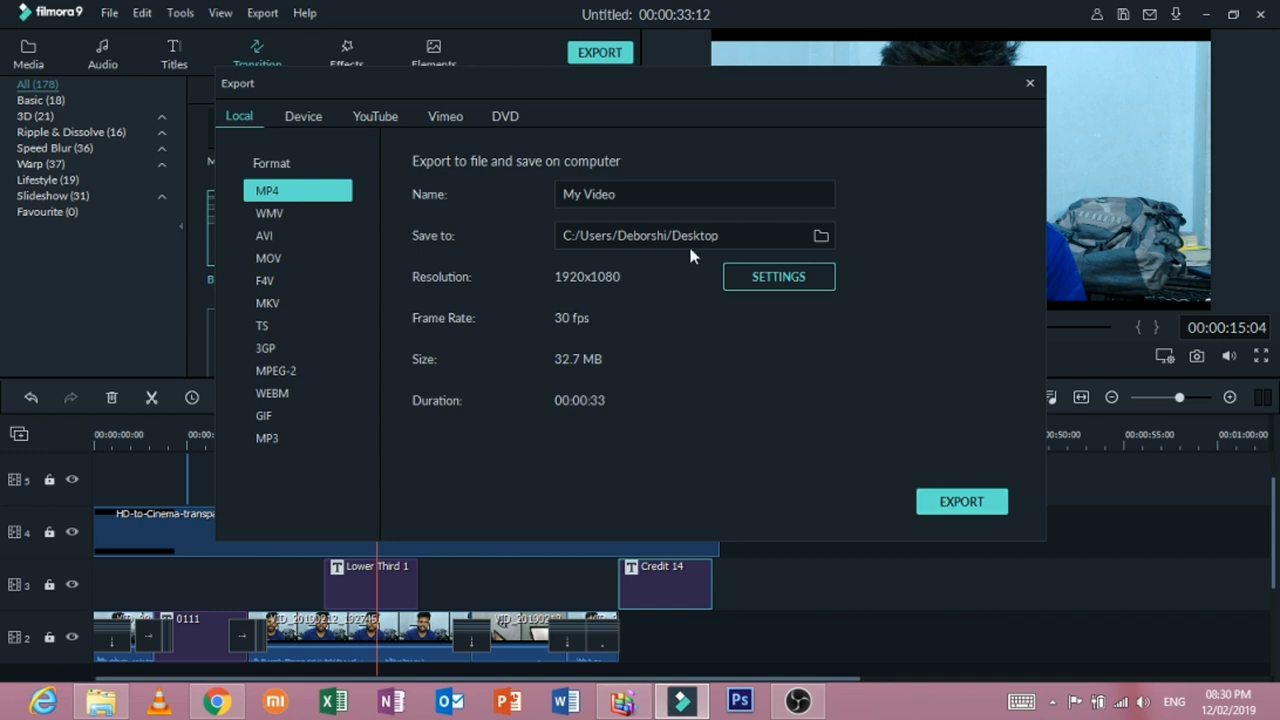
# Step: Set the export's audio bit rate to 320 kbps
pyautogui.click(767, 282)
pyautogui.click(733, 446)
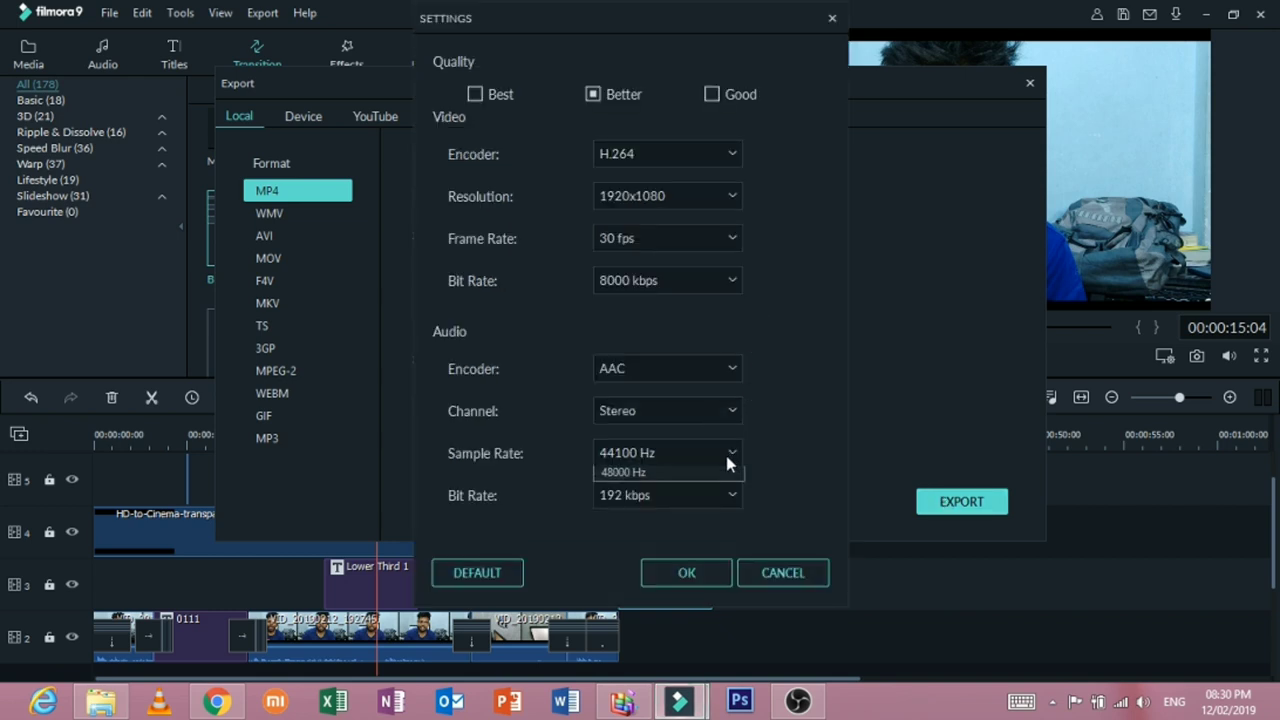
pyautogui.click(726, 488)
pyautogui.click(726, 493)
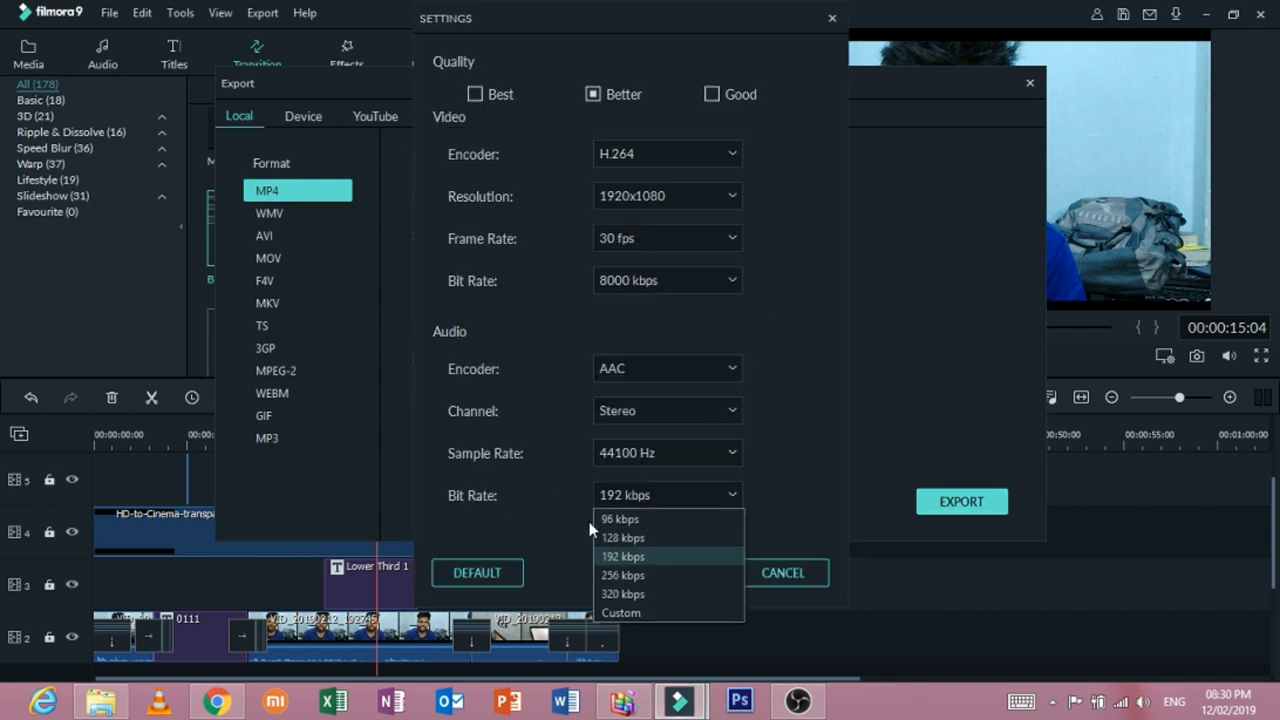
pyautogui.click(636, 595)
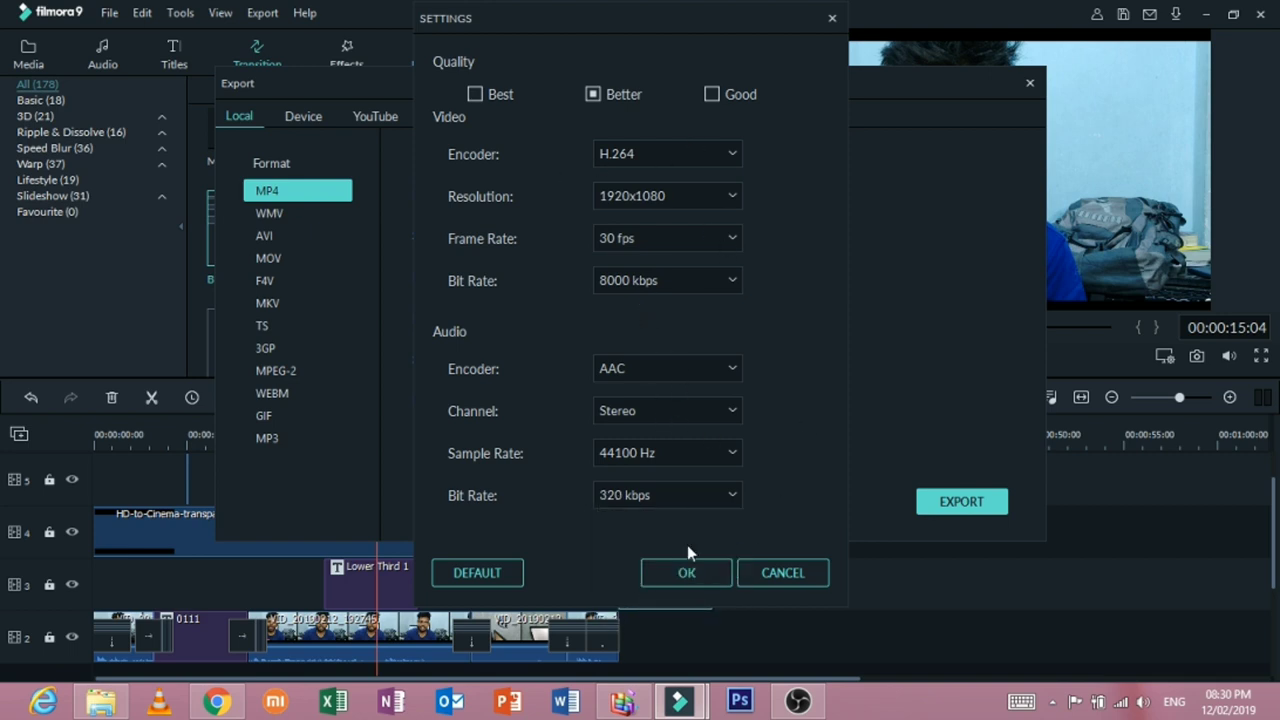
# Step: Compare the export quality levels, choose Best, and accept the settings
pyautogui.click(724, 100)
pyautogui.click(725, 98)
pyautogui.click(594, 96)
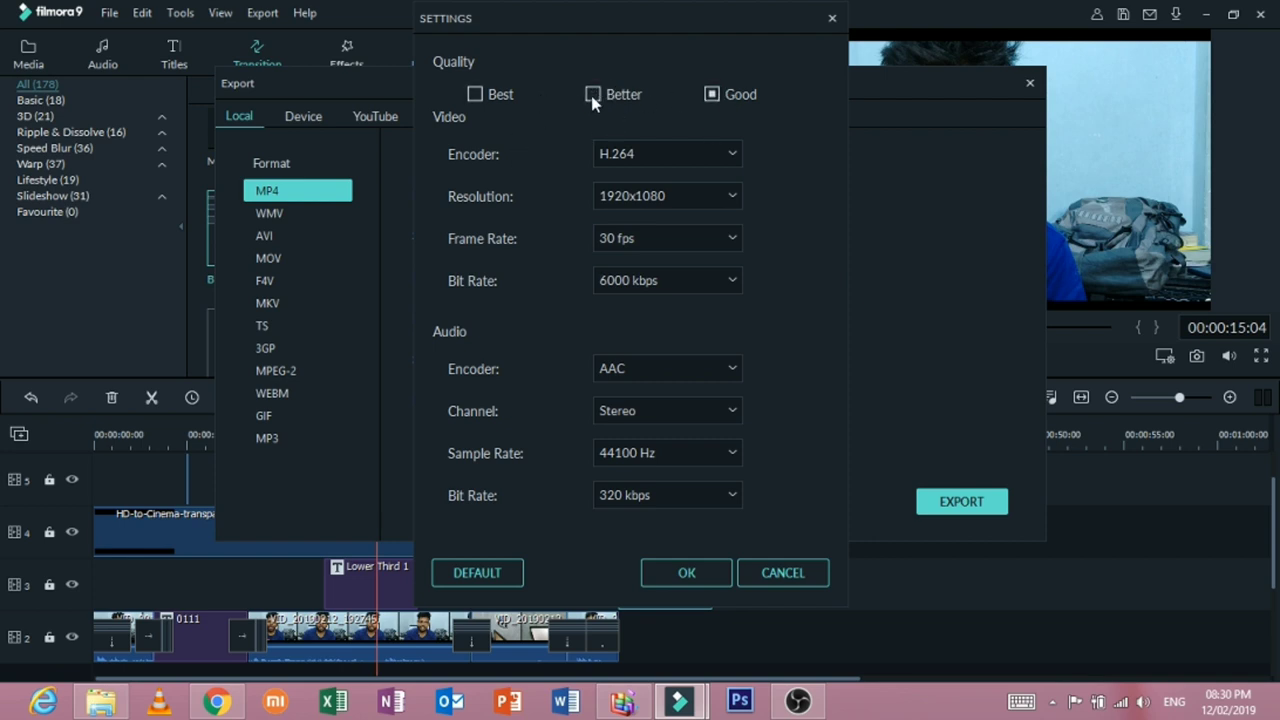
pyautogui.click(500, 98)
pyautogui.click(597, 97)
pyautogui.click(627, 94)
pyautogui.click(477, 93)
pyautogui.click(686, 570)
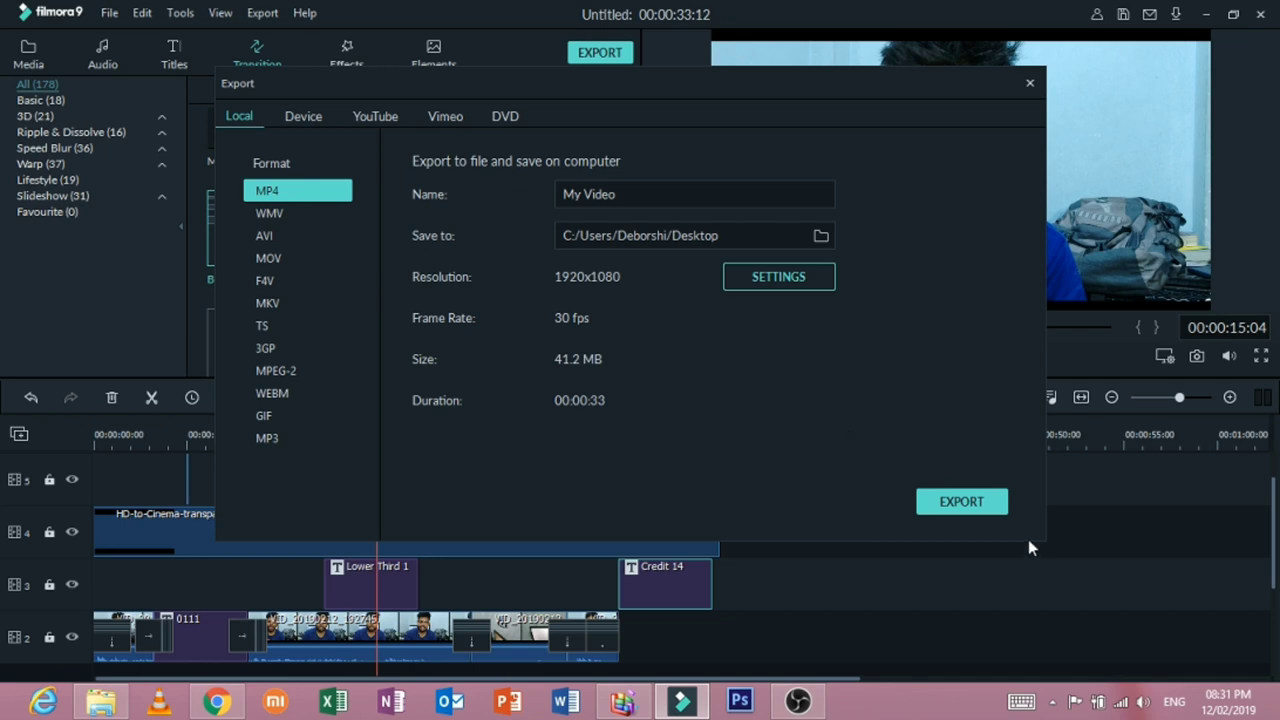
# Step: Export the project as MP4, locate the finished file, and open My Video1.mp4 in VLC media player
pyautogui.click(933, 498)
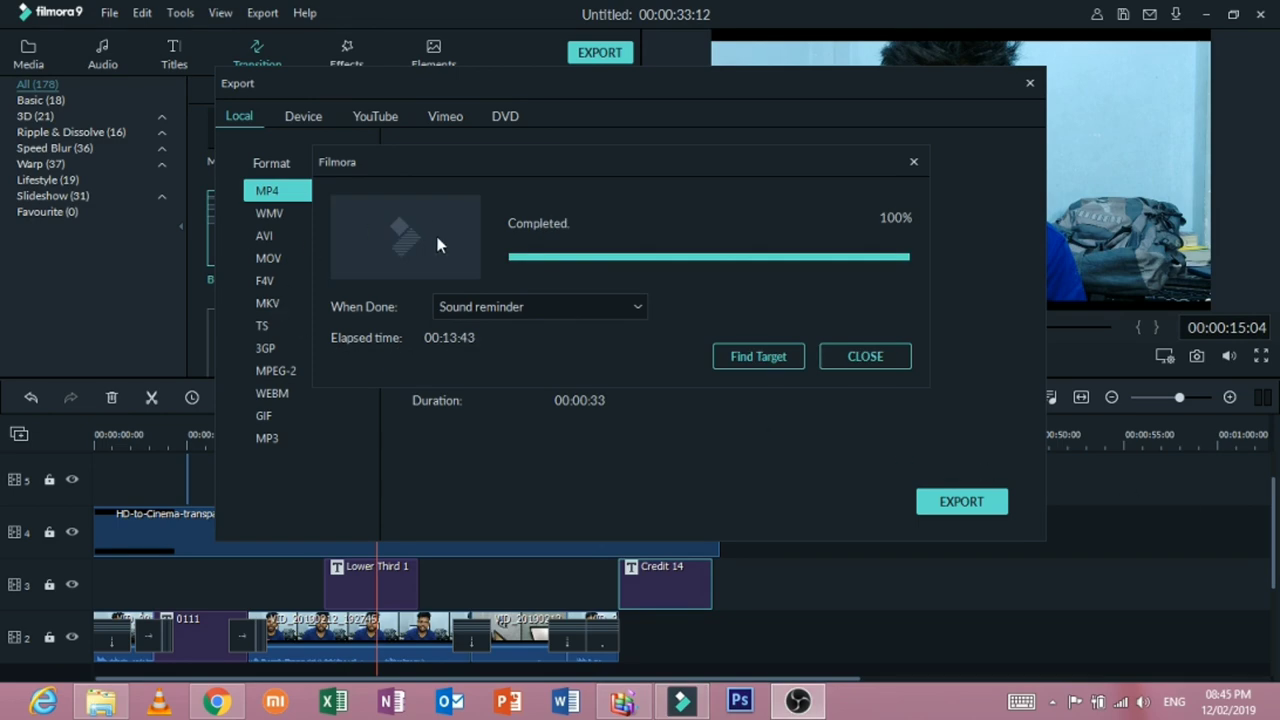
pyautogui.click(757, 363)
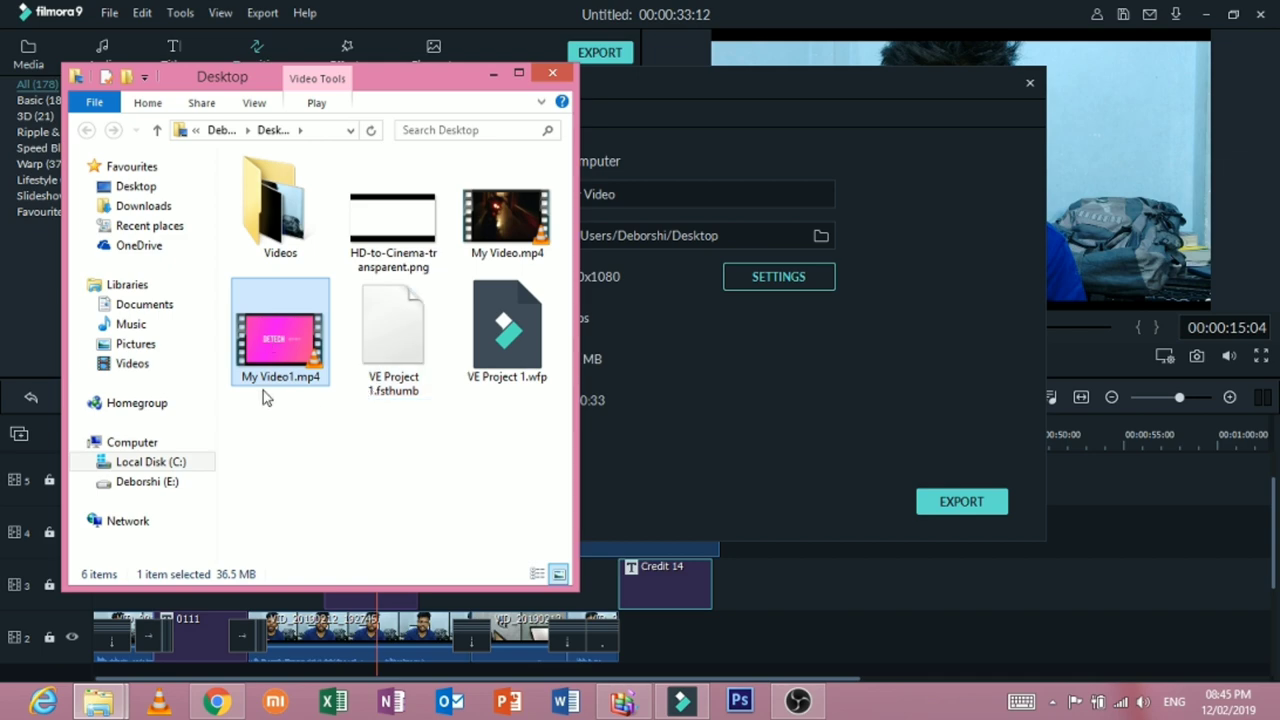
pyautogui.doubleClick(295, 386)
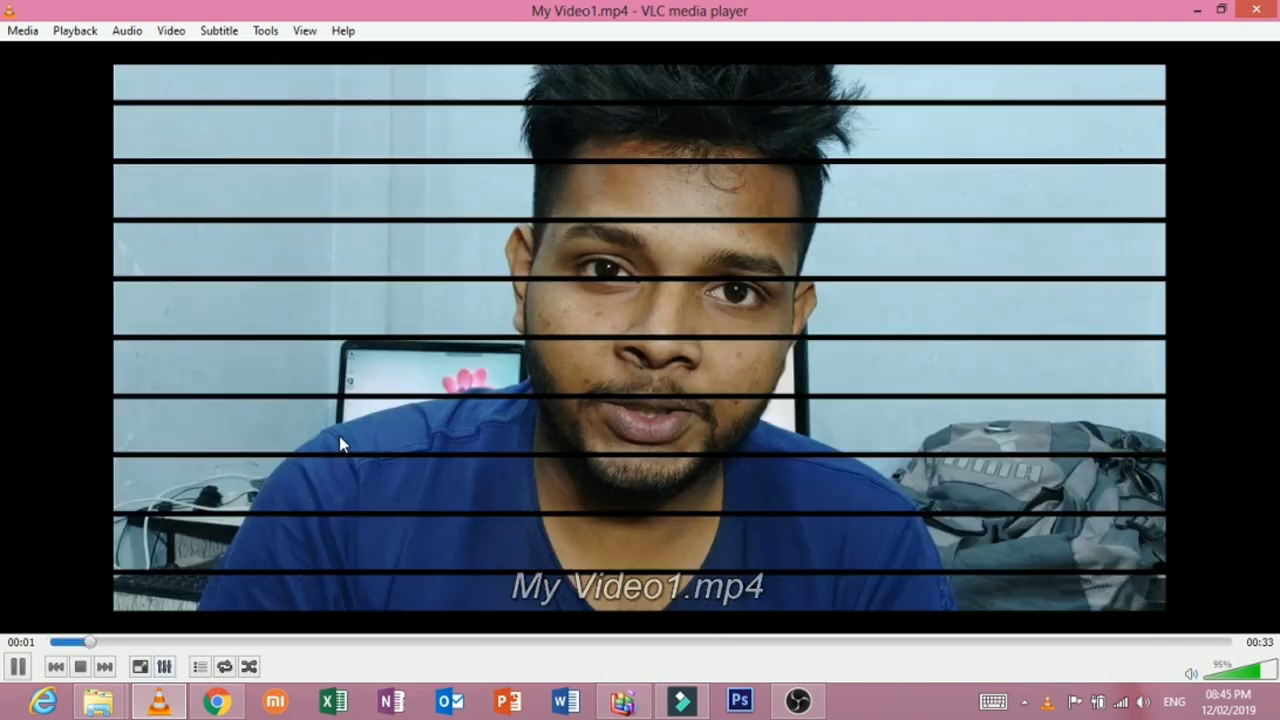
# Step: Watch the exported video at 60% volume, then close the player, the Desktop folder, and the export dialog
pyautogui.scroll(-4, 341, 437)
pyautogui.scroll(-3, 341, 445)
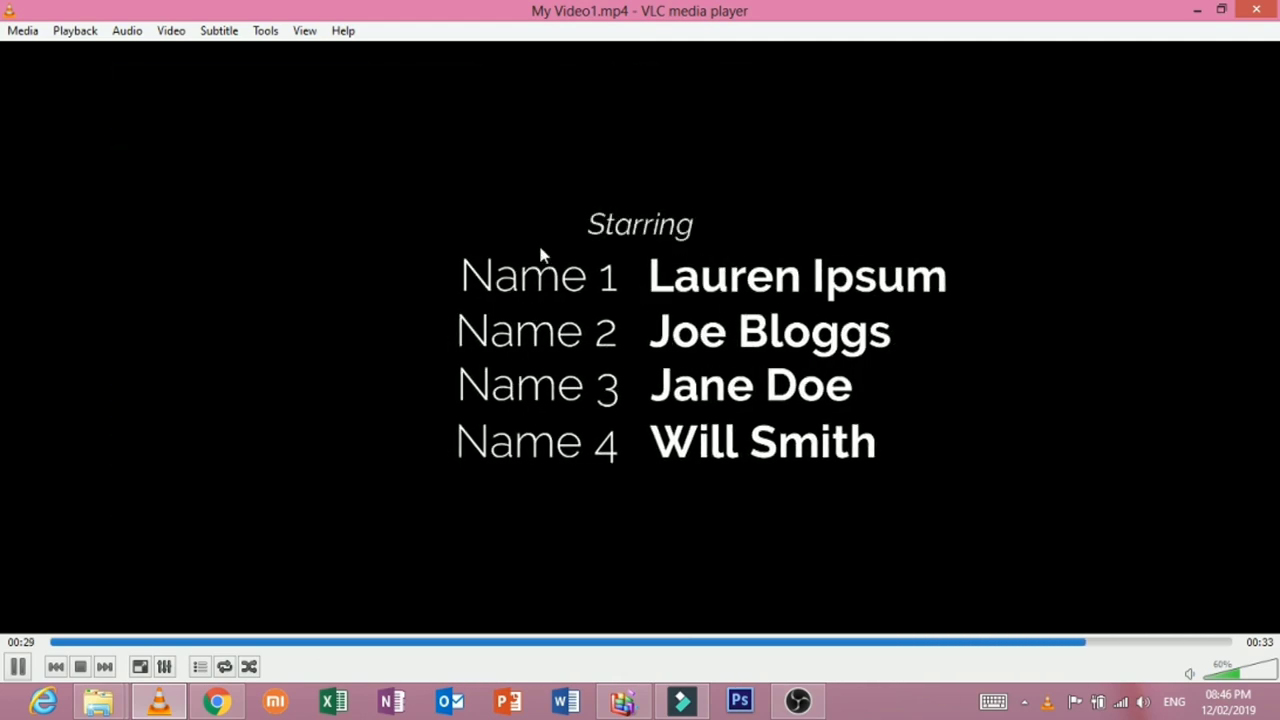
pyautogui.click(1256, 10)
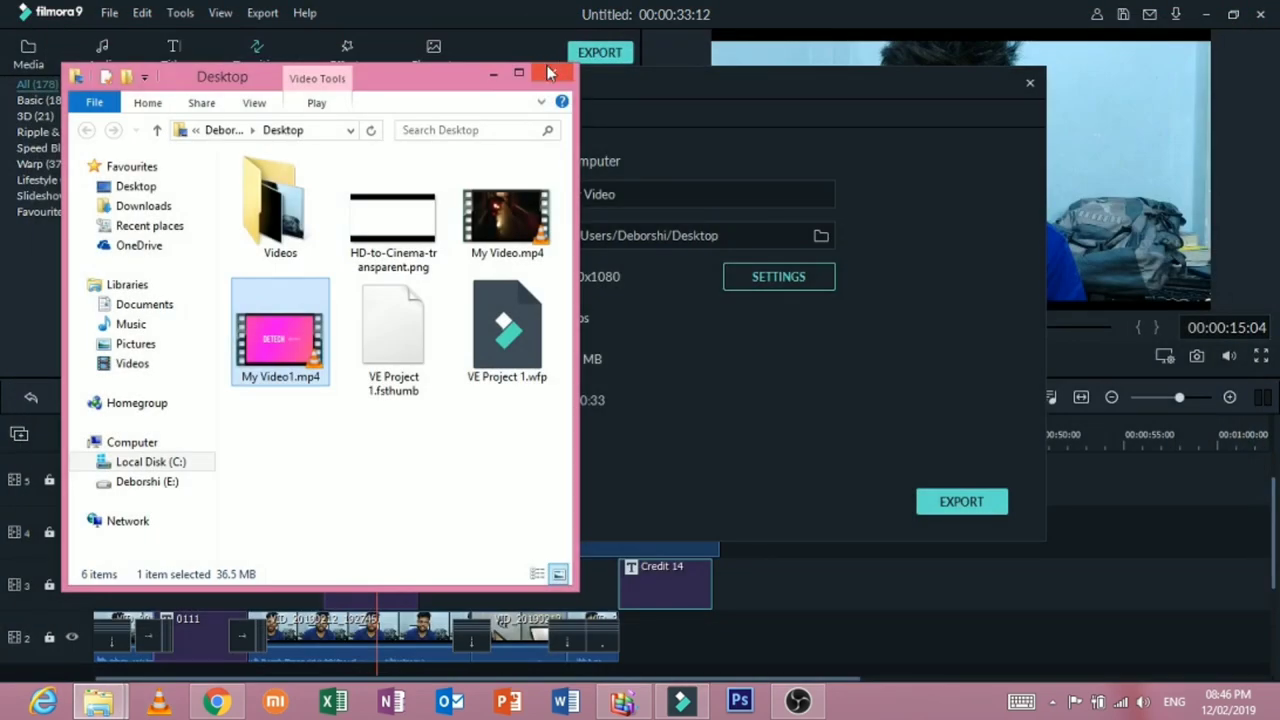
pyautogui.click(549, 73)
pyautogui.click(1031, 84)
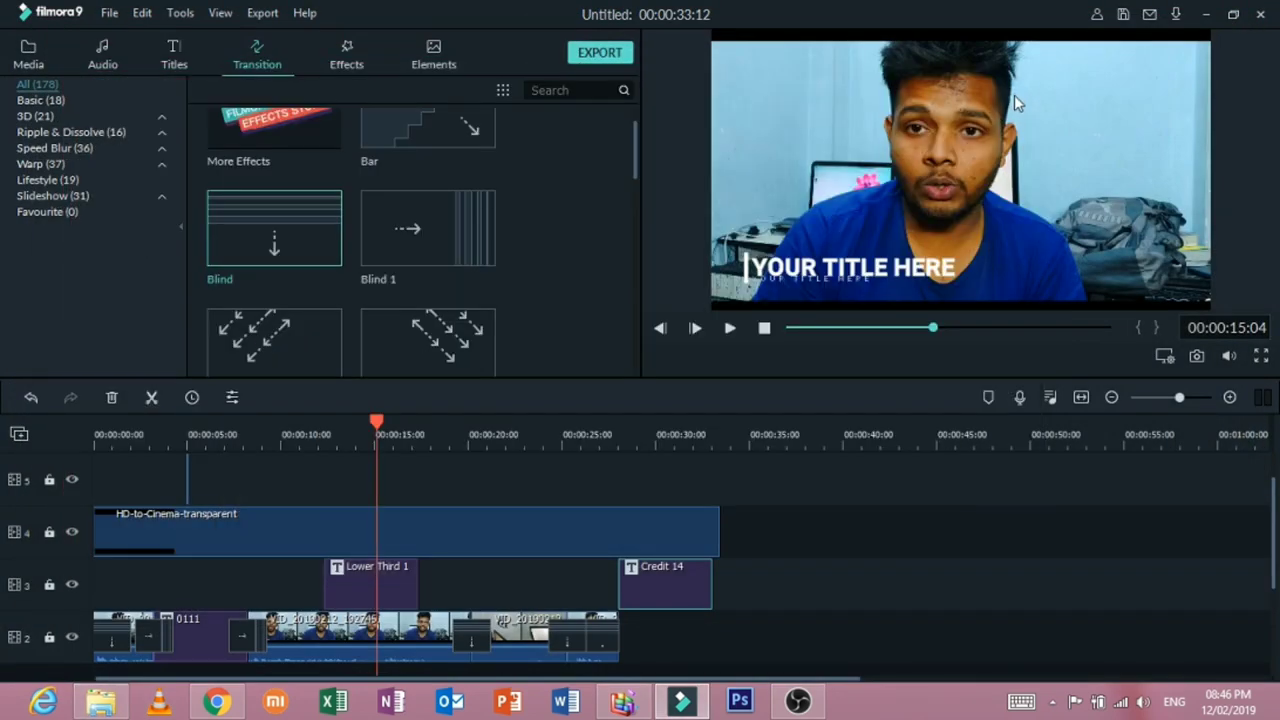
# Step: Select all clips, titles, and audio on every timeline track and delete them
pyautogui.scroll(-3, 690, 592)
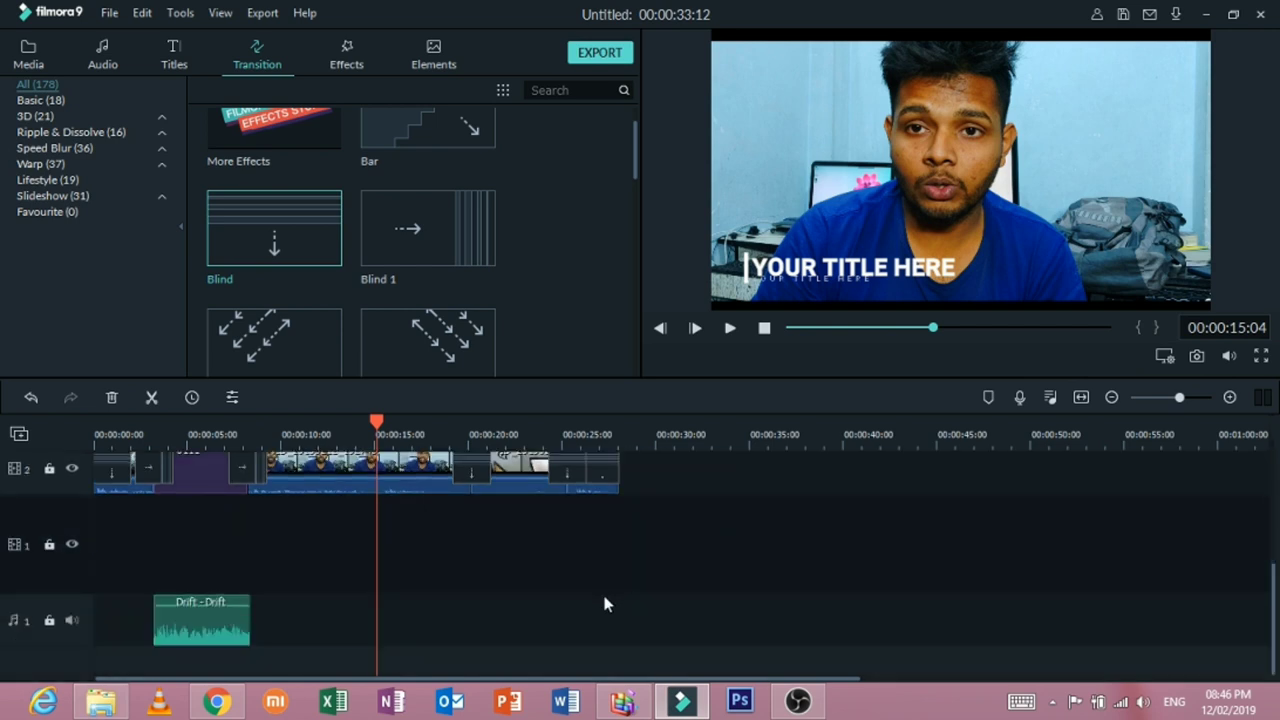
pyautogui.scroll(3, 781, 596)
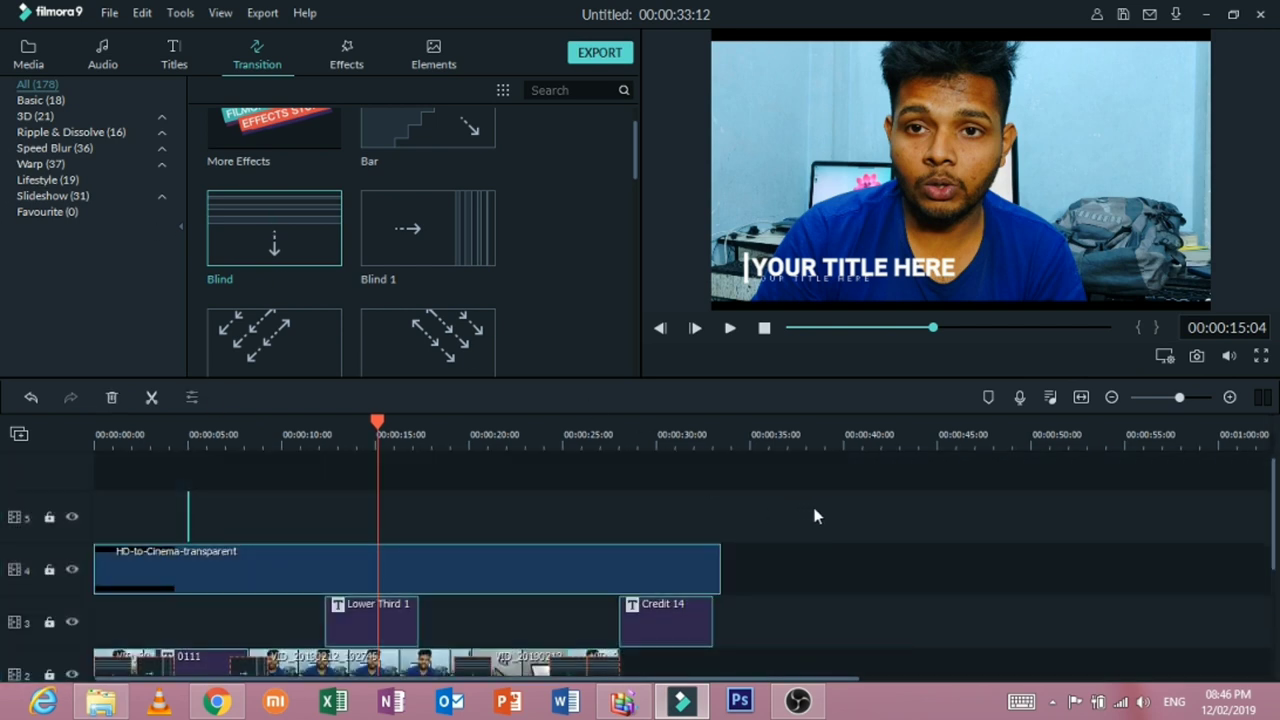
pyautogui.click(937, 490)
pyautogui.moveTo(858, 520); pyautogui.dragTo(26, 700)
pyautogui.press('Delete')
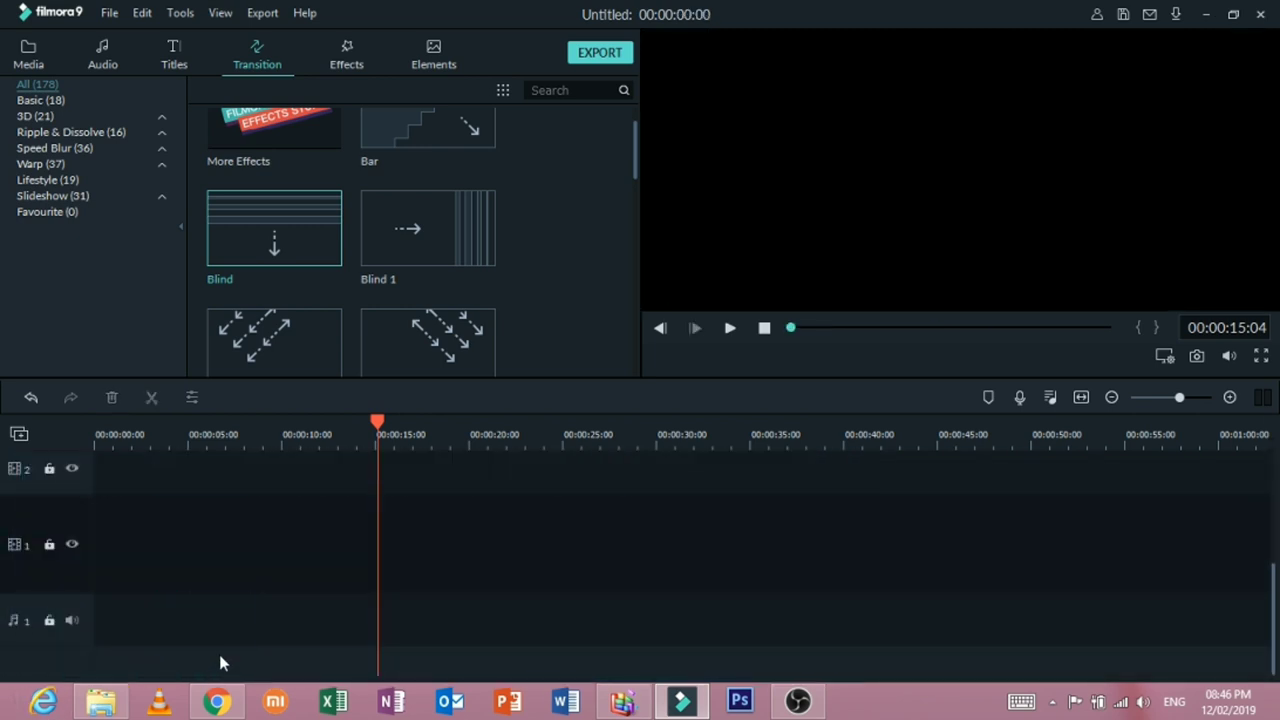
# Step: Show the project's media library above the emptied timeline's upper tracks
pyautogui.scroll(1, 430, 345)
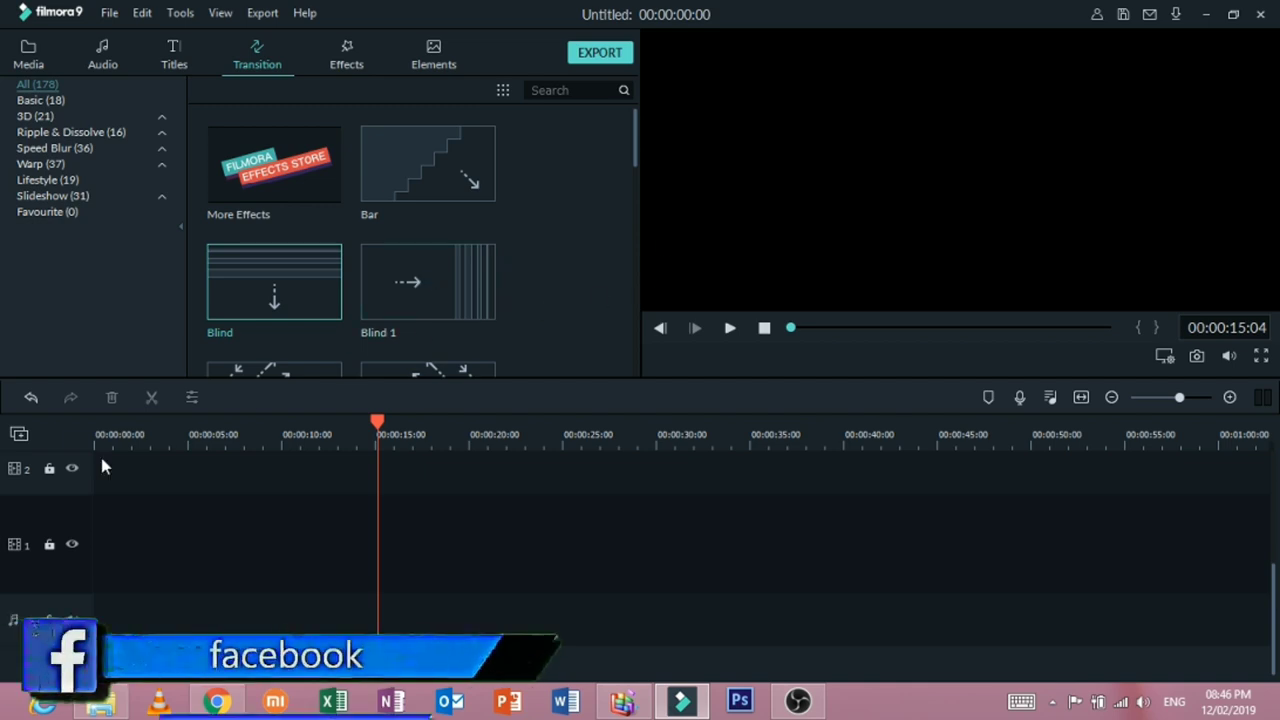
pyautogui.scroll(3, 428, 521)
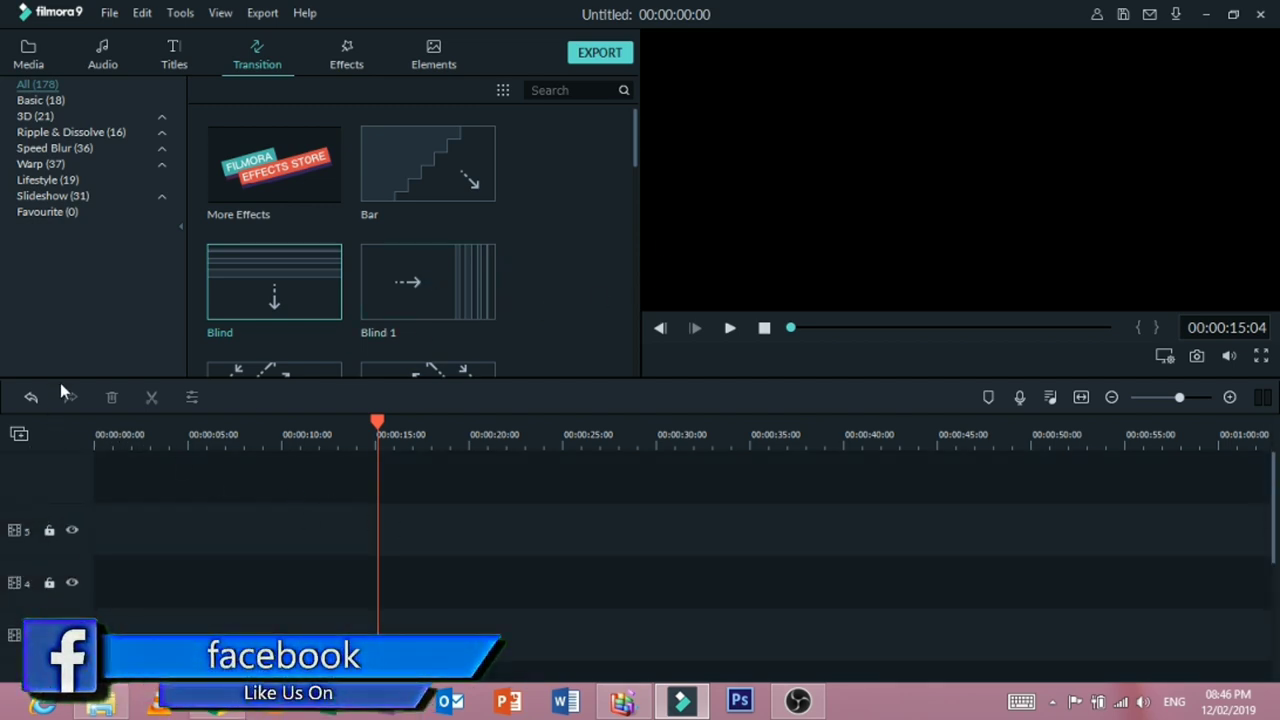
pyautogui.click(44, 48)
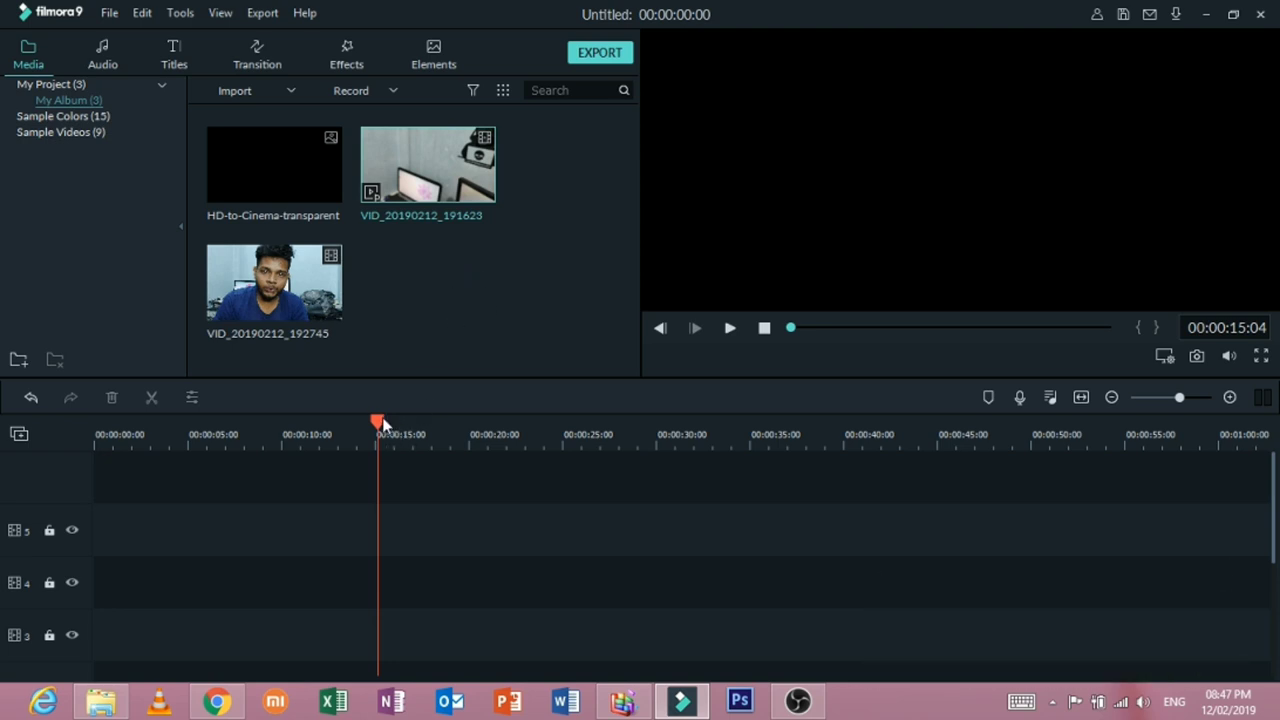
# Step: Return the playhead to the start of the empty timeline
pyautogui.moveTo(380, 420); pyautogui.dragTo(3, 377)
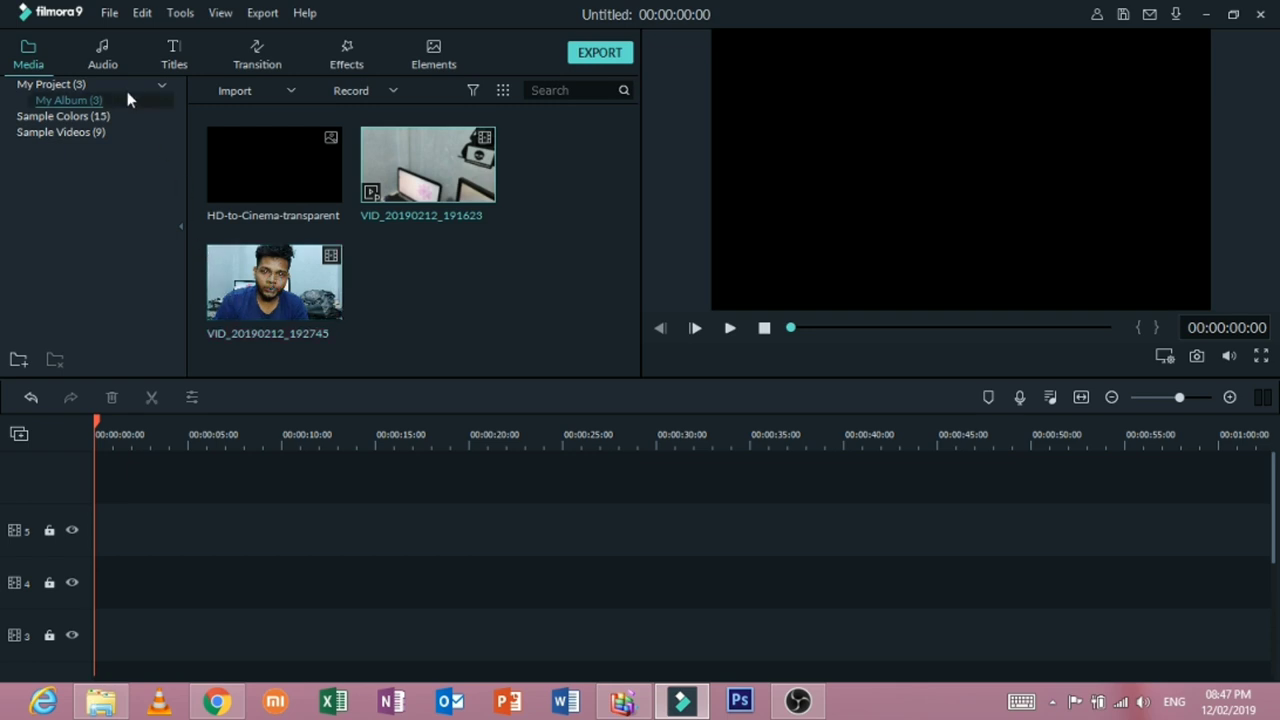
# Step: Review the media, audio, titles, transition, effects, and elements libraries, finishing on the full elements collection
pyautogui.click(97, 45)
pyautogui.click(59, 56)
pyautogui.click(176, 52)
pyautogui.click(262, 55)
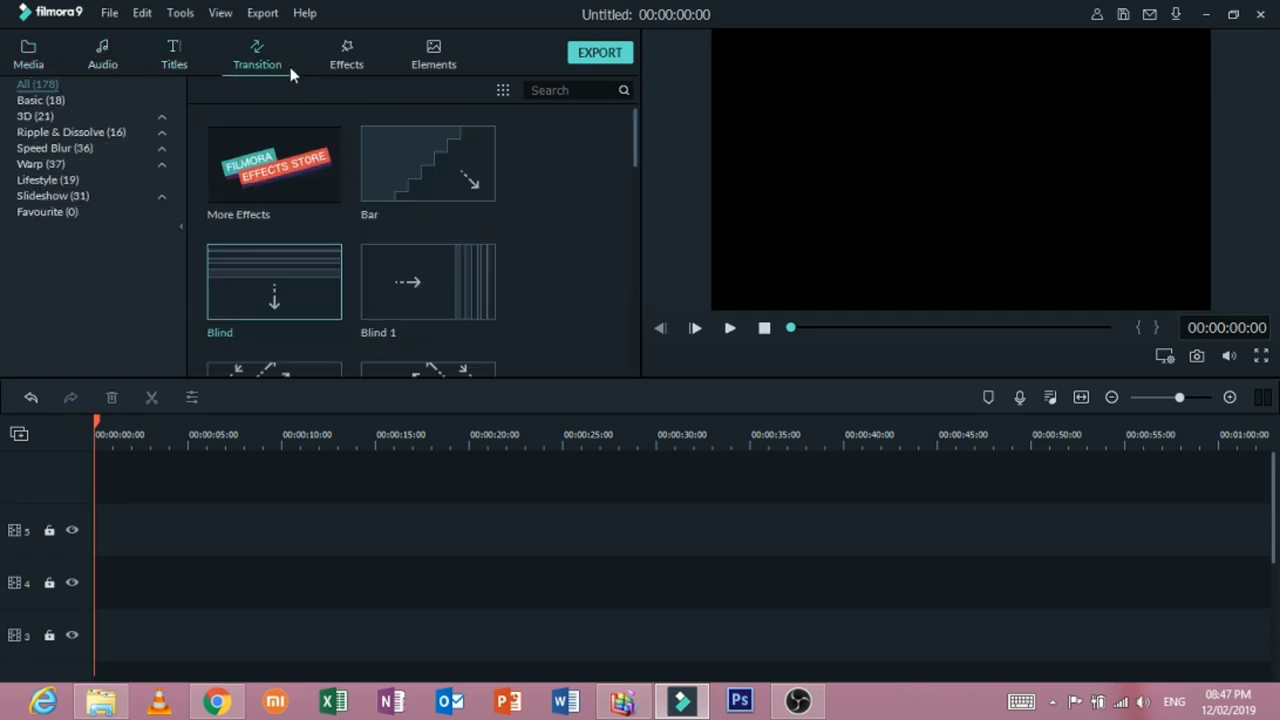
pyautogui.click(433, 55)
pyautogui.click(349, 66)
pyautogui.click(421, 58)
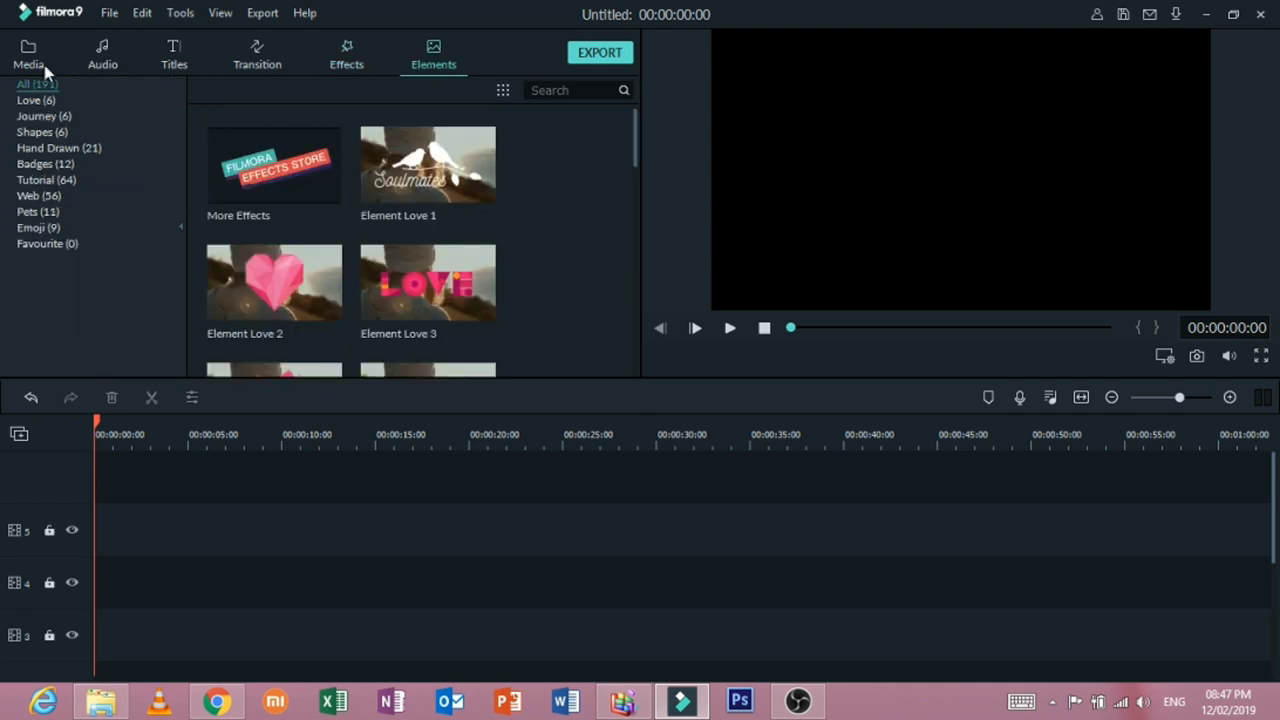
pyautogui.click(28, 55)
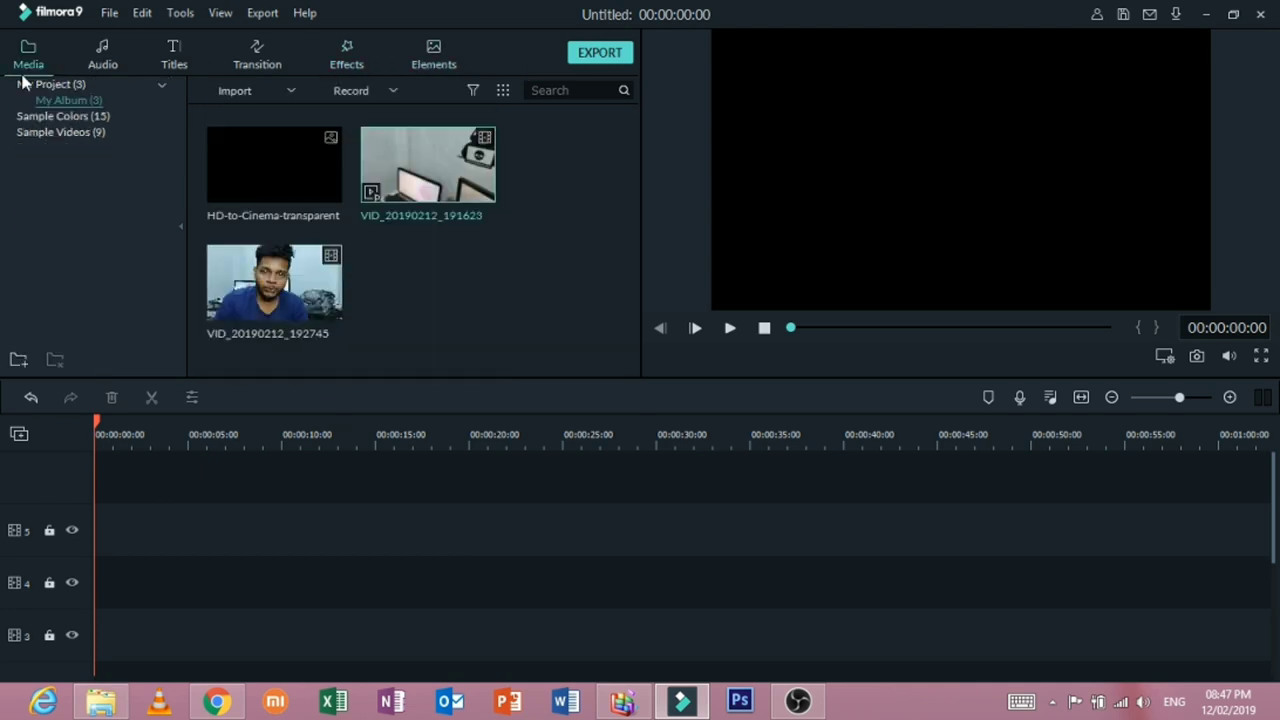
pyautogui.click(175, 60)
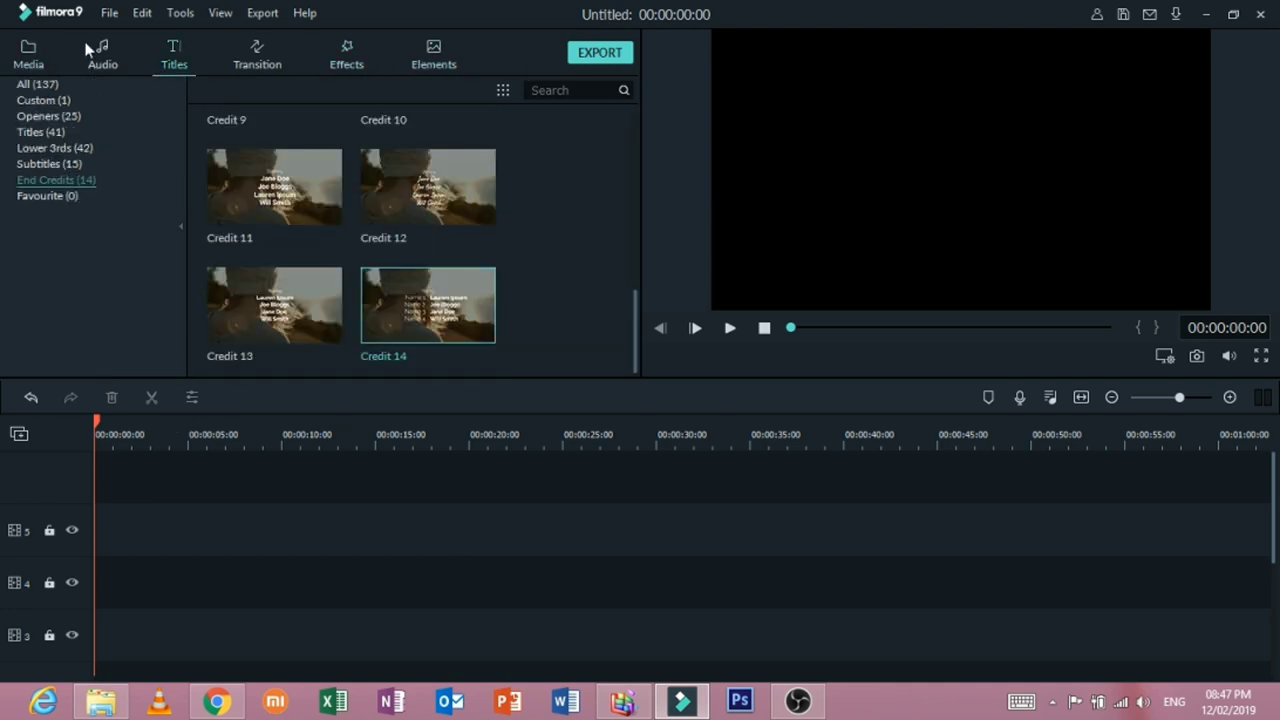
pyautogui.click(420, 58)
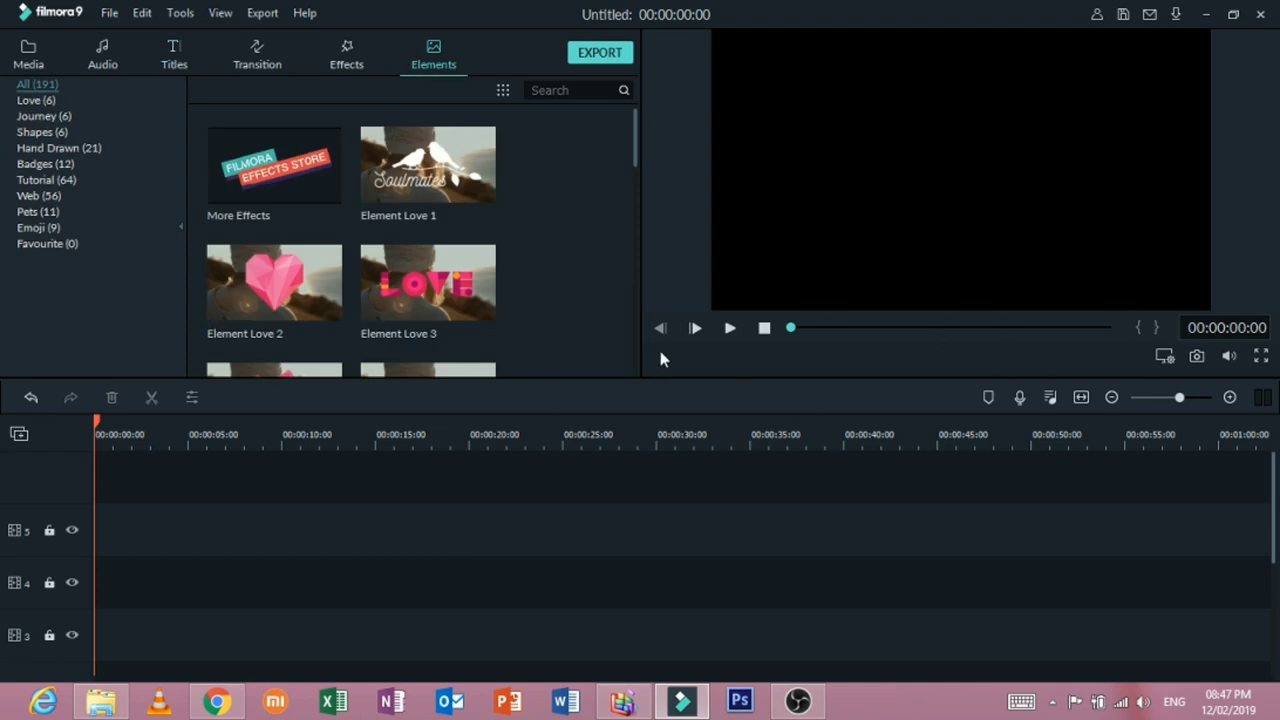